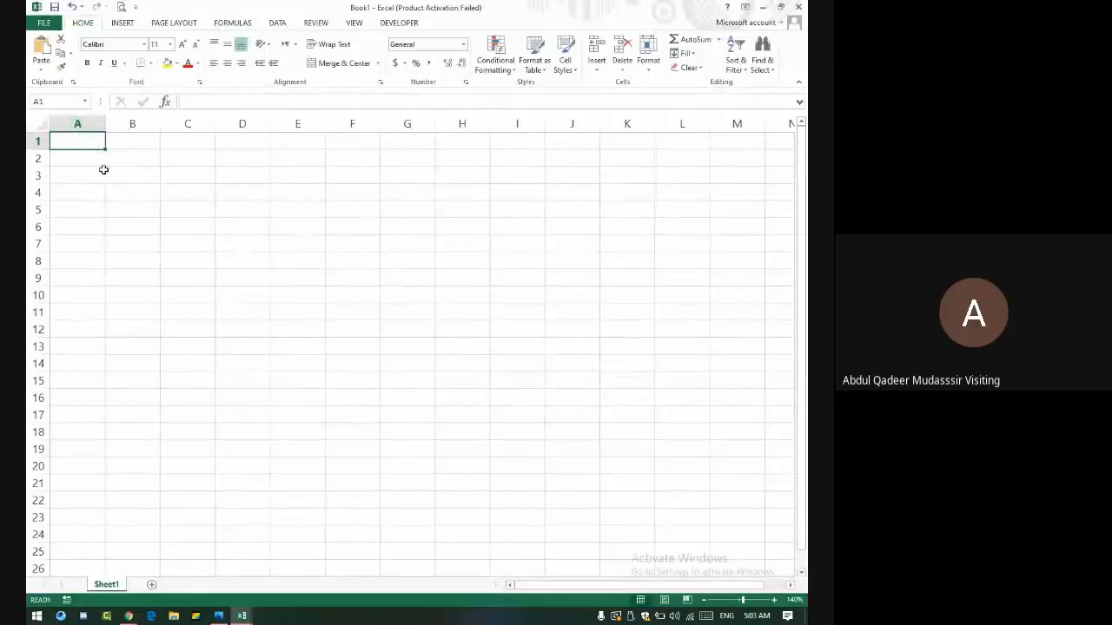
# - Admit the waiting person in Google Meet, then return to Excel and select cell A2
pyautogui.hotkey('alt', 'Tab')
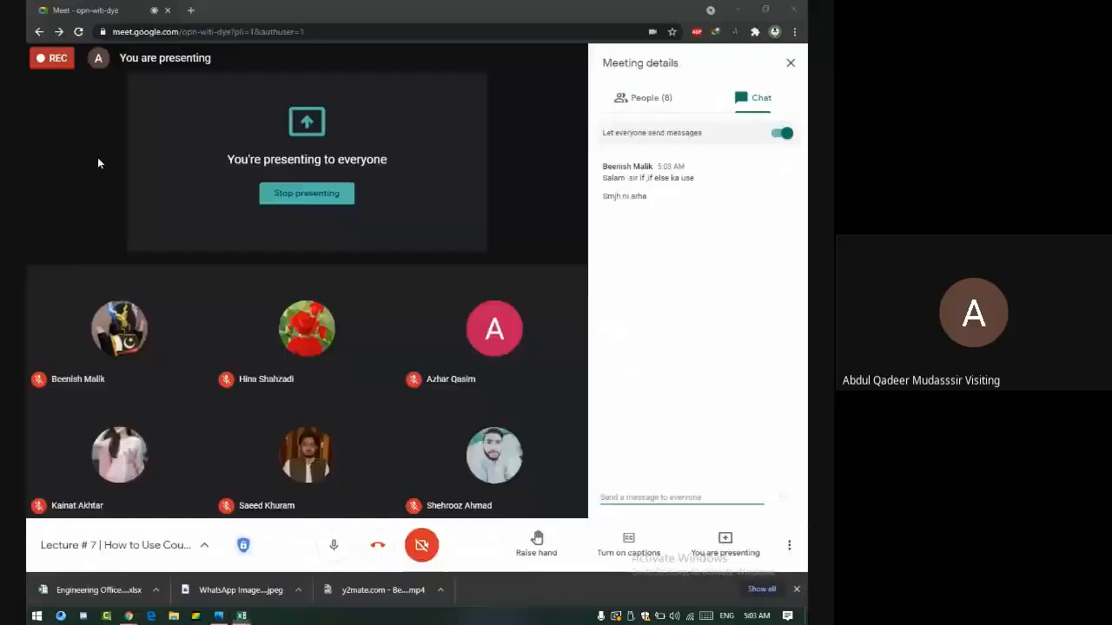
pyautogui.click(526, 126)
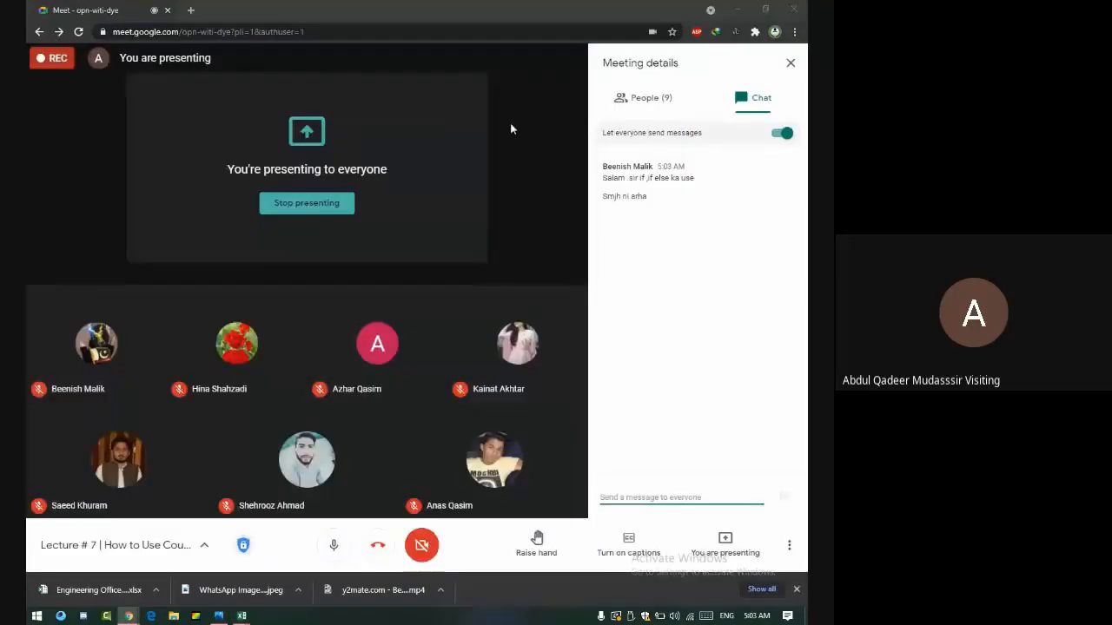
pyautogui.hotkey('alt', 'Tab')
pyautogui.click(90, 163)
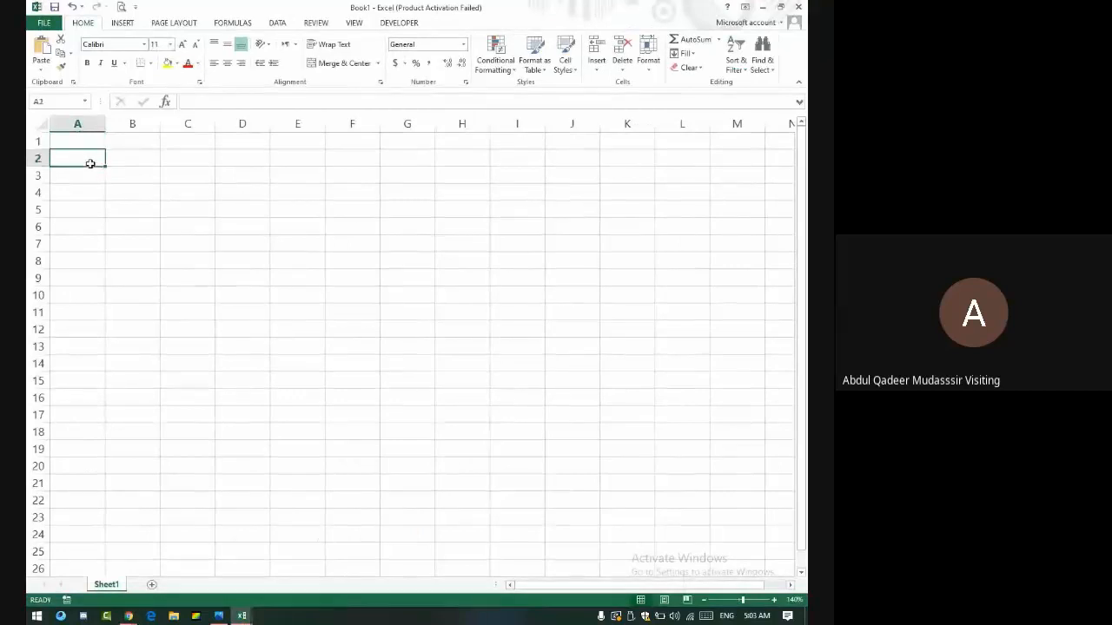
# - Label A2 'If' and add headers Investment and Earning in B1 and C1
pyautogui.write('If')
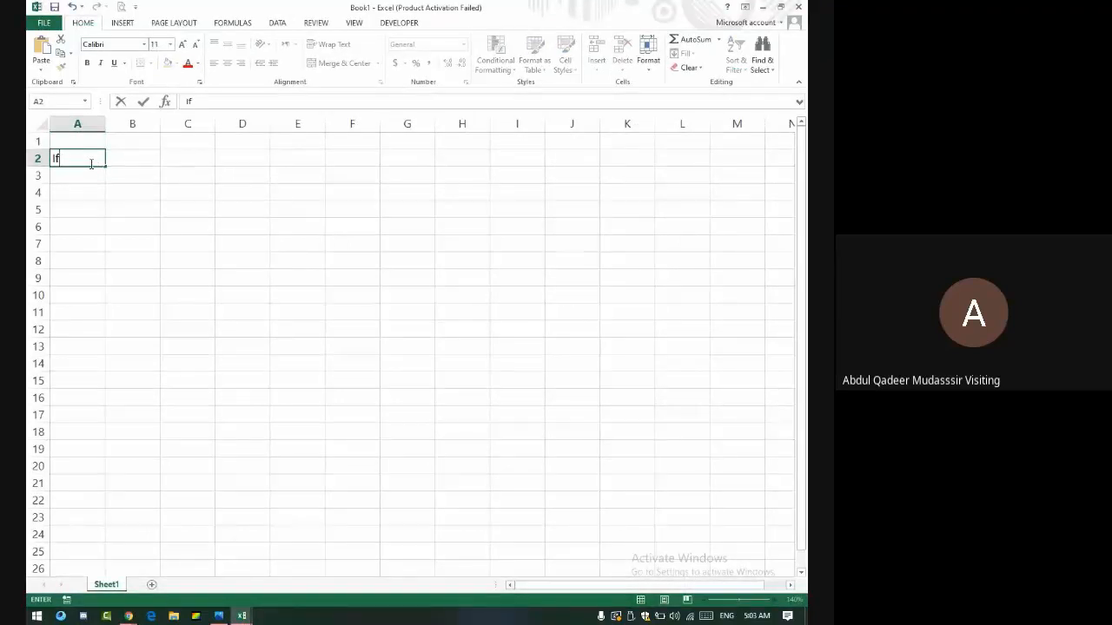
pyautogui.press('Tab')
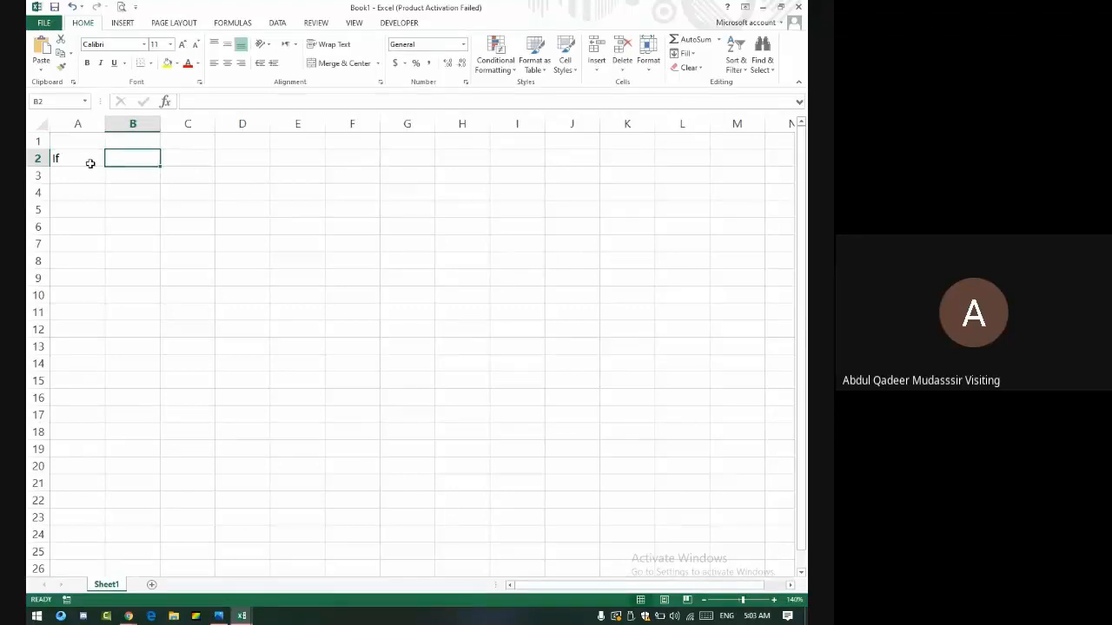
pyautogui.press('Up')
pyautogui.write('In')
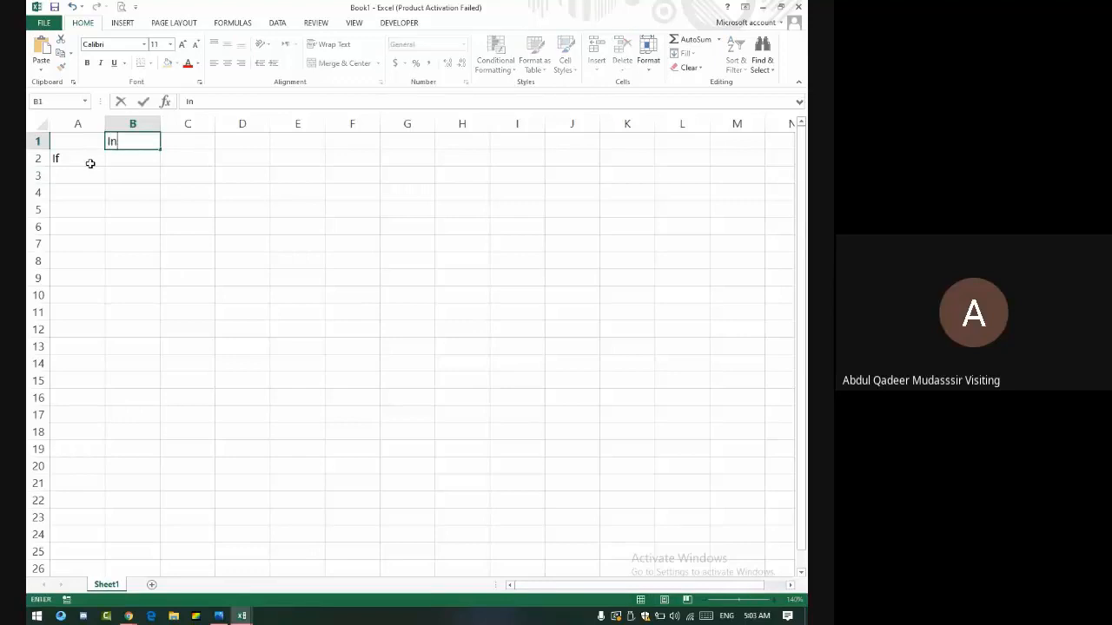
pyautogui.write('vestment')
pyautogui.press('Tab')
pyautogui.write('E')
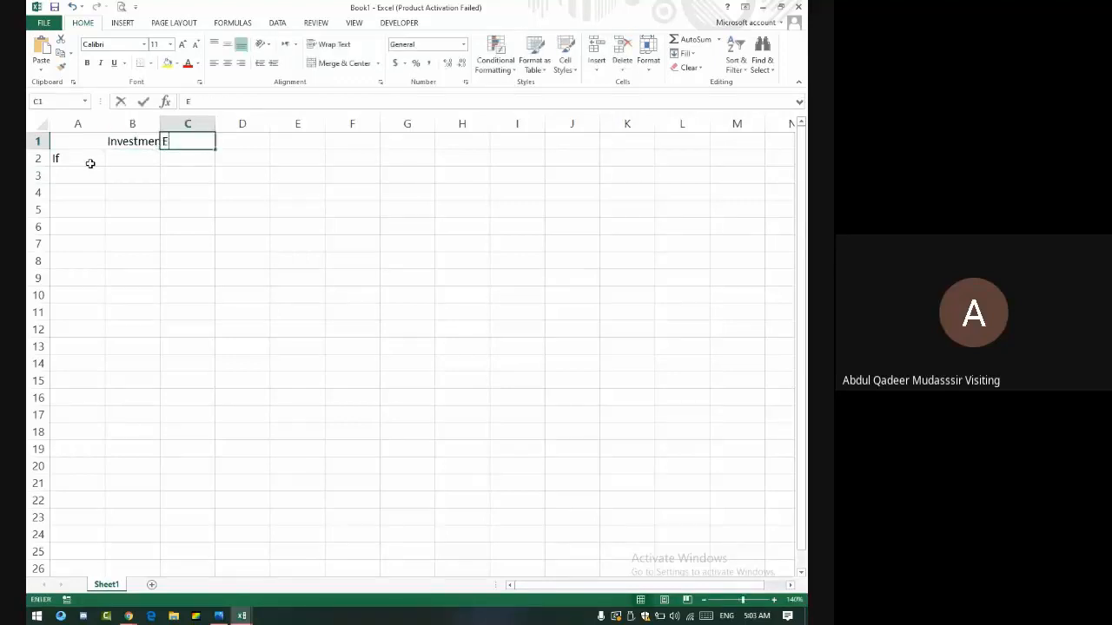
pyautogui.write('arnig')
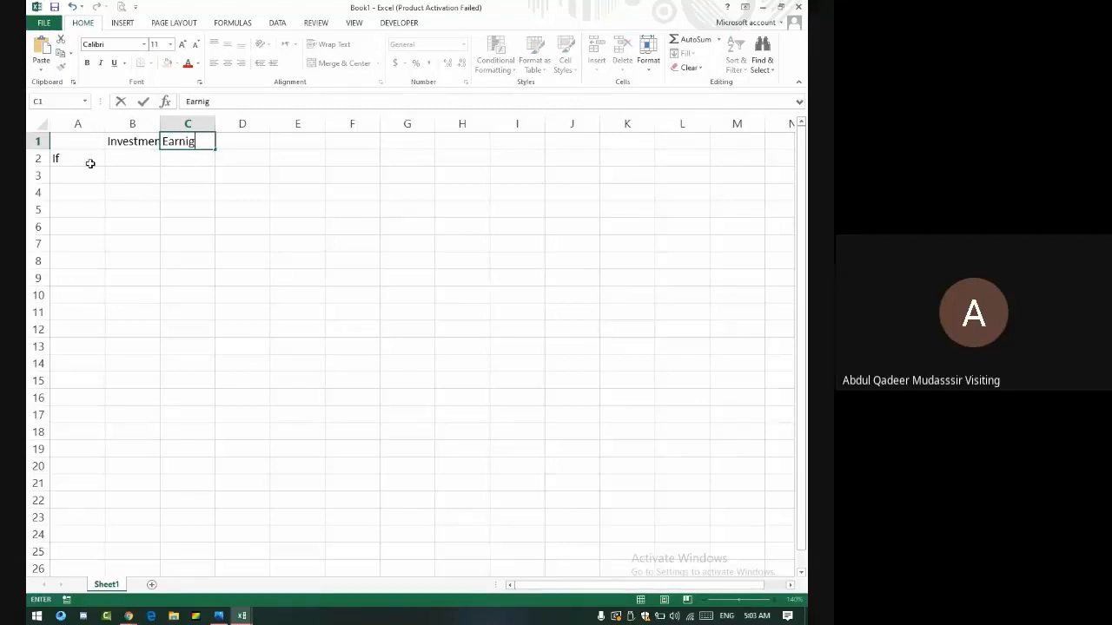
pyautogui.press('BackSpace')
pyautogui.write('ng')
pyautogui.press('Tab')
# - Add the Status header in D1
pyautogui.press('Left')
pyautogui.press('Down')
pyautogui.press('Up')
pyautogui.press('Right')
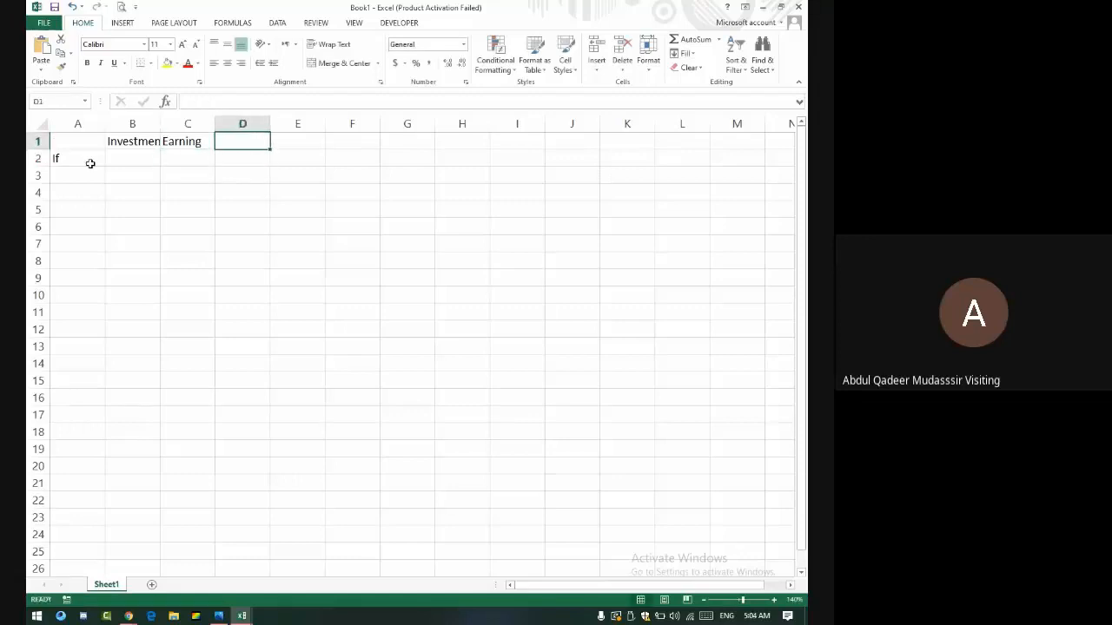
pyautogui.write('Status')
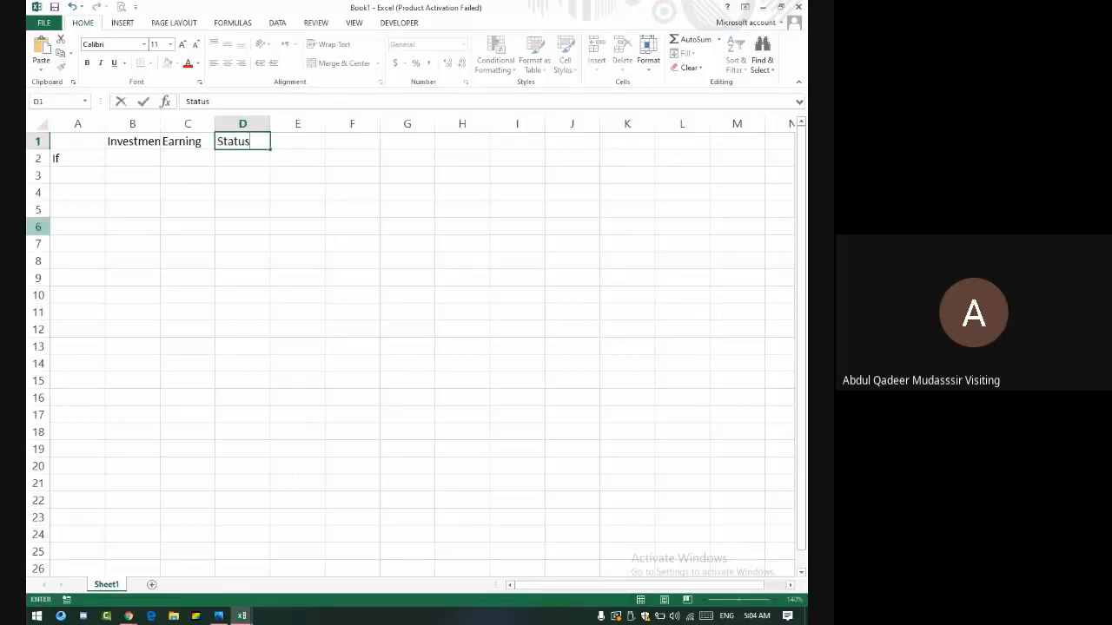
pyautogui.press('Return')
# - Enter 85000 as the investment in B2 and 75000 as the earning in C2
pyautogui.press('Left')
pyautogui.press('Left')
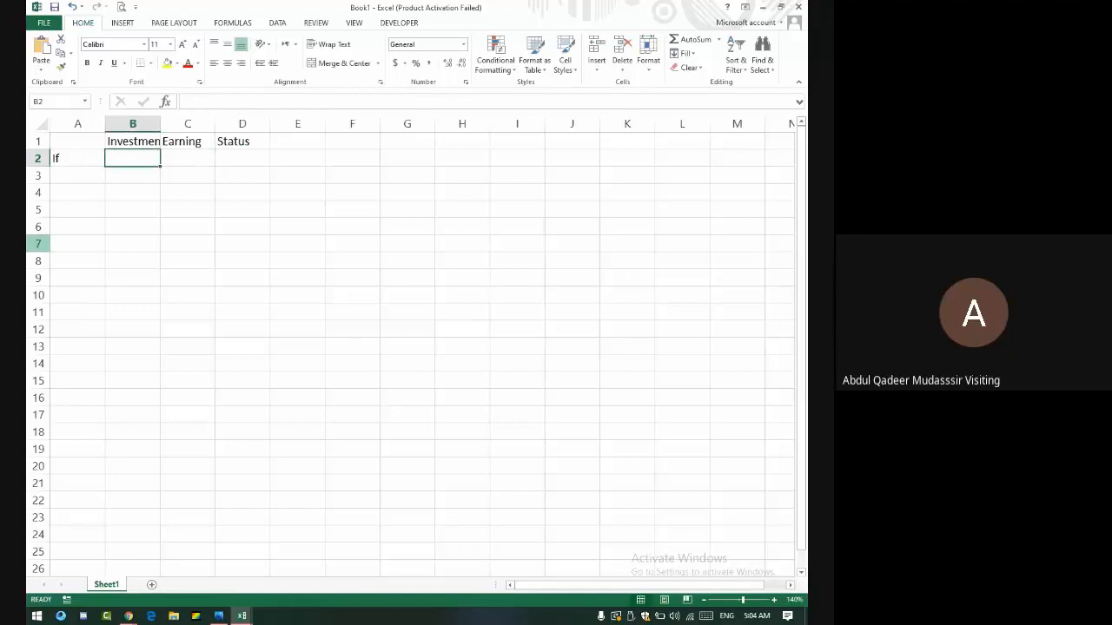
pyautogui.write('85000')
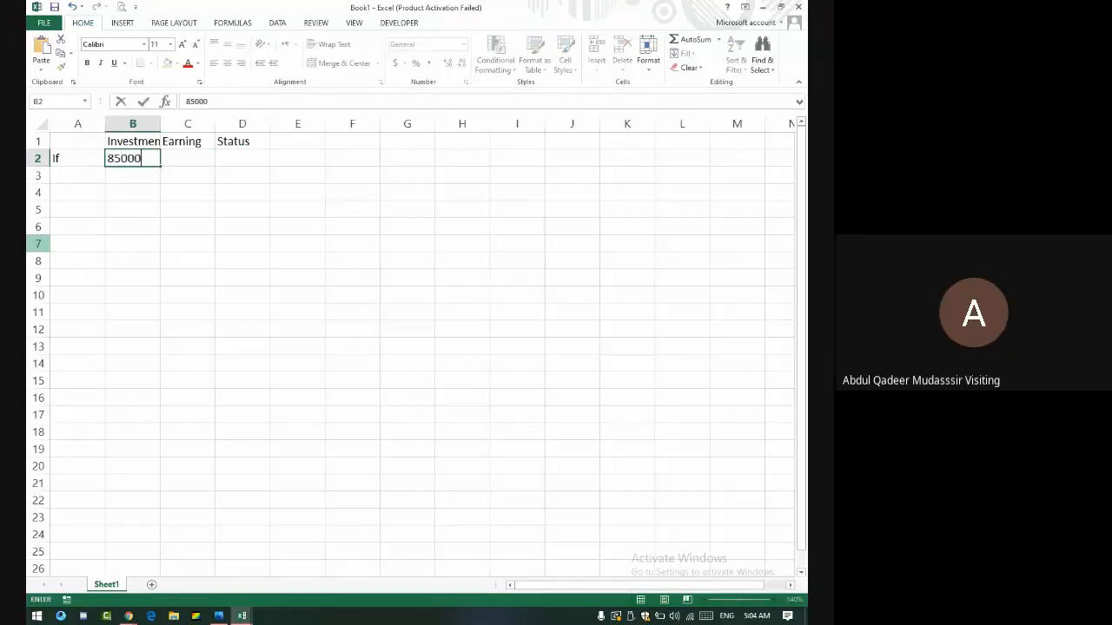
pyautogui.press('Tab')
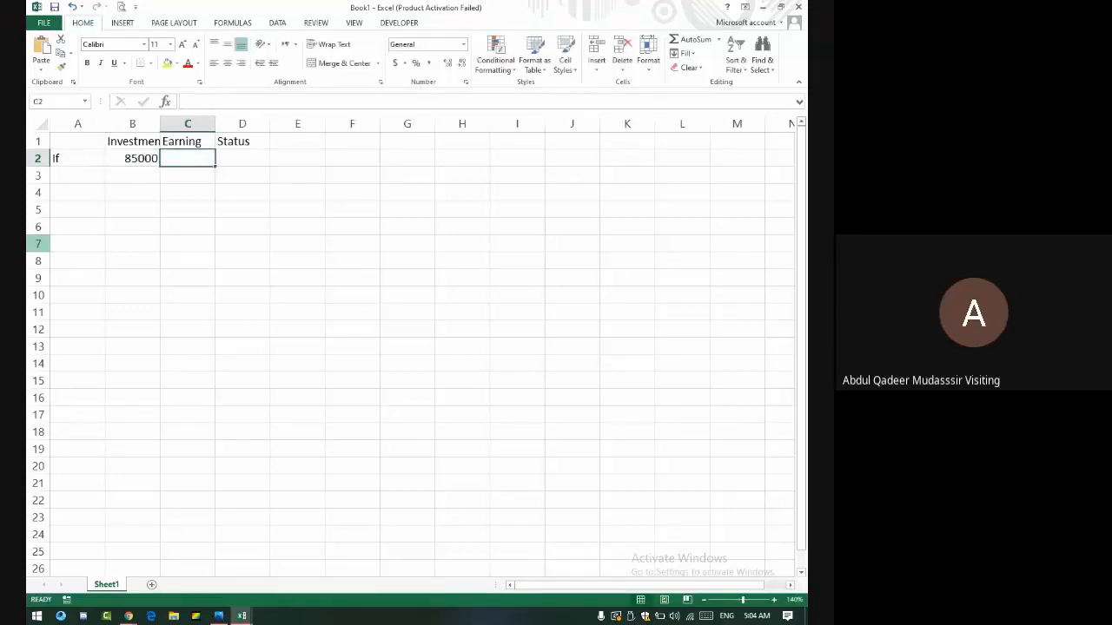
pyautogui.write('7500')
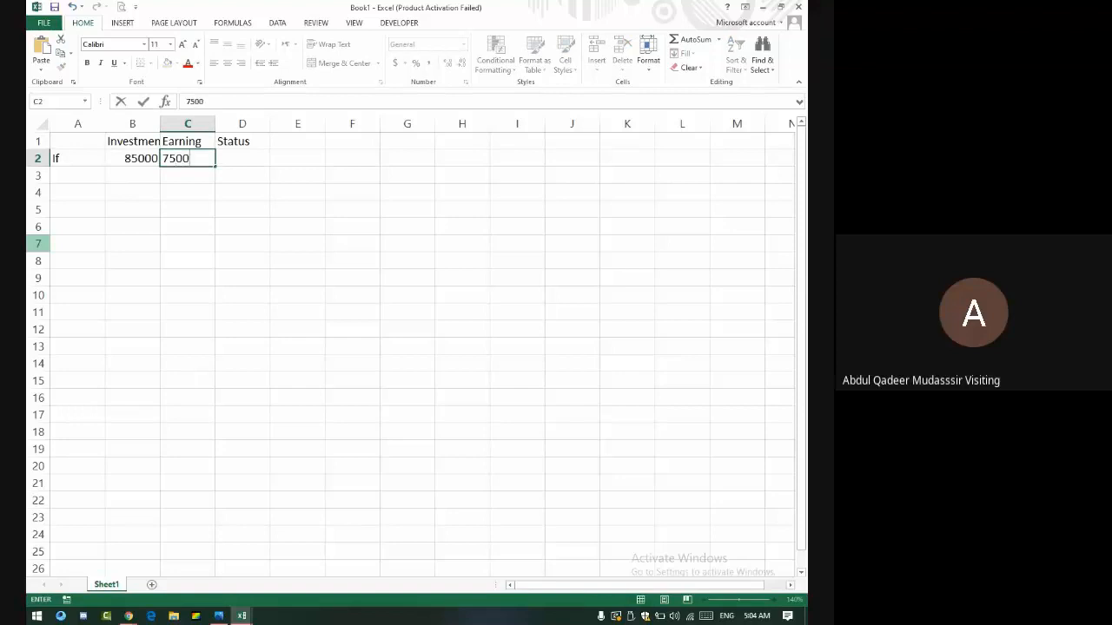
pyautogui.write('0')
pyautogui.press('Tab')
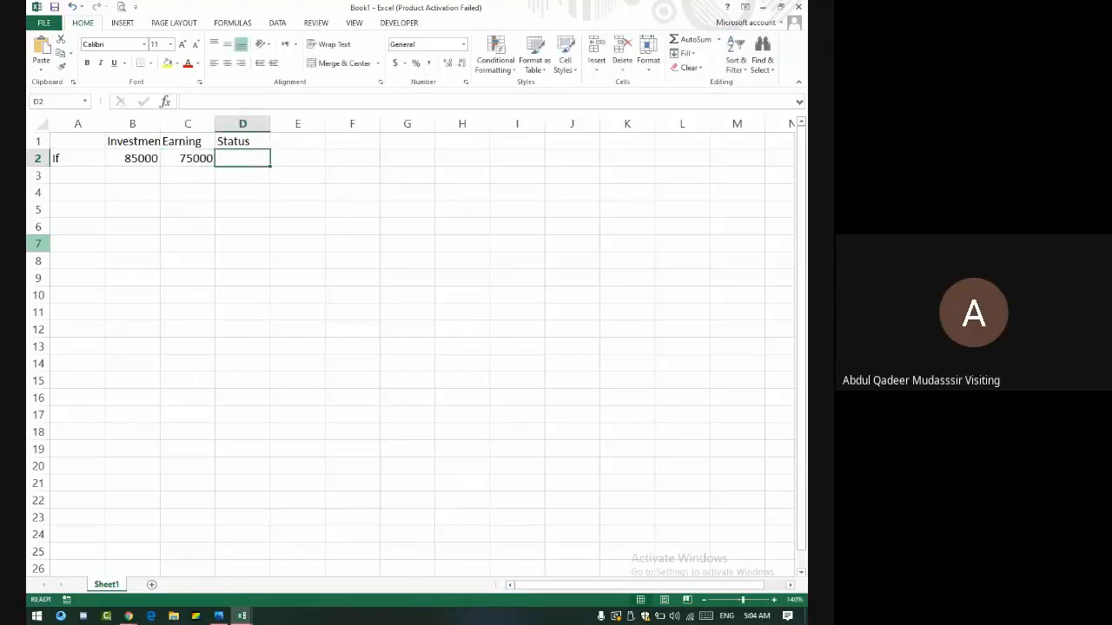
# - Enter an IF formula in D2 comparing B2>C2 with results "Loss" and "Profit"
pyautogui.write('=')
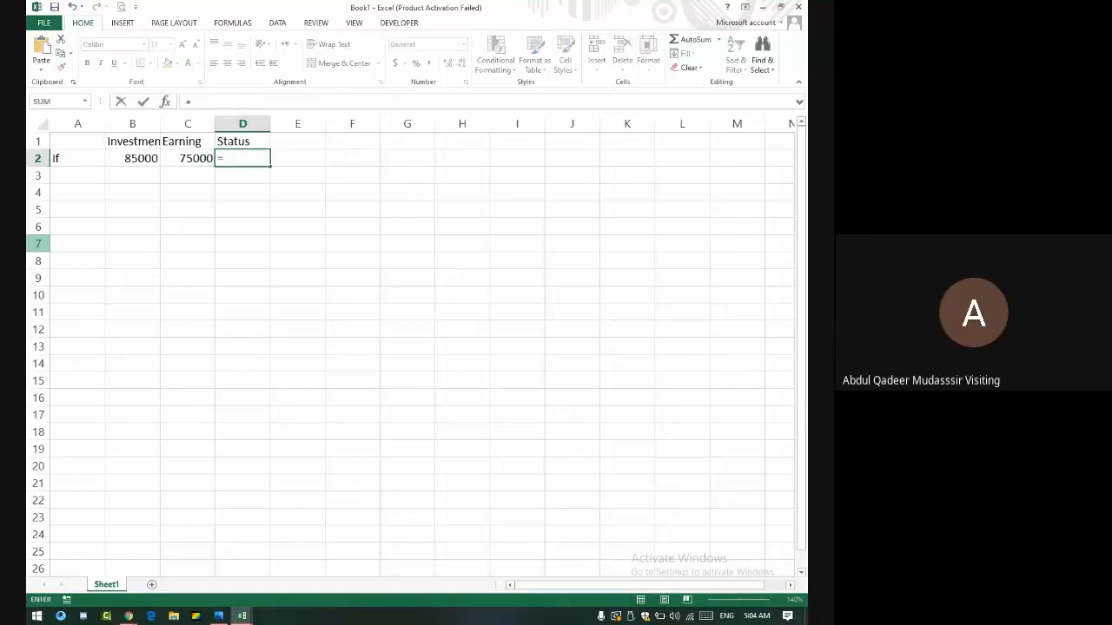
pyautogui.write('if(')
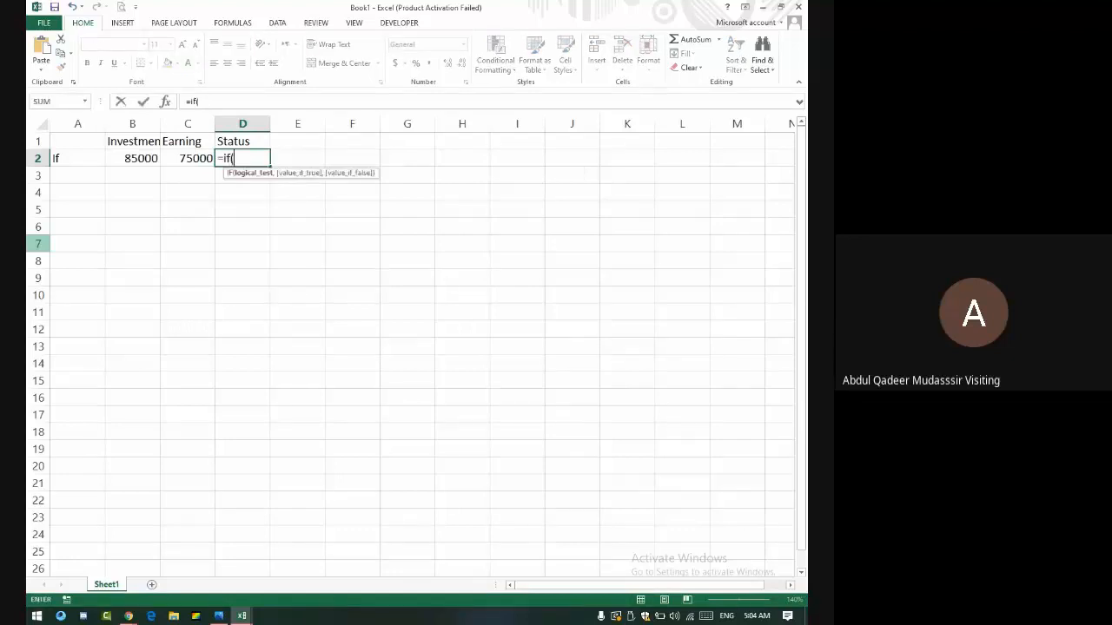
pyautogui.click(137, 156)
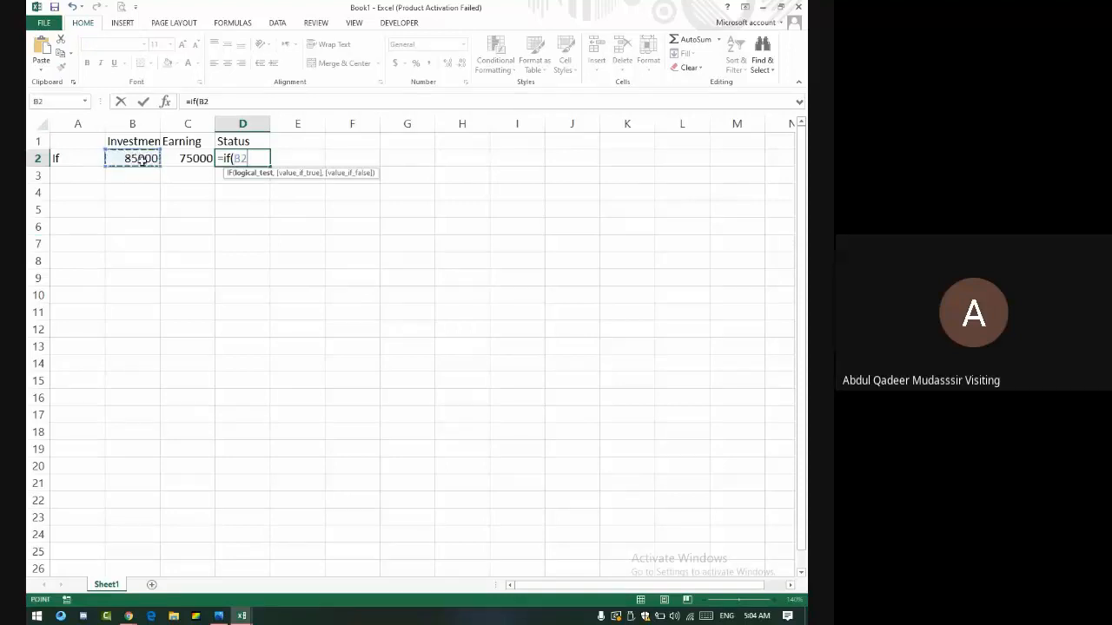
pyautogui.click(160, 126)
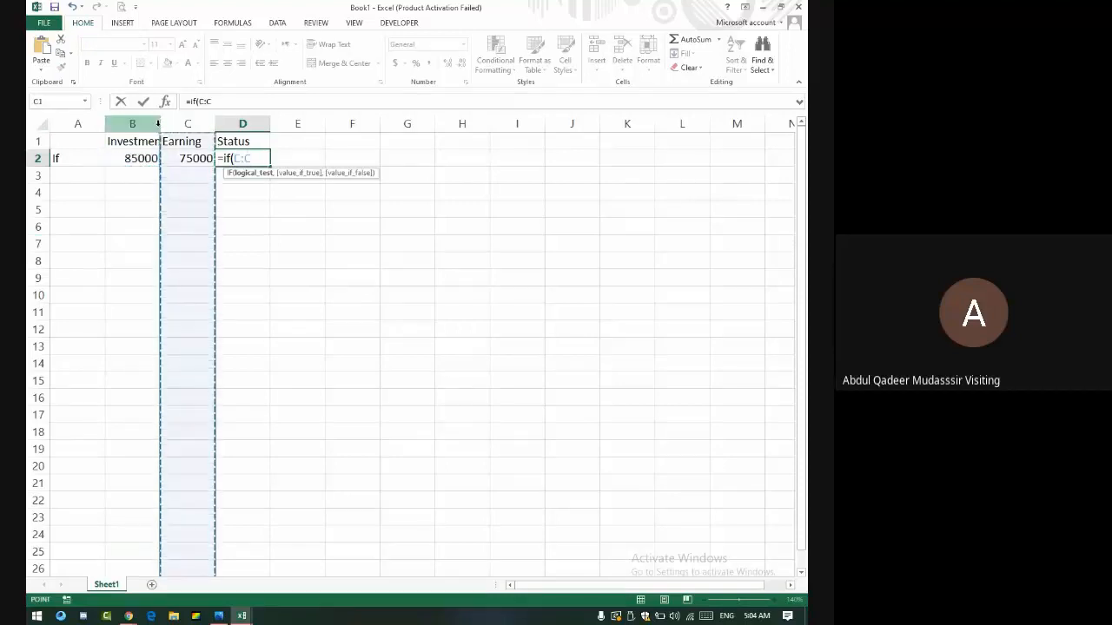
pyautogui.click(158, 126)
pyautogui.click(145, 147)
pyautogui.click(142, 158)
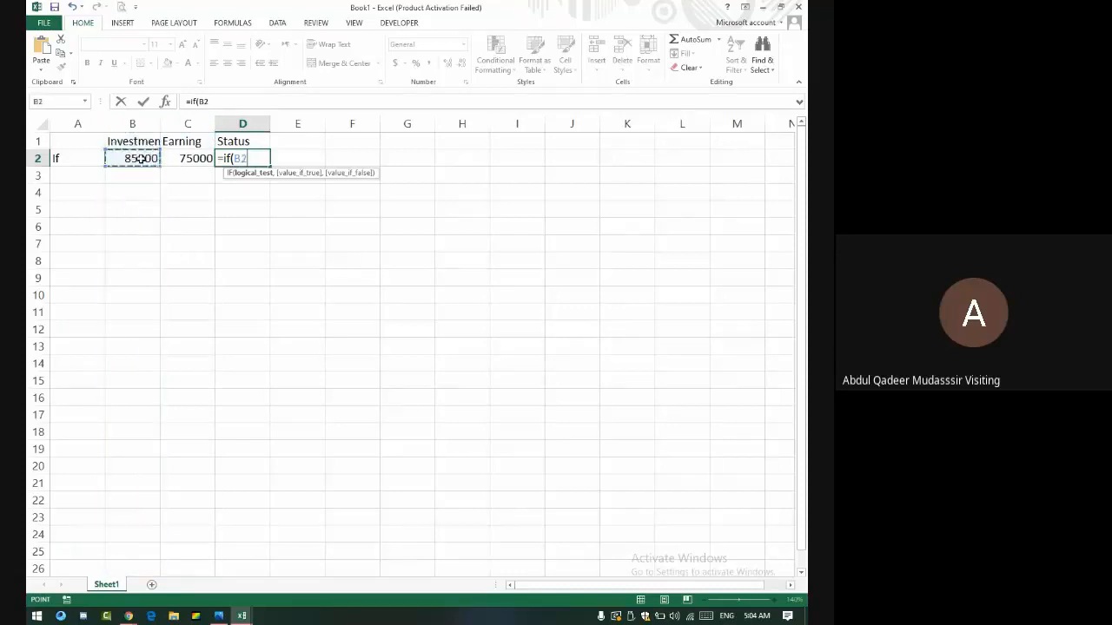
pyautogui.write('>')
pyautogui.click(194, 159)
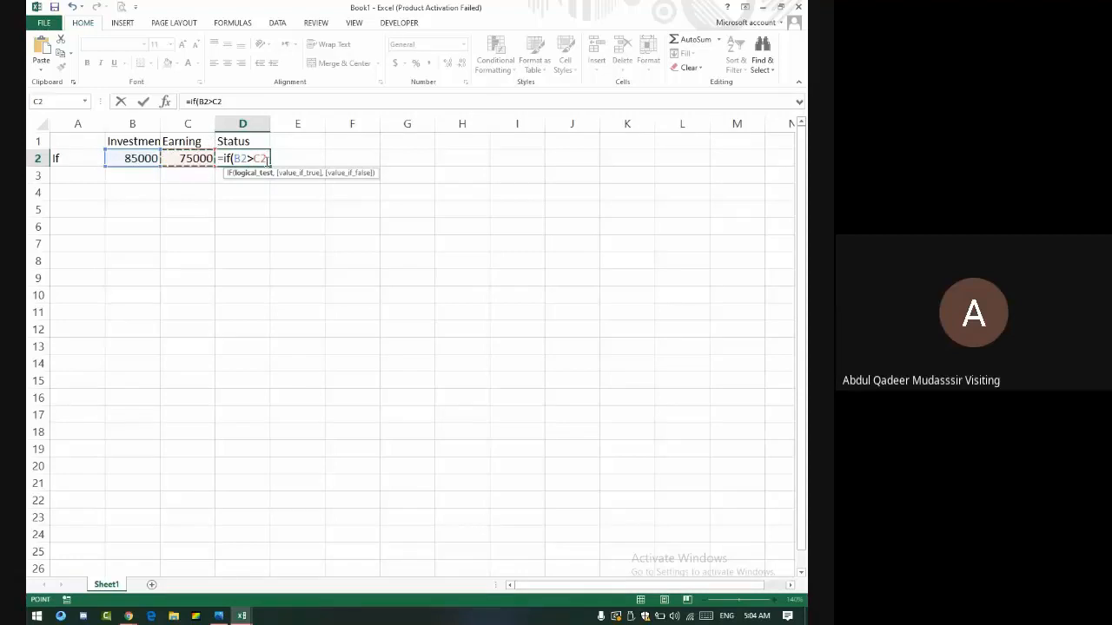
pyautogui.write(',')
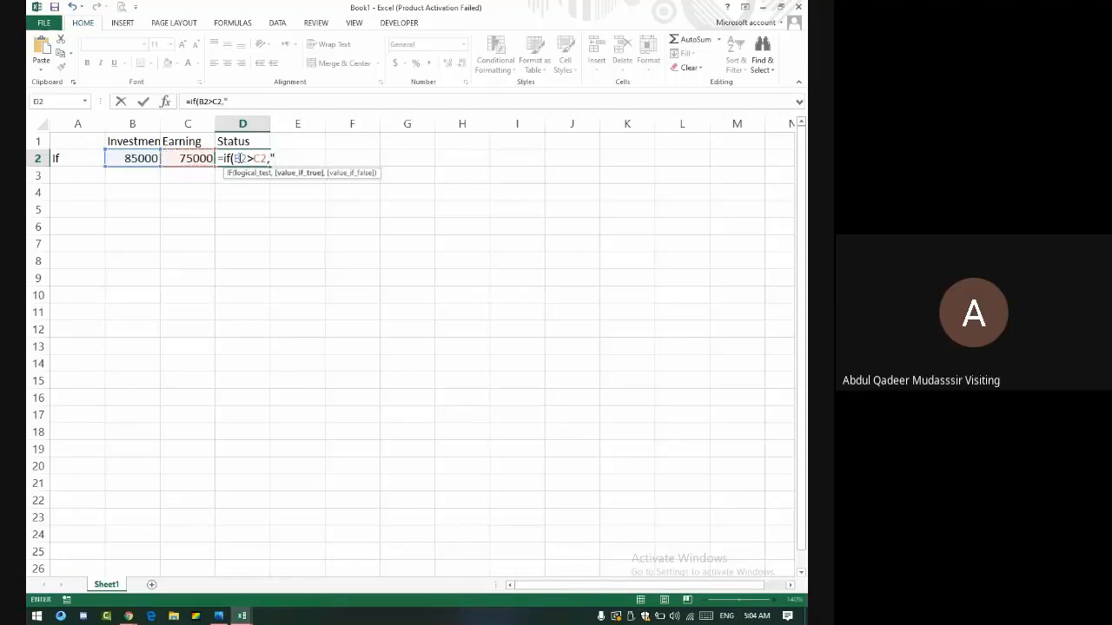
pyautogui.write('"Loss"."Pro')
pyautogui.press('BackSpace')
pyautogui.write('ofit")')
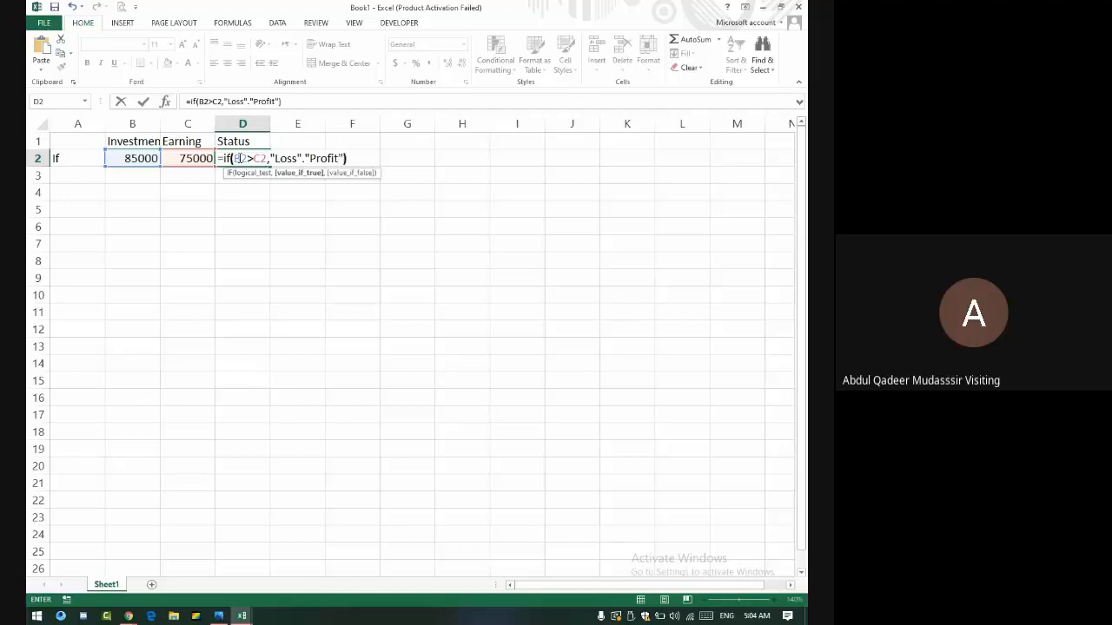
pyautogui.press('Return')
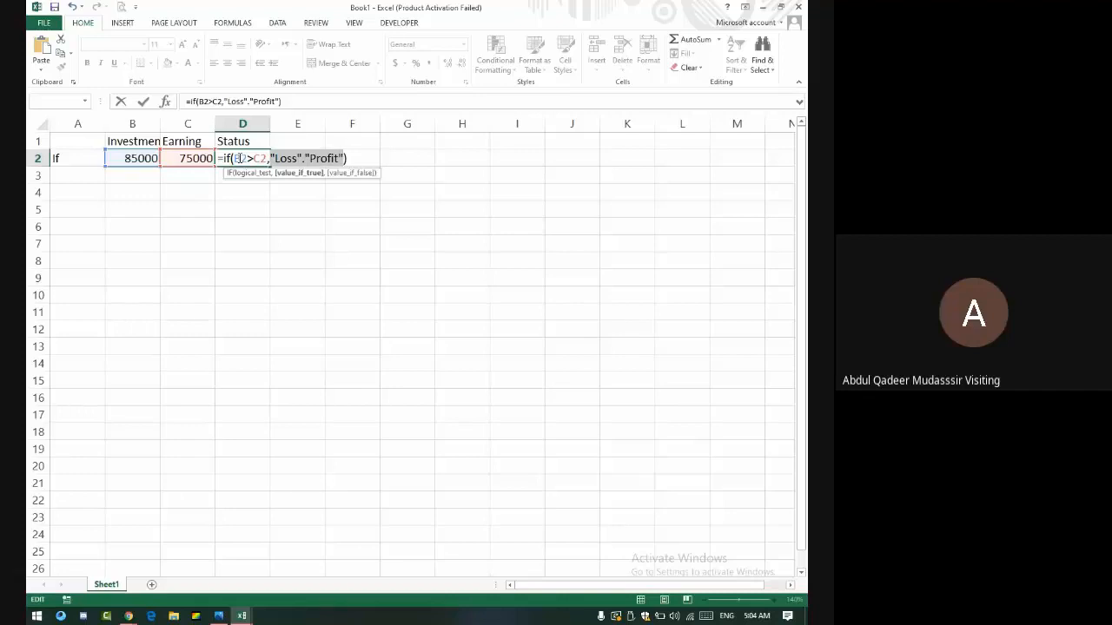
# - Fix the formula by replacing the period between "Loss" and "Profit" with a comma
pyautogui.click(308, 159)
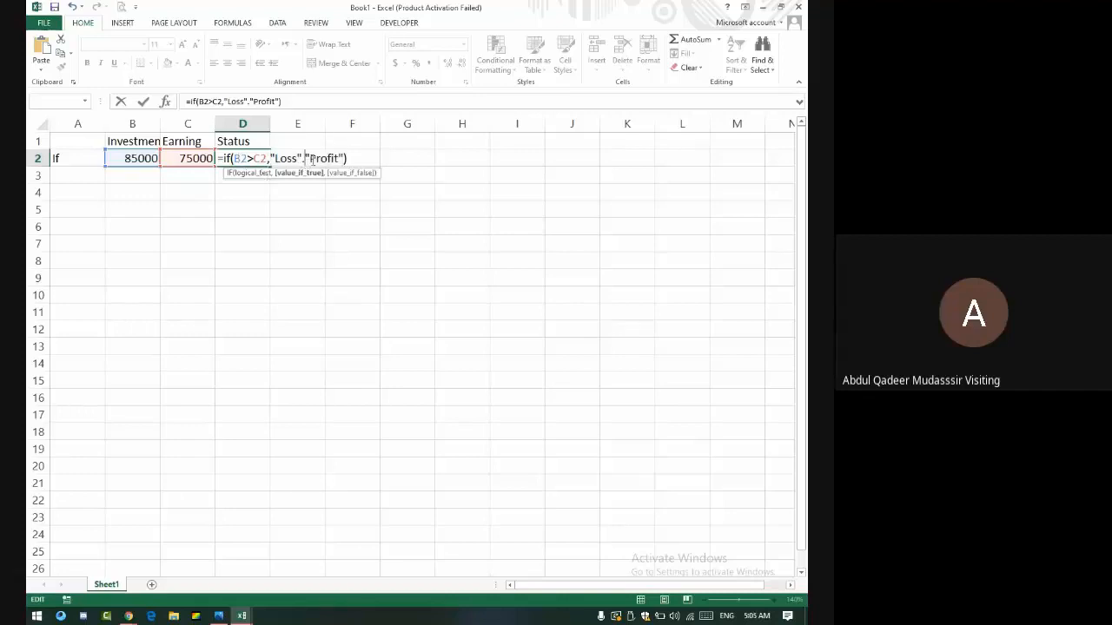
pyautogui.press('BackSpace')
pyautogui.write(',')
pyautogui.press('Return')
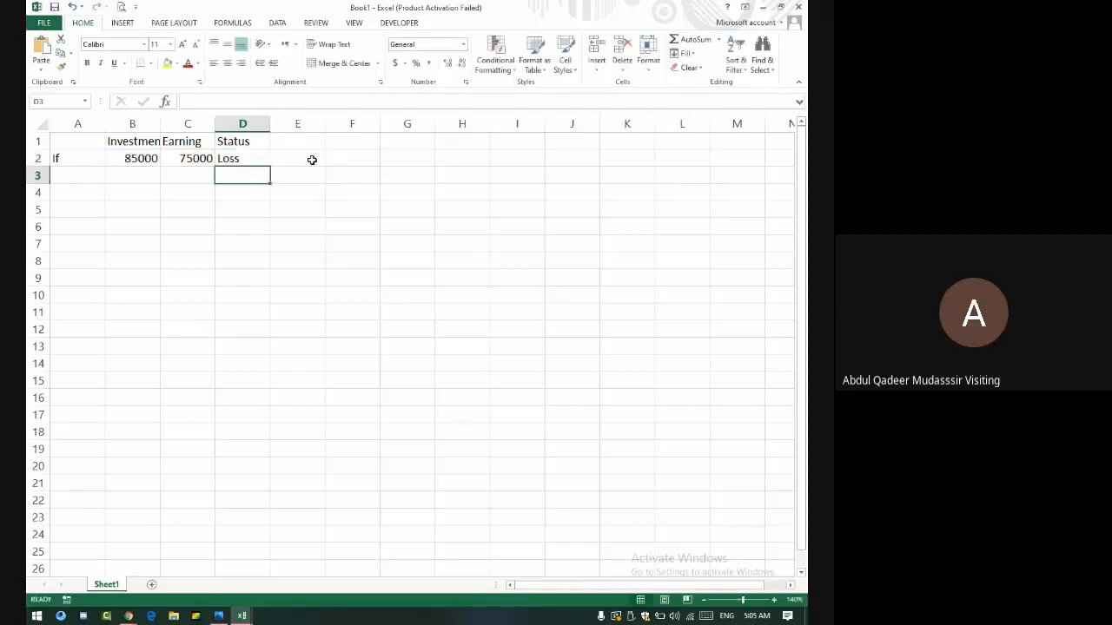
# - Change the earning in C2 to 85001 so D2 shows Profit
pyautogui.press('Up')
pyautogui.press('Left')
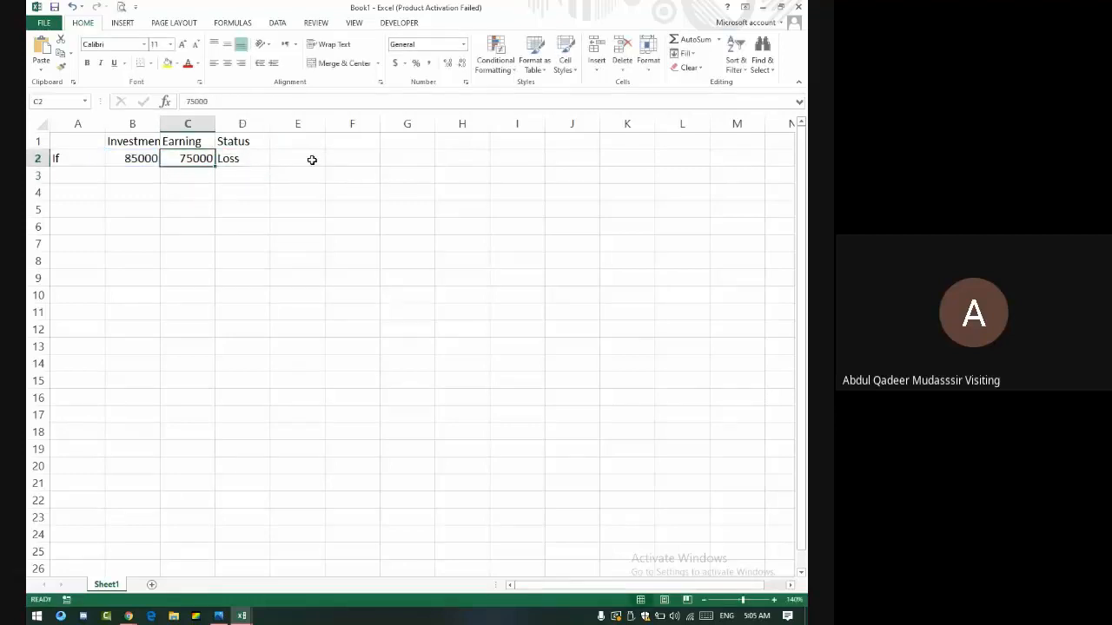
pyautogui.write('85001')
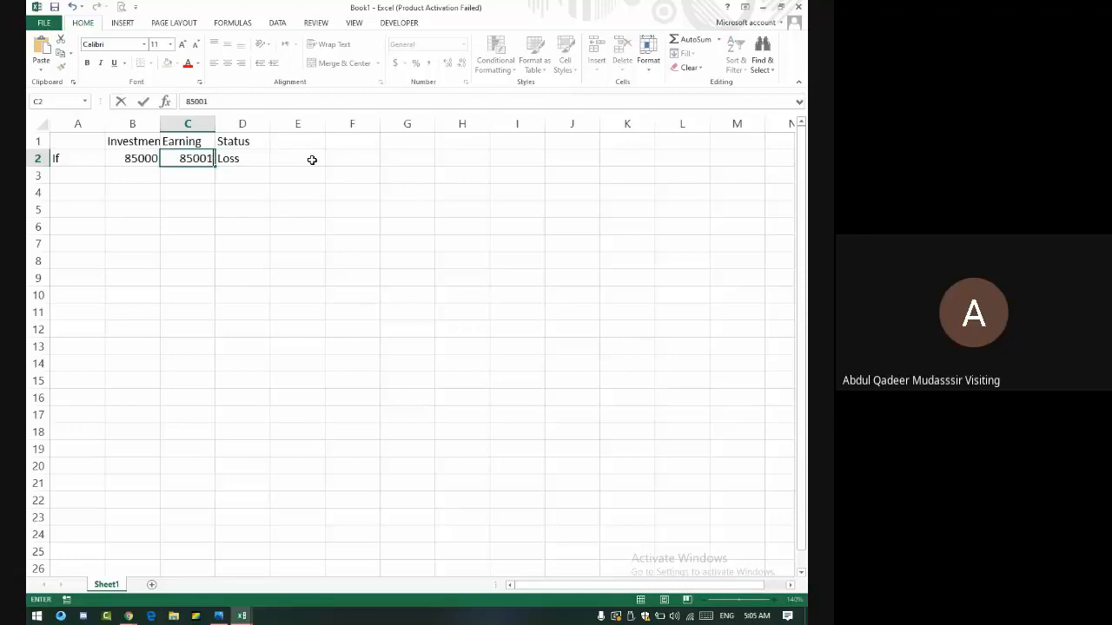
pyautogui.press('Return')
pyautogui.write('.')
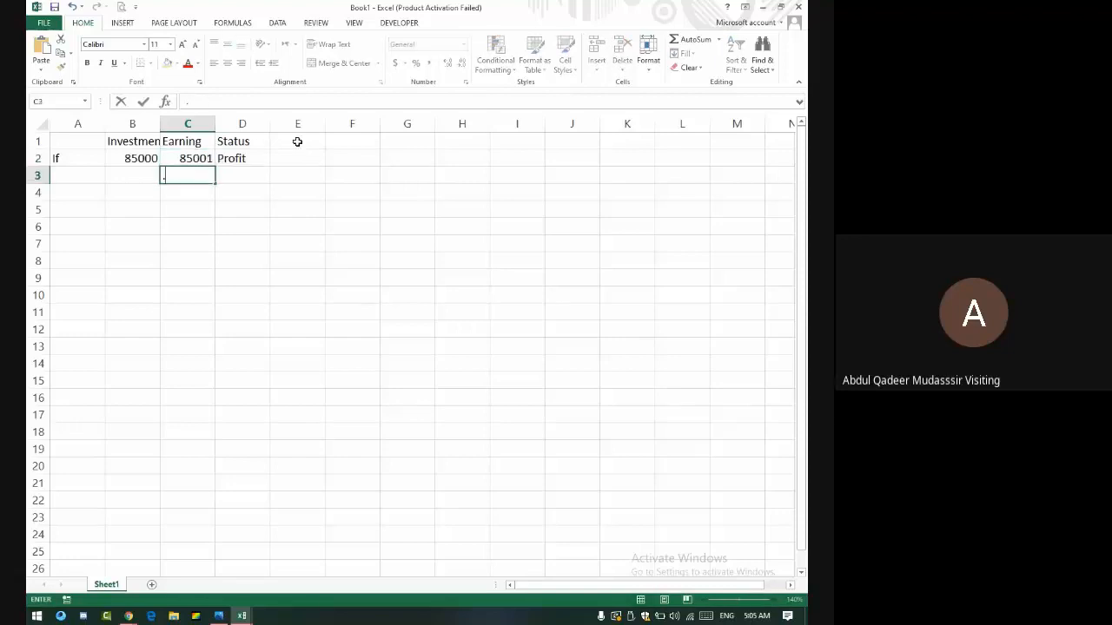
pyautogui.press('Escape')
pyautogui.click(244, 157)
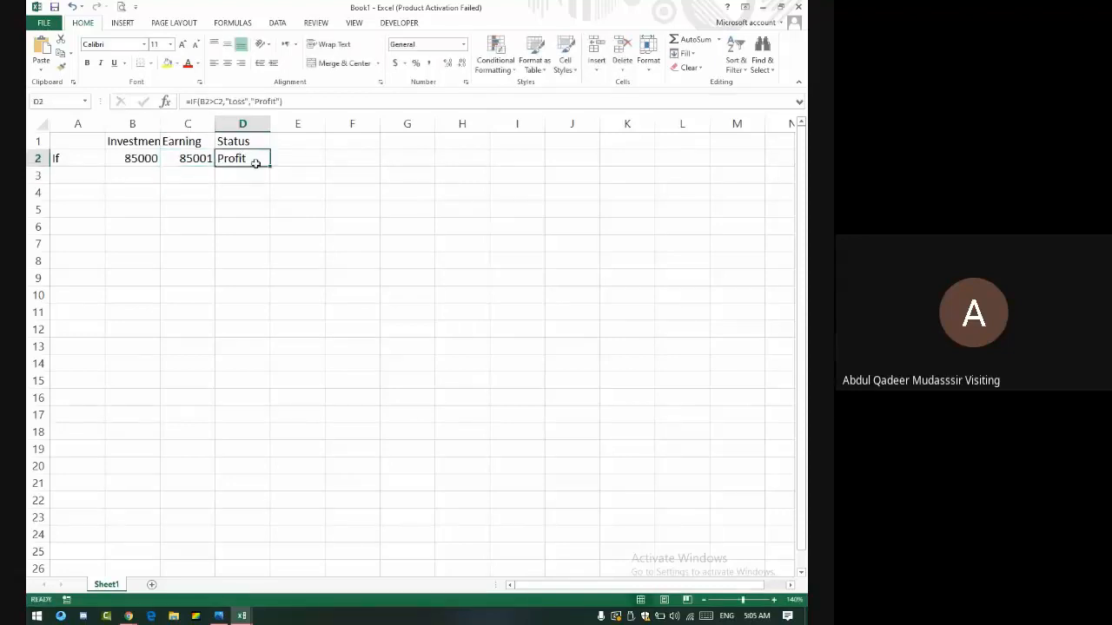
pyautogui.hotkey('alt', 'Tab')
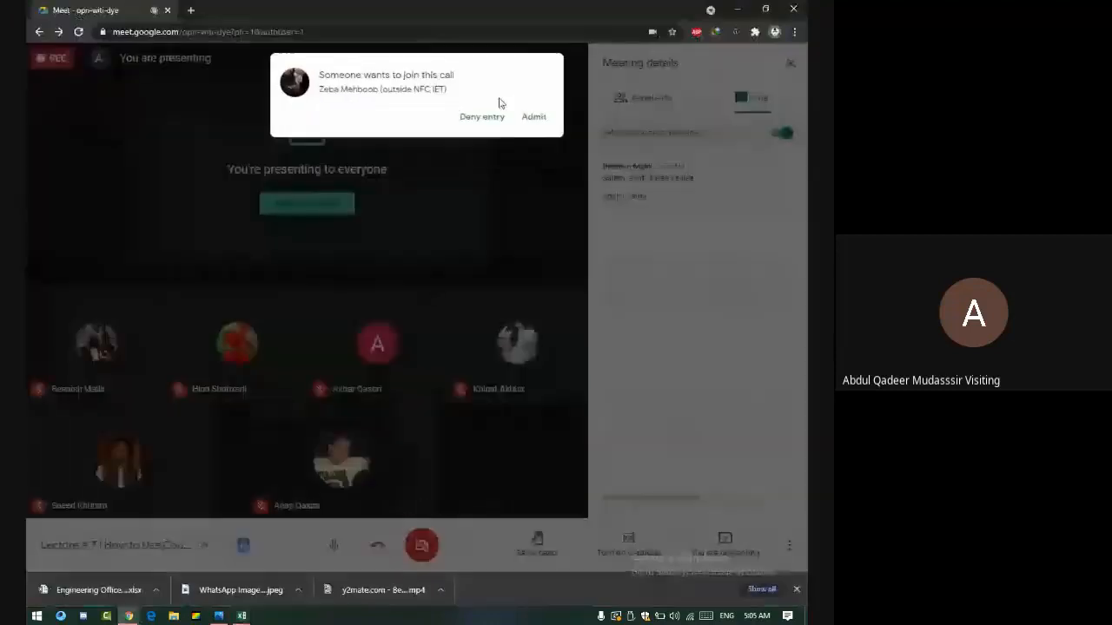
# - Admit the waiting participant to the Meet call and return to Excel
pyautogui.click(536, 119)
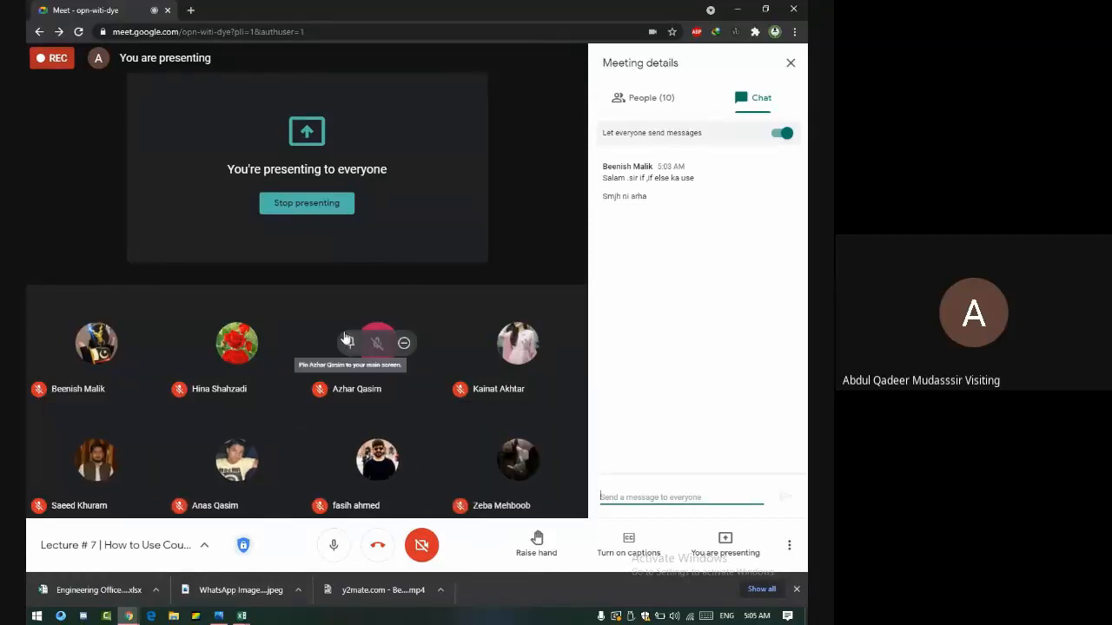
pyautogui.hotkey('alt', 'Tab')
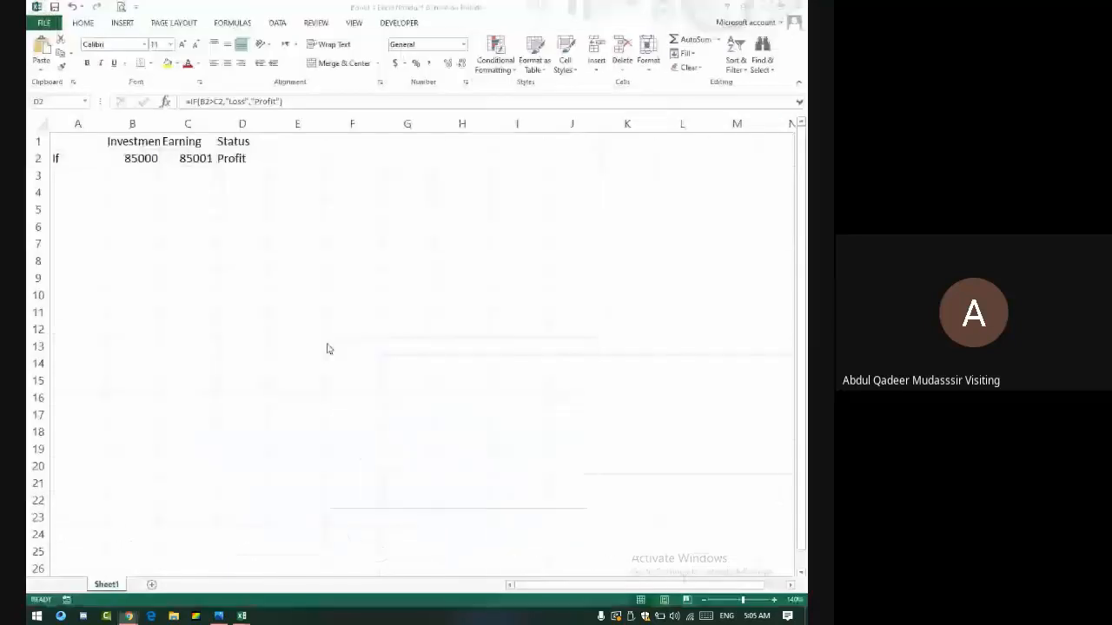
# - Enter headings If and Problem Statement in E4:F4, autofitting column F
pyautogui.click(305, 196)
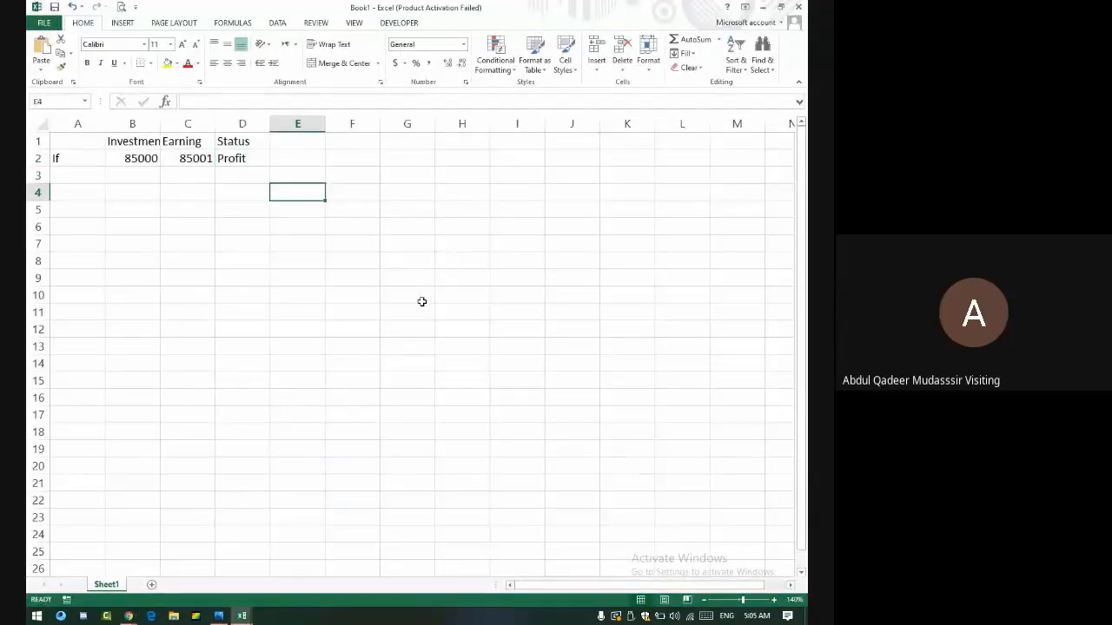
pyautogui.write('If')
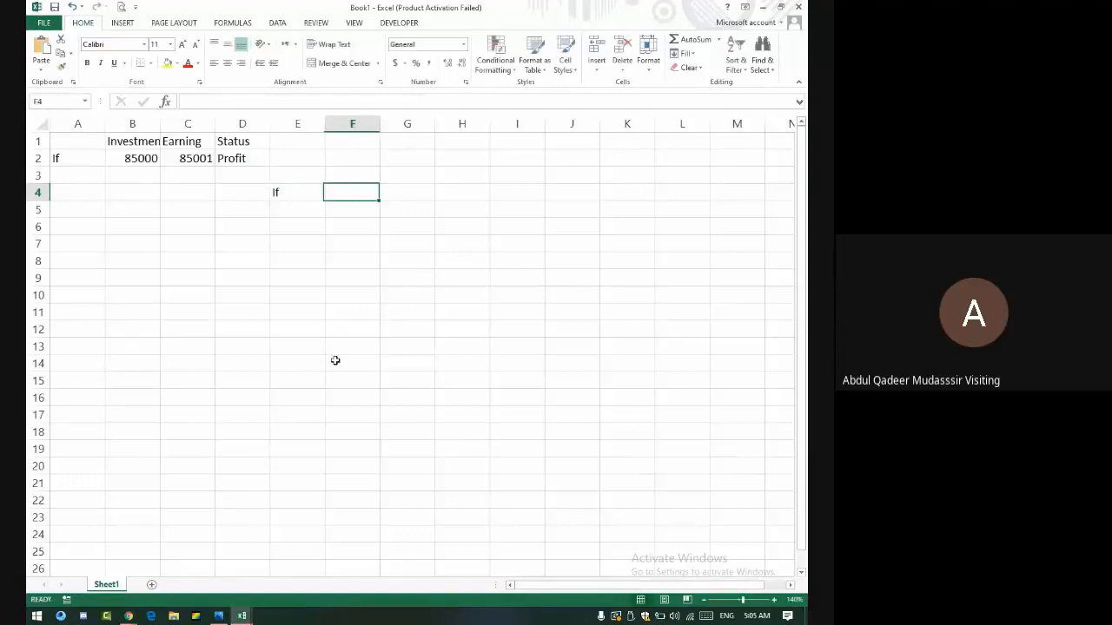
pyautogui.press('Tab')
pyautogui.write('St')
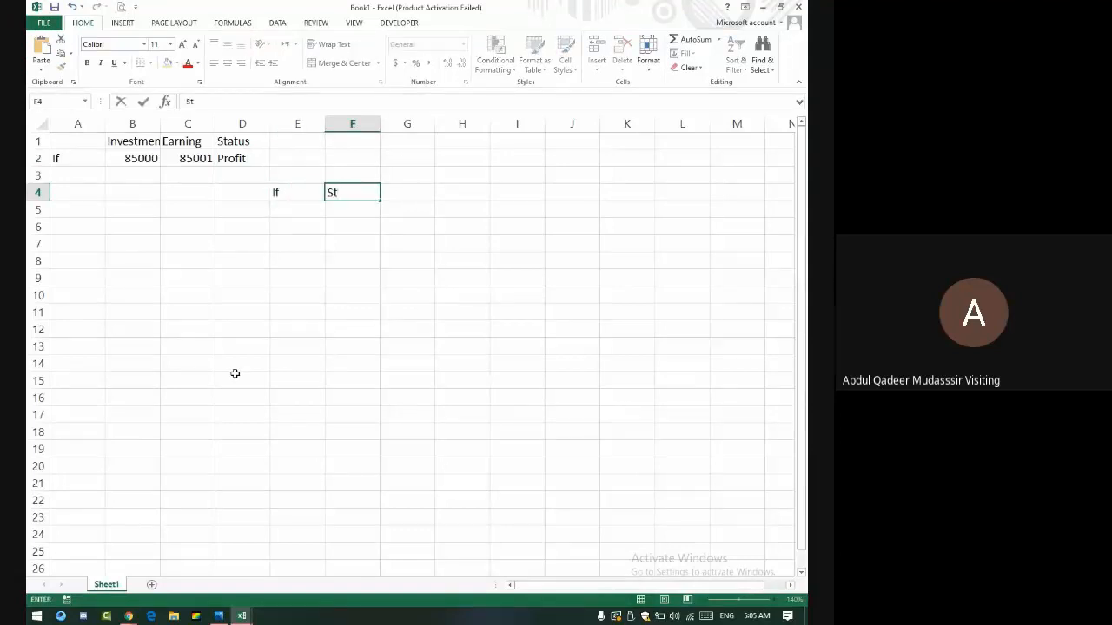
pyautogui.write('atus')
pyautogui.press('BackSpace')
pyautogui.press('BackSpace')
pyautogui.press('BackSpace')
pyautogui.press('BackSpace')
pyautogui.press('BackSpace')
pyautogui.press('BackSpace')
pyautogui.write('Problem Stat')
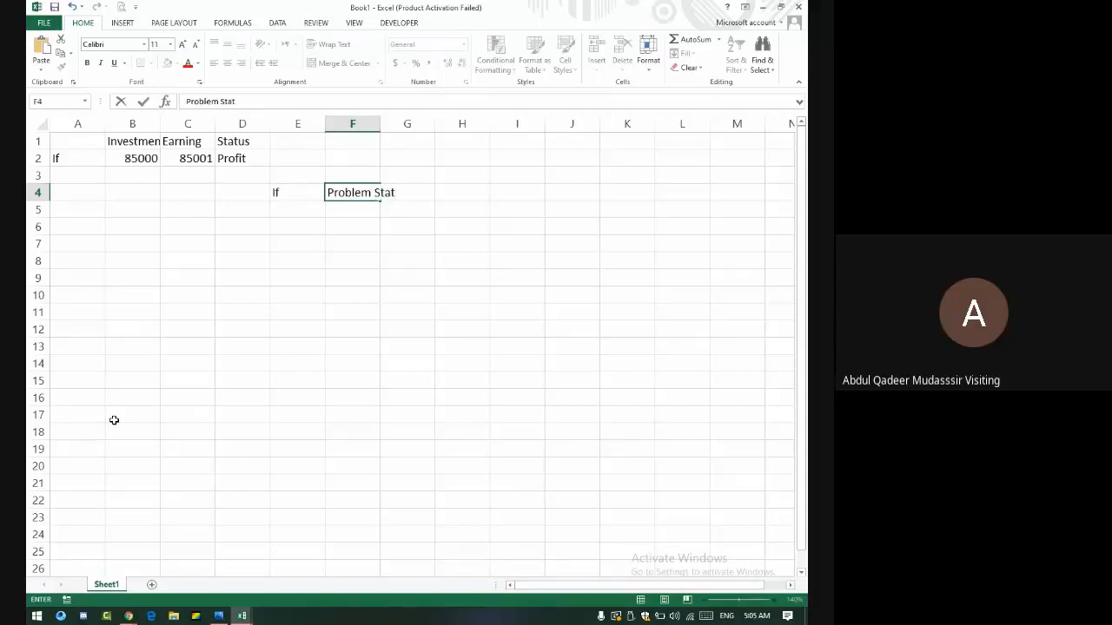
pyautogui.write('ement')
pyautogui.press('Tab')
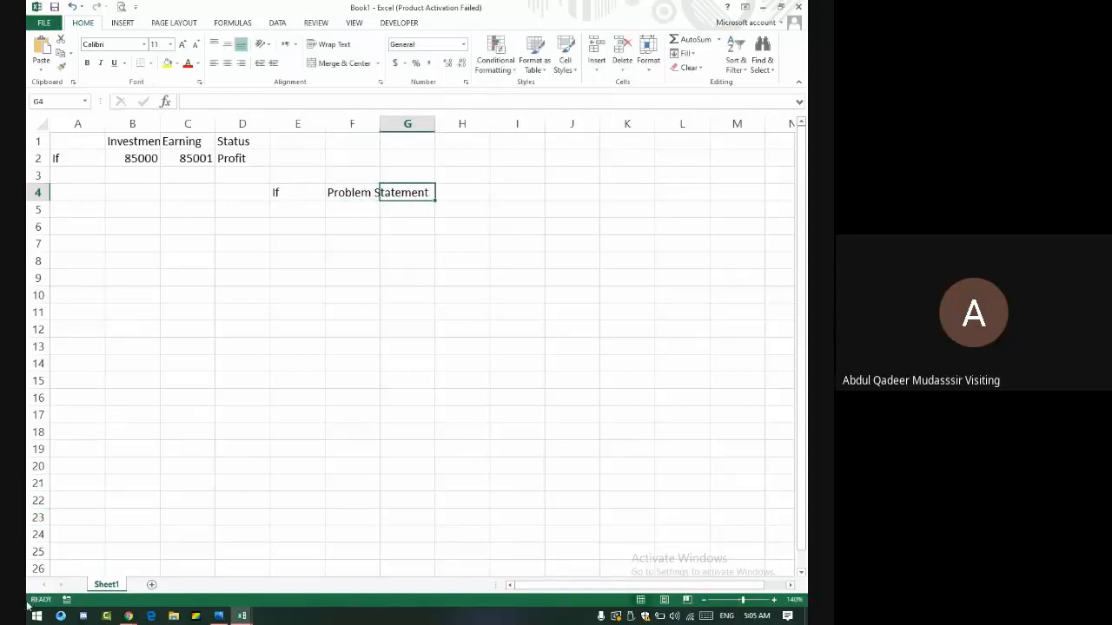
pyautogui.press('Left')
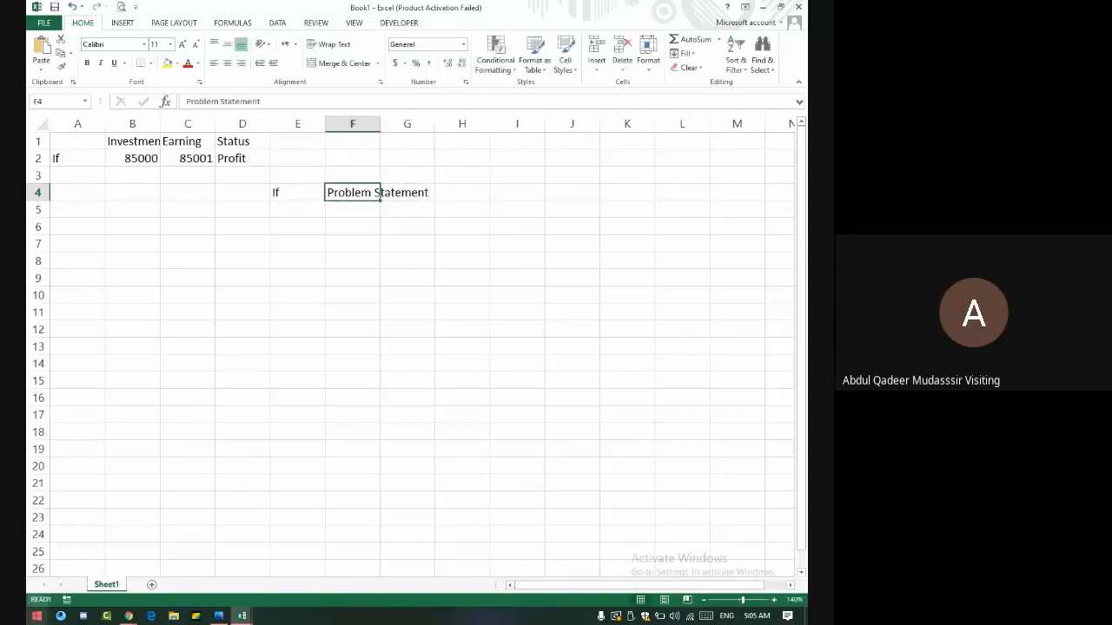
pyautogui.doubleClick(377, 127)
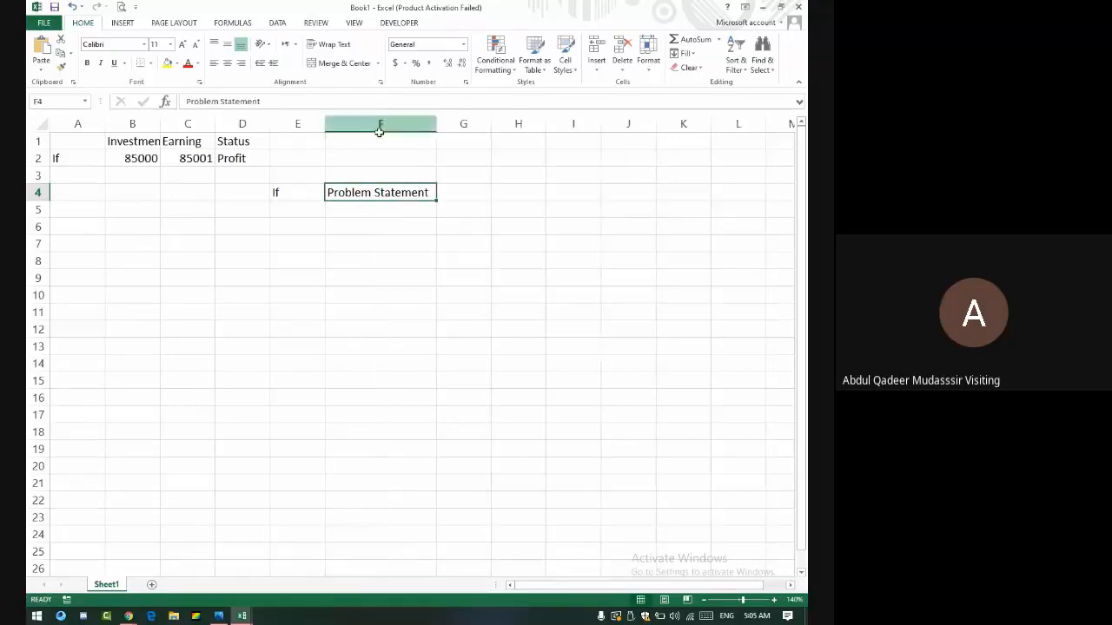
pyautogui.doubleClick(372, 192)
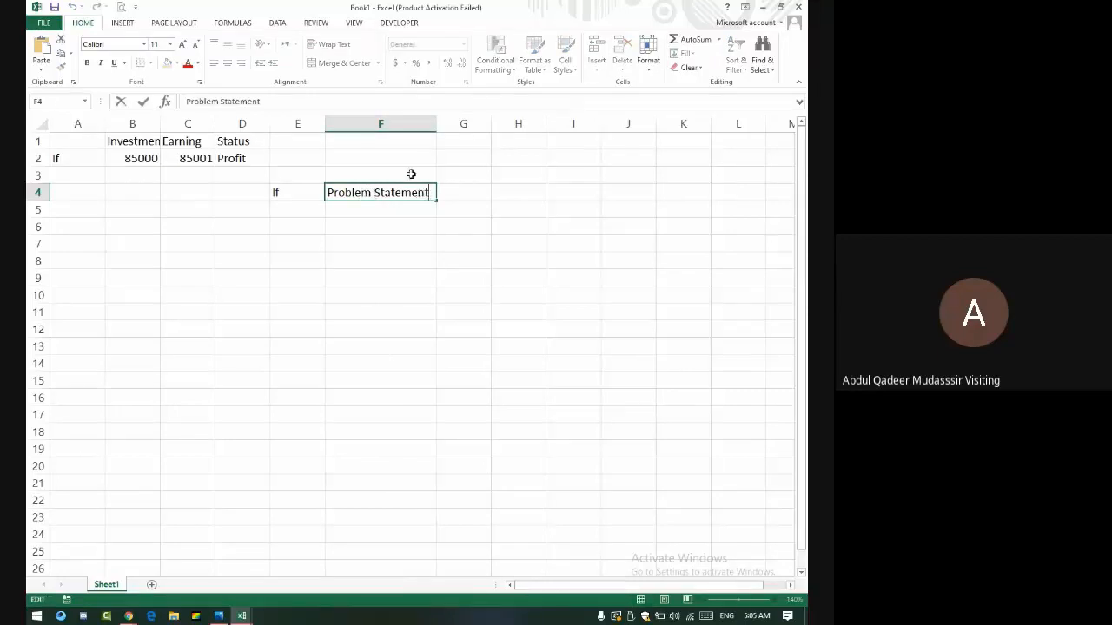
pyautogui.click(412, 174)
# - Add headings True Result and False Result in G4 and H4
pyautogui.click(459, 195)
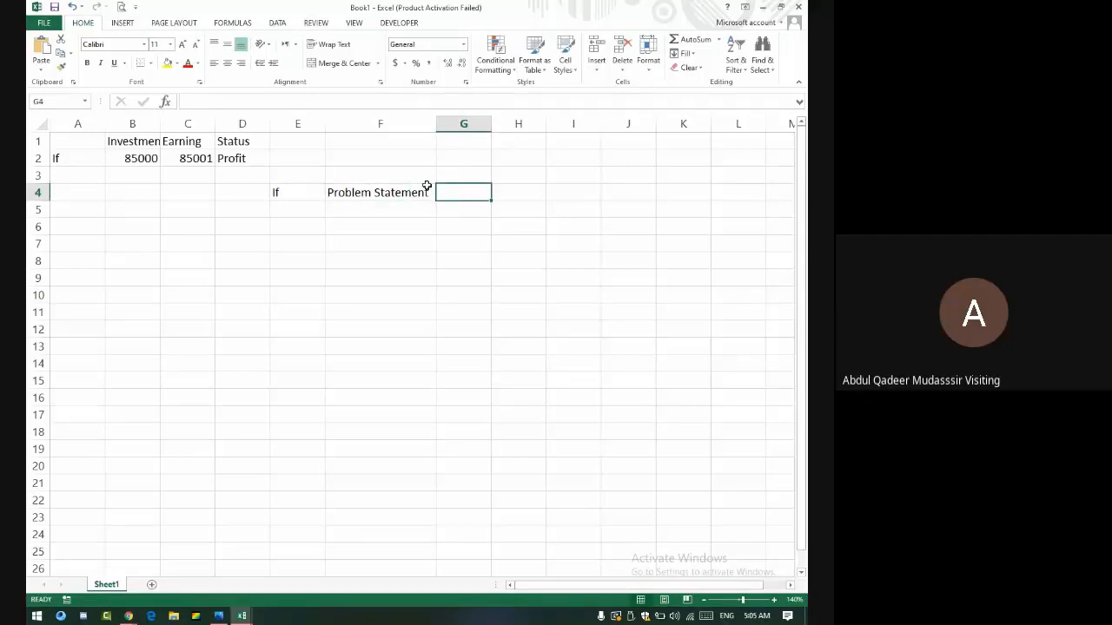
pyautogui.write('Tr')
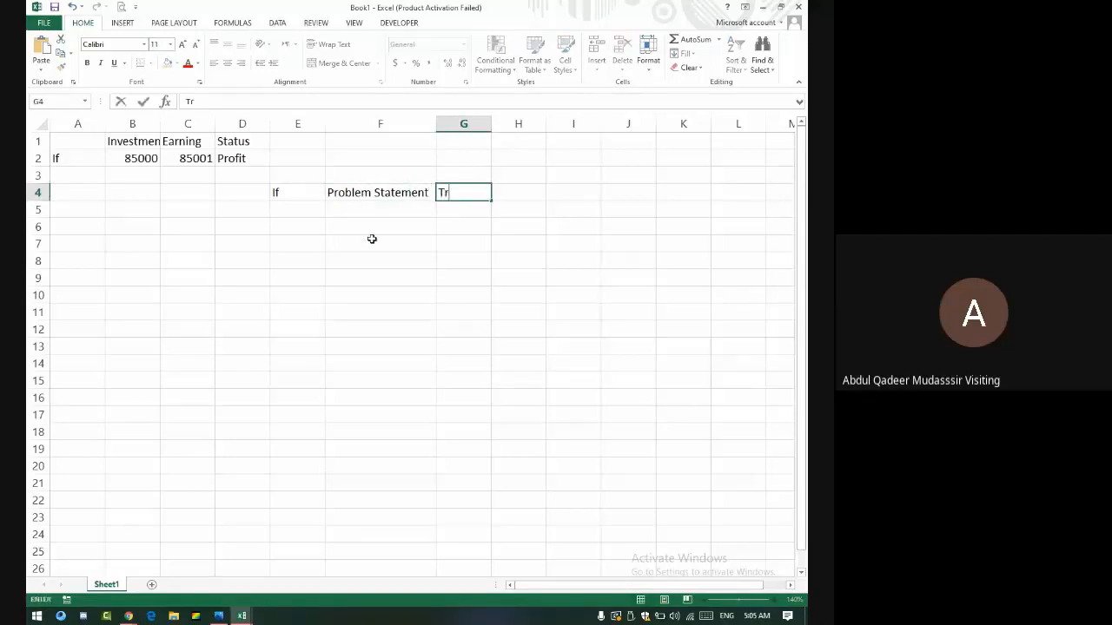
pyautogui.write('ue Resukt')
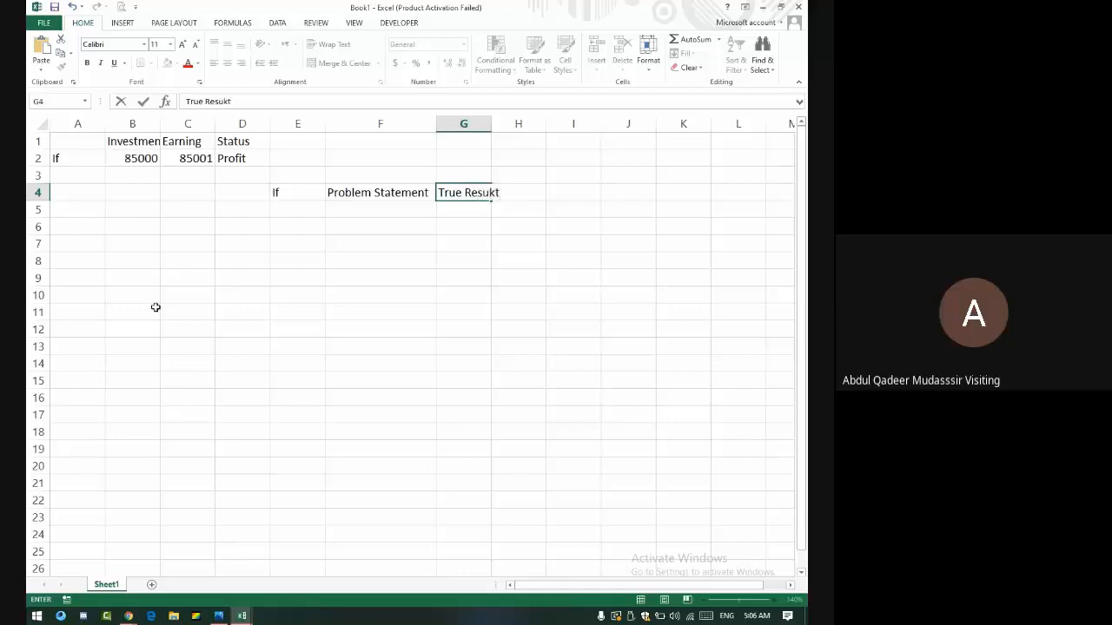
pyautogui.press('BackSpace')
pyautogui.press('BackSpace')
pyautogui.write('lt')
pyautogui.press('Tab')
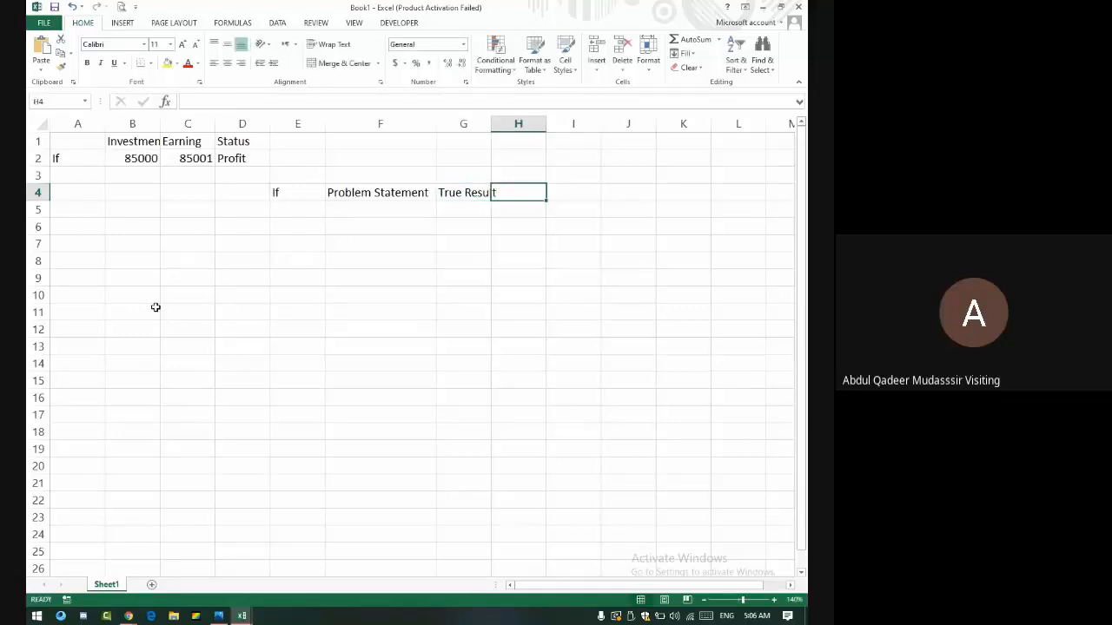
pyautogui.write('False')
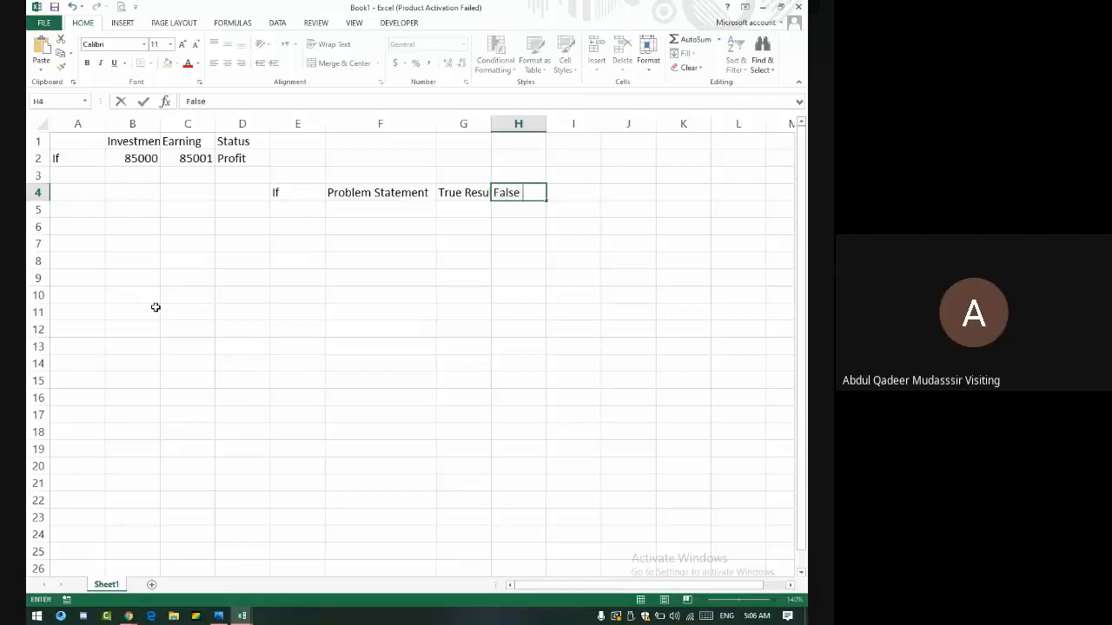
pyautogui.write(' Resut')
pyautogui.press('BackSpace')
pyautogui.write('lem St')
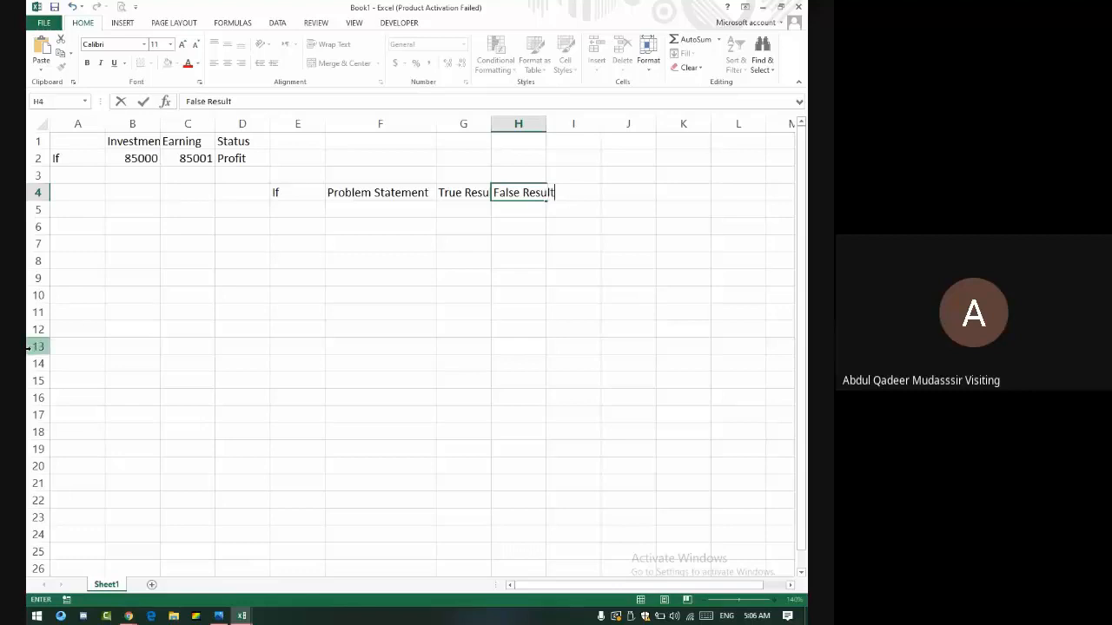
pyautogui.press('Return')
pyautogui.press('Left')
pyautogui.press('Left')
pyautogui.press('Left')
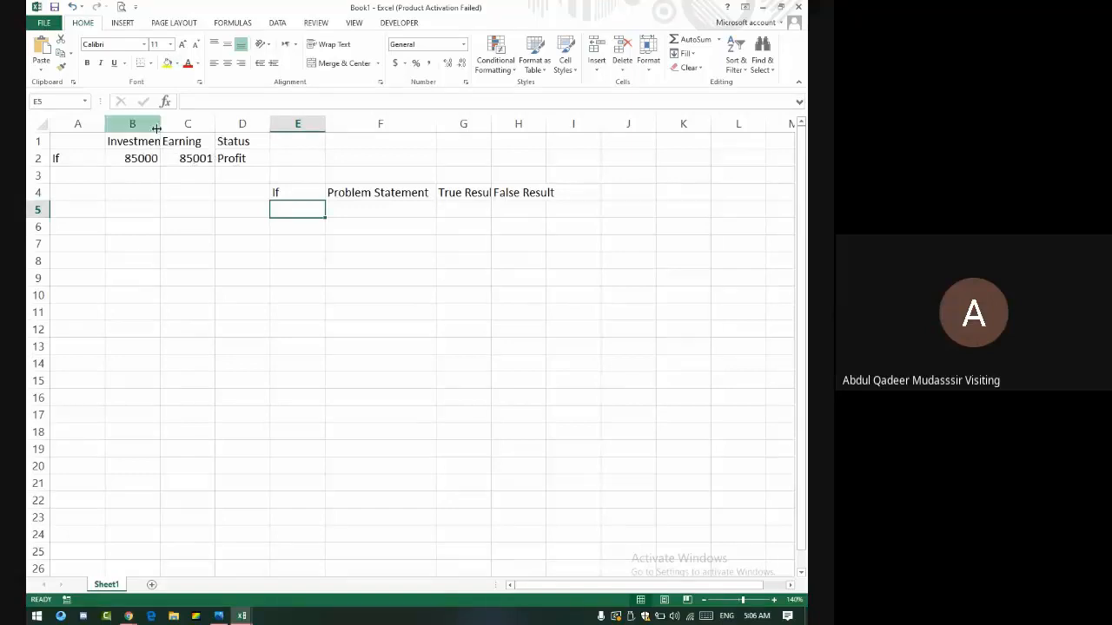
# - Autofit column B and replace D2's IF formula with =I17, so D2 shows 0
pyautogui.doubleClick(159, 127)
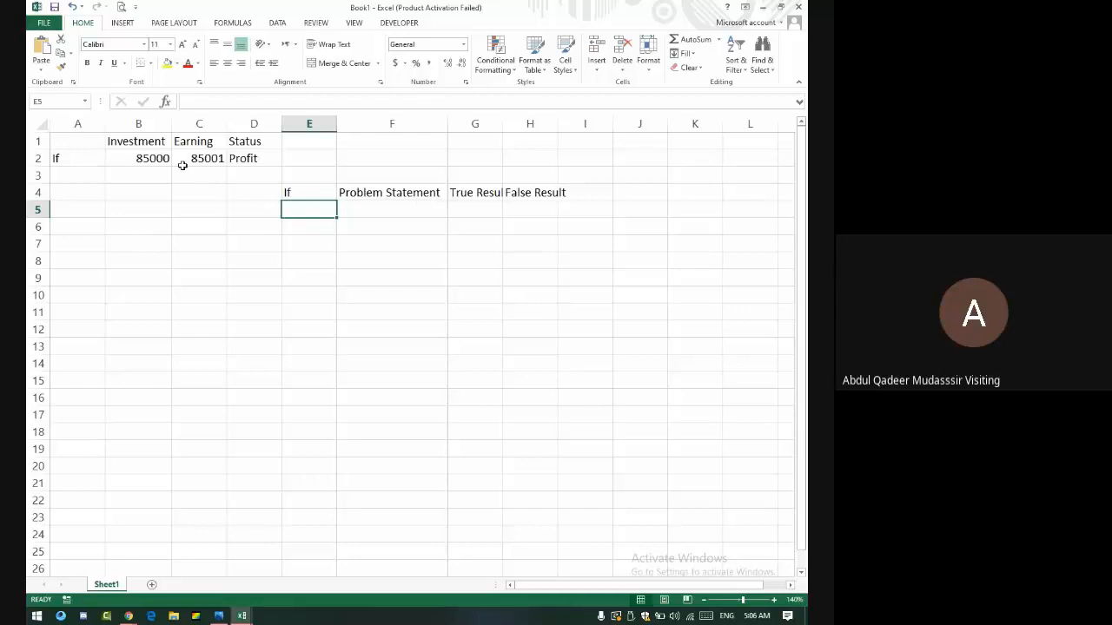
pyautogui.click(238, 159)
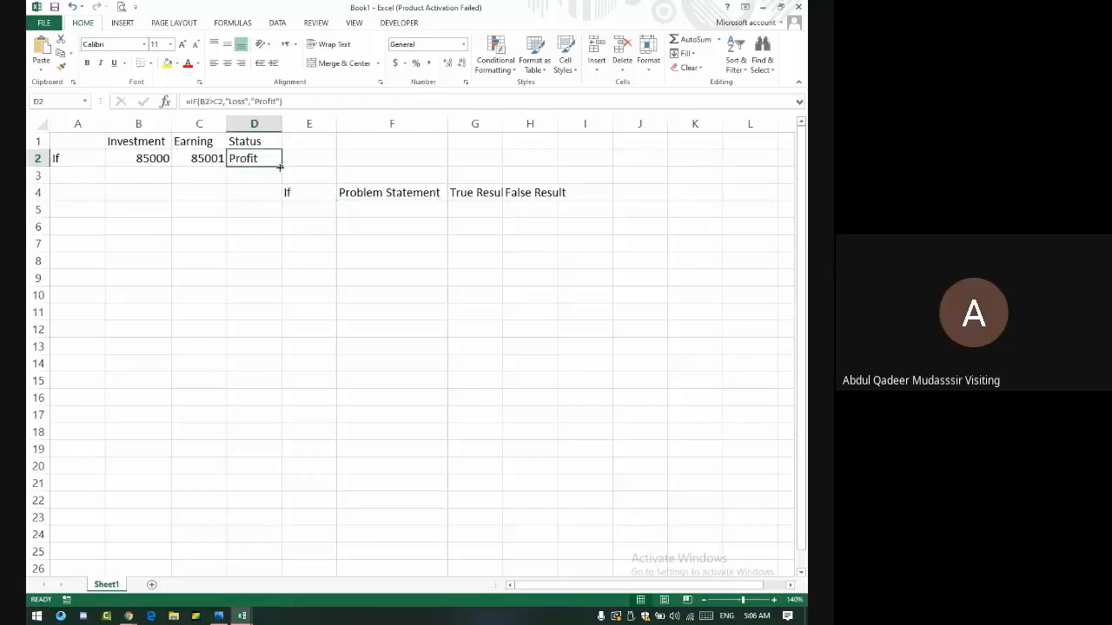
pyautogui.moveTo(310, 102); pyautogui.dragTo(185, 102)
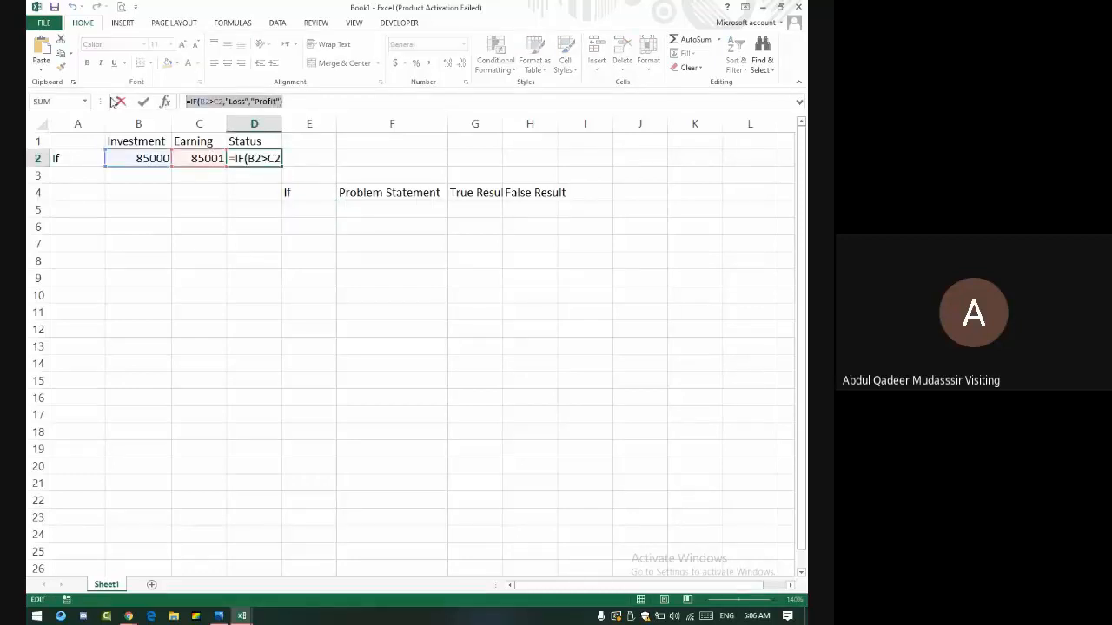
pyautogui.press('BackSpace')
pyautogui.write('=')
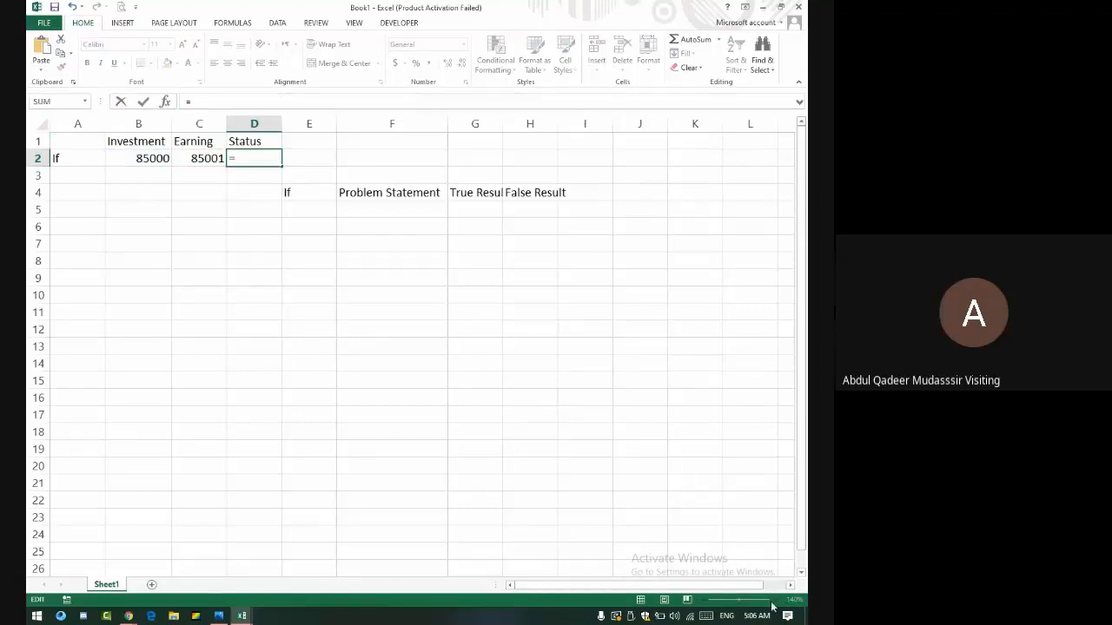
pyautogui.click(568, 411)
pyautogui.press('Return')
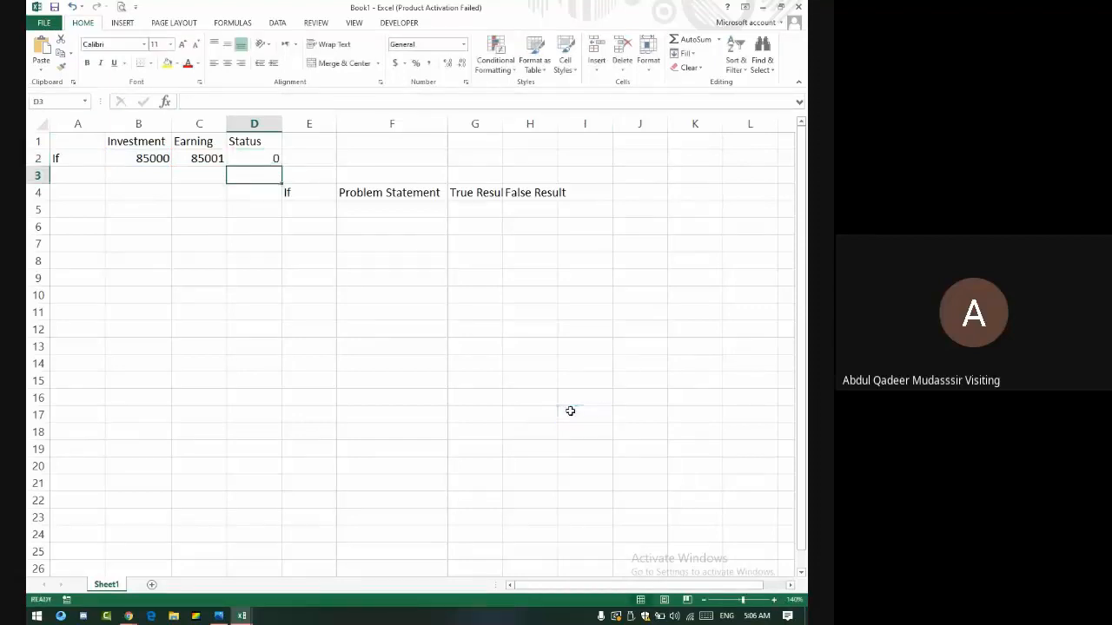
pyautogui.click(775, 601)
pyautogui.click(775, 601)
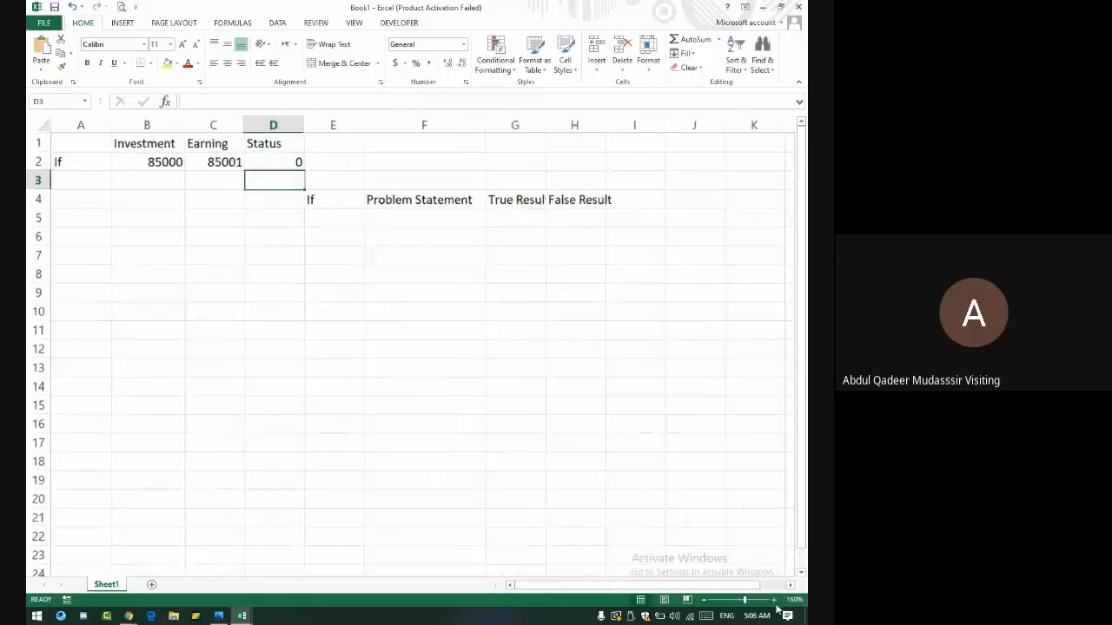
pyautogui.click(775, 602)
pyautogui.click(774, 601)
pyautogui.click(775, 601)
# - Rewrite D2 as =IF(B2>C2,"Loss","Profit"), which now displays Profit
pyautogui.doubleClick(356, 177)
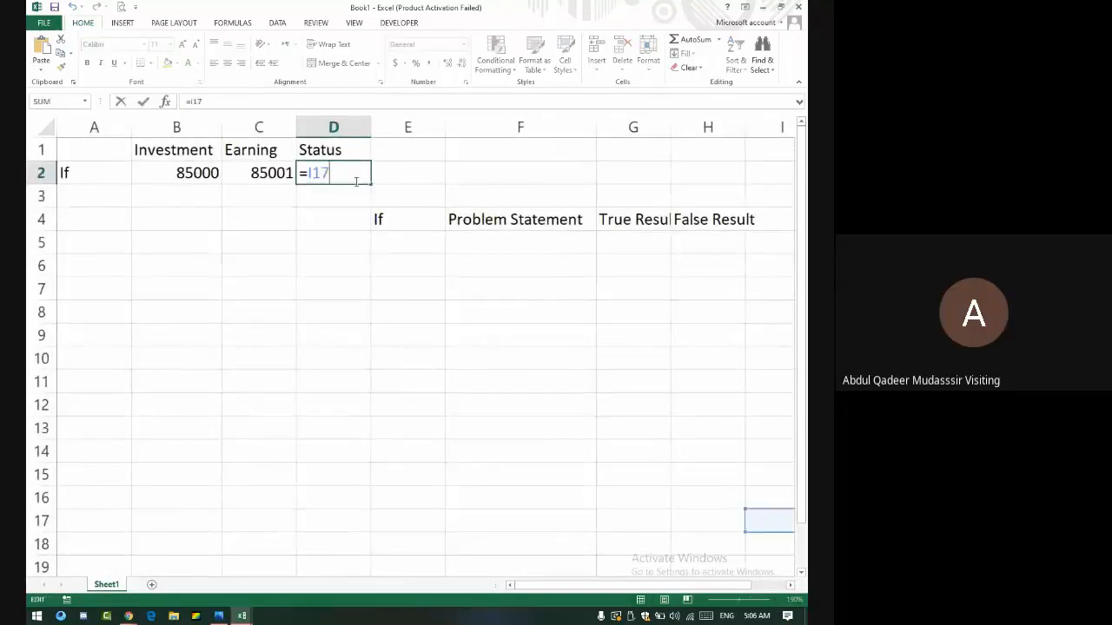
pyautogui.press('BackSpace')
pyautogui.press('BackSpace')
pyautogui.press('BackSpace')
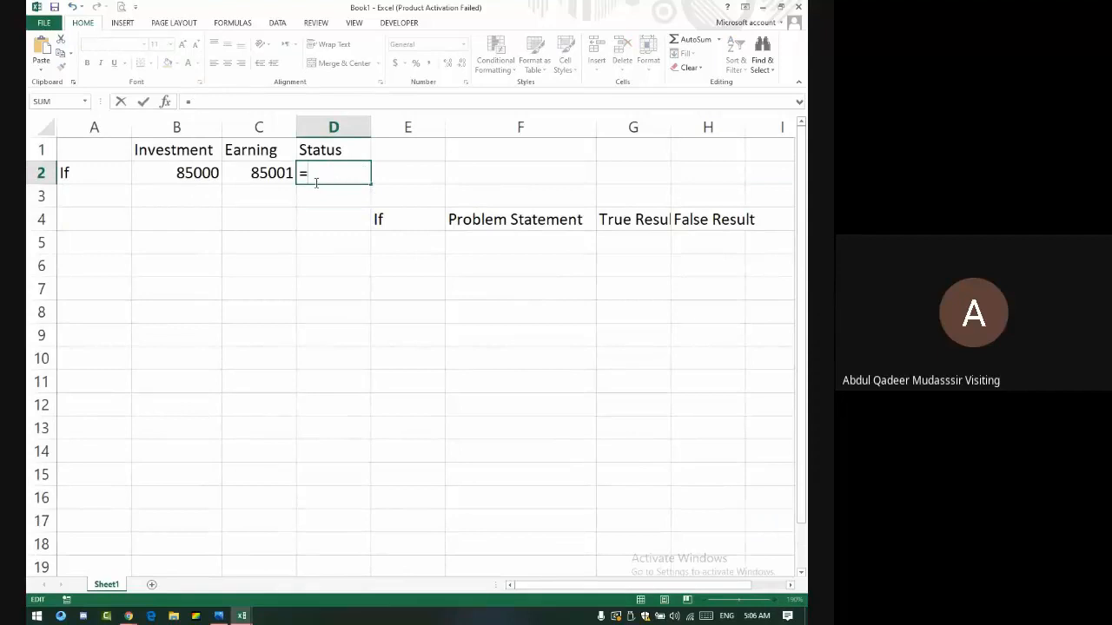
pyautogui.write('if(')
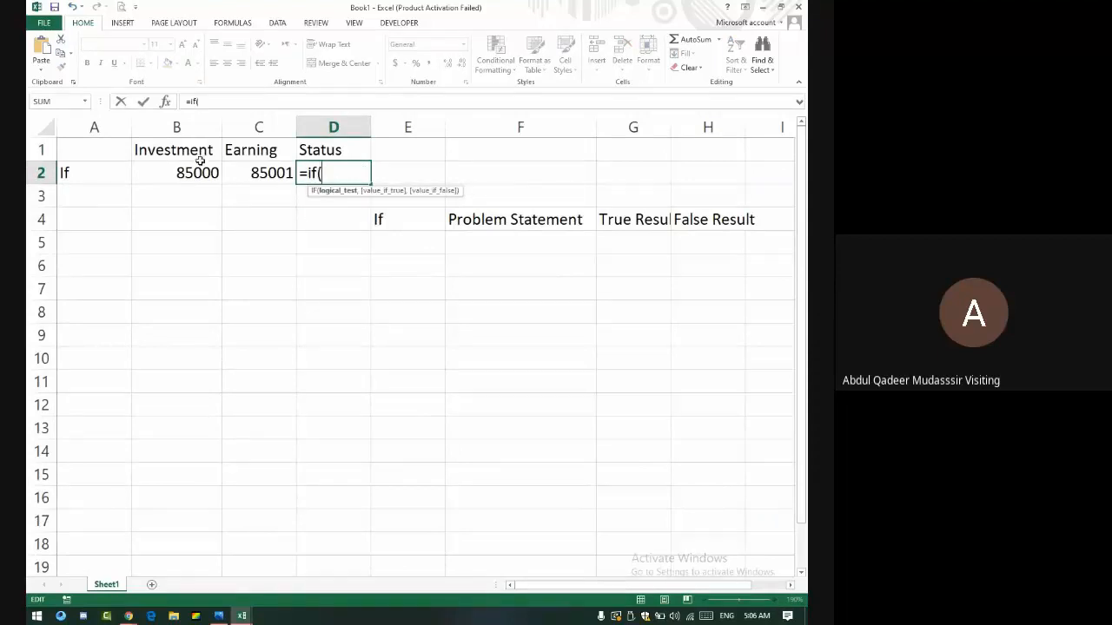
pyautogui.click(196, 171)
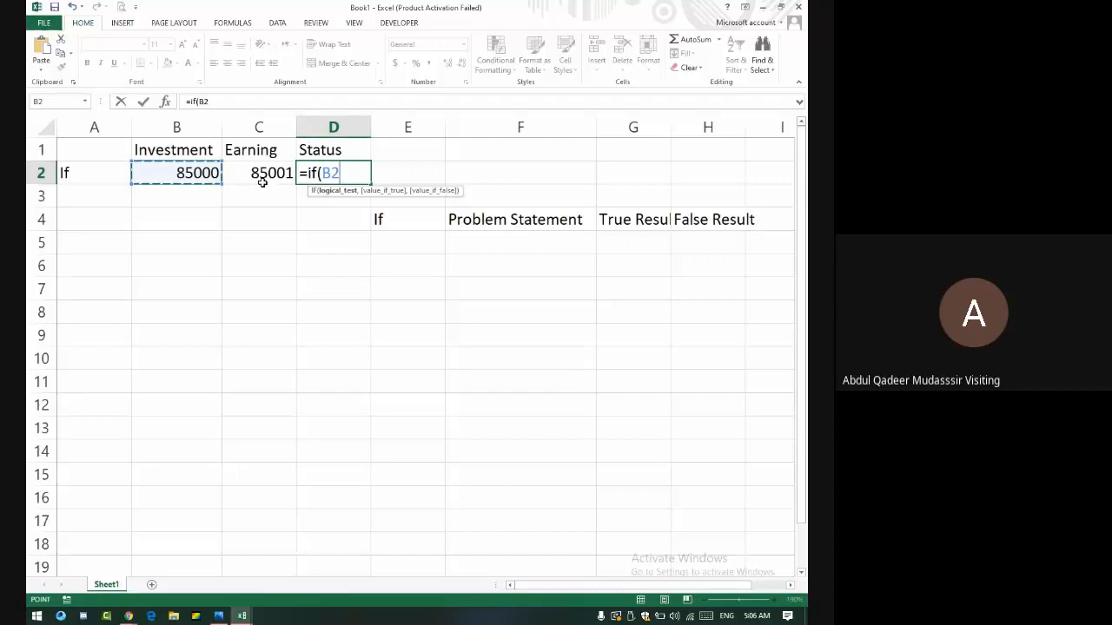
pyautogui.write('>')
pyautogui.click(285, 177)
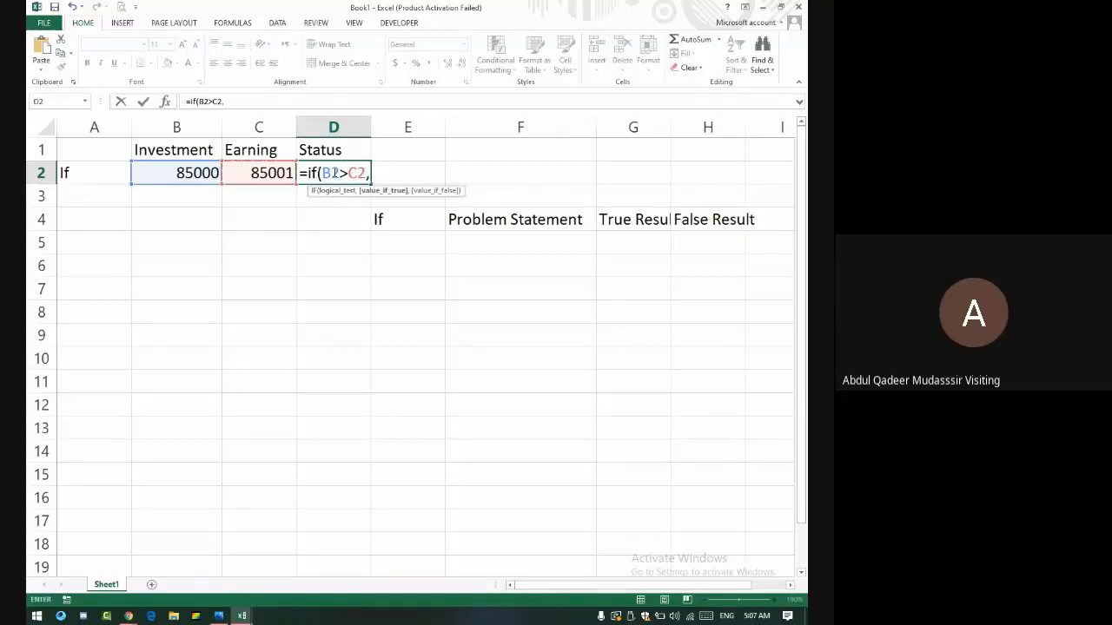
pyautogui.write(',"Loss",')
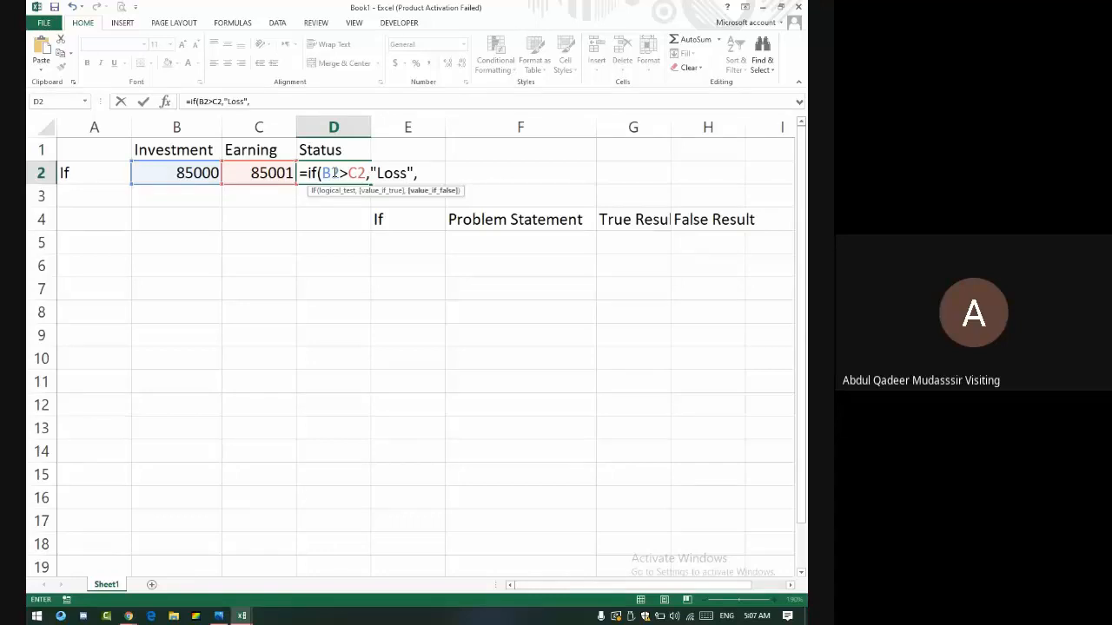
pyautogui.write('"Profit")')
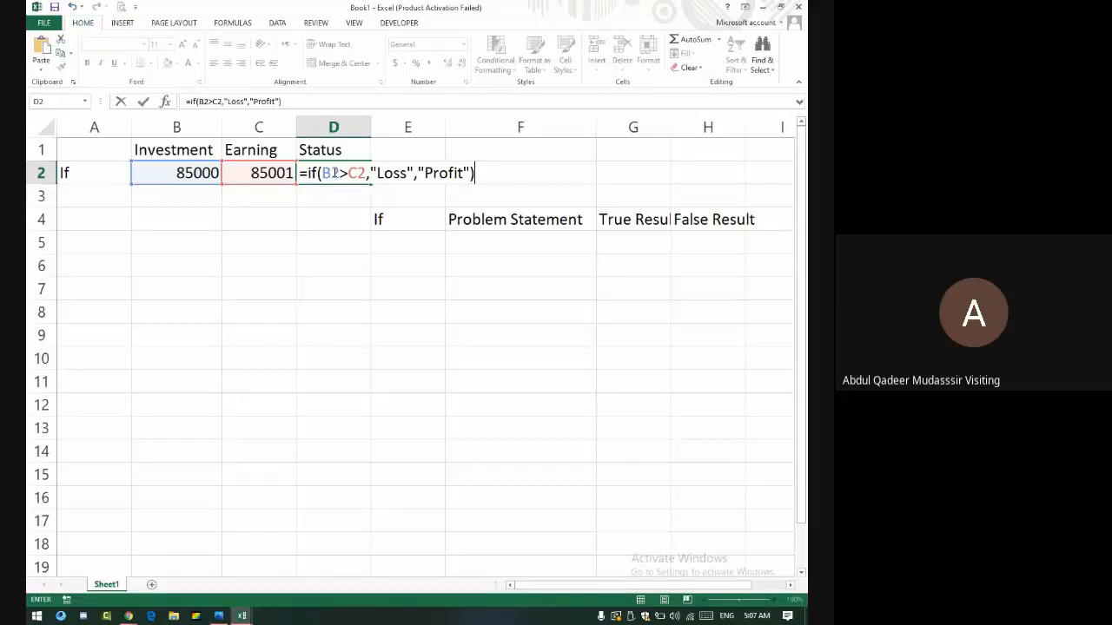
pyautogui.press('Return')
pyautogui.click(333, 172)
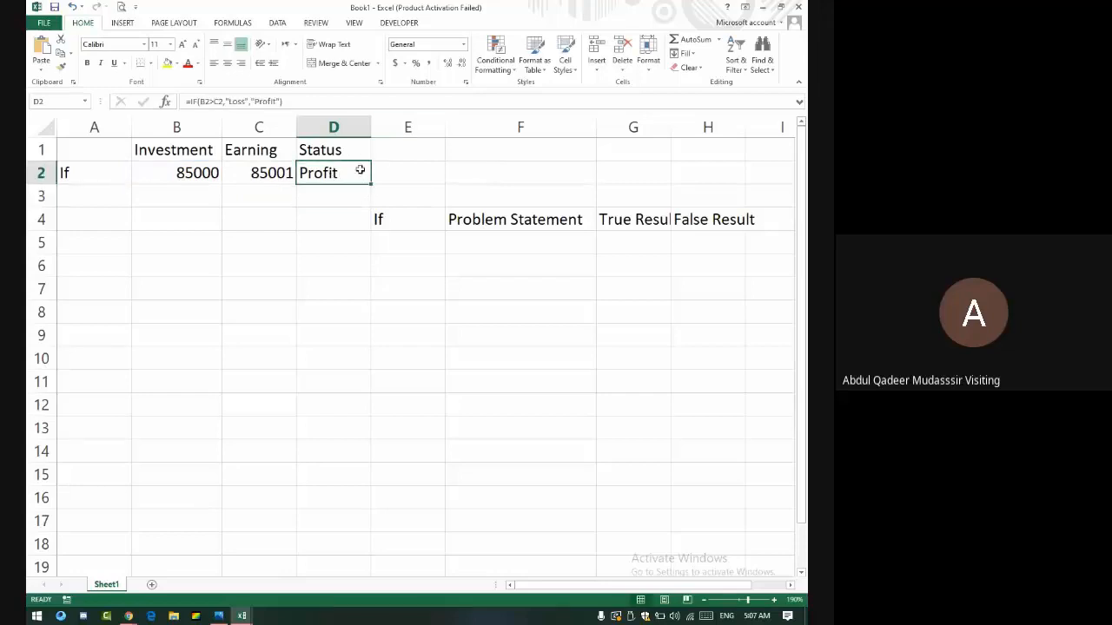
# - Set the earning in C2 to 79000 and enter =C2-B2 in E2
pyautogui.click(252, 179)
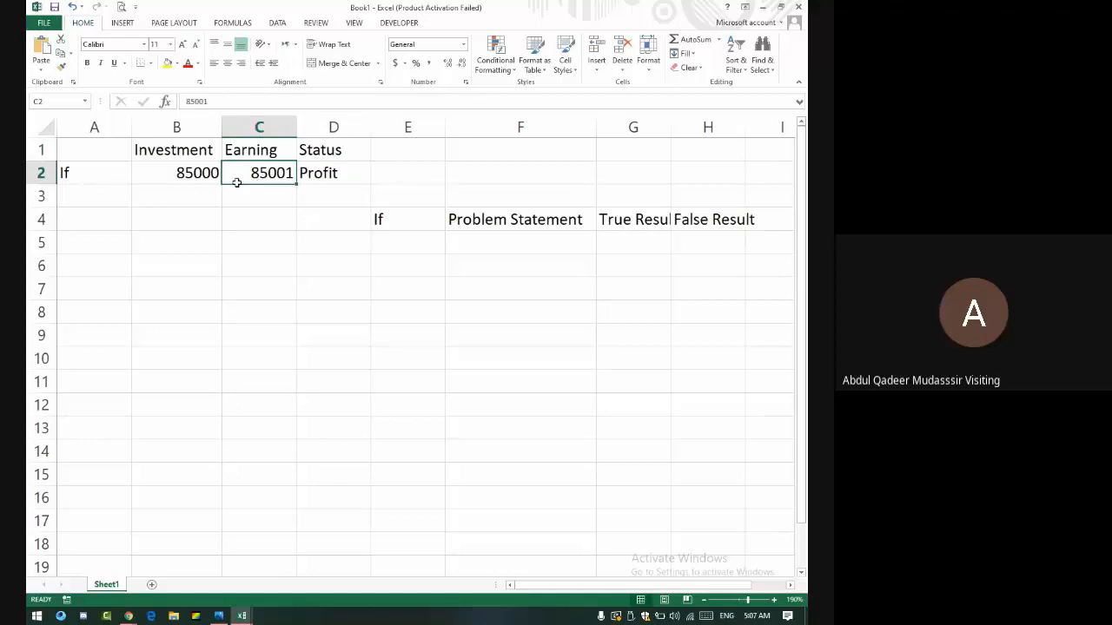
pyautogui.write('79000')
pyautogui.press('Return')
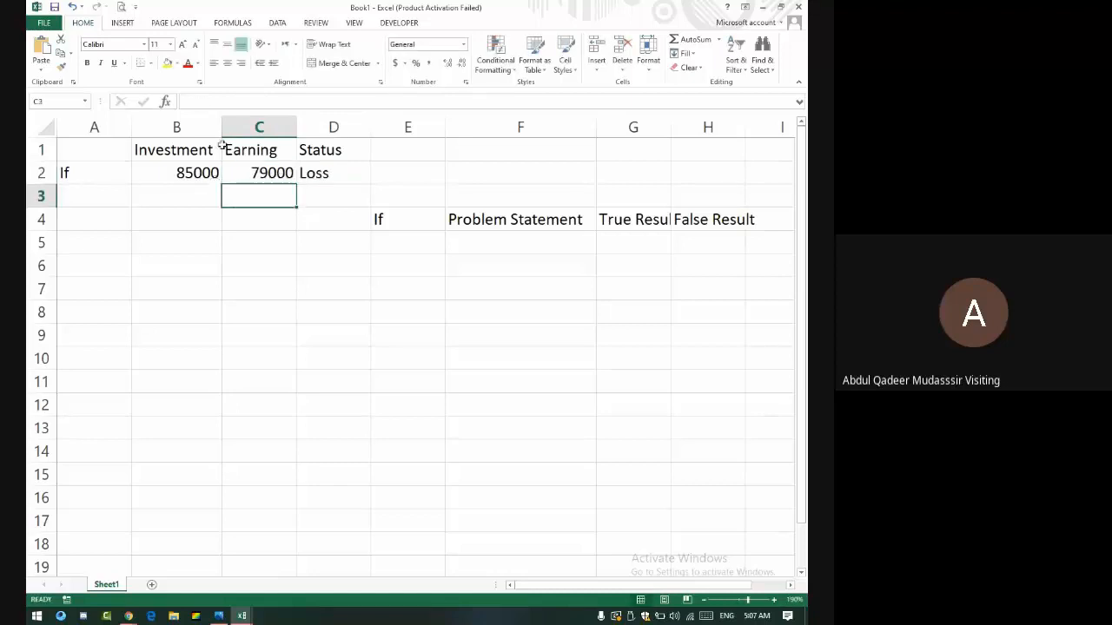
pyautogui.click(338, 170)
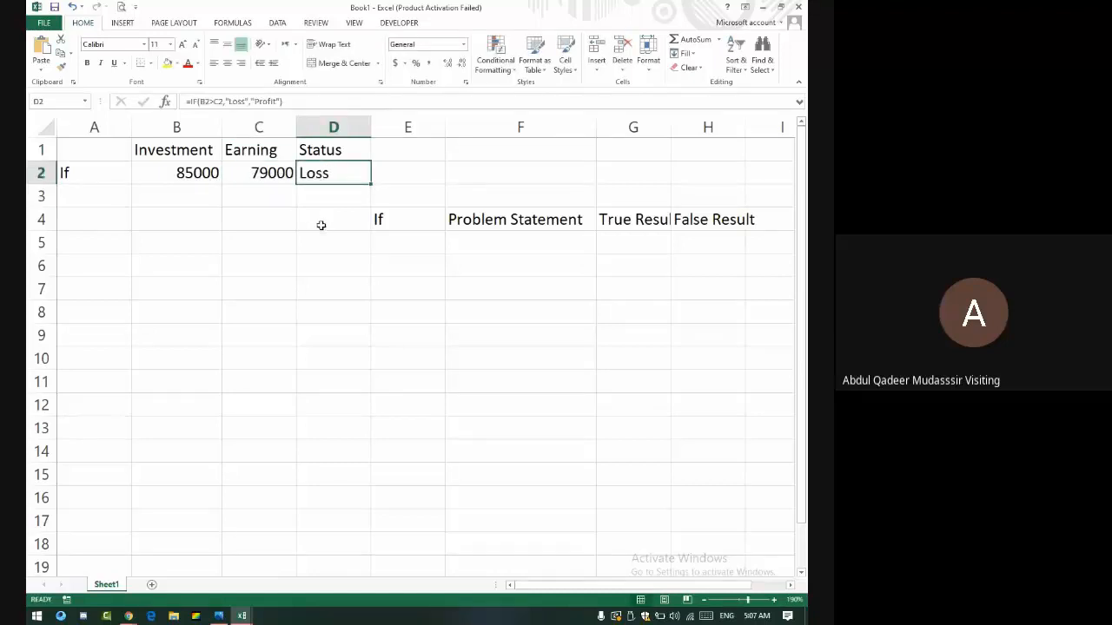
pyautogui.click(419, 176)
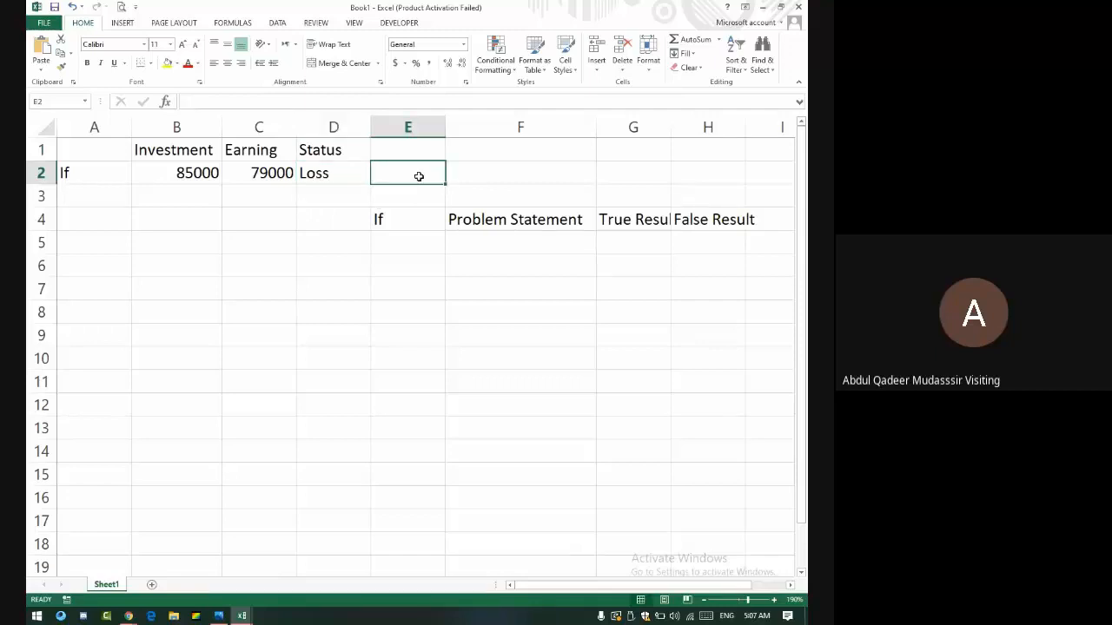
pyautogui.write('=')
pyautogui.press('Left')
pyautogui.press('Left')
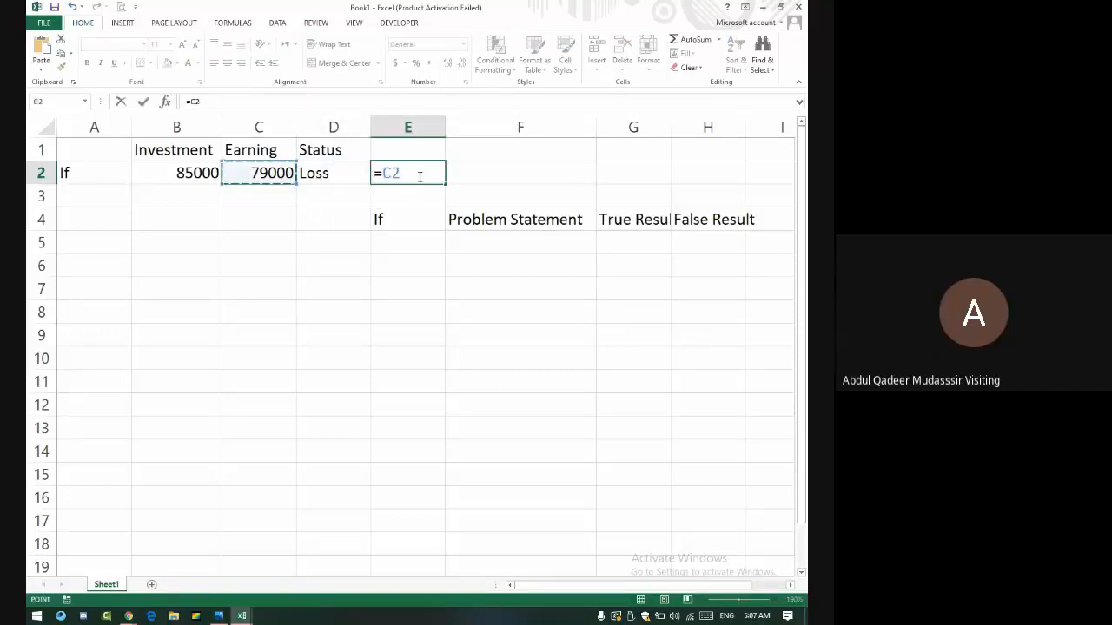
pyautogui.write('-')
pyautogui.press('Left')
pyautogui.press('Left')
pyautogui.press('Left')
pyautogui.press('Return')
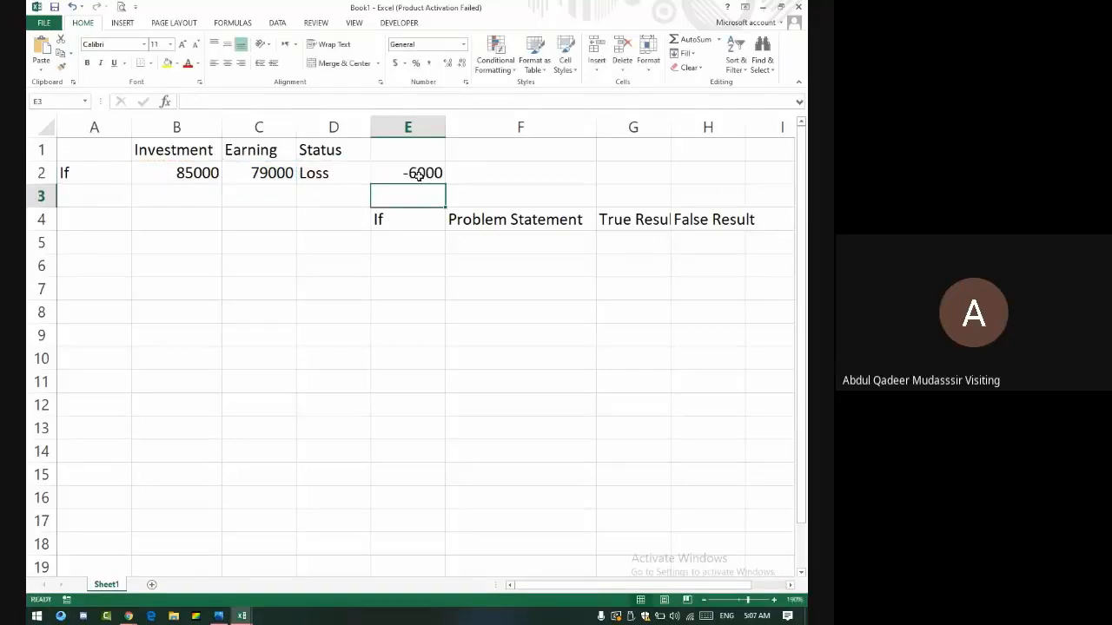
pyautogui.click(419, 174)
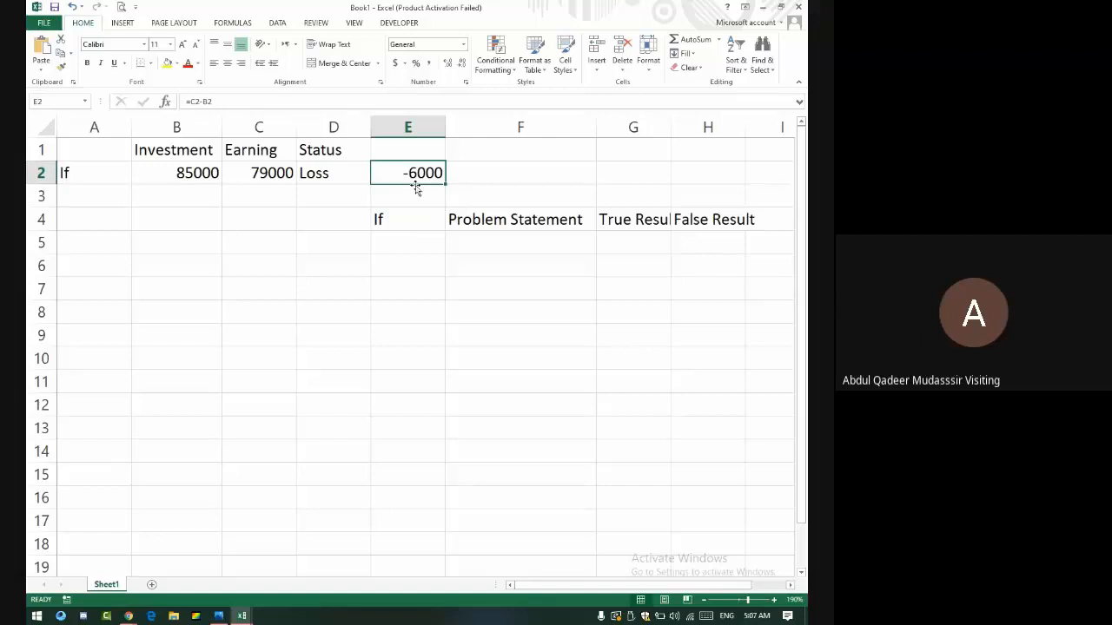
# - Change the earning in C2 to 86000, making E2 show 1000 and the status Profit
pyautogui.click(271, 177)
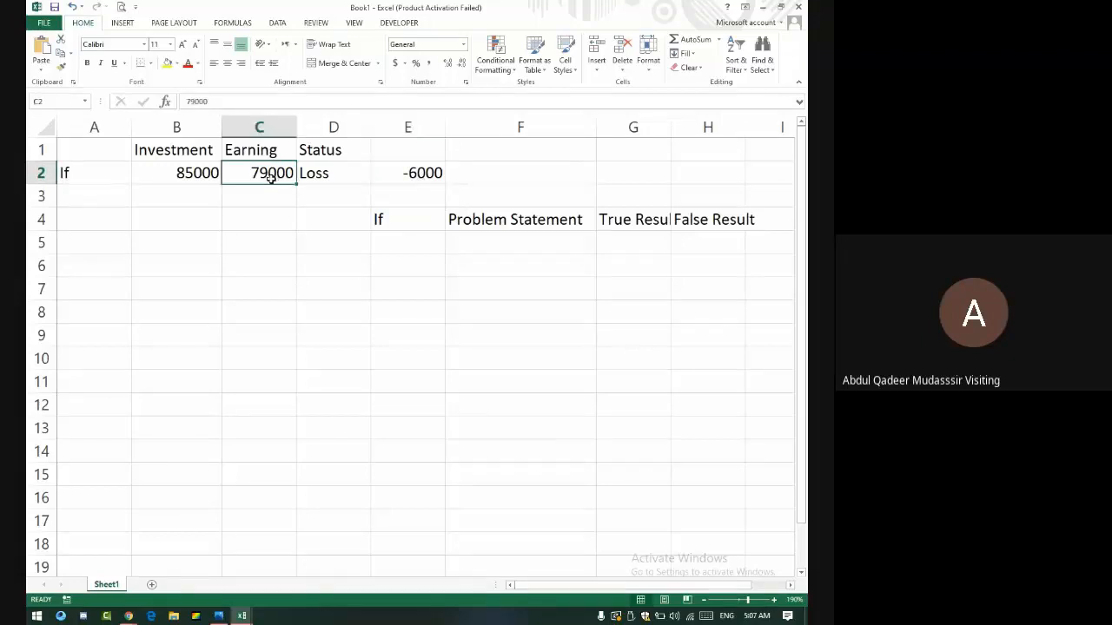
pyautogui.write('86000')
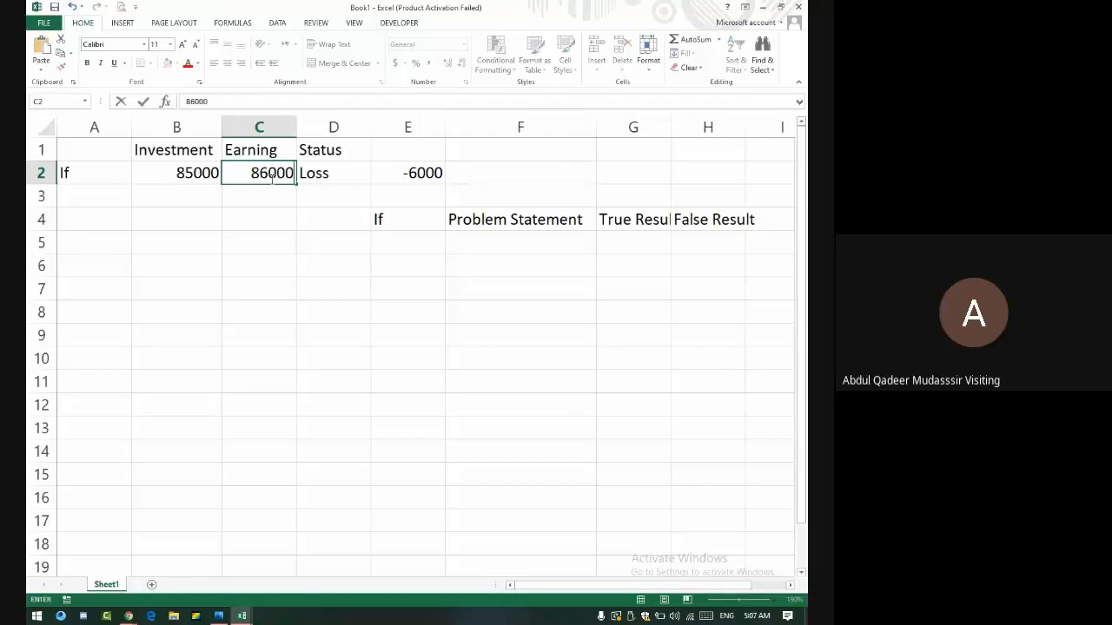
pyautogui.press('Return')
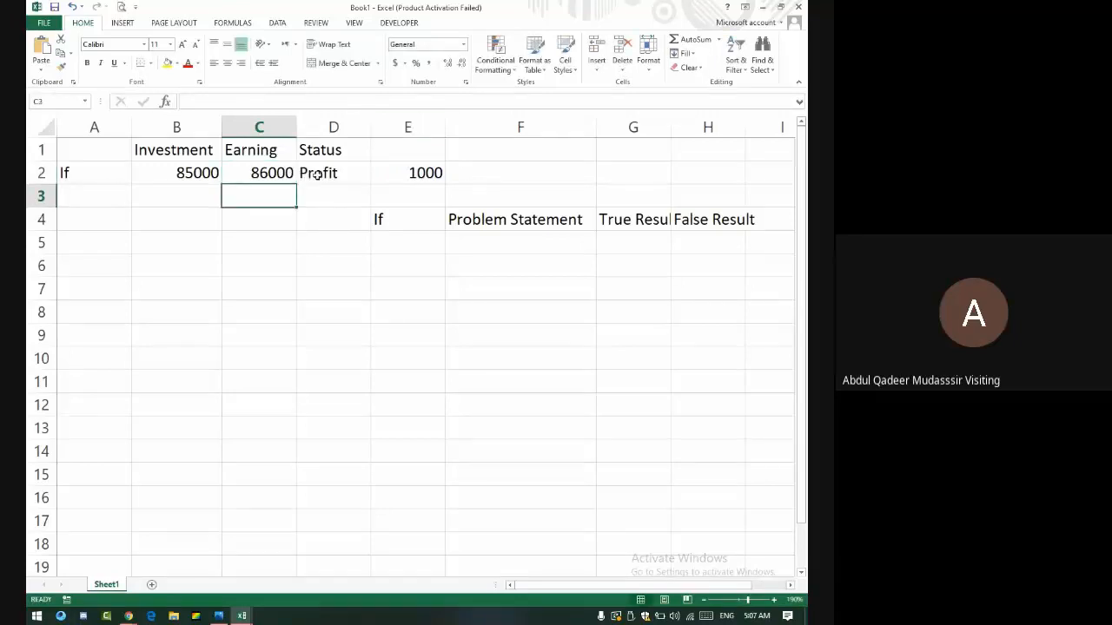
pyautogui.click(432, 170)
pyautogui.hotkey('alt', 'Tab')
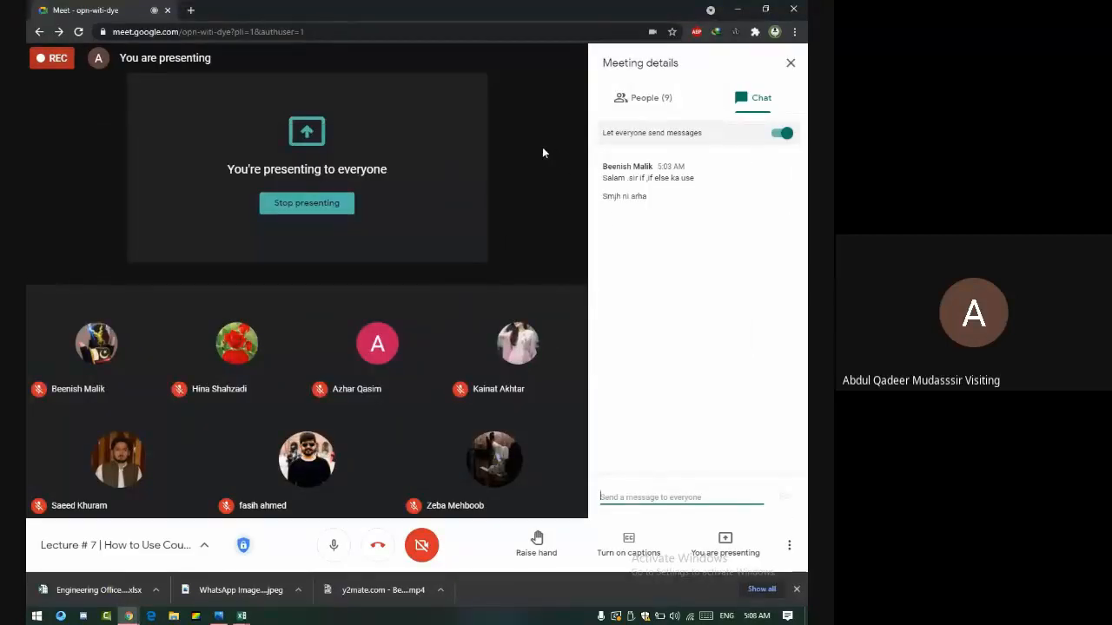
# - Review the Google Meet call, including the participants and the two student chat messages
pyautogui.moveTo(115, 324)
pyautogui.moveTo(260, 352)
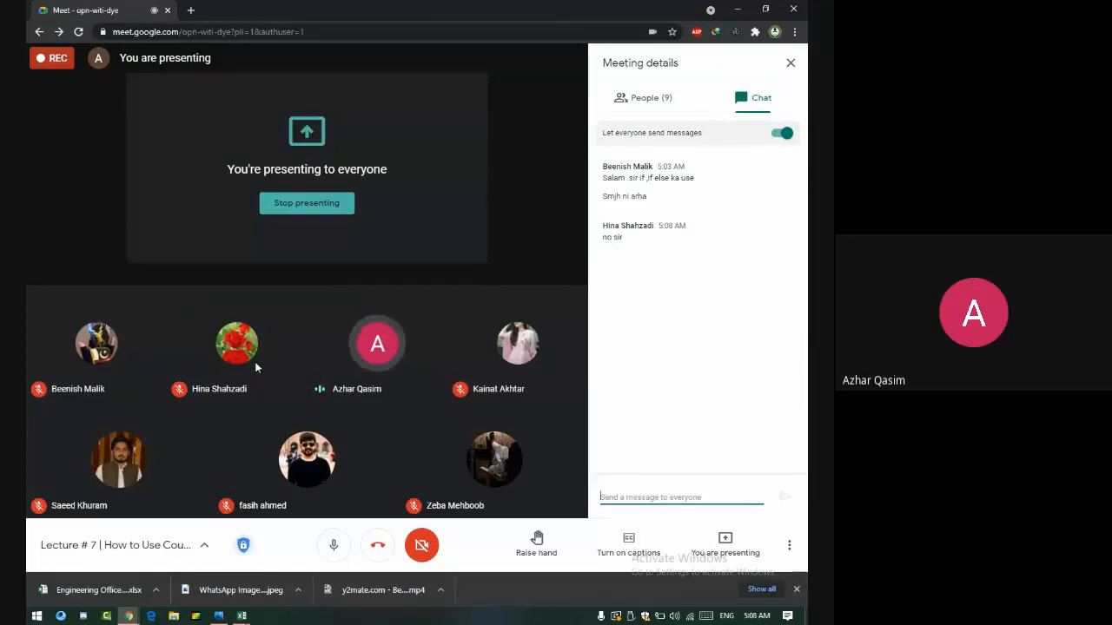
pyautogui.moveTo(104, 458)
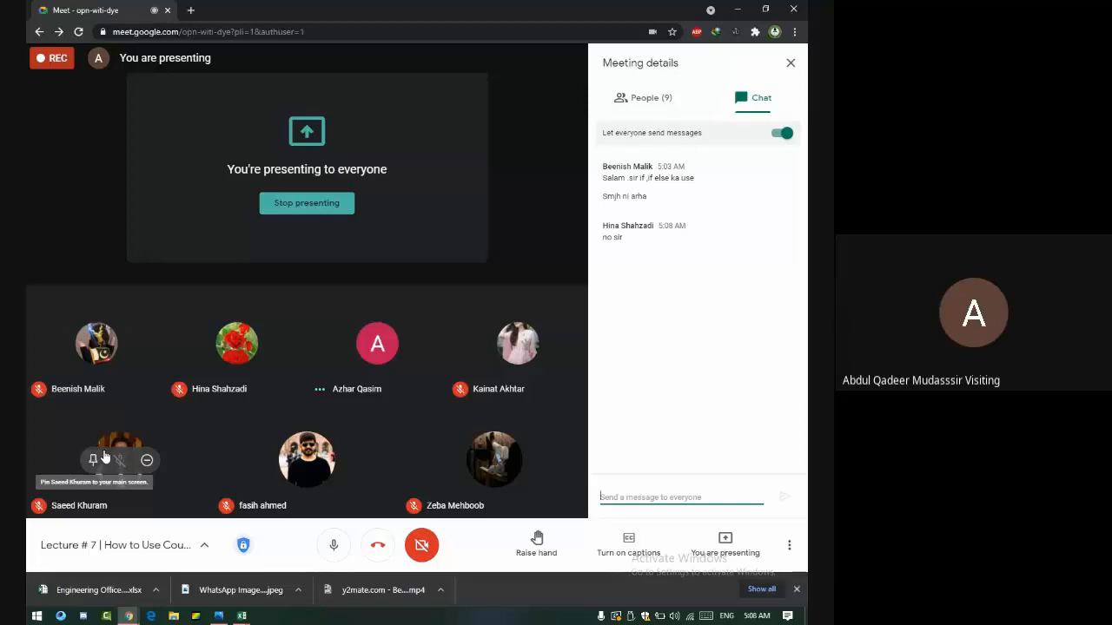
# - Enter Student Name and Guardian Name headers in B6:C6, widening columns B and C
pyautogui.hotkey('alt', 'Tab')
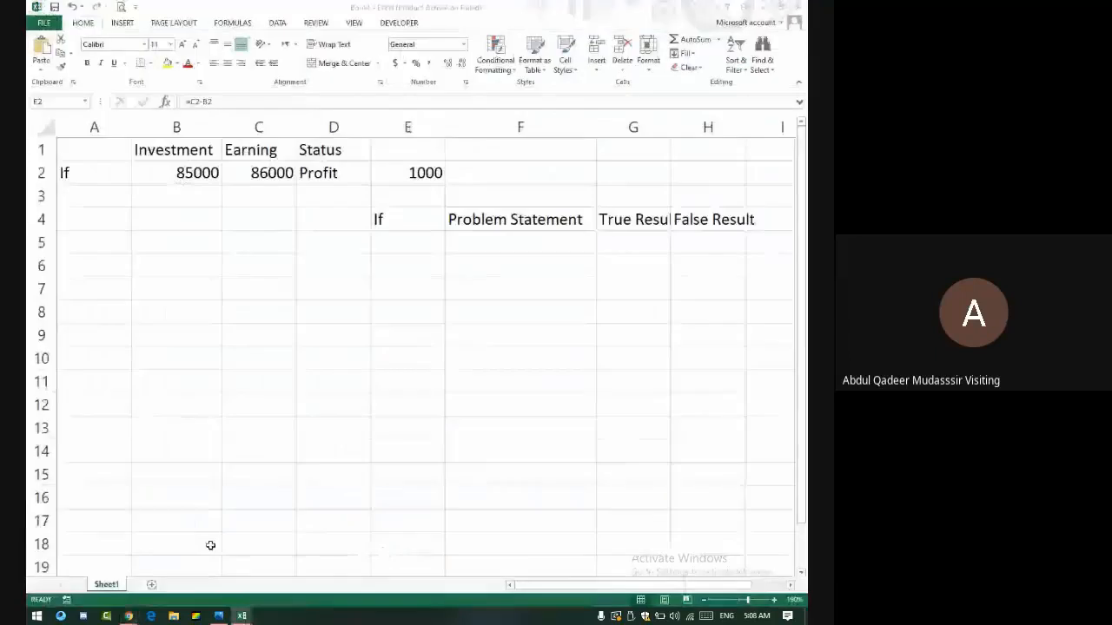
pyautogui.click(200, 290)
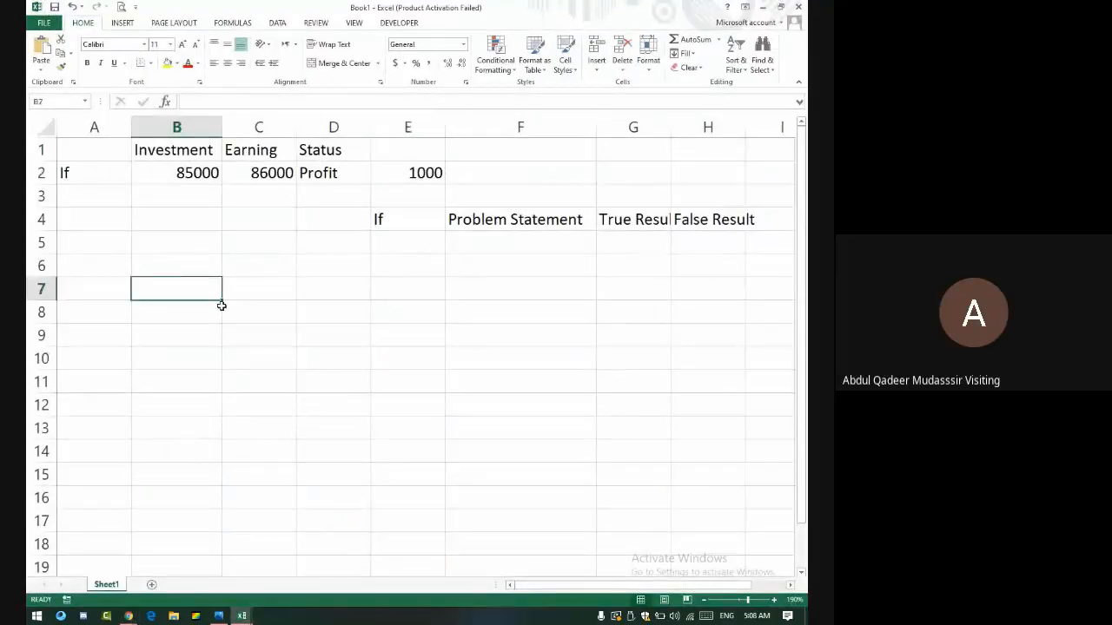
pyautogui.press('Up')
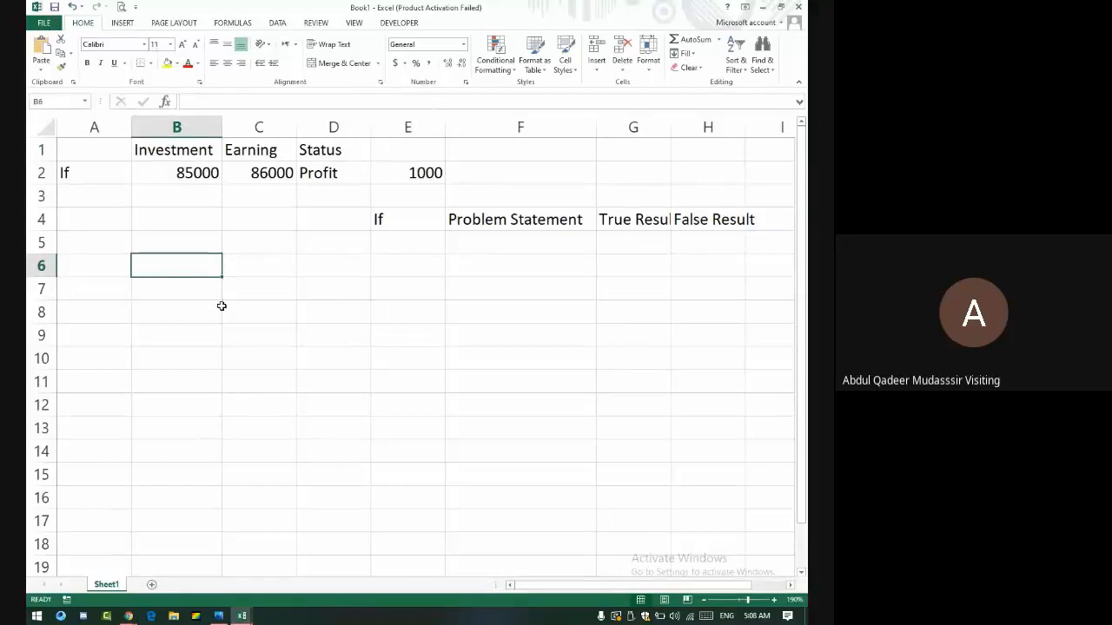
pyautogui.write('St')
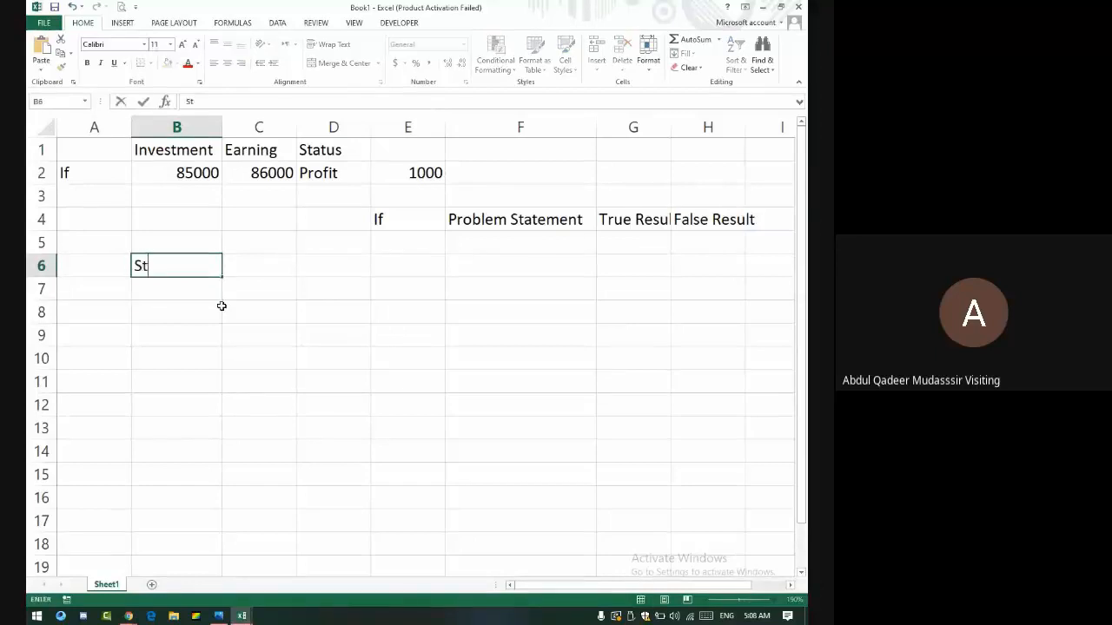
pyautogui.write('udent Name')
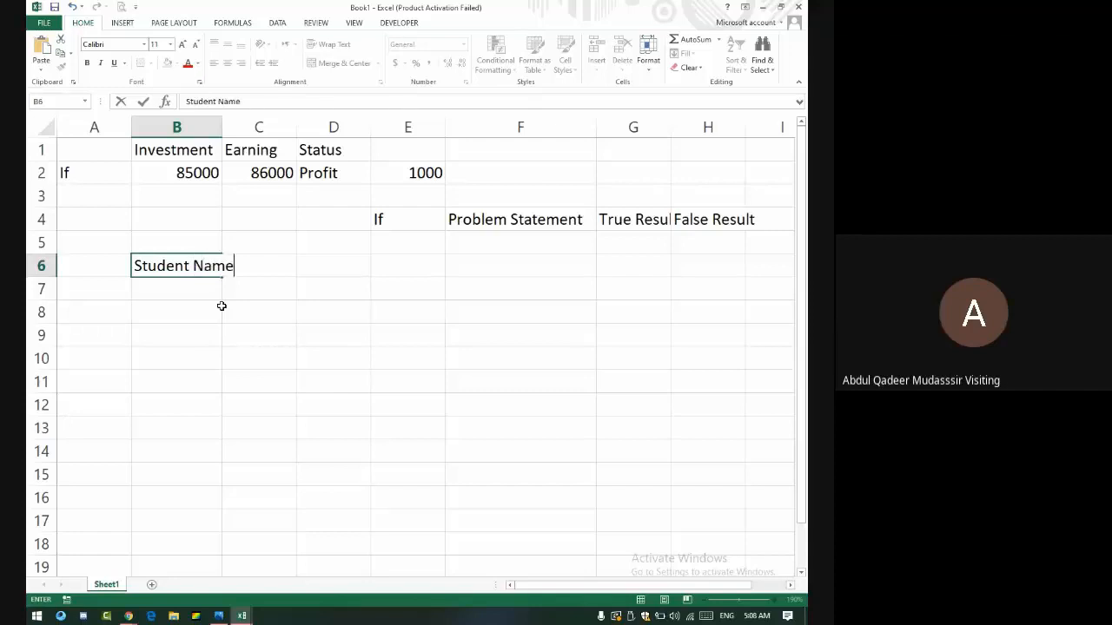
pyautogui.press('Tab')
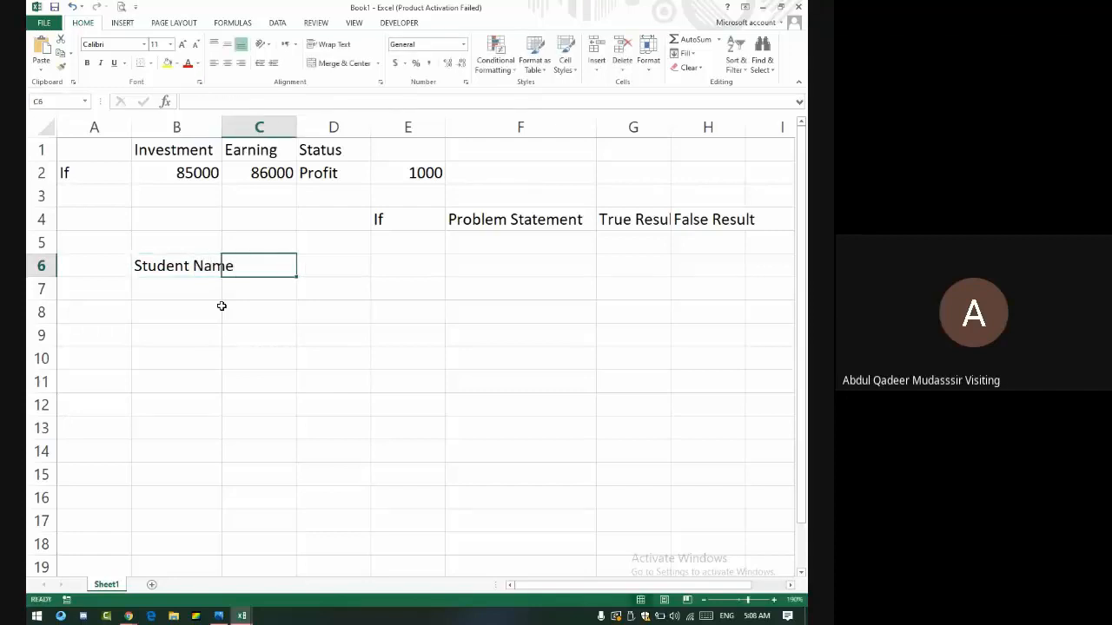
pyautogui.write('Guard')
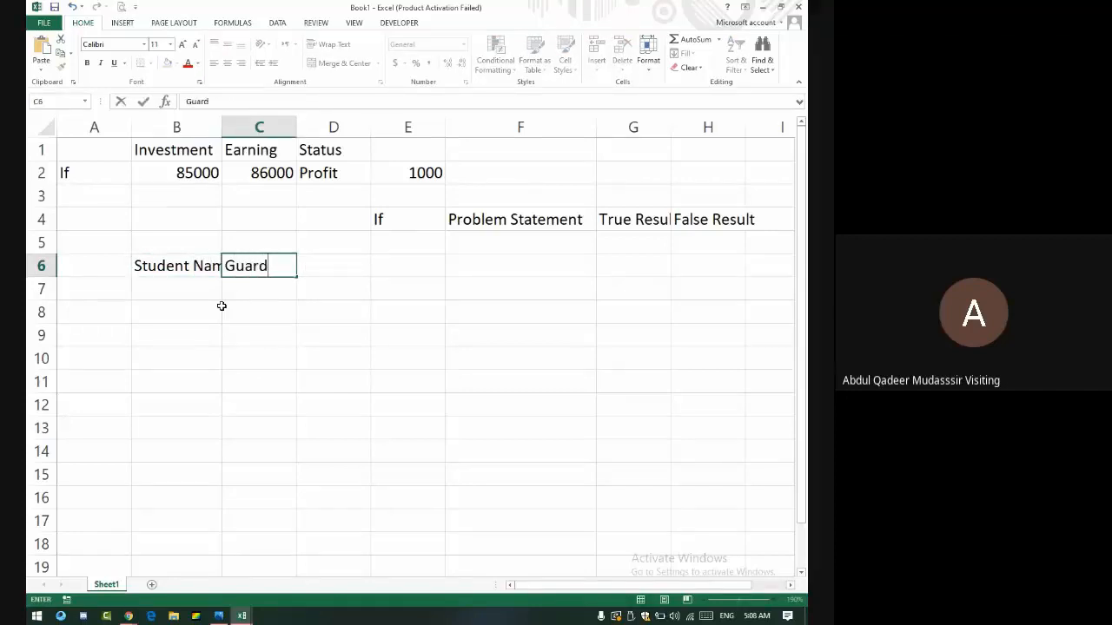
pyautogui.write('ian Name')
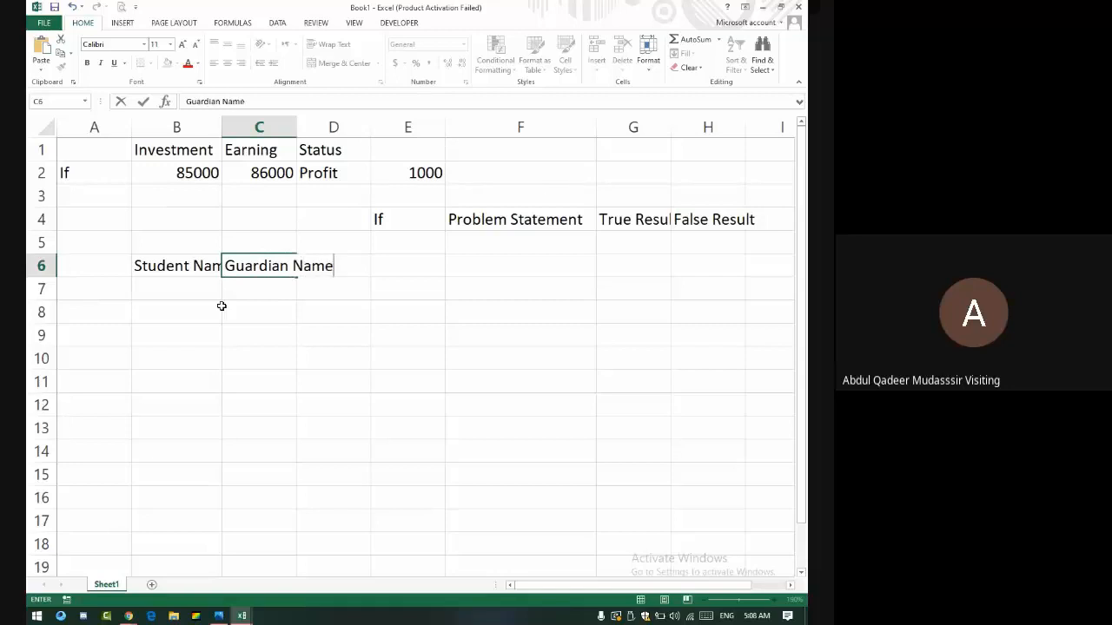
pyautogui.press('Tab')
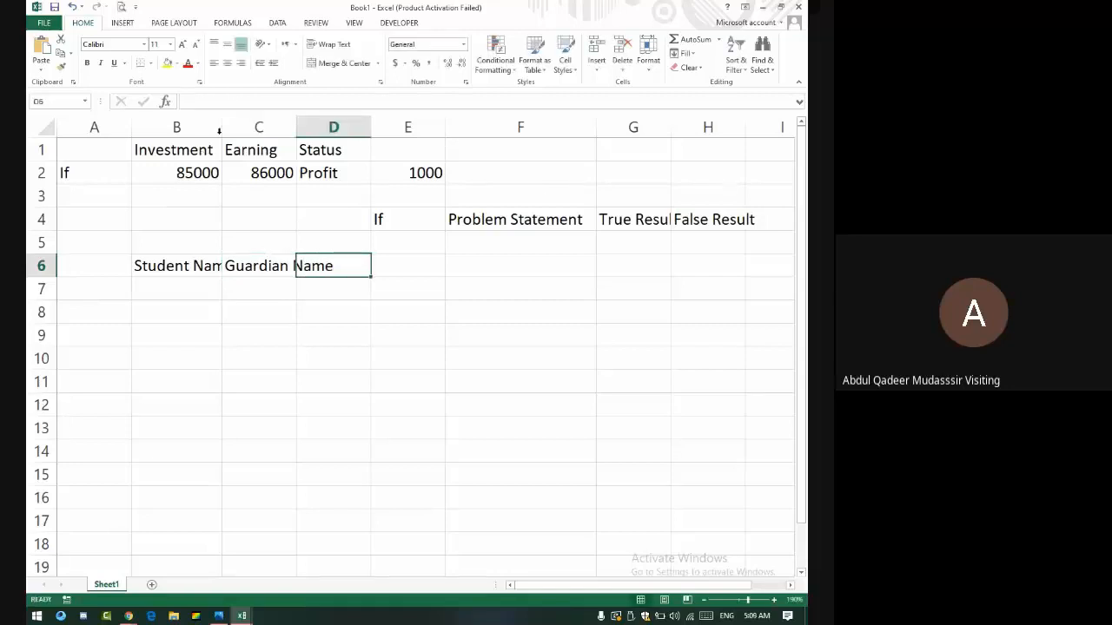
pyautogui.doubleClick(222, 127)
pyautogui.moveTo(318, 127); pyautogui.dragTo(365, 127)
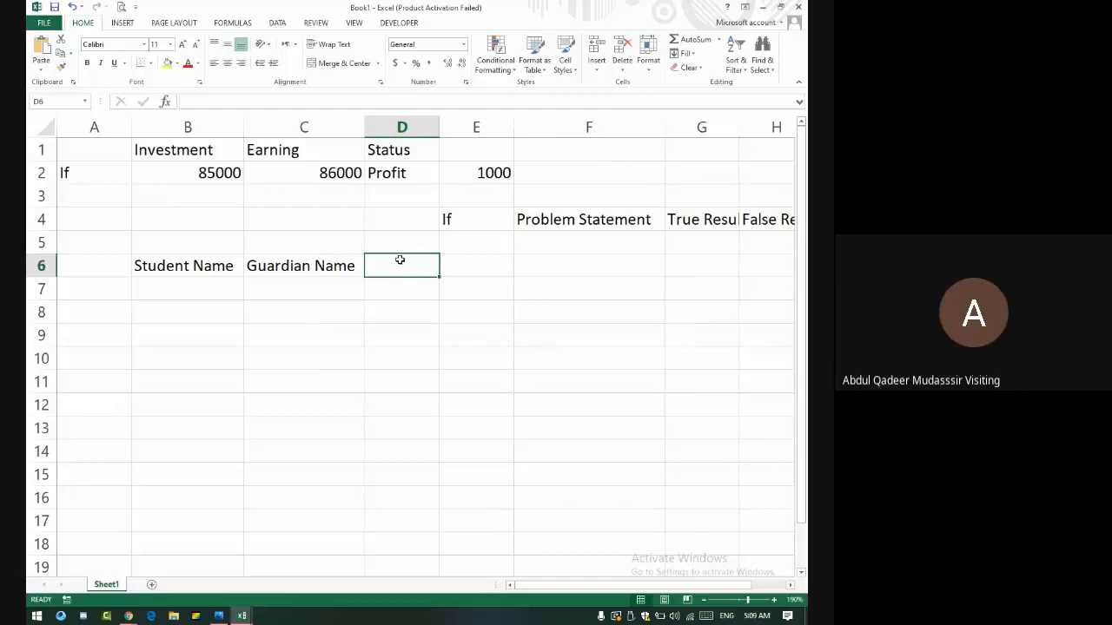
# - Add Relation and Complete Name For Degree headers in D6 and E6
pyautogui.write('Re')
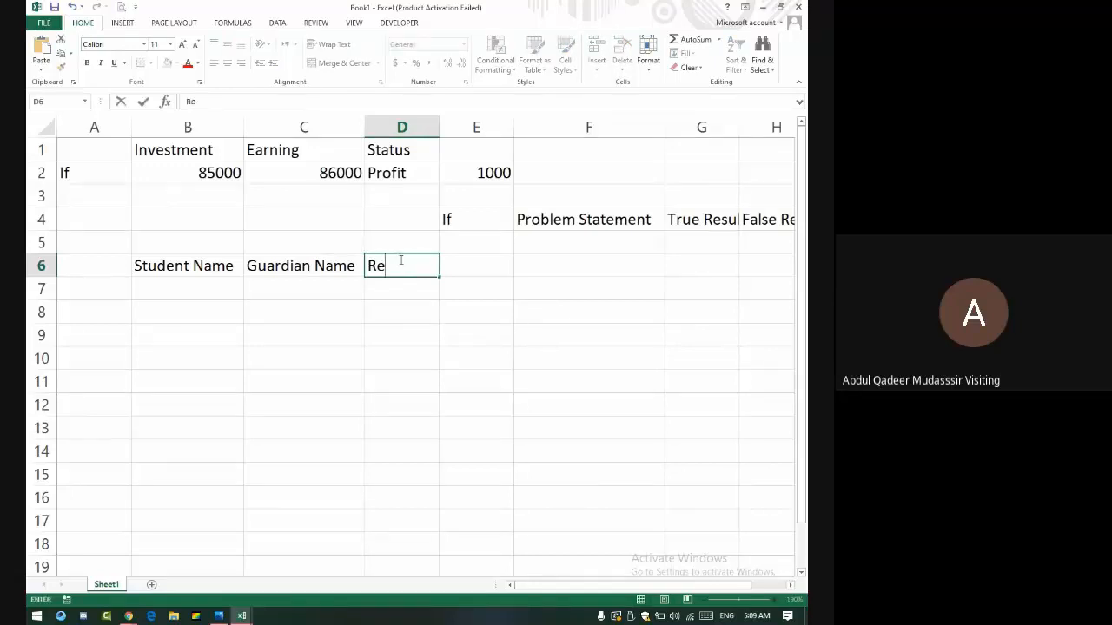
pyautogui.write('lation')
pyautogui.press('Tab')
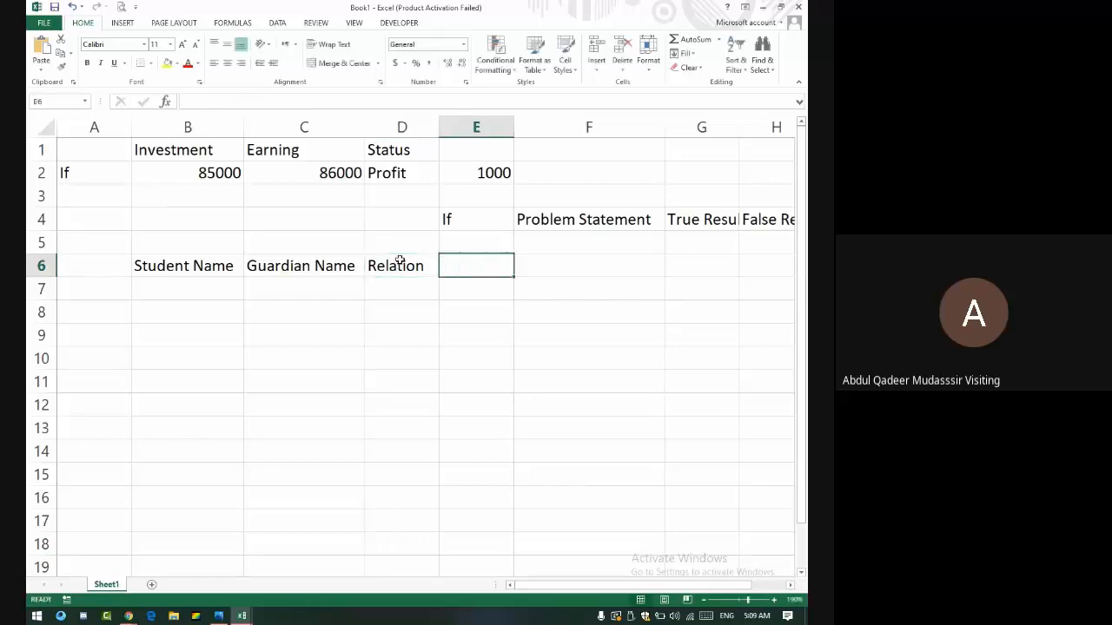
pyautogui.write('Comple')
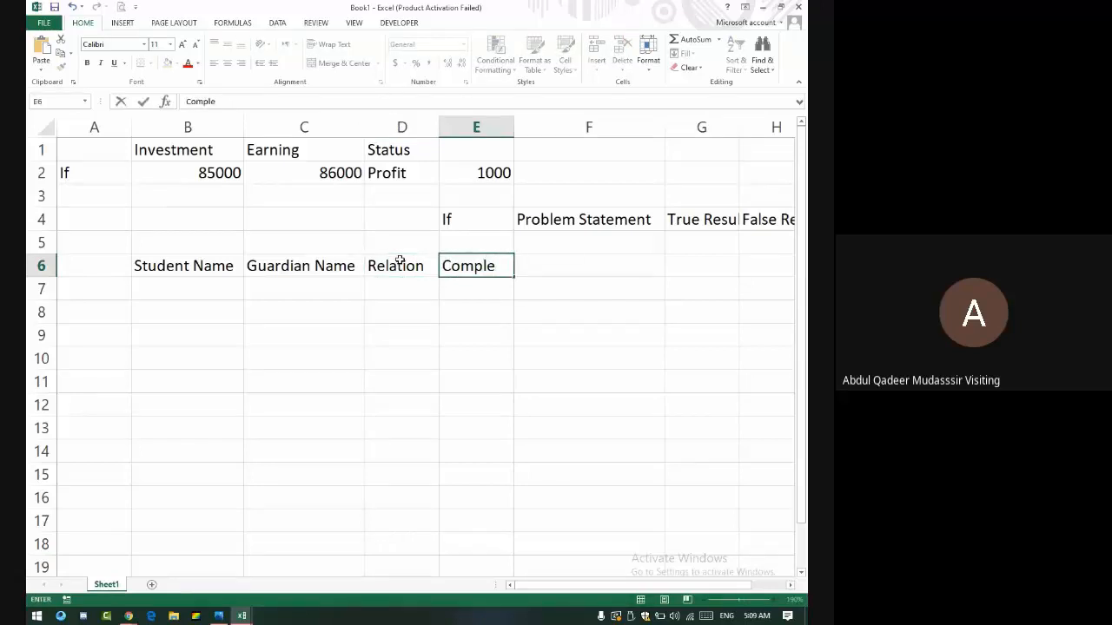
pyautogui.write('te Name For ')
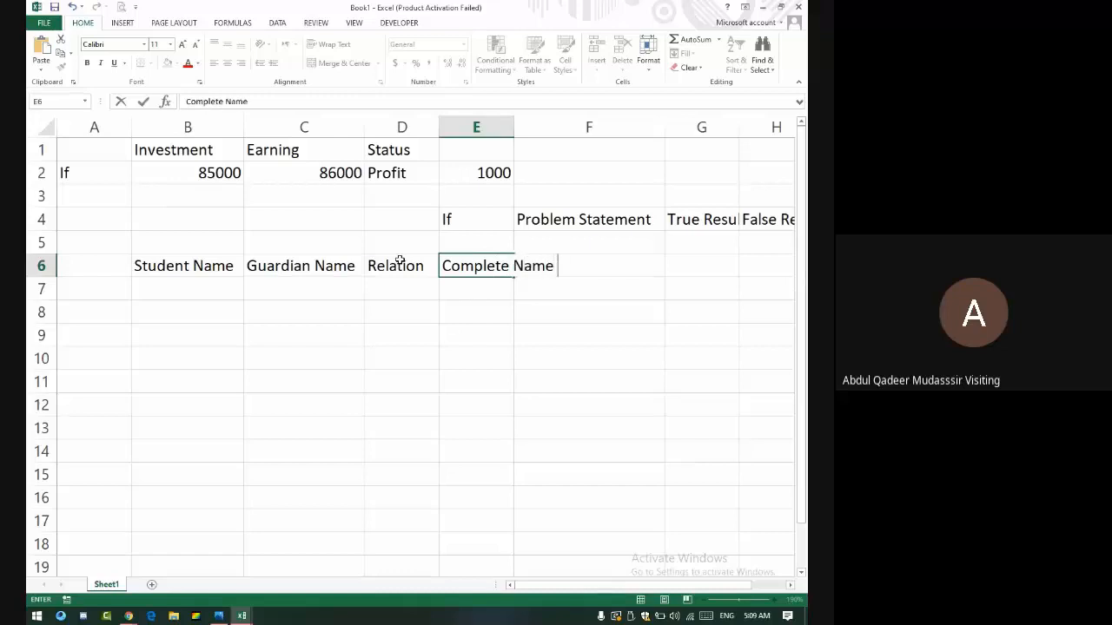
pyautogui.write('Degree')
pyautogui.hotkey('ctrl', 'Return')
pyautogui.press('Return')
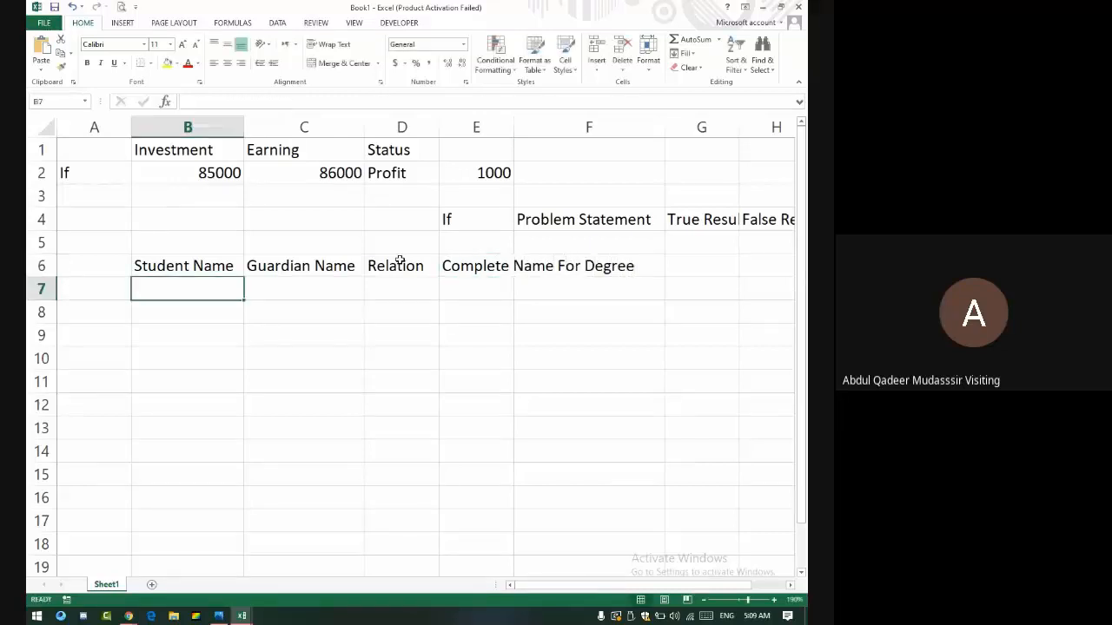
# - Enter the first student's name in B7, the guardian's name in C7 and Son in D7, then go to E7
pyautogui.write('S')
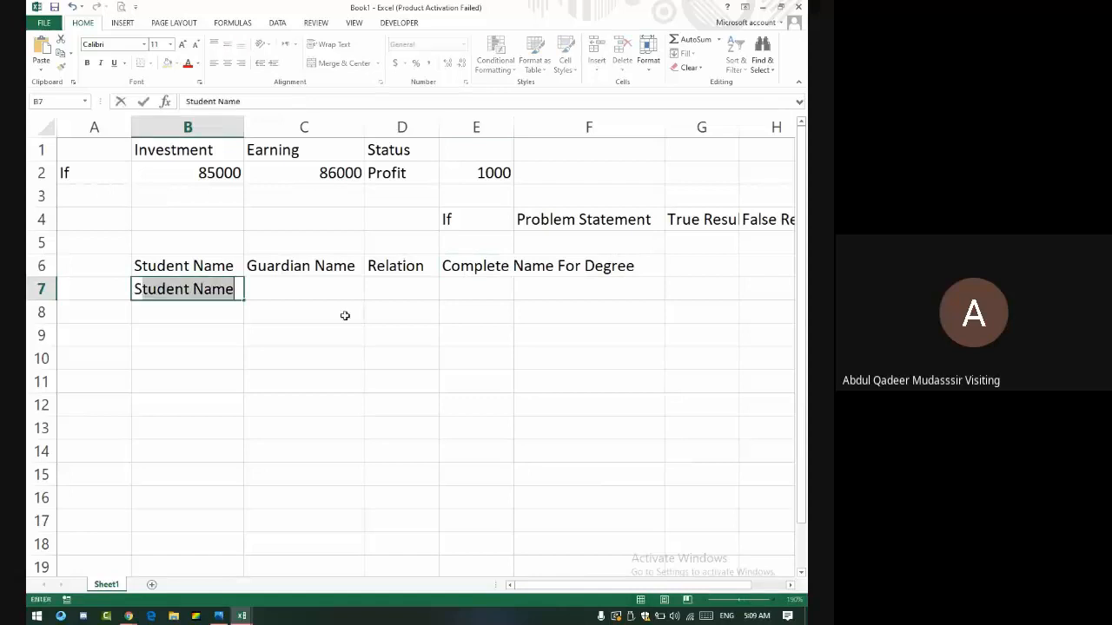
pyautogui.press('BackSpace')
pyautogui.press('BackSpace')
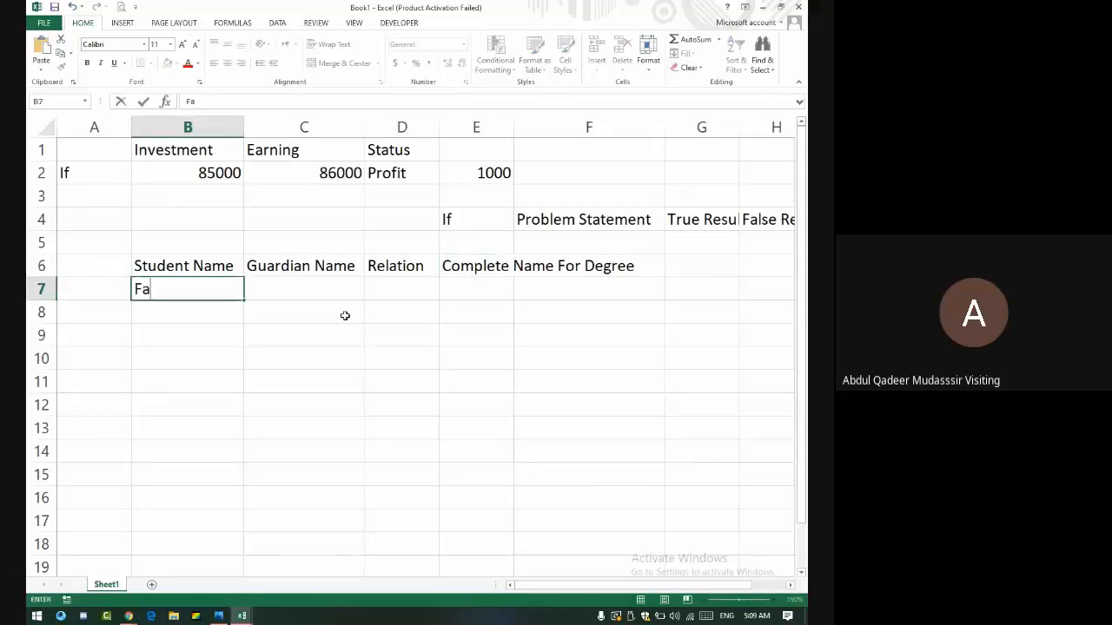
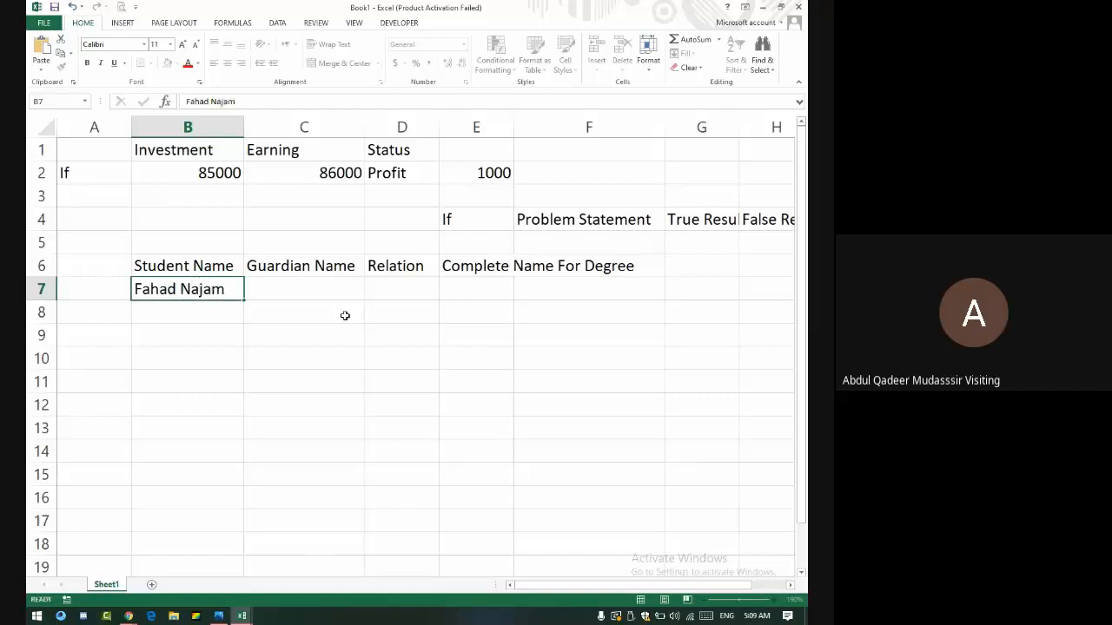
pyautogui.press('Tab')
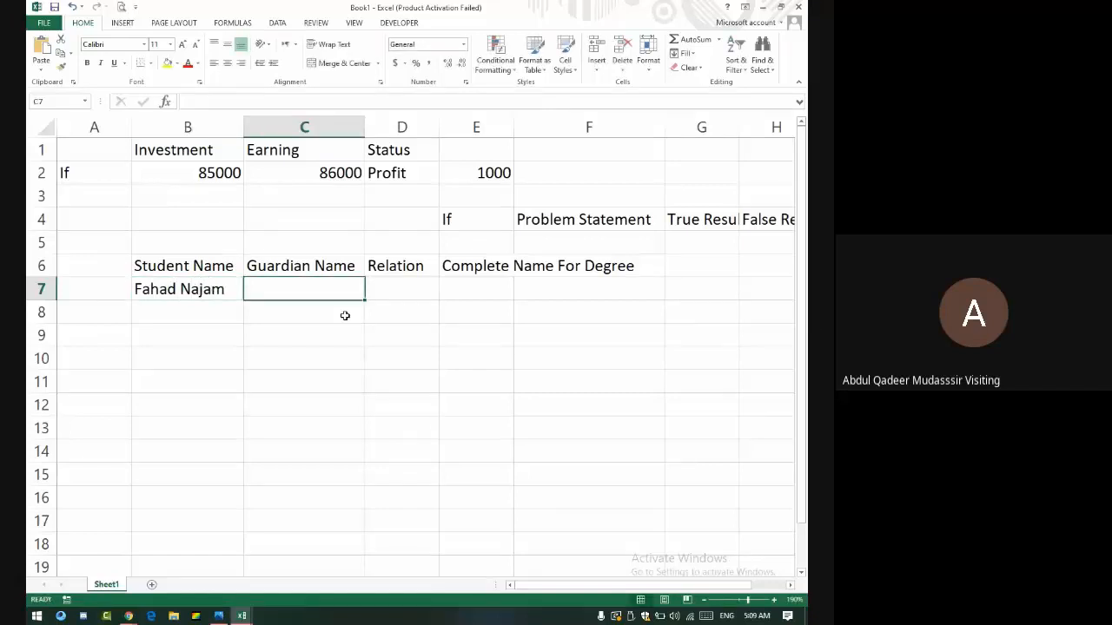
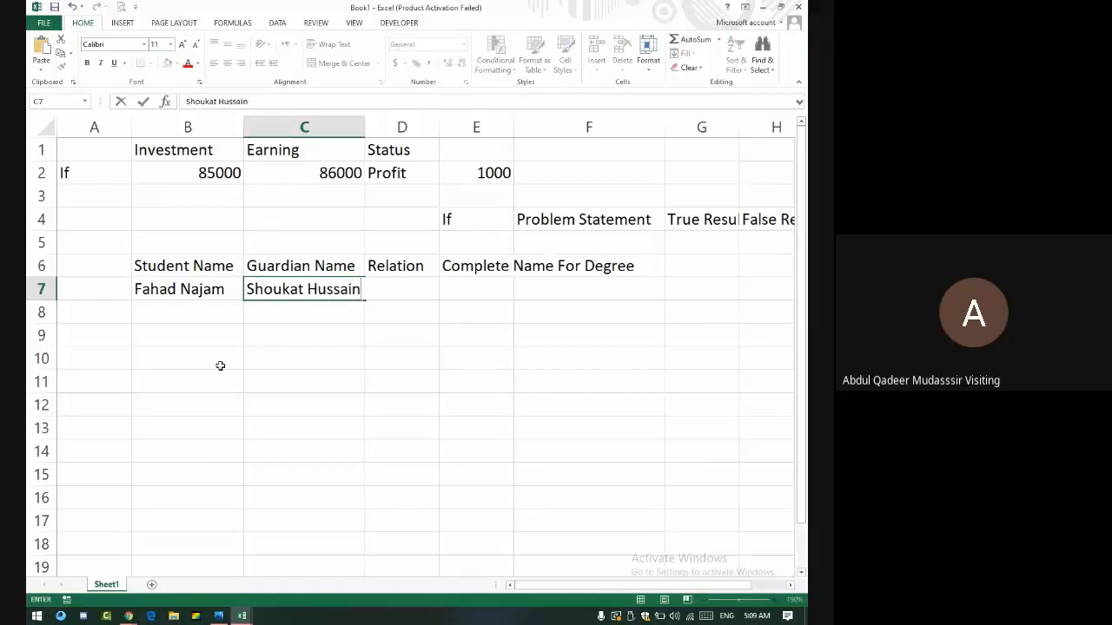
pyautogui.press('Tab')
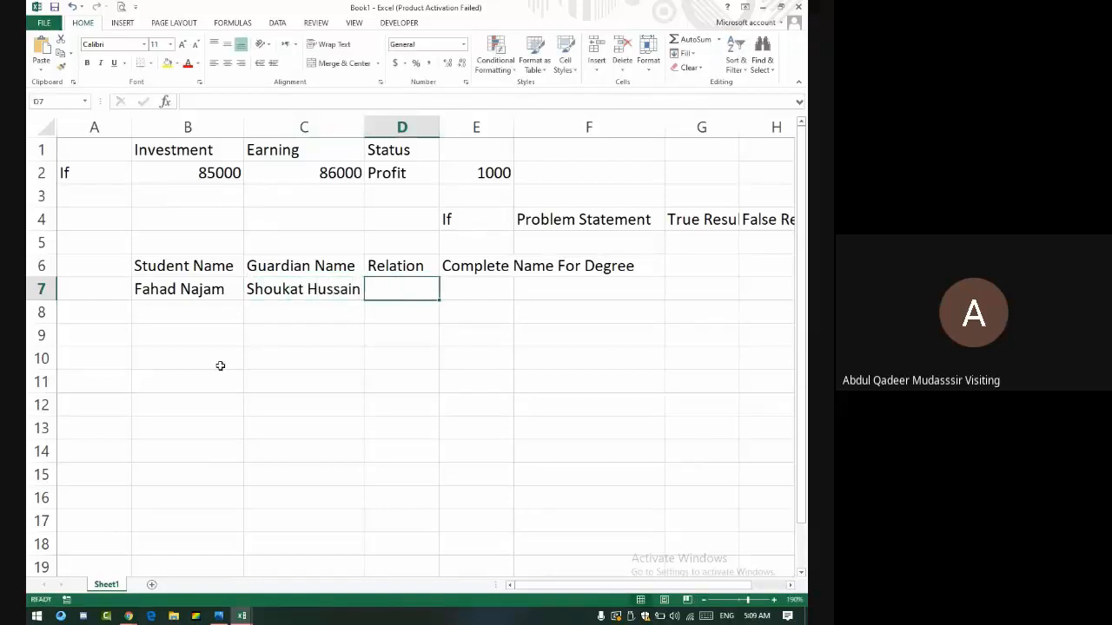
pyautogui.write('Son')
pyautogui.press('Return')
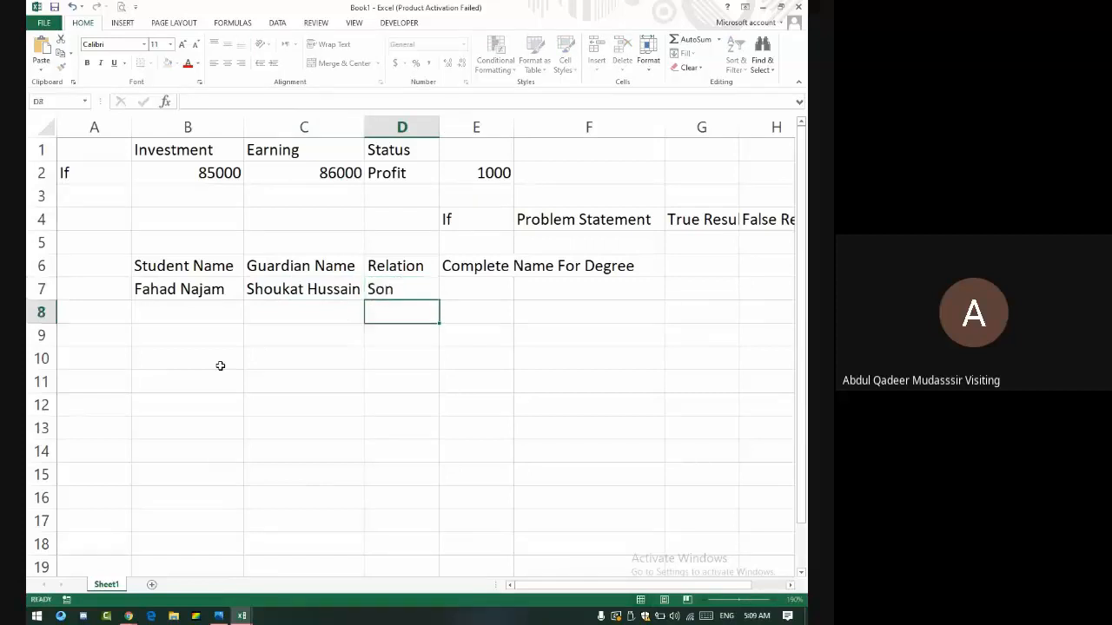
pyautogui.press('Up')
pyautogui.press('Up')
pyautogui.press('Right')
pyautogui.press('Down')
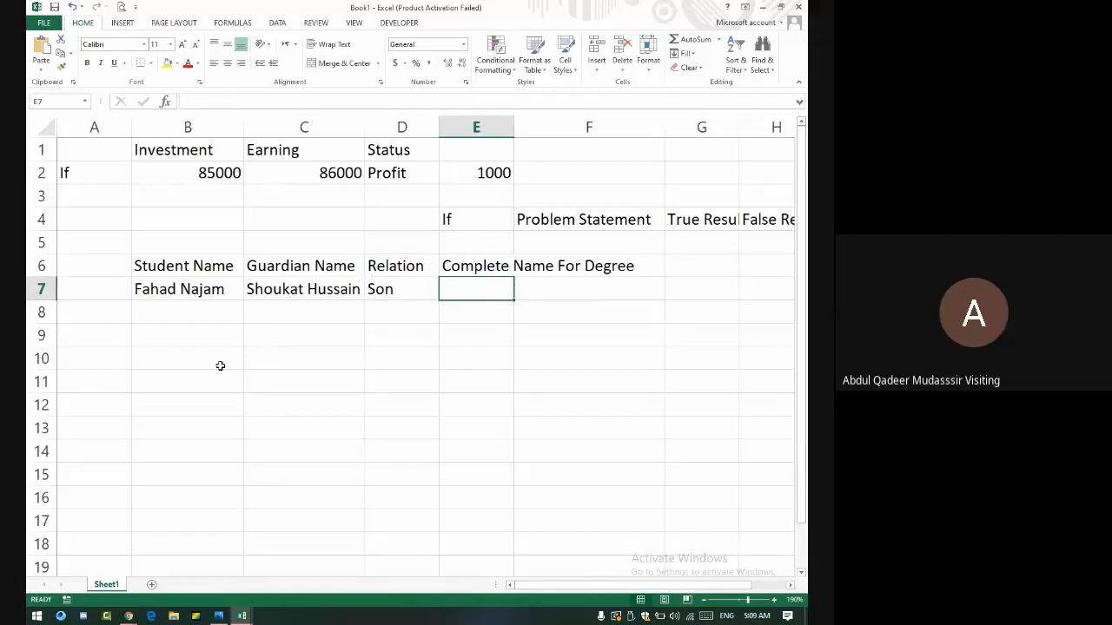
# - Start E7's formula as =IF(D7="Son",UPPER(CONCATENATE( referencing D7 by clicking it
pyautogui.write('=')
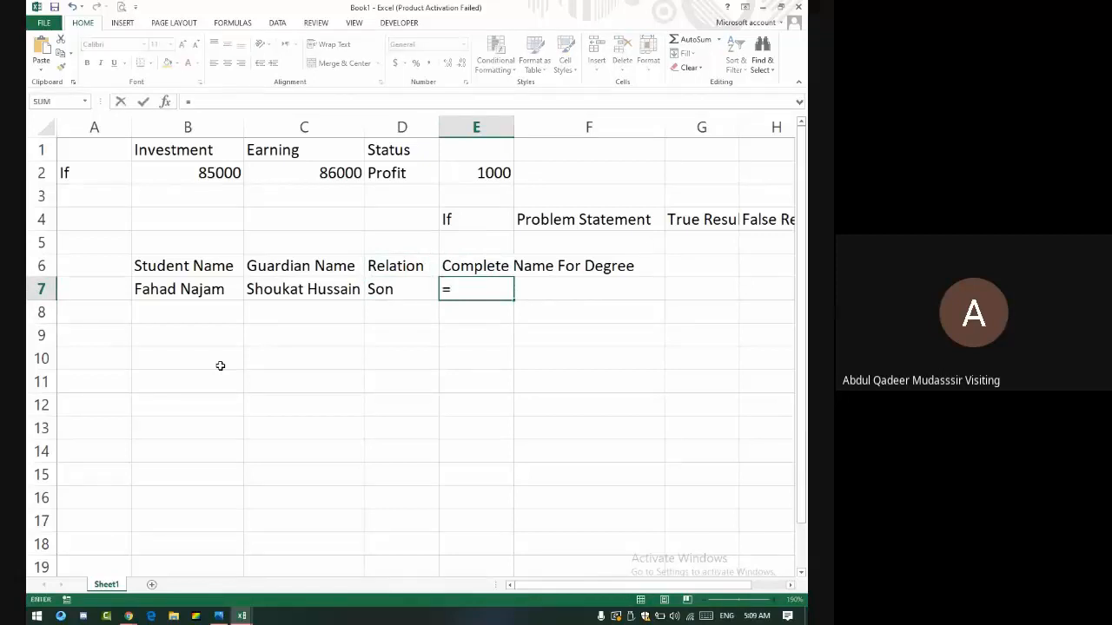
pyautogui.write('if')
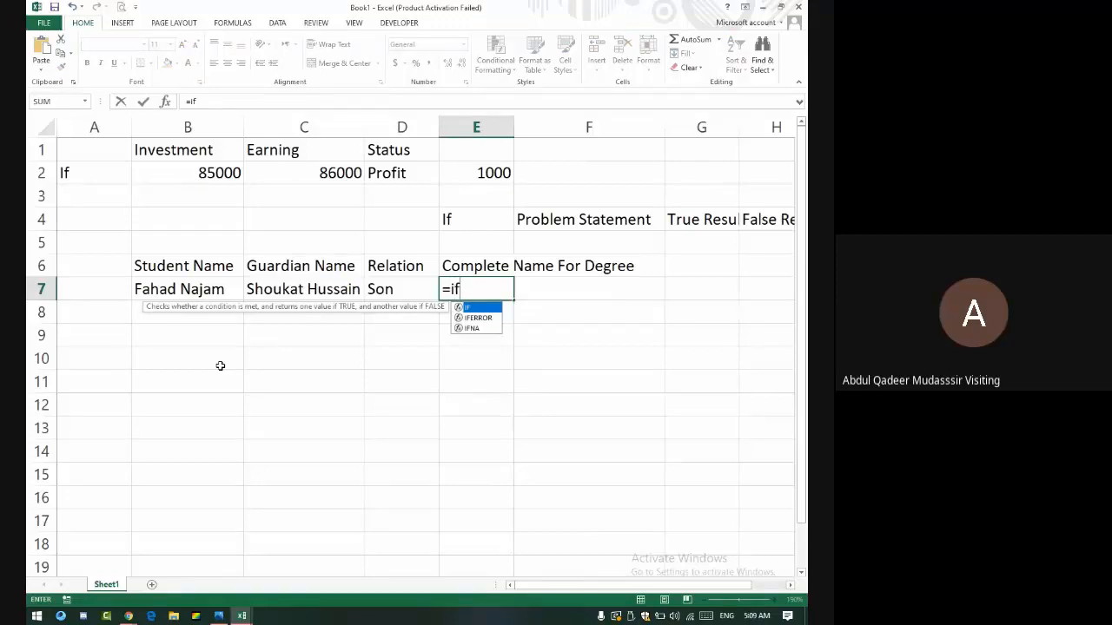
pyautogui.write('(')
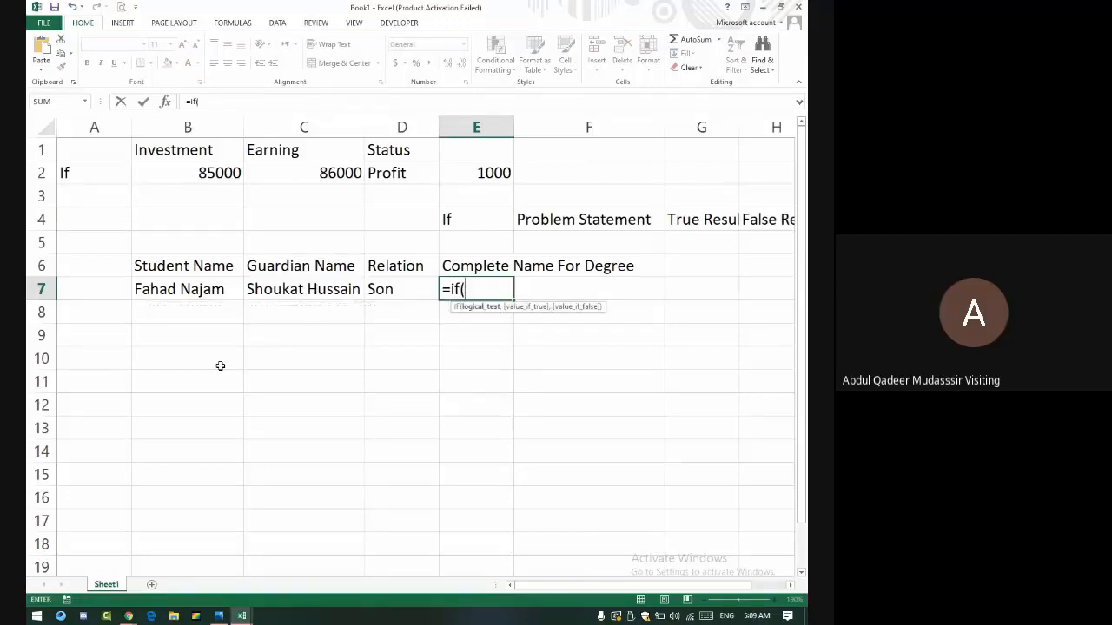
pyautogui.click(393, 290)
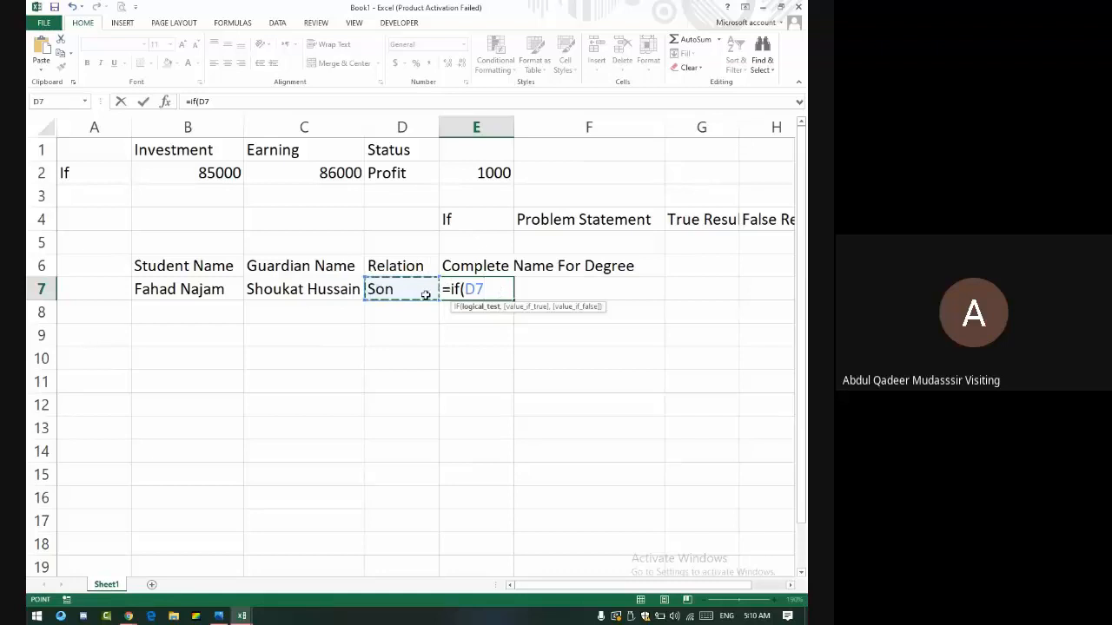
pyautogui.write('="Son"')
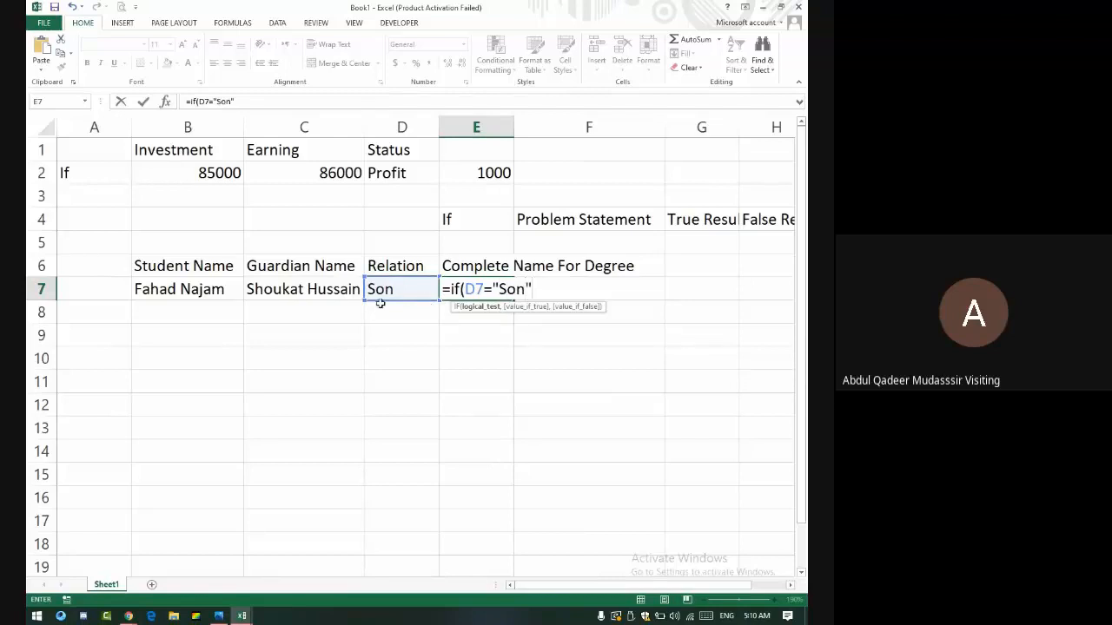
pyautogui.write(',')
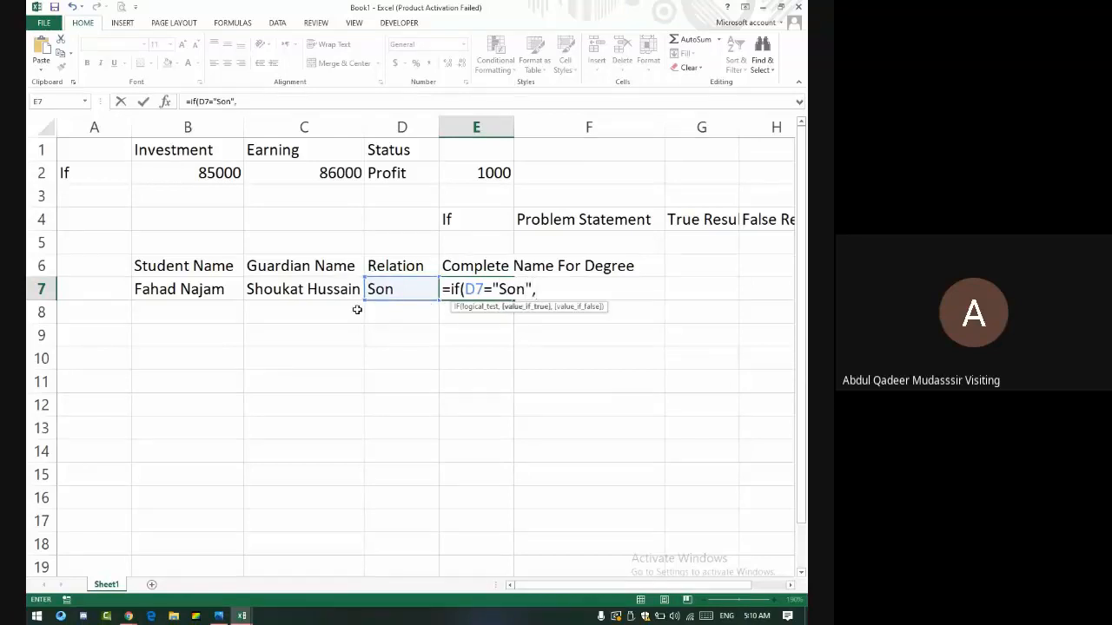
pyautogui.write('Upp')
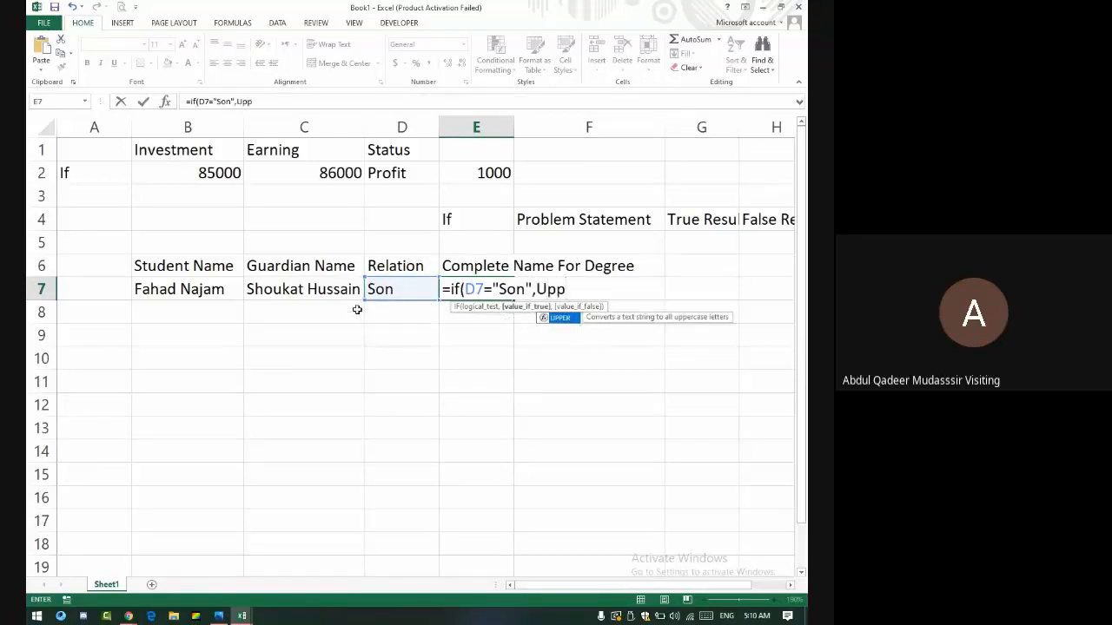
pyautogui.write('er(Concatenate')
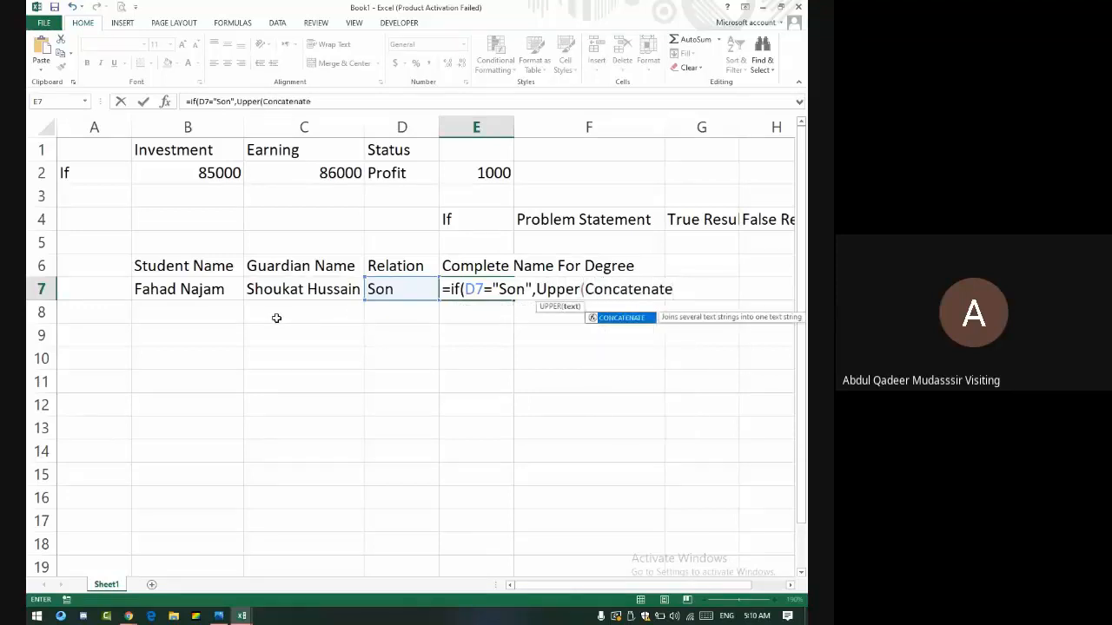
pyautogui.write('(')
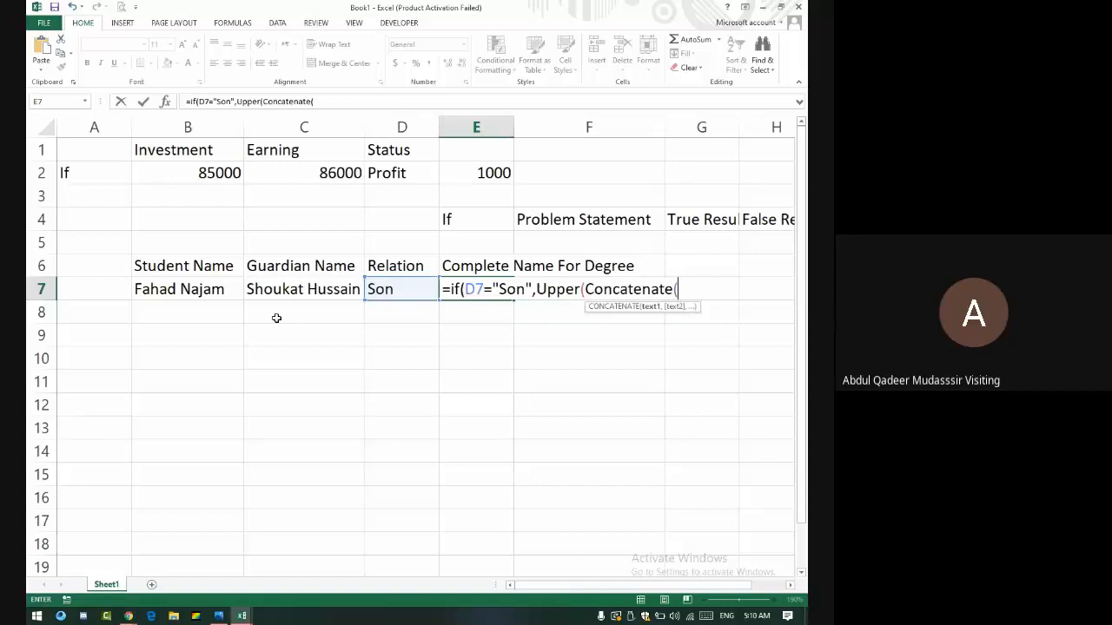
# - Complete the true branch as UPPER(CONCATENATE(B7," S/O ",C7)) and keep editing the formula
pyautogui.click(167, 274)
pyautogui.click(181, 290)
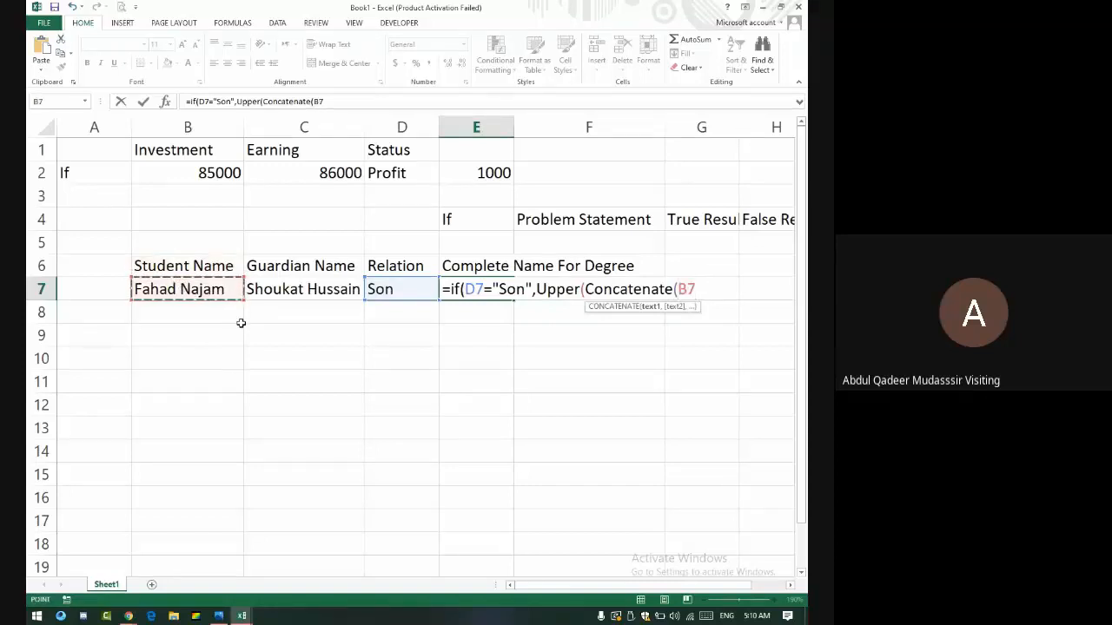
pyautogui.write(',"')
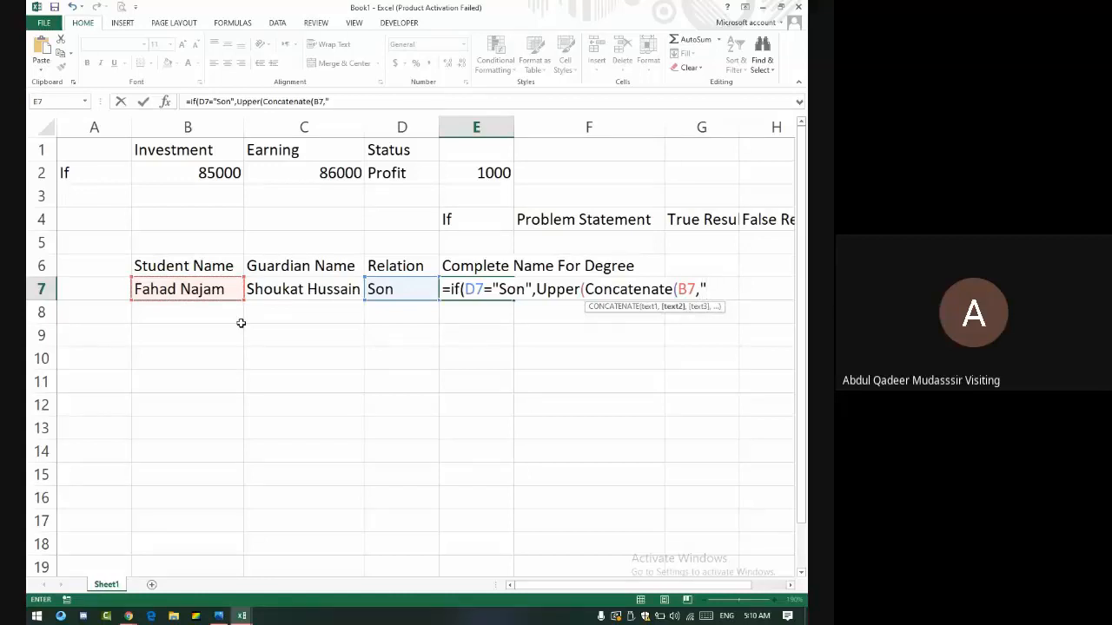
pyautogui.write(' S/O ",')
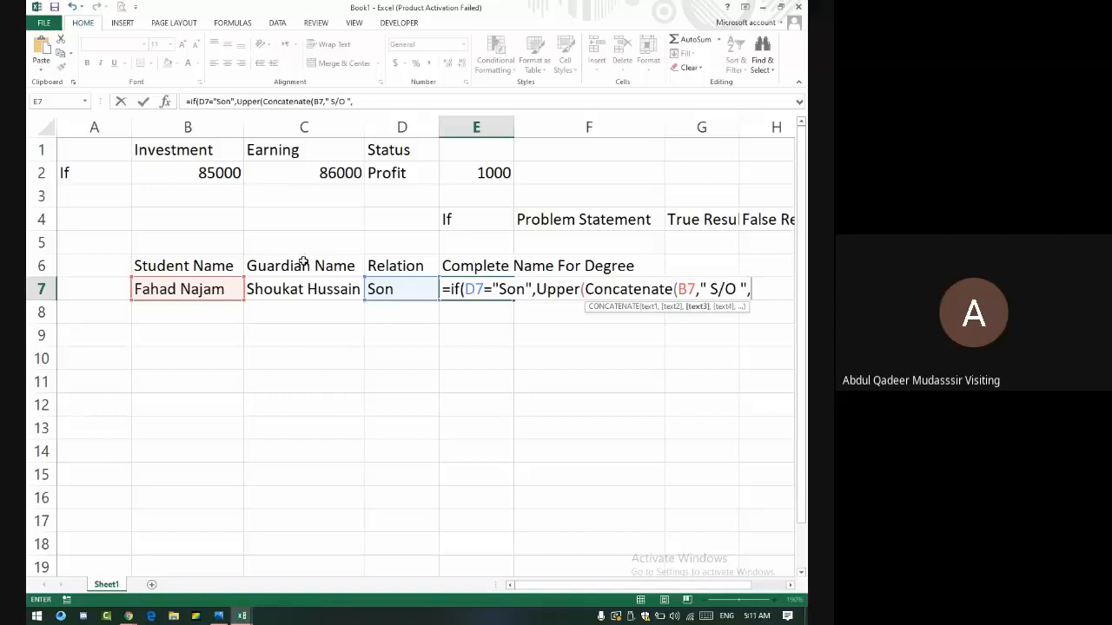
pyautogui.click(329, 300)
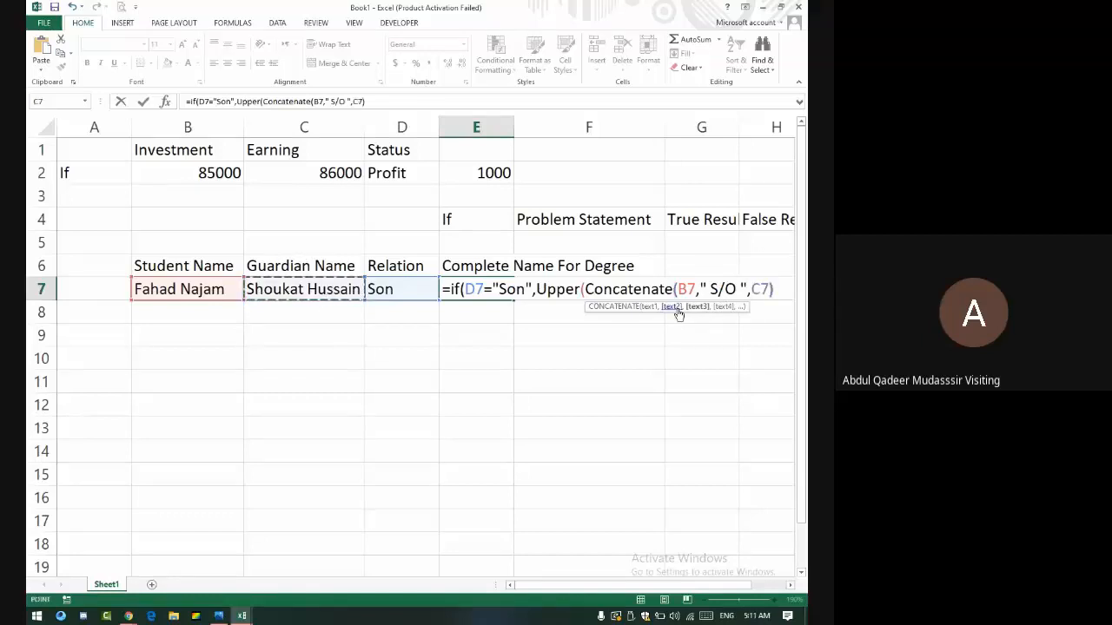
pyautogui.write(')')
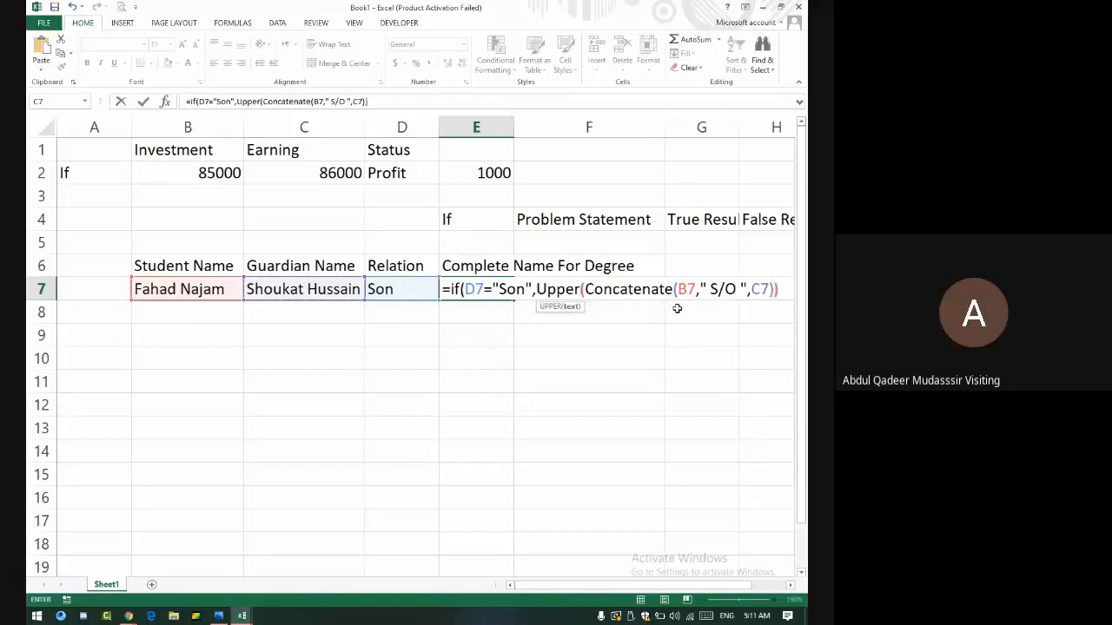
pyautogui.write(')')
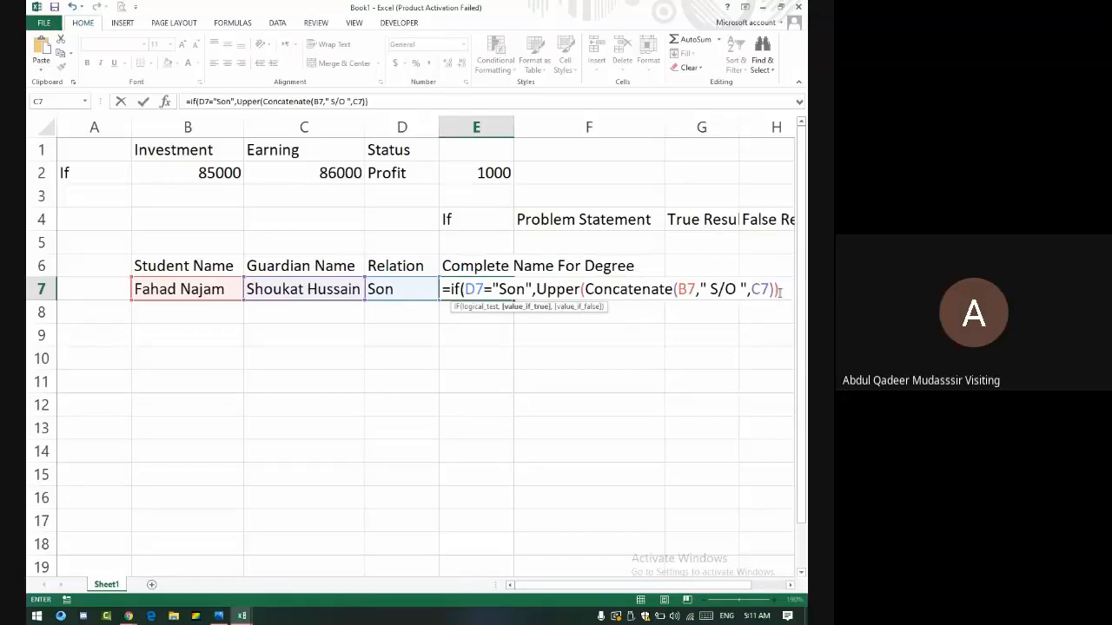
pyautogui.click(466, 290)
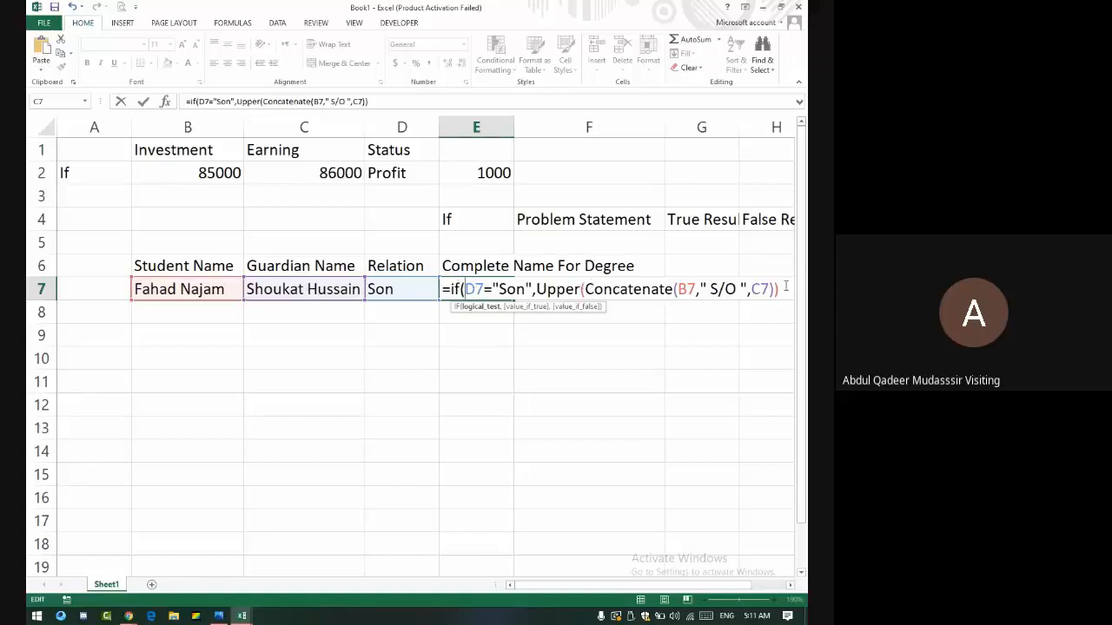
# - Duplicate the Son IF clause as a second nested IF after a comma in E7's formula
pyautogui.moveTo(772, 289); pyautogui.dragTo(451, 290)
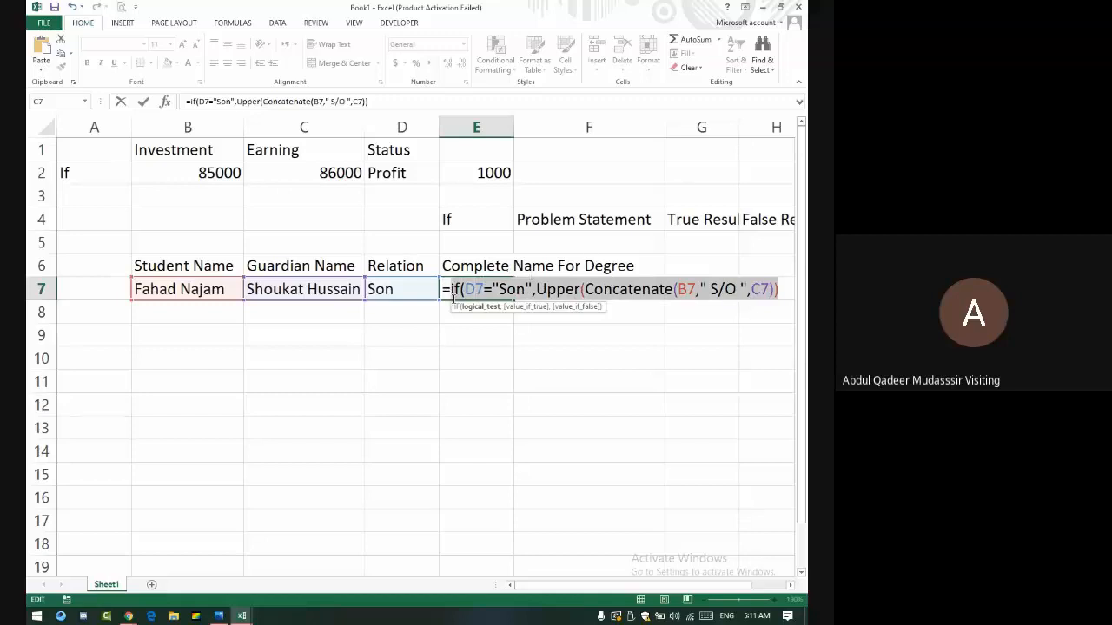
pyautogui.rightClick(493, 290)
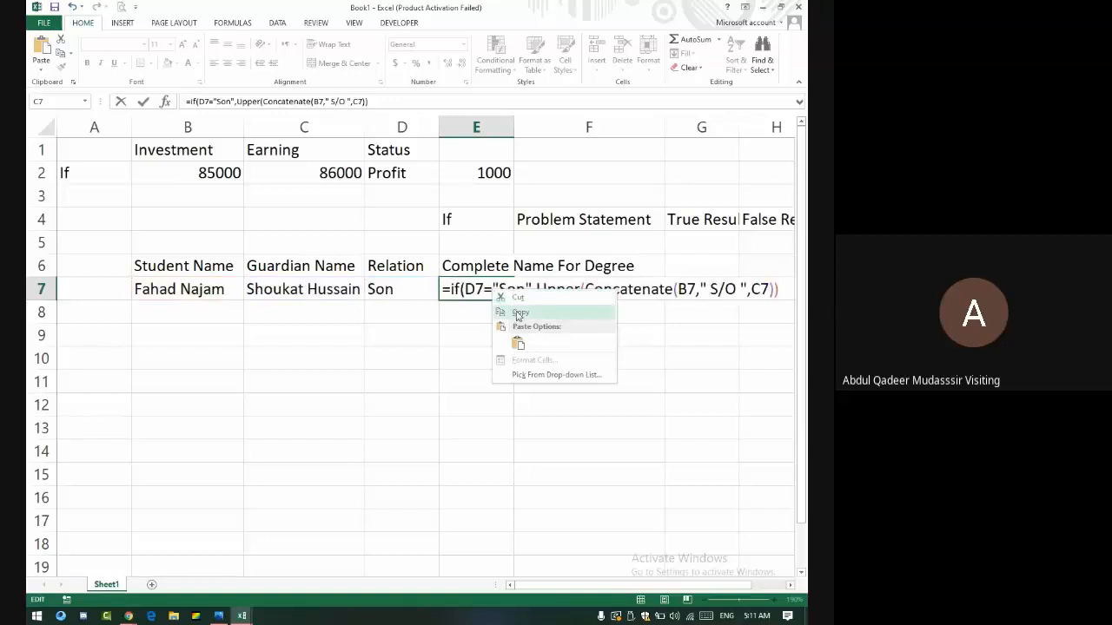
pyautogui.click(519, 313)
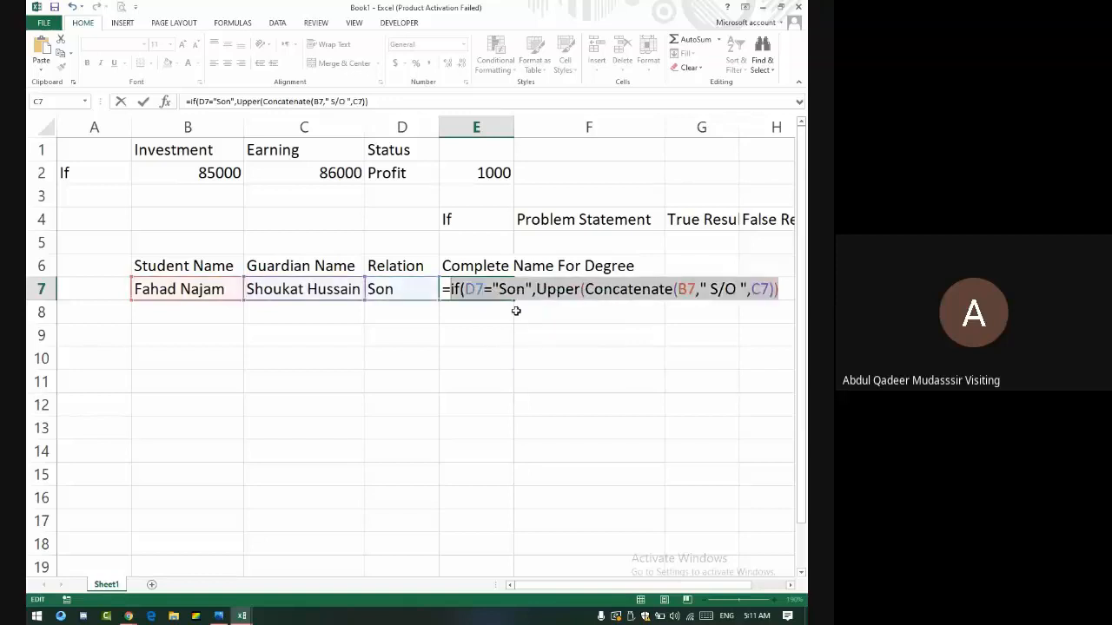
pyautogui.click(787, 291)
pyautogui.write(',')
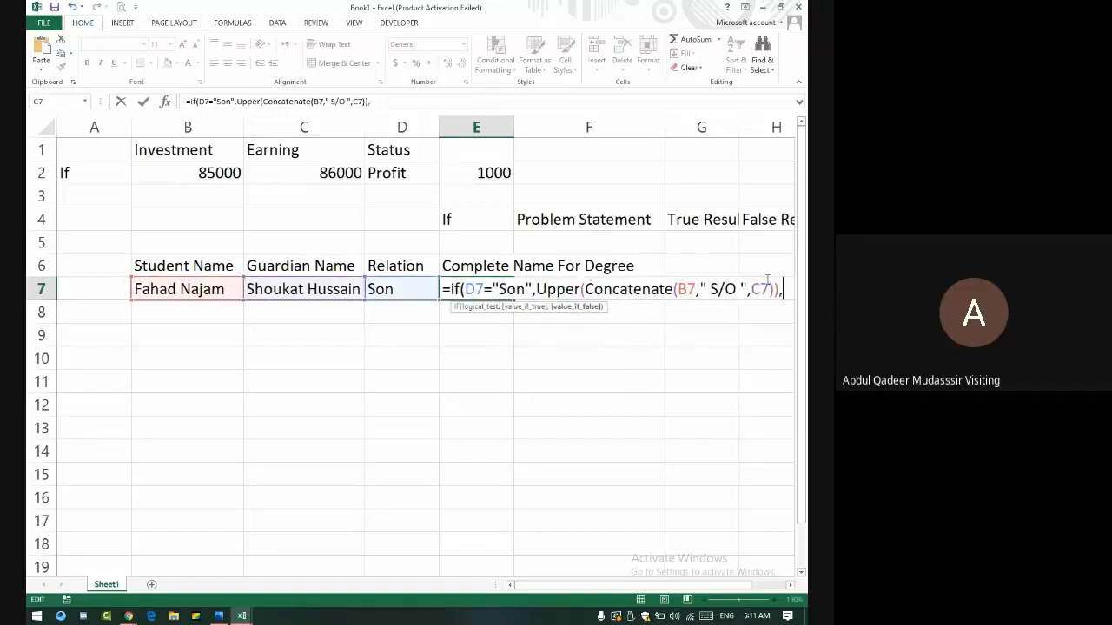
pyautogui.rightClick(787, 292)
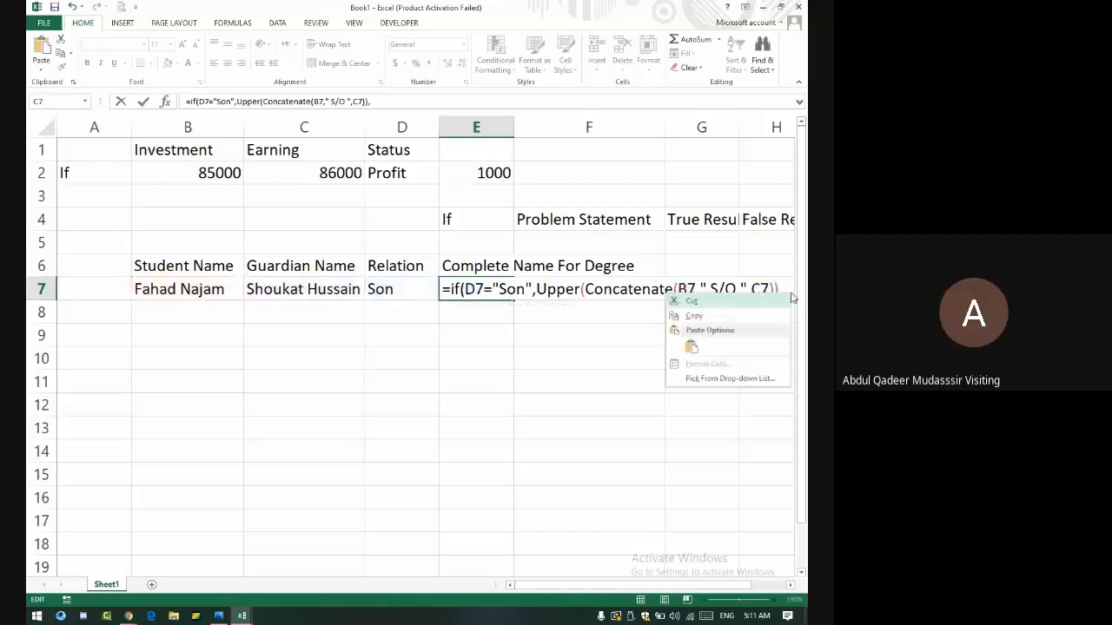
pyautogui.click(692, 346)
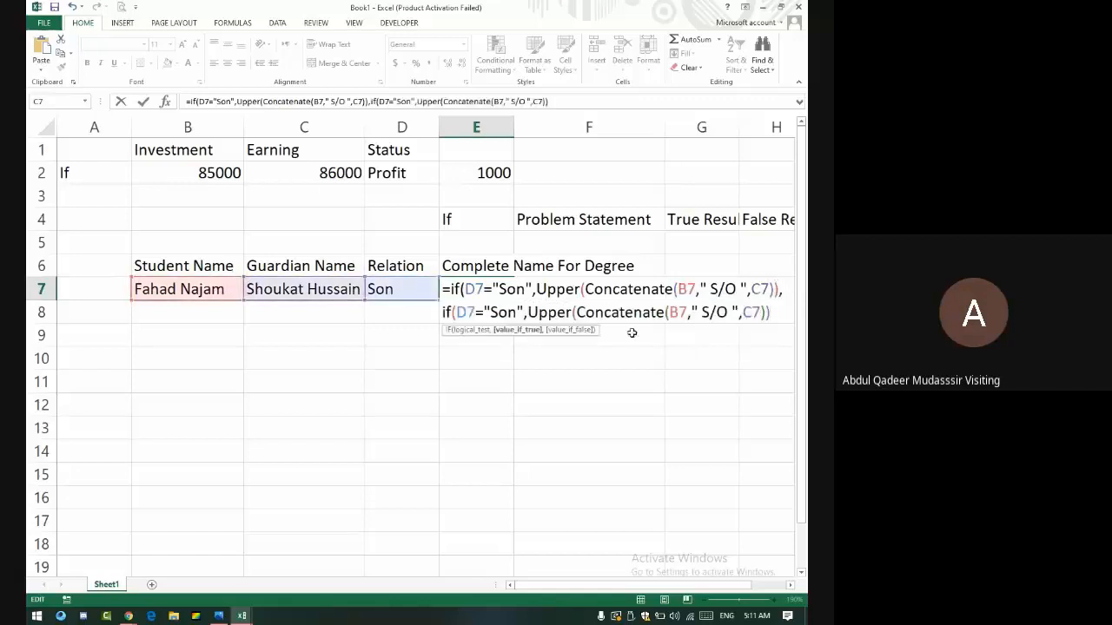
# - Change the second IF's test to "Daughter" and its separator to D/O
pyautogui.click(518, 312)
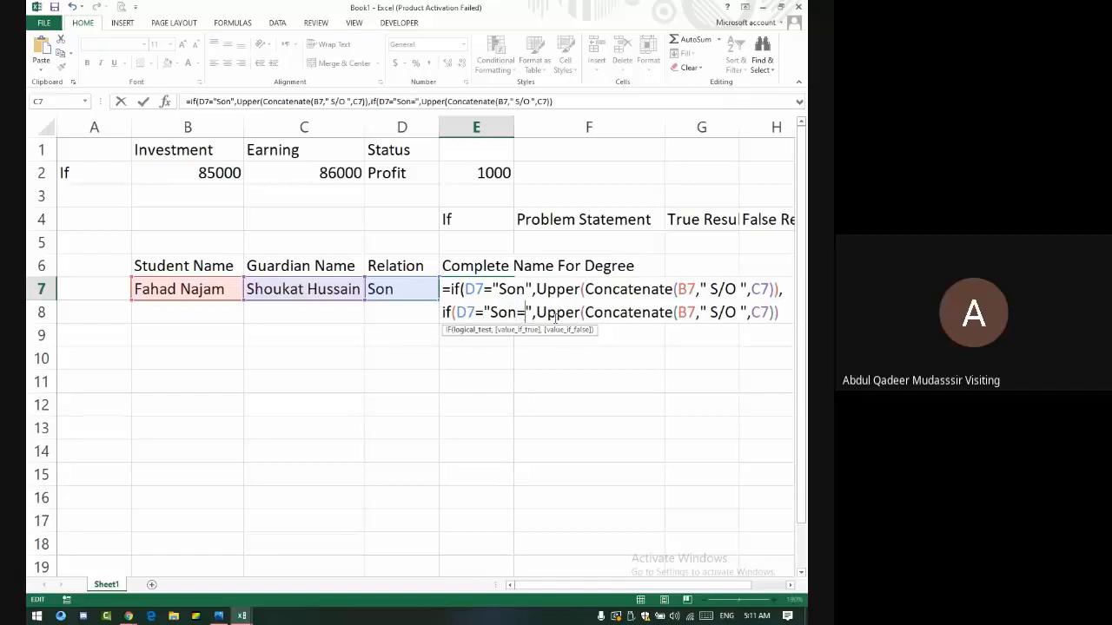
pyautogui.press('BackSpace')
pyautogui.press('BackSpace')
pyautogui.press('BackSpace')
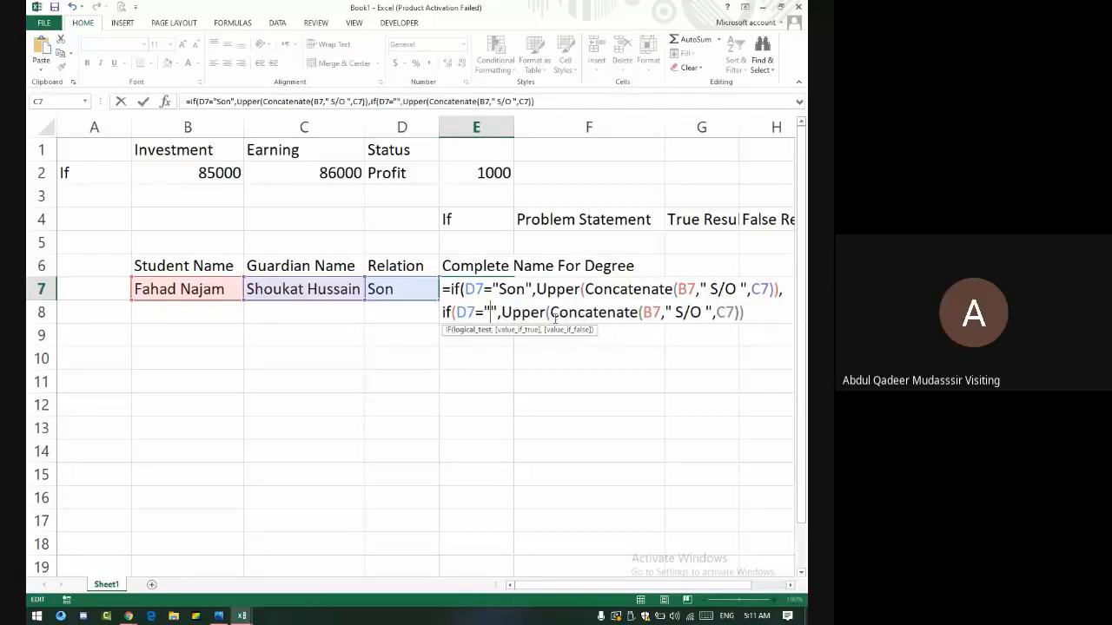
pyautogui.write('Daughter')
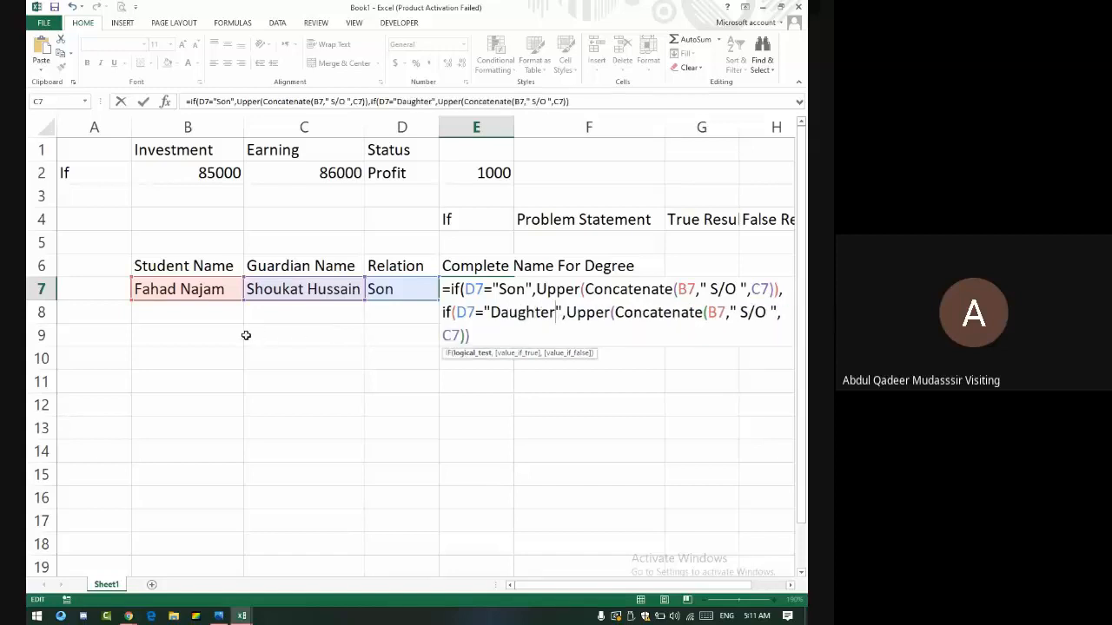
pyautogui.click(748, 313)
pyautogui.press('BackSpace')
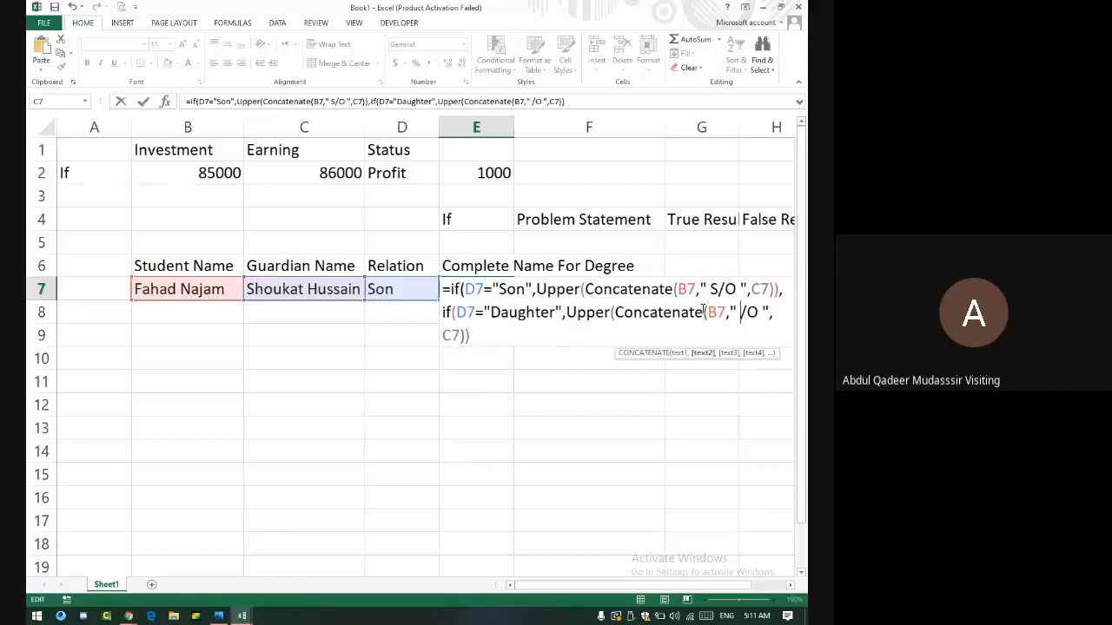
pyautogui.write('D')
# - Append a copy of the D/O UPPER(CONCATENATE) part as the formula's final false result
pyautogui.moveTo(564, 313); pyautogui.dragTo(763, 341)
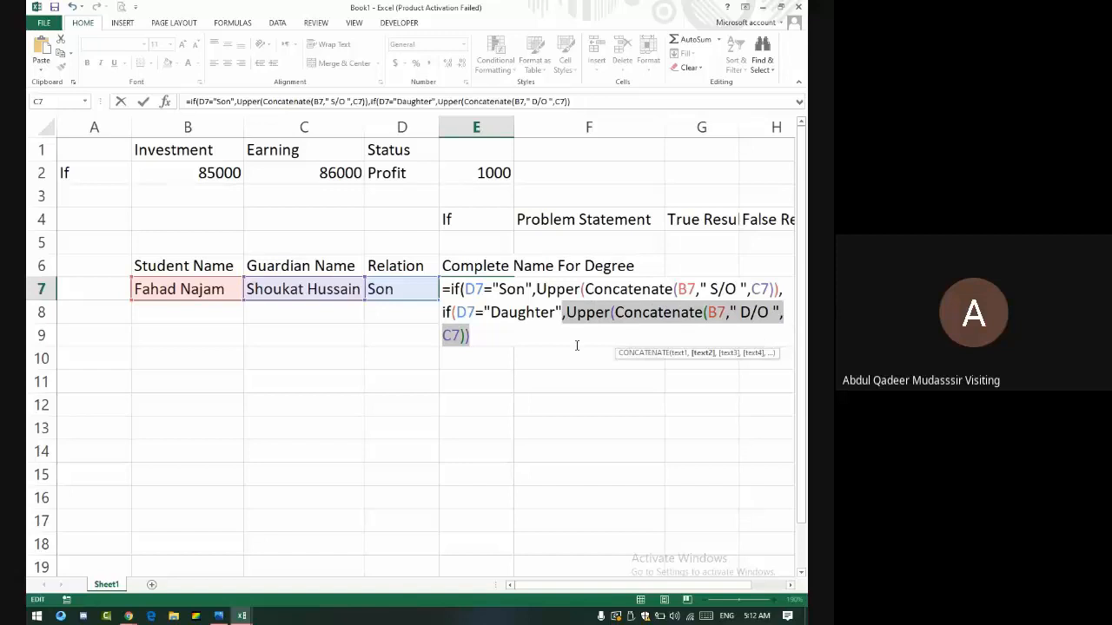
pyautogui.rightClick(459, 341)
pyautogui.click(491, 369)
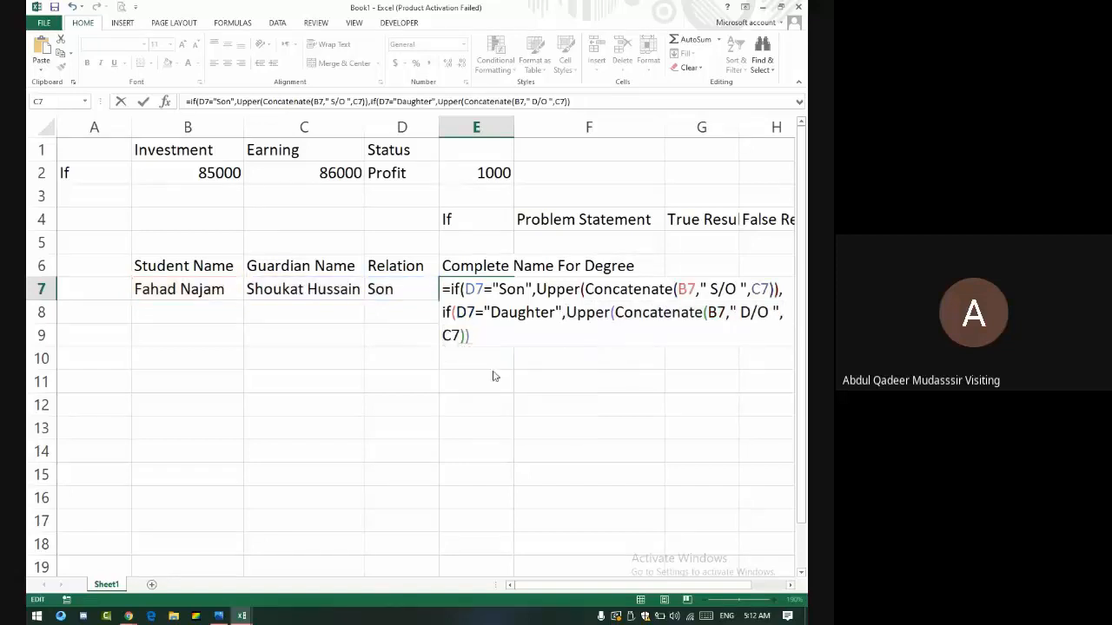
pyautogui.click(477, 348)
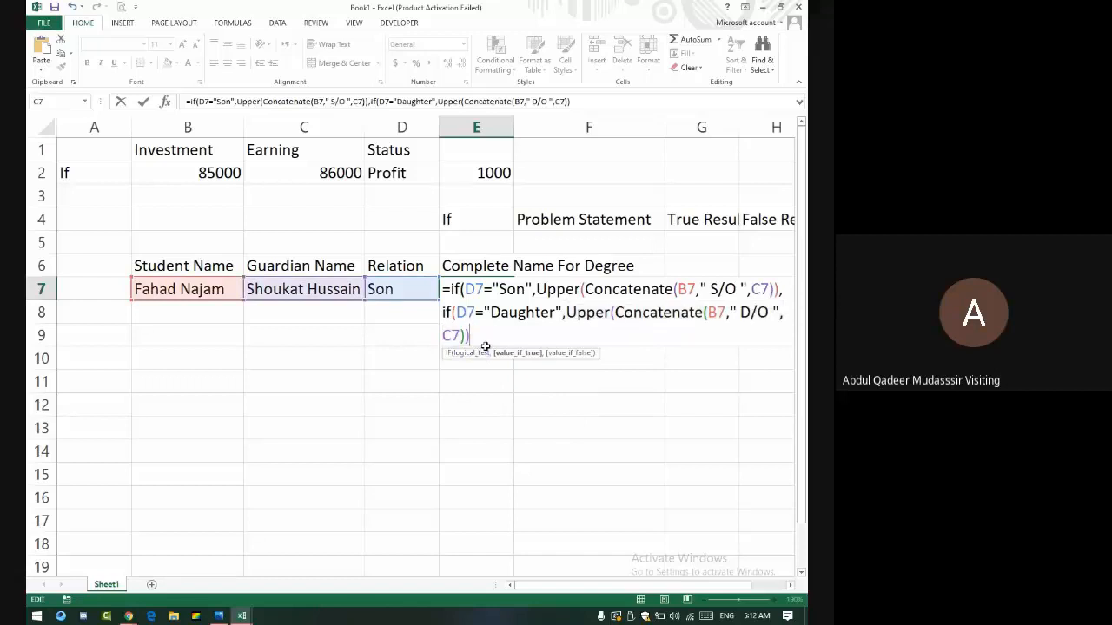
pyautogui.press('Return')
pyautogui.click(433, 352)
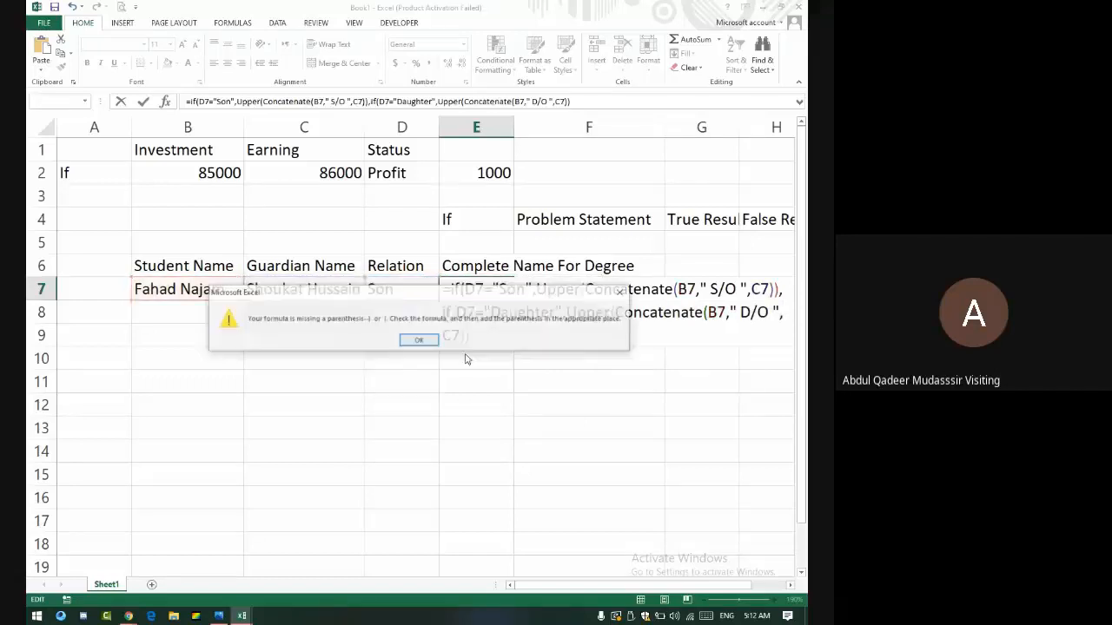
pyautogui.click(432, 337)
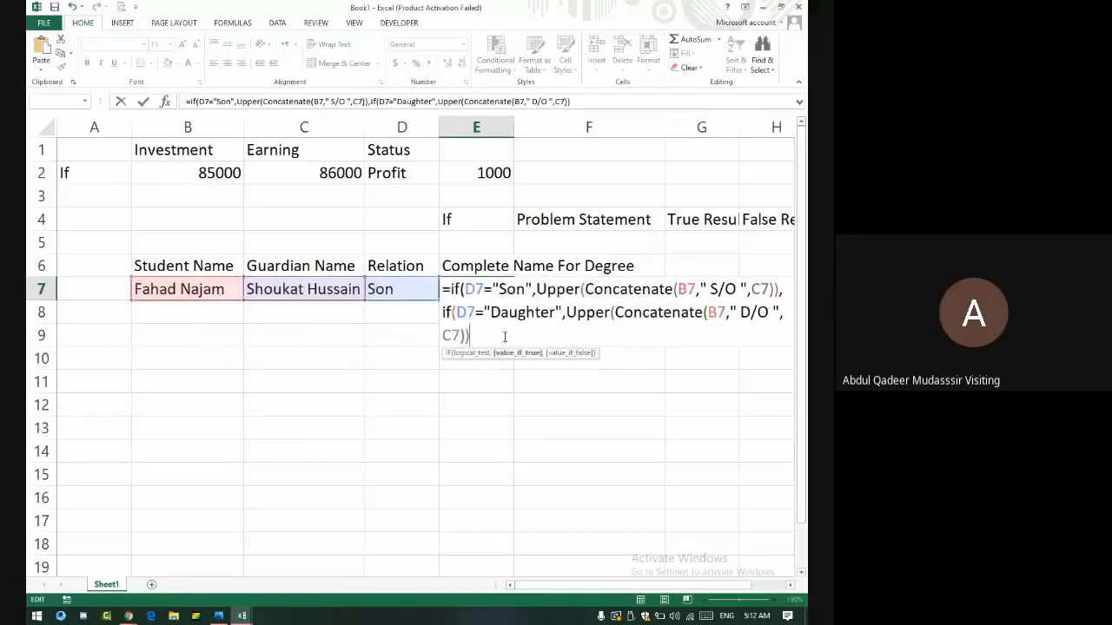
pyautogui.rightClick(508, 339)
pyautogui.click(530, 392)
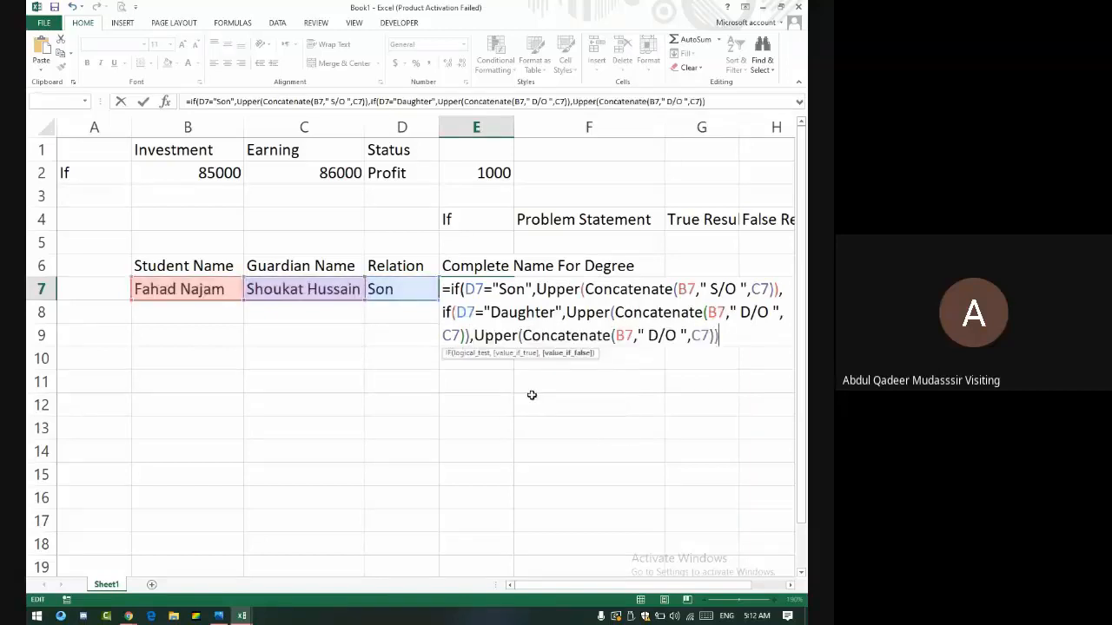
# - Change the last separator to W/O and commit the formula, accepting Excel's parenthesis correction
pyautogui.click(654, 337)
pyautogui.press('BackSpace')
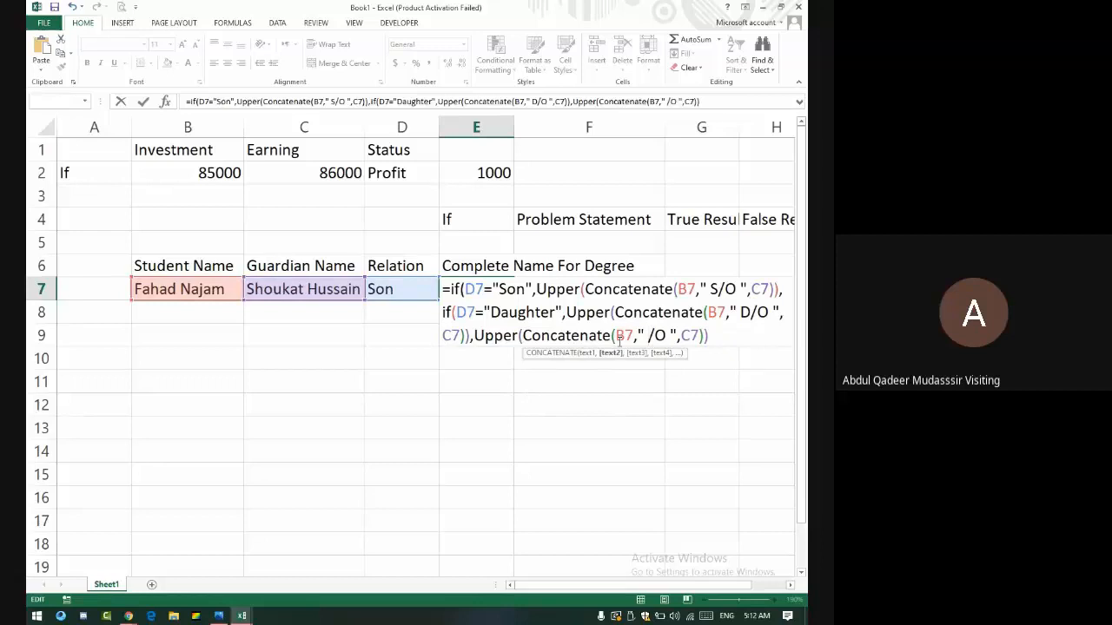
pyautogui.write('W')
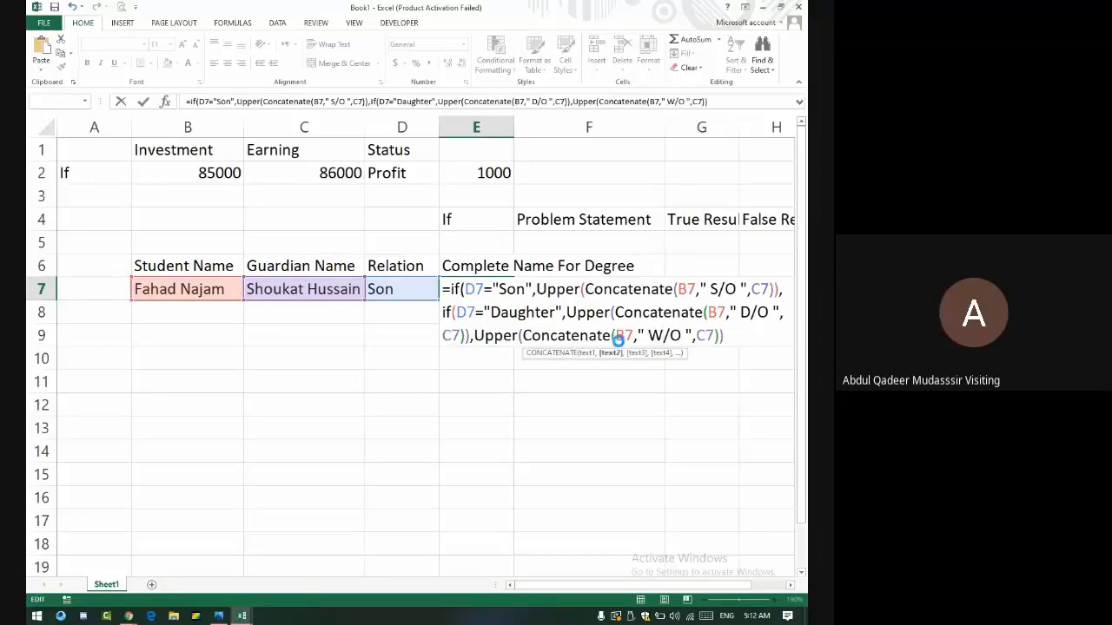
pyautogui.press('Return')
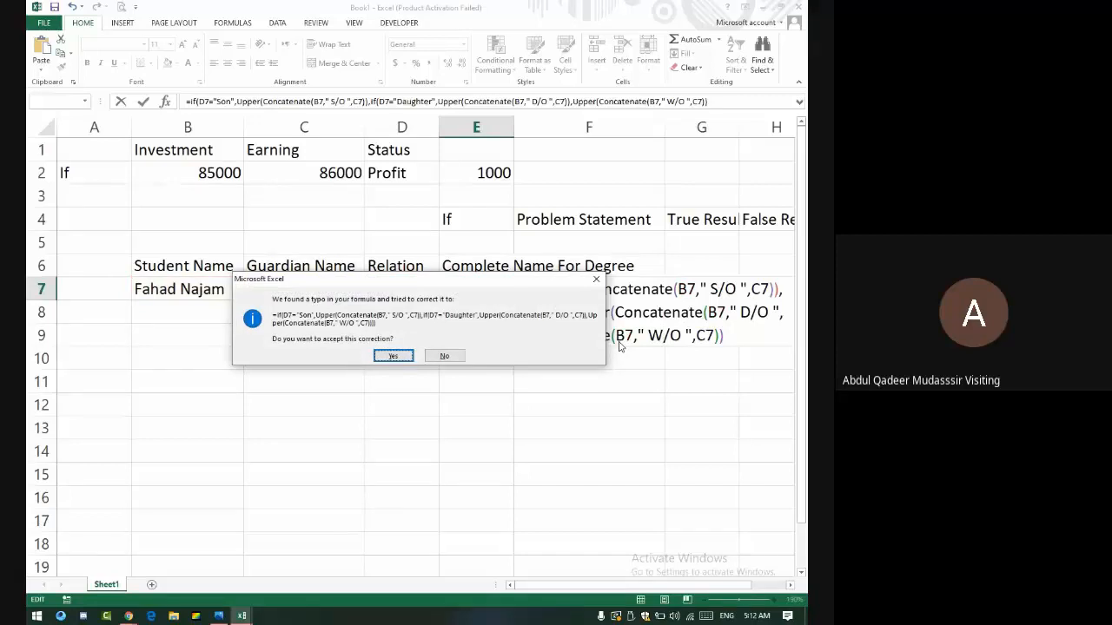
pyautogui.press('Return')
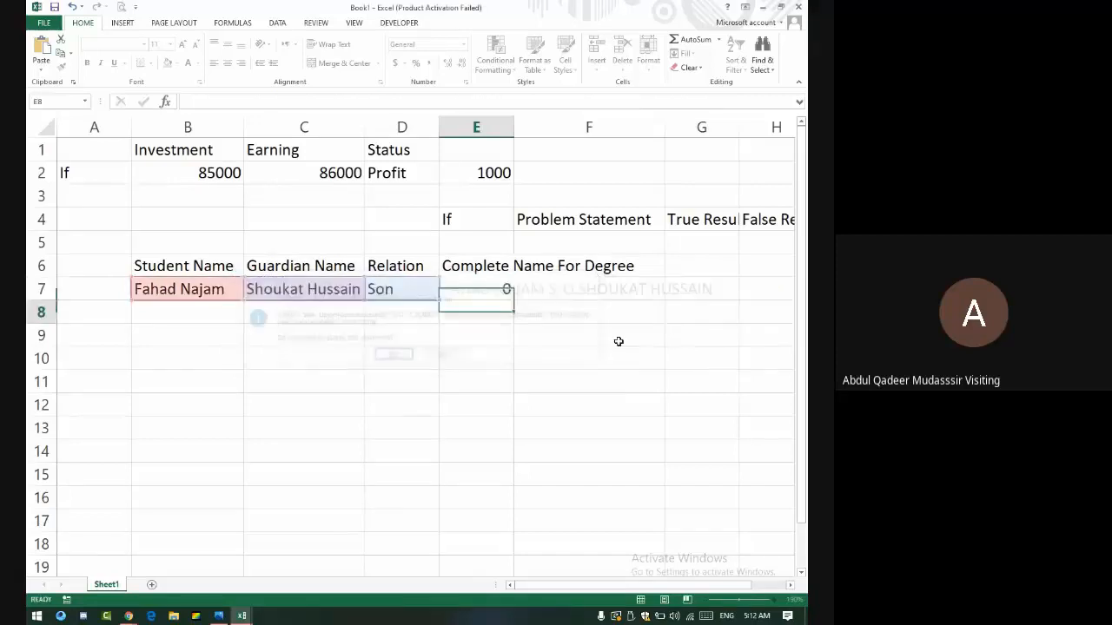
pyautogui.press('Up')
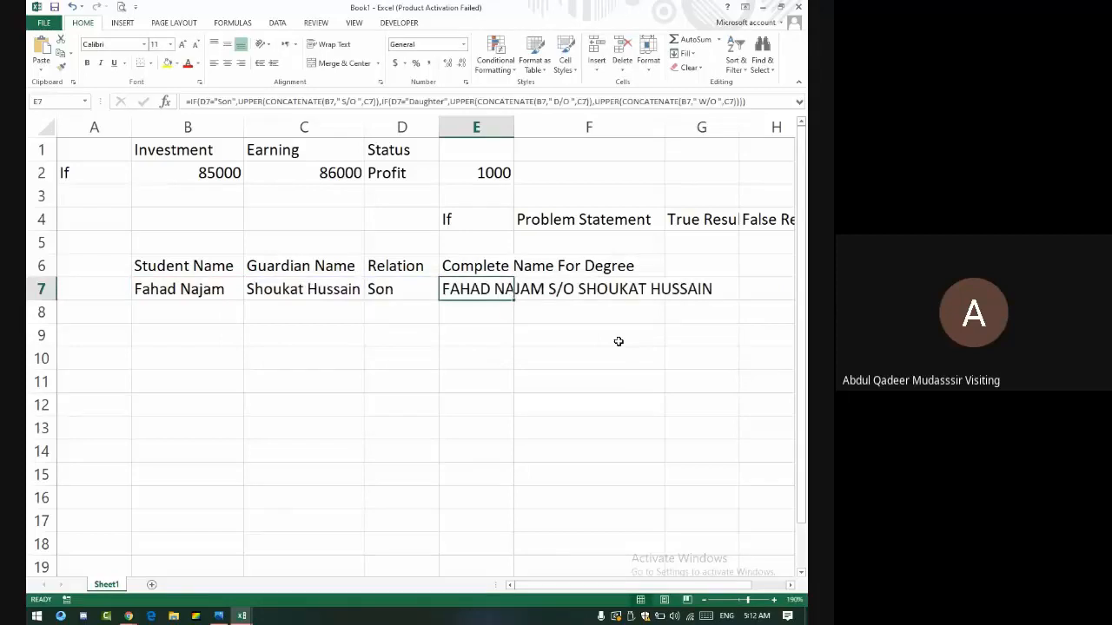
# - Enter a second student's name, guardian's name and relation Wife in B8:D8
pyautogui.press('Left')
pyautogui.press('Down')
pyautogui.press('Left')
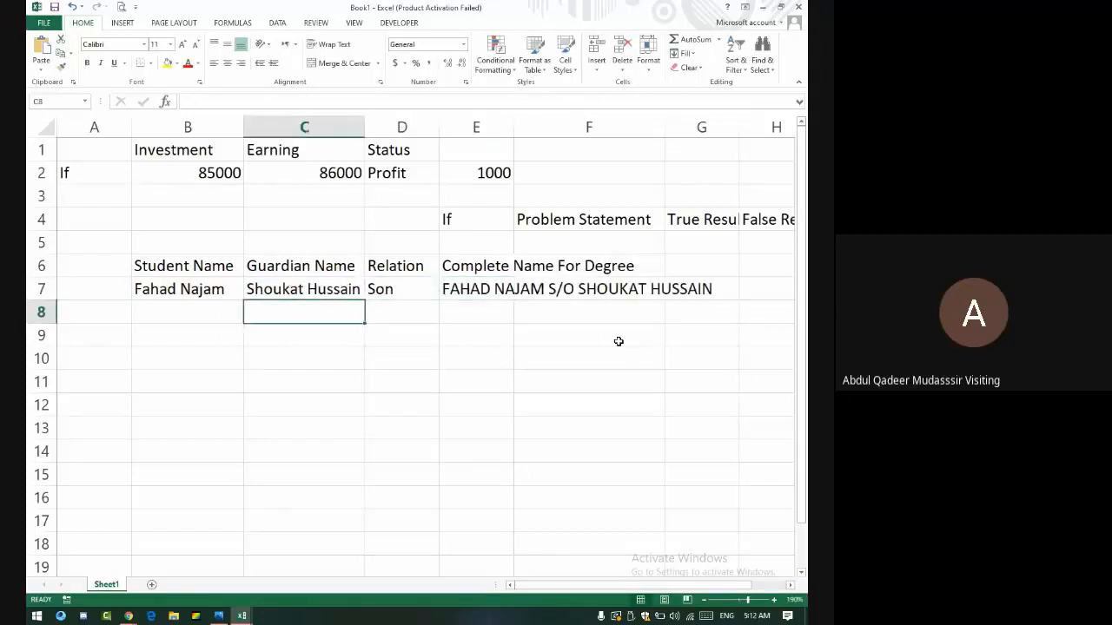
pyautogui.press('Left')
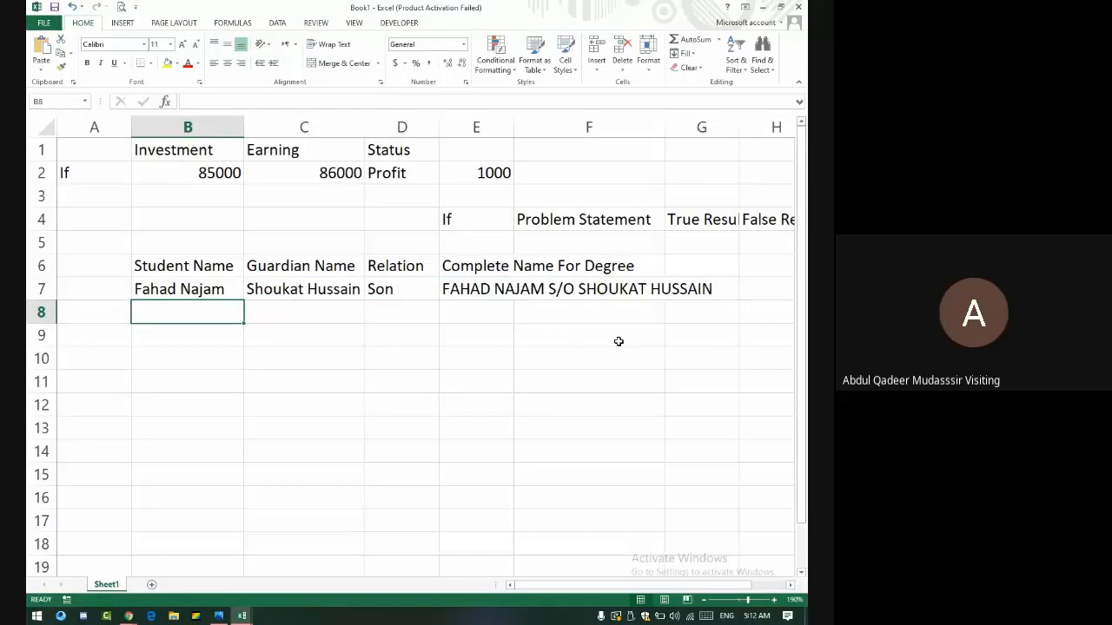
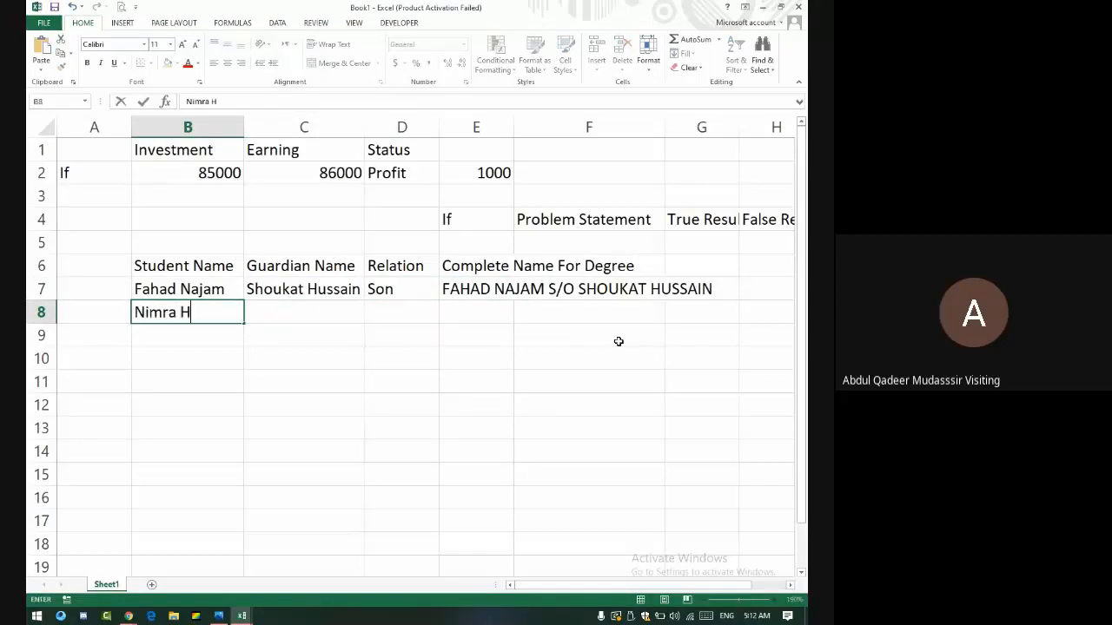
pyautogui.press('Tab')
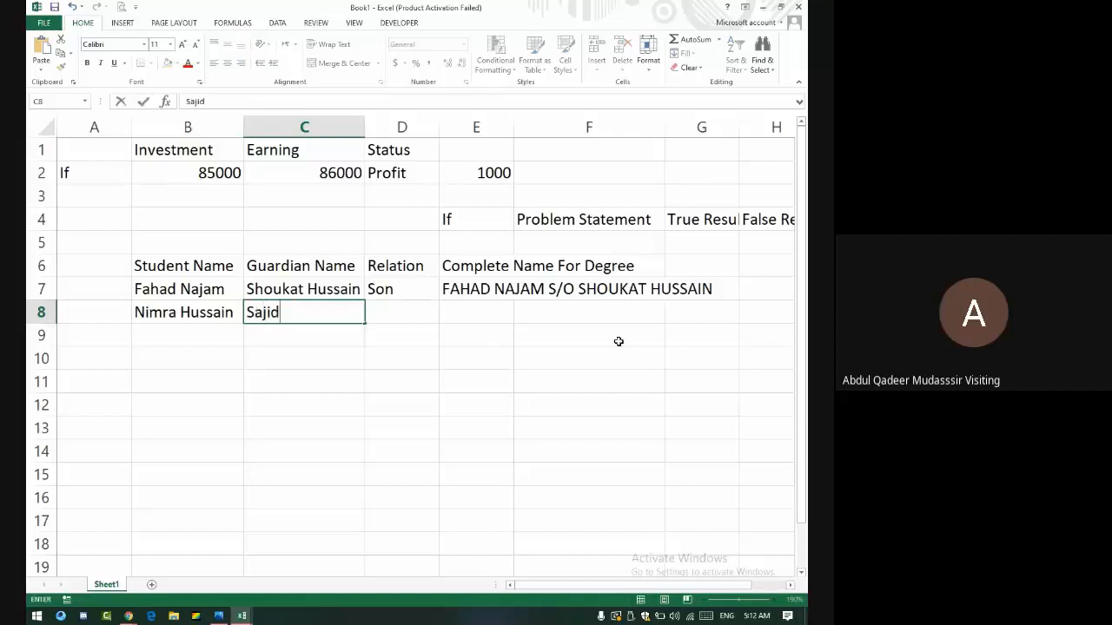
pyautogui.press('Tab')
pyautogui.write('Wi')
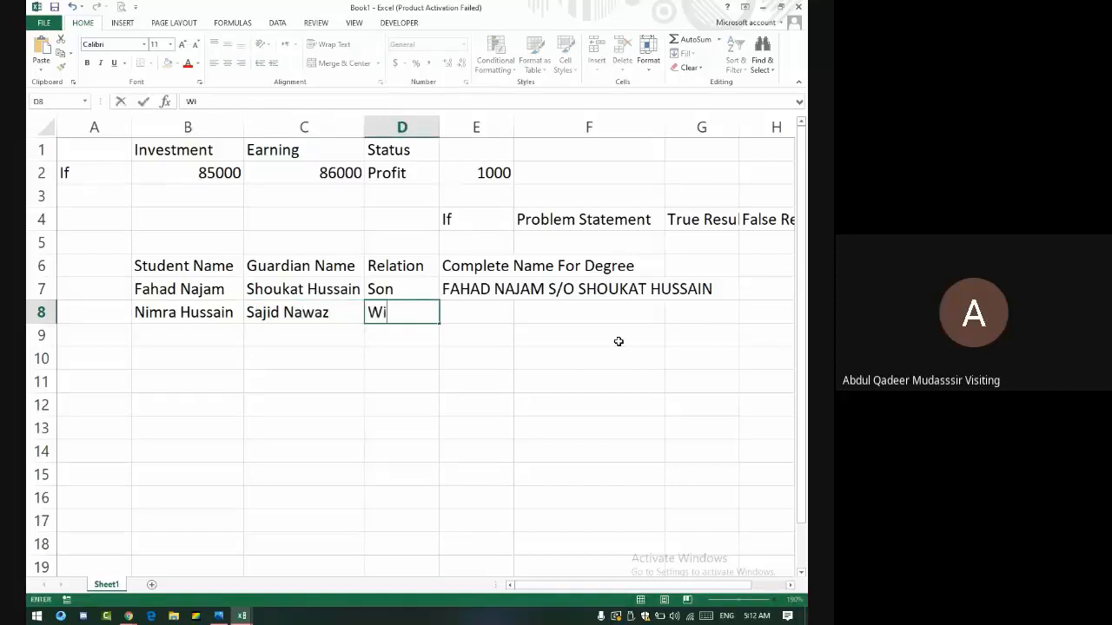
pyautogui.write('fe')
pyautogui.press('Tab')
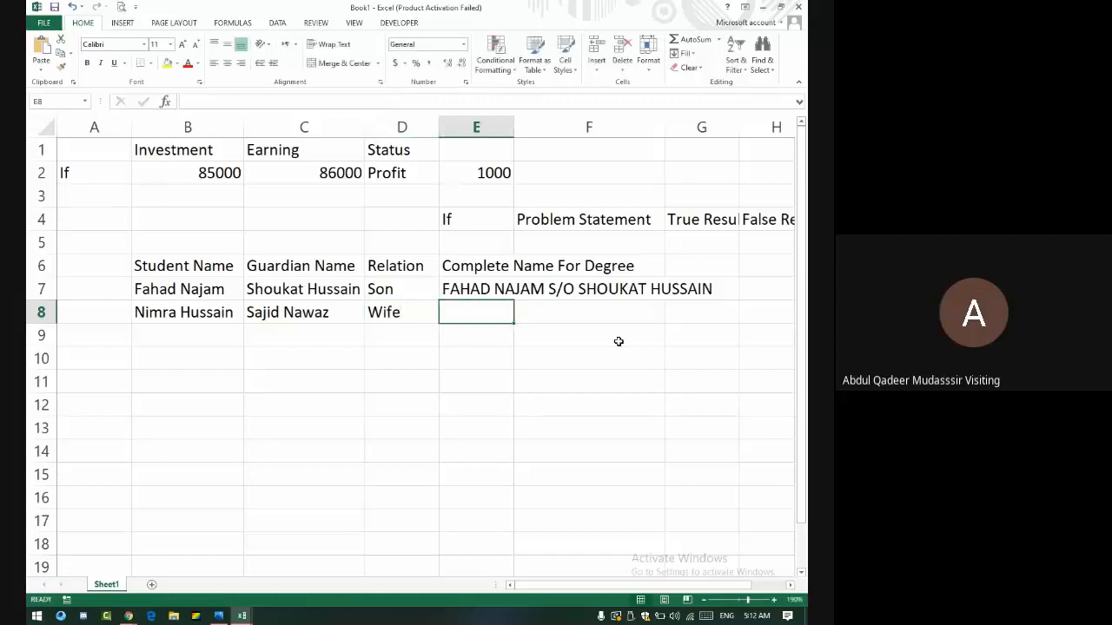
# - Fill E7's name formula down to E14 and check the W/O result in E8
pyautogui.click(487, 294)
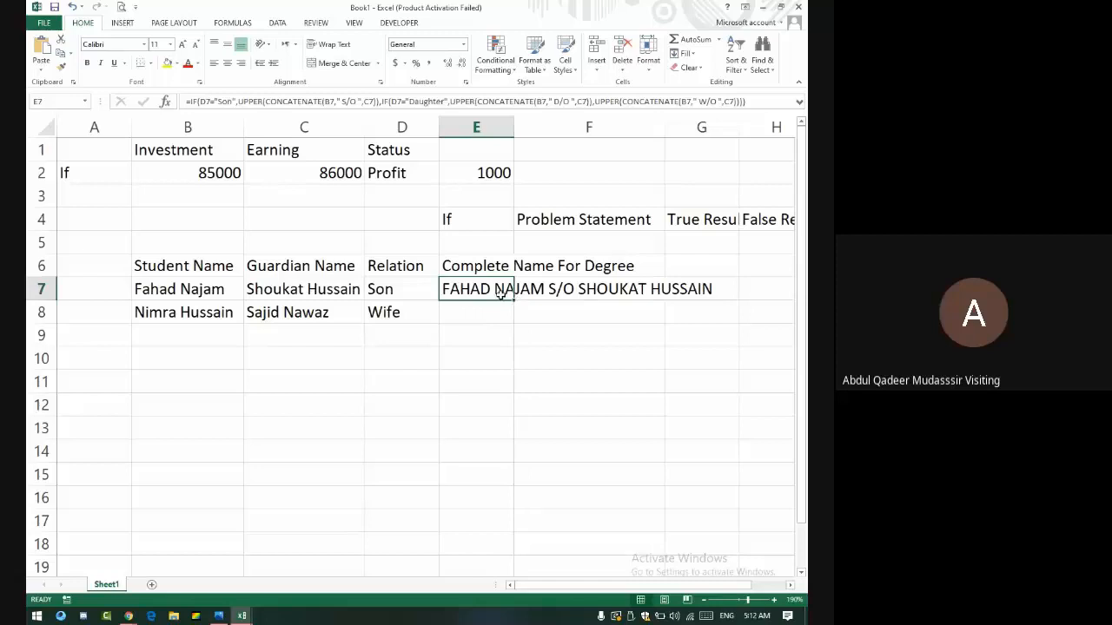
pyautogui.moveTo(514, 299); pyautogui.dragTo(513, 463)
pyautogui.click(499, 321)
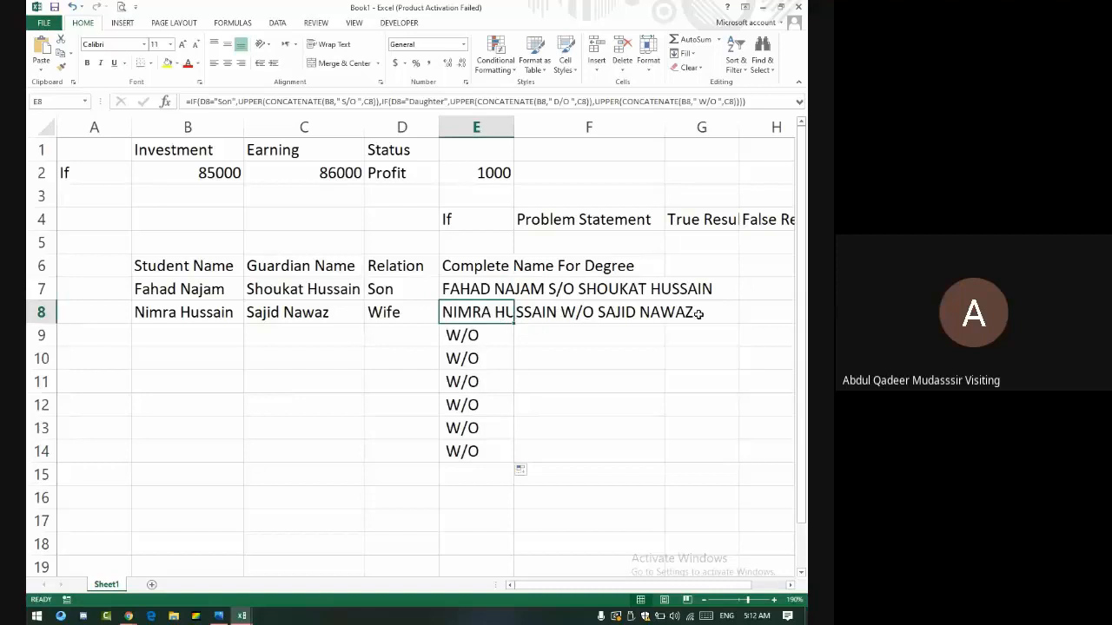
pyautogui.click(203, 334)
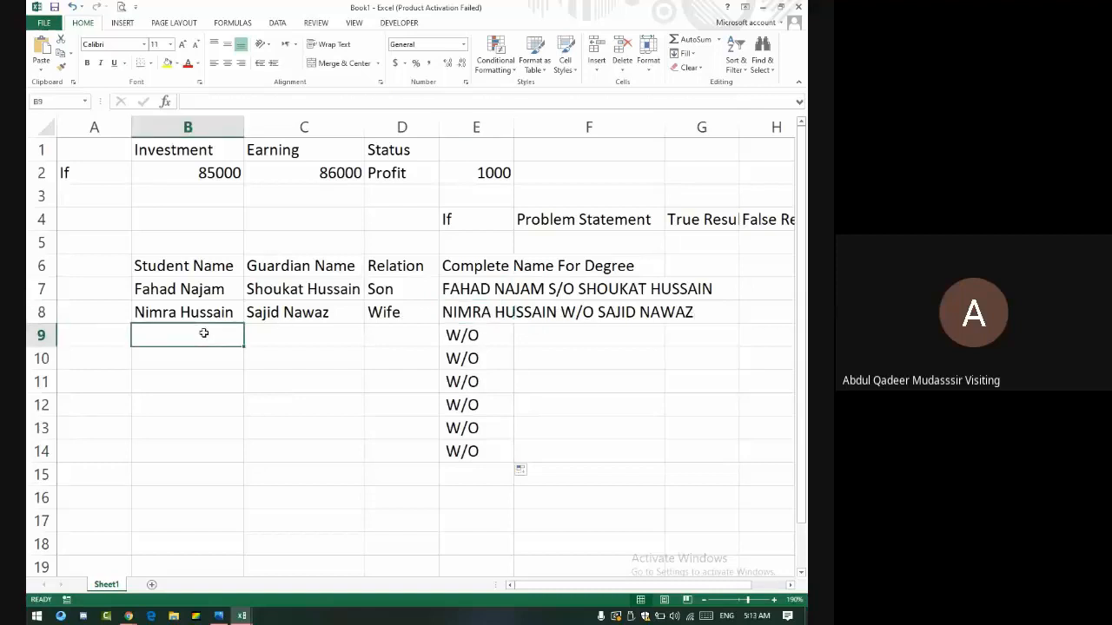
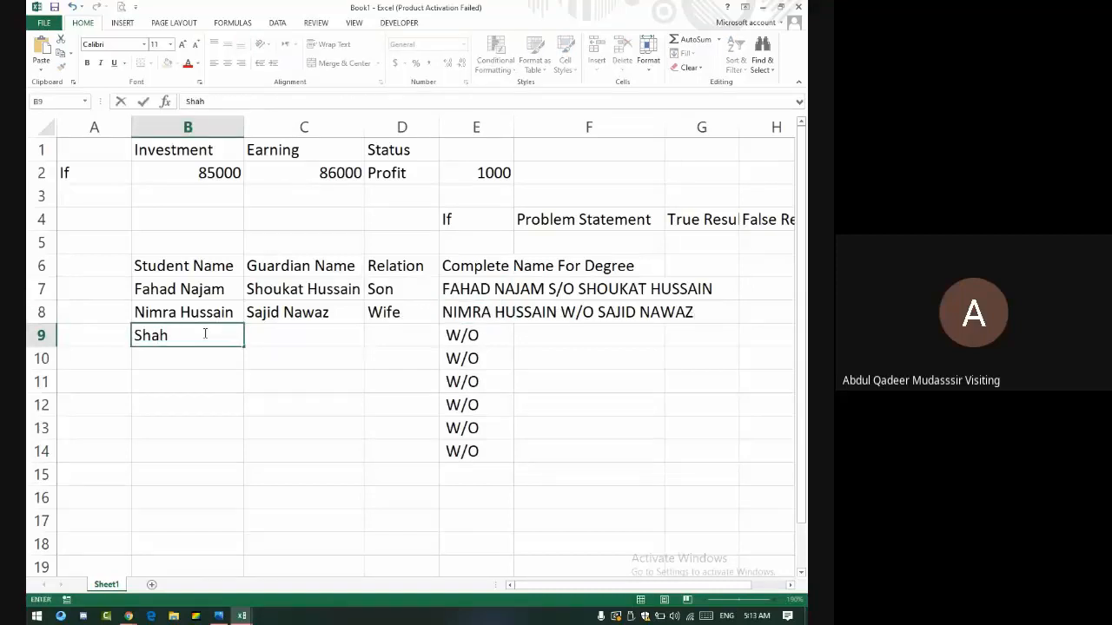
pyautogui.press('Tab')
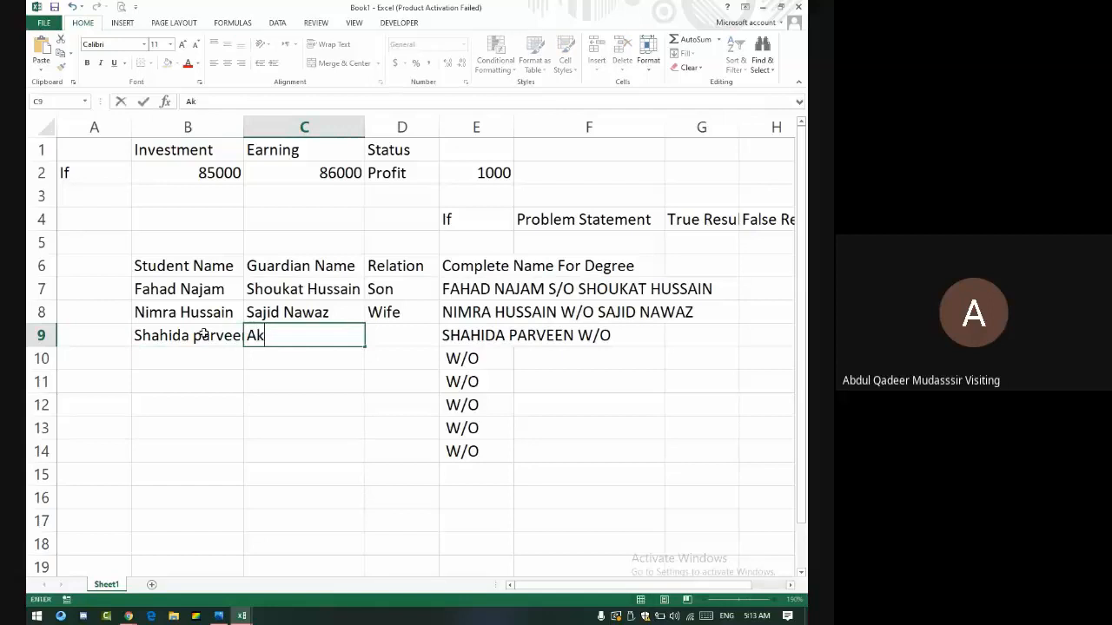
pyautogui.press('Tab')
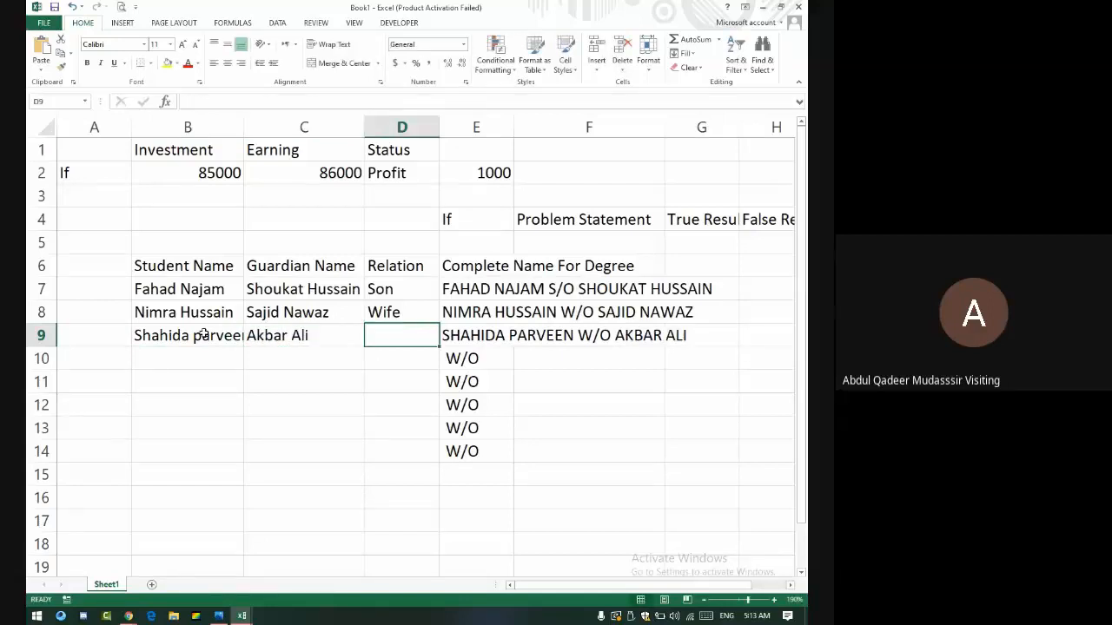
pyautogui.write('Daughter')
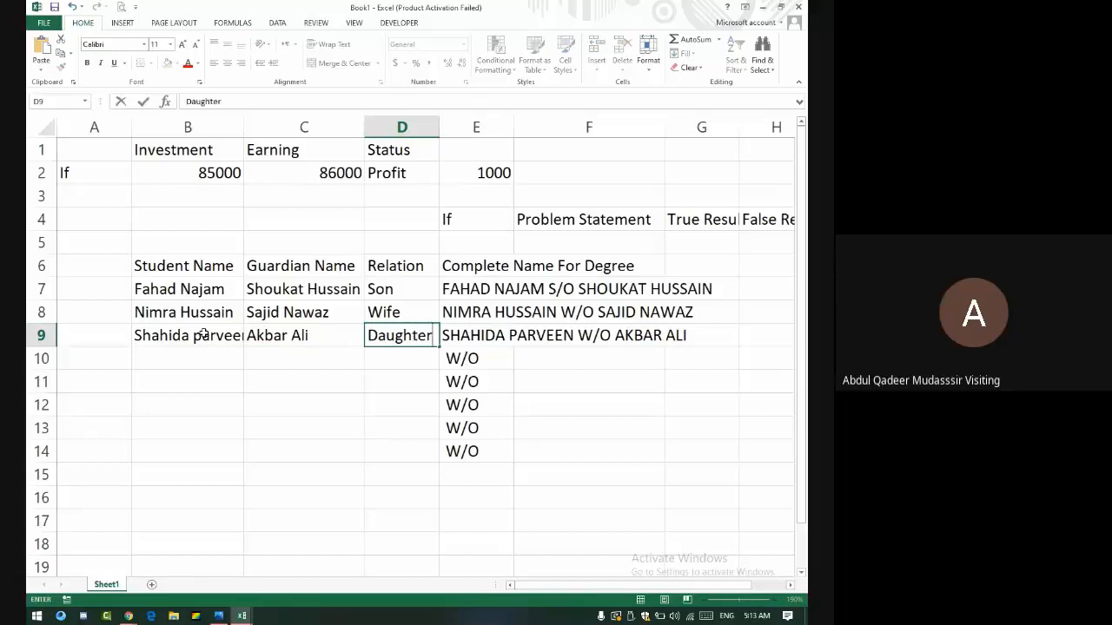
pyautogui.press('Return')
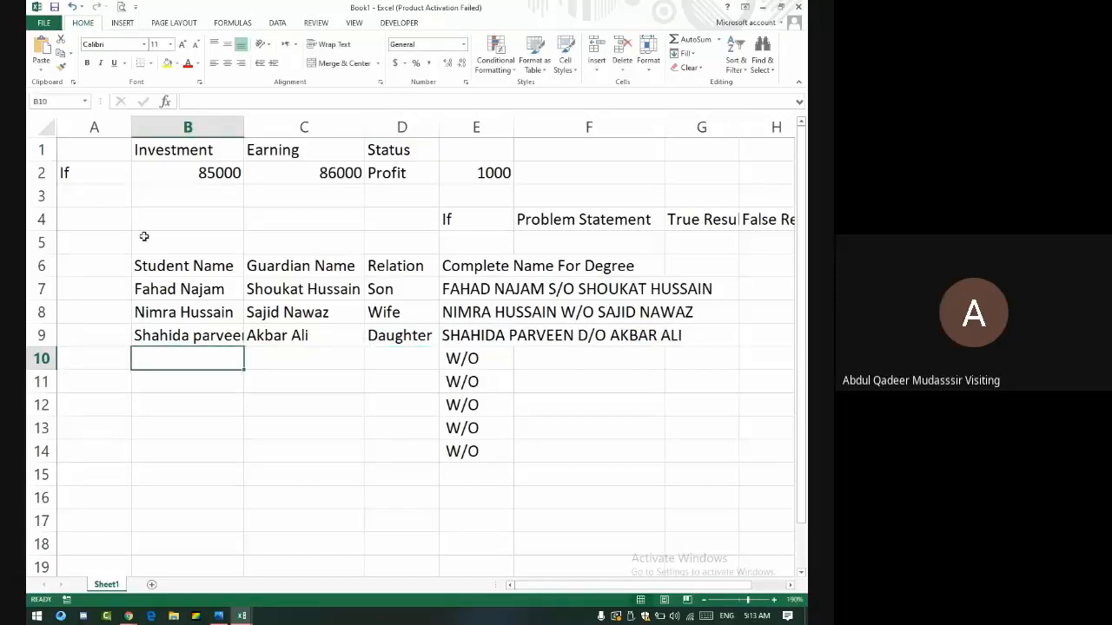
pyautogui.click(388, 338)
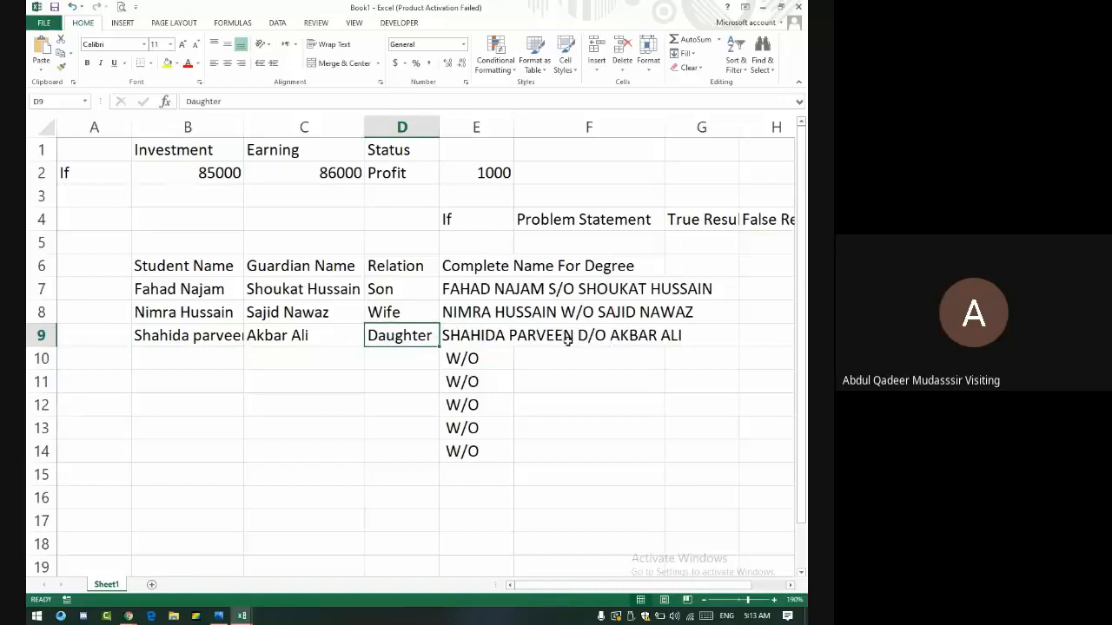
pyautogui.click(487, 289)
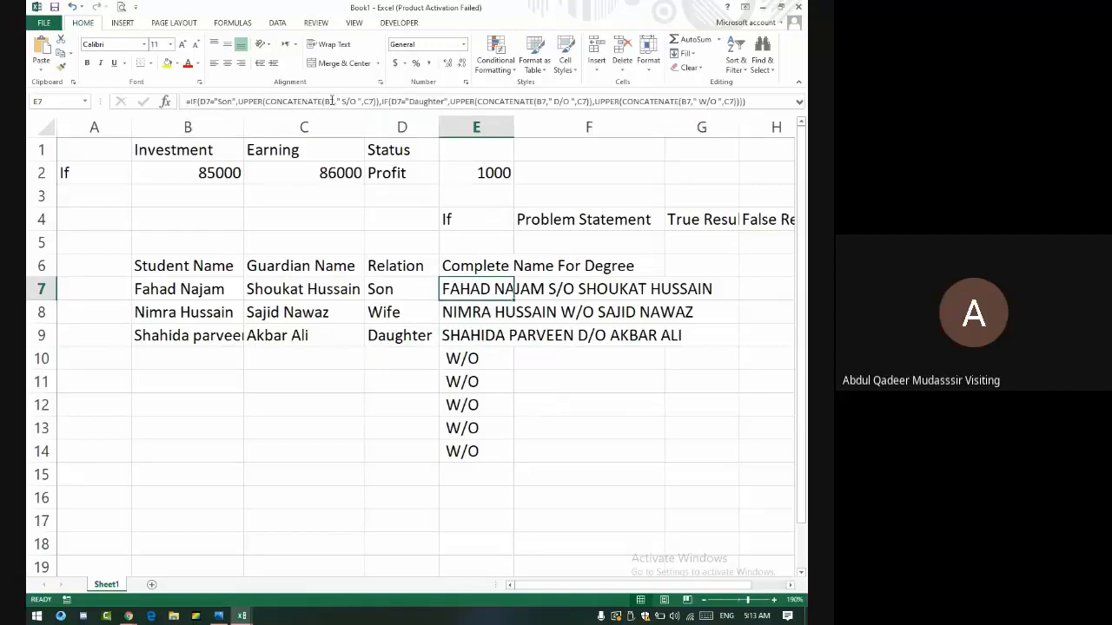
pyautogui.hotkey('alt', 'Tab')
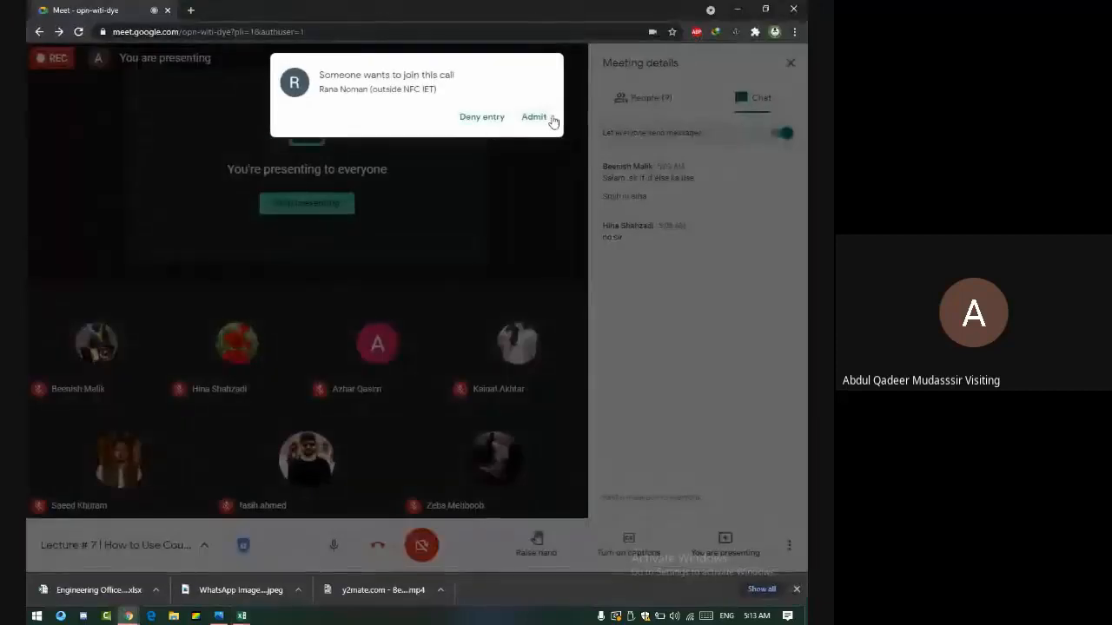
# - Admit the waiting guest to the Google Meet call and return to the Excel workbook
pyautogui.click(549, 120)
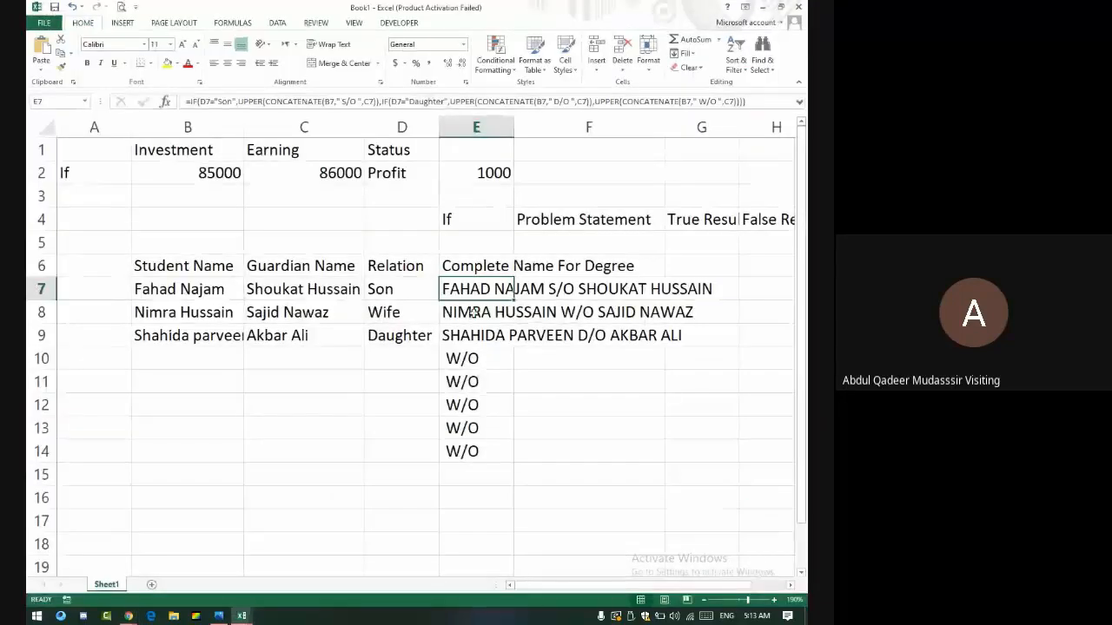
pyautogui.hotkey('alt', 'Tab')
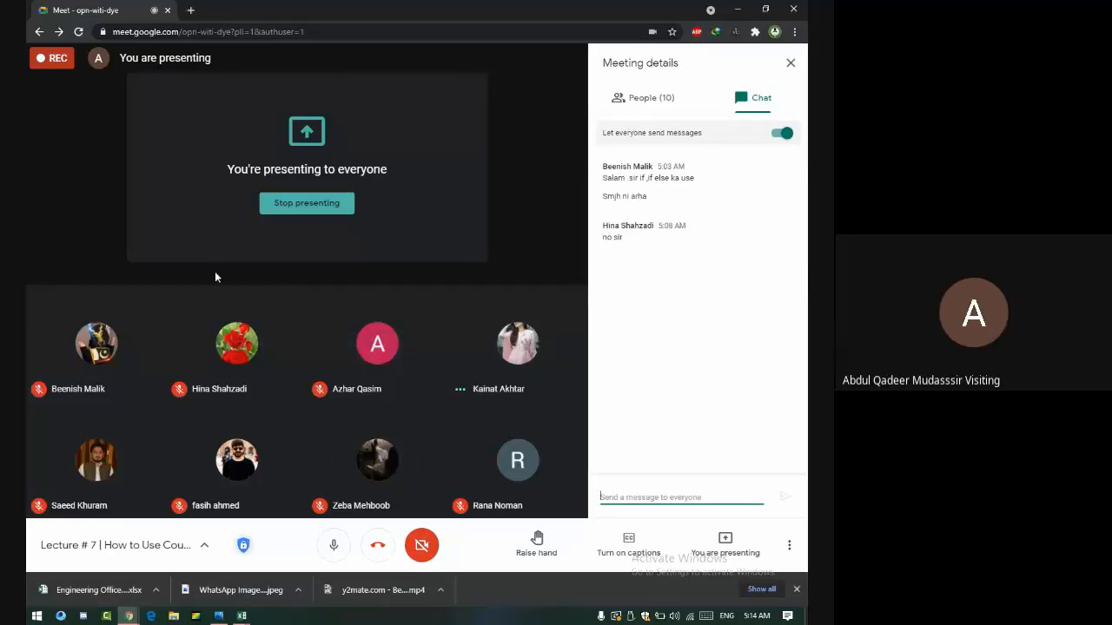
pyautogui.hotkey('alt', 'Tab')
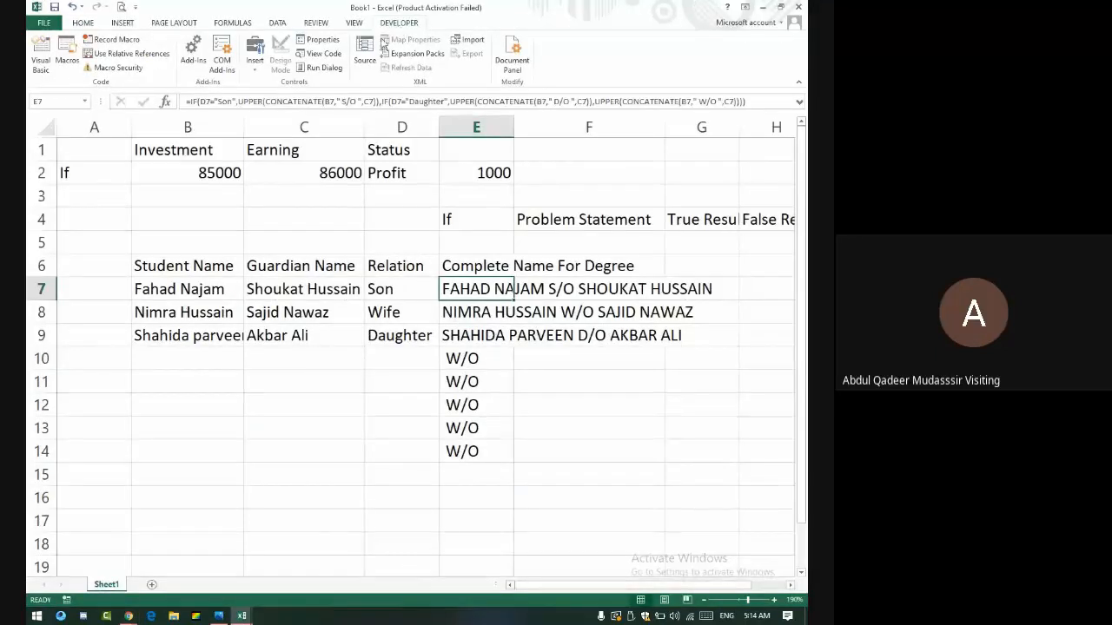
pyautogui.click(38, 55)
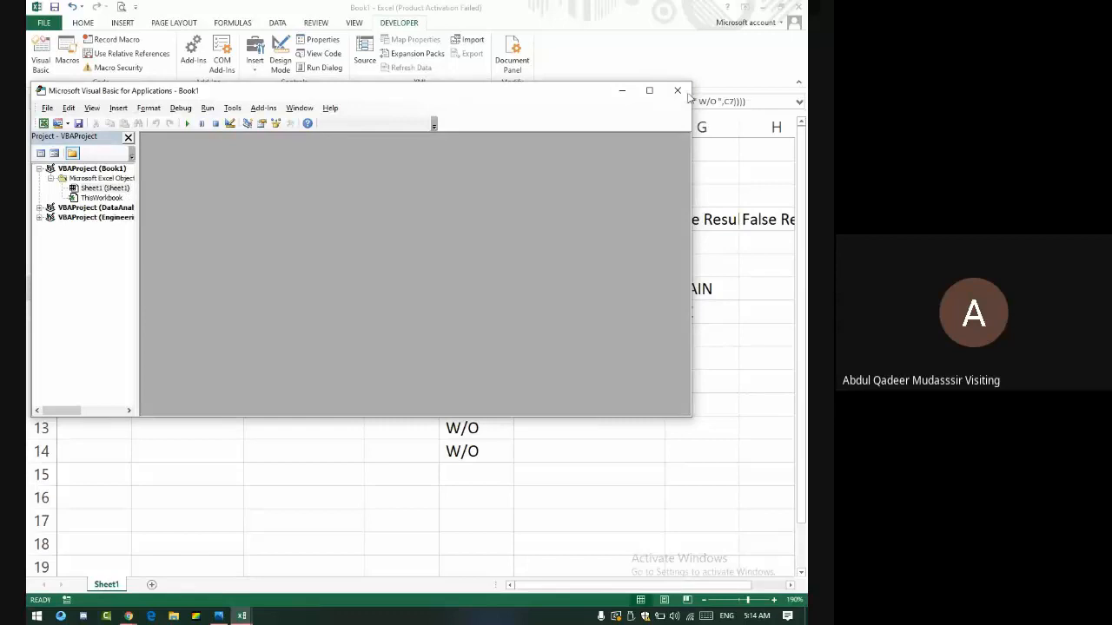
pyautogui.click(649, 91)
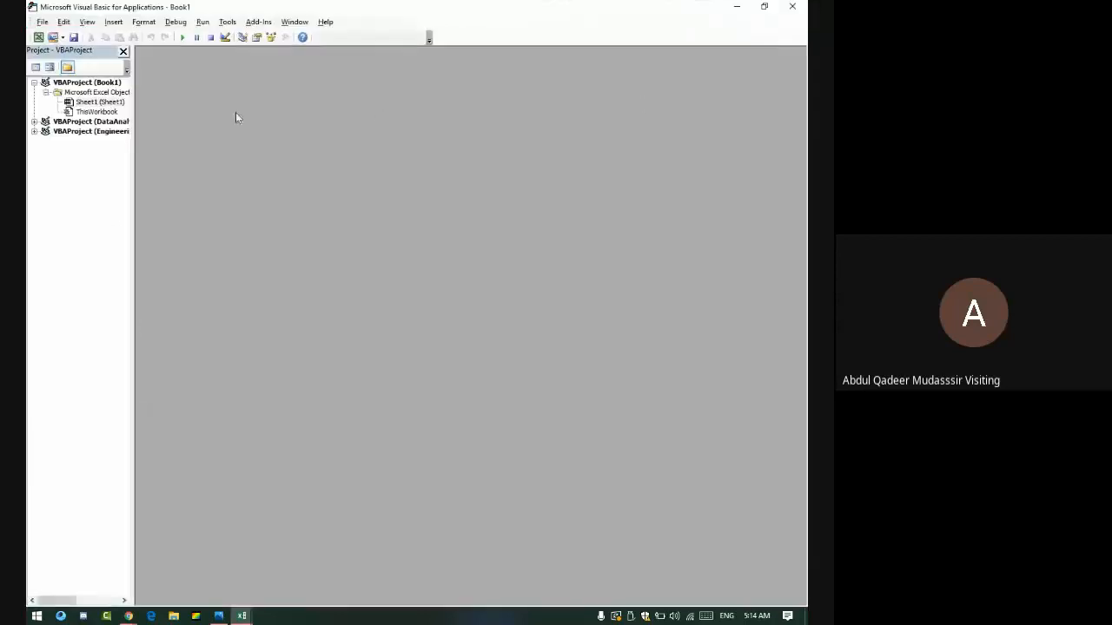
pyautogui.doubleClick(82, 122)
pyautogui.doubleClick(89, 131)
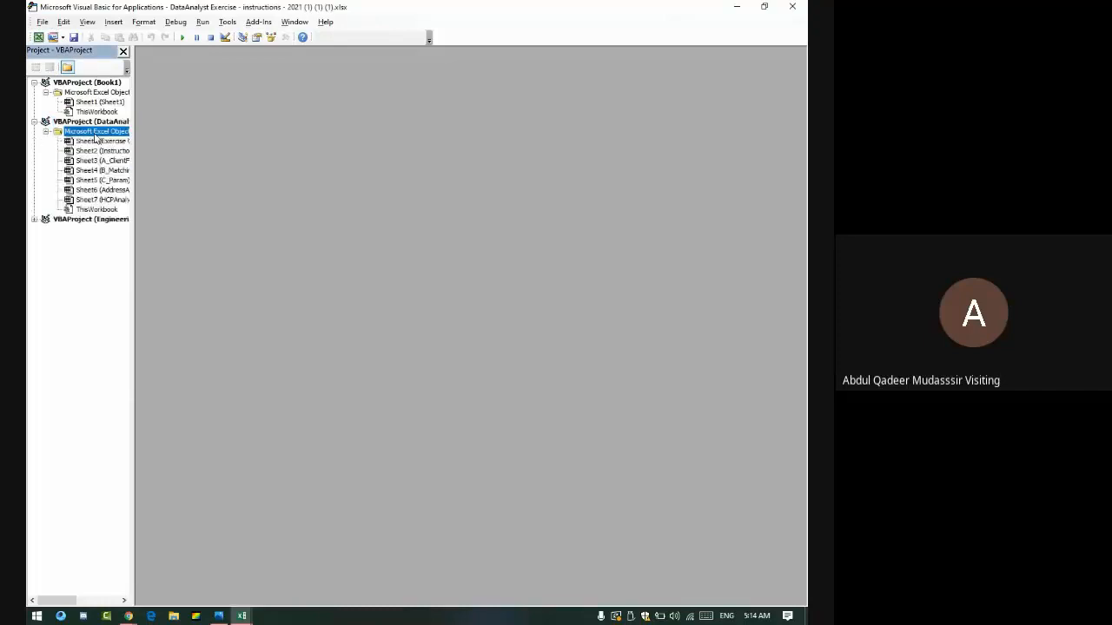
pyautogui.doubleClick(104, 142)
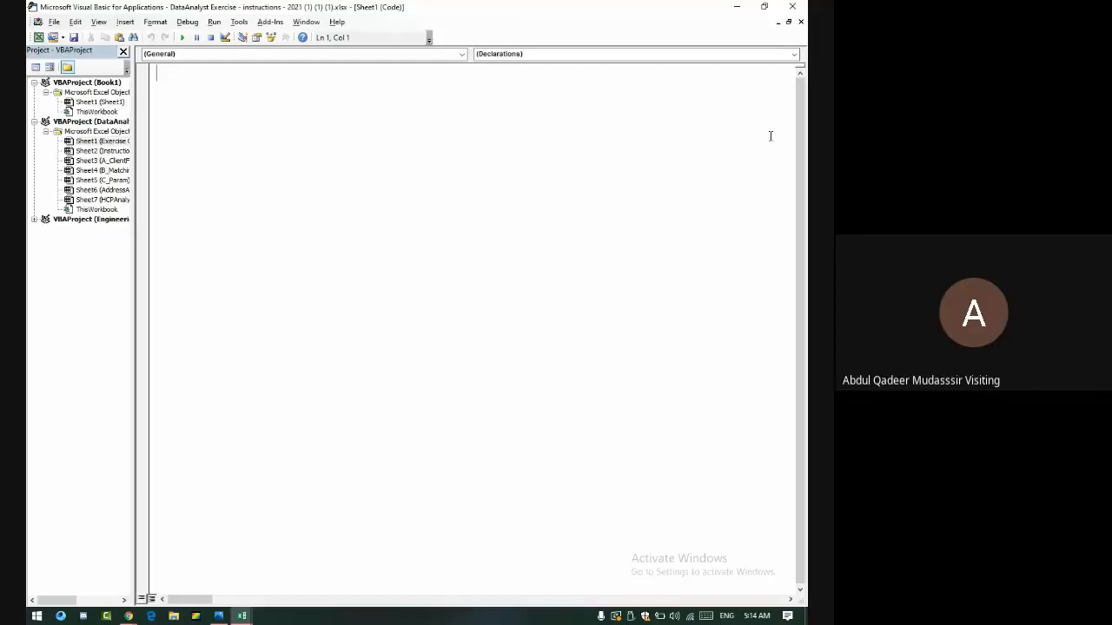
pyautogui.click(800, 22)
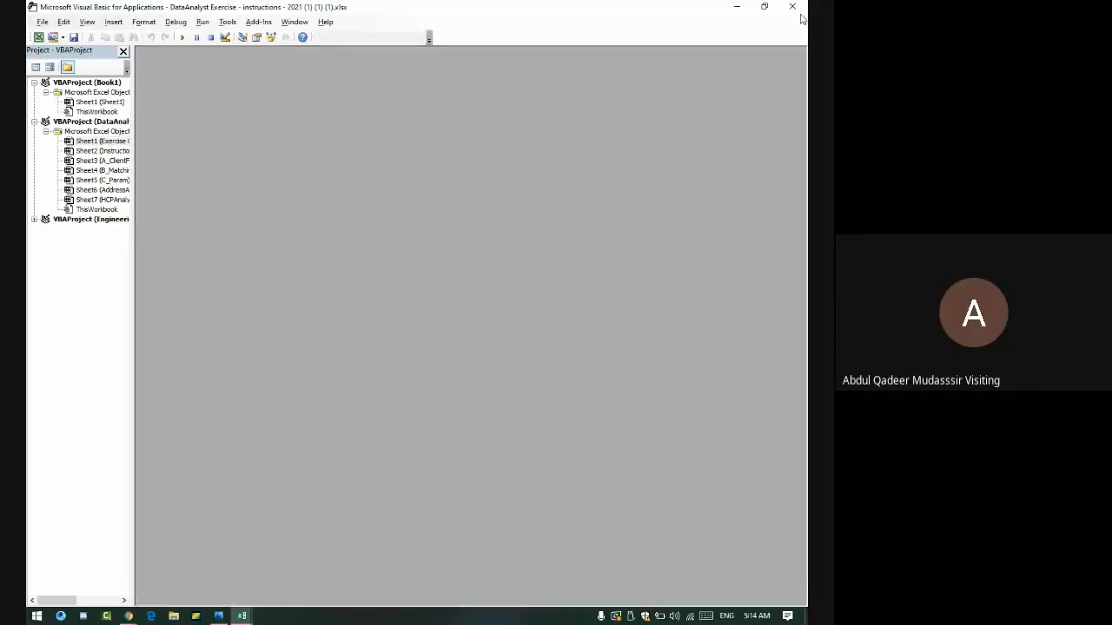
pyautogui.click(792, 7)
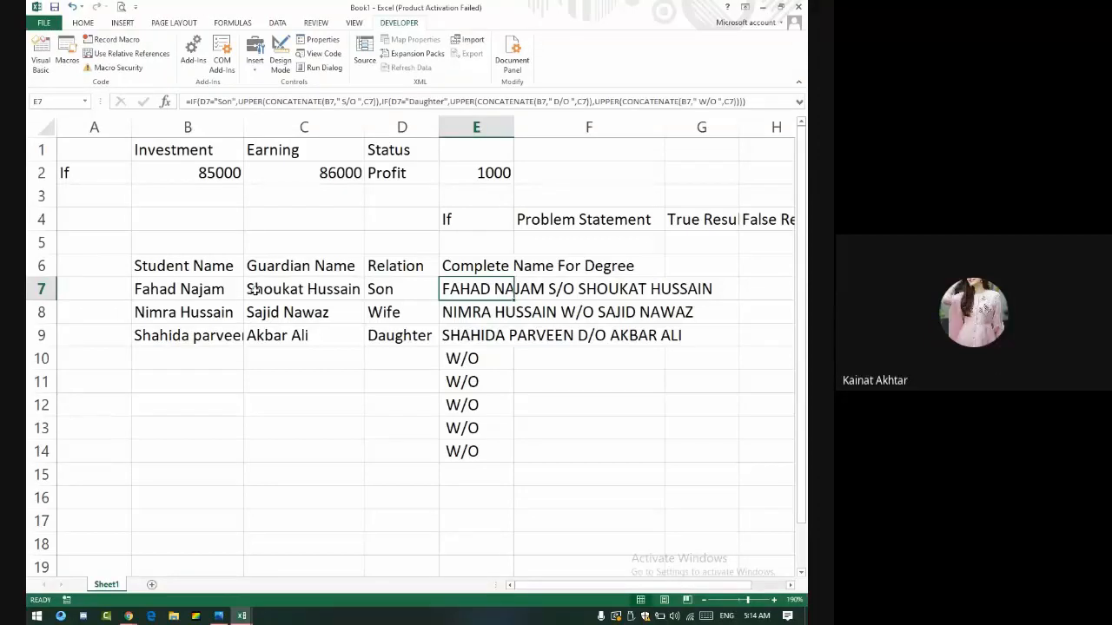
pyautogui.click(335, 102)
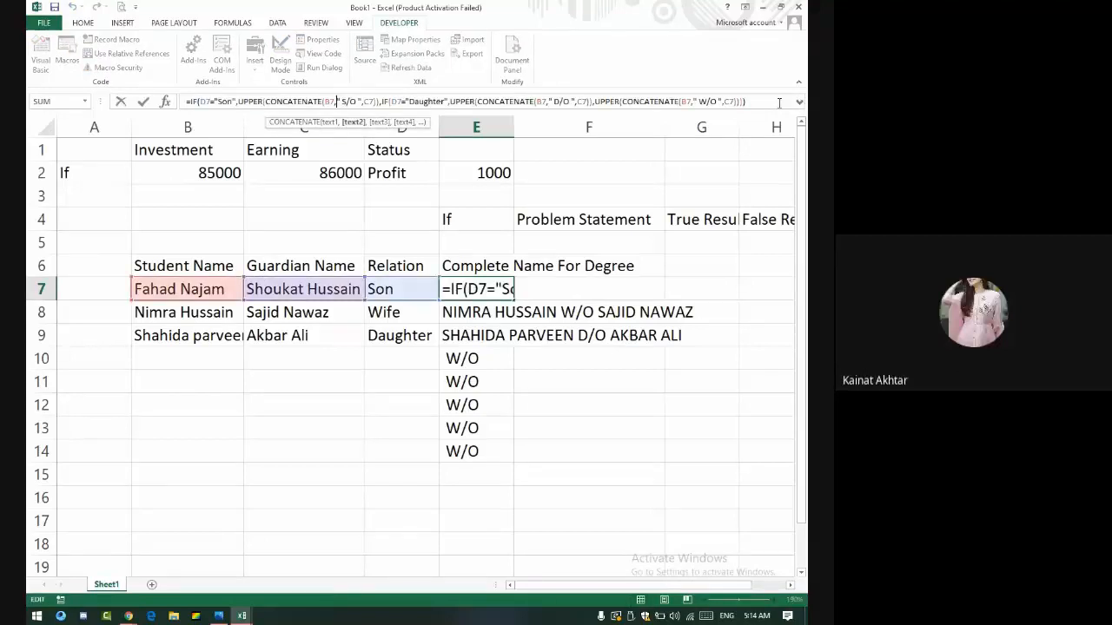
pyautogui.moveTo(757, 102); pyautogui.dragTo(129, 98)
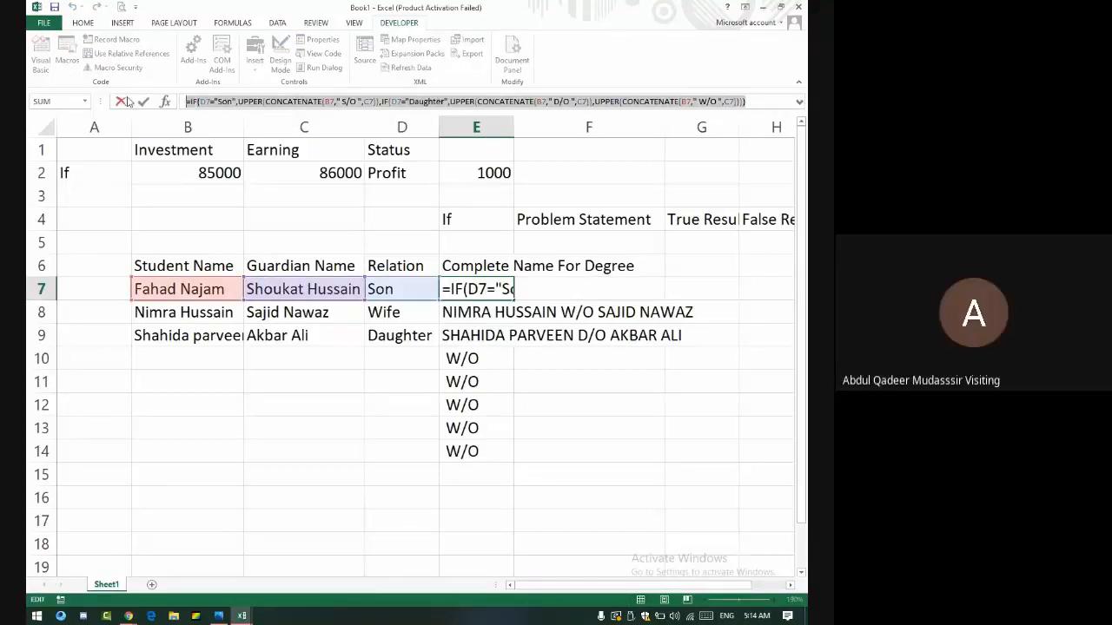
pyautogui.press('Return')
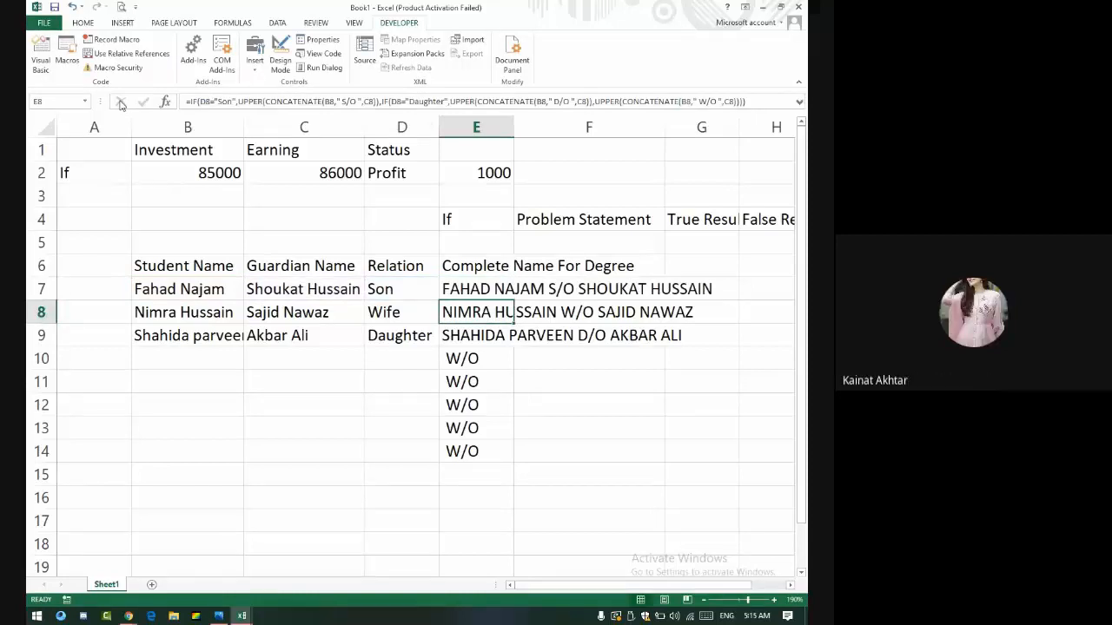
pyautogui.press('Down')
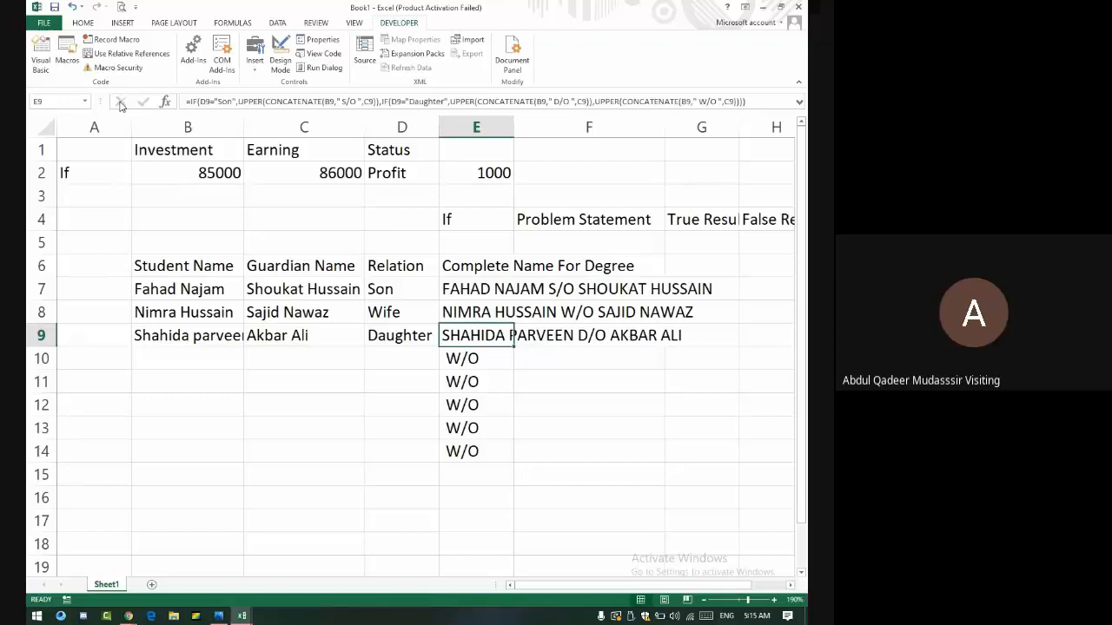
pyautogui.click(88, 145)
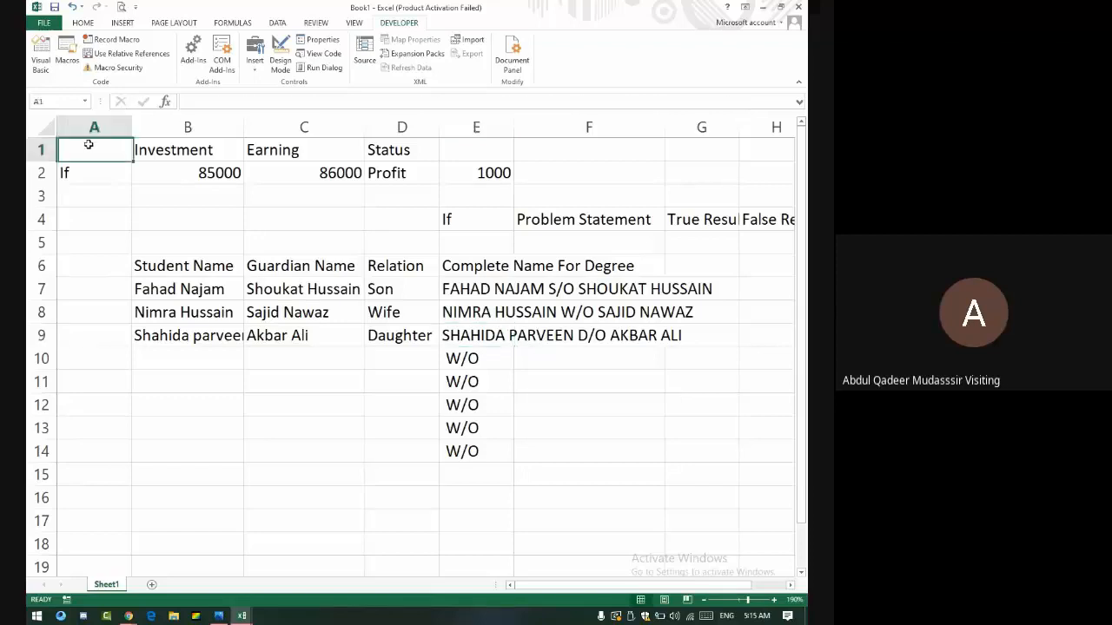
pyautogui.moveTo(126, 149); pyautogui.dragTo(577, 402)
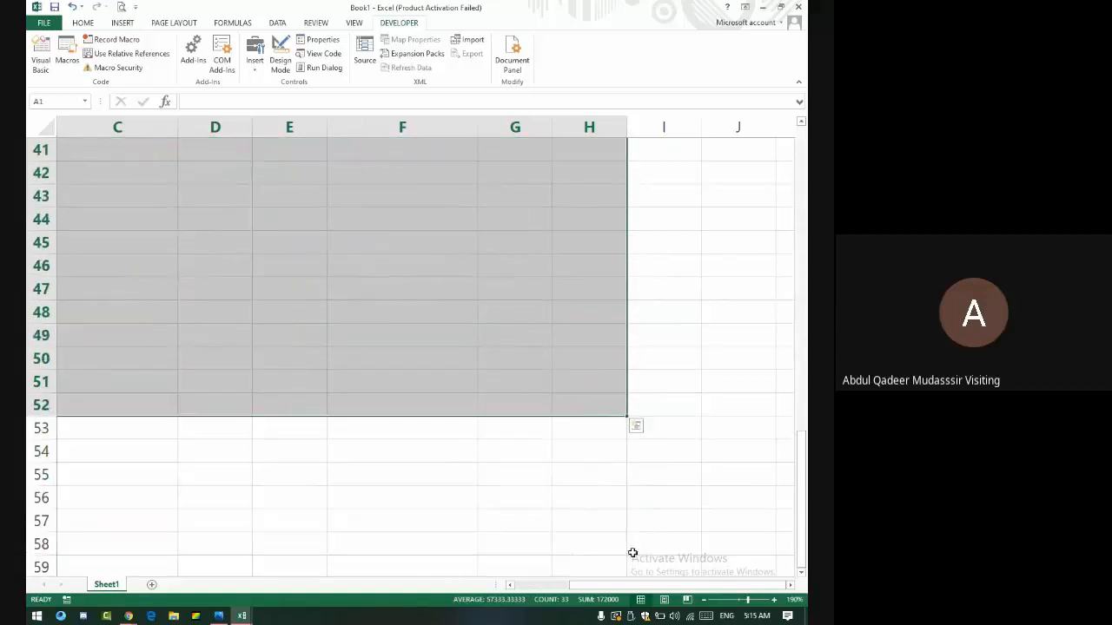
# - Select a range from A1 across to column H and down through row 10
pyautogui.moveTo(663, 589); pyautogui.dragTo(544, 594)
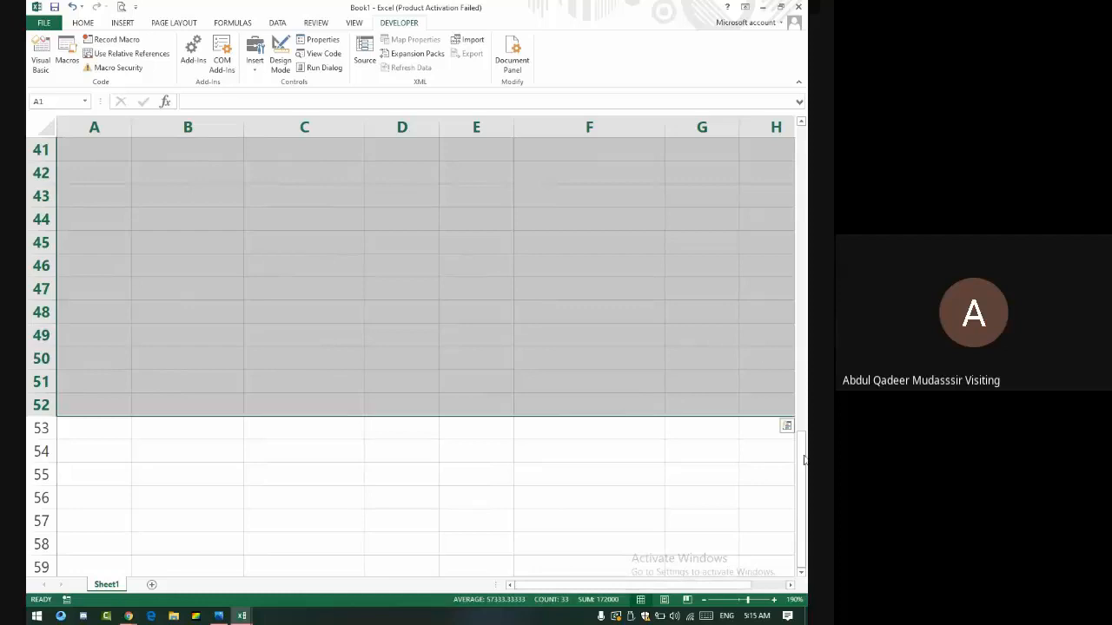
pyautogui.moveTo(796, 477); pyautogui.dragTo(797, 165)
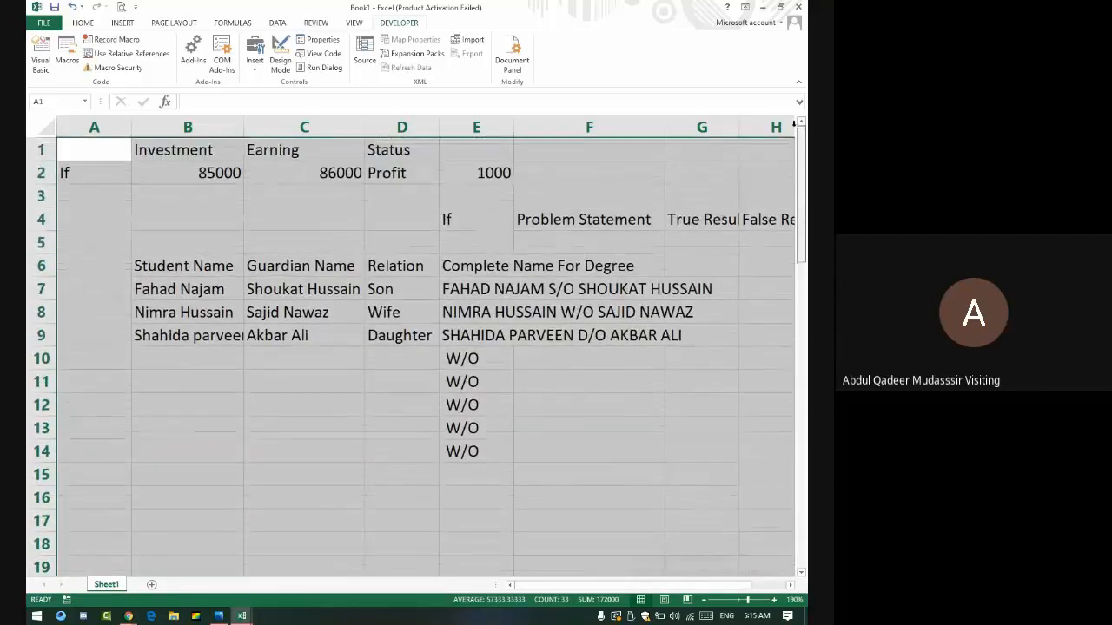
pyautogui.click(100, 152)
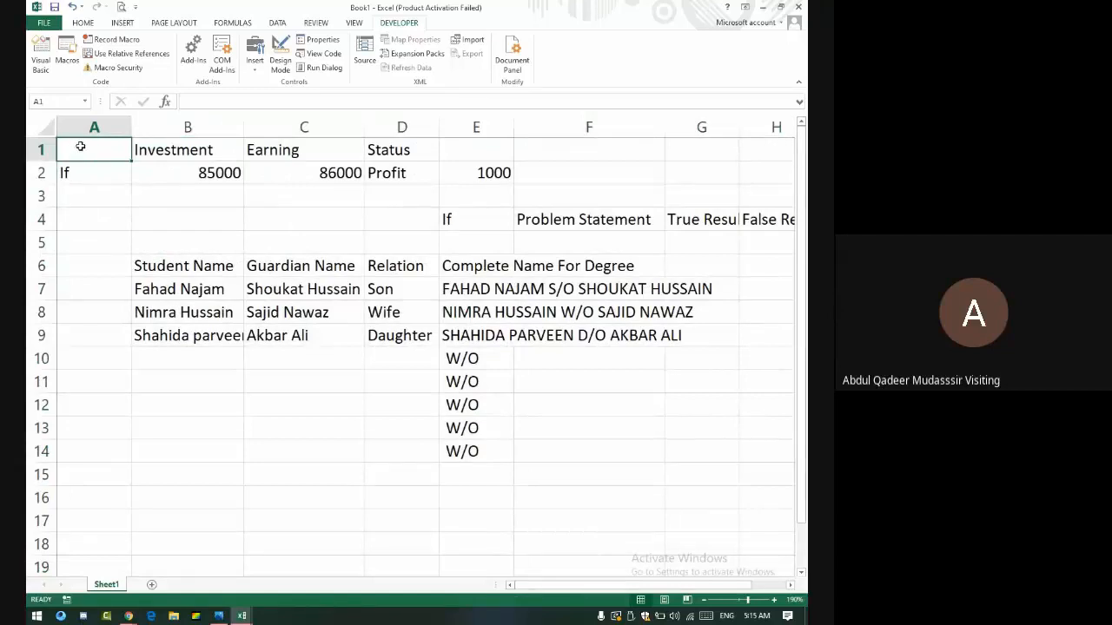
pyautogui.hotkey('shift', 'Right')
pyautogui.hotkey('shift', 'Right')
pyautogui.hotkey('shift', 'Right')
pyautogui.hotkey('shift', 'Right')
pyautogui.hotkey('shift', 'Right')
pyautogui.hotkey('shift', 'Right')
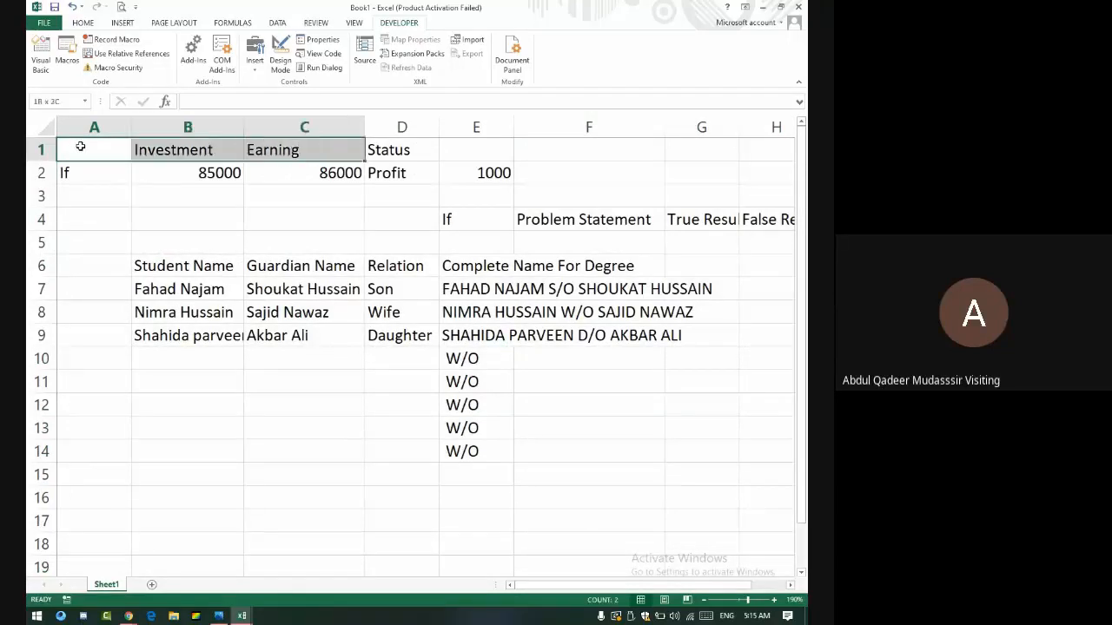
pyautogui.hotkey('shift', 'Right')
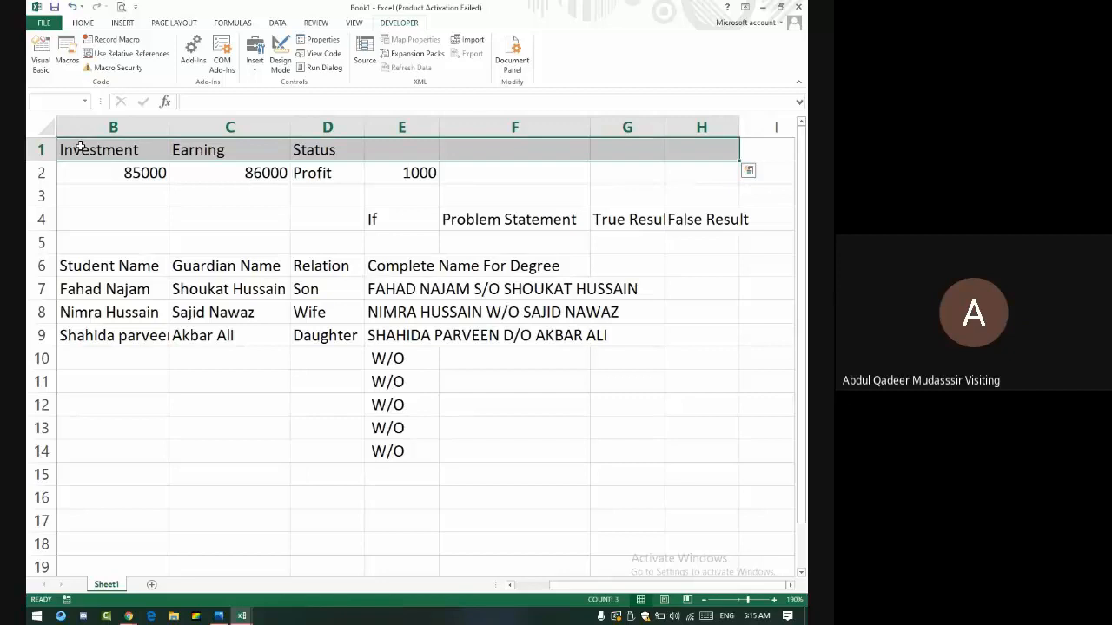
pyautogui.hotkey('shift', 'Down')
pyautogui.hotkey('shift', 'Down')
pyautogui.hotkey('shift', 'Down')
pyautogui.hotkey('shift', 'Down')
pyautogui.hotkey('shift', 'Down')
pyautogui.hotkey('shift', 'Down')
pyautogui.hotkey('shift', 'Down')
pyautogui.hotkey('shift', 'Down')
pyautogui.hotkey('shift', 'Down')
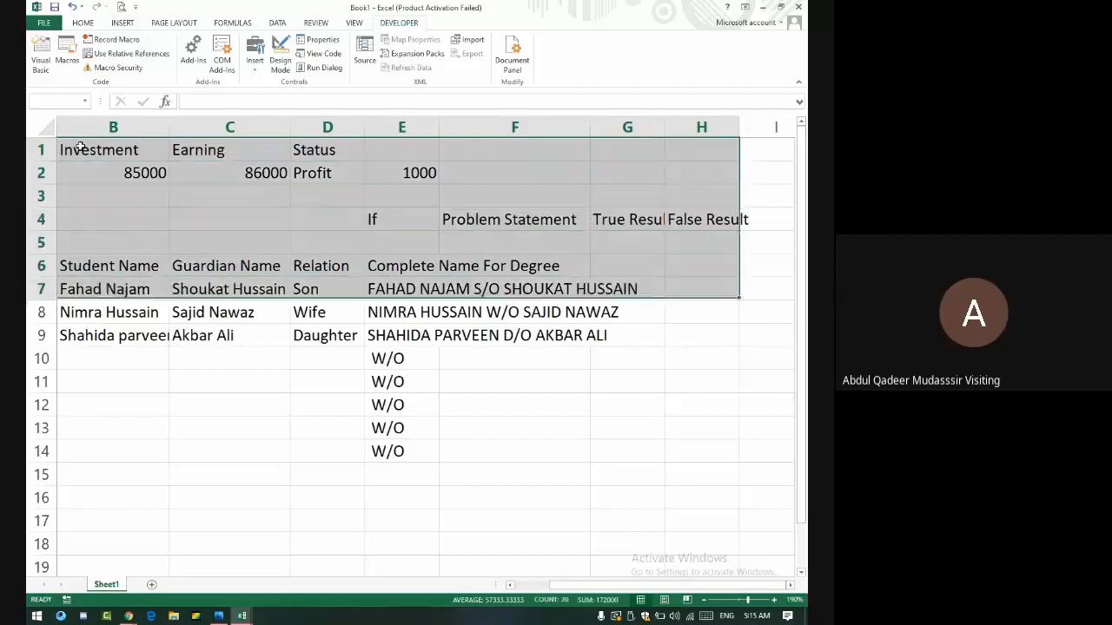
# - Admit the second waiting guest in Google Meet and come back to Excel
pyautogui.hotkey('alt', 'Tab')
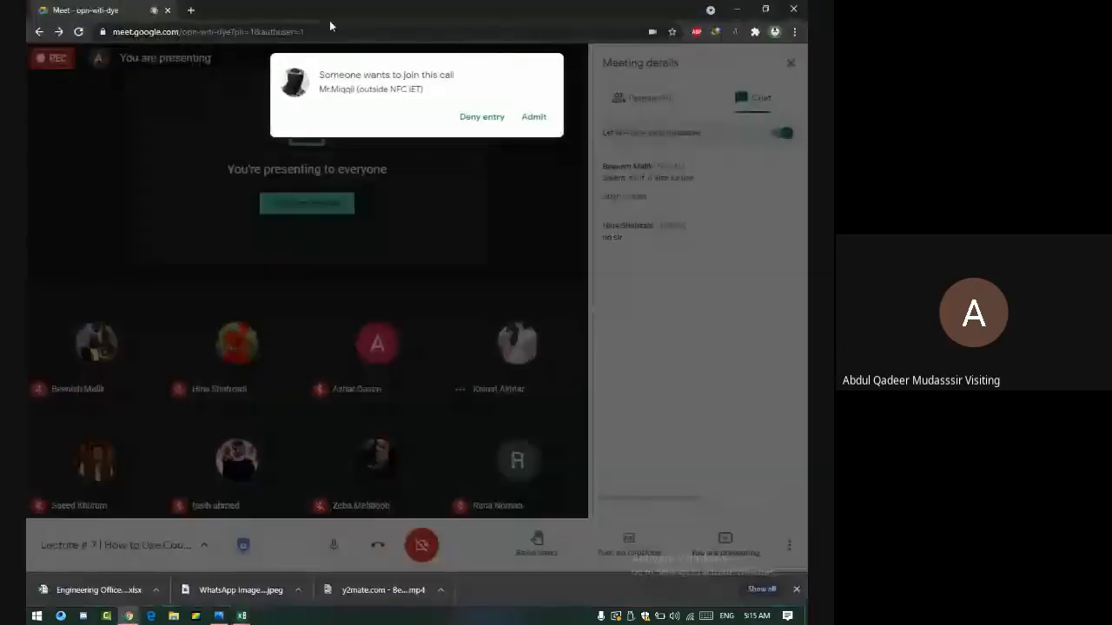
pyautogui.click(533, 116)
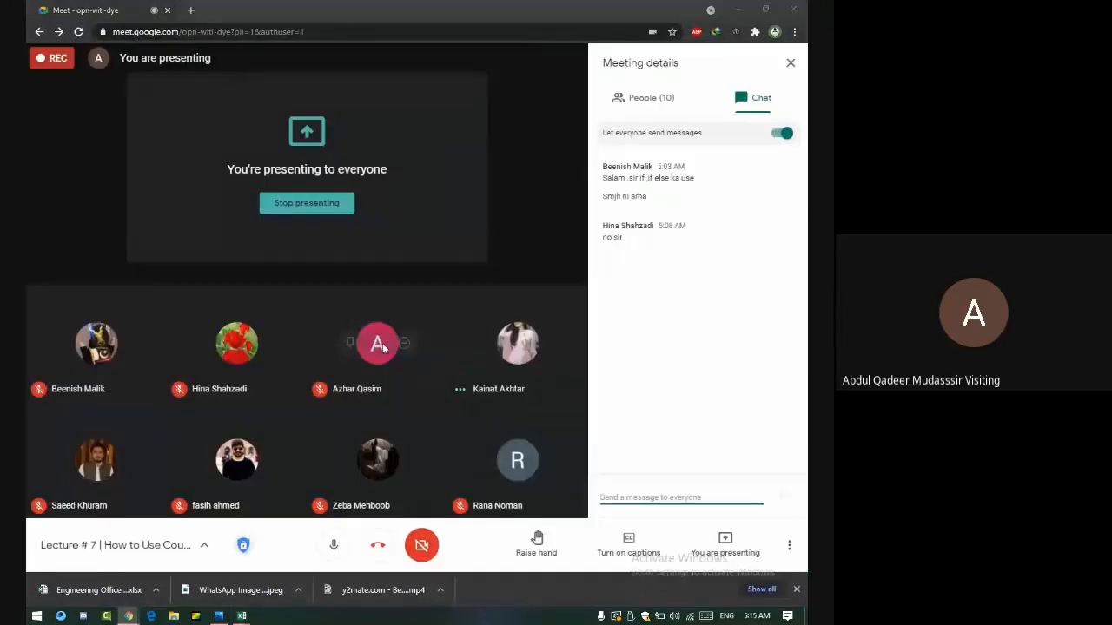
pyautogui.hotkey('alt', 'Tab')
# - Extend the selection down to row 30, then jump back to A1
pyautogui.hotkey('shift', 'Down')
pyautogui.hotkey('shift', 'Down')
pyautogui.hotkey('shift', 'Down')
pyautogui.hotkey('shift', 'Down')
pyautogui.hotkey('shift', 'Down')
pyautogui.hotkey('shift', 'Down')
pyautogui.hotkey('shift', 'Down')
pyautogui.hotkey('shift', 'Down')
pyautogui.hotkey('shift', 'Down')
pyautogui.hotkey('shift', 'Down')
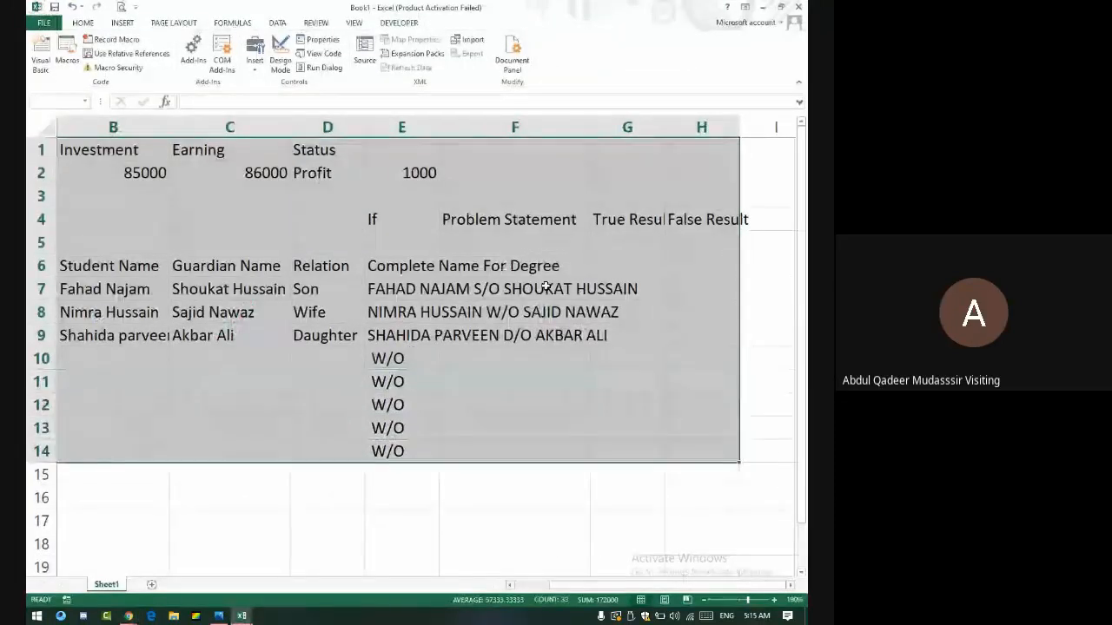
pyautogui.hotkey('shift', 'Down')
pyautogui.hotkey('shift', 'Down')
pyautogui.hotkey('shift', 'Down')
pyautogui.hotkey('shift', 'Down')
pyautogui.hotkey('shift', 'Down')
pyautogui.hotkey('shift', 'Down')
pyautogui.hotkey('shift', 'Down')
pyautogui.hotkey('shift', 'Down')
pyautogui.hotkey('shift', 'Down')
pyautogui.hotkey('shift', 'Down')
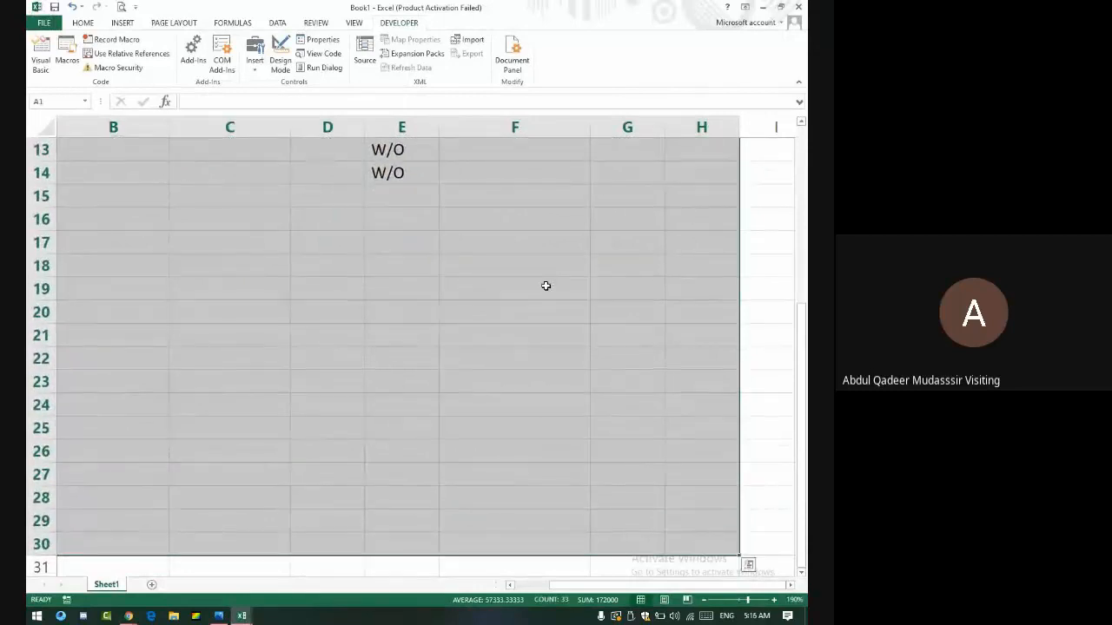
pyautogui.hotkey('ctrl', 'Home')
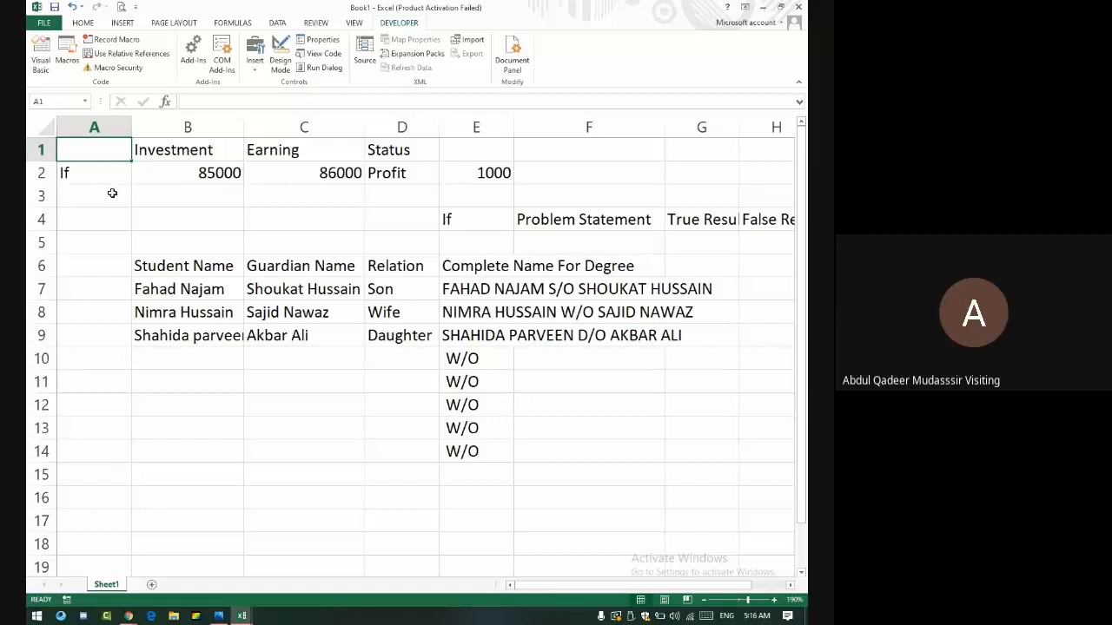
pyautogui.click(102, 120)
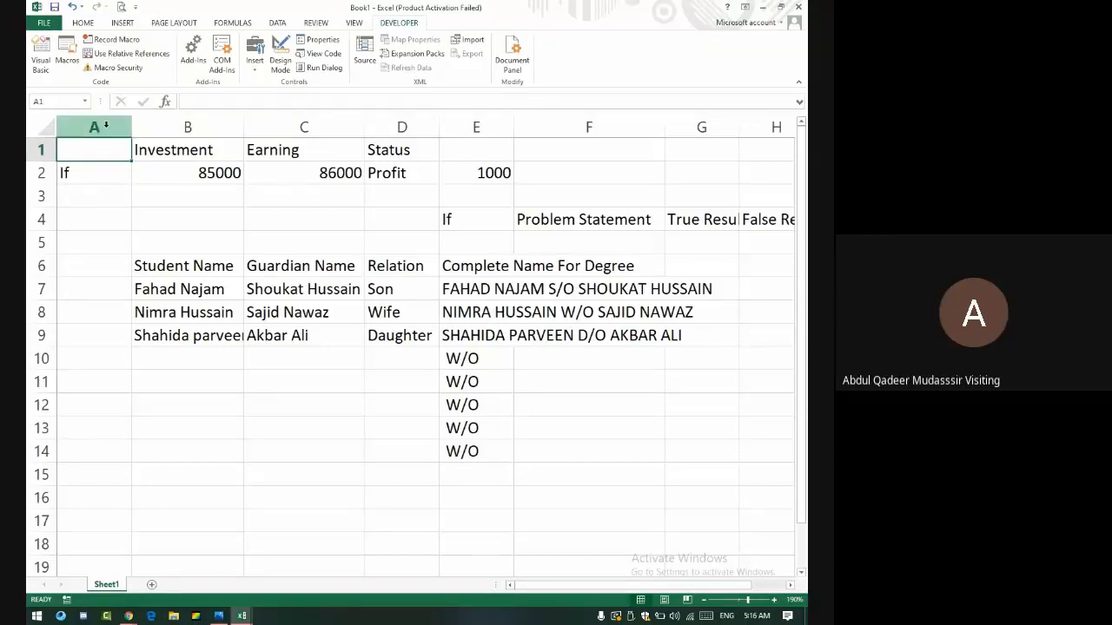
pyautogui.moveTo(102, 126)
pyautogui.mouseDown()
pyautogui.moveTo(523, 148)
pyautogui.moveTo(655, 179)
pyautogui.moveTo(771, 187)
pyautogui.mouseUp()
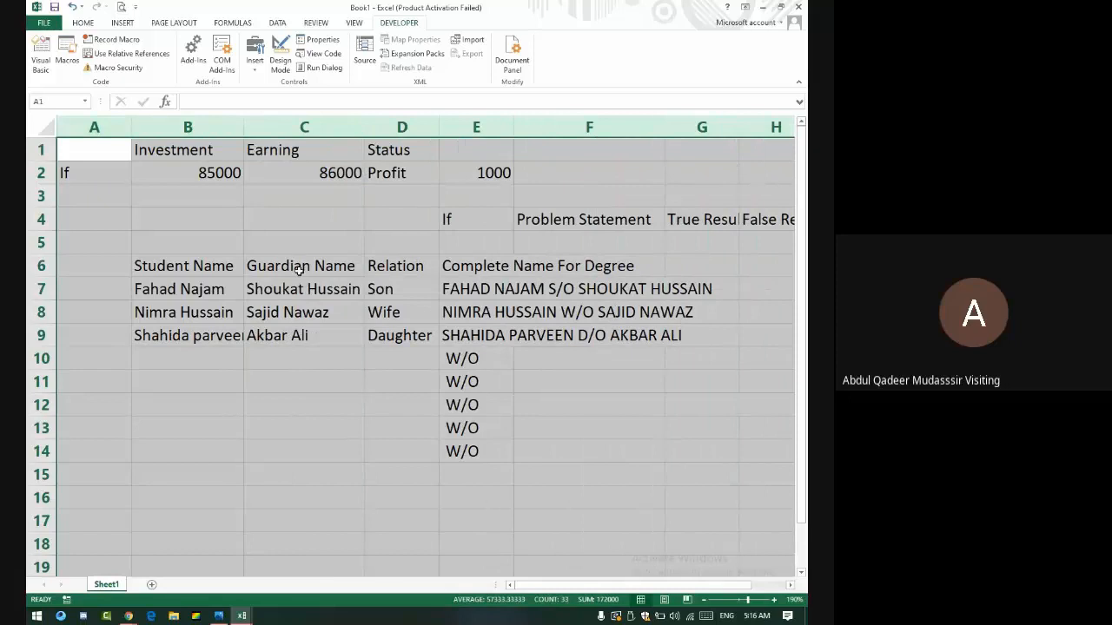
pyautogui.scroll(-6, 300, 271)
pyautogui.scroll(6, 304, 266)
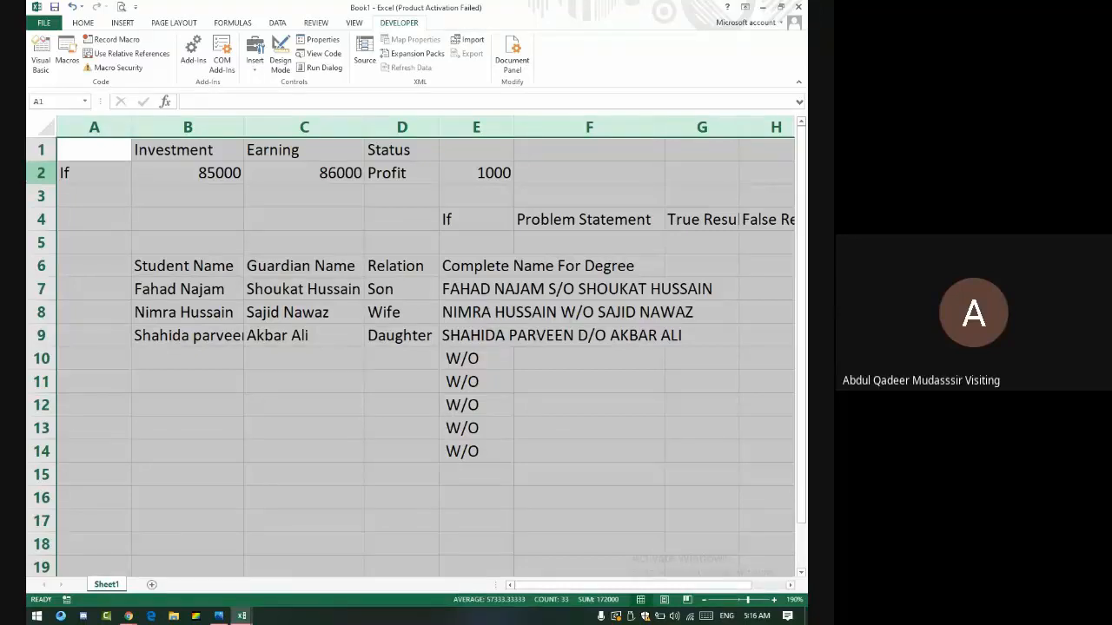
pyautogui.click(102, 129)
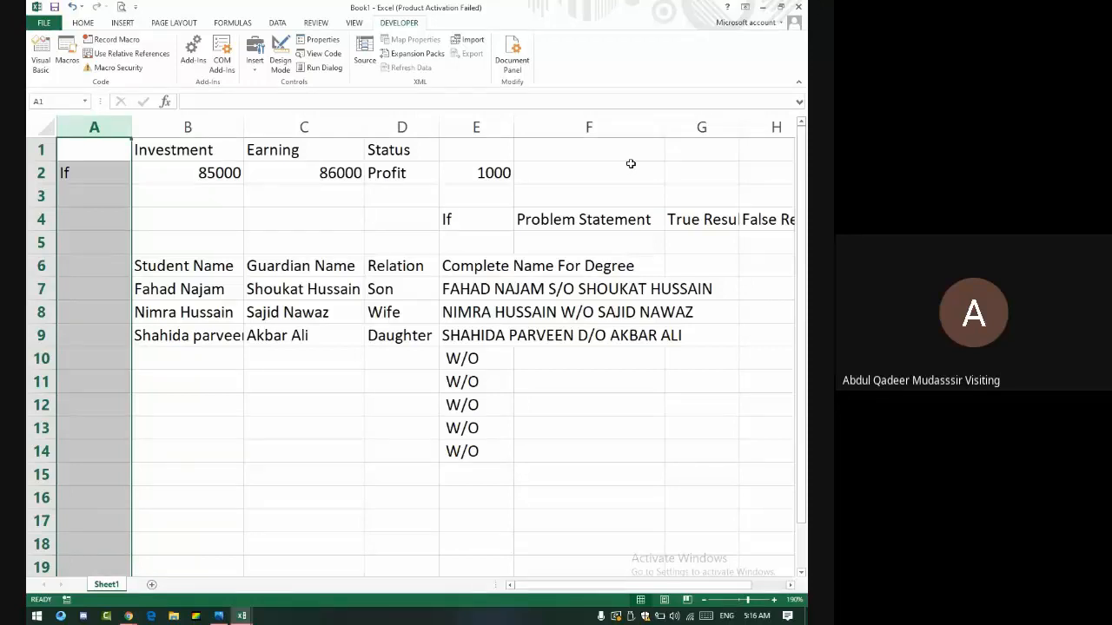
# - Enter the heading Investment in cell A1
pyautogui.click(90, 146)
pyautogui.write('Inv')
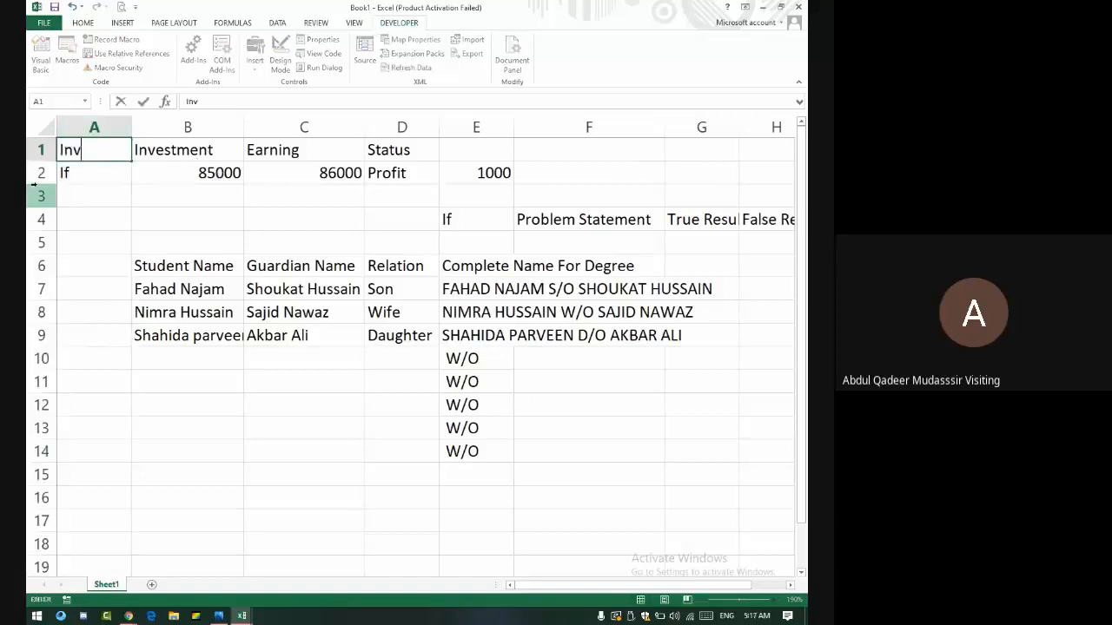
pyautogui.write('estment')
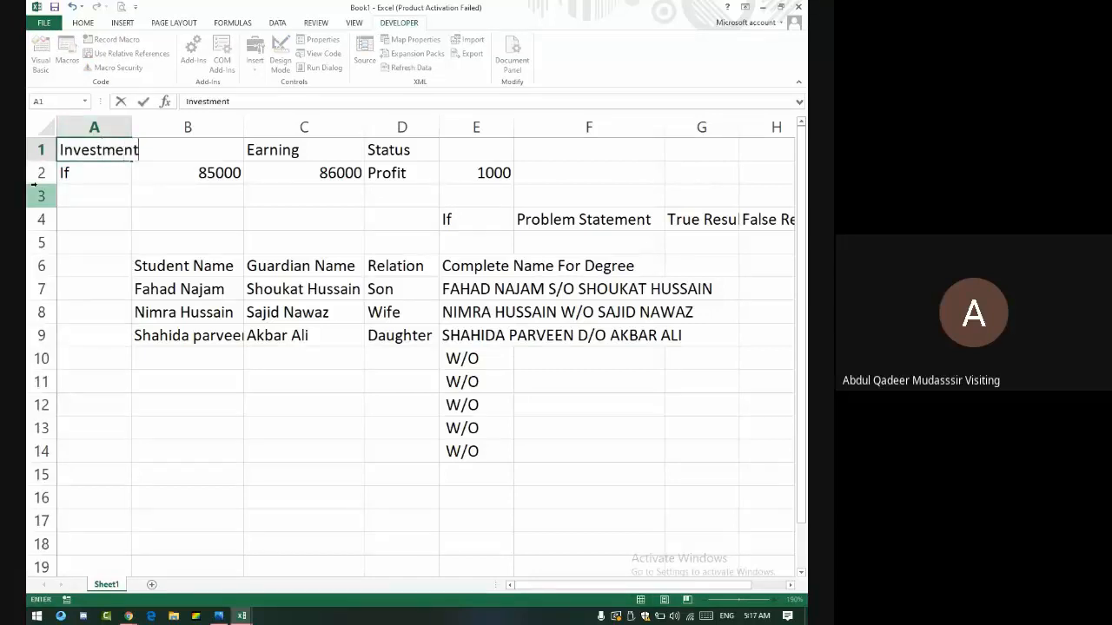
pyautogui.click(182, 210)
# - Fill Investment across row 1, then undo the fill to keep Earning and Status
pyautogui.click(97, 146)
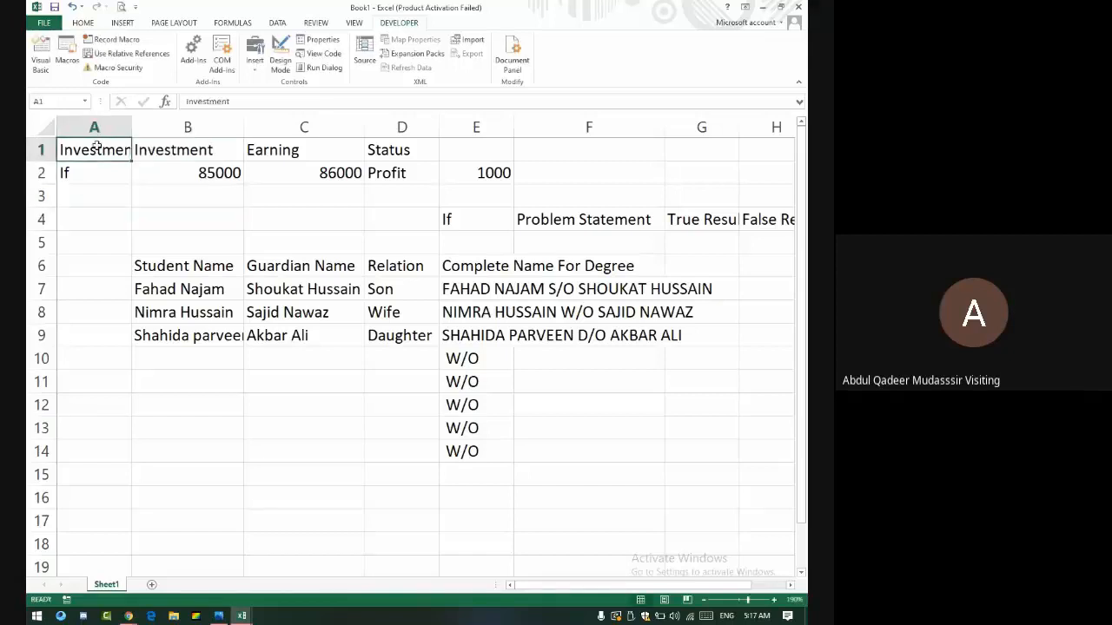
pyautogui.moveTo(98, 148); pyautogui.dragTo(791, 263)
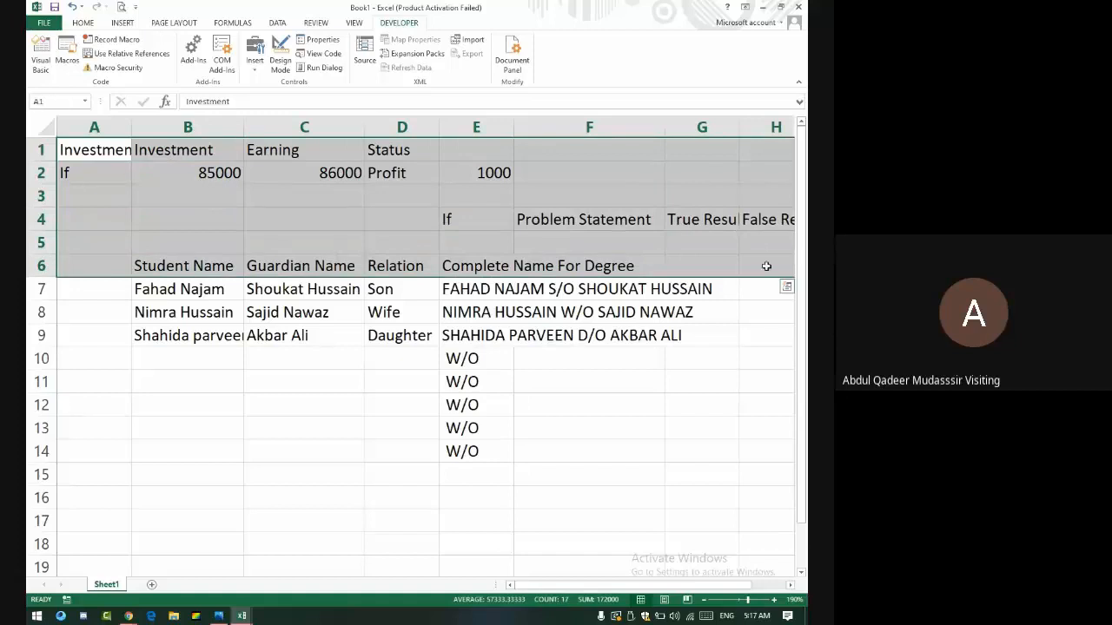
pyautogui.click(128, 150)
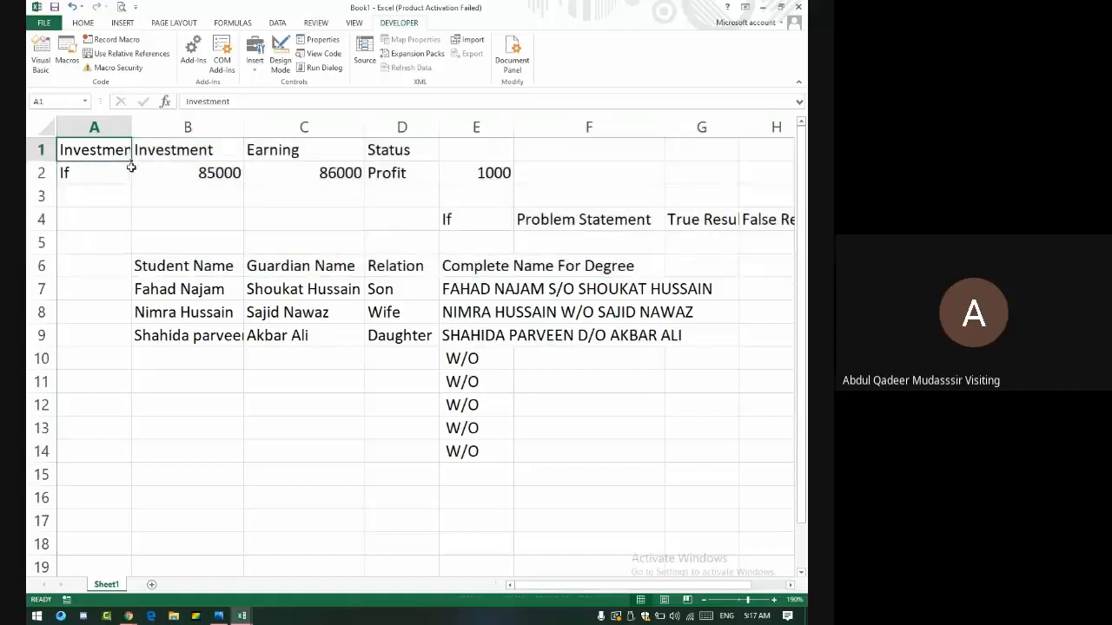
pyautogui.moveTo(132, 161); pyautogui.dragTo(775, 162)
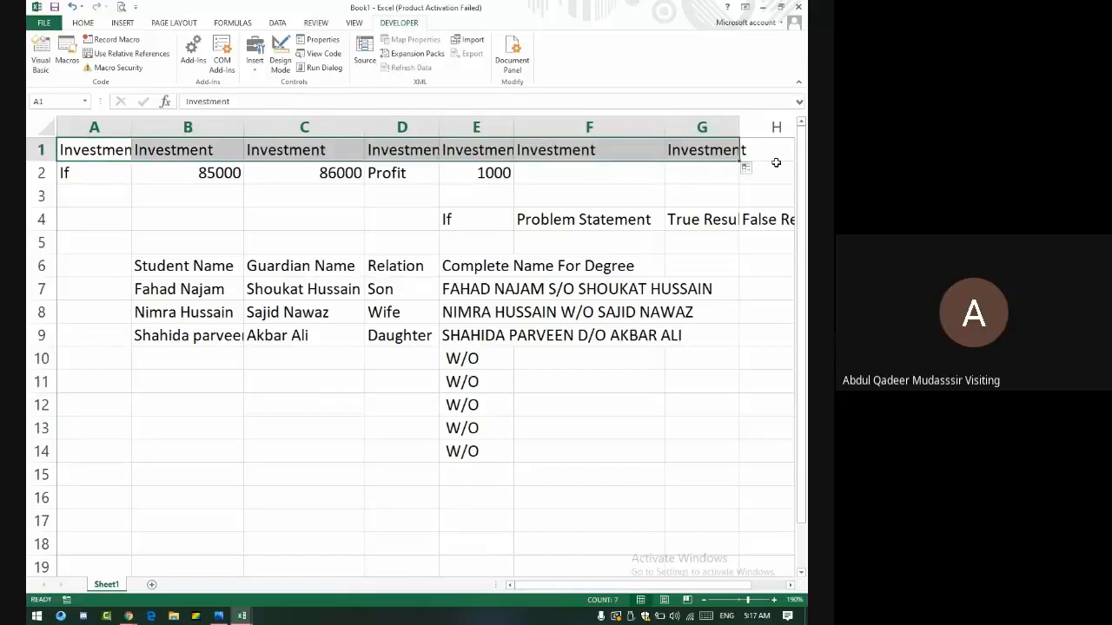
pyautogui.hotkey('ctrl', 'z')
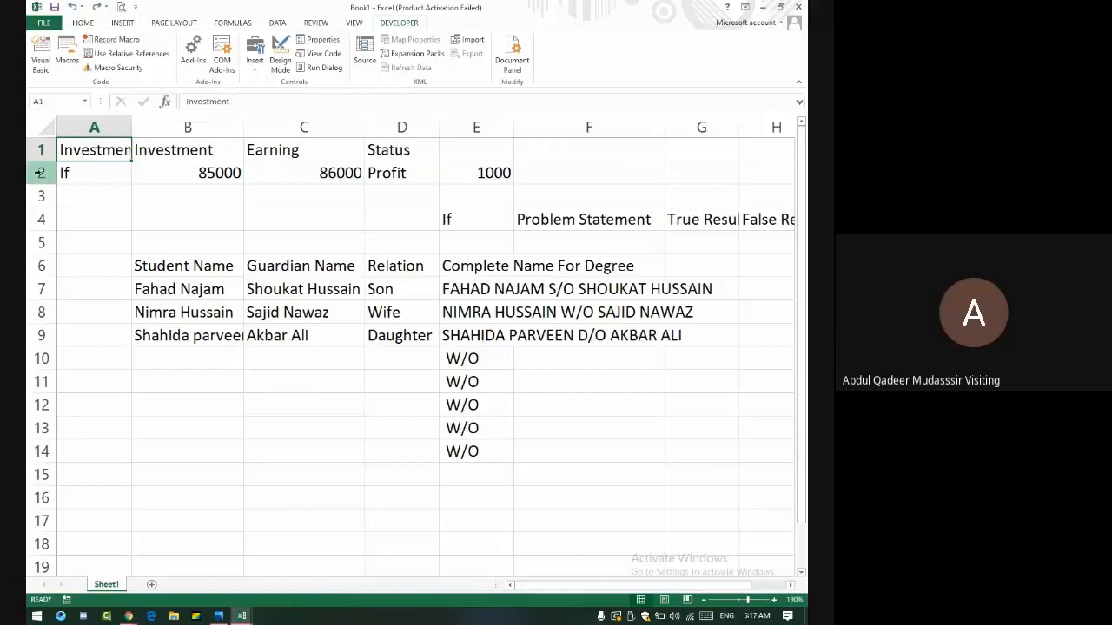
# - Fill the Complete Name For Degree formula from E7 down to E15, check E8, then switch to Meet
pyautogui.click(474, 292)
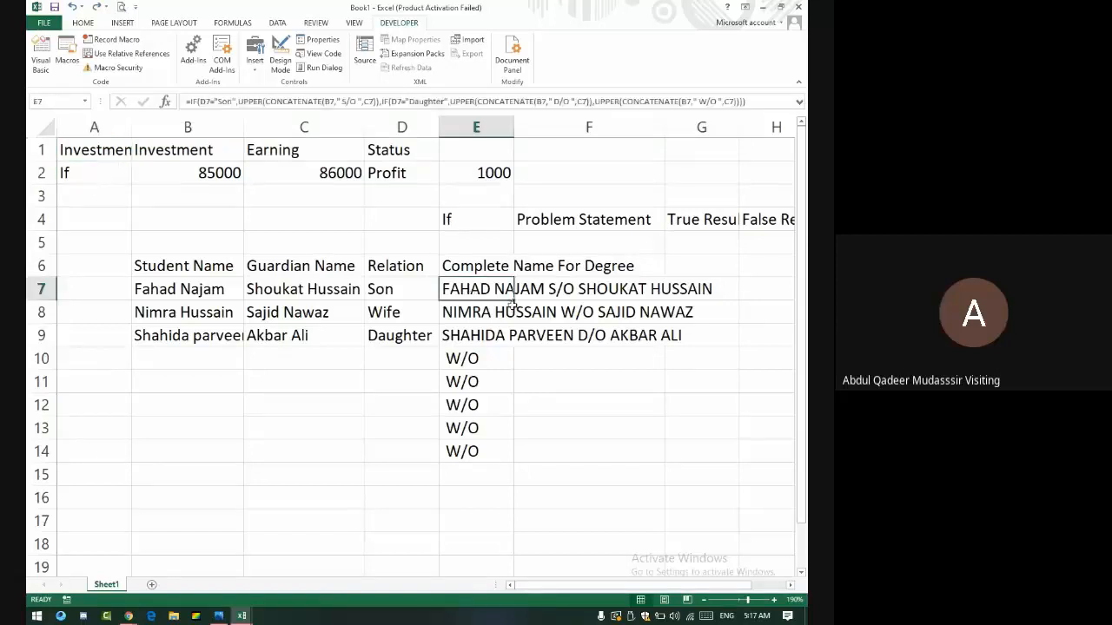
pyautogui.moveTo(513, 301); pyautogui.dragTo(531, 489)
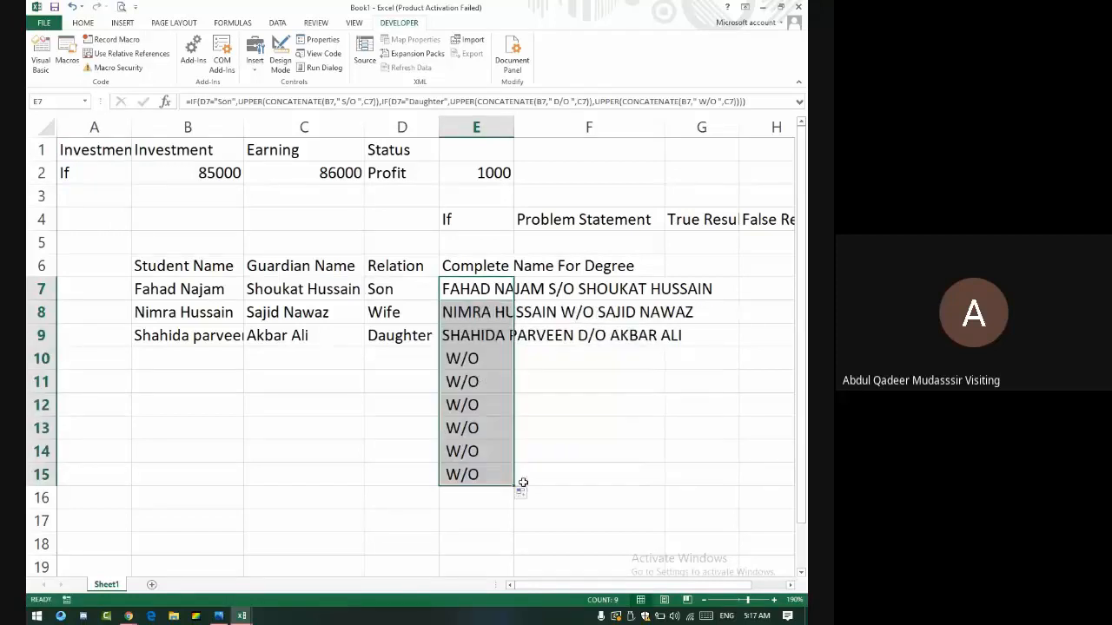
pyautogui.click(487, 312)
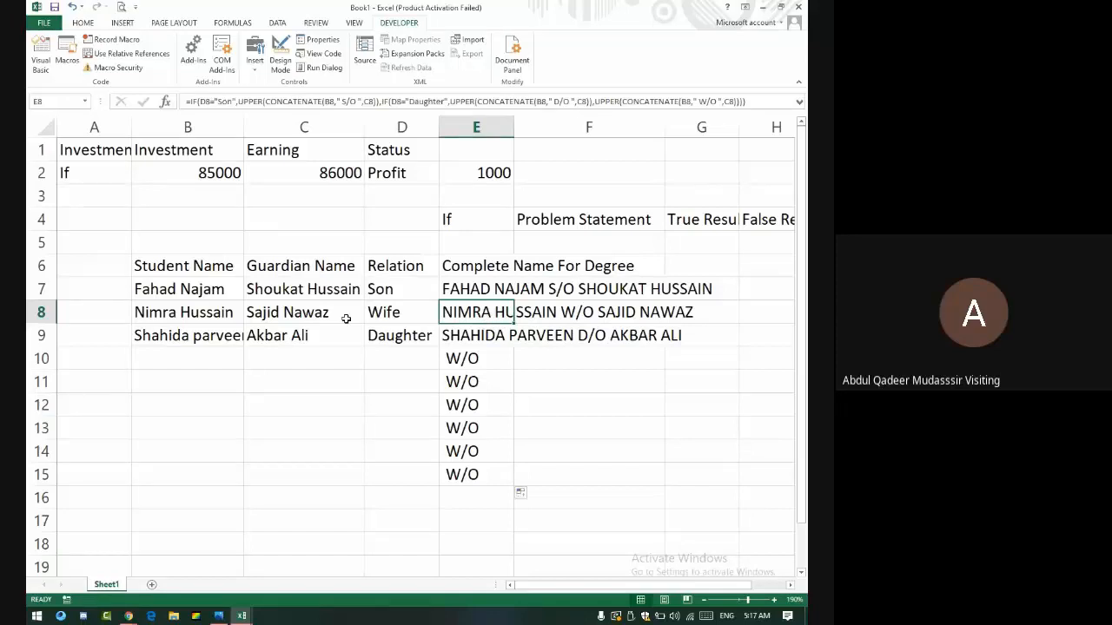
pyautogui.hotkey('alt', 'Tab')
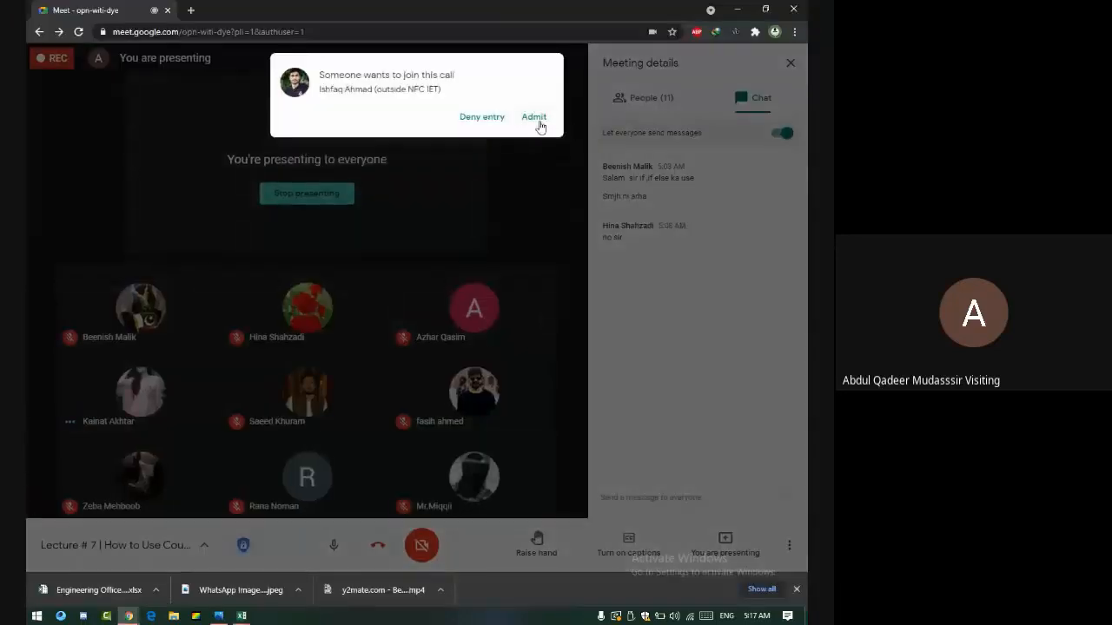
# - Admit both waiting people into the Meet call, then return to the Excel sheet
pyautogui.click(534, 117)
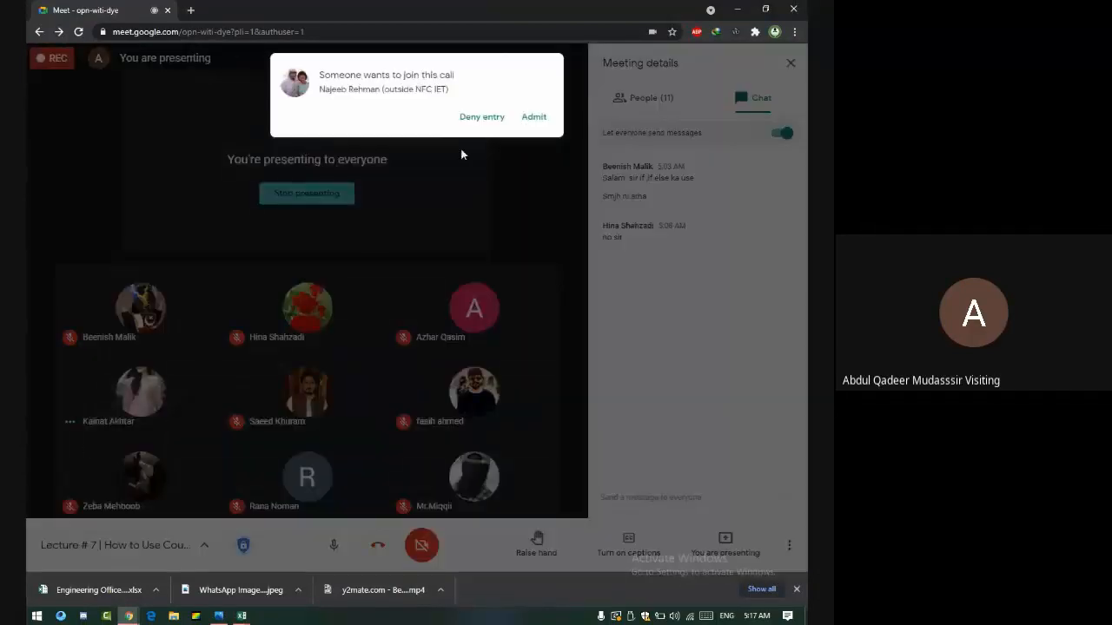
pyautogui.click(549, 118)
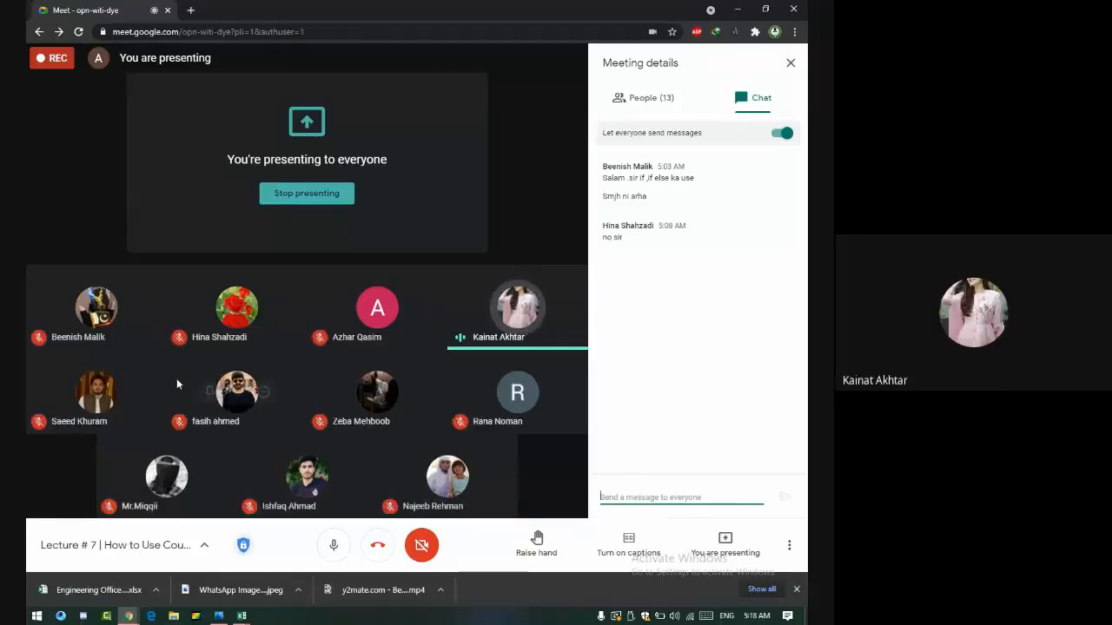
pyautogui.hotkey('alt', 'Tab')
pyautogui.click(261, 422)
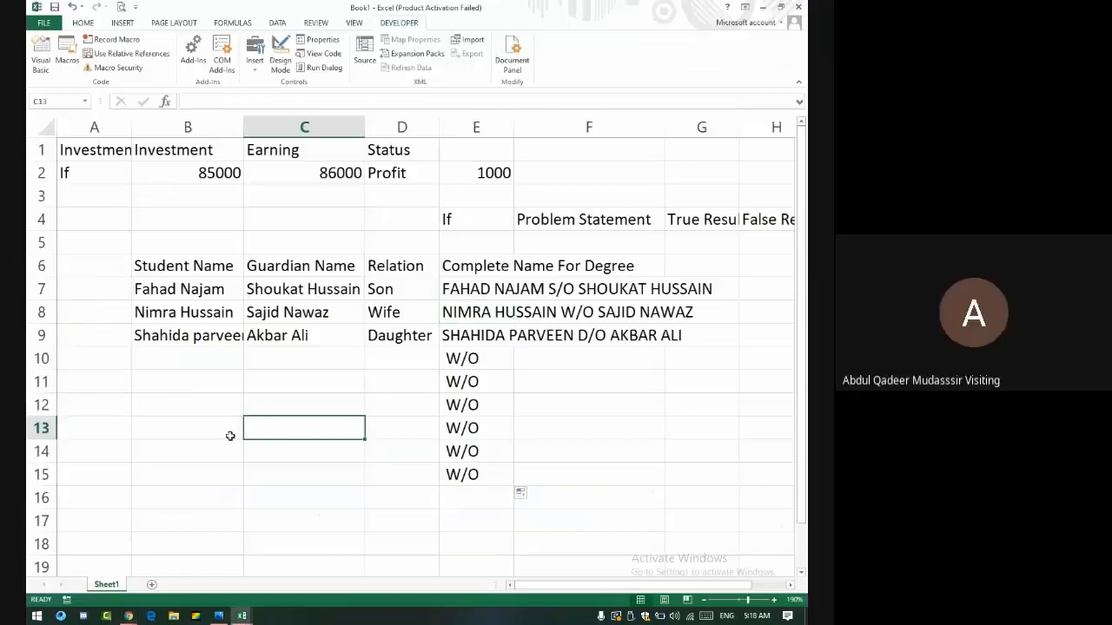
pyautogui.scroll(-8, 238, 347)
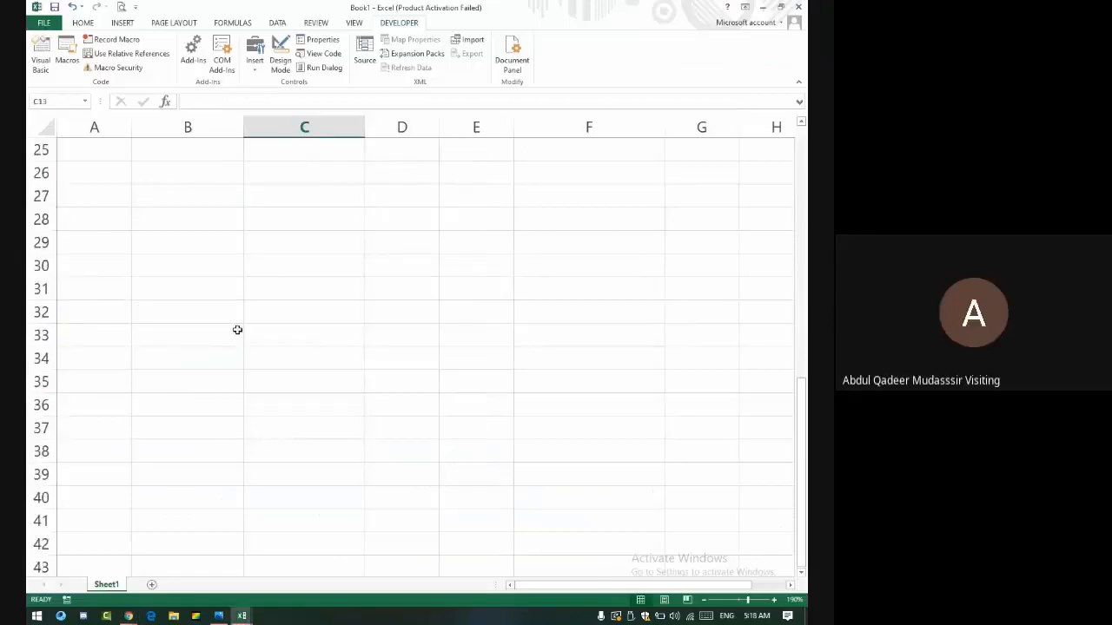
pyautogui.click(233, 290)
pyautogui.write('Vl')
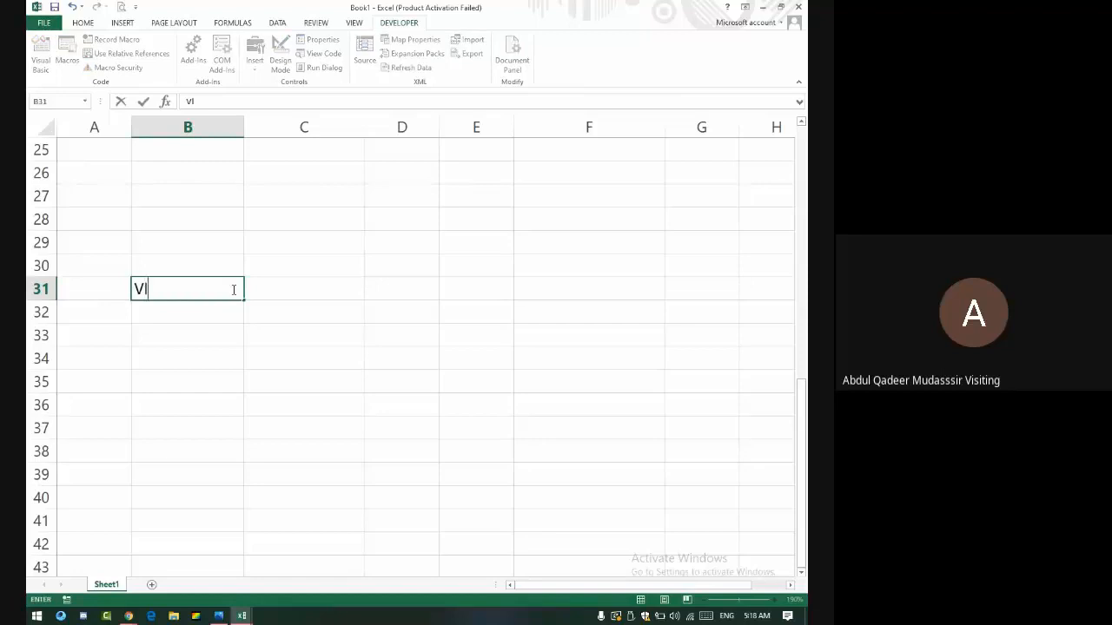
pyautogui.write('ookup')
pyautogui.press('Return')
pyautogui.click(233, 289)
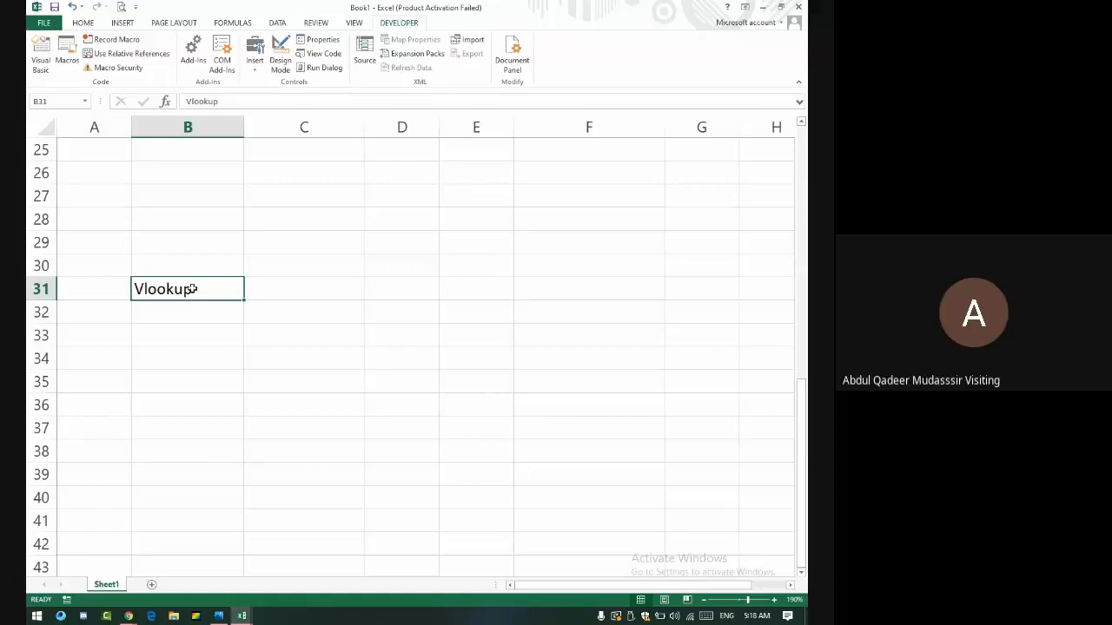
pyautogui.press('Delete')
pyautogui.press('Up')
pyautogui.press('Up')
pyautogui.press('Up')
pyautogui.press('Up')
pyautogui.press('Up')
pyautogui.press('Up')
pyautogui.press('Up')
pyautogui.press('Up')
pyautogui.press('Up')
pyautogui.press('Up')
pyautogui.press('Up')
pyautogui.press('Up')
pyautogui.press('Up')
pyautogui.press('Up')
pyautogui.press('Up')
pyautogui.press('Up')
pyautogui.press('Up')
pyautogui.press('Up')
pyautogui.press('Up')
pyautogui.press('Up')
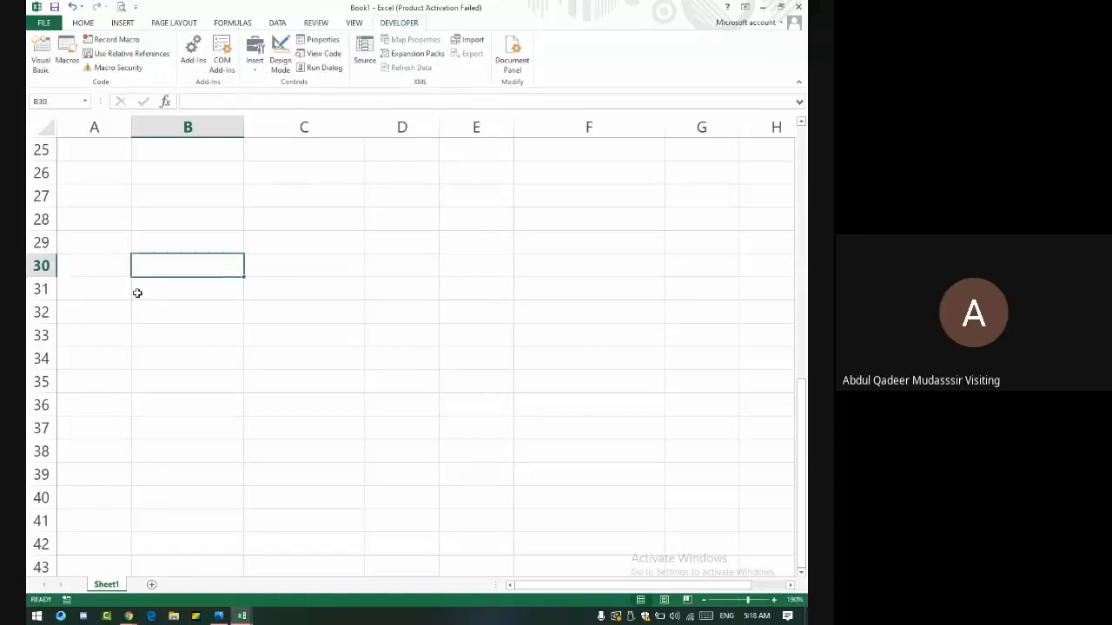
pyautogui.press('Up')
pyautogui.press('Up')
pyautogui.press('Up')
pyautogui.press('Up')
pyautogui.press('Up')
pyautogui.press('Up')
pyautogui.press('Up')
pyautogui.press('Up')
pyautogui.press('Up')
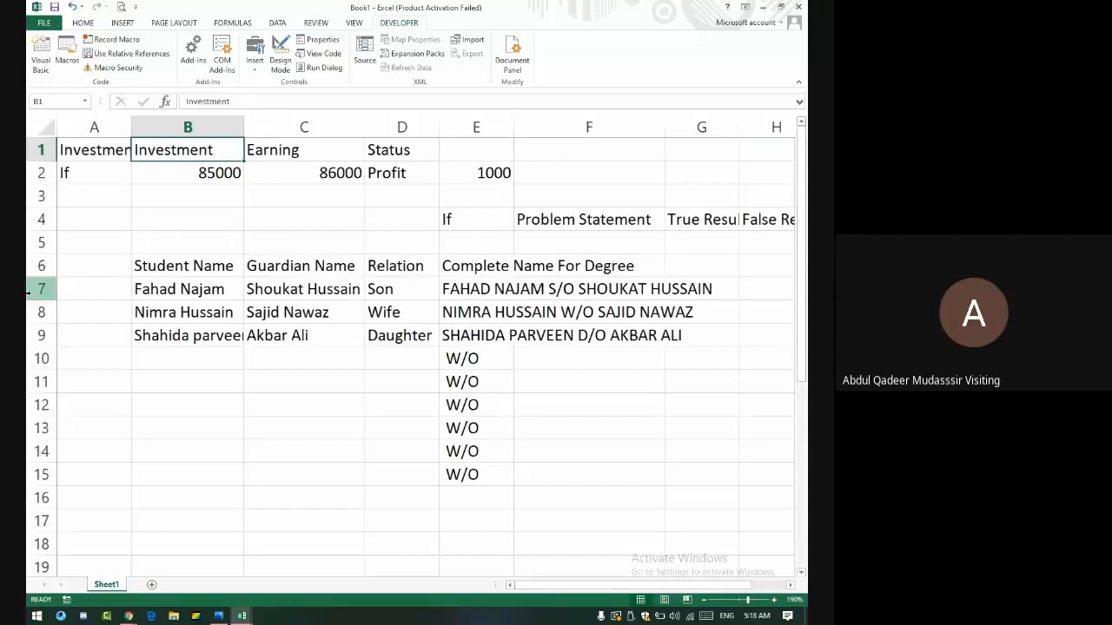
# - Search the sheet for the first student's first name, locating it in B7, then return to Google Meet
pyautogui.hotkey('ctrl', 'f')
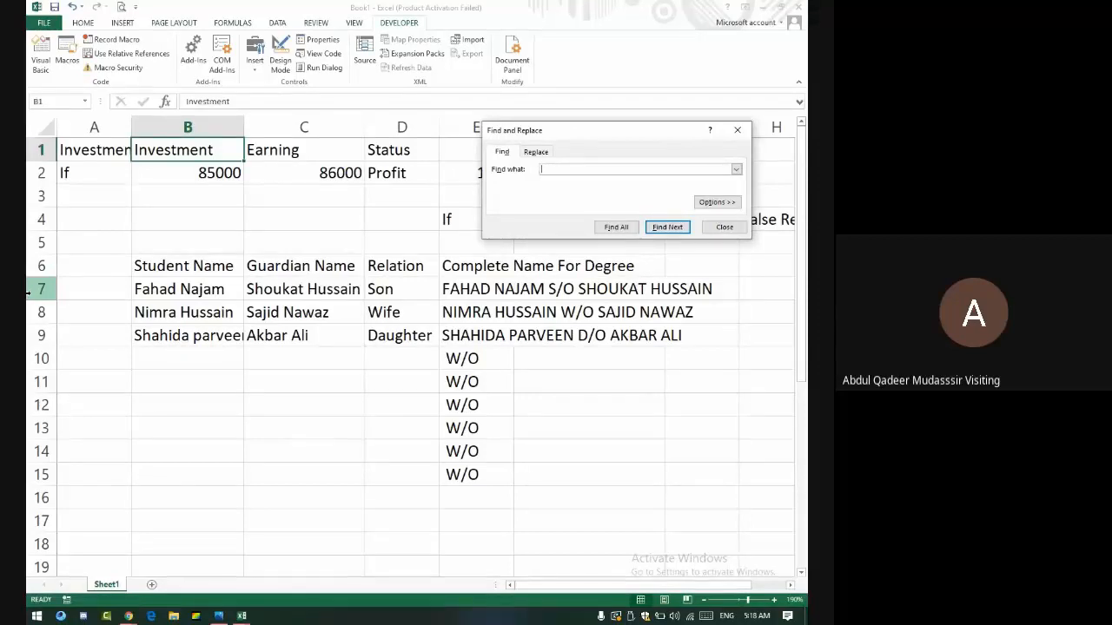
pyautogui.write('Fahad')
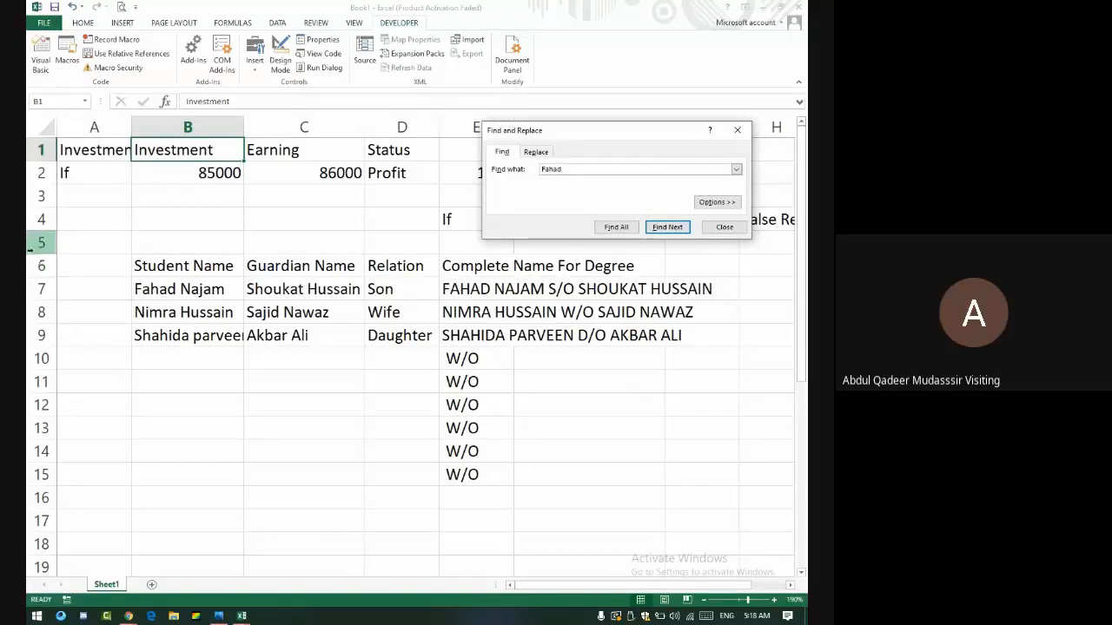
pyautogui.click(667, 227)
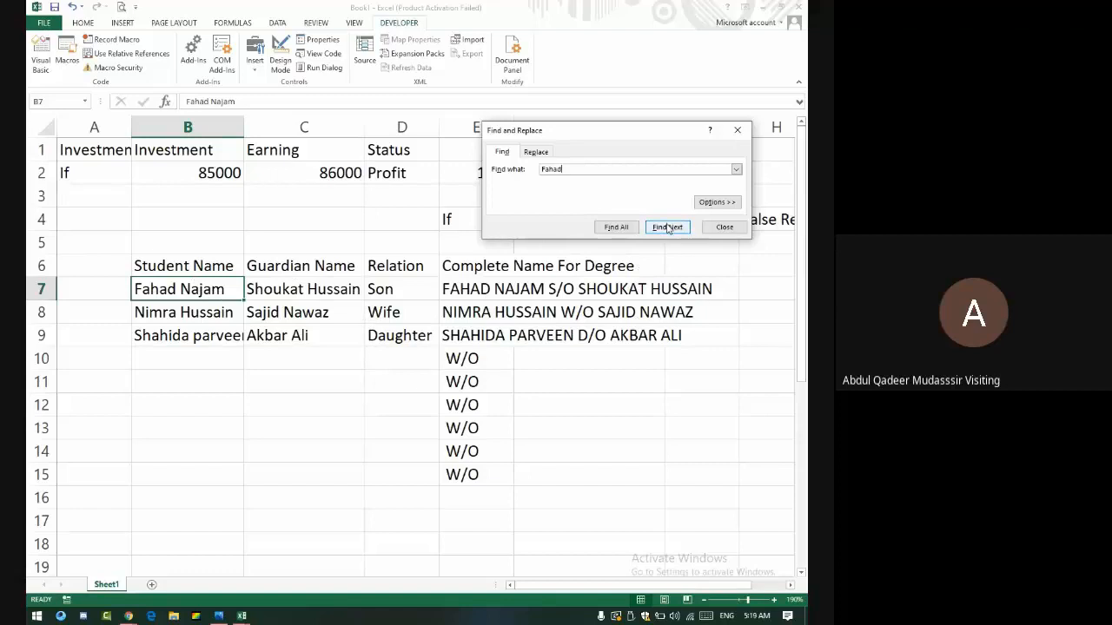
pyautogui.click(721, 227)
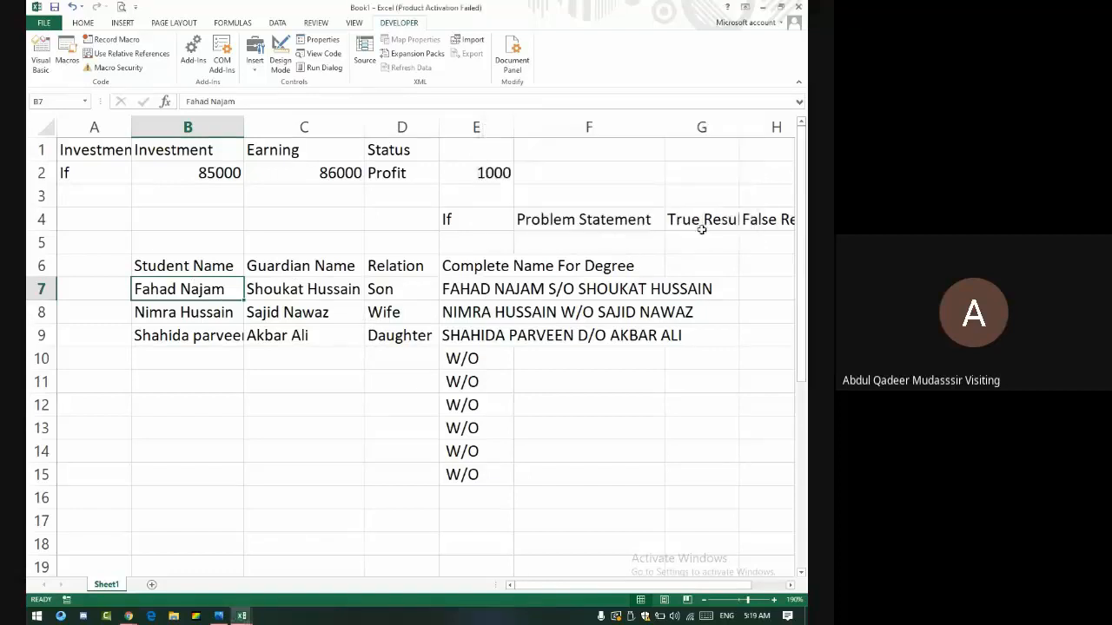
pyautogui.hotkey('alt', 'Tab')
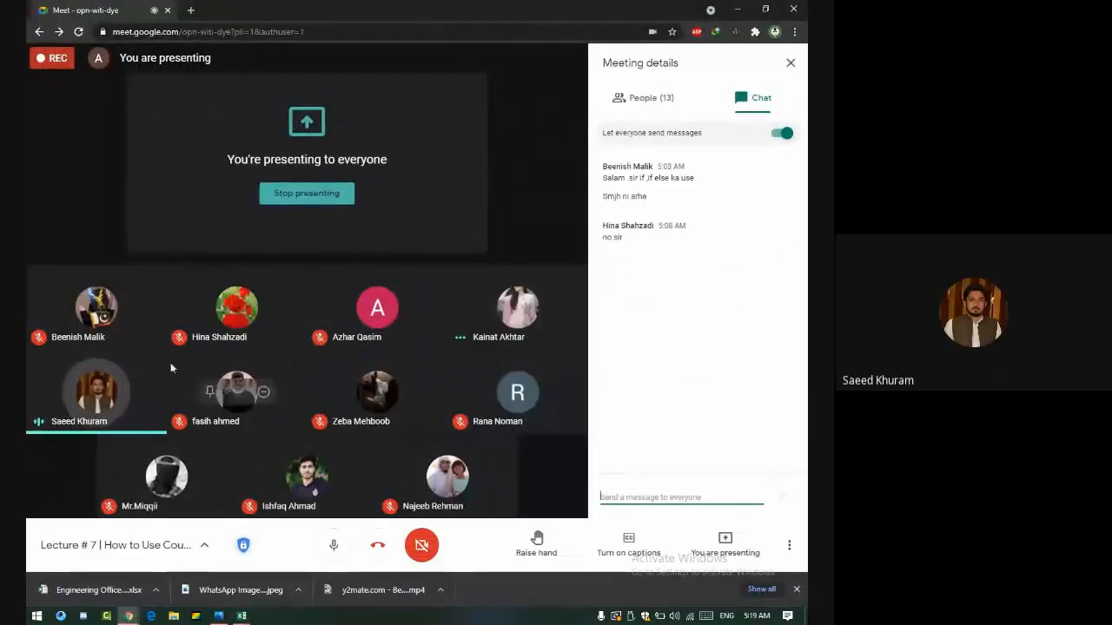
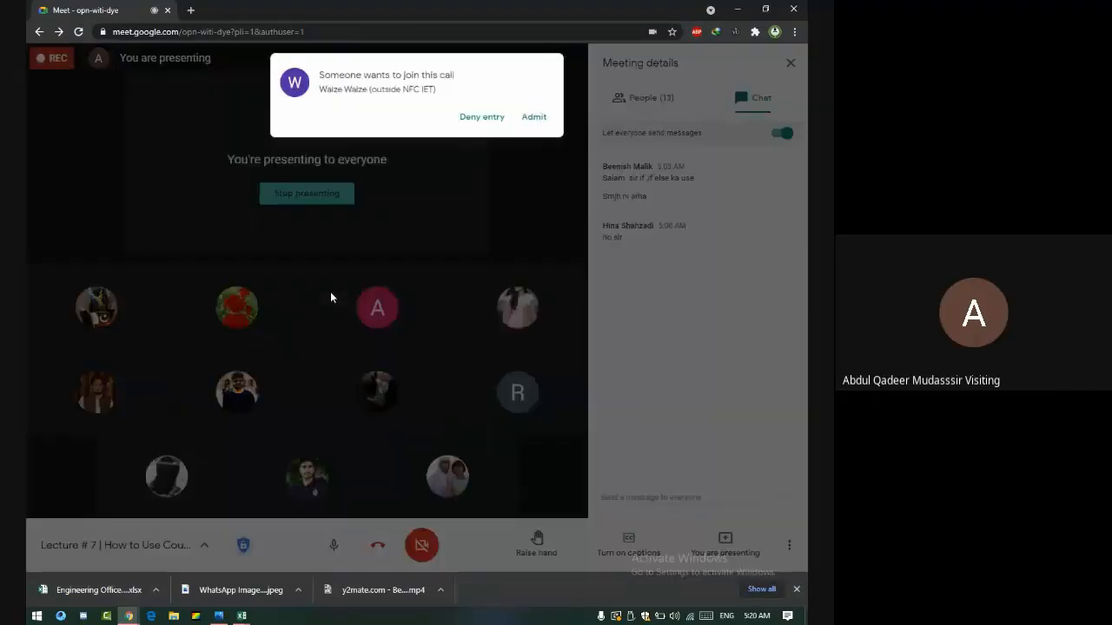
# - Admit the person asking to join the Meet call, then return to the Excel workbook
pyautogui.click(535, 121)
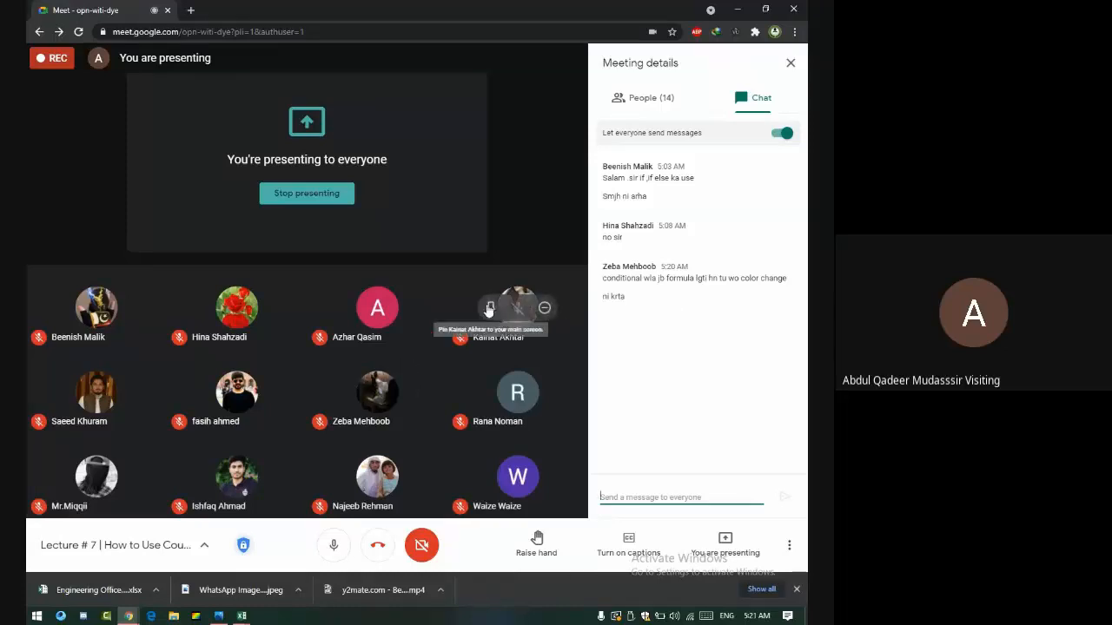
pyautogui.hotkey('alt', 'Tab')
# - Put 1000 in C34 and fill month headings Jan through May across row 33
pyautogui.scroll(-10, 330, 339)
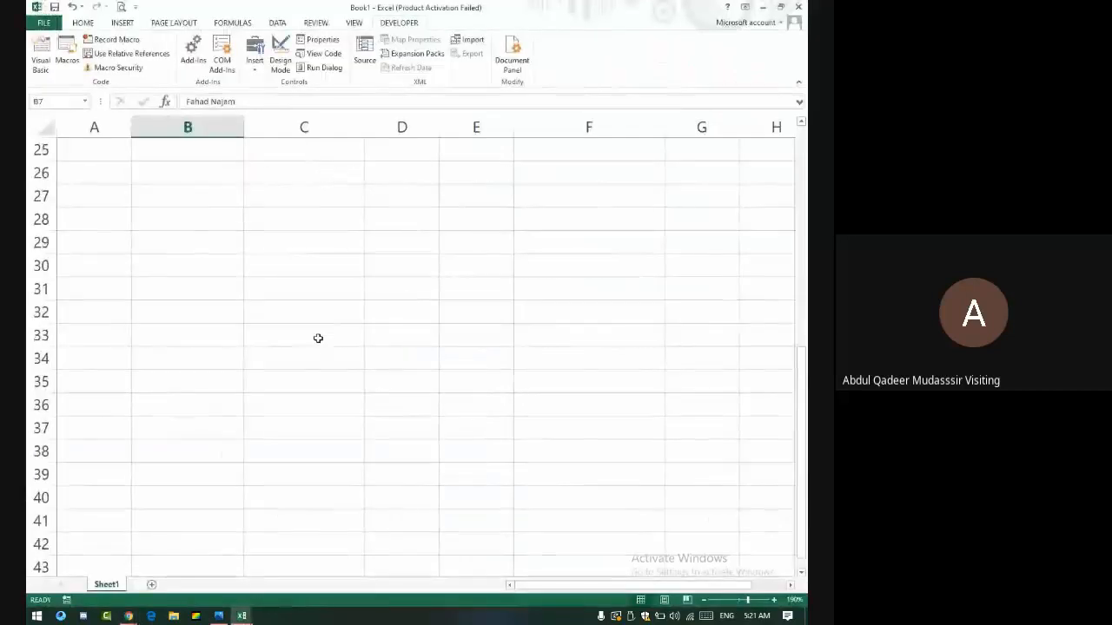
pyautogui.click(280, 222)
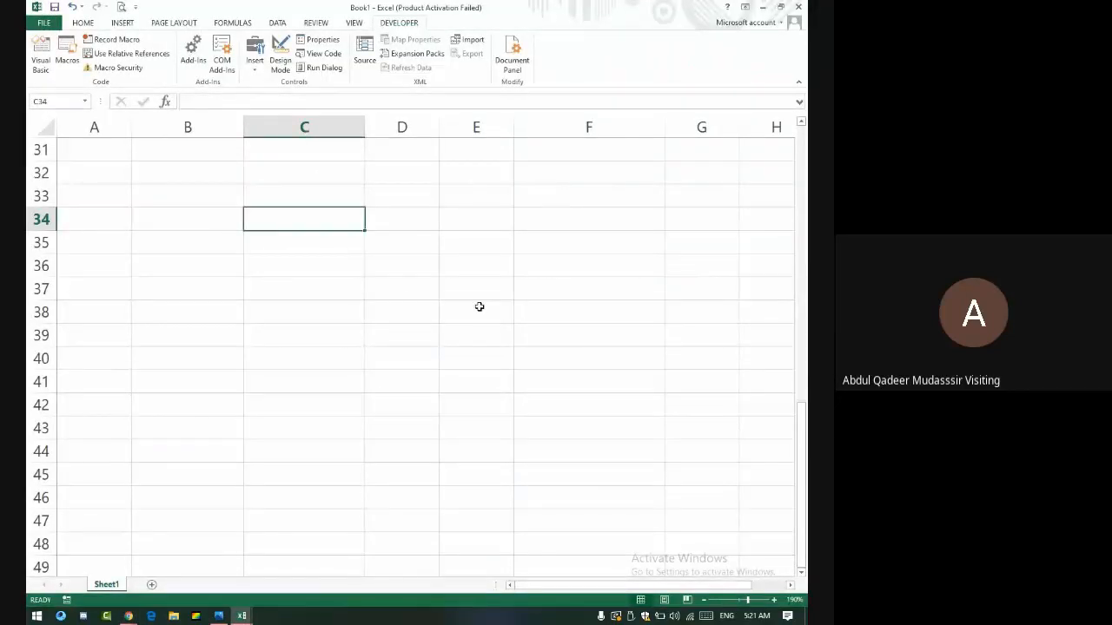
pyautogui.write('1000')
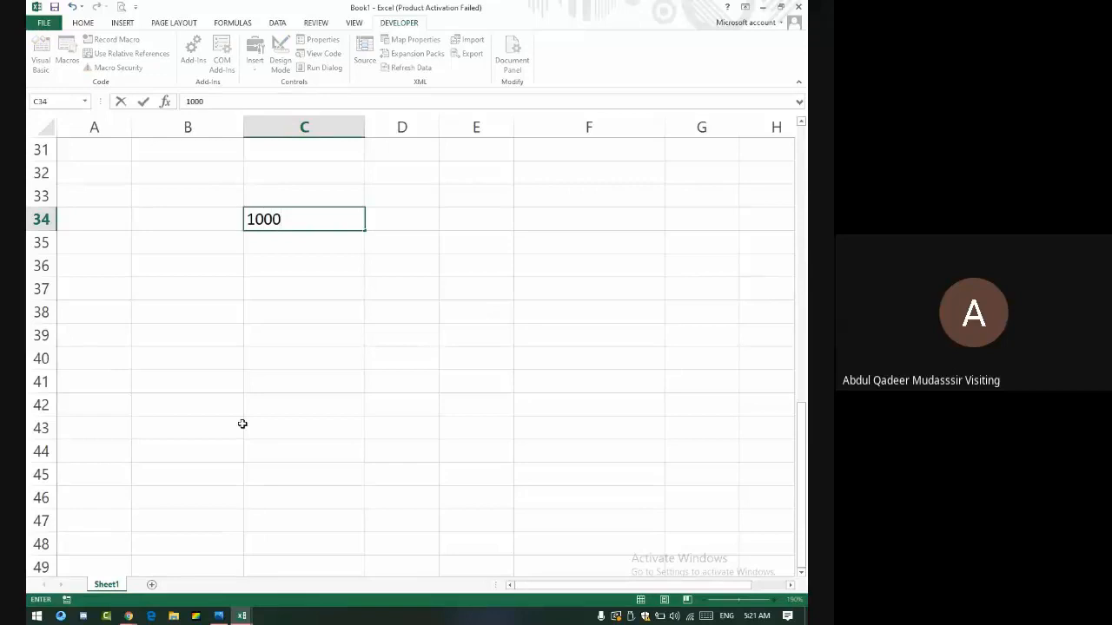
pyautogui.press('Tab')
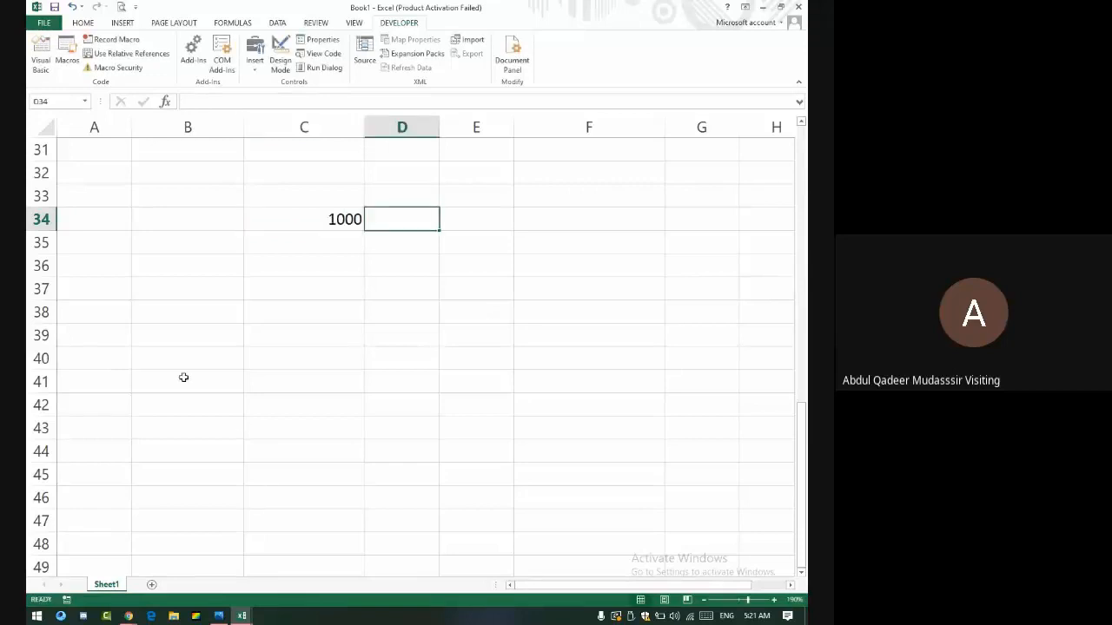
pyautogui.click(401, 199)
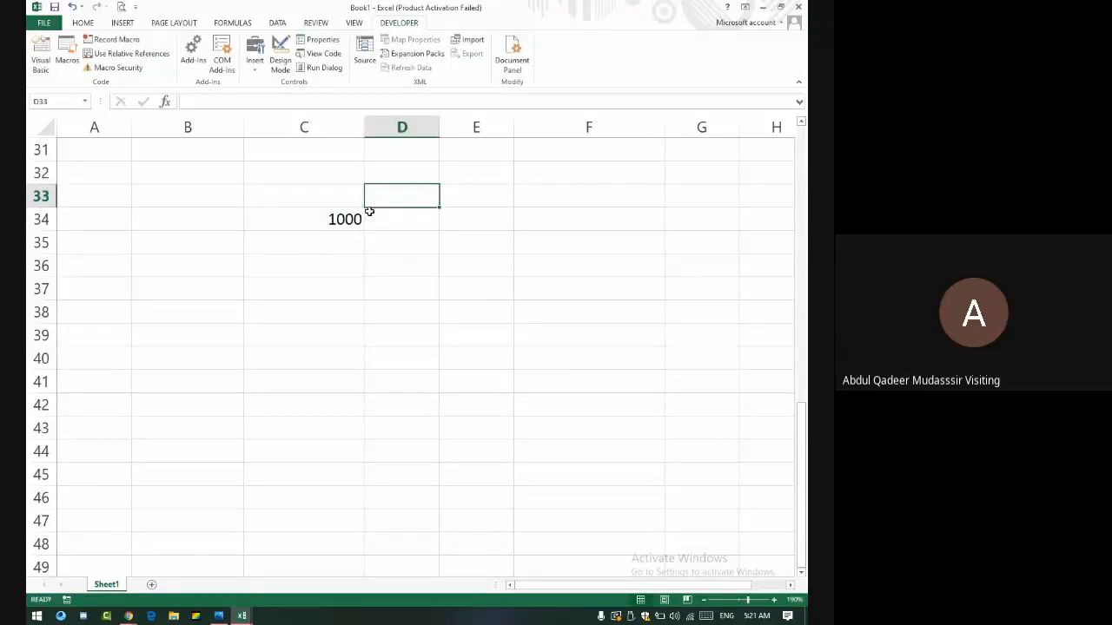
pyautogui.write('Jan')
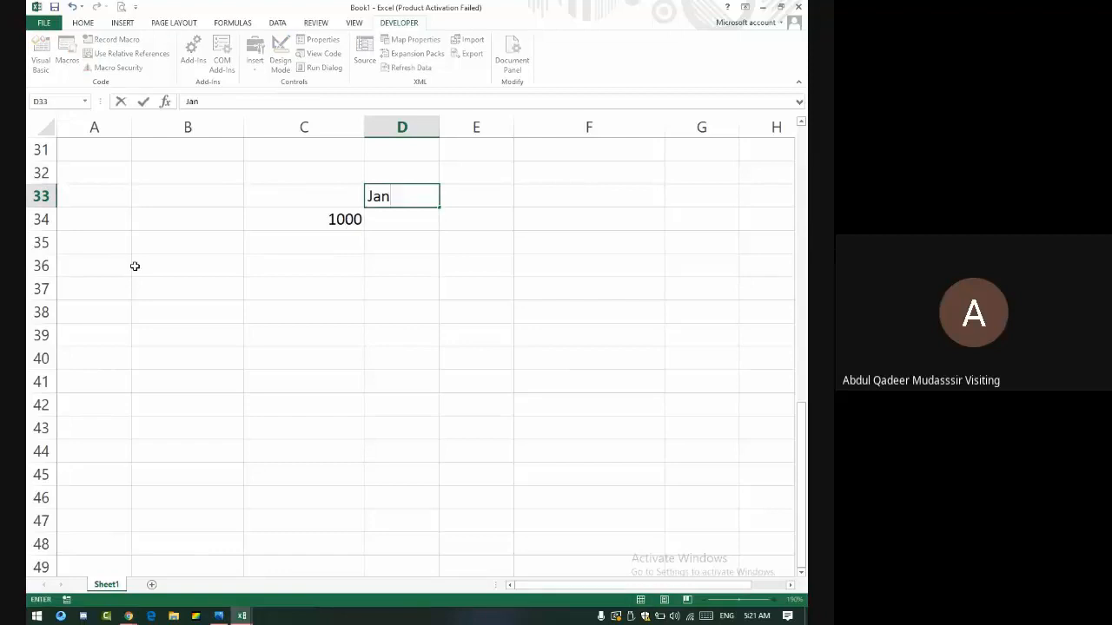
pyautogui.press('Tab')
pyautogui.press('Left')
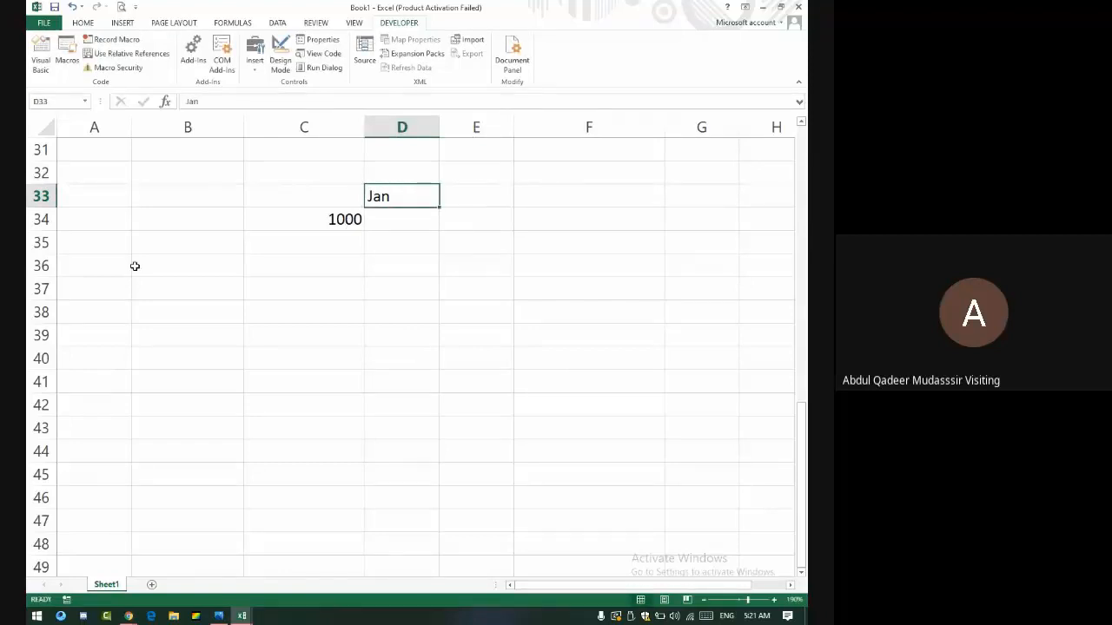
pyautogui.moveTo(439, 207); pyautogui.dragTo(615, 238)
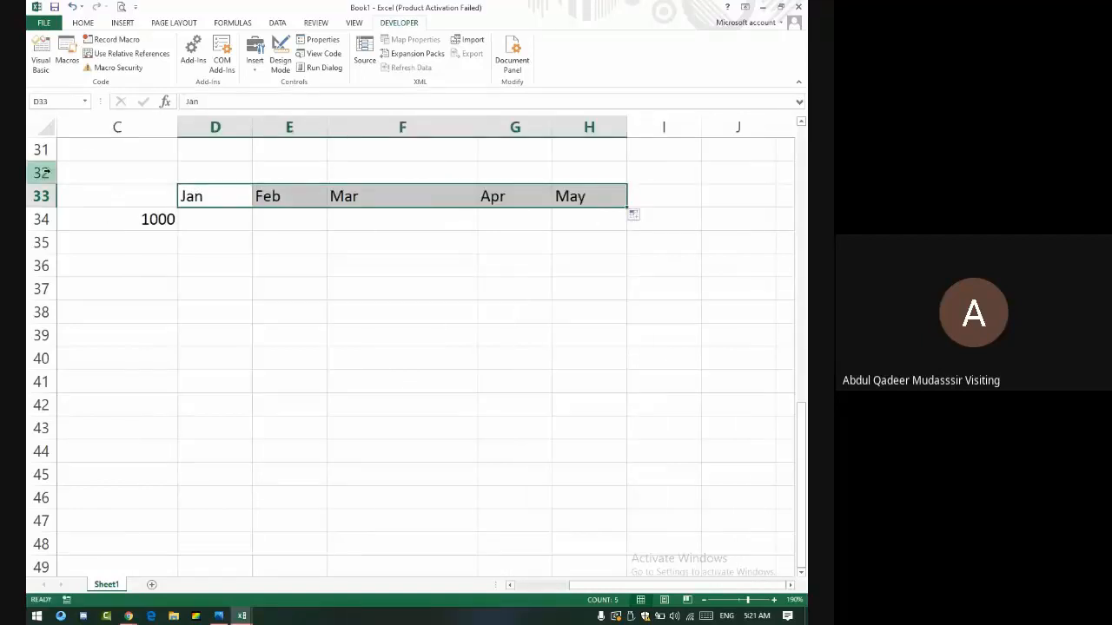
# - Add the column headings Payment in C33 and Number in B33
pyautogui.click(121, 192)
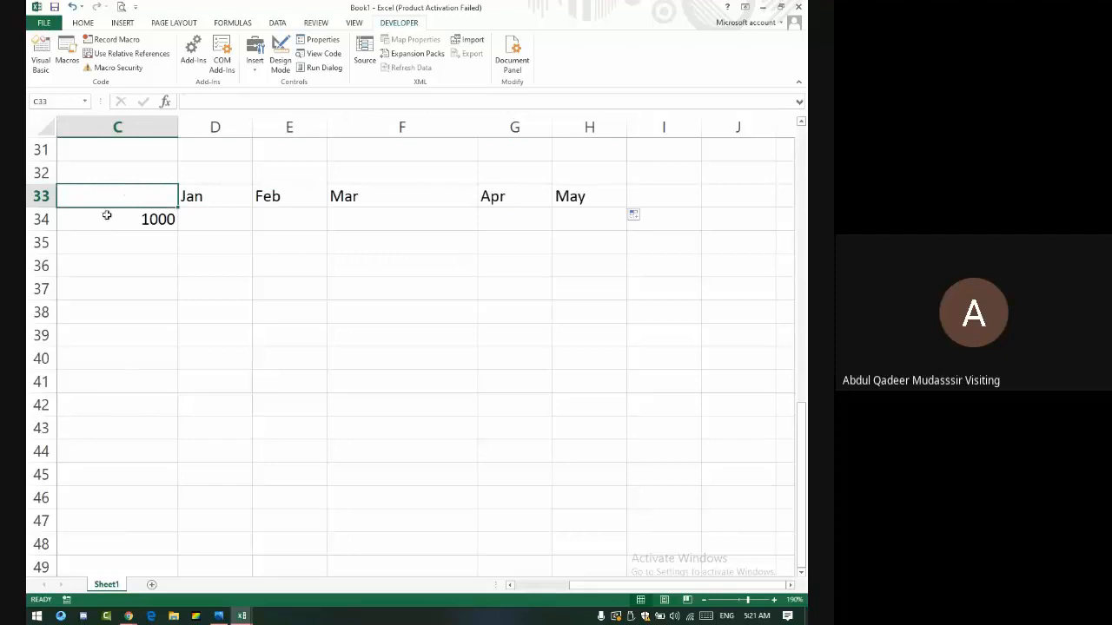
pyautogui.write('Payme')
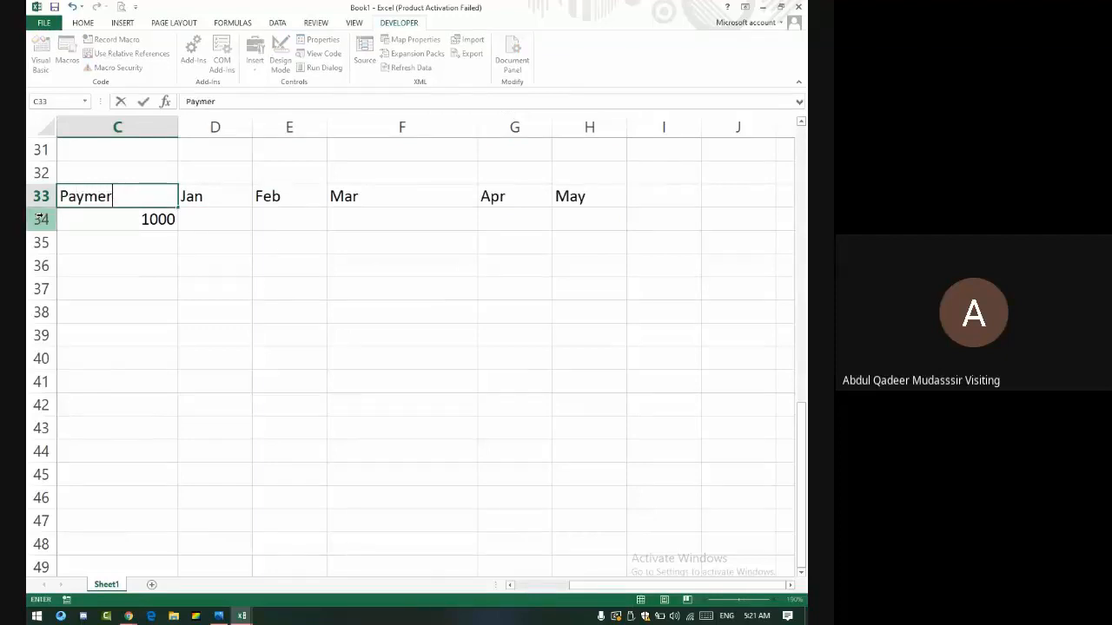
pyautogui.write('nt')
pyautogui.press('Left')
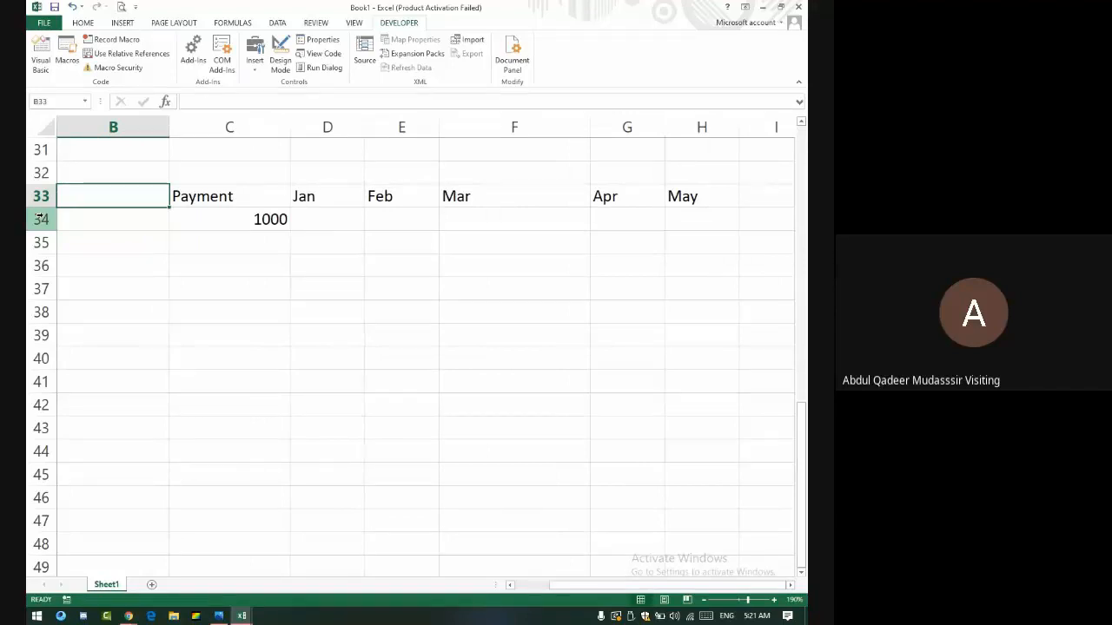
pyautogui.write('Num')
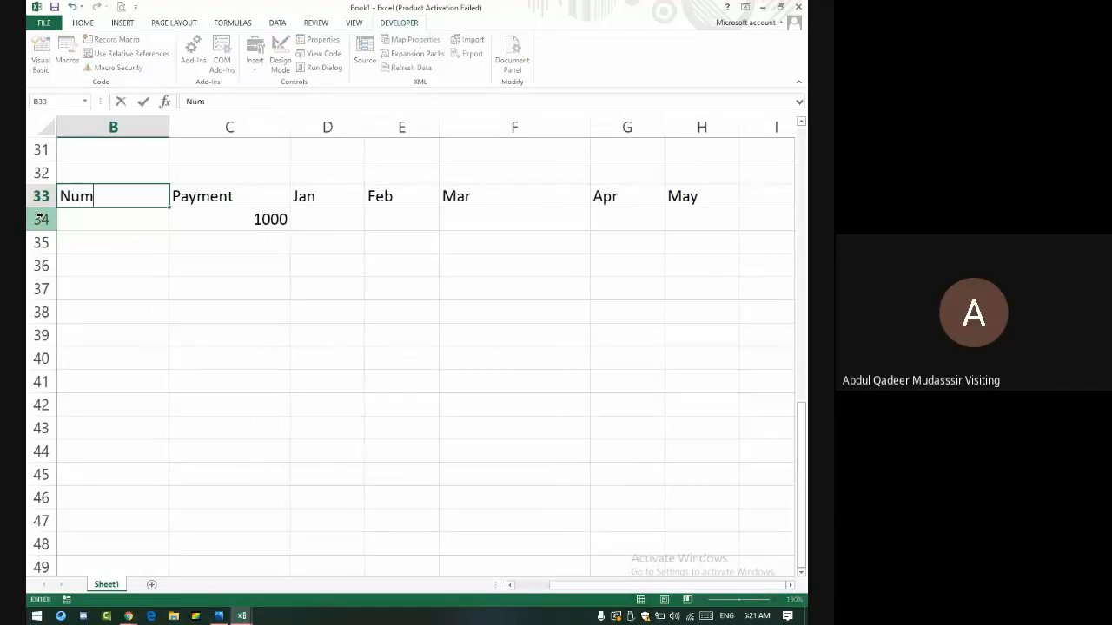
pyautogui.write('ber')
pyautogui.press('Right')
# - Enter 2 in B34 and the formula =B34*2 in C34
pyautogui.press('Down')
pyautogui.press('Left')
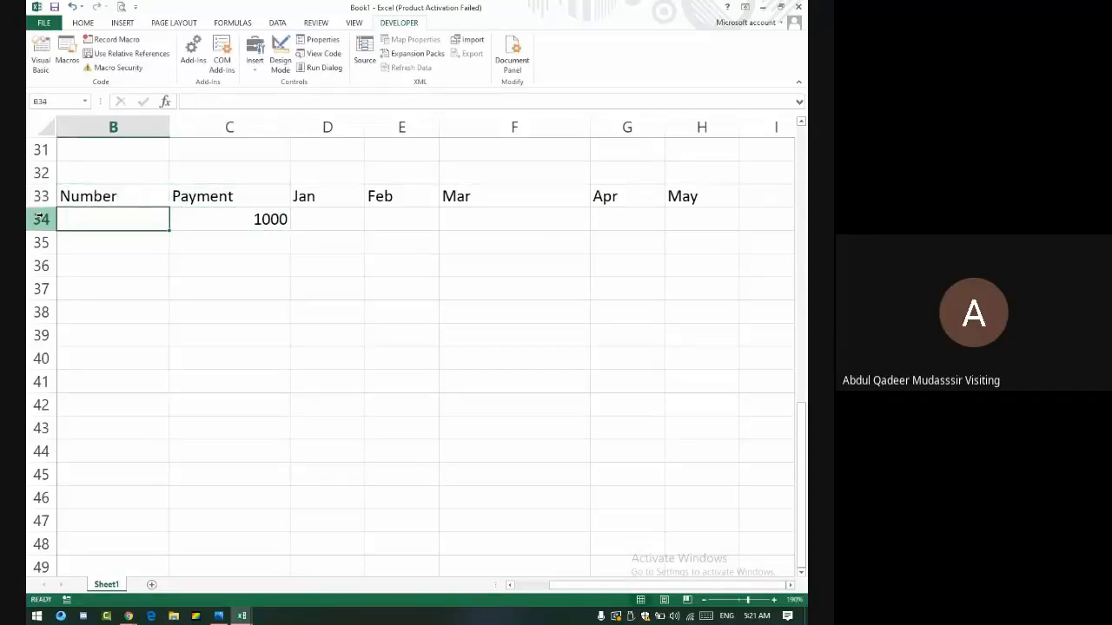
pyautogui.write('2')
pyautogui.press('Right')
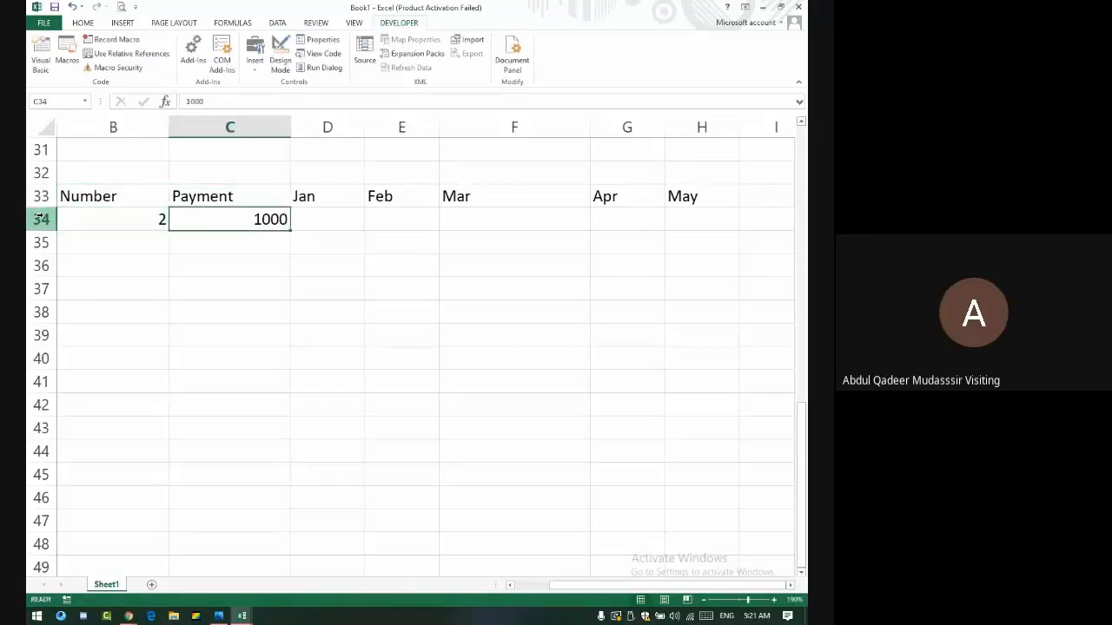
pyautogui.write('=')
pyautogui.press('Left')
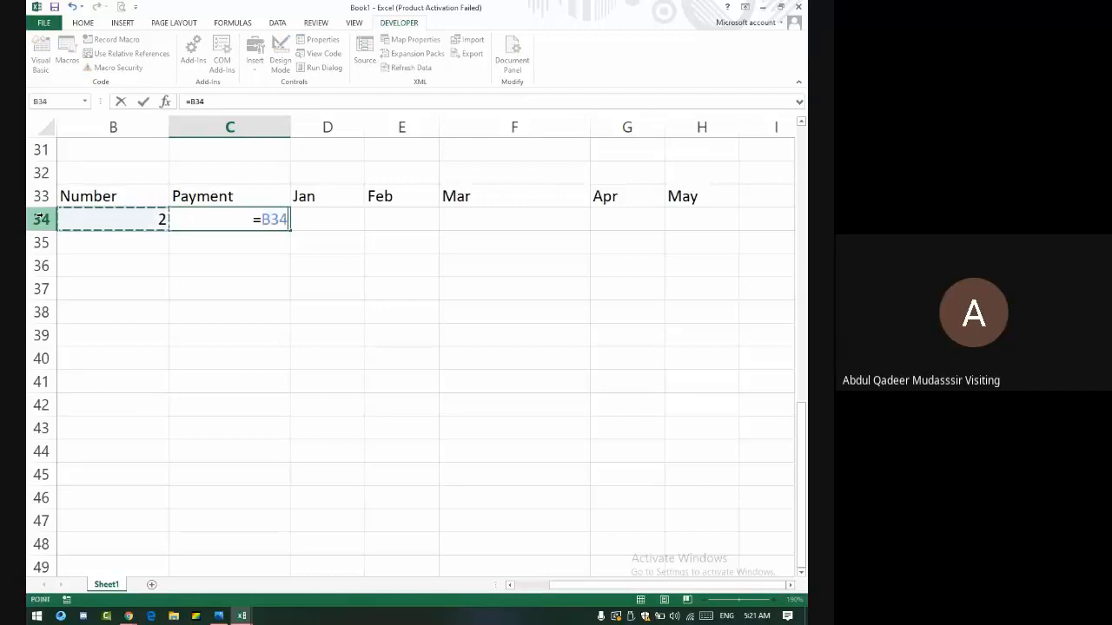
pyautogui.write('*2')
pyautogui.press('Return')
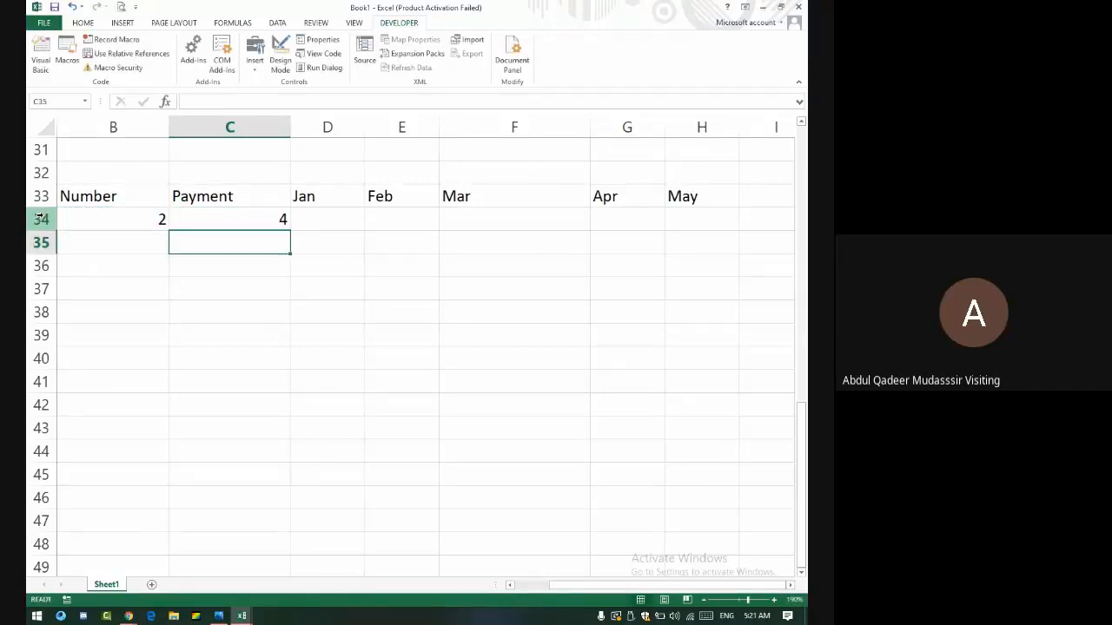
# - Change the C34 payment formula to =B34*1000, giving 2000
pyautogui.press('Up')
pyautogui.press('F2')
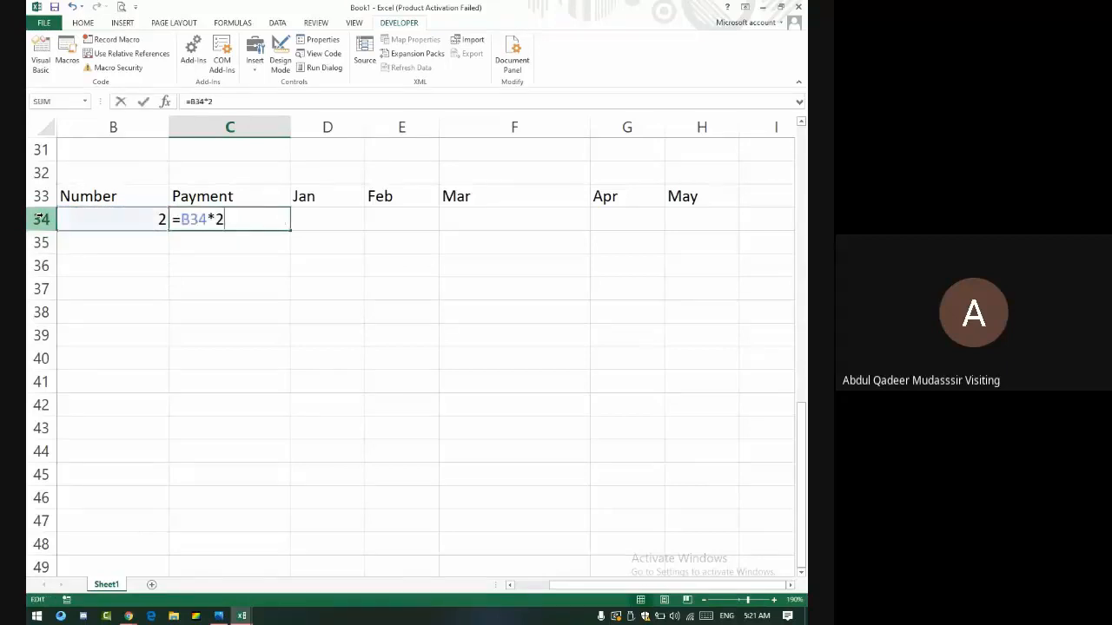
pyautogui.press('BackSpace')
pyautogui.write('1000')
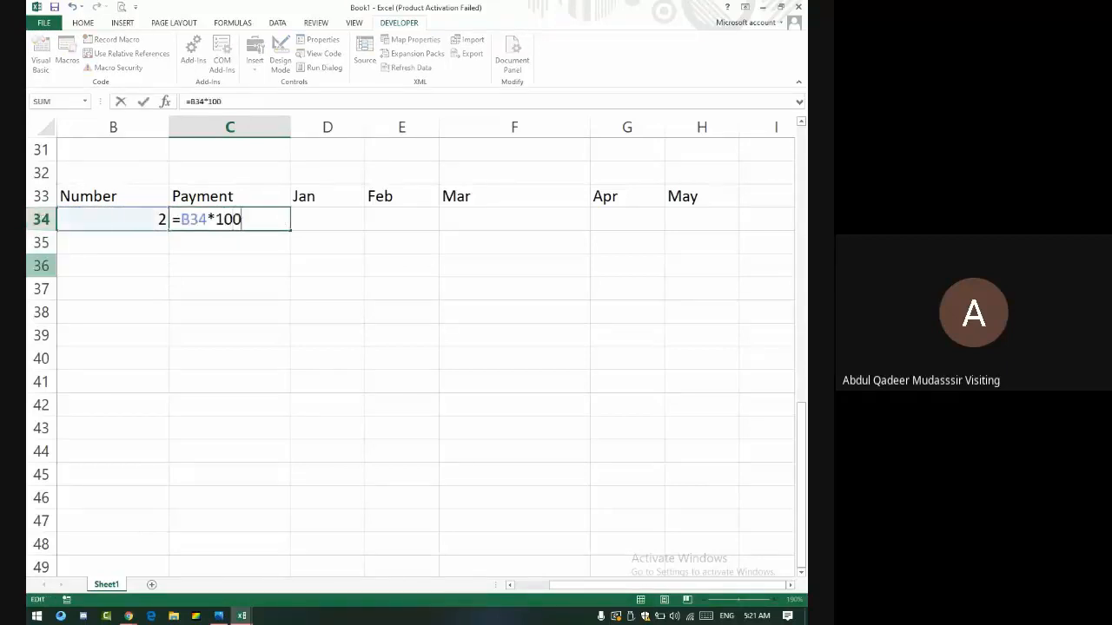
pyautogui.press('Return')
pyautogui.press('Up')
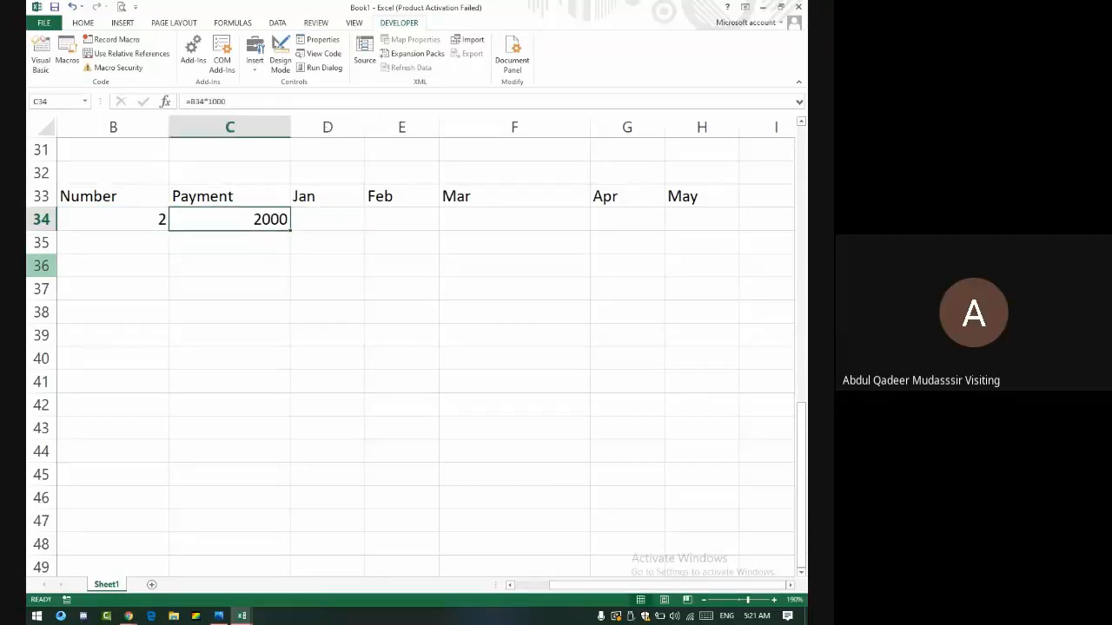
pyautogui.press('Right')
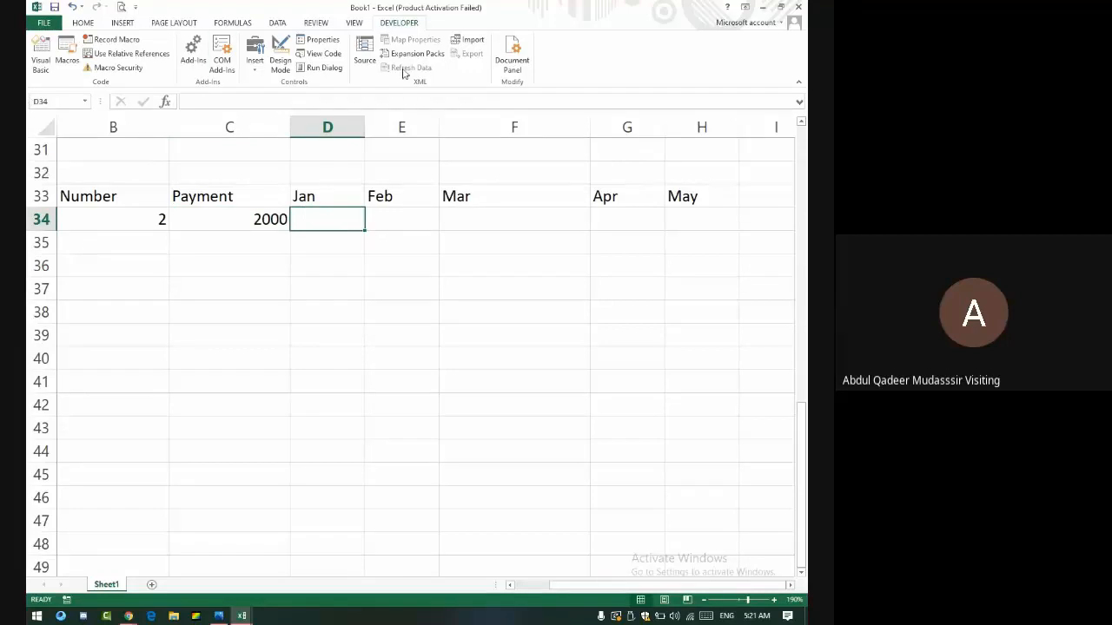
# - Highlight the Jan–May cells equal to C34 with green fill and dark green text
pyautogui.moveTo(328, 221); pyautogui.dragTo(687, 221)
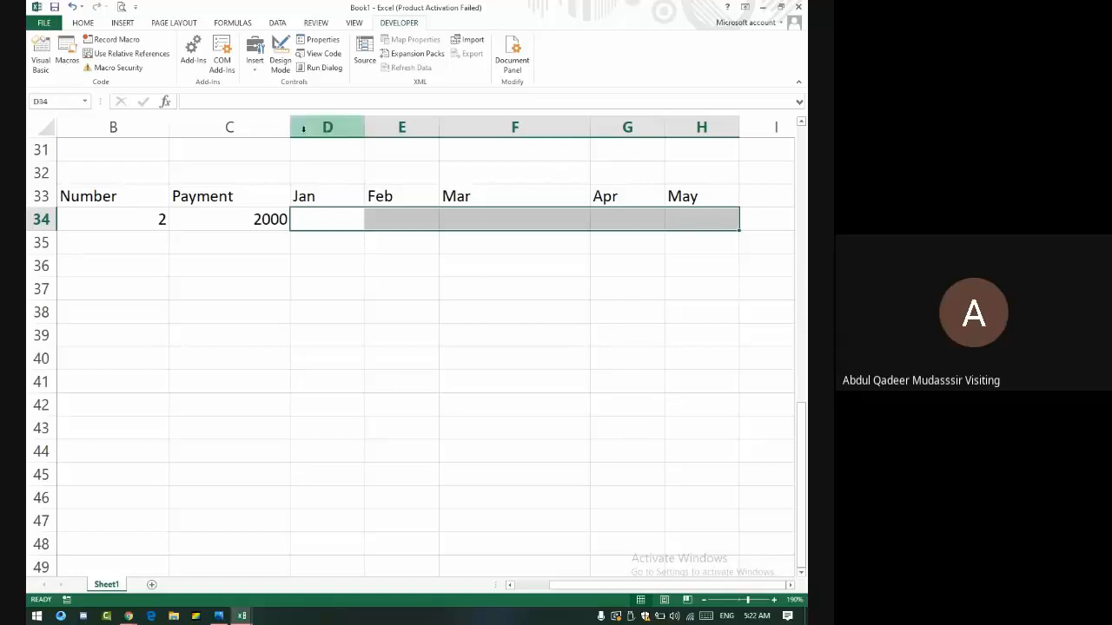
pyautogui.click(82, 23)
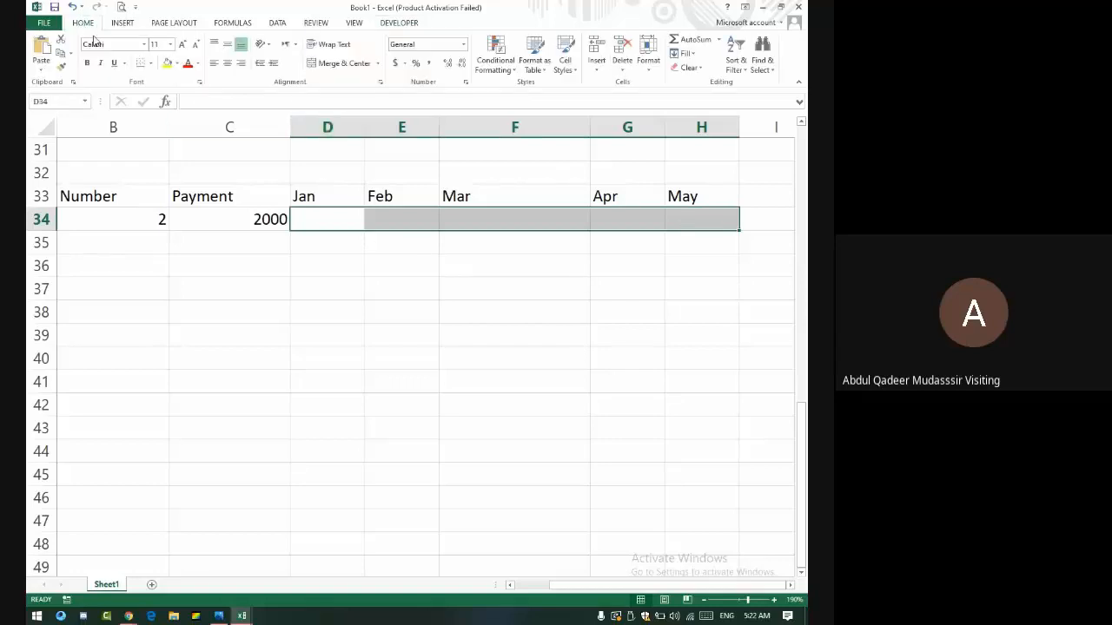
pyautogui.click(500, 58)
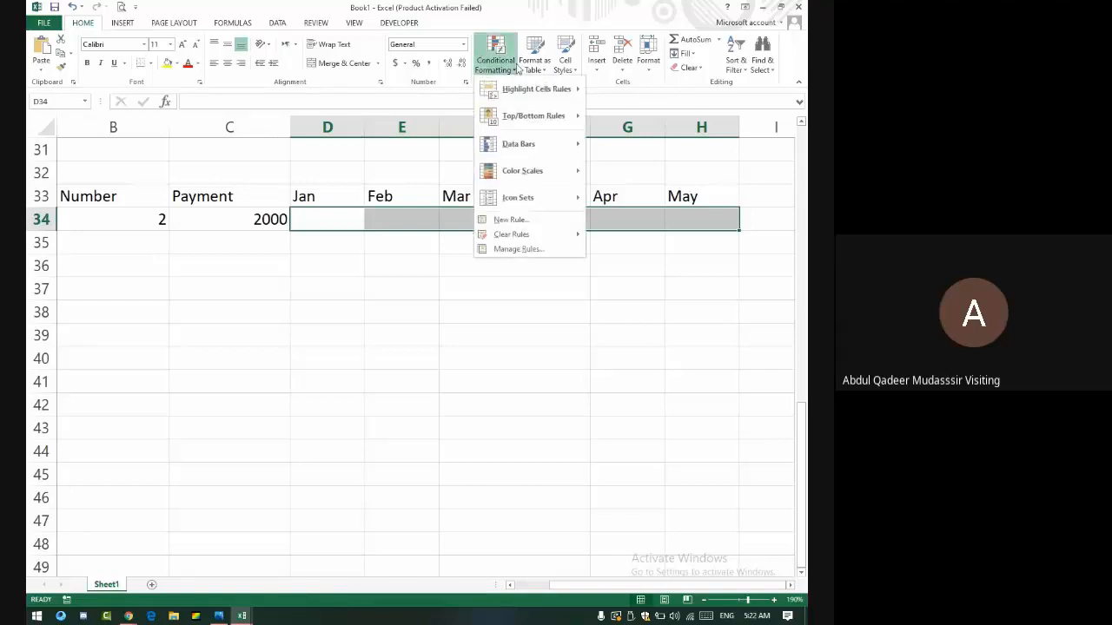
pyautogui.moveTo(538, 89)
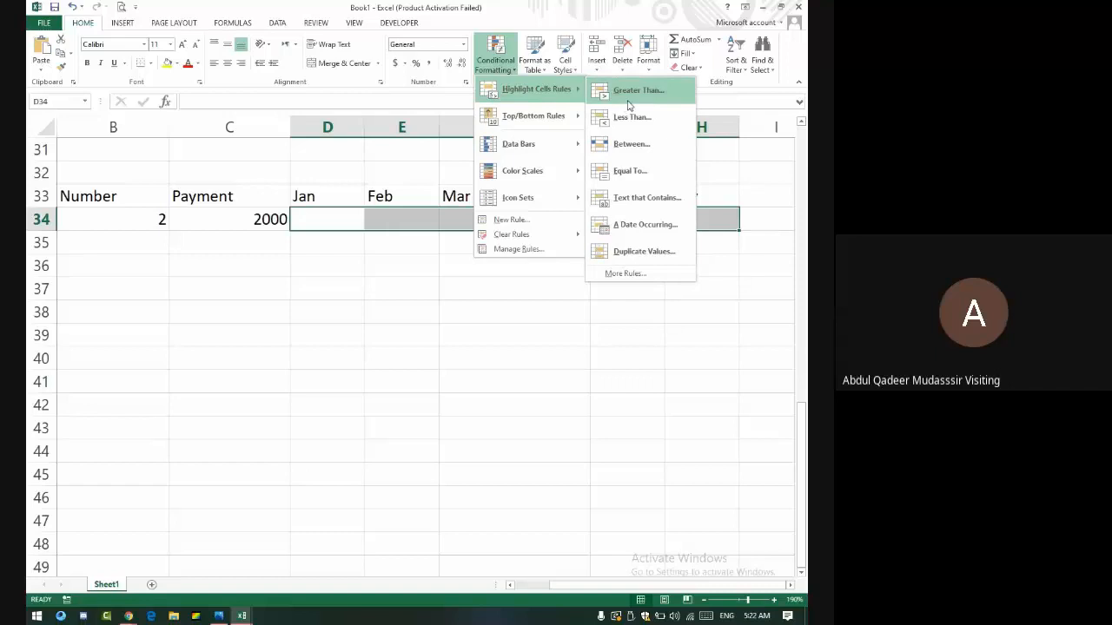
pyautogui.click(644, 175)
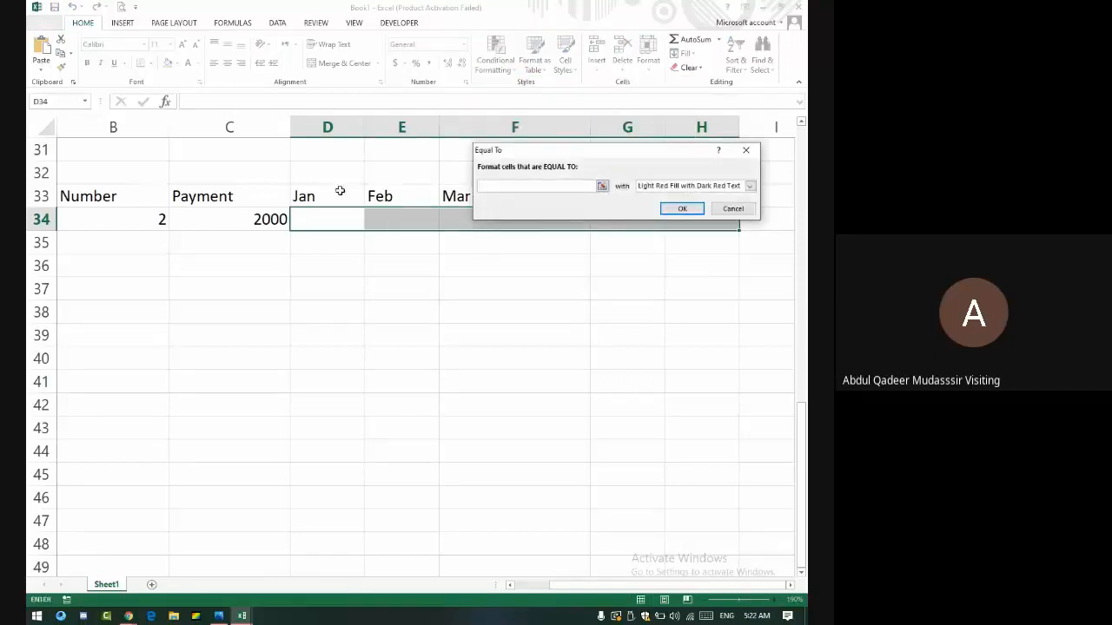
pyautogui.click(278, 220)
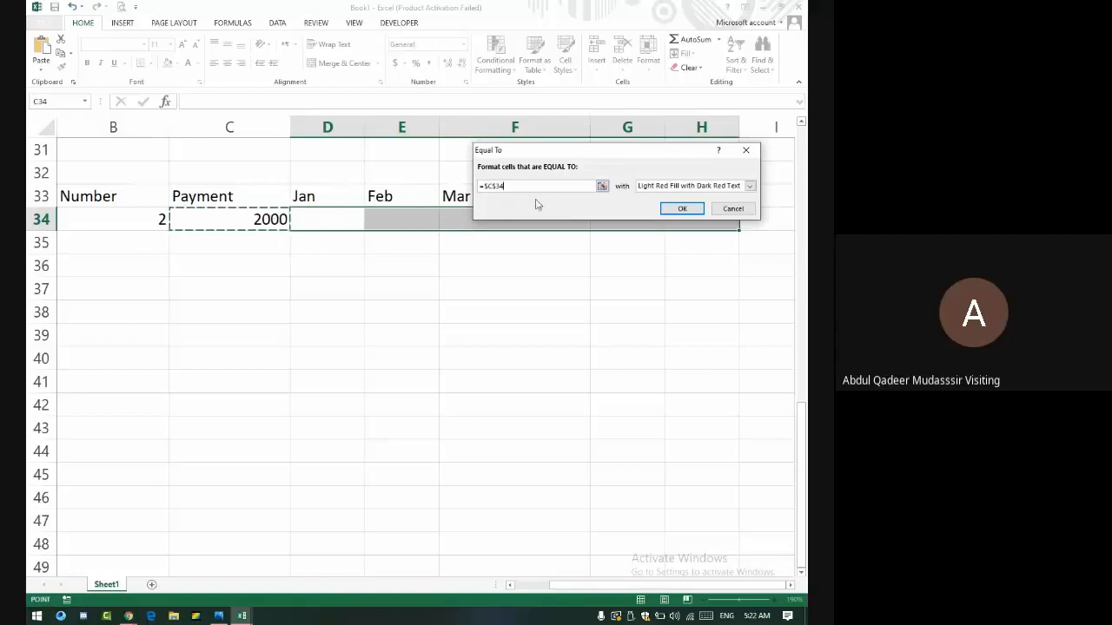
pyautogui.click(654, 189)
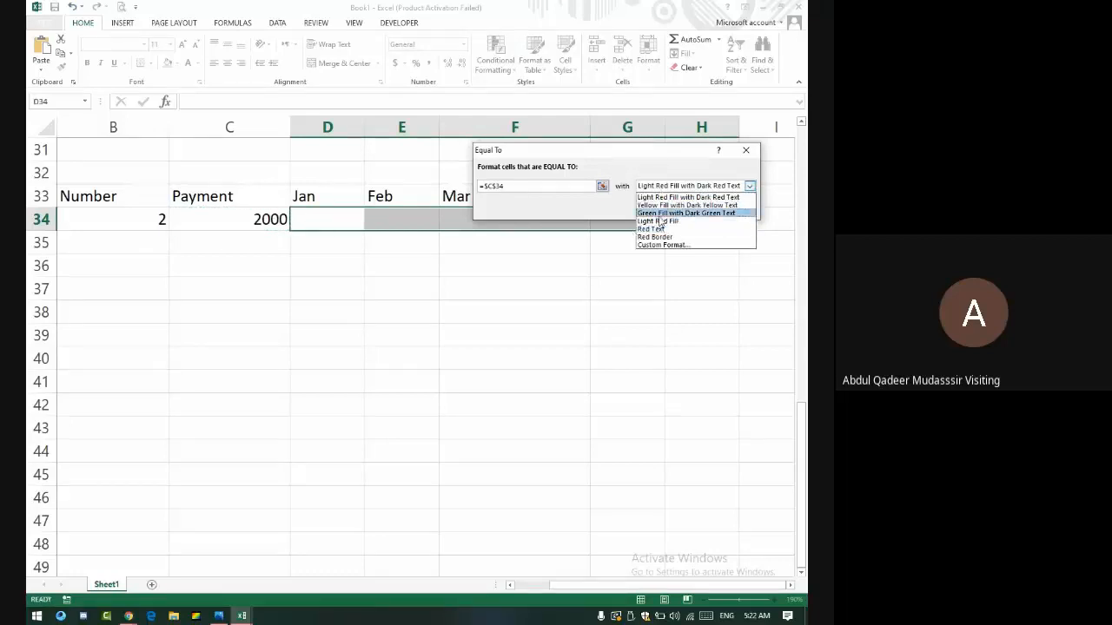
pyautogui.click(667, 212)
pyautogui.click(680, 211)
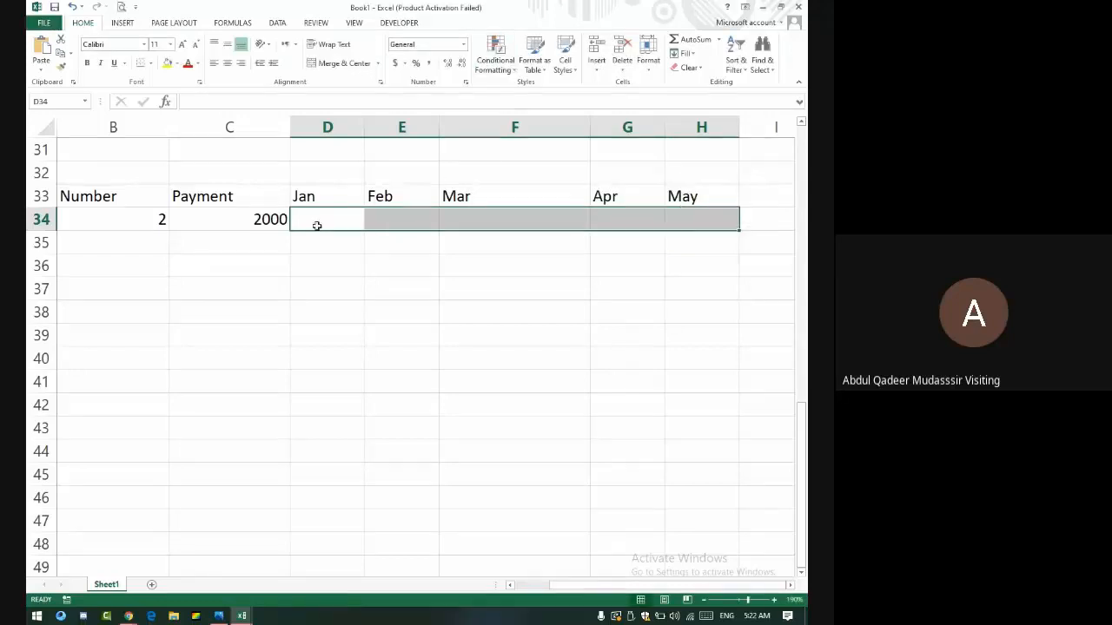
# - Add a Less Than rule against $C$34 with light red fill and dark red text
pyautogui.click(504, 68)
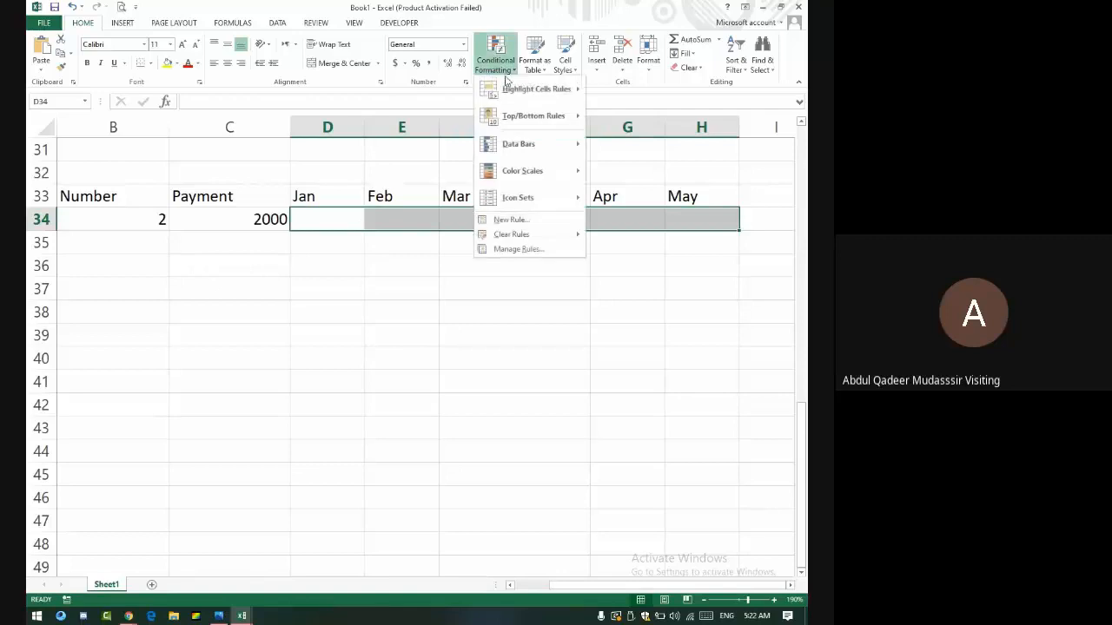
pyautogui.moveTo(539, 89)
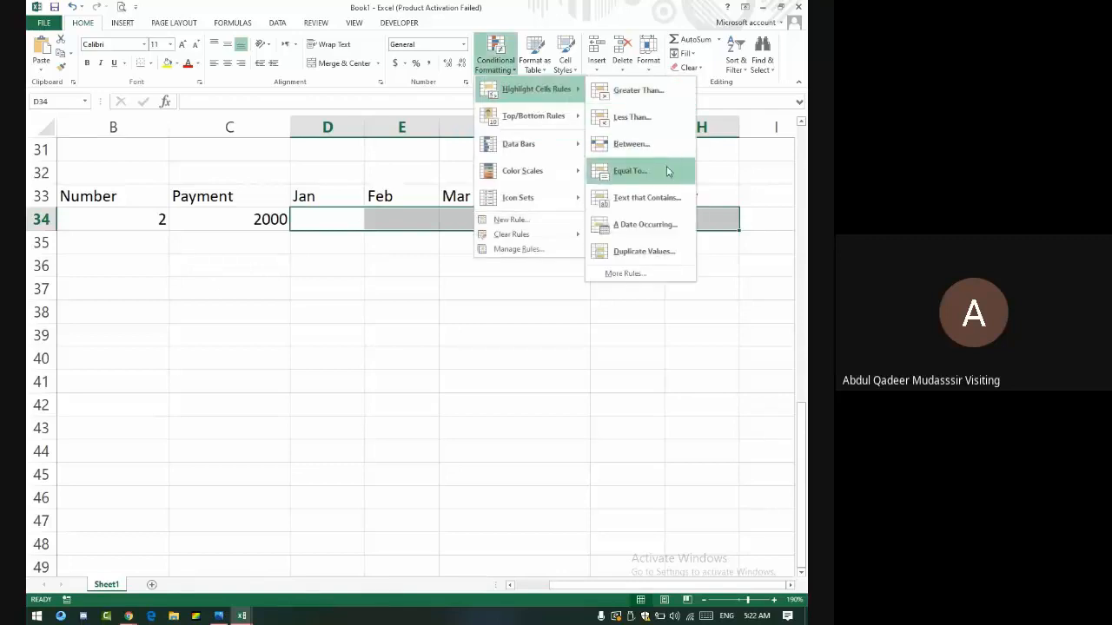
pyautogui.click(632, 118)
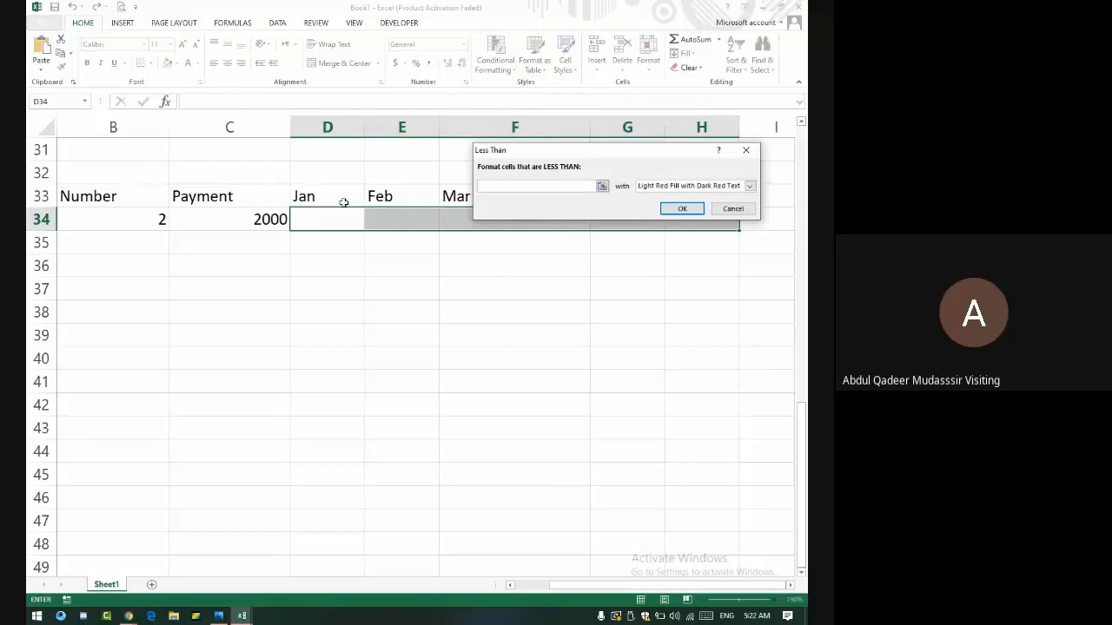
pyautogui.click(251, 220)
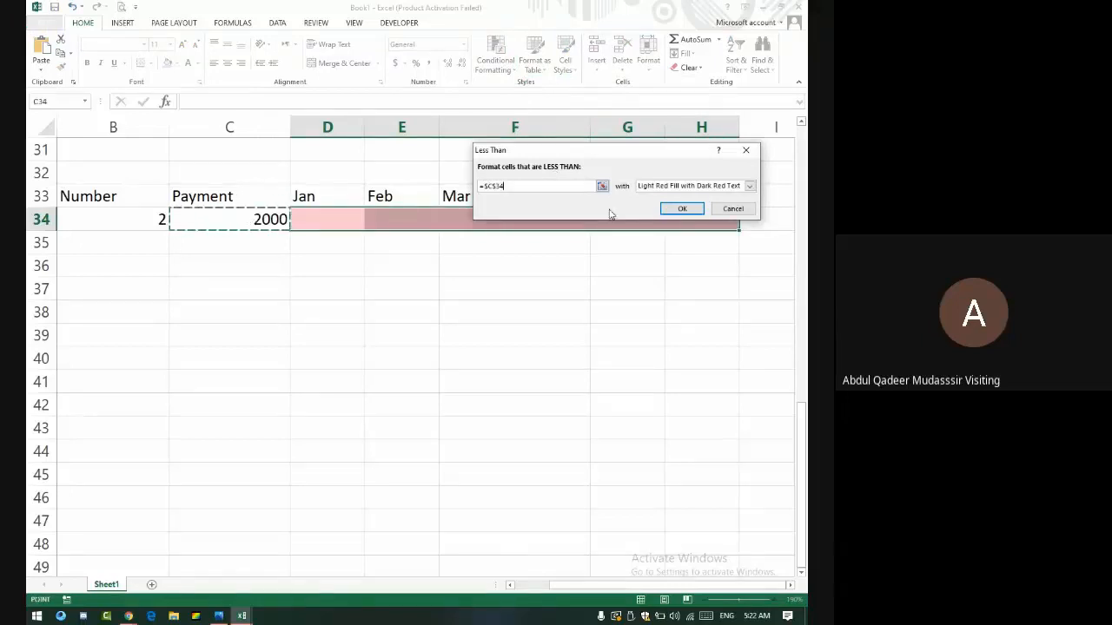
pyautogui.click(681, 211)
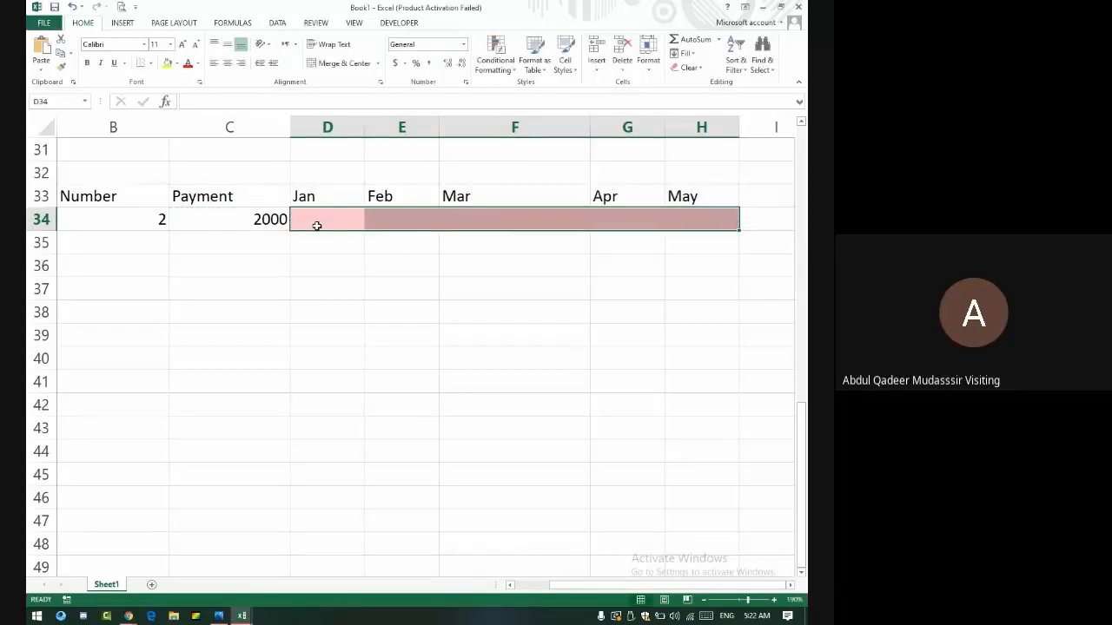
# - Insert two blank columns at D and E, ahead of the Jan column
pyautogui.click(324, 128)
pyautogui.rightClick(326, 130)
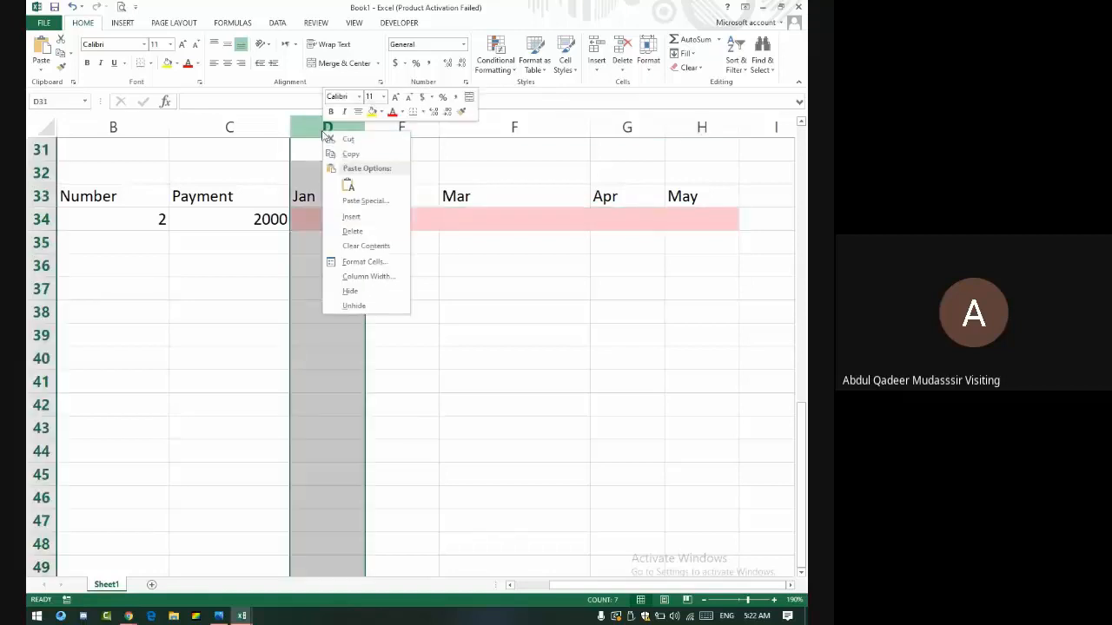
pyautogui.click(352, 216)
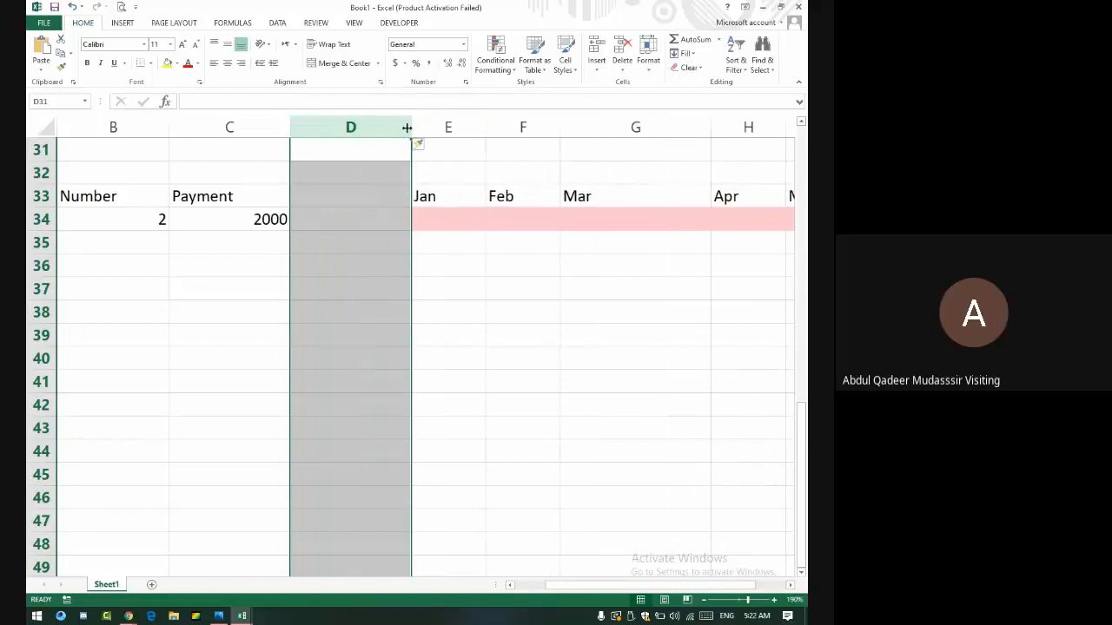
pyautogui.click(446, 128)
pyautogui.rightClick(446, 128)
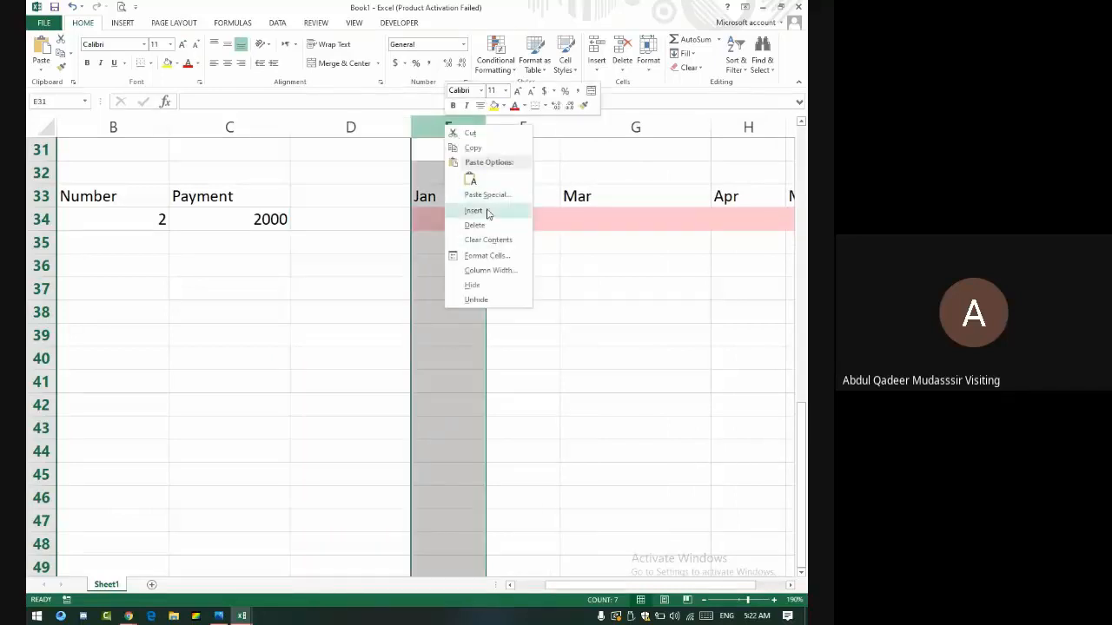
pyautogui.click(488, 213)
# - Enter the heading Min in cell D33
pyautogui.click(343, 198)
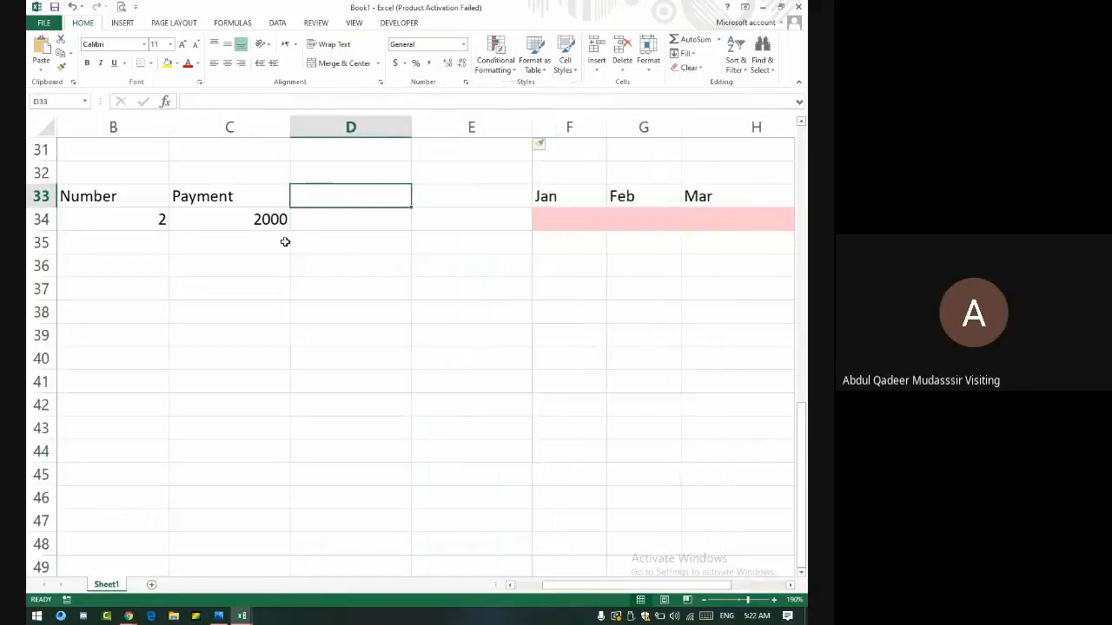
pyautogui.write('Min')
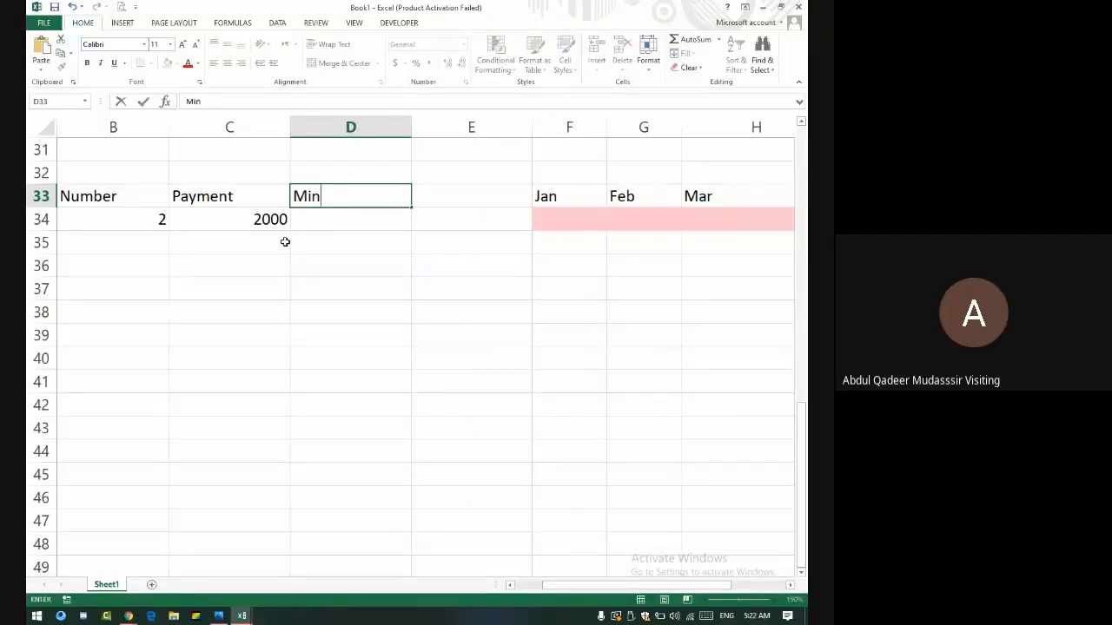
pyautogui.press('Tab')
pyautogui.press('Left')
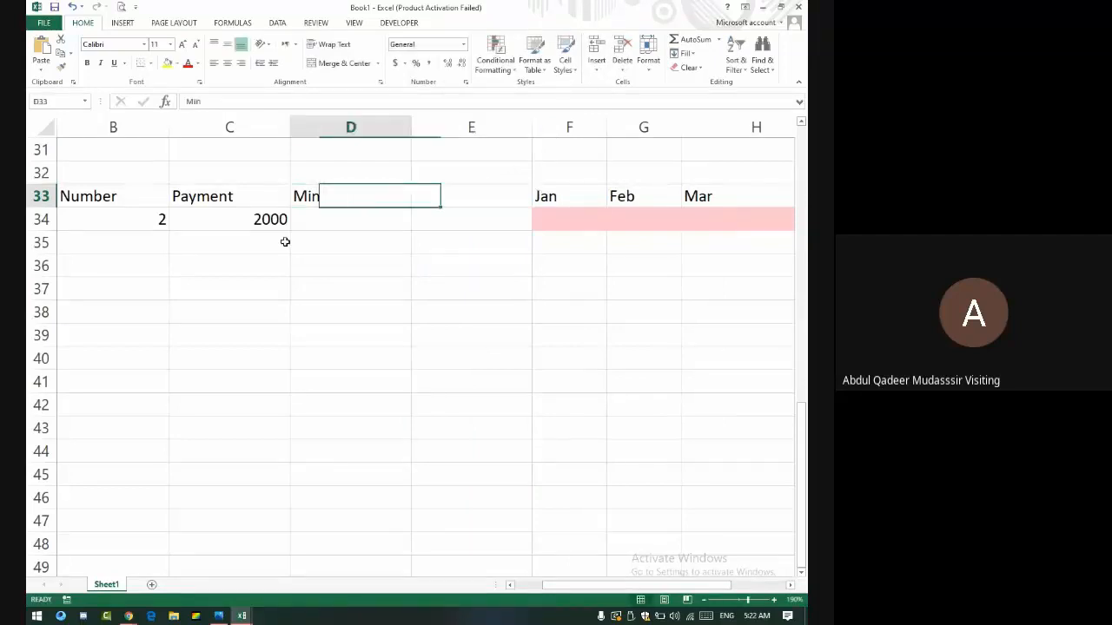
# - Clear the Min heading and enter =C34/2 in D34, returning 1000
pyautogui.press('BackSpace')
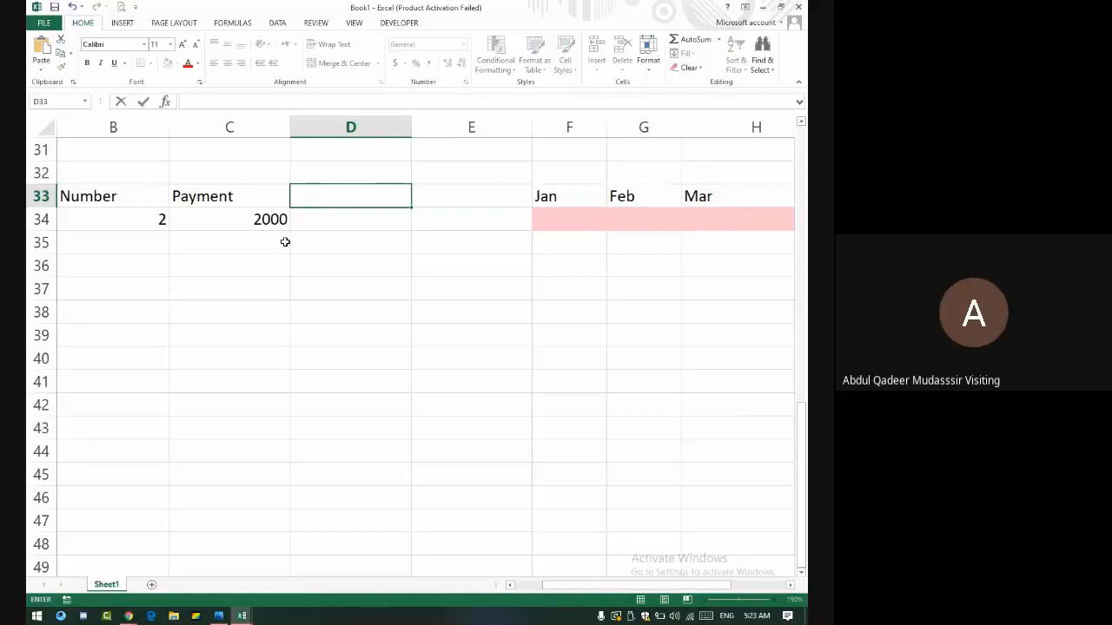
pyautogui.press('Tab')
pyautogui.press('Left')
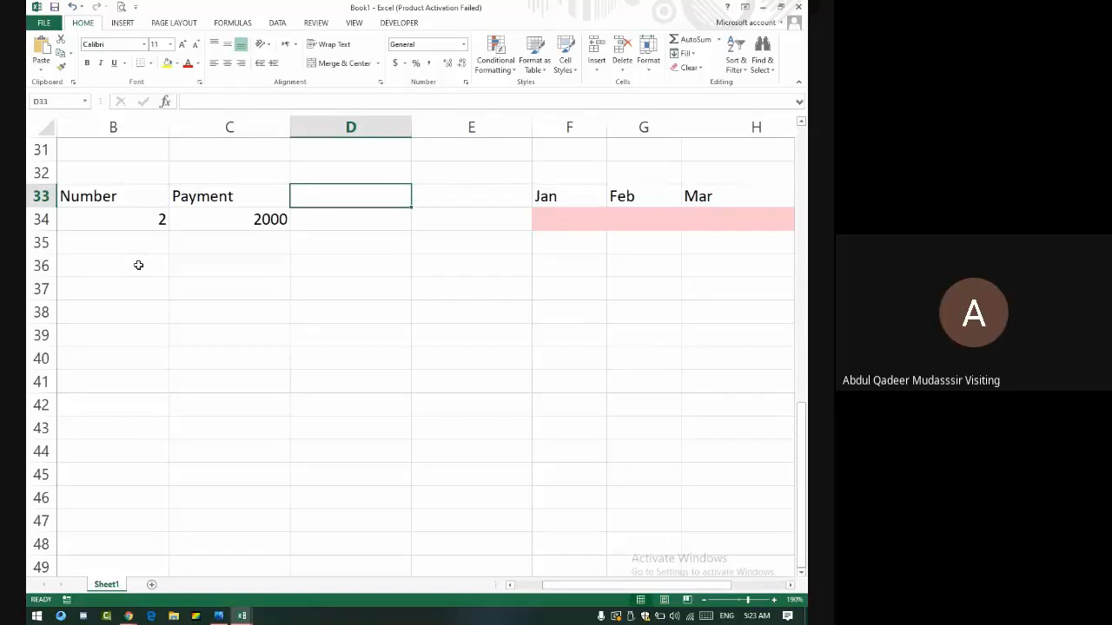
pyautogui.press('Down')
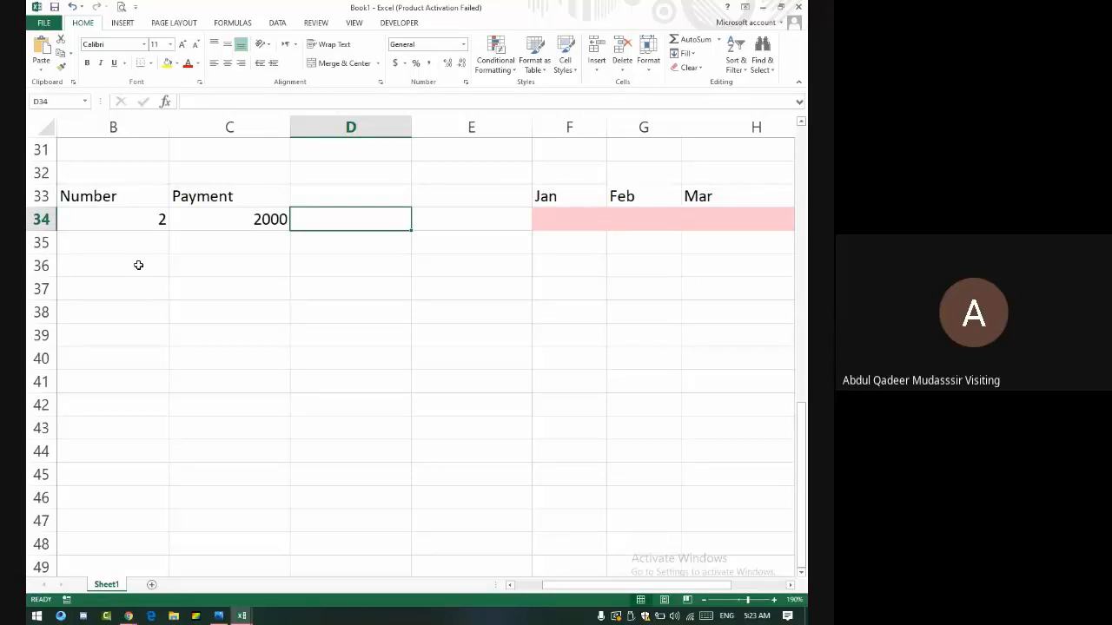
pyautogui.write('=')
pyautogui.press('Left')
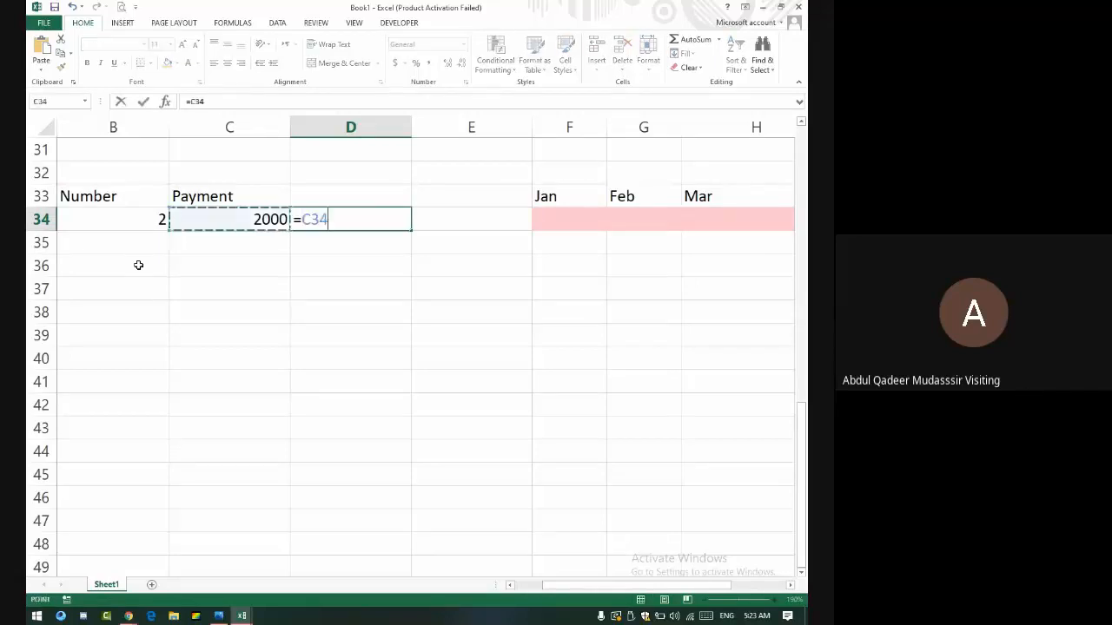
pyautogui.write('/2')
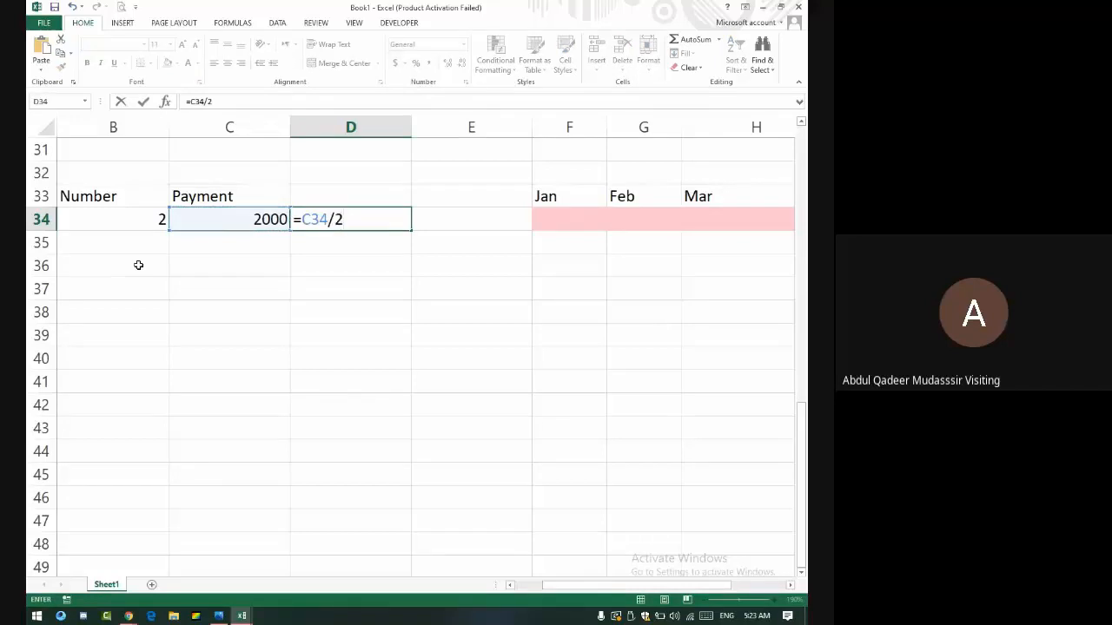
pyautogui.press('Return')
pyautogui.press('Up')
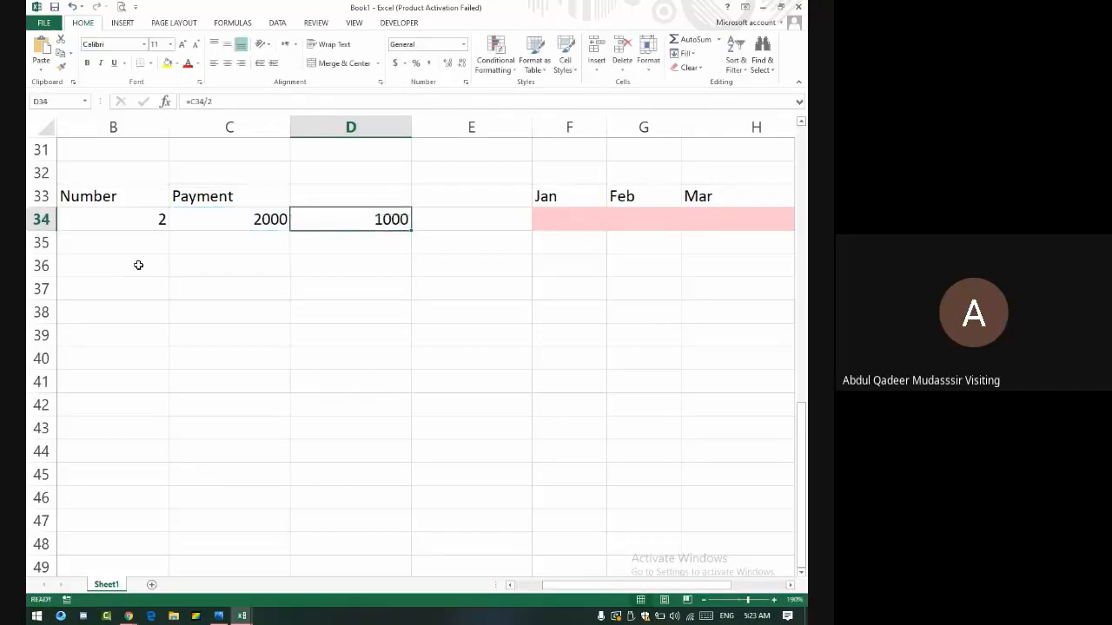
# - Enter =C34/3 in E34, returning 666.6666667
pyautogui.press('Right')
pyautogui.write('=')
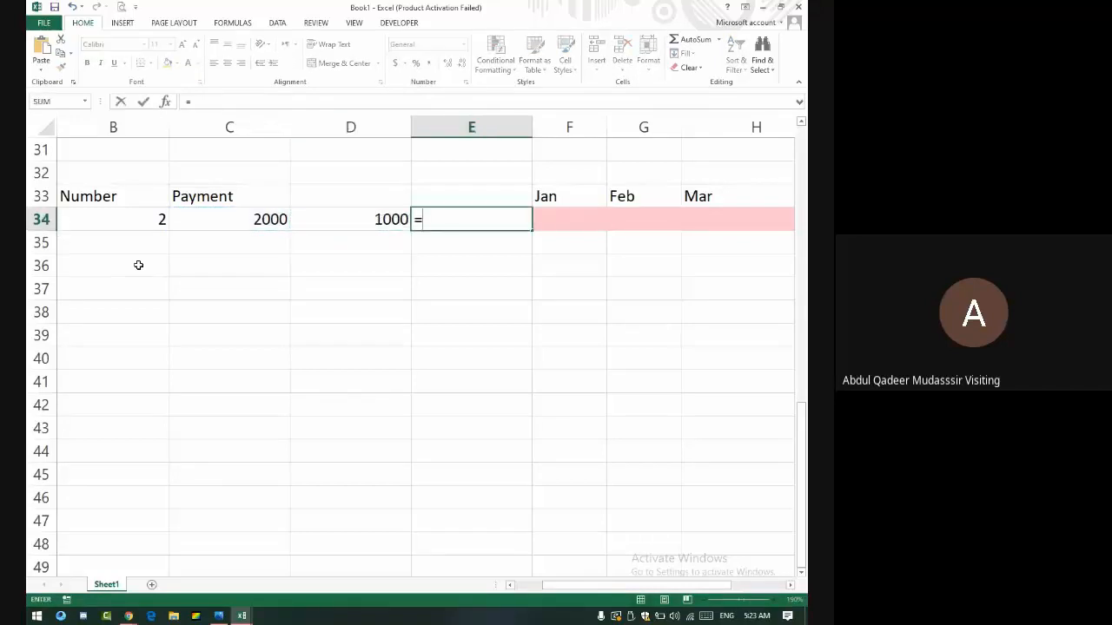
pyautogui.press('Left')
pyautogui.press('Left')
pyautogui.write('/3')
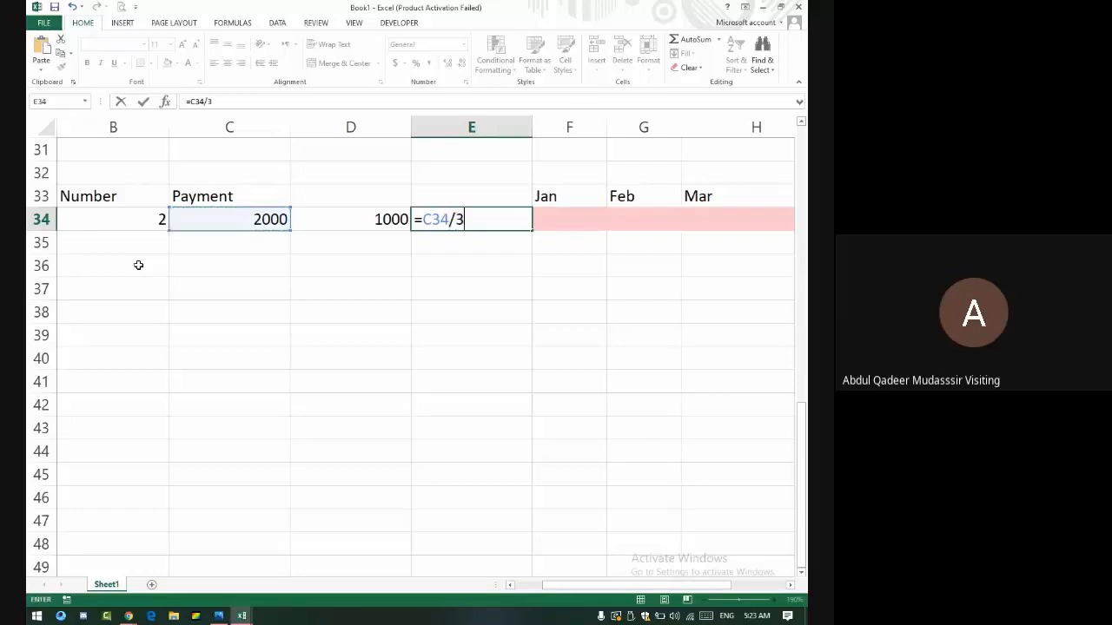
pyautogui.press('Return')
pyautogui.press('Up')
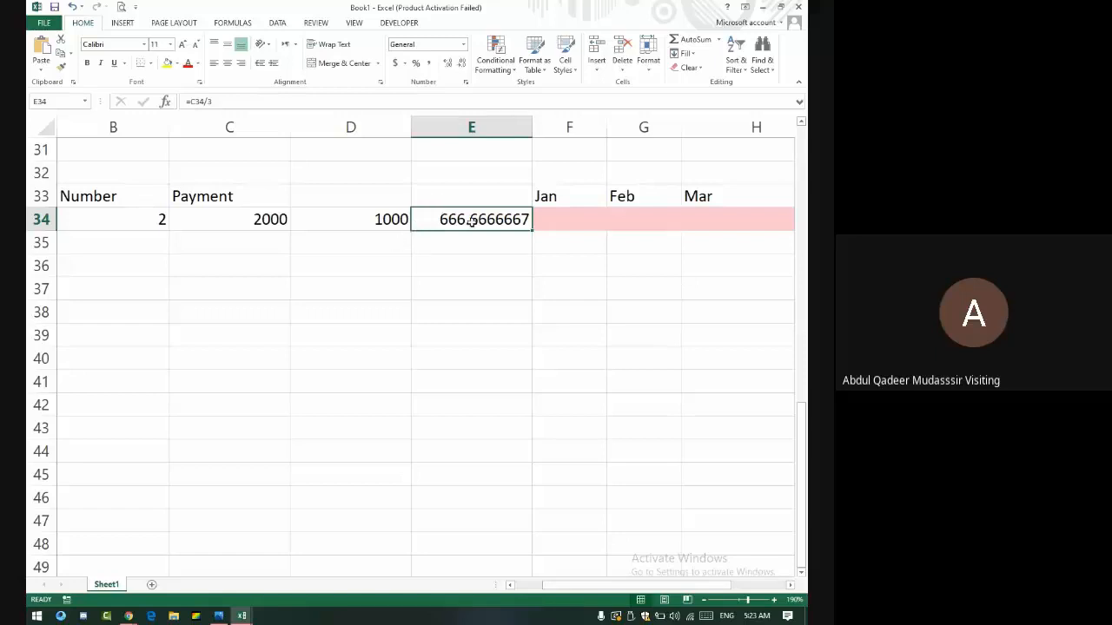
# - Add a Between rule on the month cells from $E$34 to $D$34 with yellow fill and dark yellow text
pyautogui.click(354, 229)
pyautogui.click(605, 224)
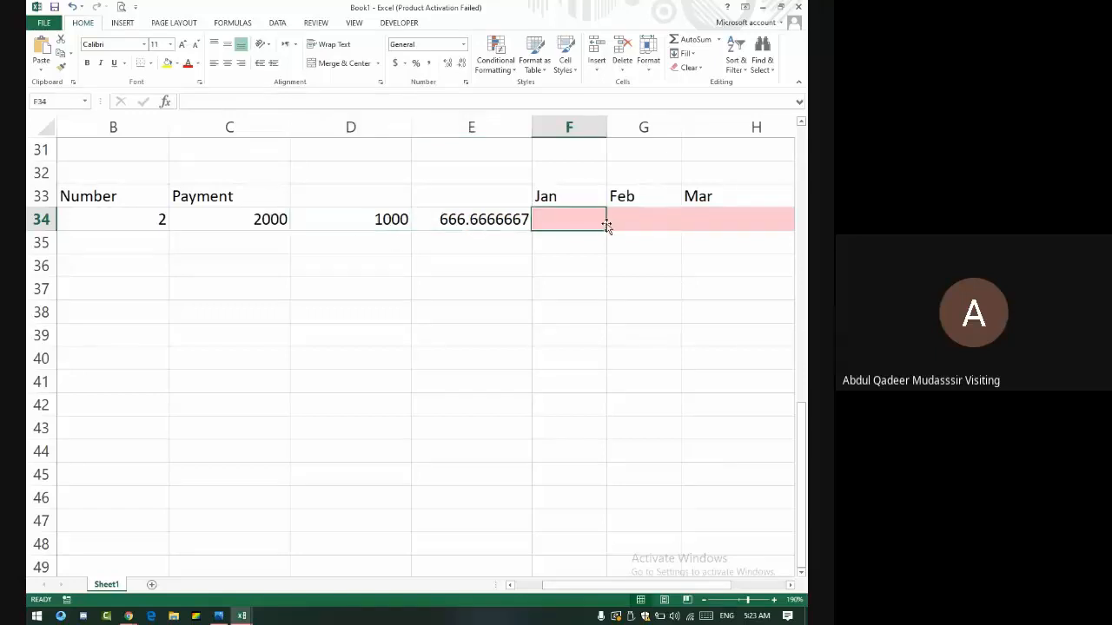
pyautogui.moveTo(605, 223)
pyautogui.mouseDown()
pyautogui.moveTo(799, 218)
pyautogui.moveTo(594, 223)
pyautogui.mouseUp()
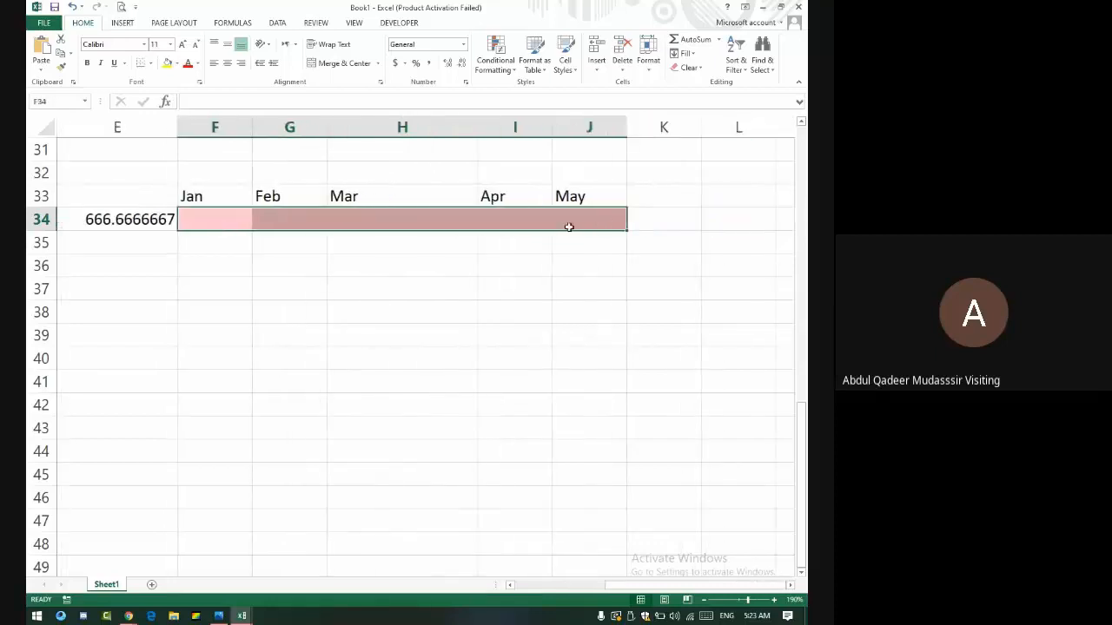
pyautogui.click(497, 65)
pyautogui.moveTo(521, 89)
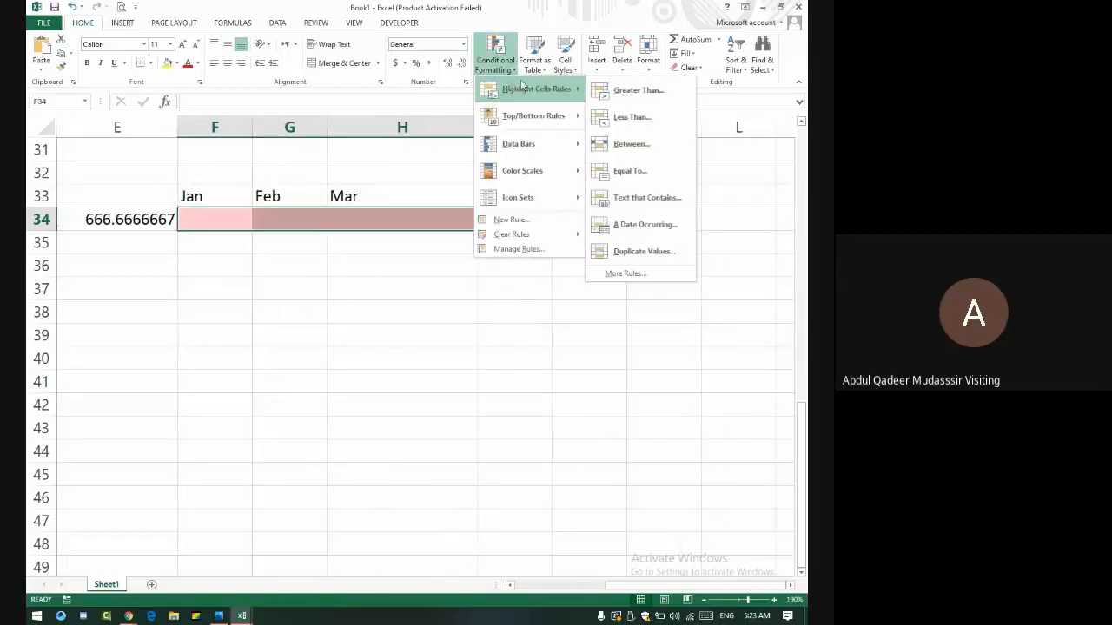
pyautogui.click(654, 146)
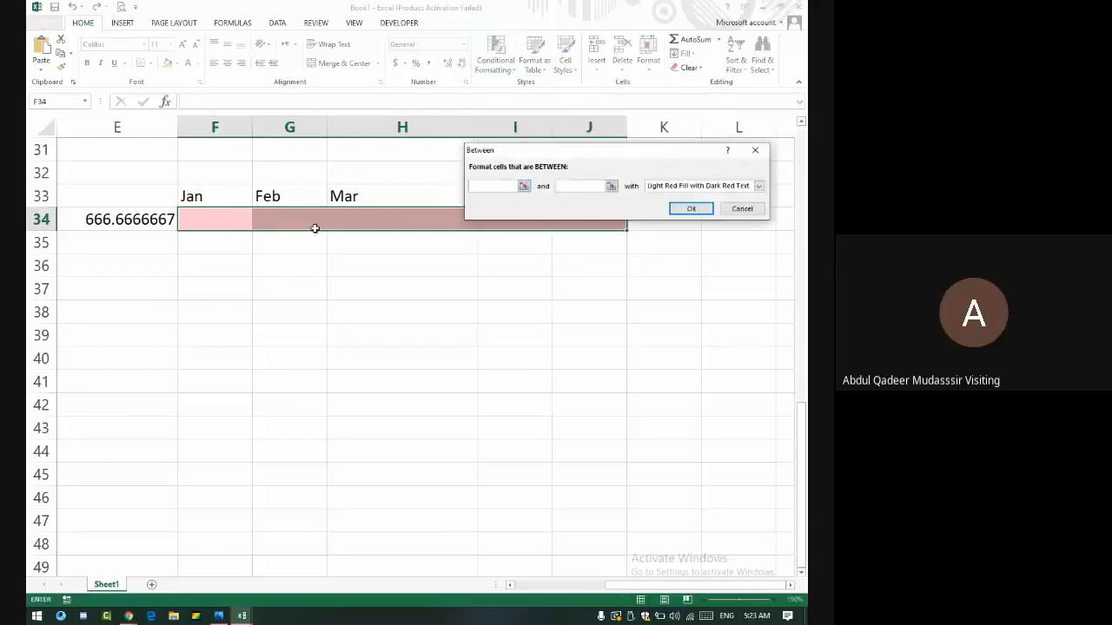
pyautogui.click(153, 219)
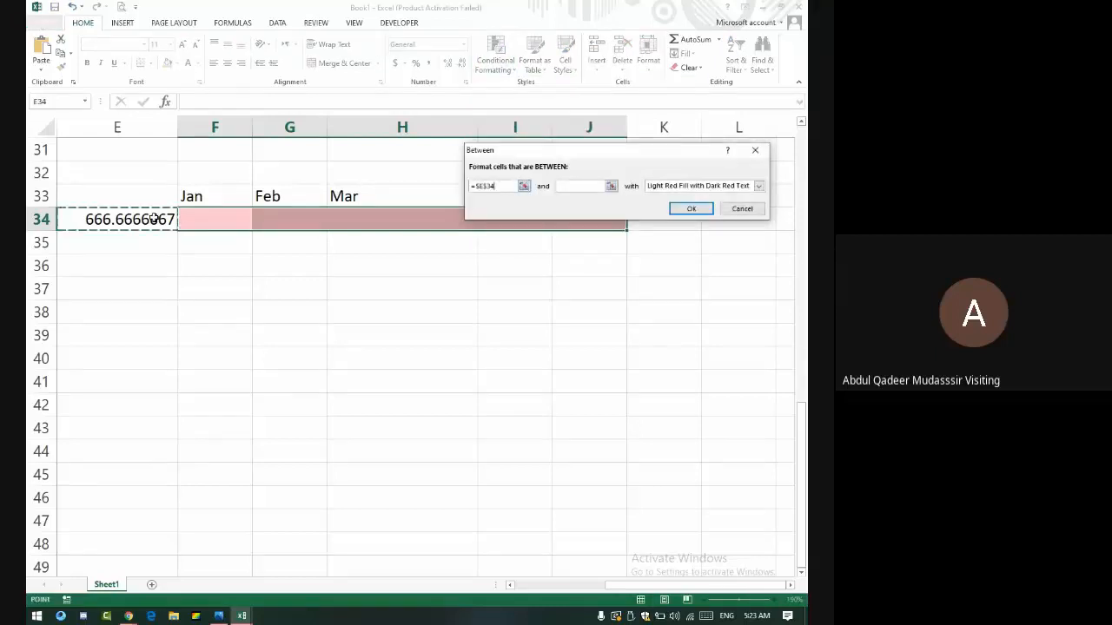
pyautogui.click(577, 186)
pyautogui.press('Left')
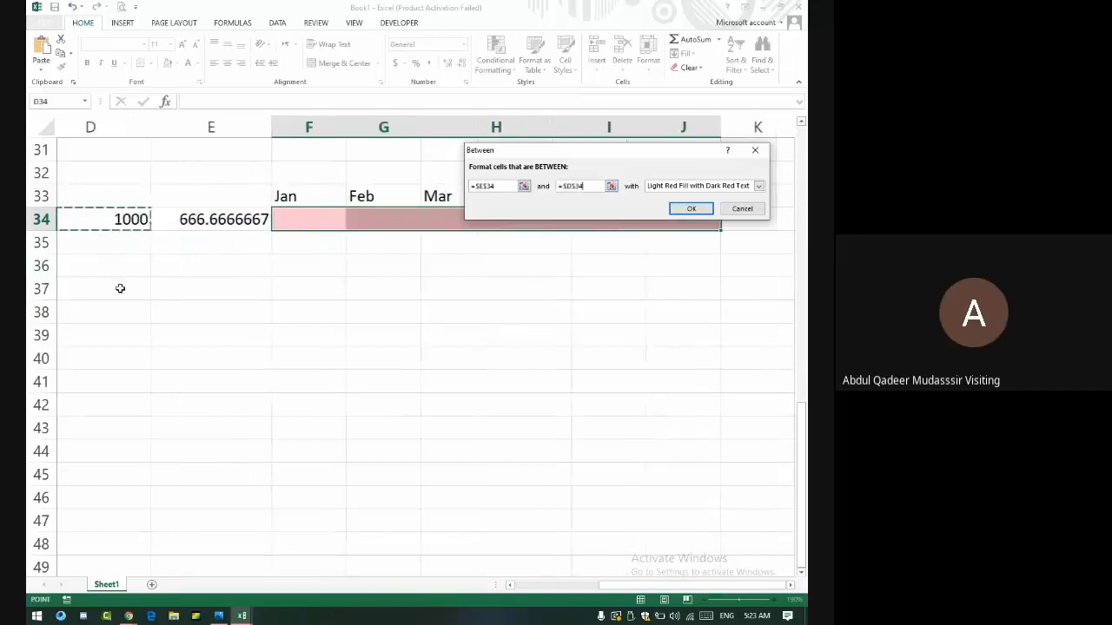
pyautogui.press('Left')
pyautogui.press('Right')
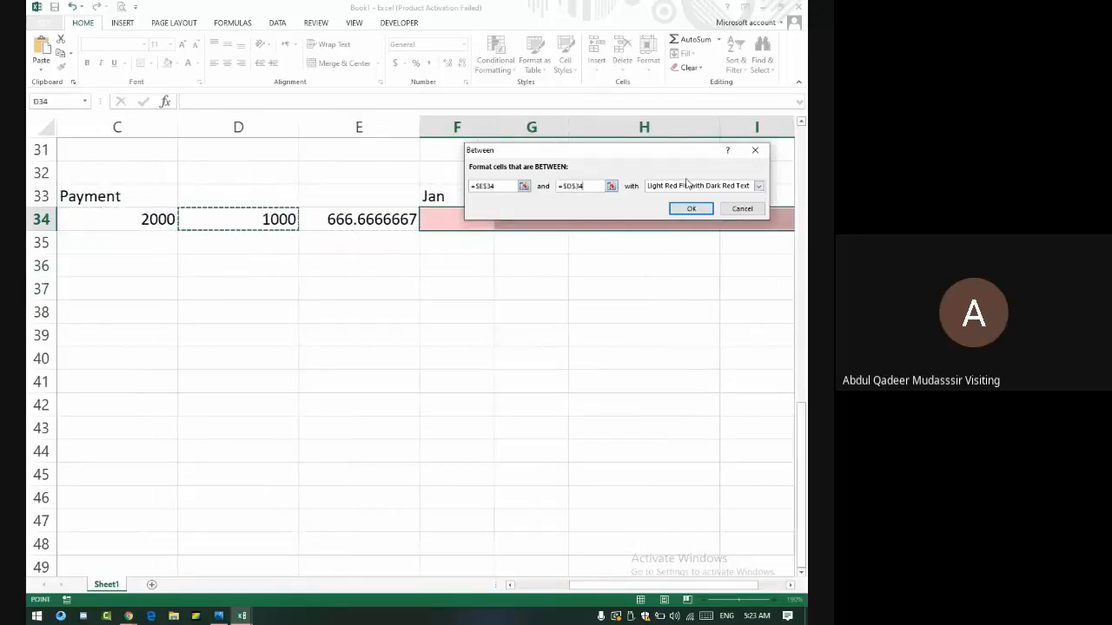
pyautogui.click(758, 186)
pyautogui.click(689, 205)
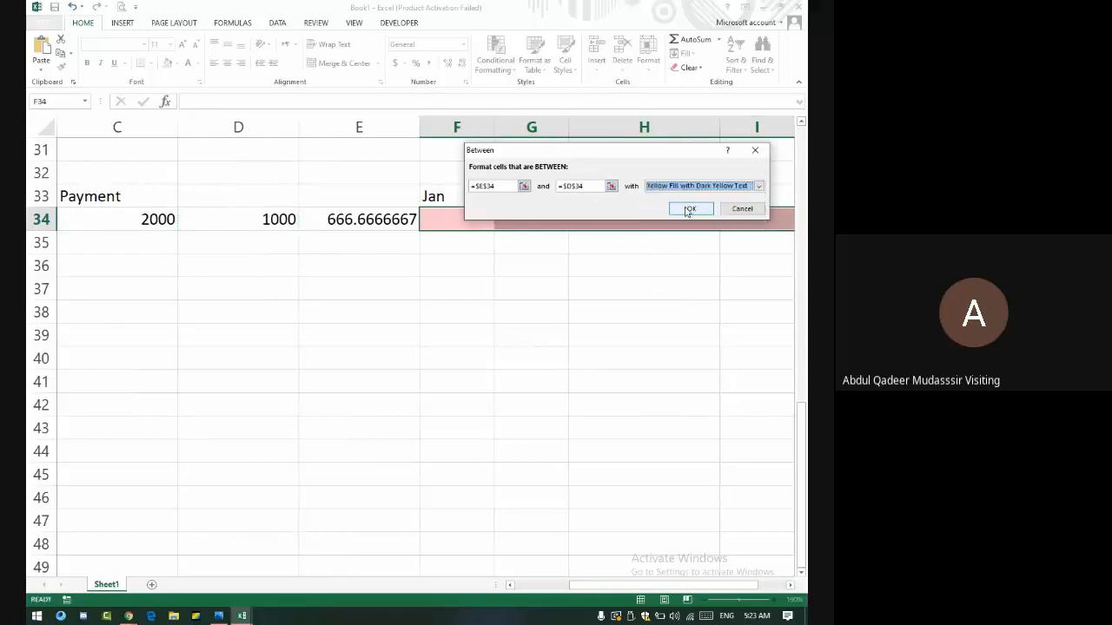
pyautogui.click(688, 210)
pyautogui.click(461, 219)
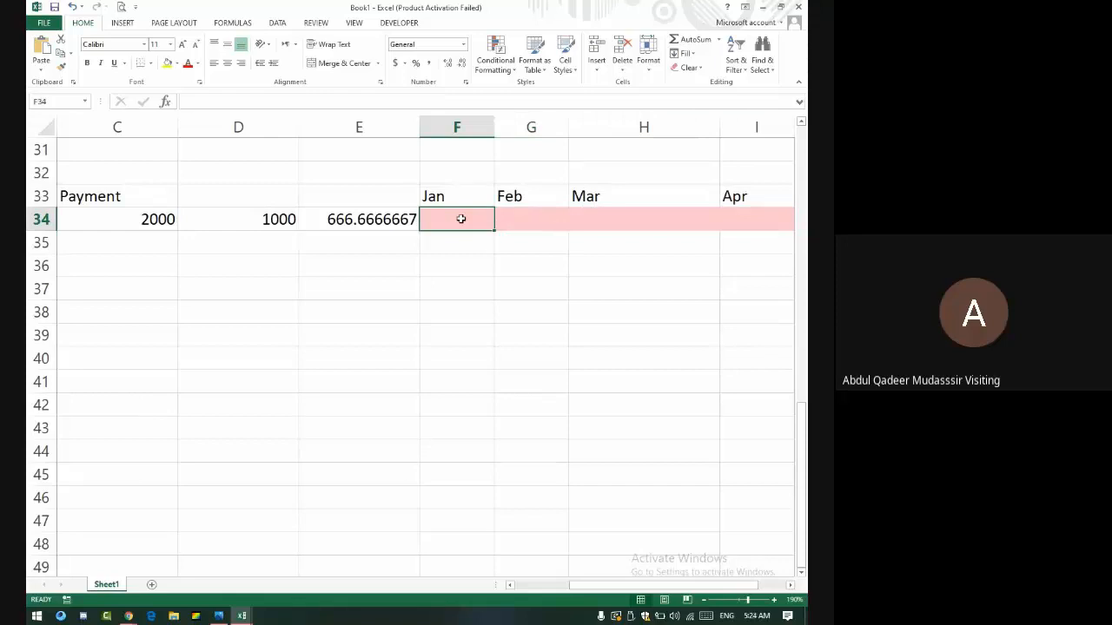
# - Enter 1000 for January in F34 and 2000 for March in H34
pyautogui.write('1000')
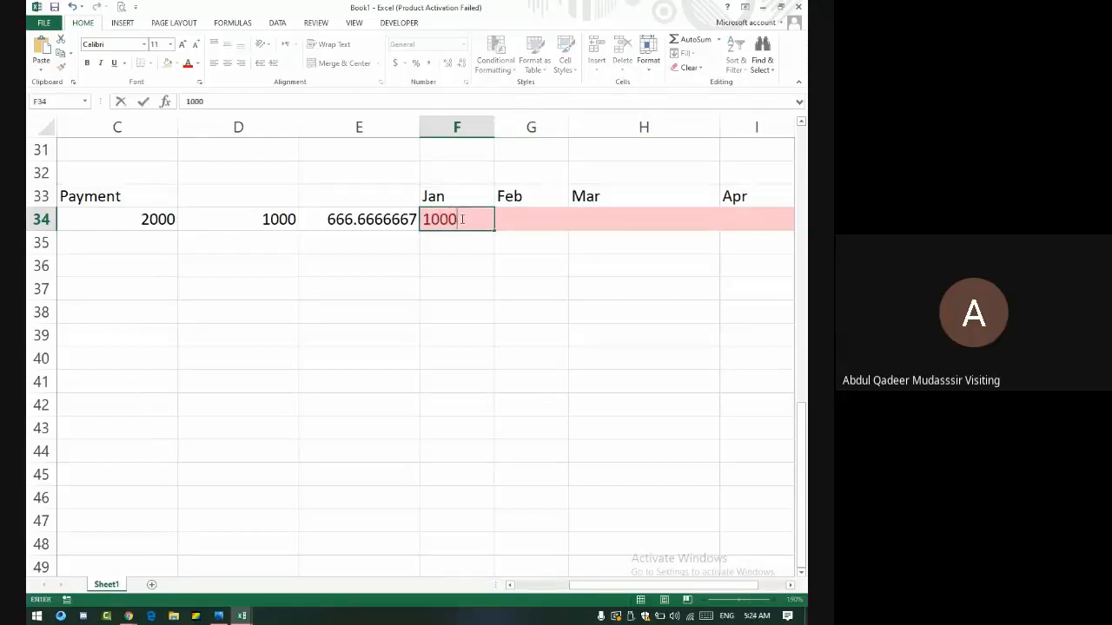
pyautogui.press('Return')
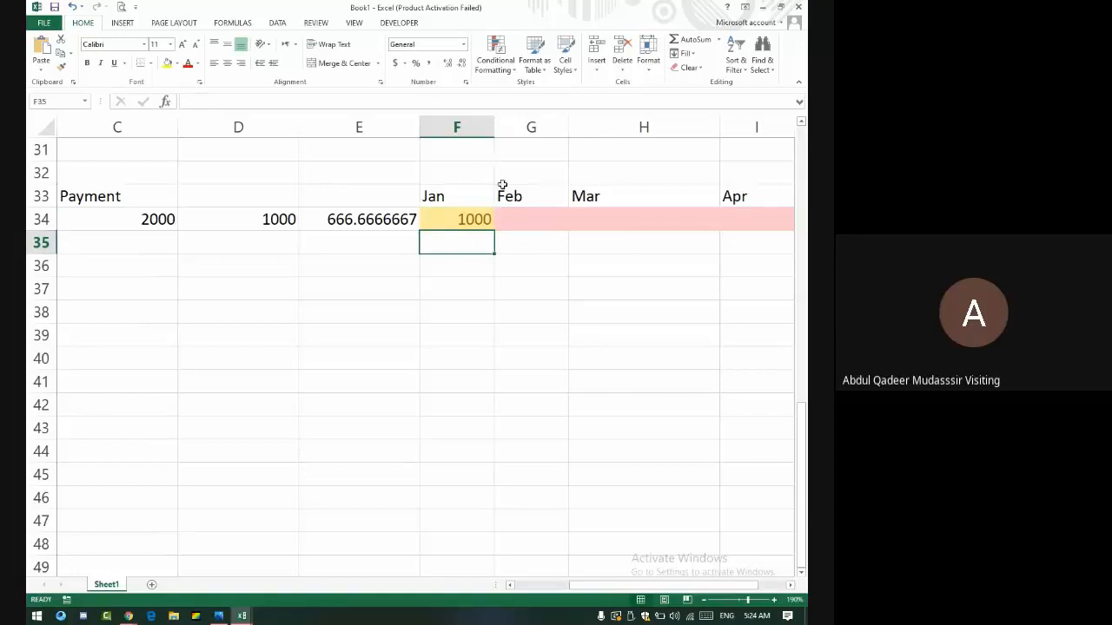
pyautogui.click(580, 214)
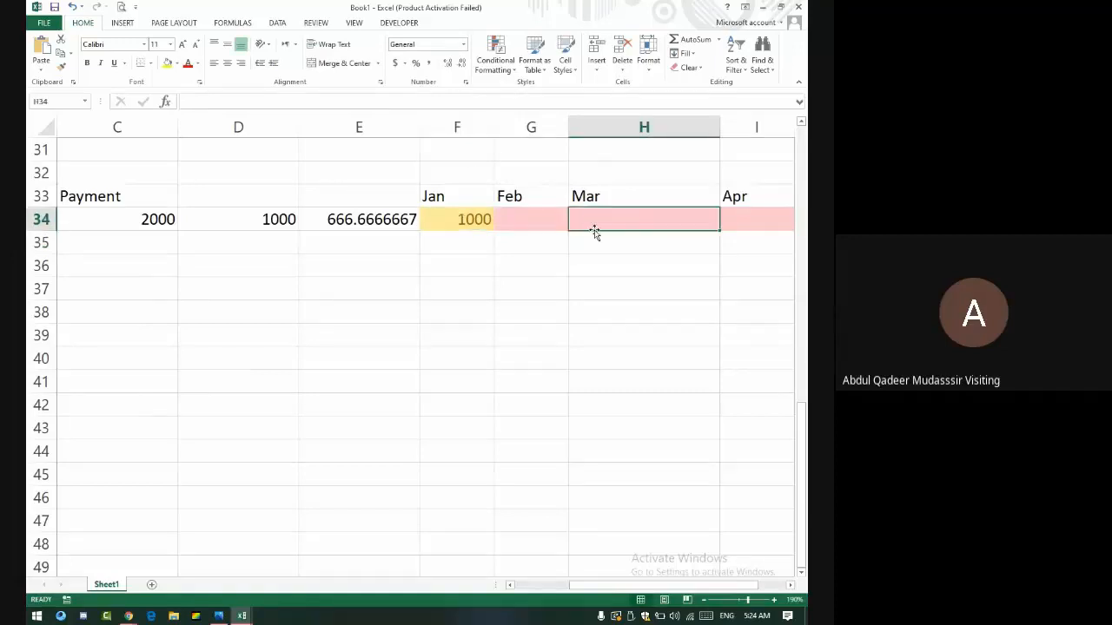
pyautogui.write('2000')
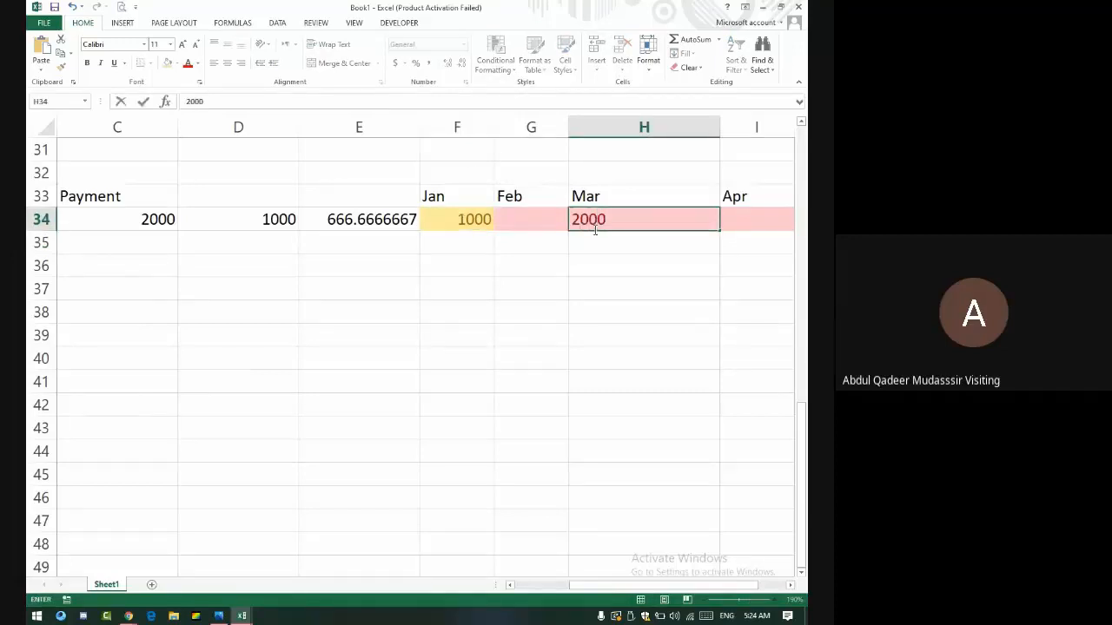
pyautogui.press('Return')
pyautogui.click(700, 219)
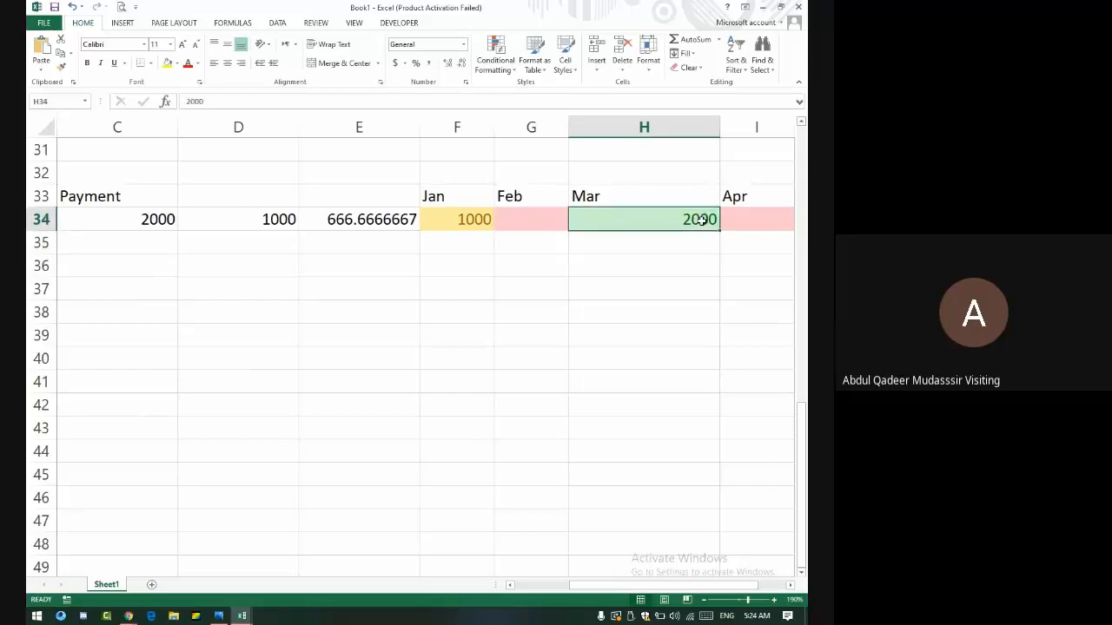
# - Change January's payment in F34 to 1999 to test the highlighting
pyautogui.click(460, 227)
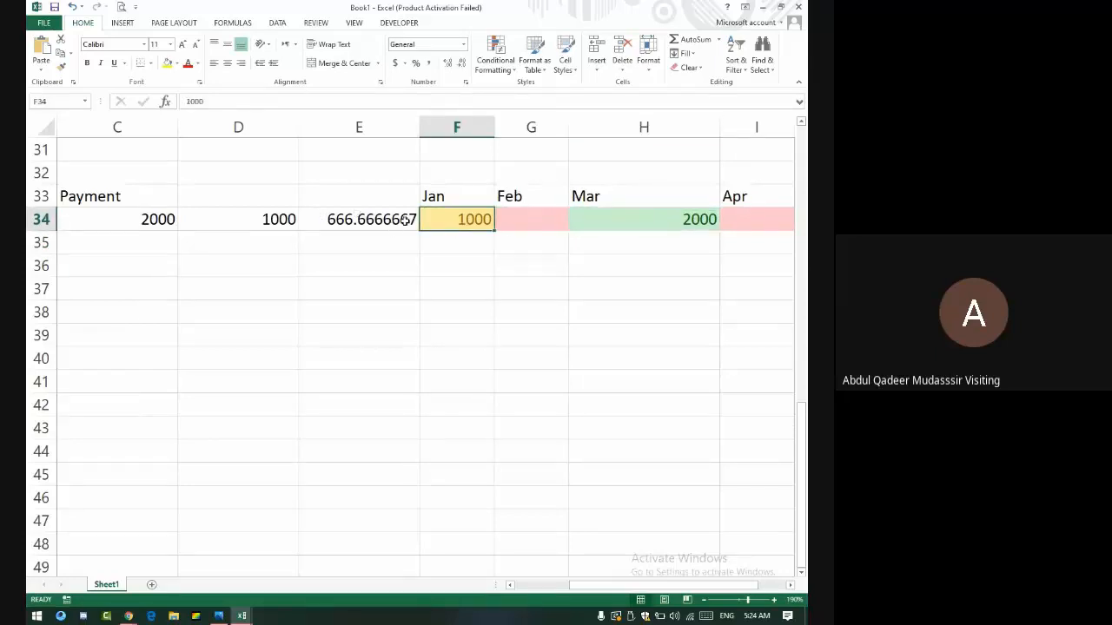
pyautogui.write('999')
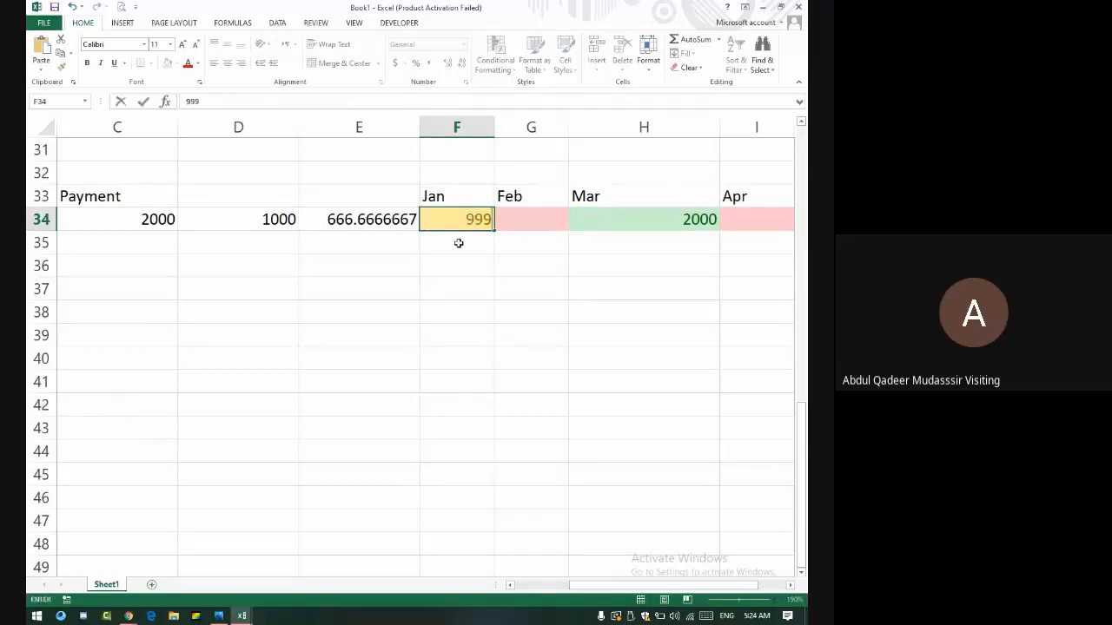
pyautogui.press('Return')
pyautogui.press('Up')
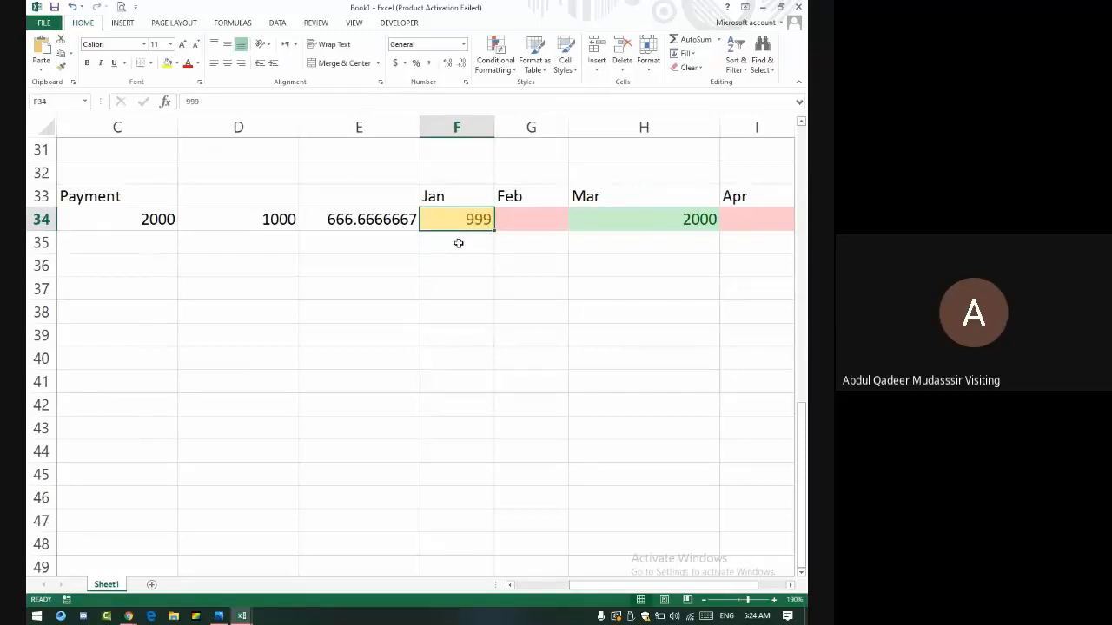
pyautogui.write('1999')
pyautogui.press('Return')
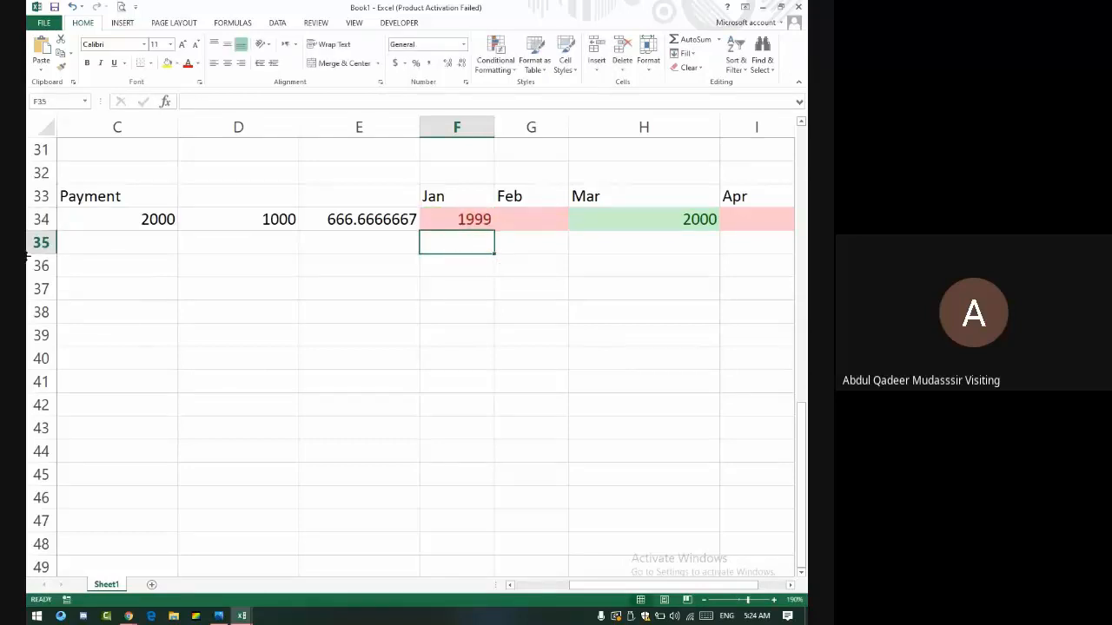
# - Change the D34 formula to =C34-1 so the upper bound becomes 1999
pyautogui.click(265, 224)
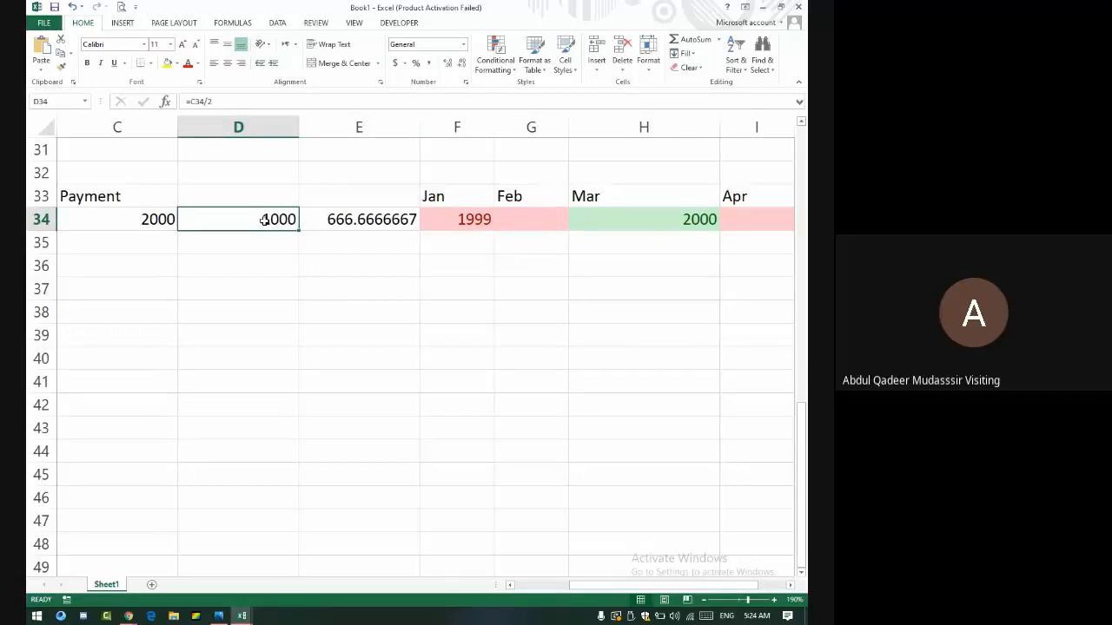
pyautogui.click(226, 102)
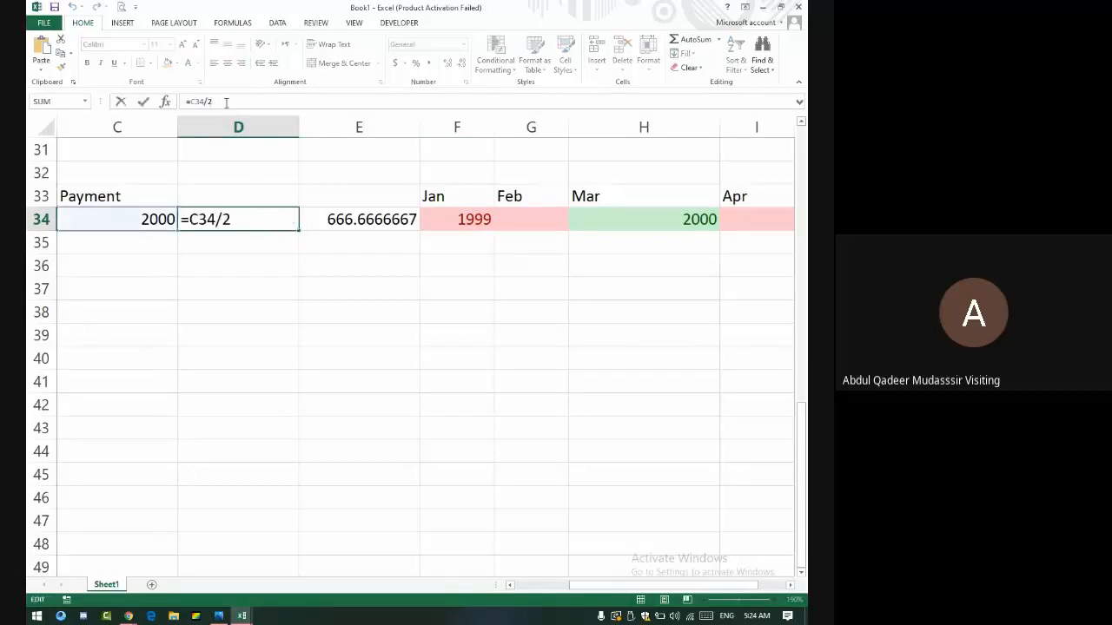
pyautogui.press('BackSpace')
pyautogui.press('BackSpace')
pyautogui.press('BackSpace')
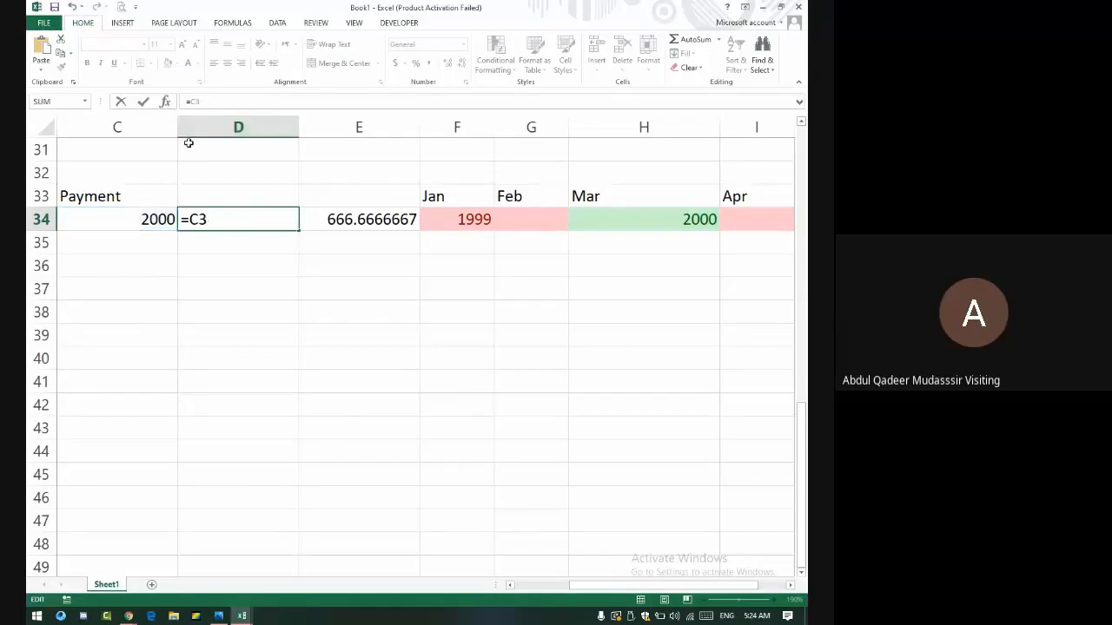
pyautogui.write('4-')
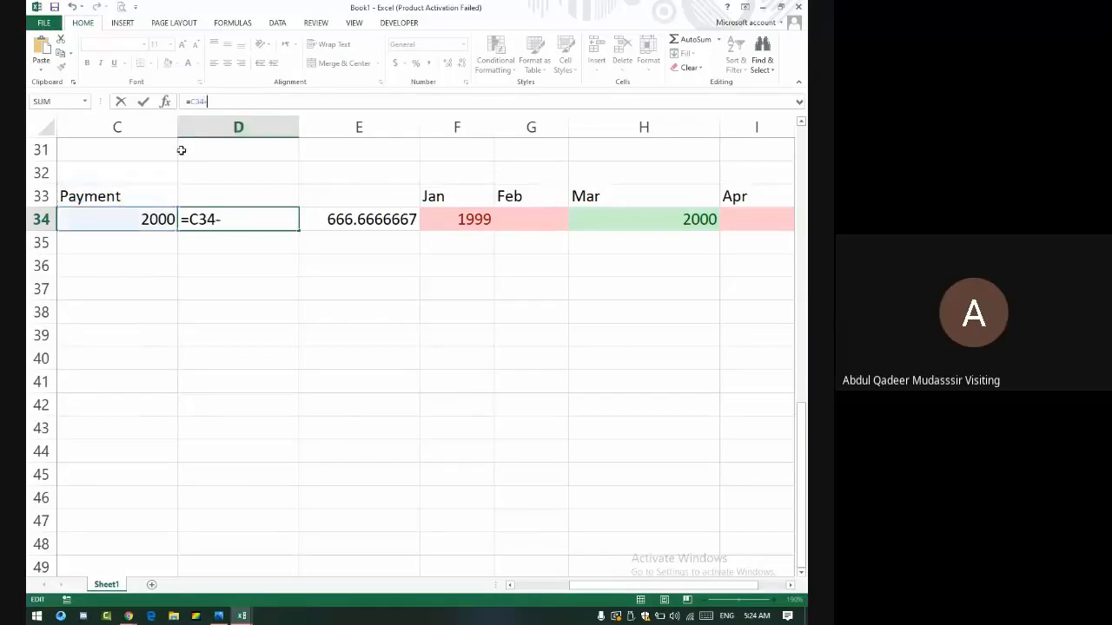
pyautogui.write('1')
pyautogui.press('Return')
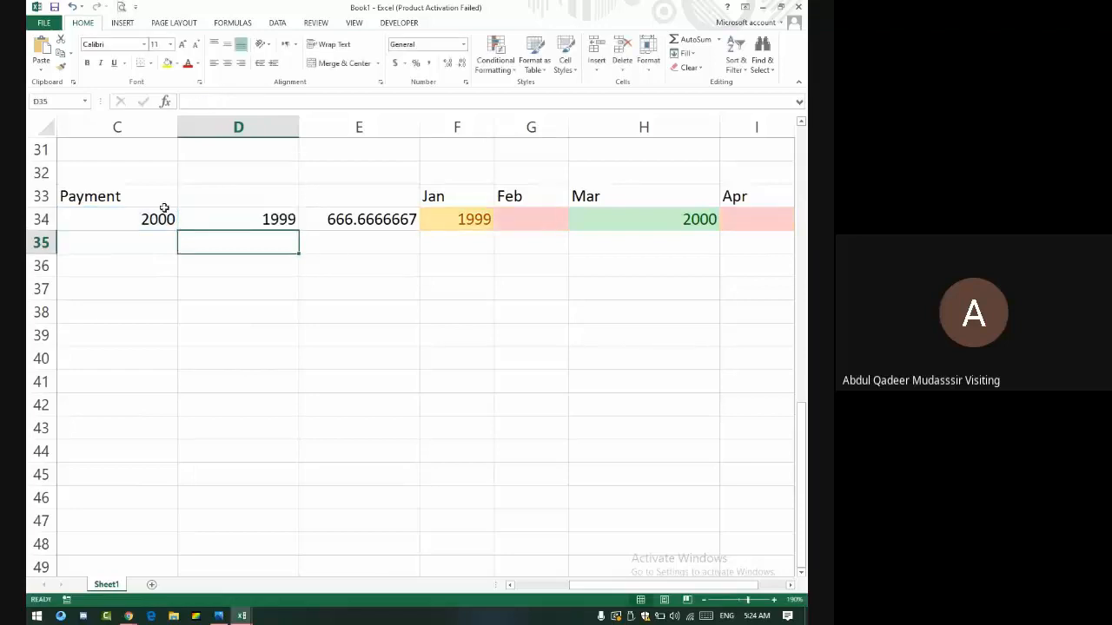
pyautogui.click(239, 212)
pyautogui.click(470, 220)
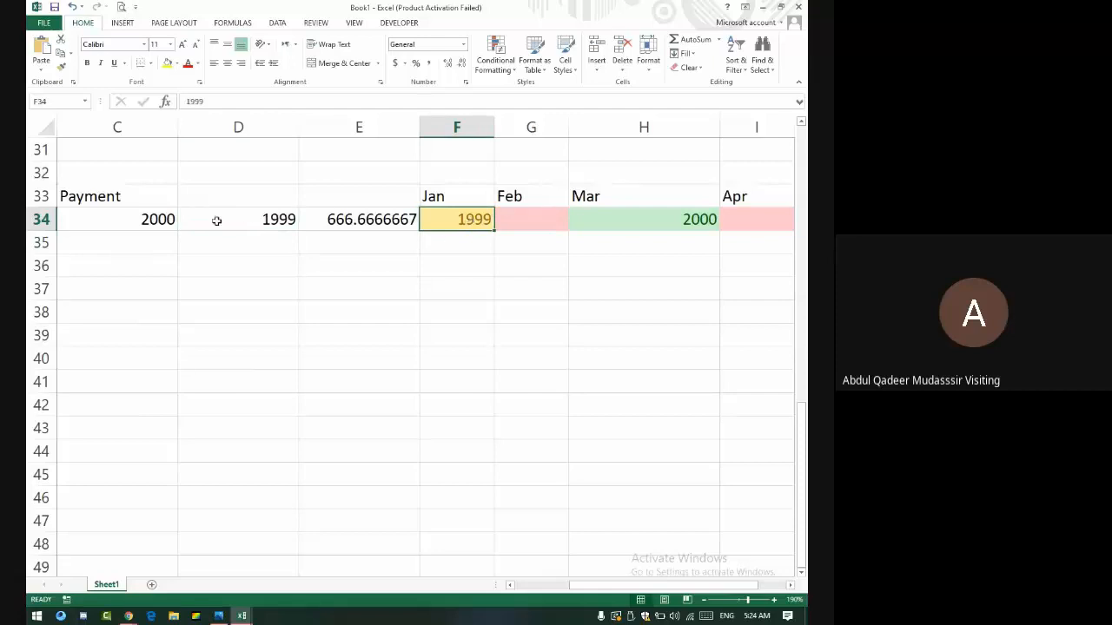
pyautogui.click(208, 103)
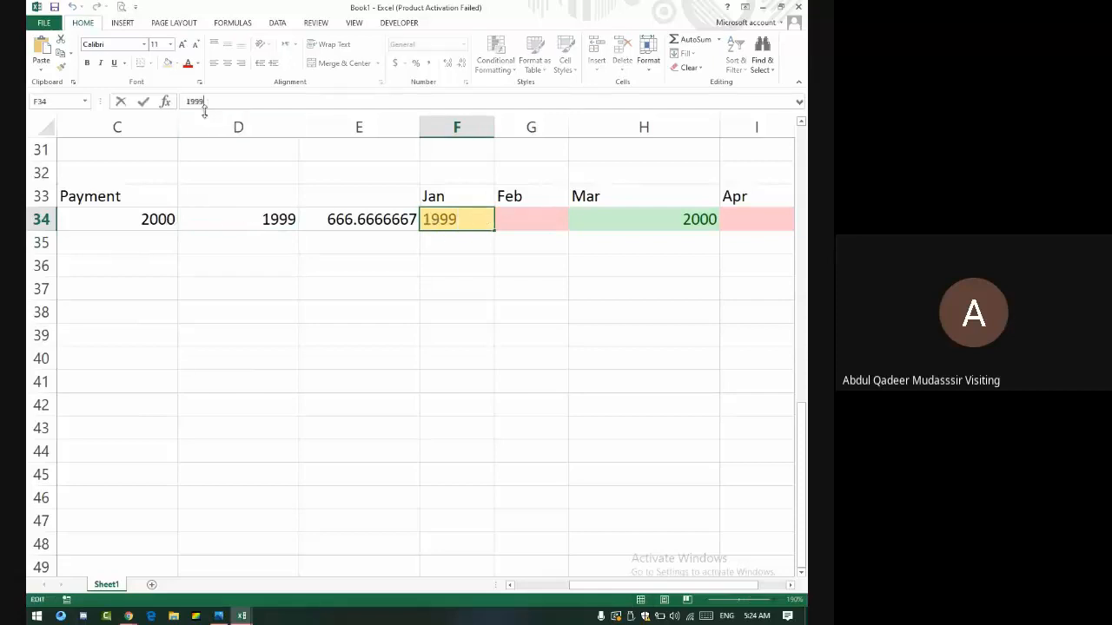
# - Change the E34 formula to =C34-500 so the lower bound becomes 1500
pyautogui.click(364, 219)
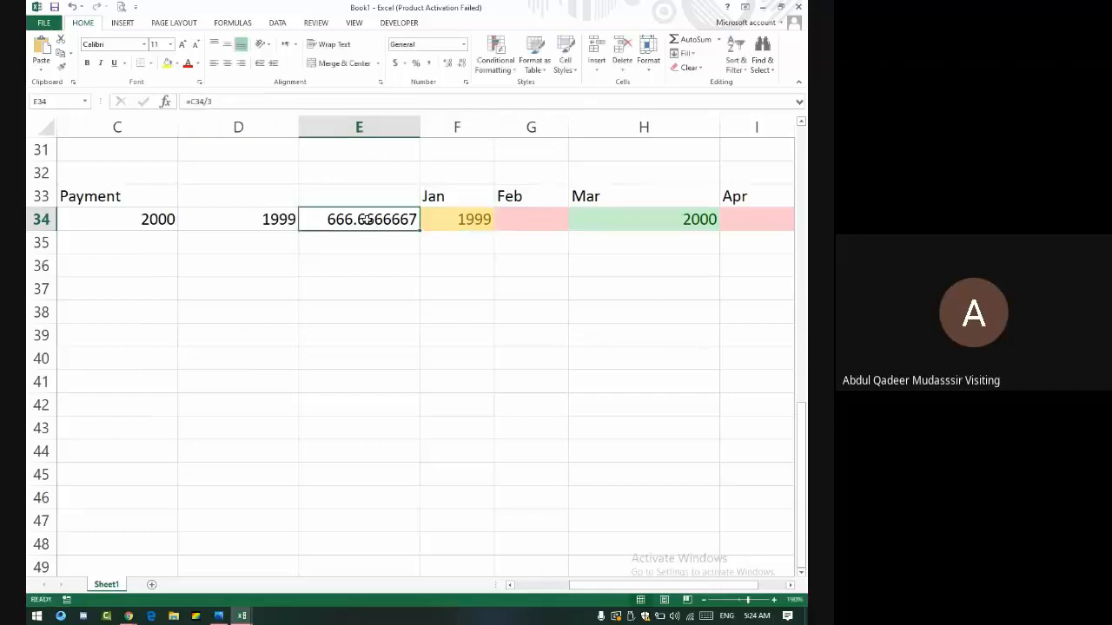
pyautogui.click(229, 103)
pyautogui.press('BackSpace')
pyautogui.press('BackSpace')
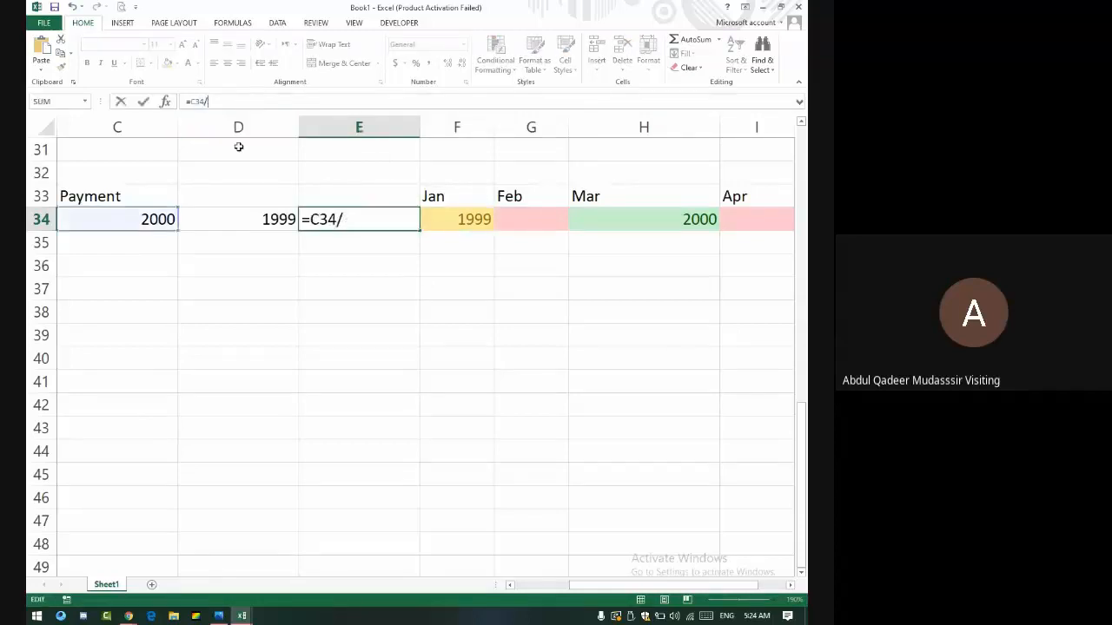
pyautogui.write('-500')
pyautogui.press('Return')
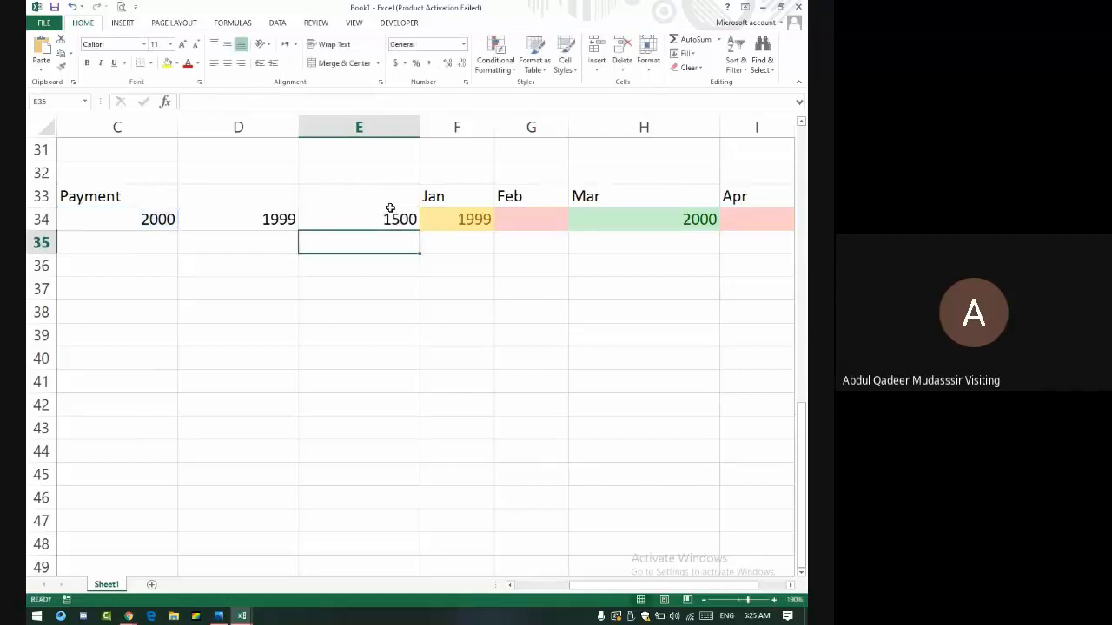
pyautogui.press('Up')
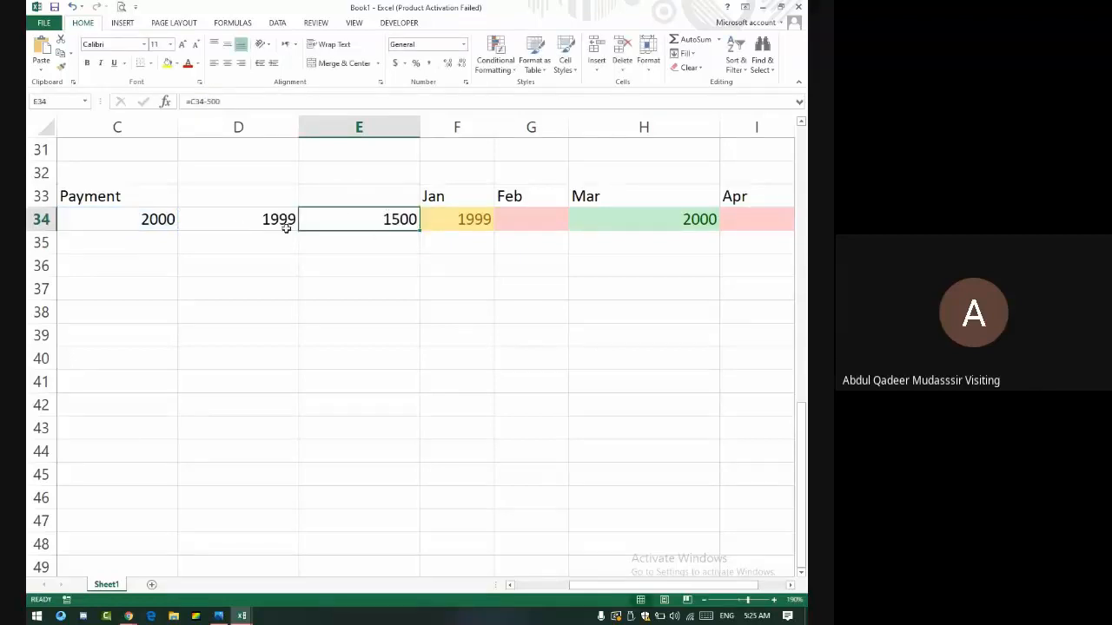
pyautogui.moveTo(286, 226); pyautogui.dragTo(348, 215)
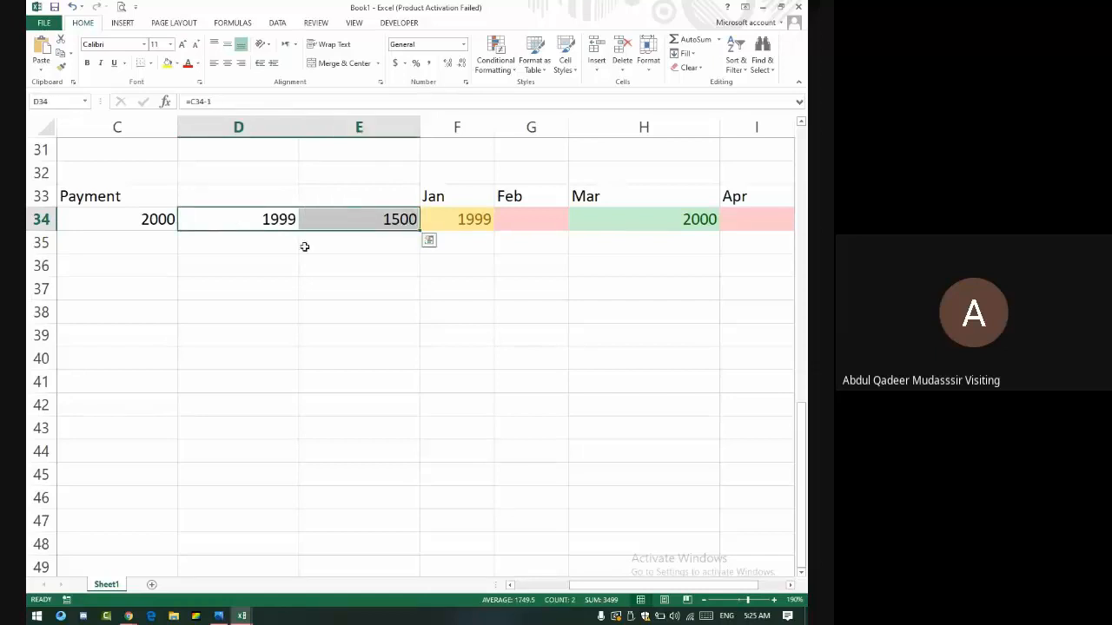
pyautogui.press('Right')
pyautogui.press('Right')
pyautogui.press('Right')
pyautogui.press('Right')
pyautogui.press('Right')
pyautogui.press('Right')
pyautogui.press('Right')
pyautogui.press('Right')
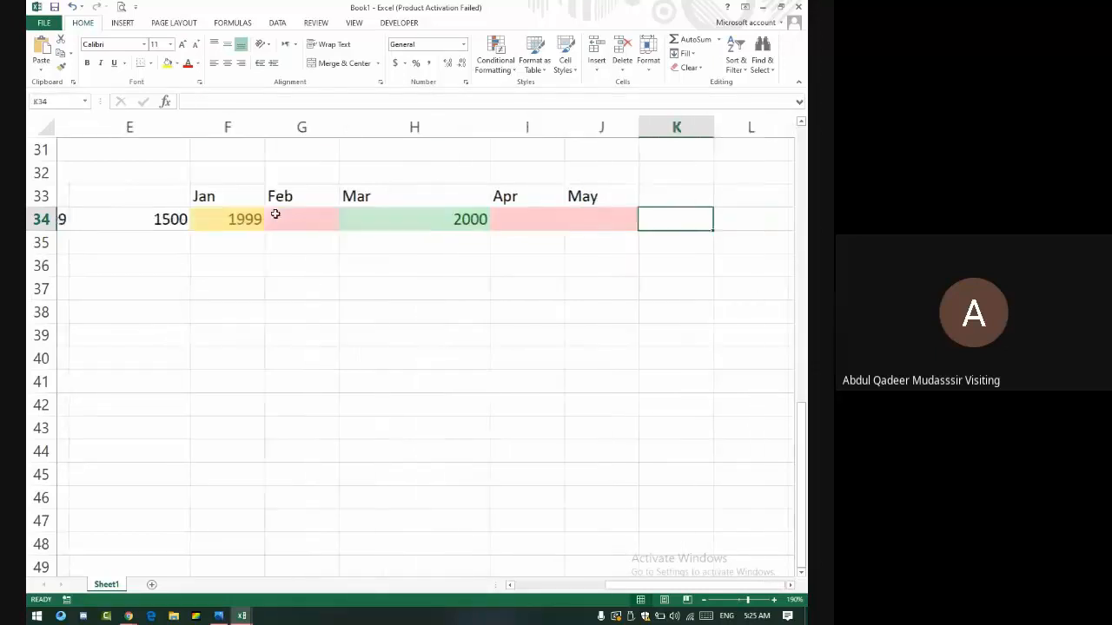
pyautogui.press('Left')
pyautogui.press('Left')
# - Enter 1000 as April's payment in I34
pyautogui.click(522, 211)
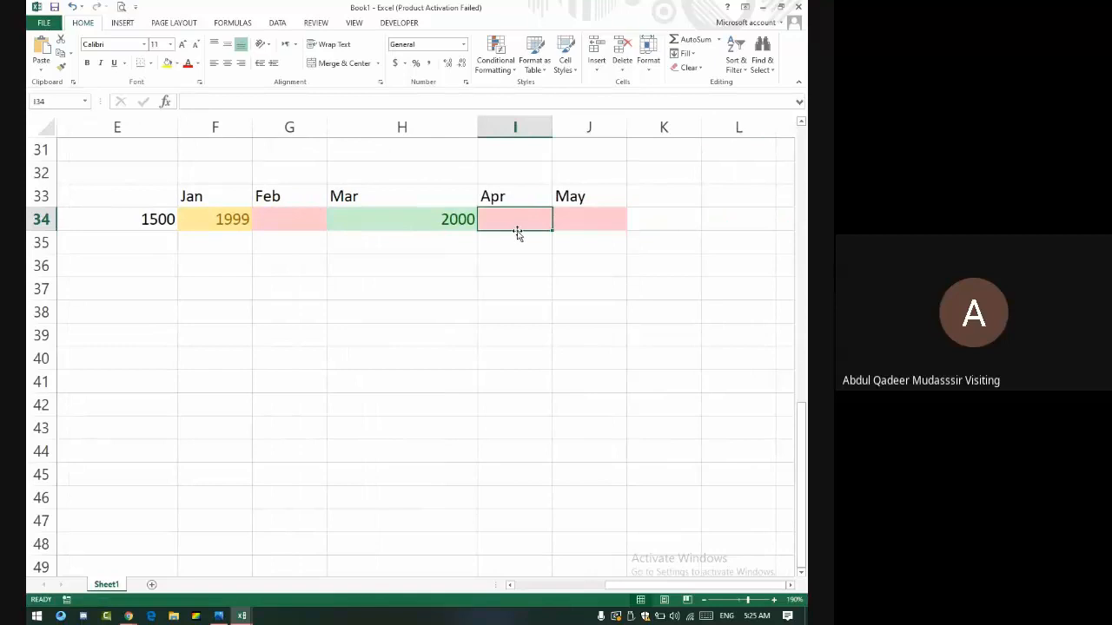
pyautogui.write('1000')
pyautogui.press('Return')
pyautogui.press('Up')
# - Enter 1500 for April in I34 and review the conditional formatting menu
pyautogui.write('1500')
pyautogui.press('Return')
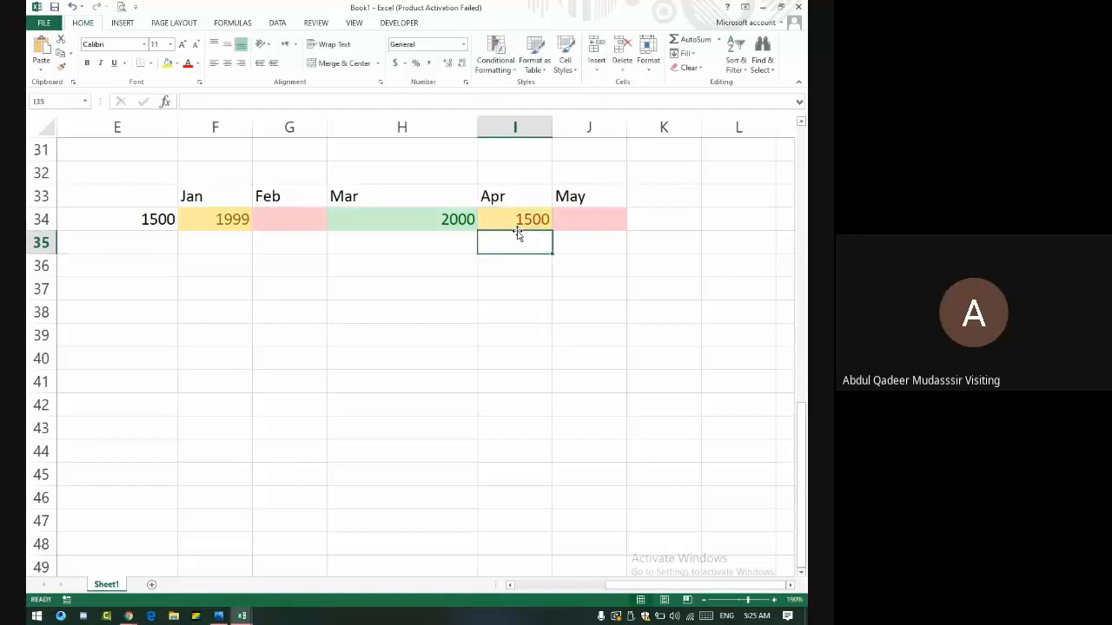
pyautogui.moveTo(603, 240); pyautogui.dragTo(616, 218)
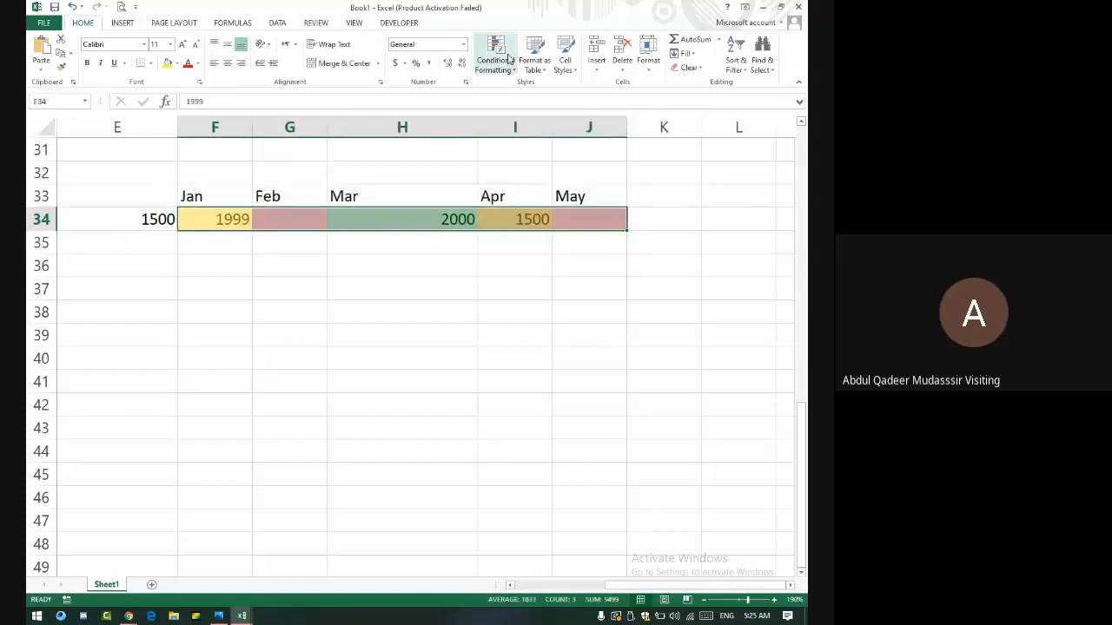
pyautogui.click(510, 59)
pyautogui.moveTo(546, 89)
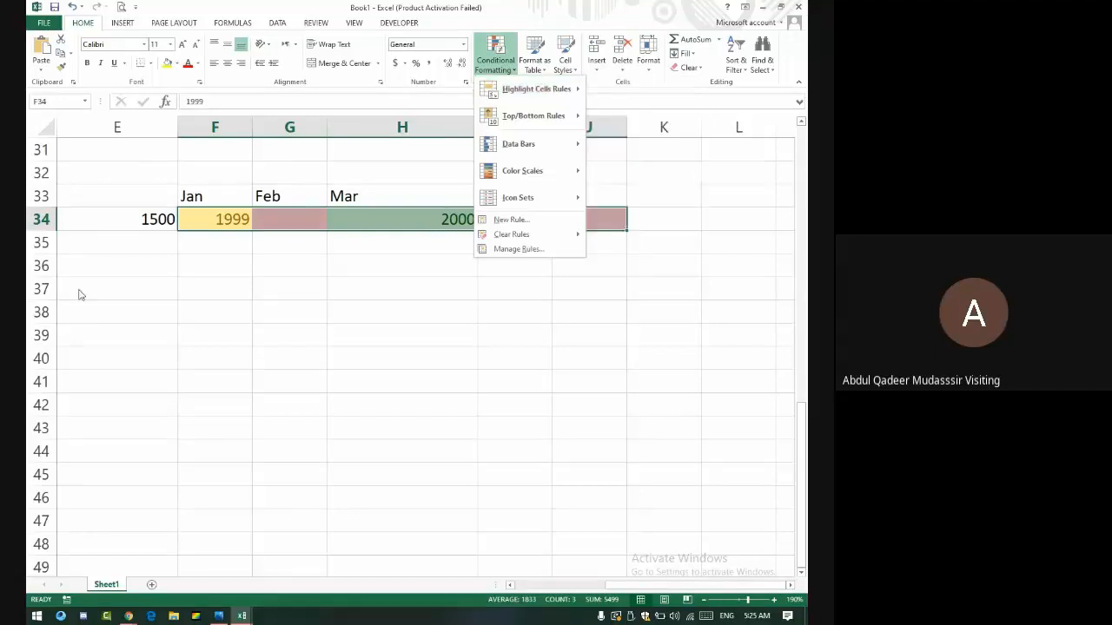
pyautogui.click(198, 268)
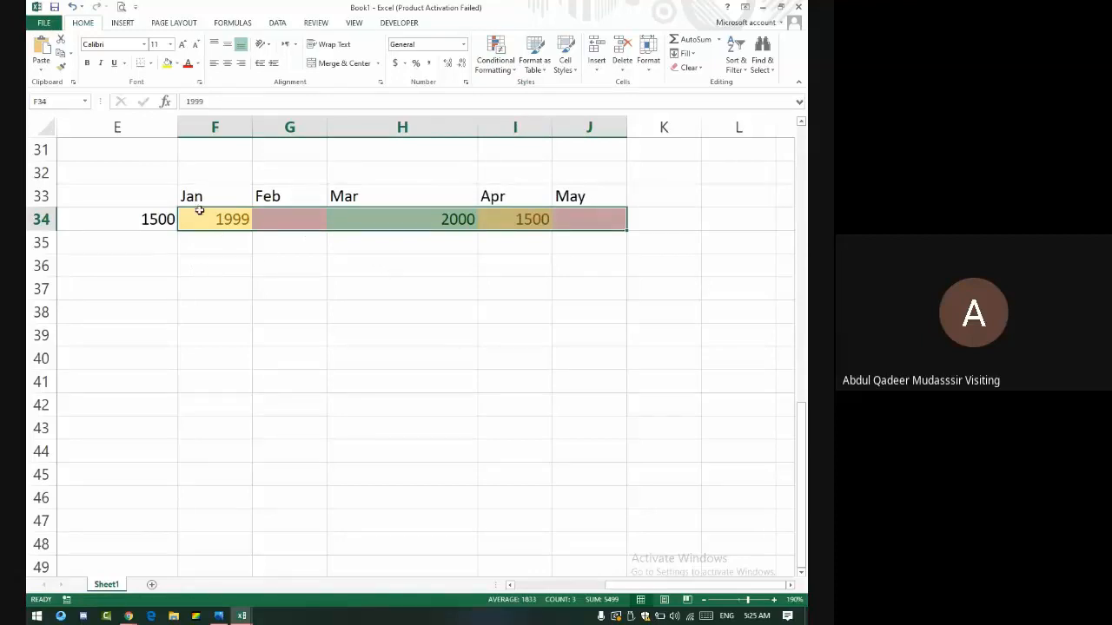
# - Try Fill Down on the Jan–May payment cells, undo it, and dismiss the Clear menu
pyautogui.moveTo(200, 216)
pyautogui.mouseDown()
pyautogui.moveTo(635, 206)
pyautogui.moveTo(419, 228)
pyautogui.moveTo(185, 218)
pyautogui.mouseUp()
pyautogui.click(635, 206)
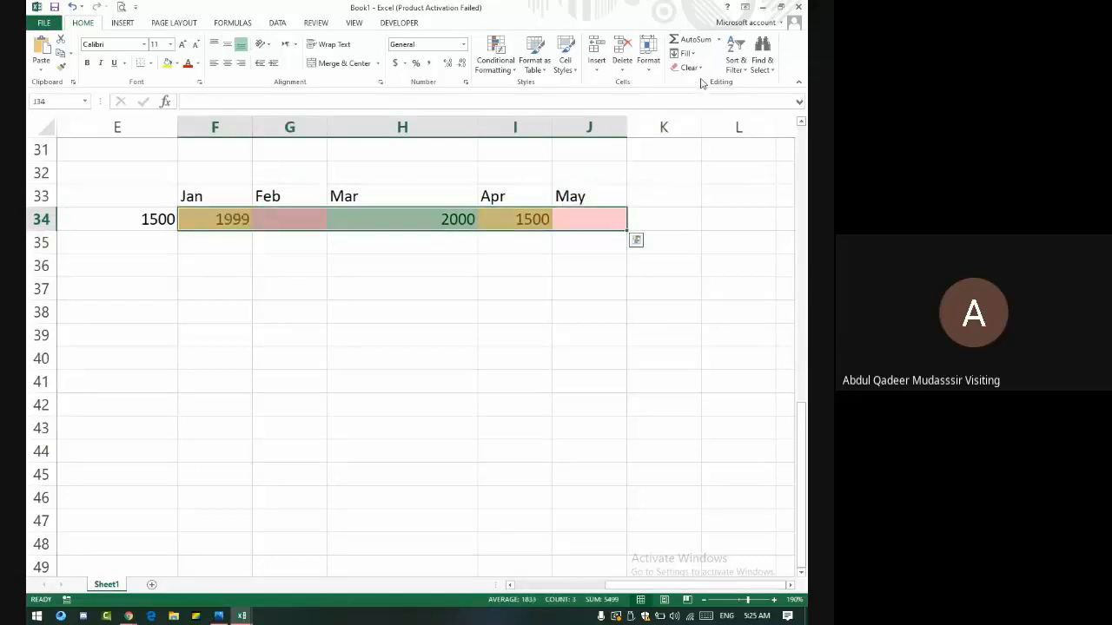
pyautogui.click(686, 54)
pyautogui.click(695, 65)
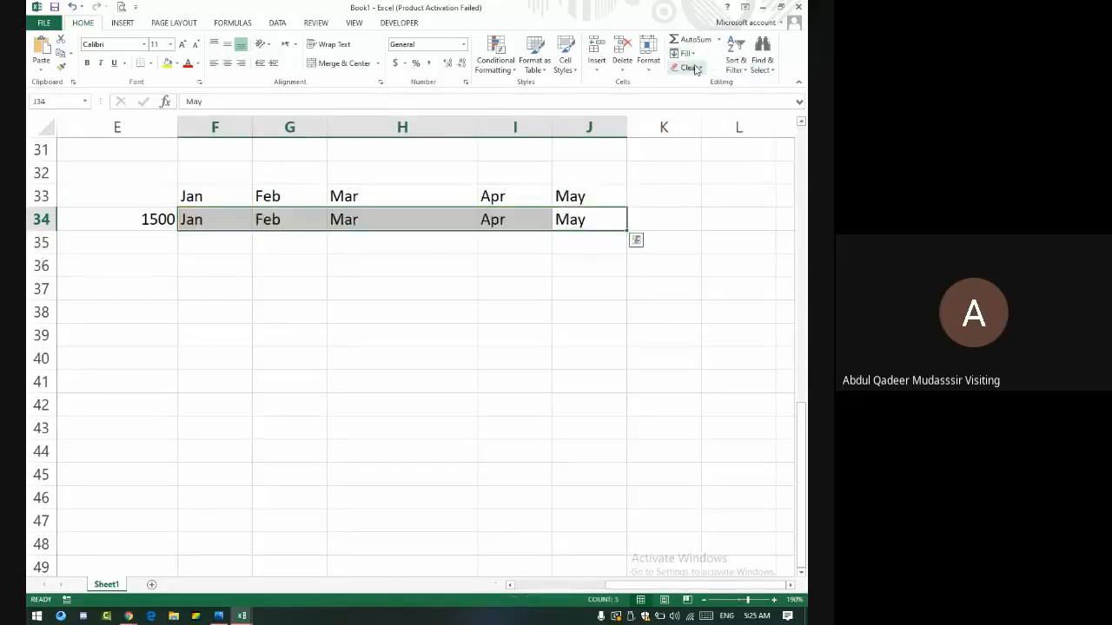
pyautogui.hotkey('ctrl', 'z')
pyautogui.click(691, 68)
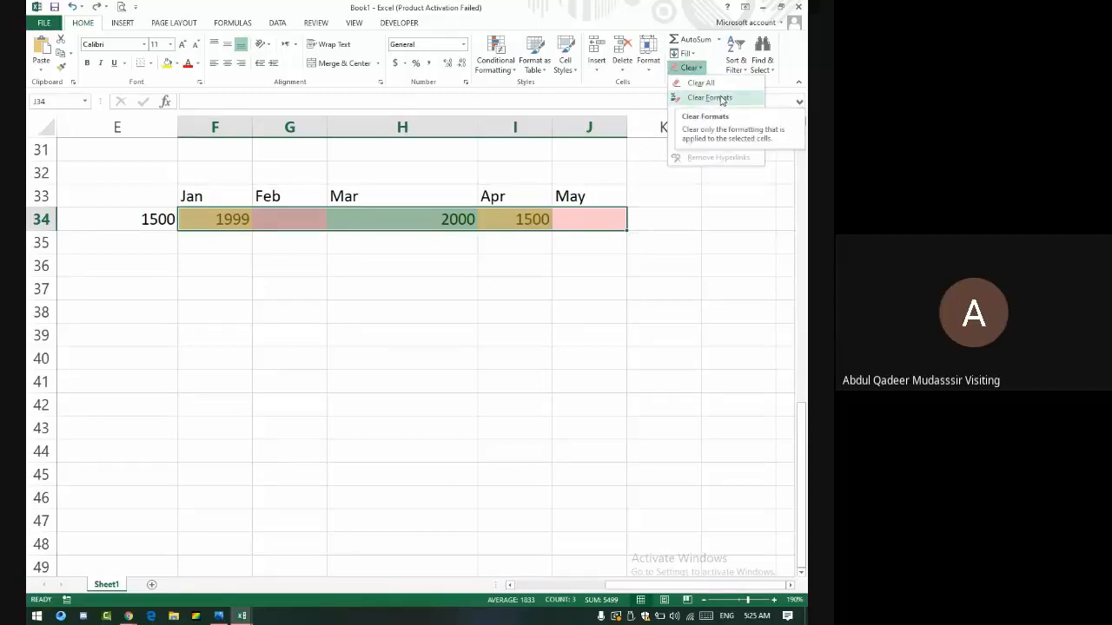
pyautogui.click(663, 215)
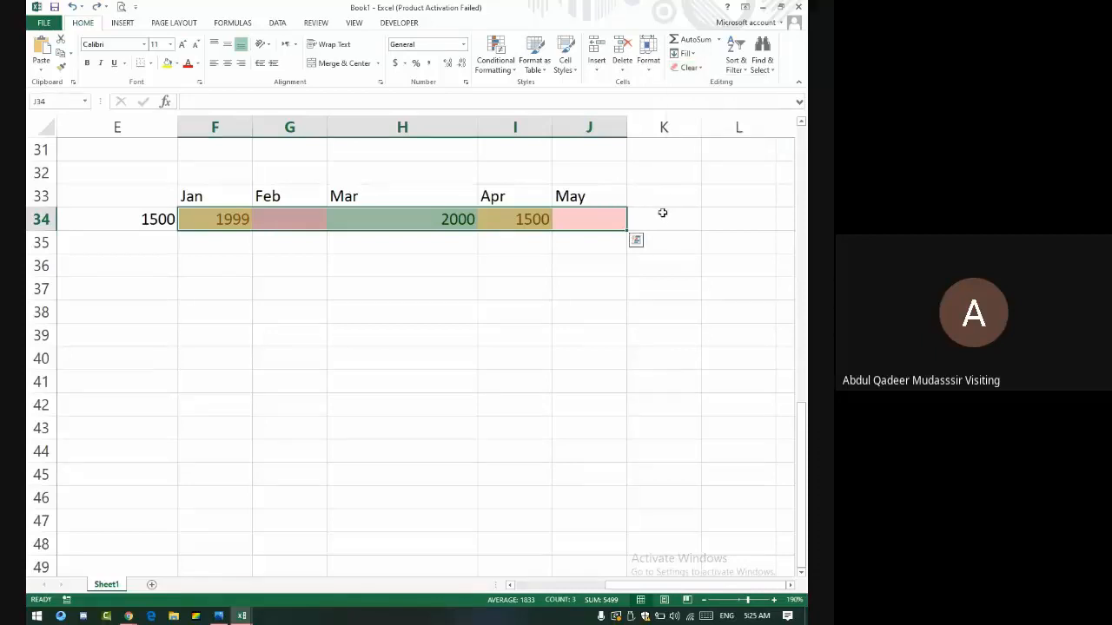
pyautogui.click(658, 218)
pyautogui.hotkey('alt', 'Tab')
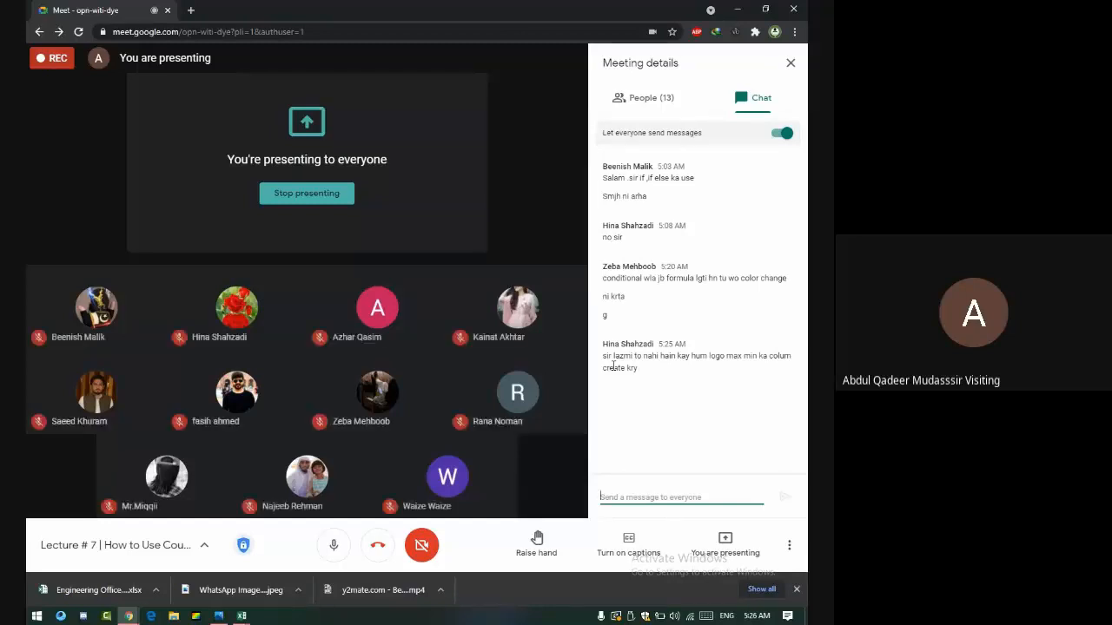
pyautogui.hotkey('alt', 'Tab')
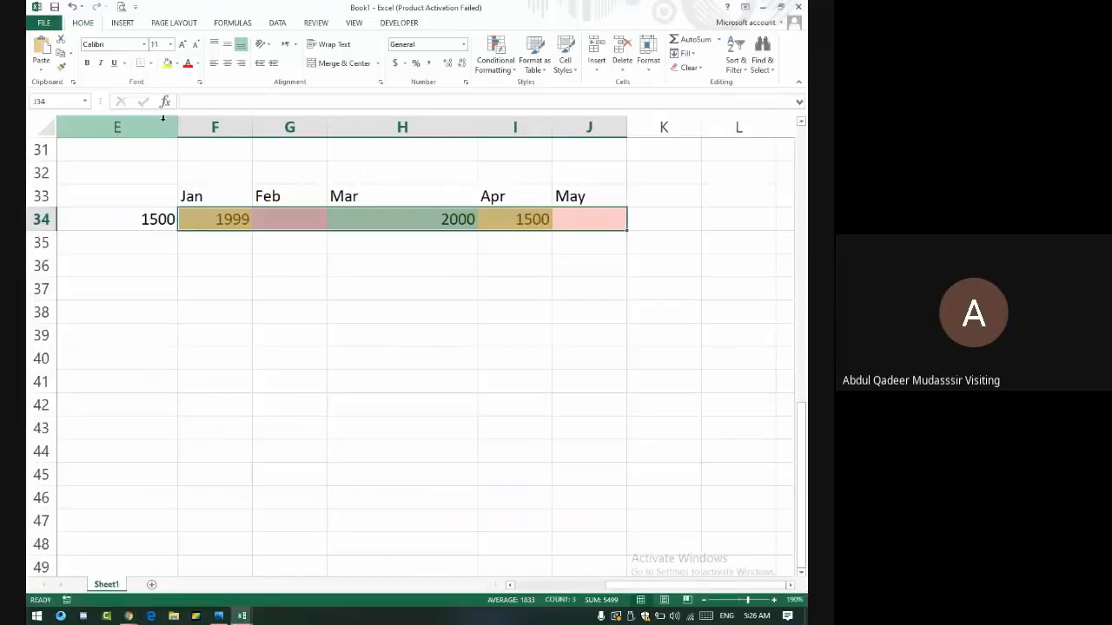
# - Hide the bound columns D and E, deselect, then switch to the Meet call
pyautogui.moveTo(162, 122); pyautogui.dragTo(372, 159)
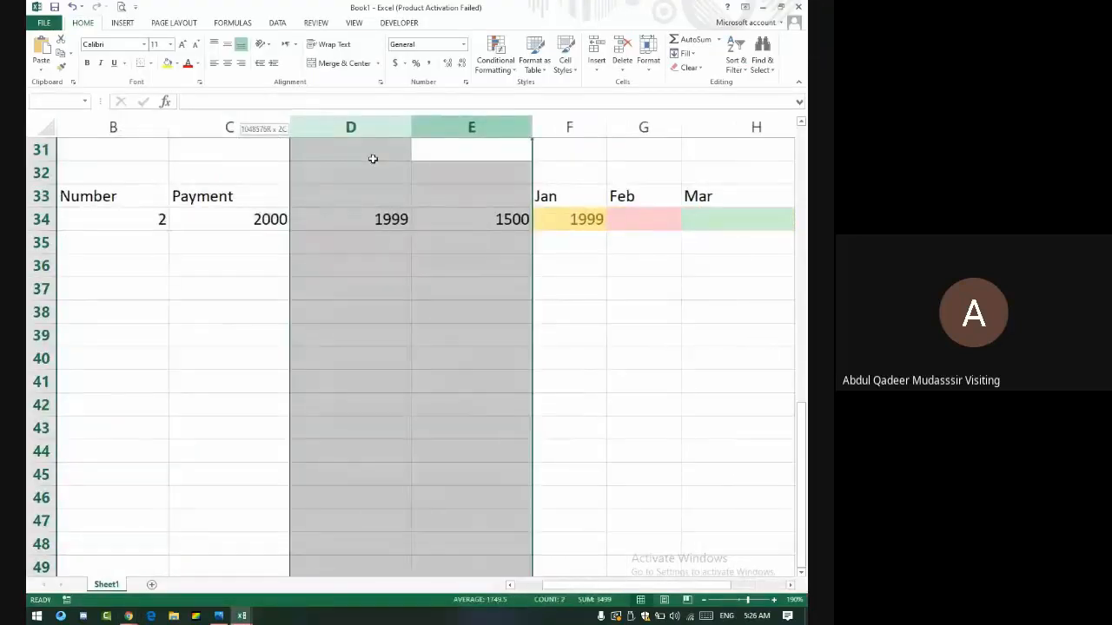
pyautogui.rightClick(361, 128)
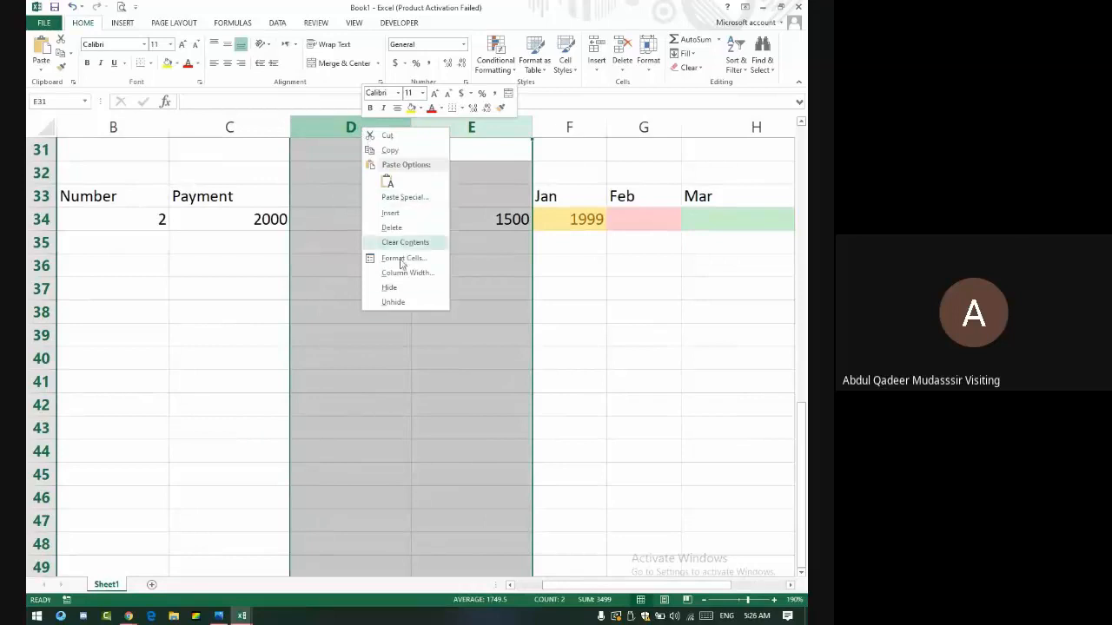
pyautogui.click(390, 288)
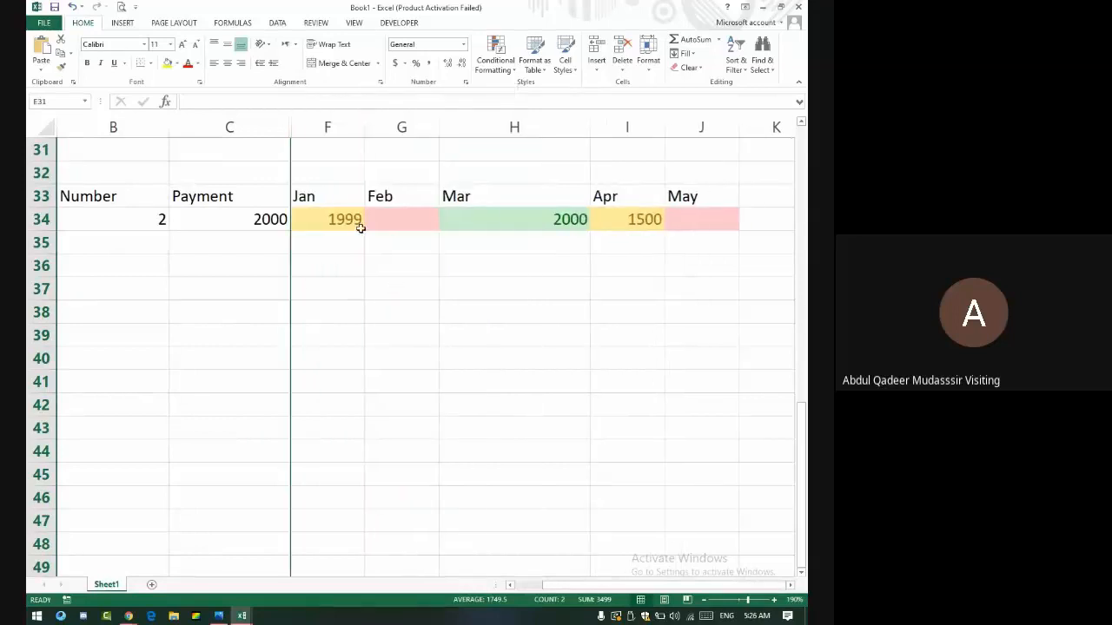
pyautogui.click(367, 309)
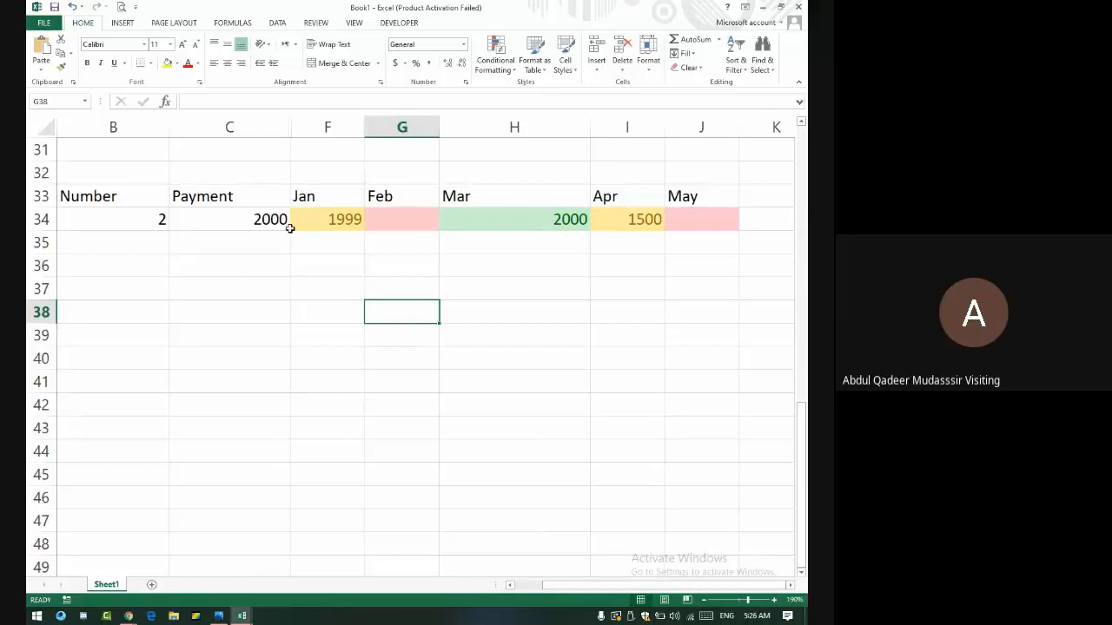
pyautogui.hotkey('alt', 'Tab')
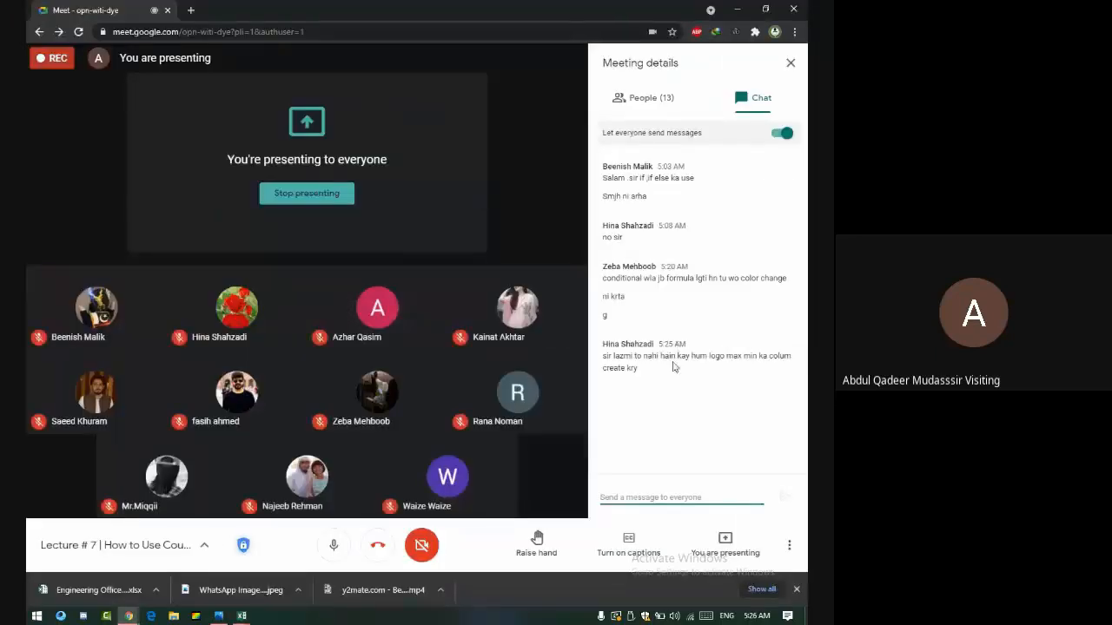
# - Leave the Google Meet chat and switch back to the Excel workbook with Alt+Tab
pyautogui.moveTo(519, 410)
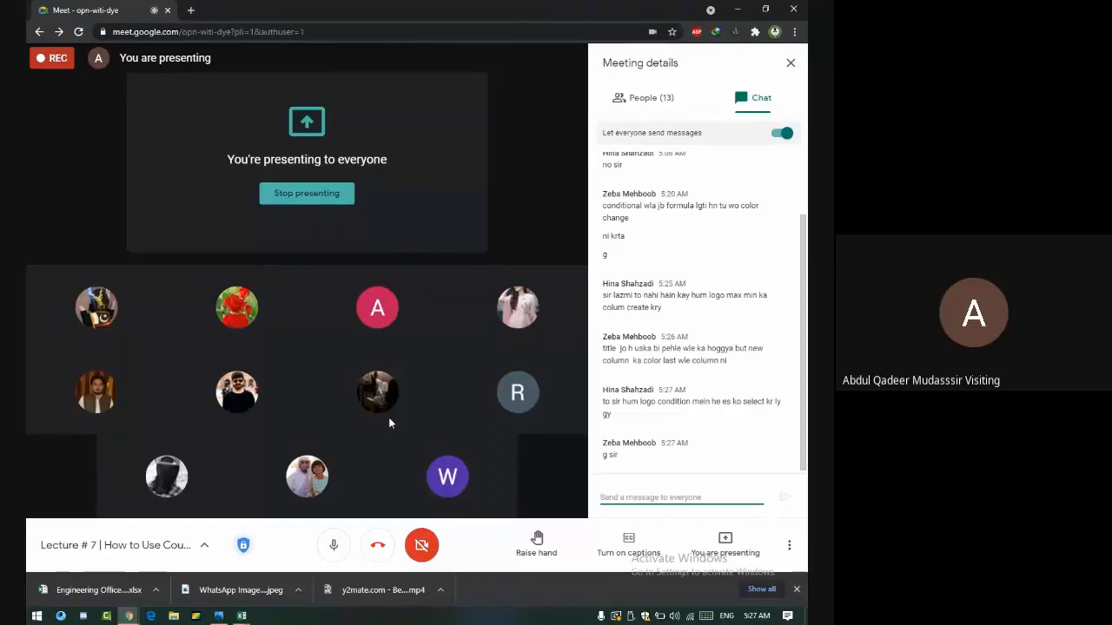
pyautogui.hotkey('alt', 'Tab')
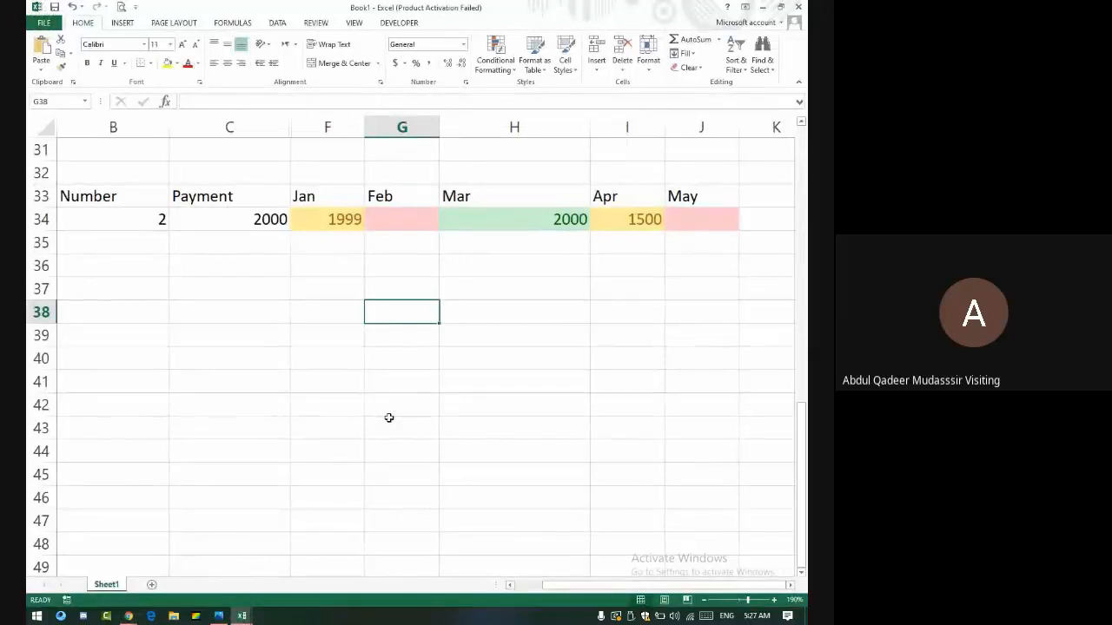
# - Preview the Between highlight rule without applying it, select C34, then return to Google Meet
pyautogui.click(512, 61)
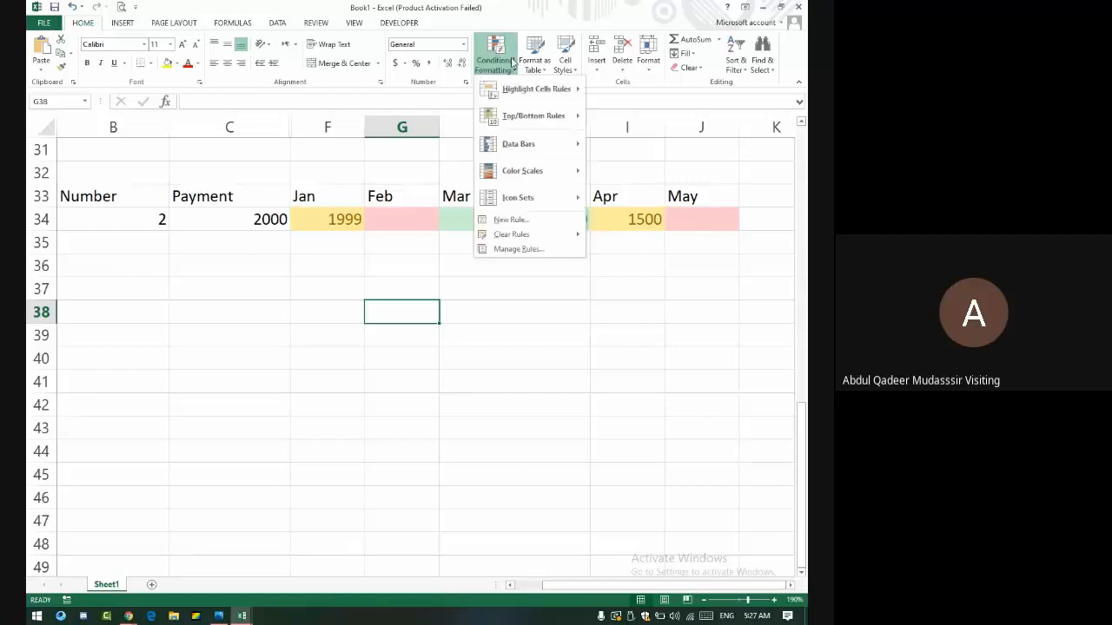
pyautogui.moveTo(534, 89)
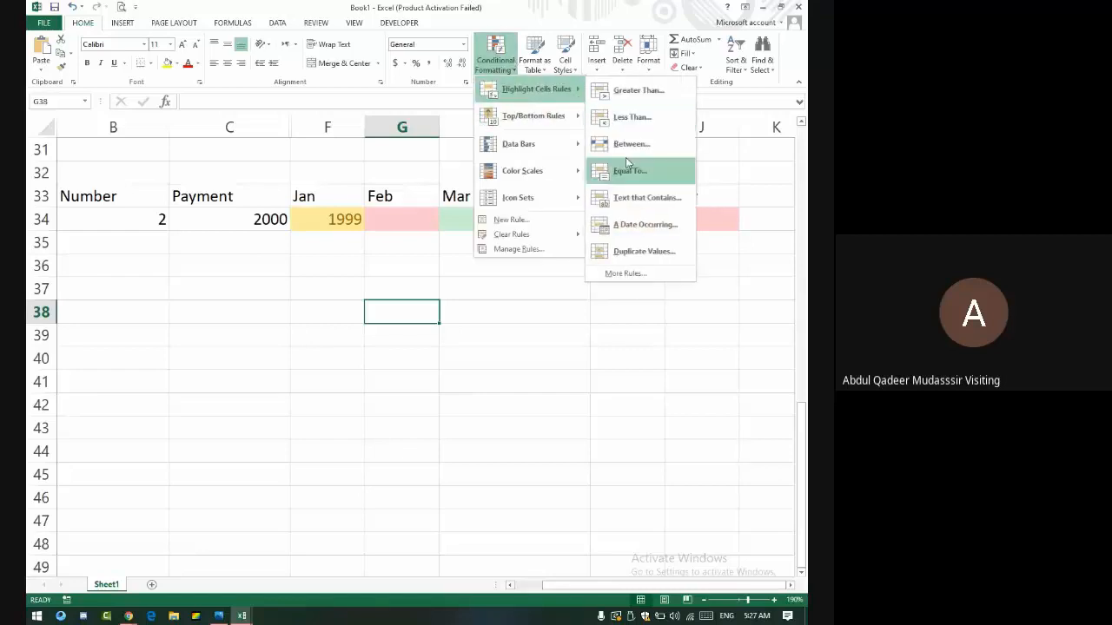
pyautogui.click(631, 143)
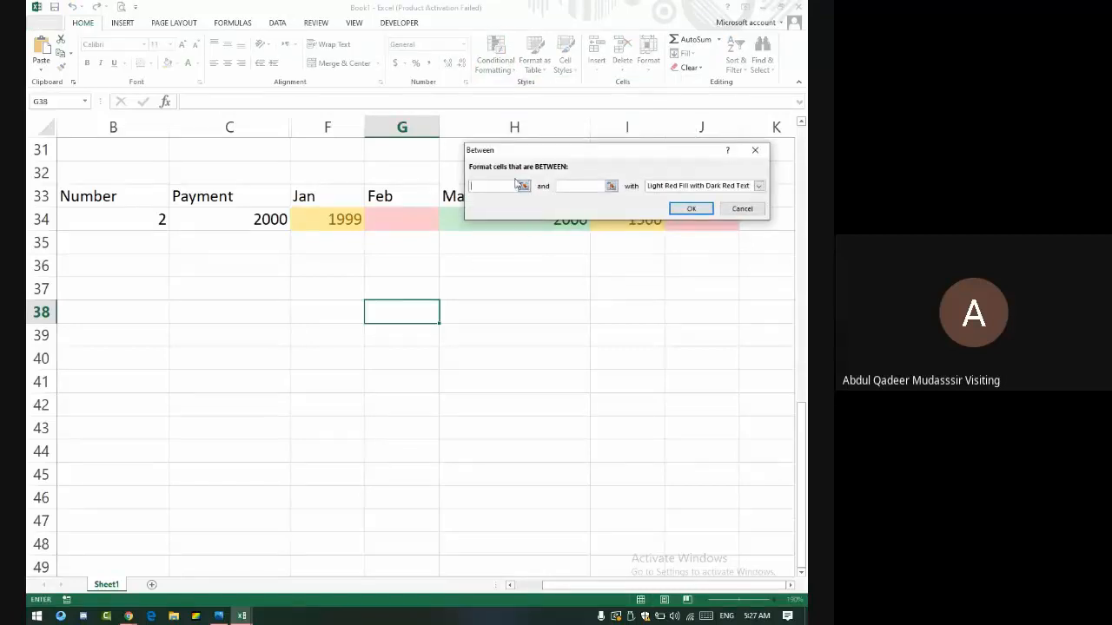
pyautogui.click(754, 150)
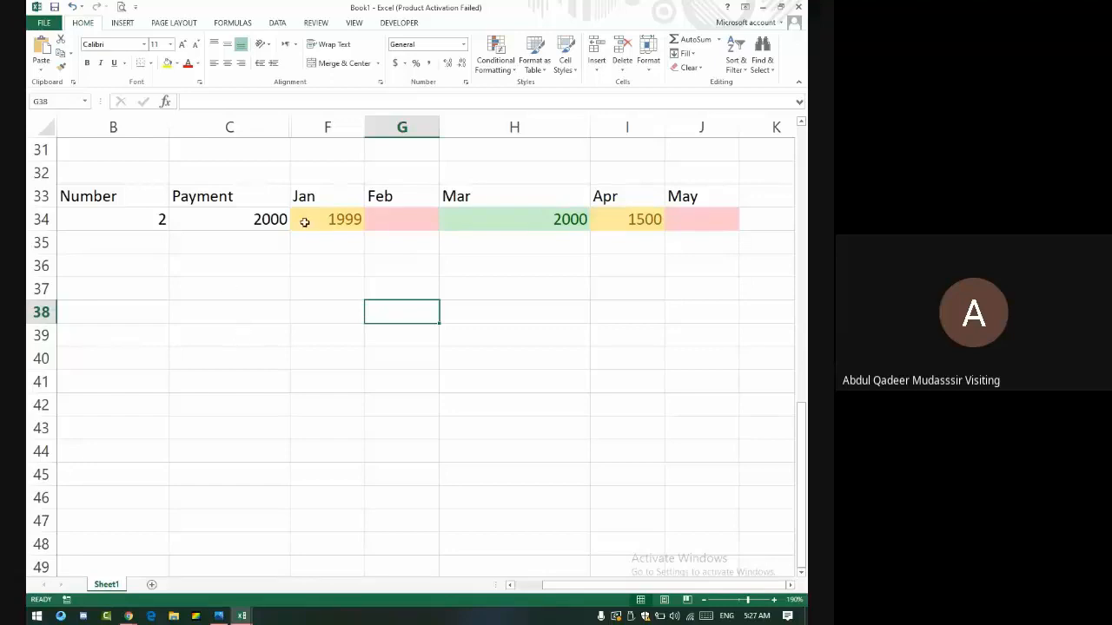
pyautogui.click(260, 219)
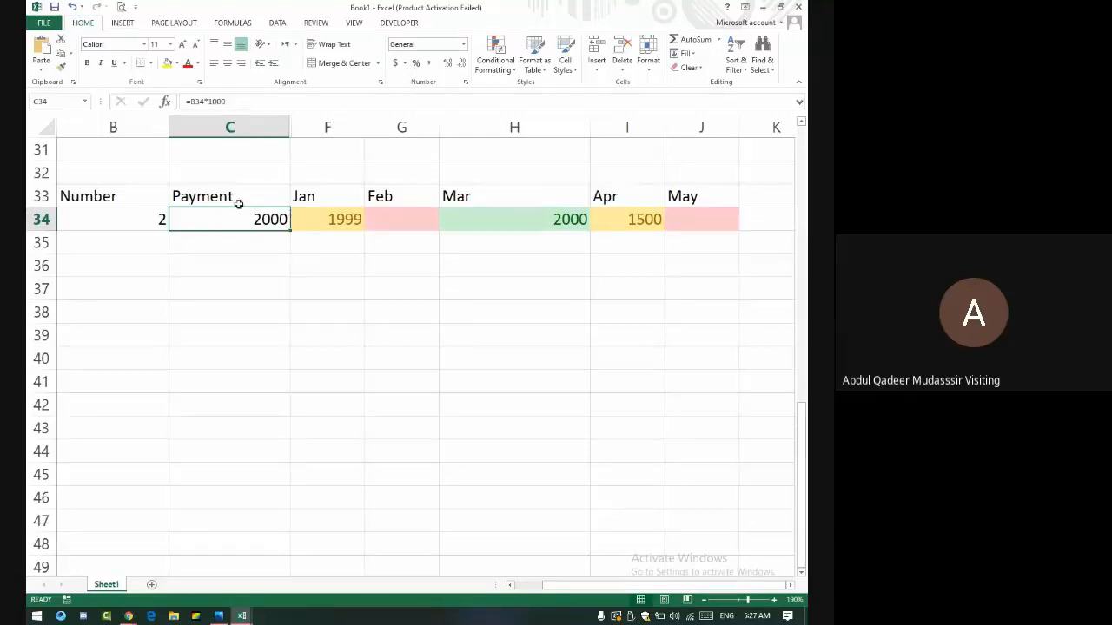
pyautogui.hotkey('alt', 'Tab')
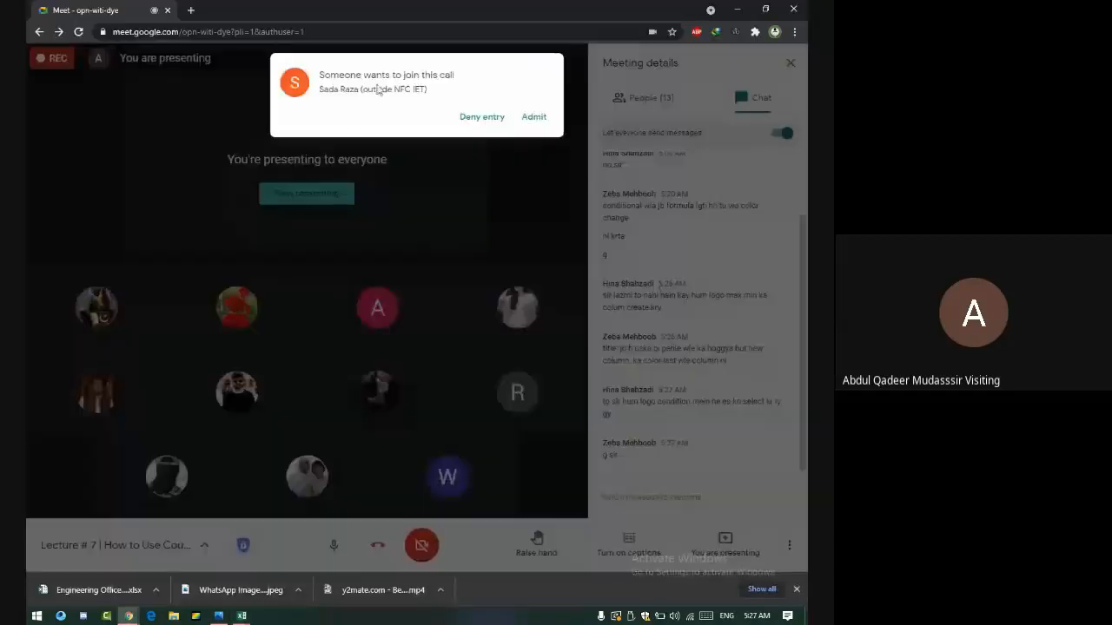
# - Admit the outside participant waiting to join, then switch back to Excel
pyautogui.click(534, 117)
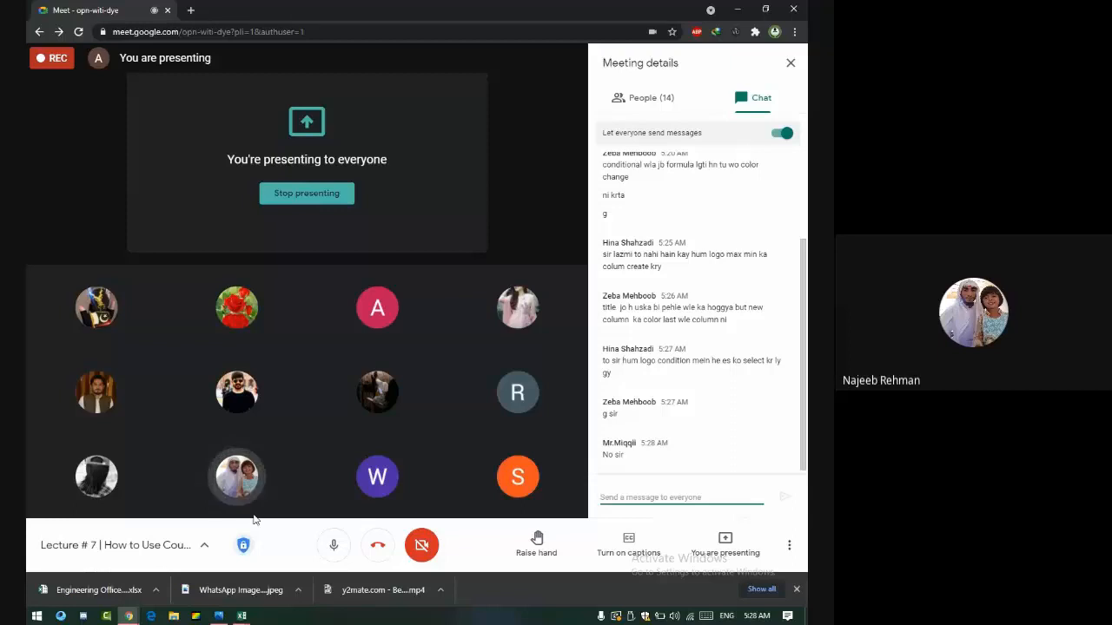
pyautogui.hotkey('alt', 'Tab')
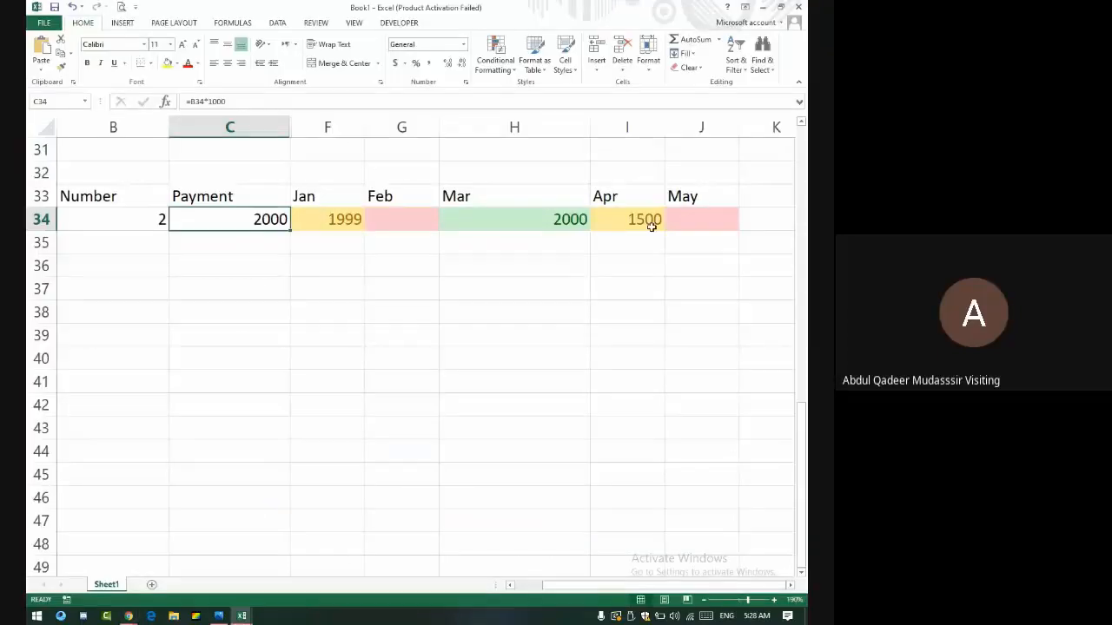
# - Resize the Jan–May columns F:J to one narrow equal width, then select K33
pyautogui.moveTo(325, 121); pyautogui.dragTo(718, 124)
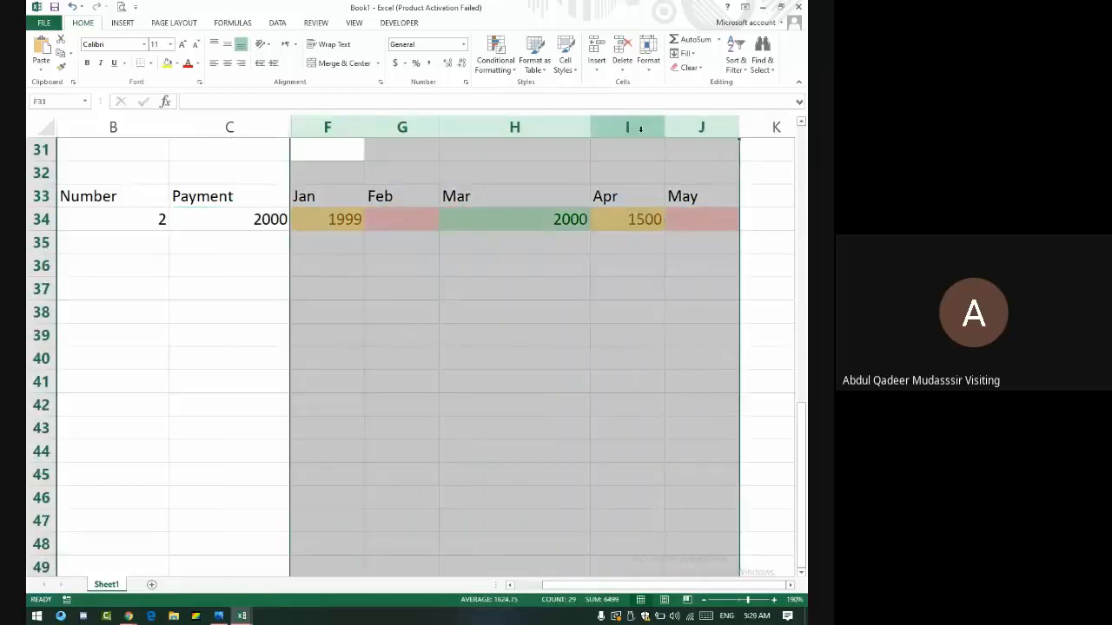
pyautogui.doubleClick(367, 124)
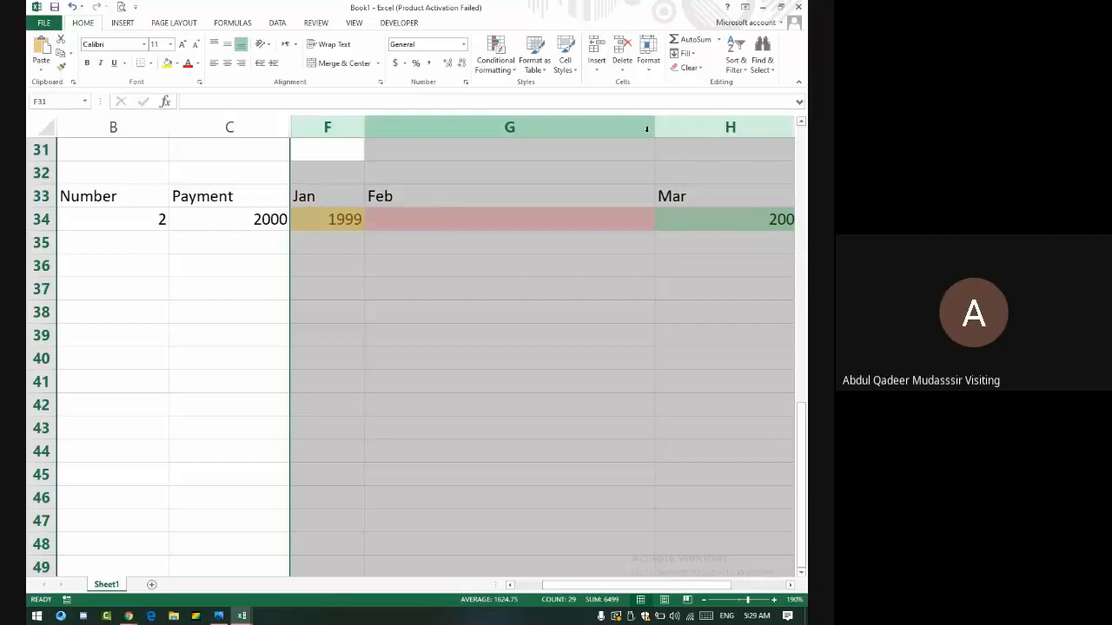
pyautogui.moveTo(655, 128); pyautogui.dragTo(410, 158)
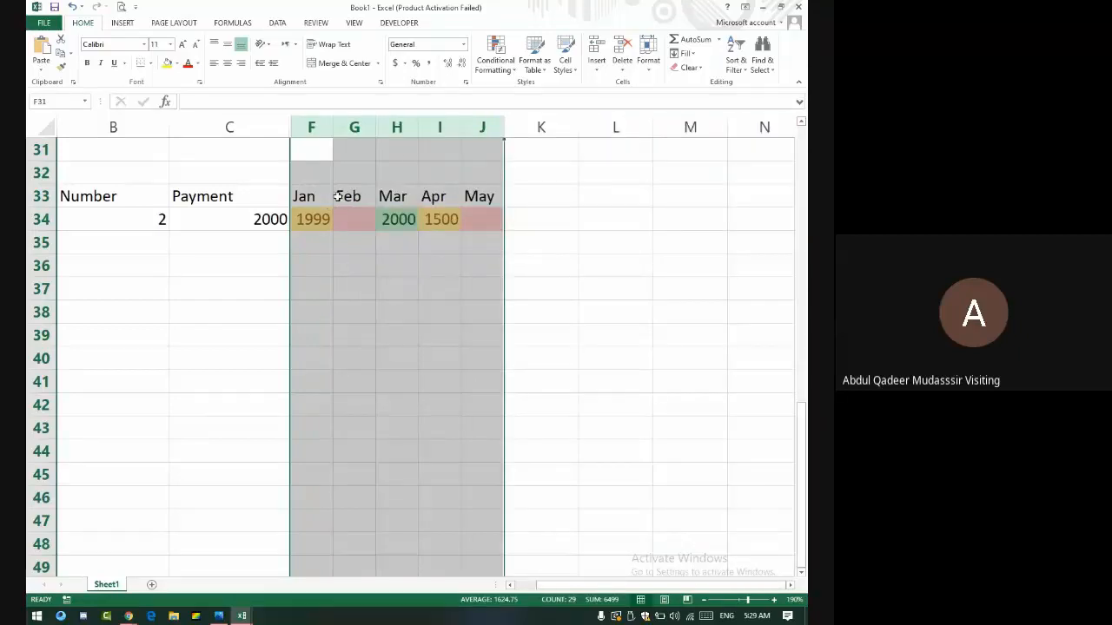
pyautogui.click(556, 202)
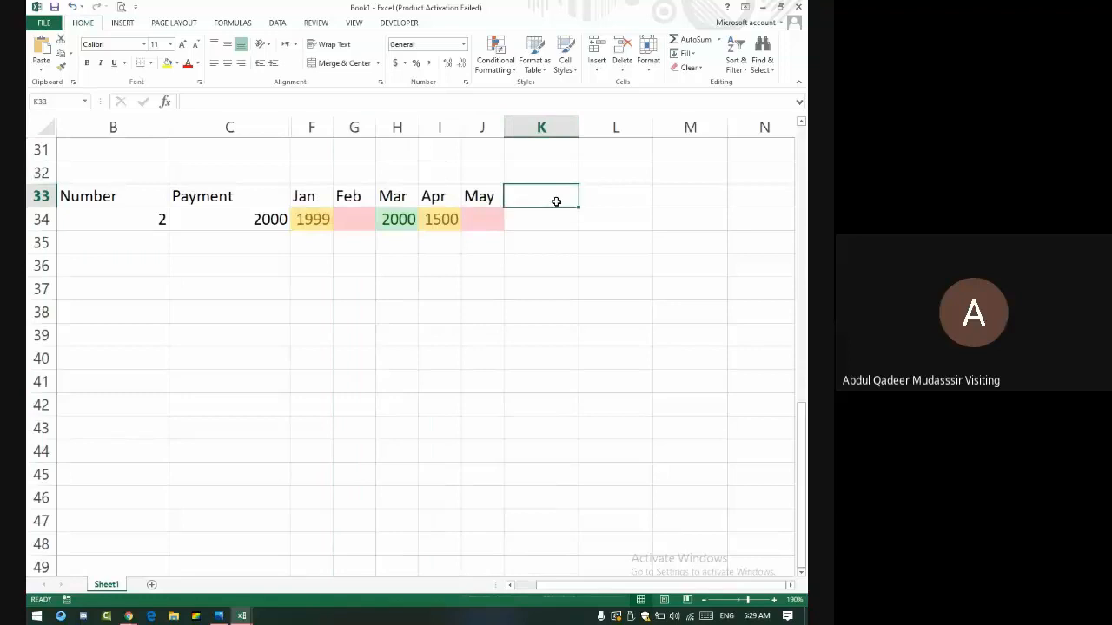
# - Enter the starting day numbers 1 in L36 and 2 in M36
pyautogui.press('Down')
pyautogui.press('Down')
pyautogui.press('Down')
pyautogui.press('Right')
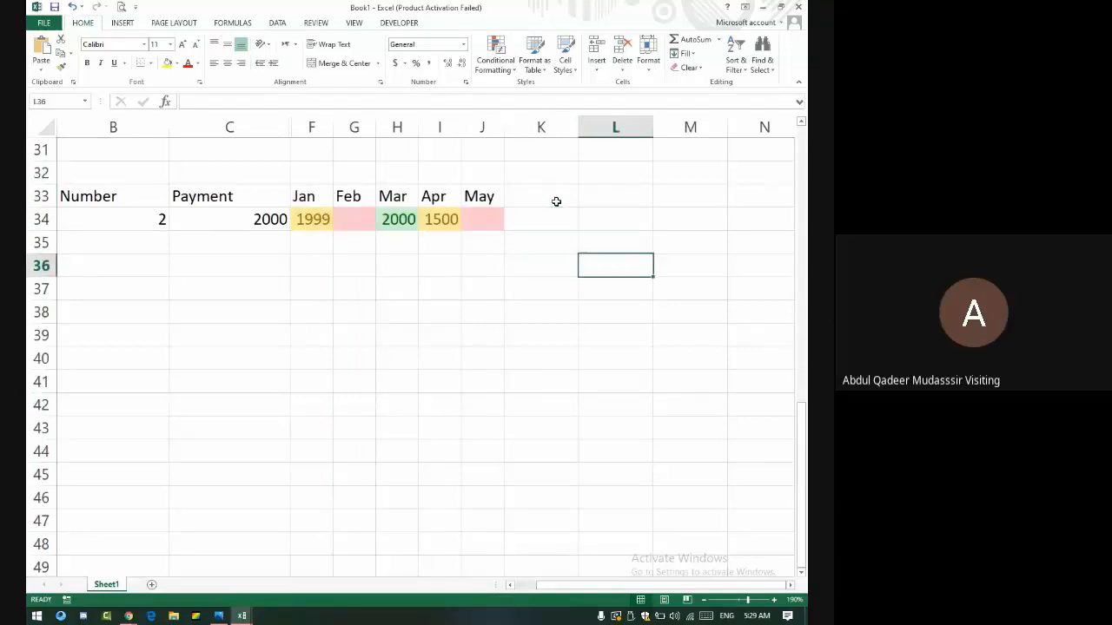
pyautogui.write('1')
pyautogui.press('Return')
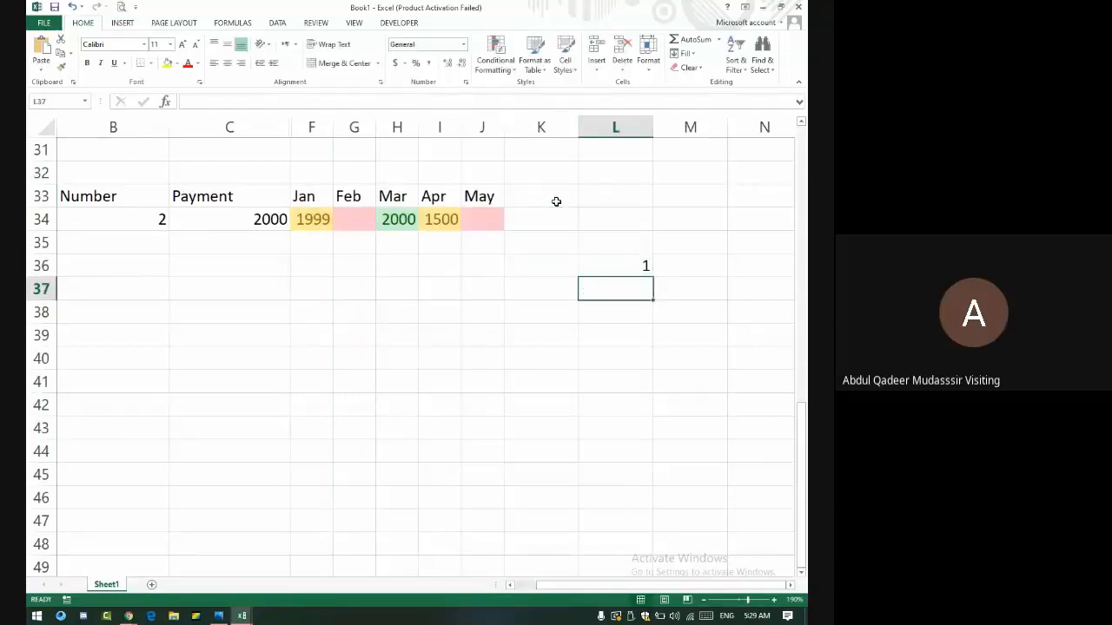
pyautogui.press('Up')
pyautogui.press('Right')
pyautogui.write('2')
pyautogui.press('Up')
# - Extend the 1, 2 series along row 36 to 31 in AP36 and select the day columns
pyautogui.press('Left')
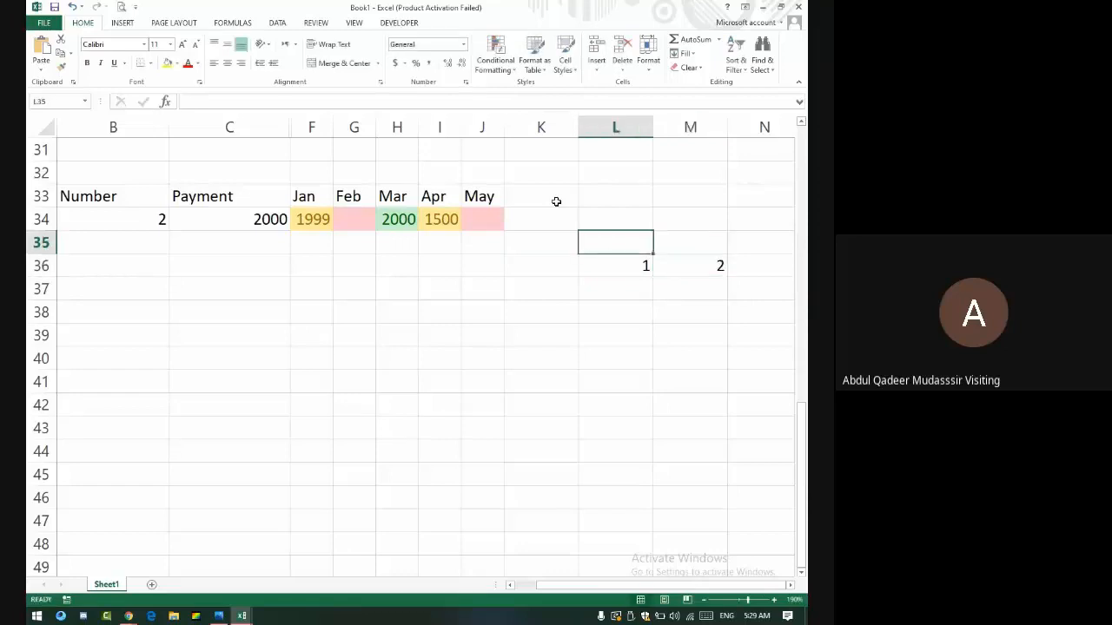
pyautogui.press('Down')
pyautogui.hotkey('shift', 'Right')
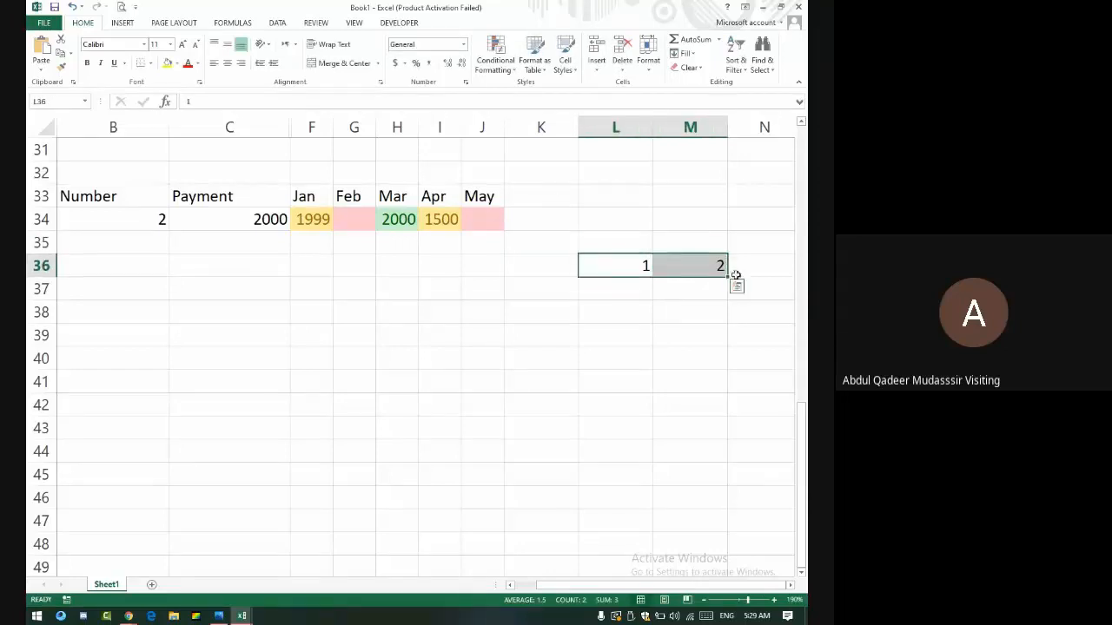
pyautogui.moveTo(728, 277); pyautogui.dragTo(214, 258)
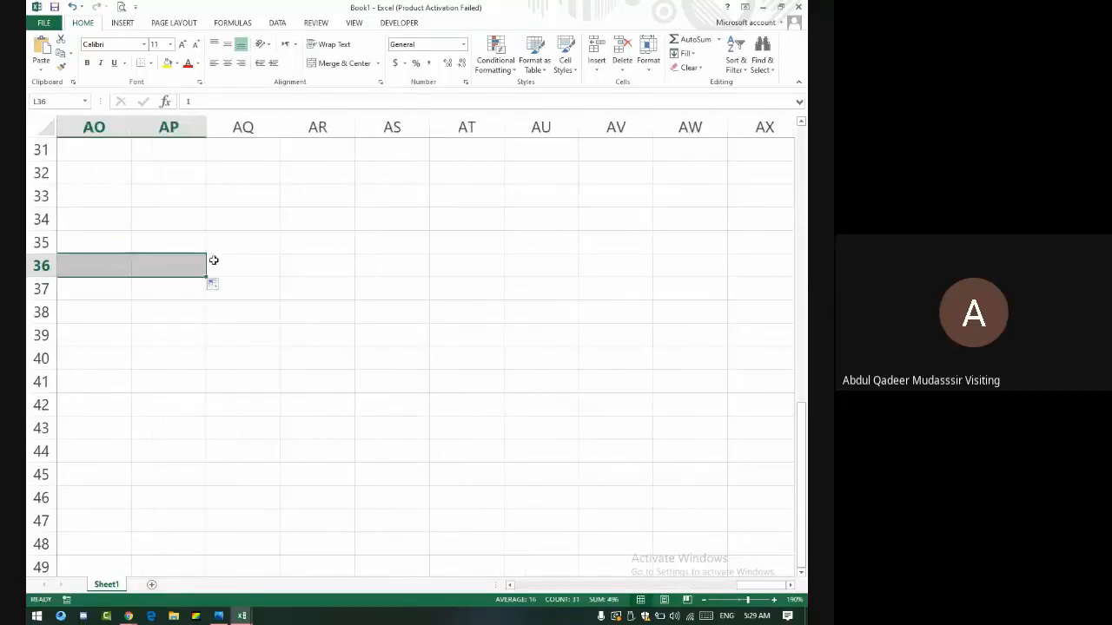
pyautogui.moveTo(103, 119); pyautogui.dragTo(283, 228)
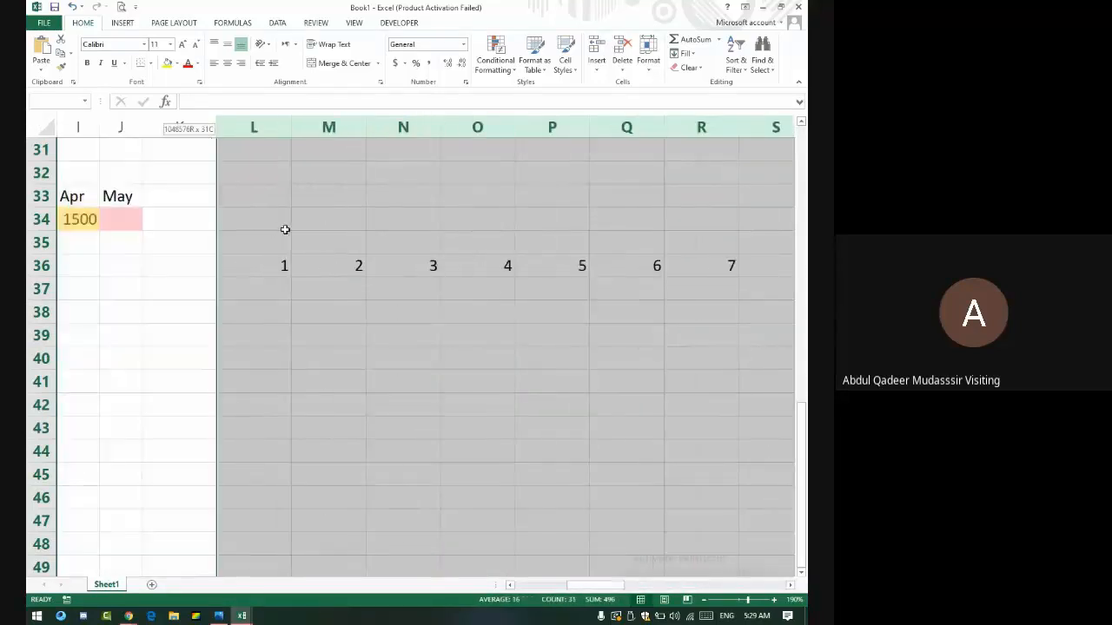
pyautogui.click(295, 123)
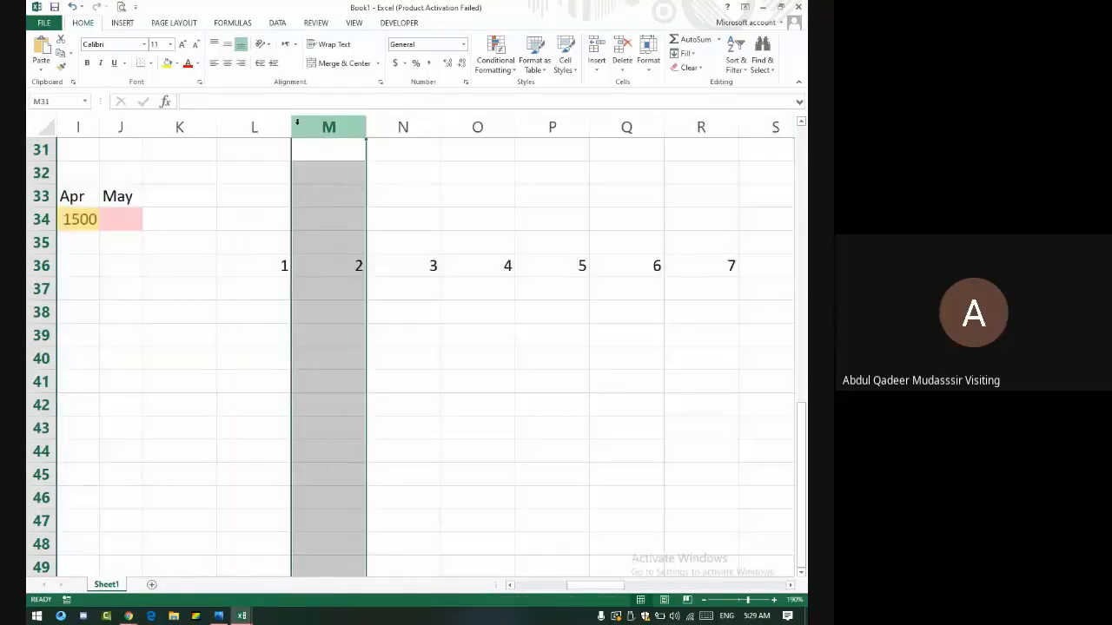
pyautogui.moveTo(290, 125); pyautogui.dragTo(652, 183)
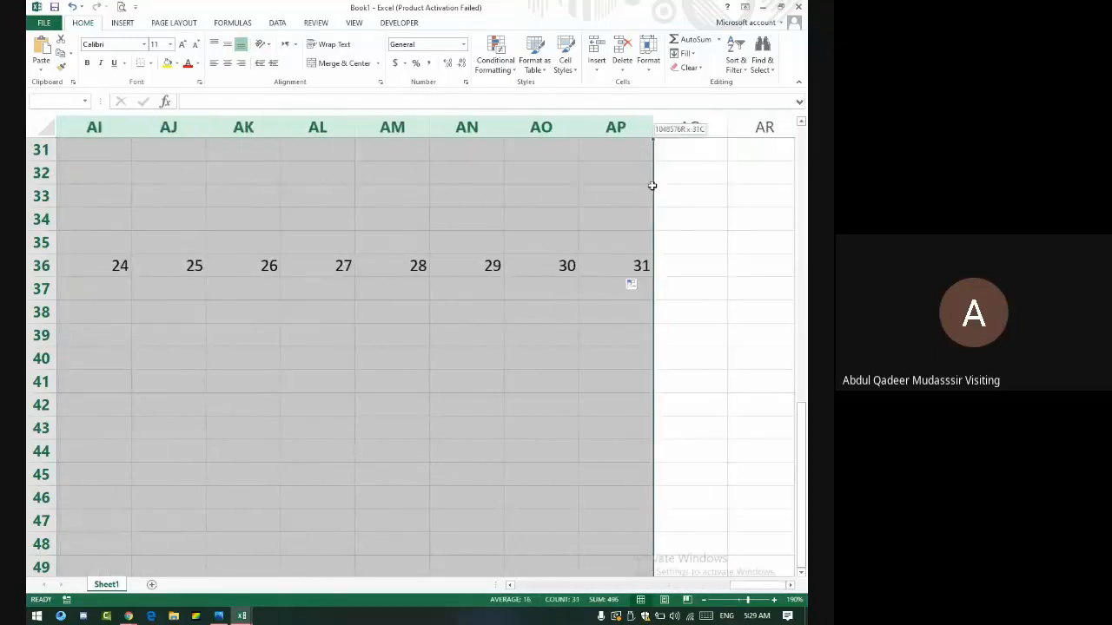
# - Narrow the selected date columns, reselect columns L through X, and briefly check the Meet call
pyautogui.moveTo(652, 119); pyautogui.dragTo(608, 157)
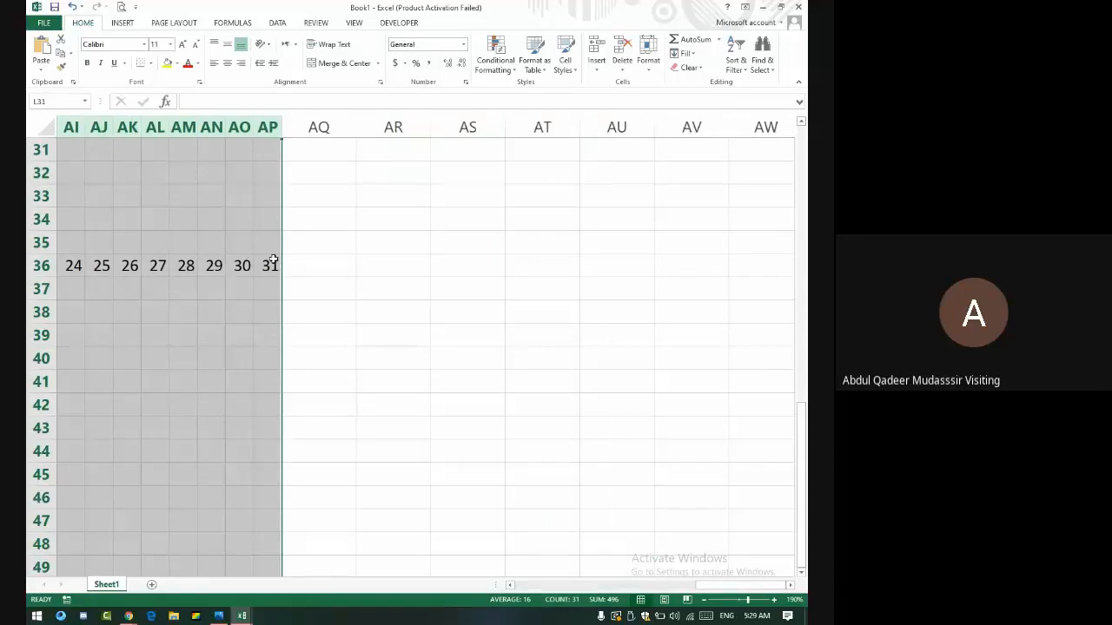
pyautogui.moveTo(269, 263); pyautogui.dragTo(162, 265)
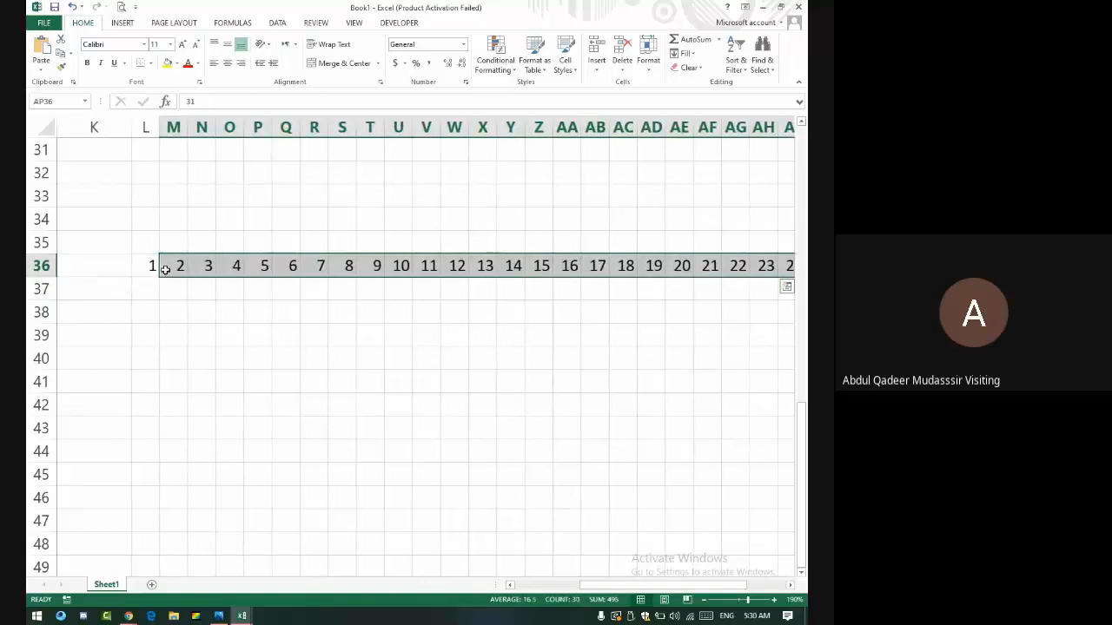
pyautogui.moveTo(154, 126); pyautogui.dragTo(493, 141)
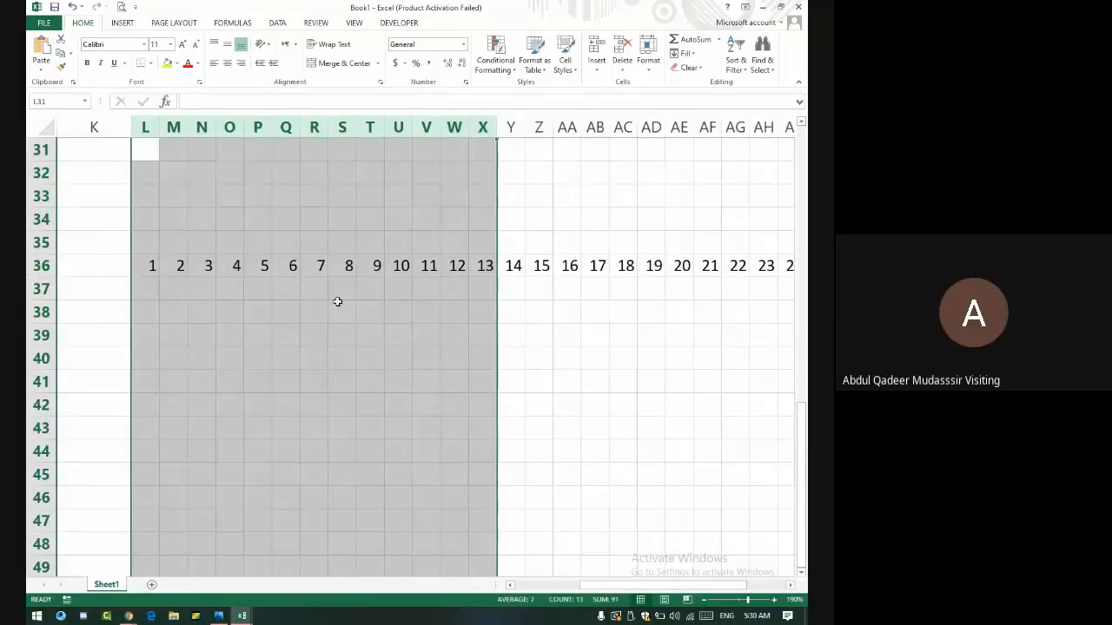
pyautogui.hotkey('alt', 'Tab')
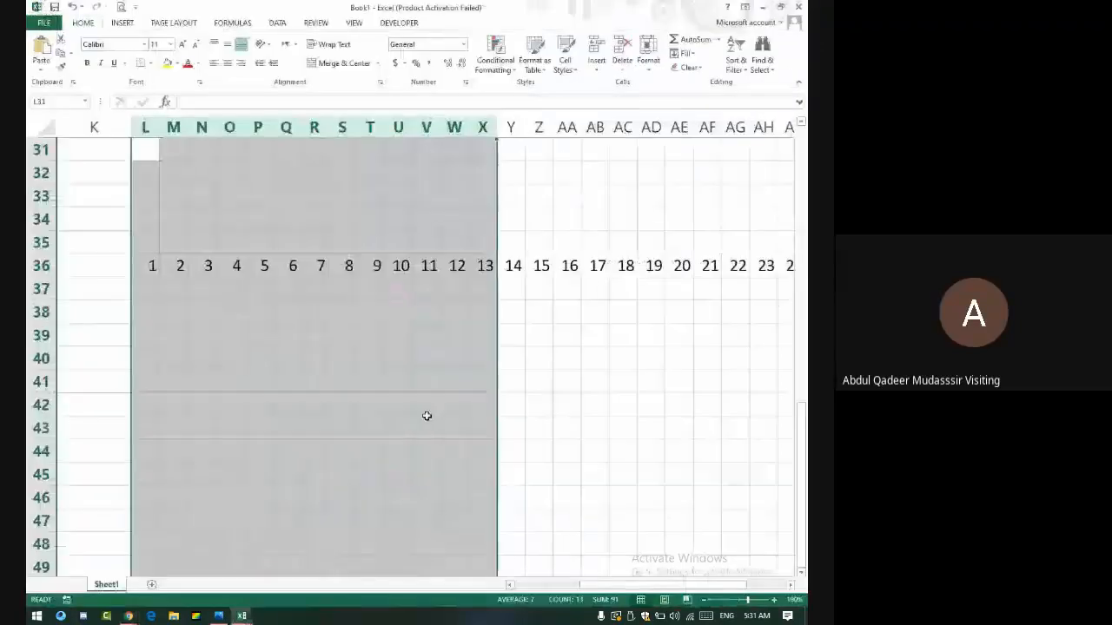
pyautogui.hotkey('alt', 'Tab')
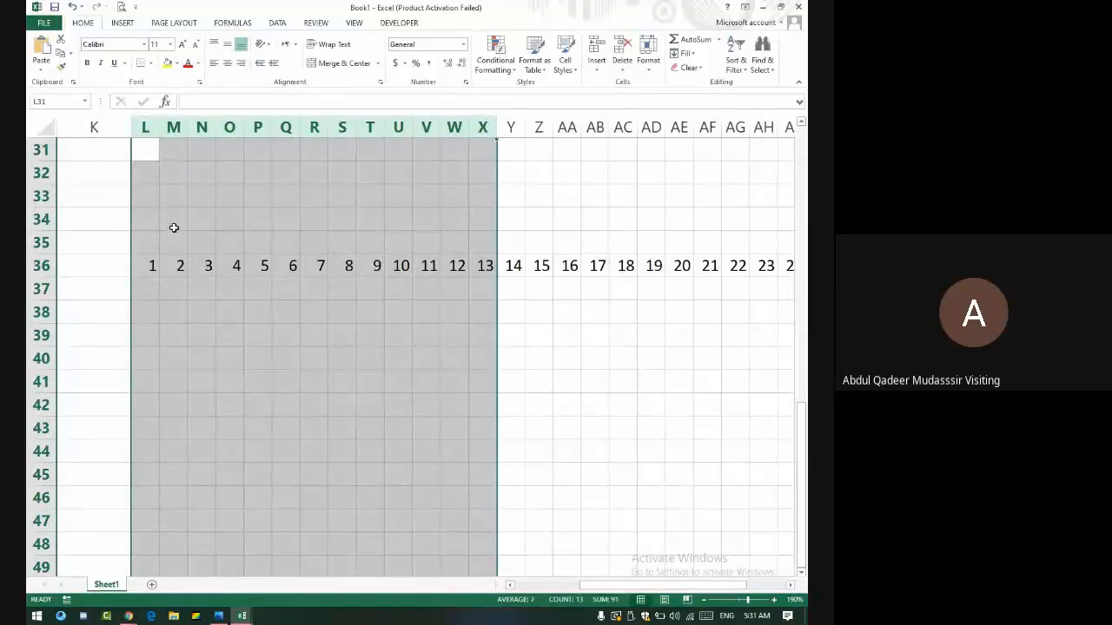
# - Undo the last change, reselect the date columns and narrow L through AP to one small width
pyautogui.hotkey('ctrl', 'z')
pyautogui.click(434, 385)
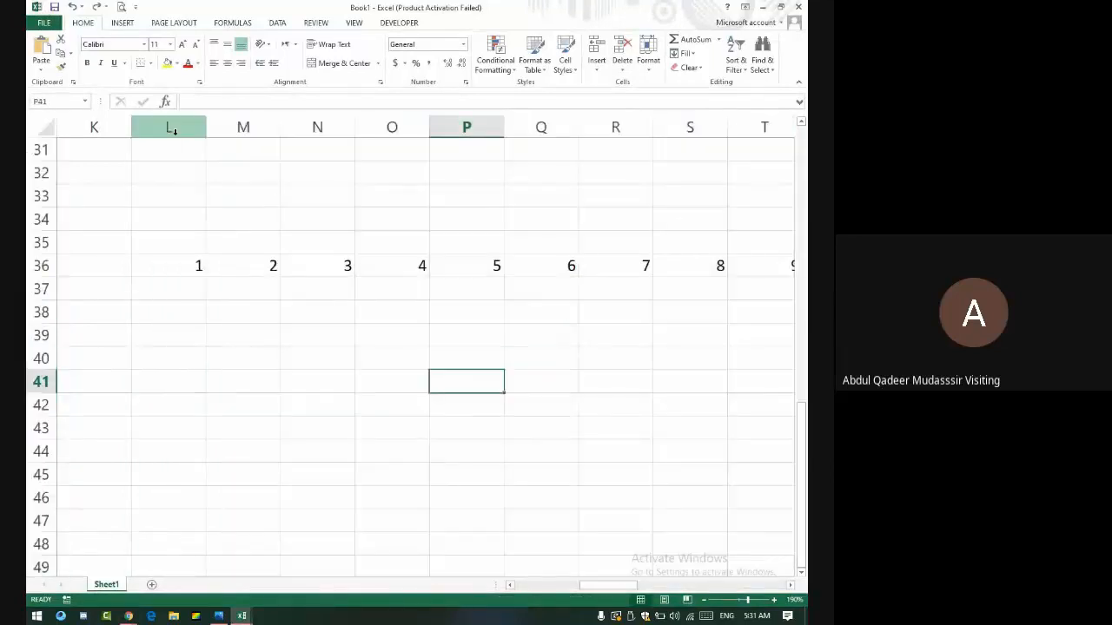
pyautogui.moveTo(173, 129); pyautogui.dragTo(624, 164)
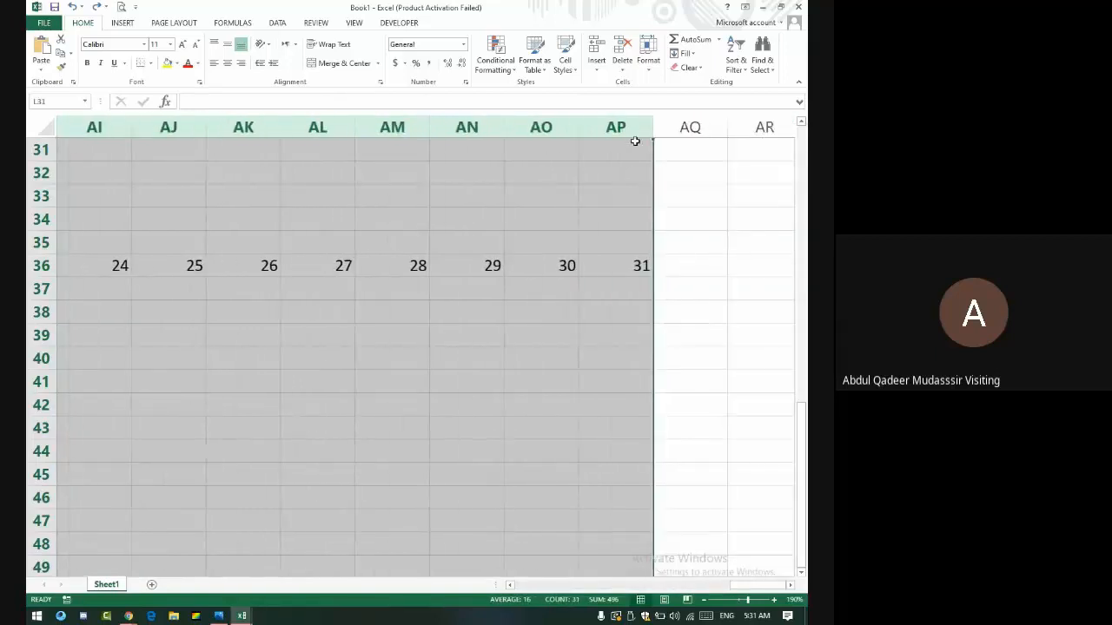
pyautogui.moveTo(652, 124); pyautogui.dragTo(610, 127)
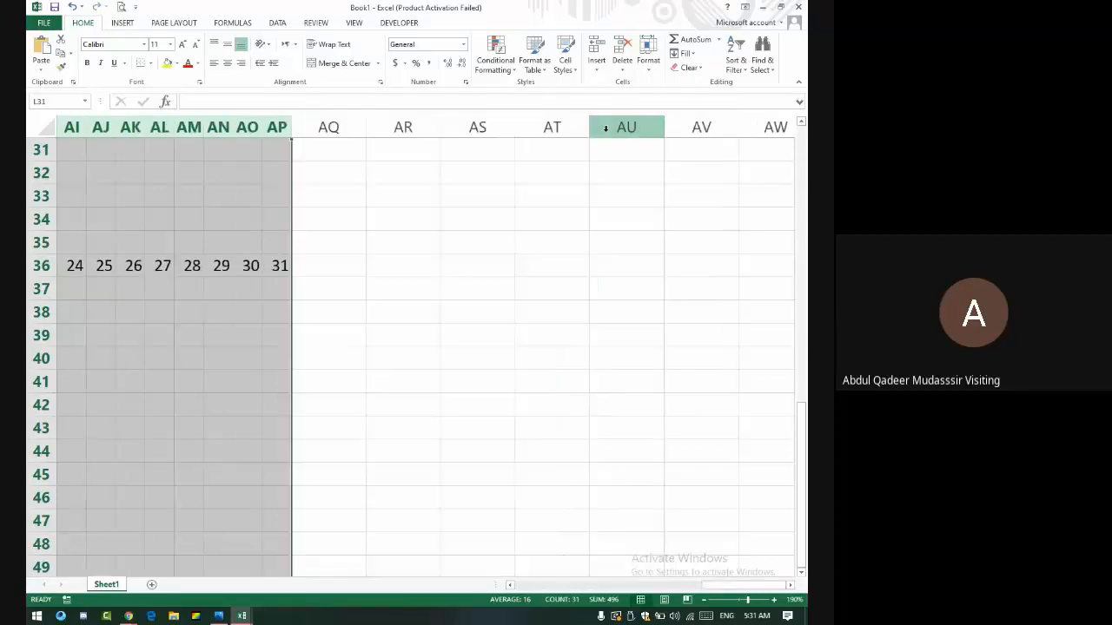
pyautogui.moveTo(279, 266); pyautogui.dragTo(142, 271)
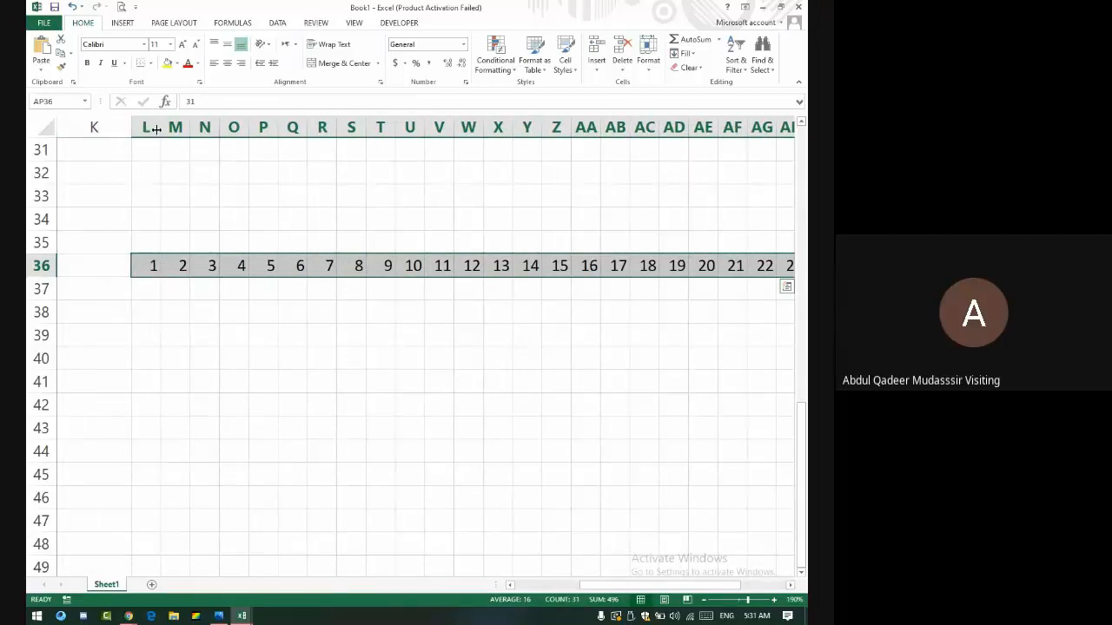
pyautogui.moveTo(160, 128); pyautogui.dragTo(143, 128)
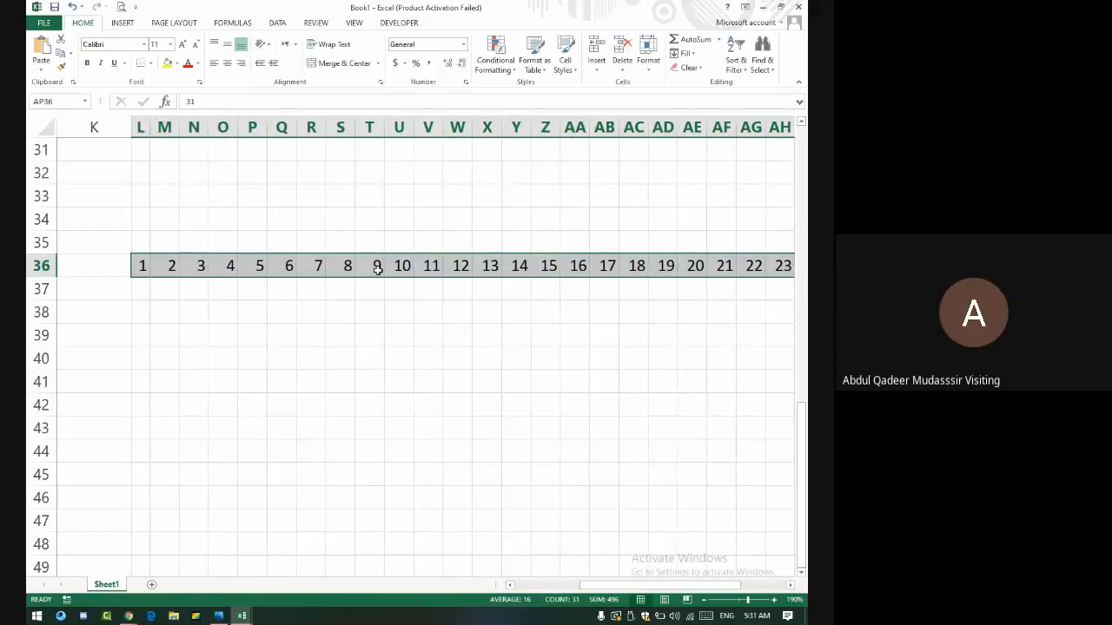
pyautogui.hscroll(6, 399, 363)
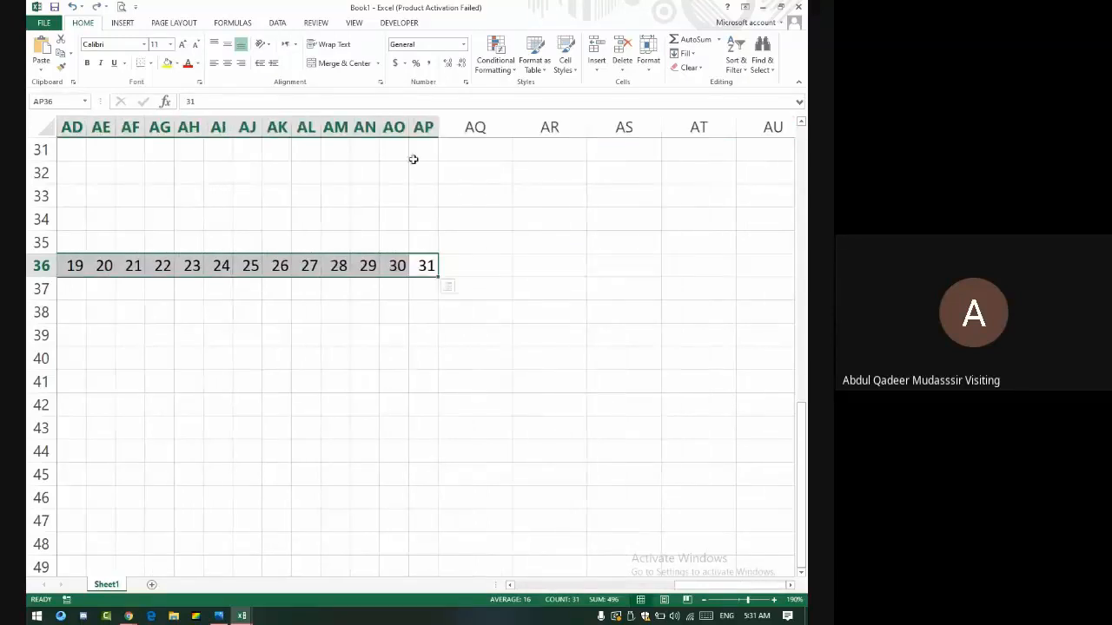
pyautogui.moveTo(422, 125); pyautogui.dragTo(222, 127)
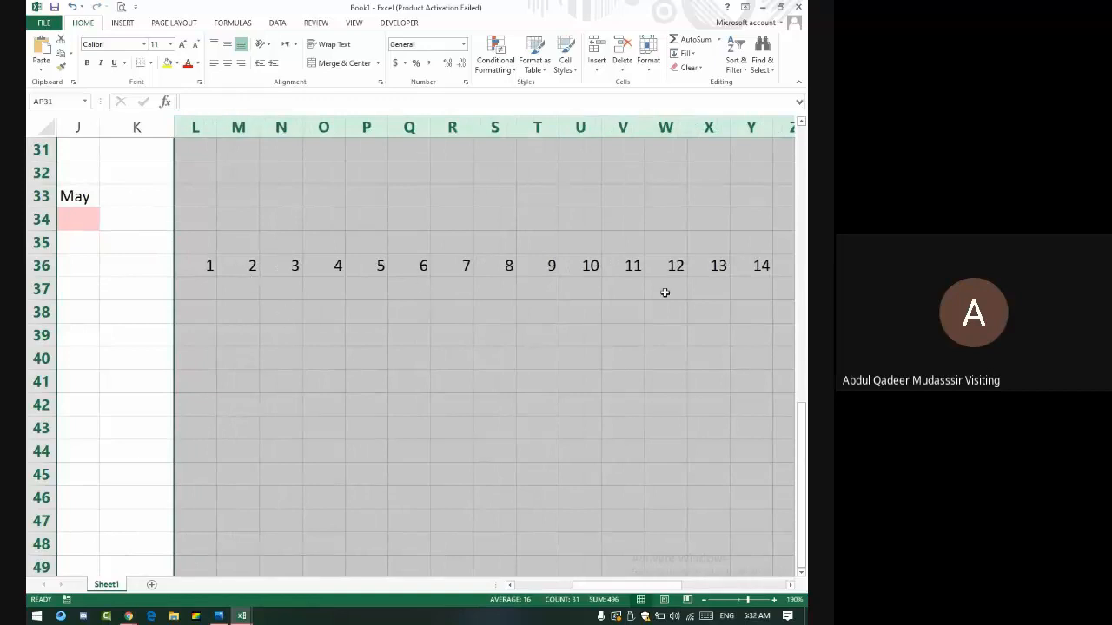
# - After a quick check of Meet, clear the 1–31 day numbers from L36:AP36
pyautogui.hotkey('alt', 'Tab')
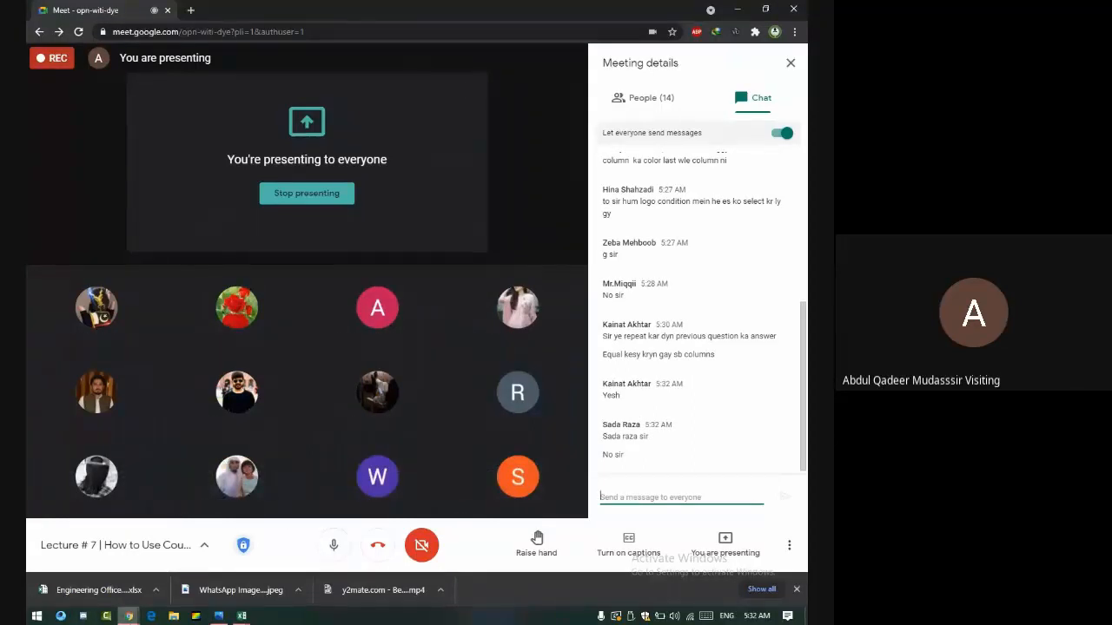
pyautogui.click(242, 615)
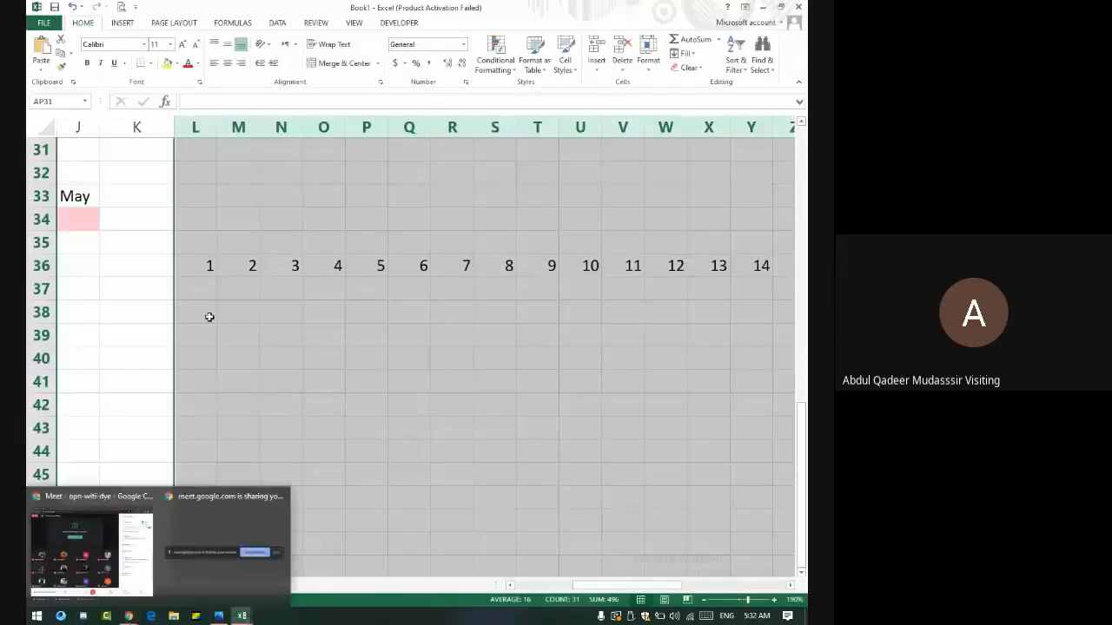
pyautogui.click(212, 268)
pyautogui.moveTo(285, 273); pyautogui.dragTo(660, 261)
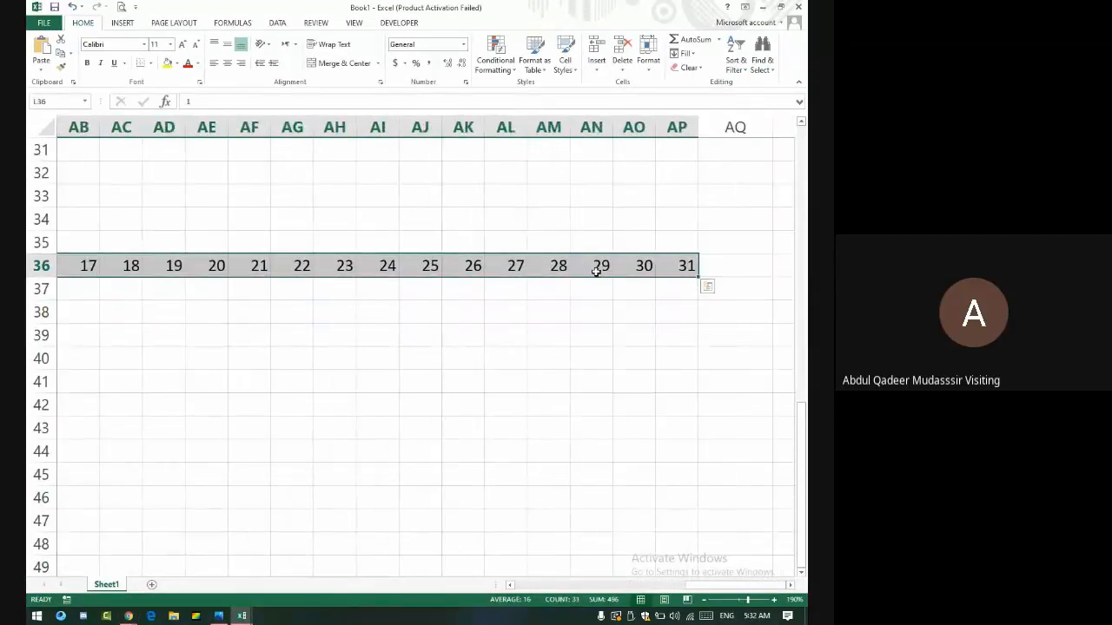
pyautogui.hotkey('ctrl', 'z')
pyautogui.press('Left')
pyautogui.press('Left')
pyautogui.press('Left')
pyautogui.press('Left')
pyautogui.press('Left')
pyautogui.press('Left')
pyautogui.press('Left')
pyautogui.press('Left')
pyautogui.press('Left')
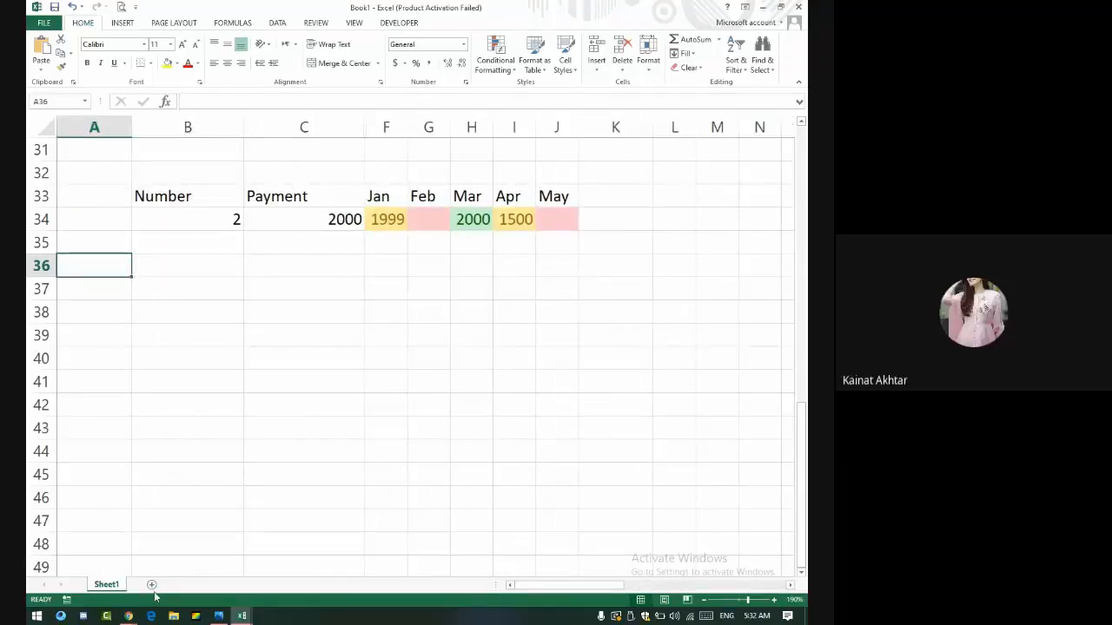
# - After a look at the Meet call, add the blank Sheet2 with the New Sheet button
pyautogui.hotkey('alt', 'Tab')
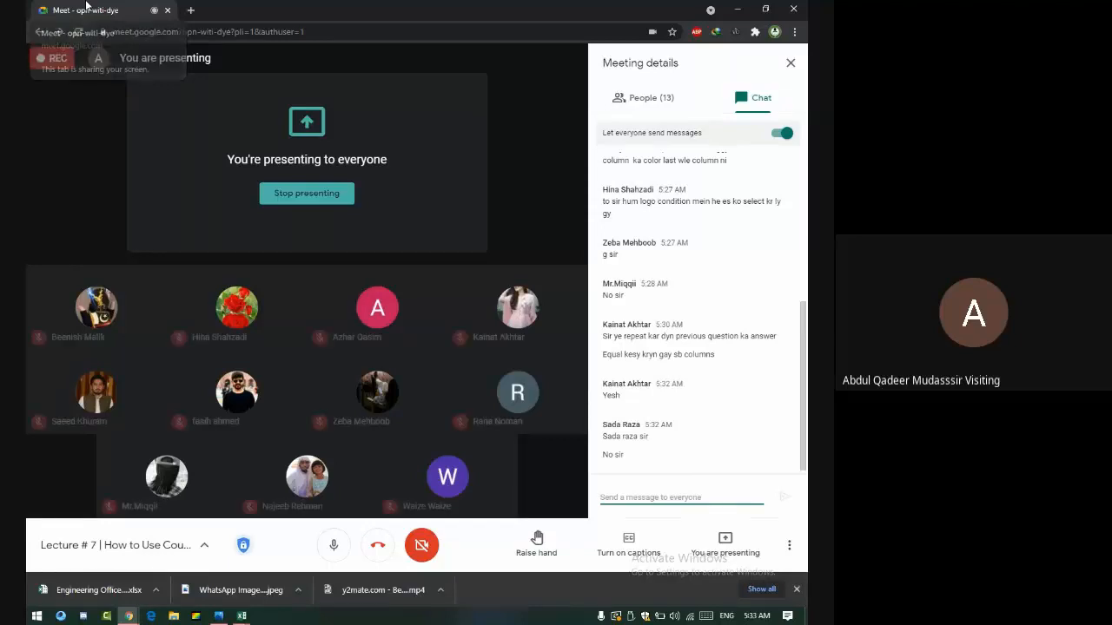
pyautogui.hotkey('alt', 'Tab')
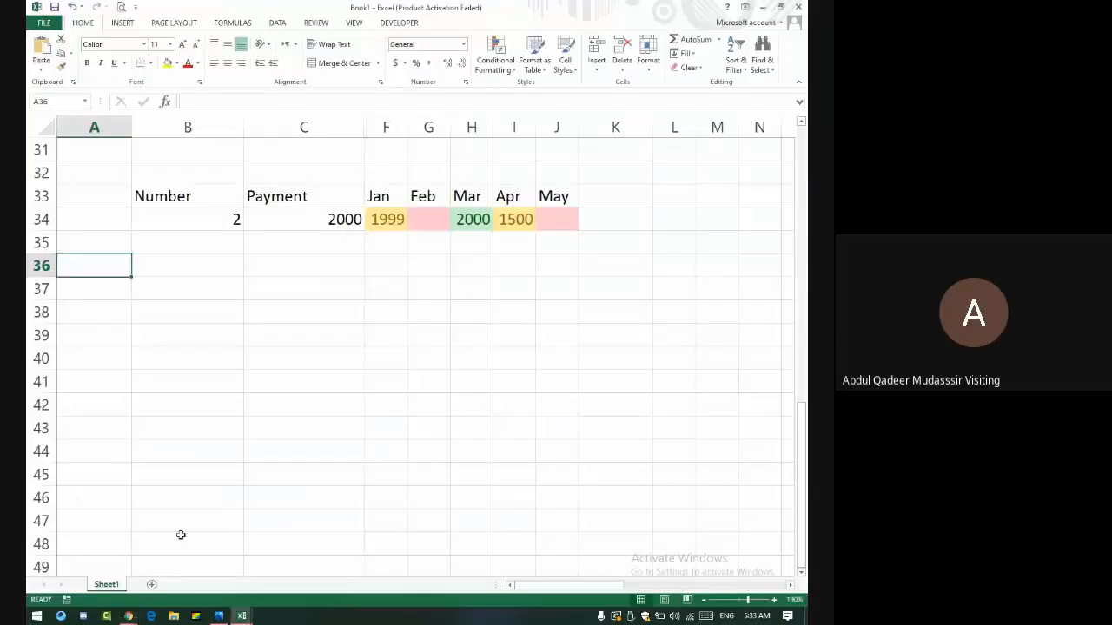
pyautogui.click(151, 585)
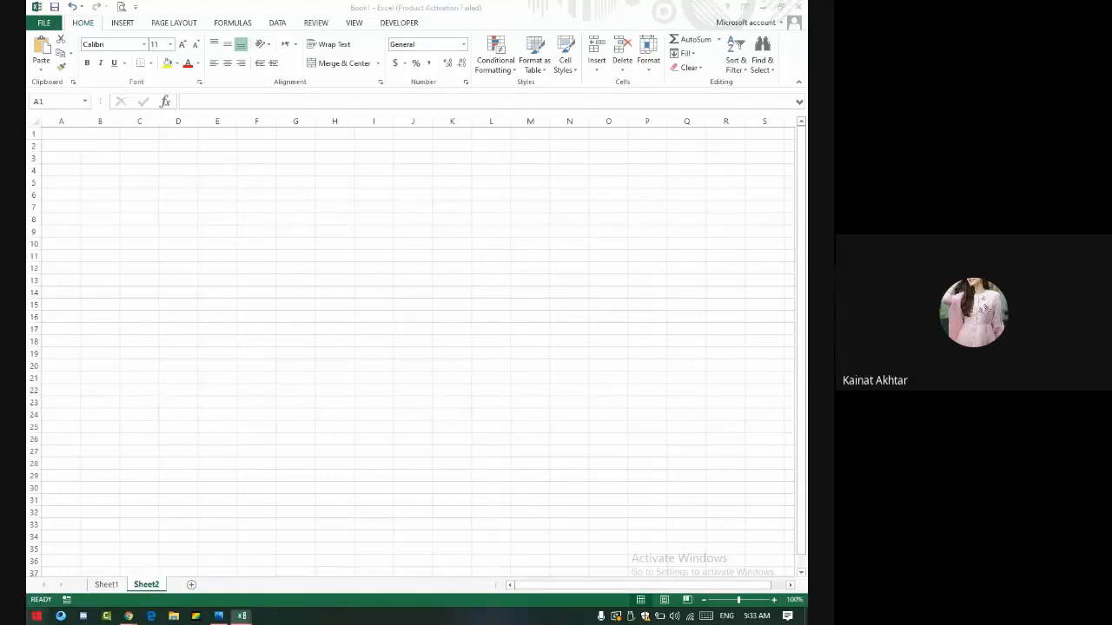
# - Search the Start menu for 'power' and launch PowerPoint 2013
pyautogui.click(37, 616)
pyautogui.write('ms')
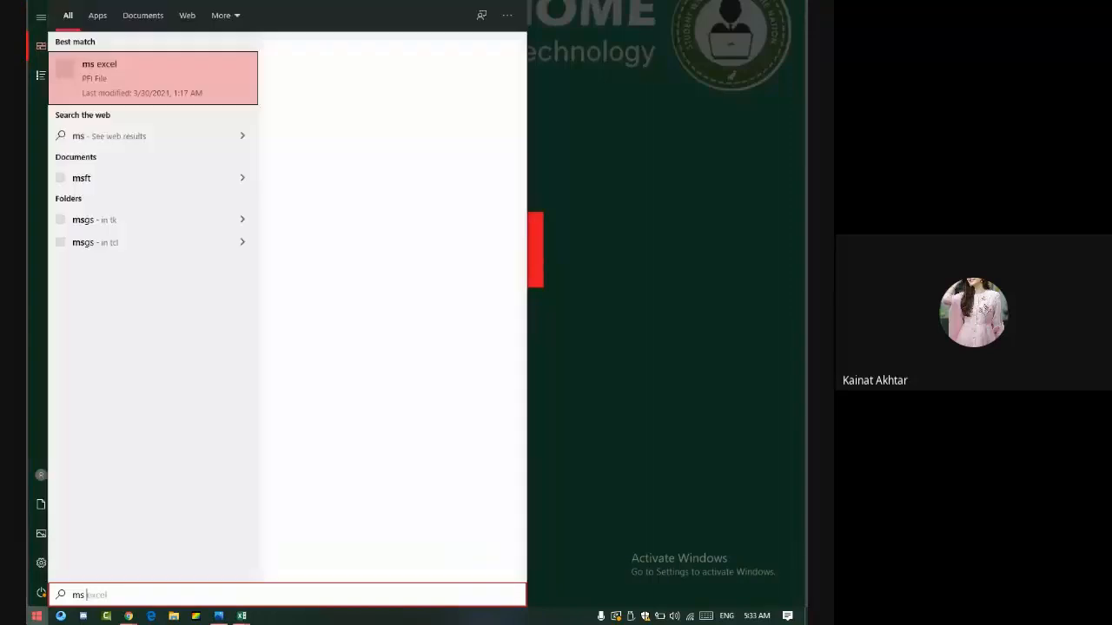
pyautogui.write(' power')
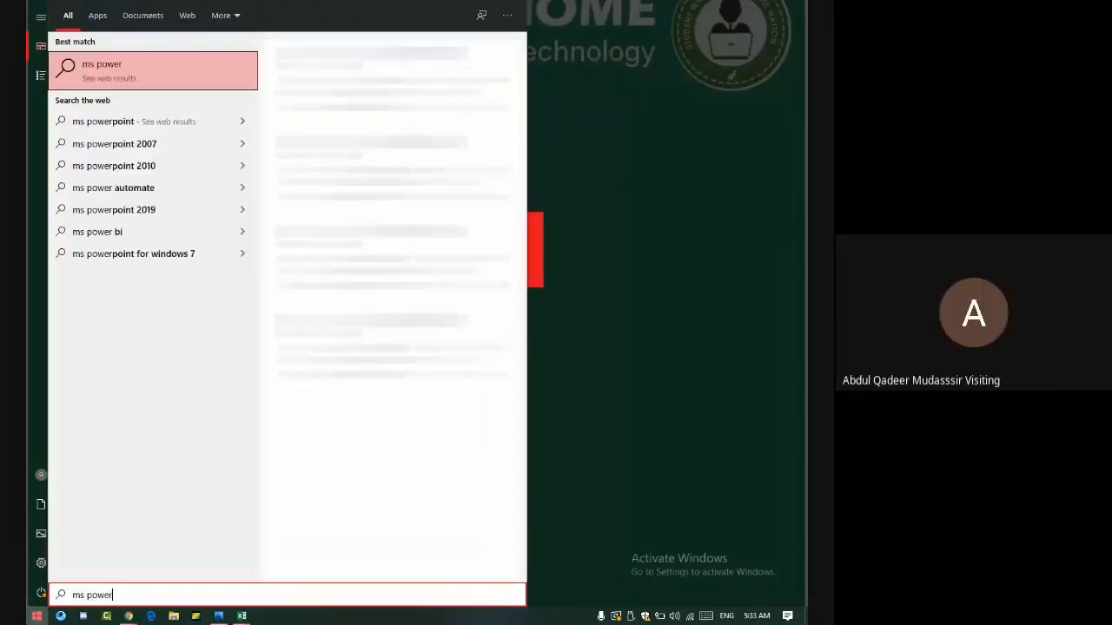
pyautogui.press('BackSpace')
pyautogui.press('BackSpace')
pyautogui.press('BackSpace')
pyautogui.press('BackSpace')
pyautogui.press('BackSpace')
pyautogui.press('BackSpace')
pyautogui.press('BackSpace')
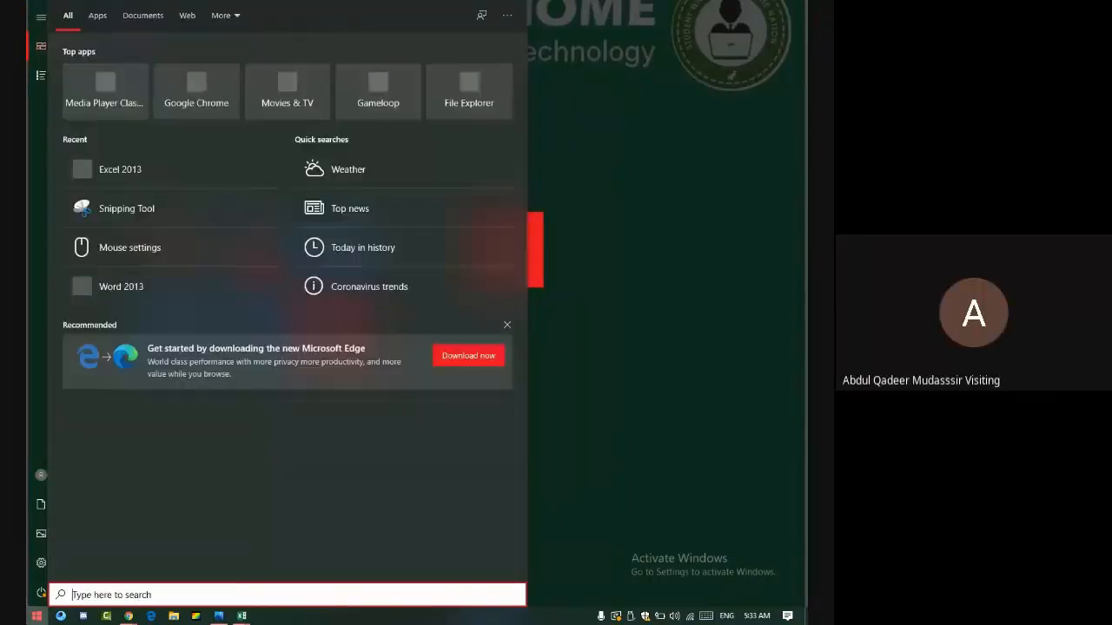
pyautogui.write('power')
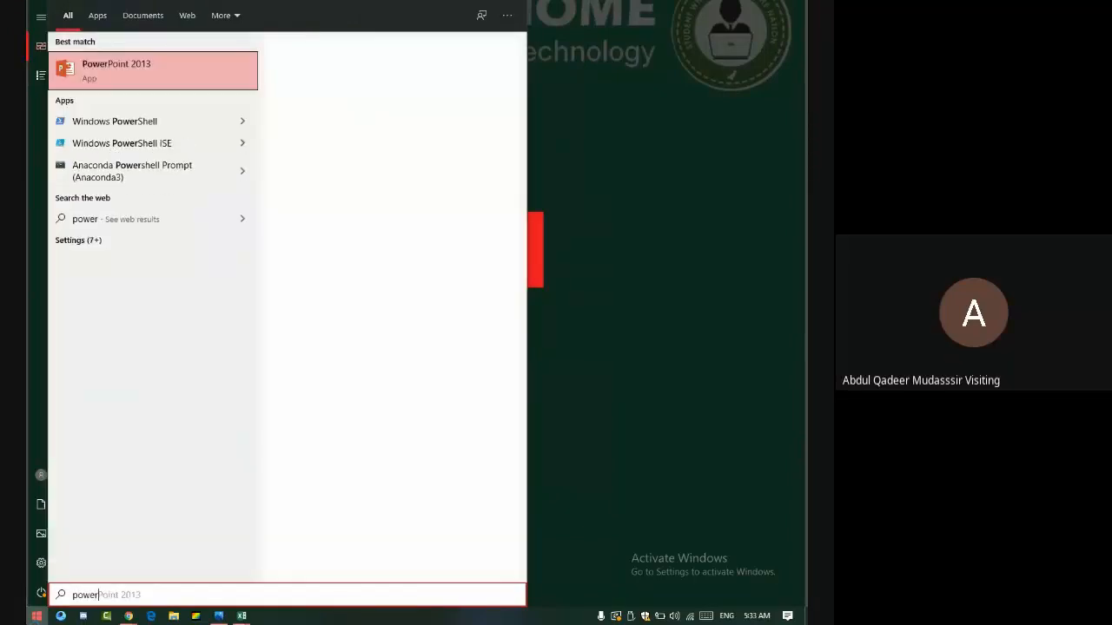
pyautogui.press('Return')
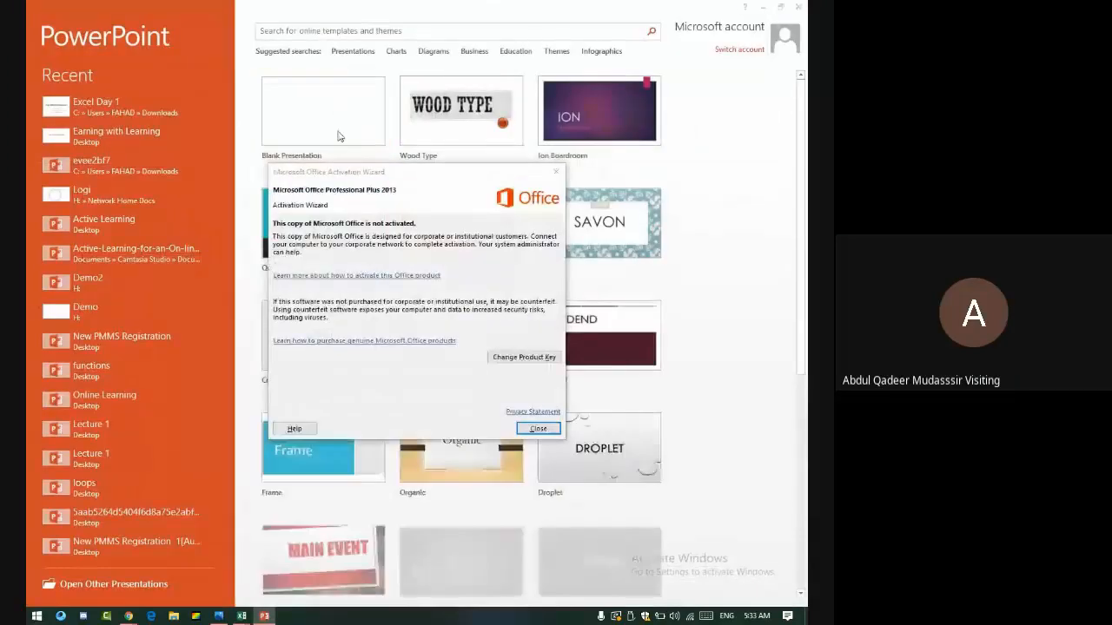
# - Dismiss the activation notice, glance at the Wood Type template, and create a blank presentation
pyautogui.click(555, 174)
pyautogui.click(426, 122)
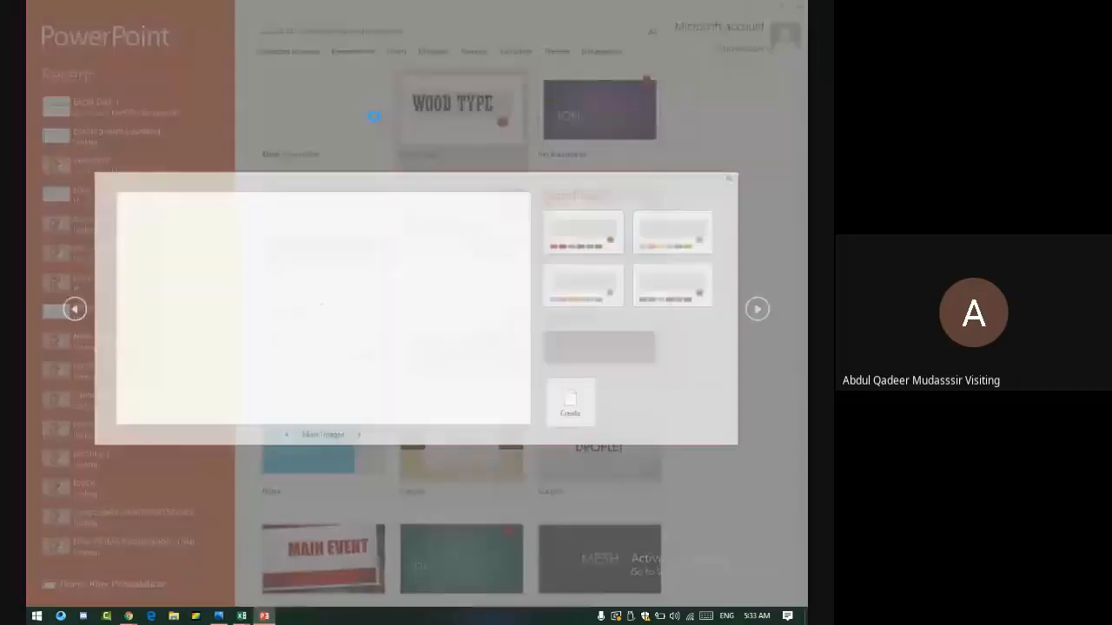
pyautogui.click(729, 181)
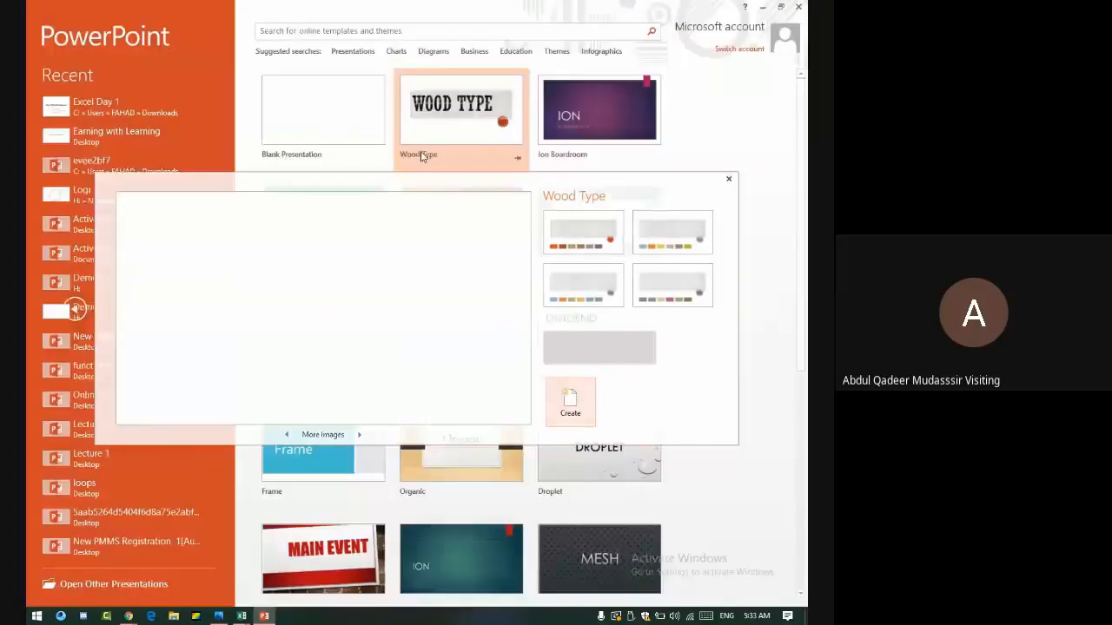
pyautogui.click(378, 124)
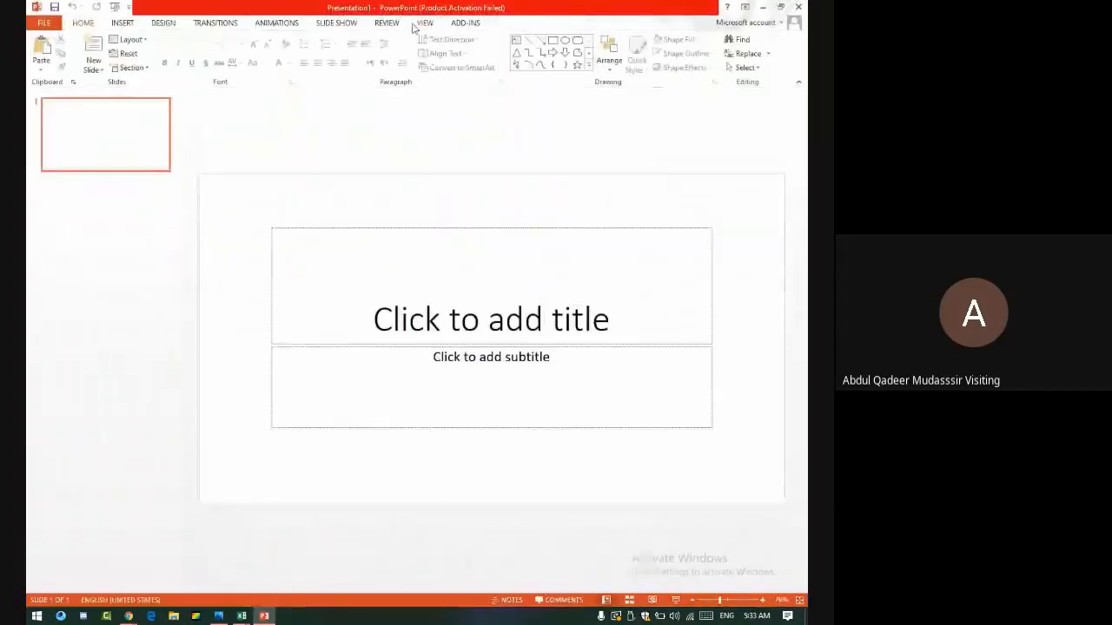
# - Browse the ribbon, open Insert > Audio > Record Audio, cancel it, and minimize PowerPoint
pyautogui.click(385, 23)
pyautogui.click(342, 28)
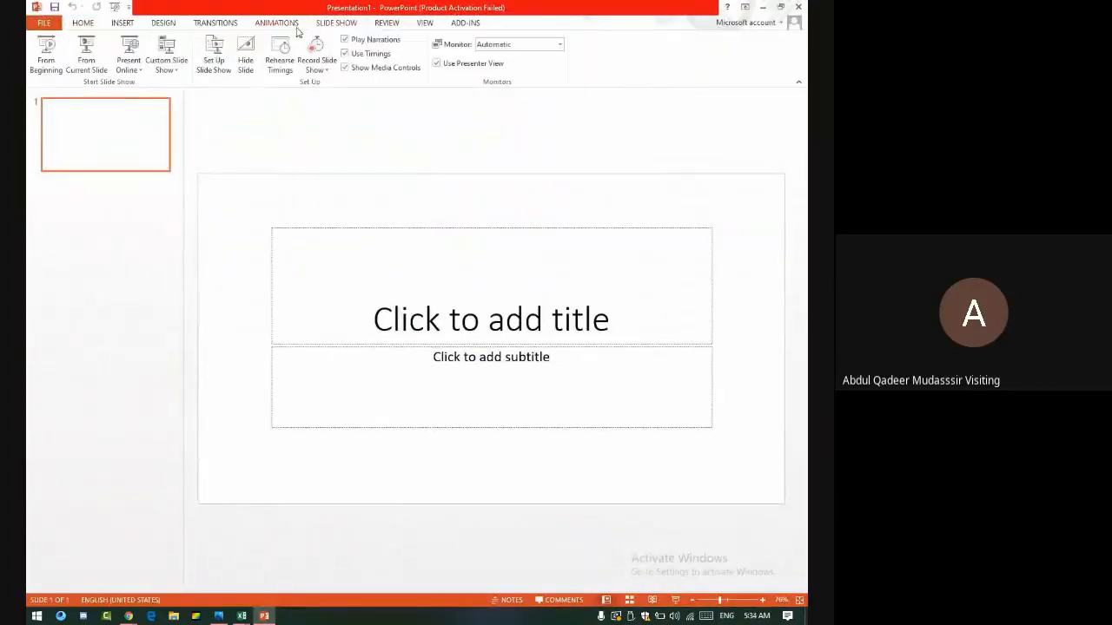
pyautogui.click(278, 28)
pyautogui.click(124, 23)
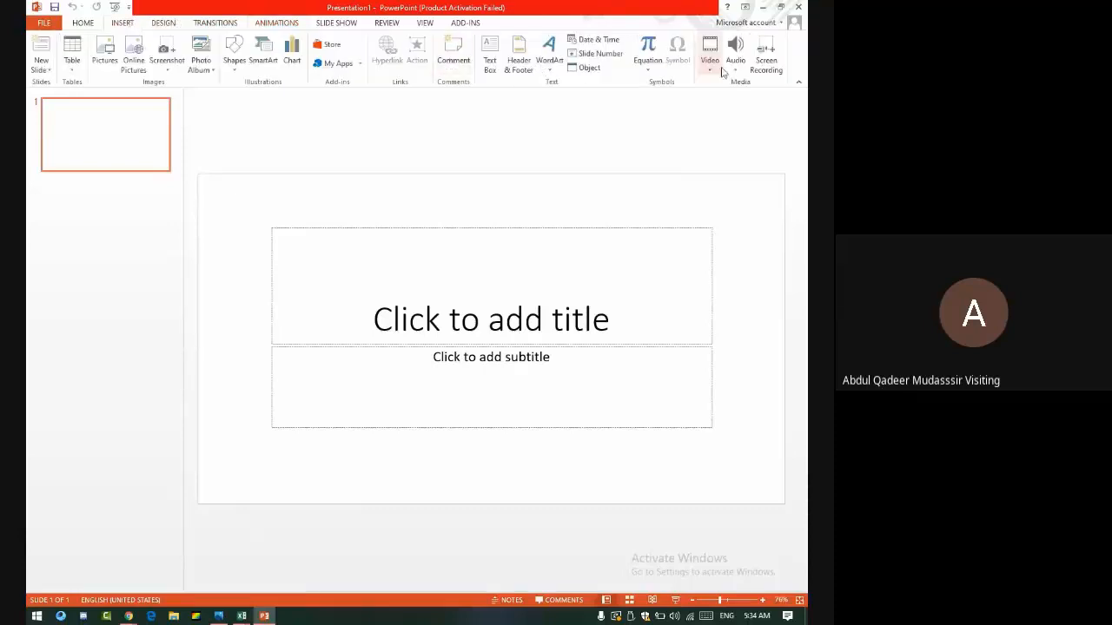
pyautogui.click(735, 69)
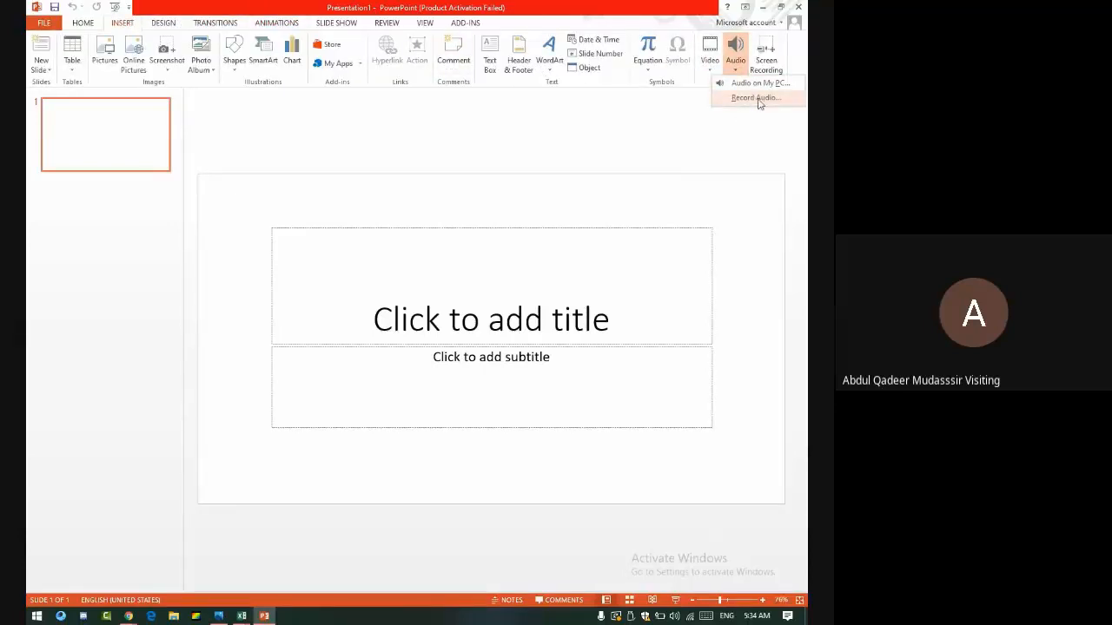
pyautogui.click(750, 99)
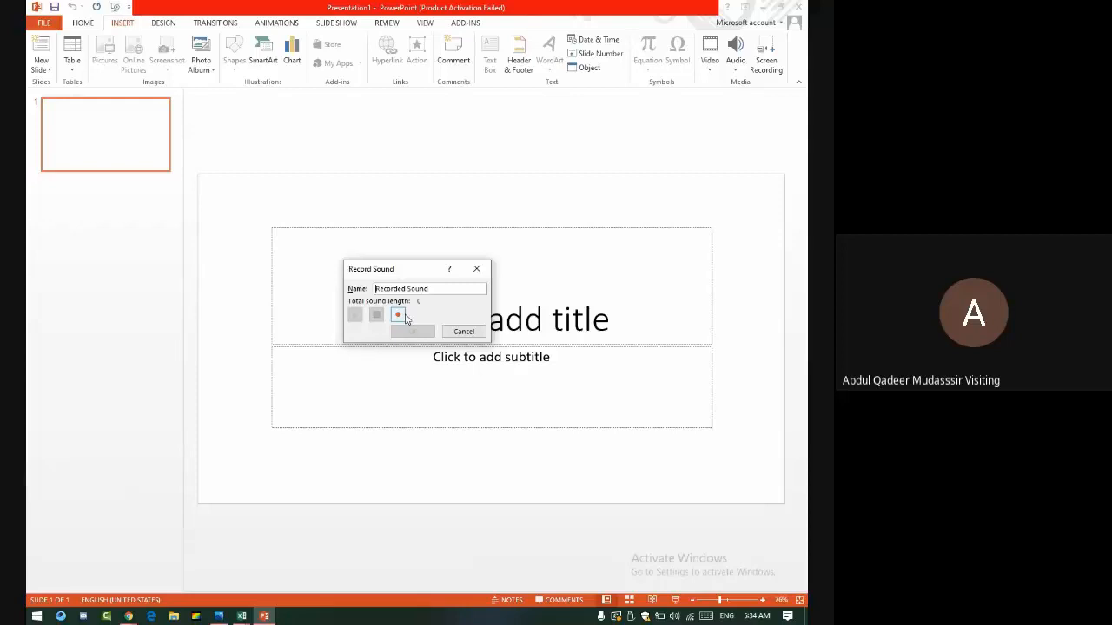
pyautogui.click(464, 332)
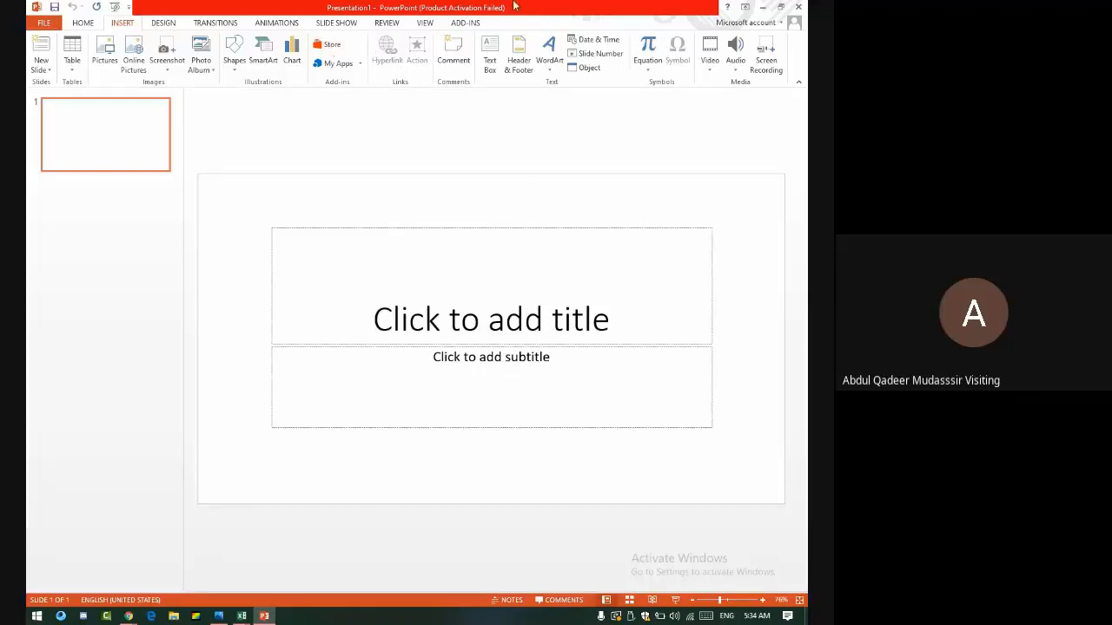
pyautogui.click(762, 6)
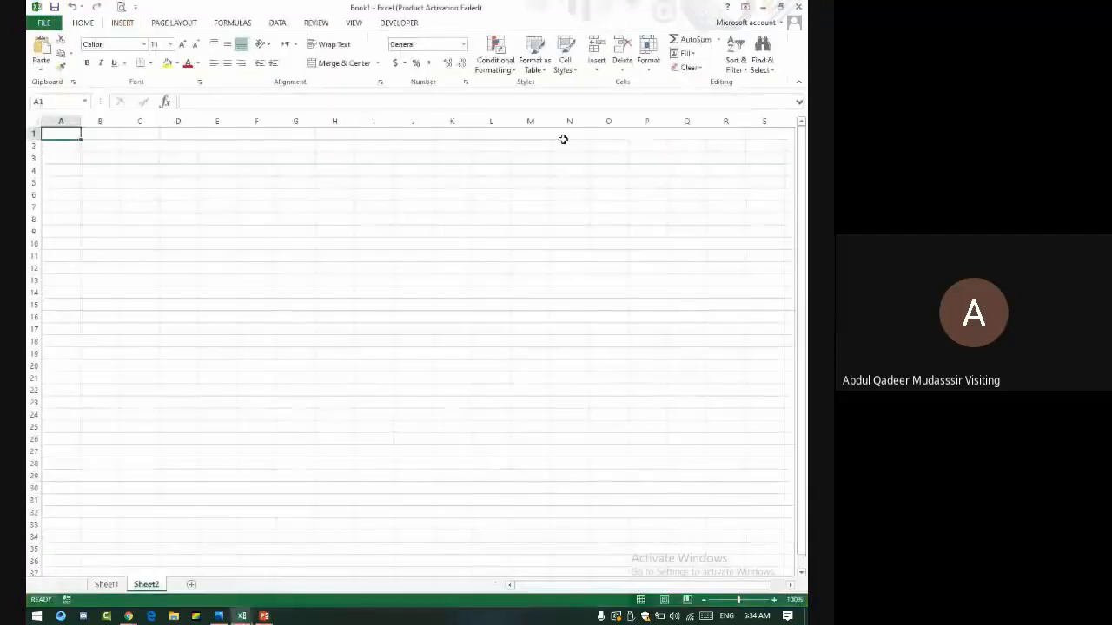
# - Zoom in and enter the headings Sr # and Name in A1 and B1
pyautogui.click(776, 600)
pyautogui.click(775, 600)
pyautogui.click(775, 600)
pyautogui.click(775, 601)
pyautogui.click(776, 600)
pyautogui.click(776, 600)
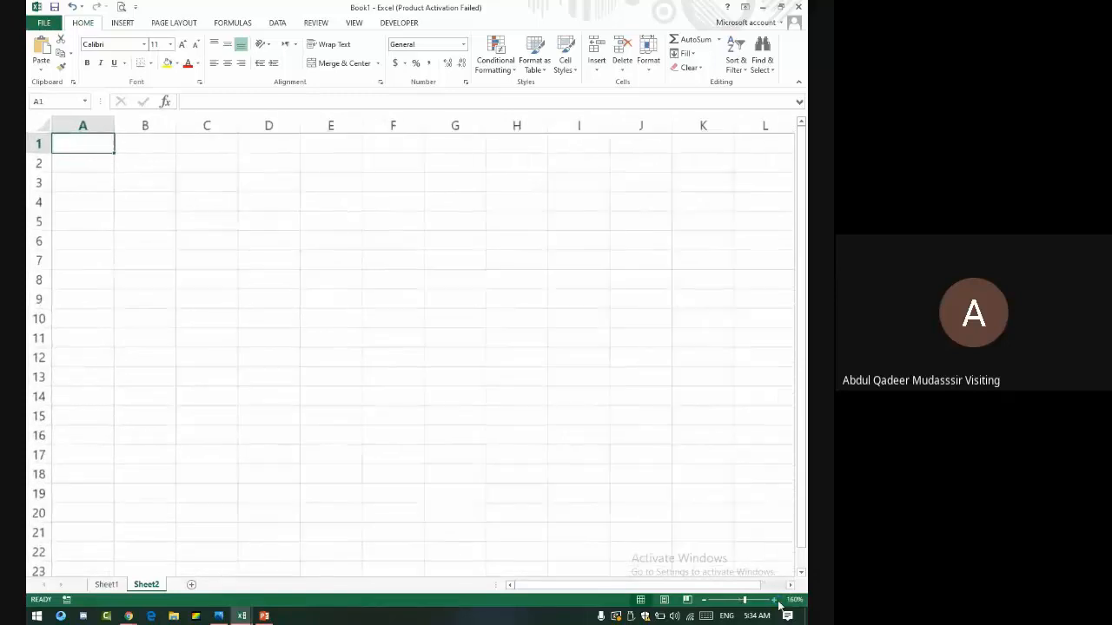
pyautogui.click(775, 601)
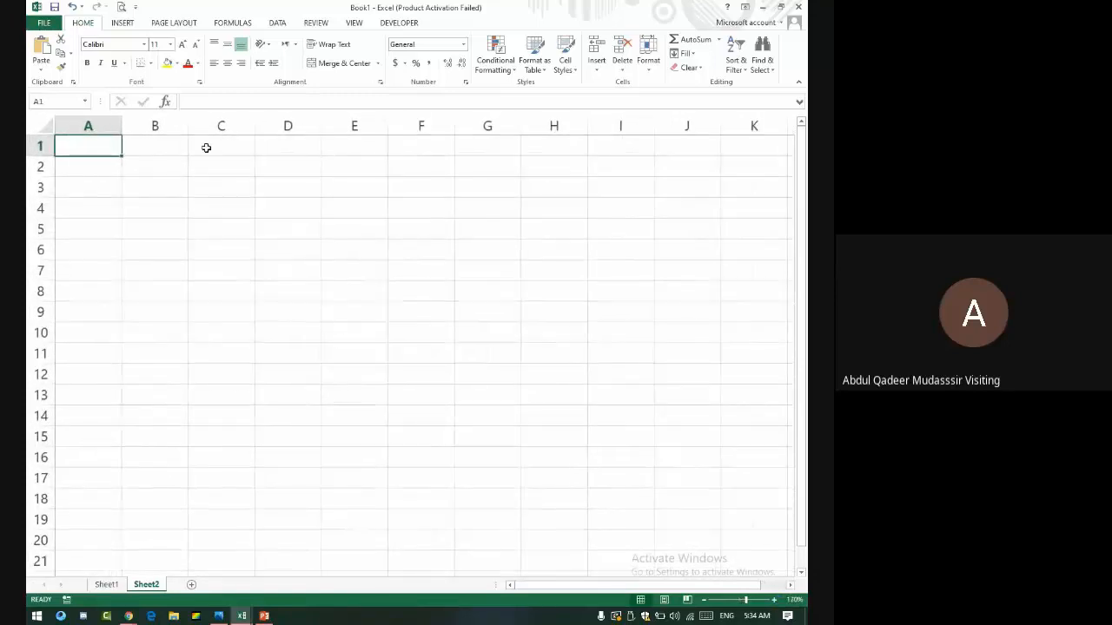
pyautogui.write('S')
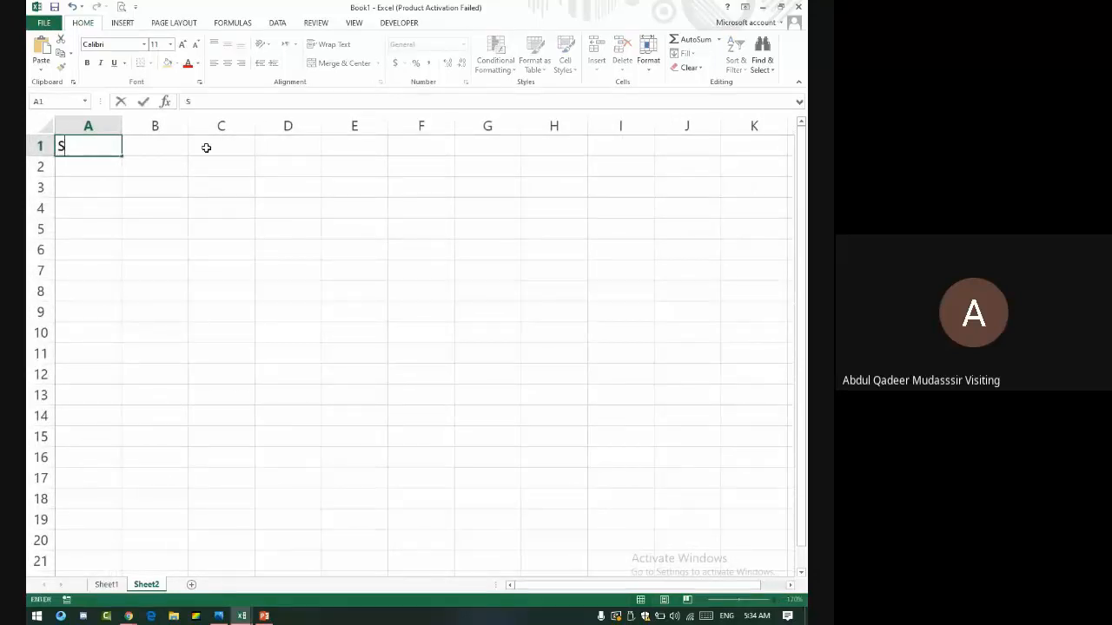
pyautogui.write('r #')
pyautogui.press('Tab')
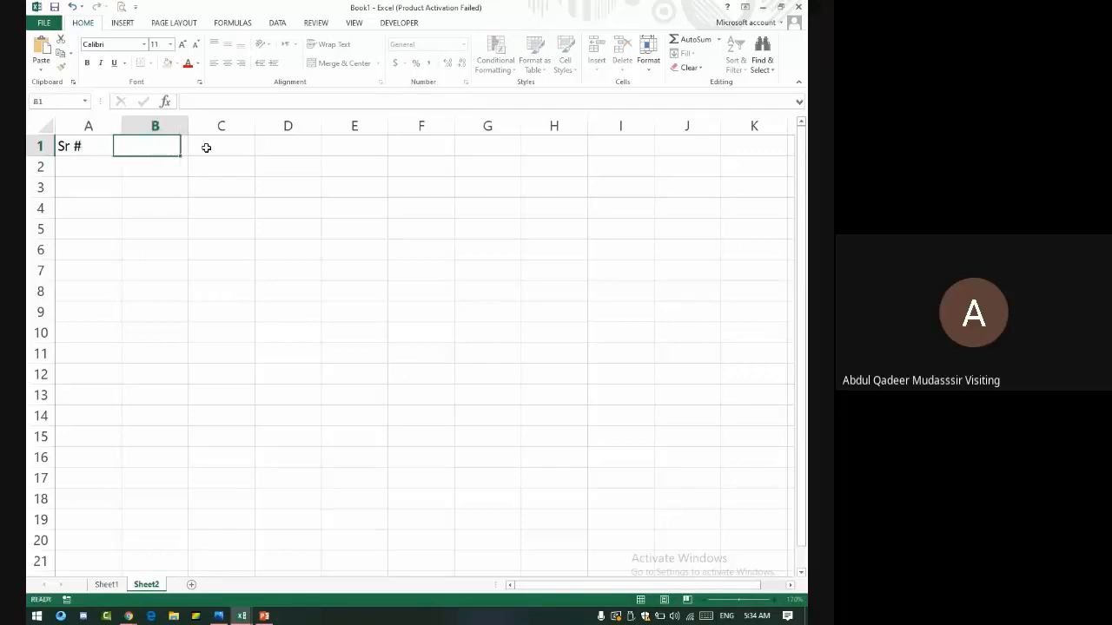
pyautogui.write('Name')
pyautogui.press('Tab')
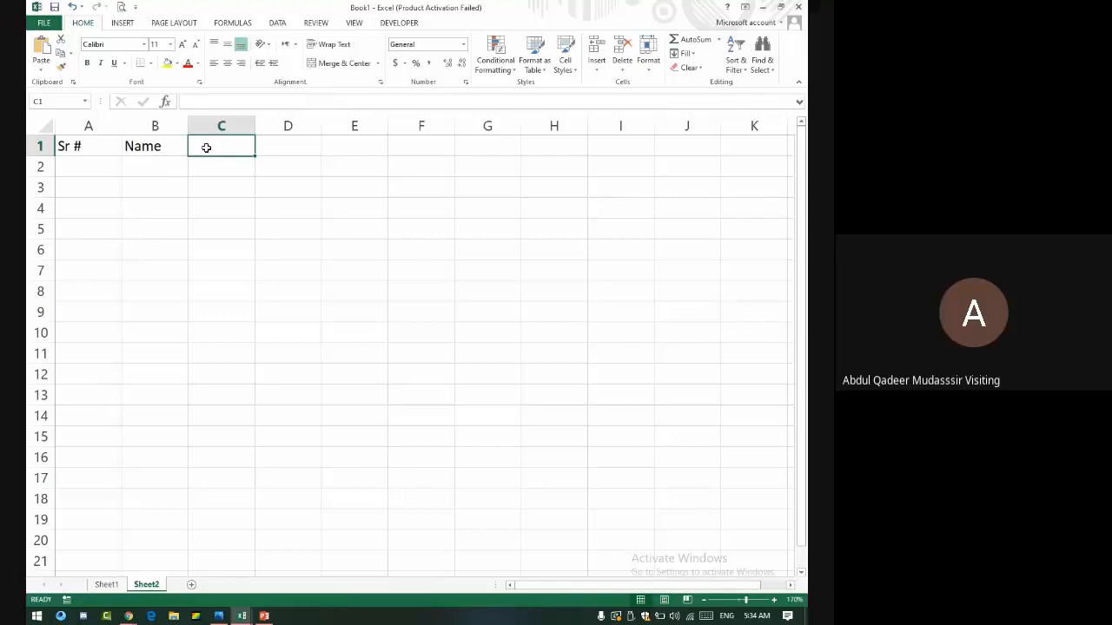
# - Enter day numbers 1 and 2 in C1 and D1
pyautogui.write('1')
pyautogui.press('Return')
pyautogui.write('2')
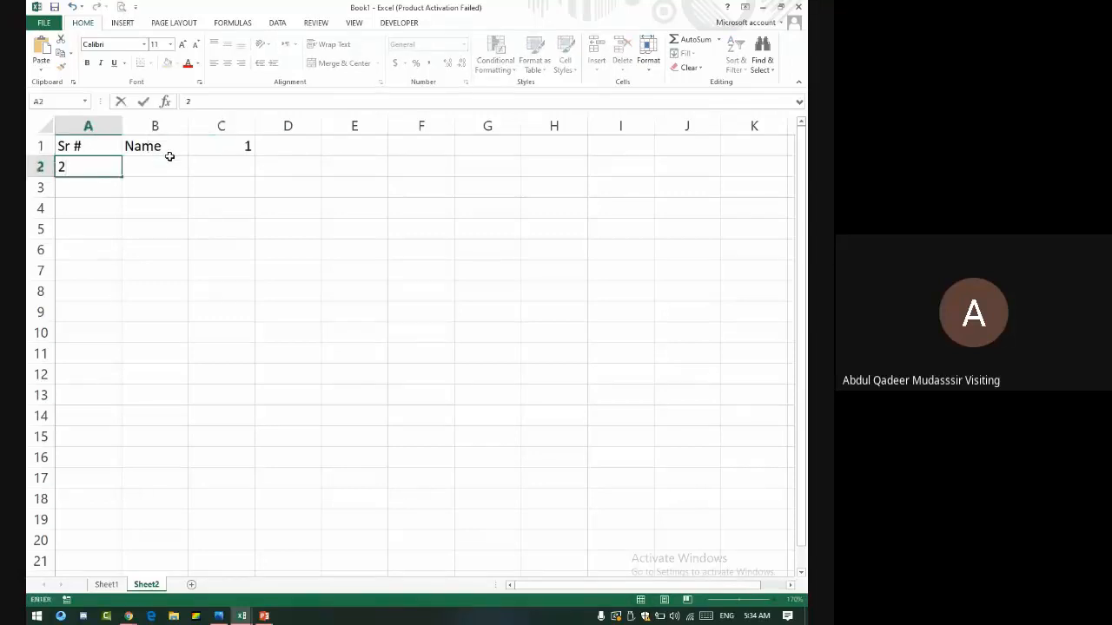
pyautogui.press('Escape')
pyautogui.click(299, 150)
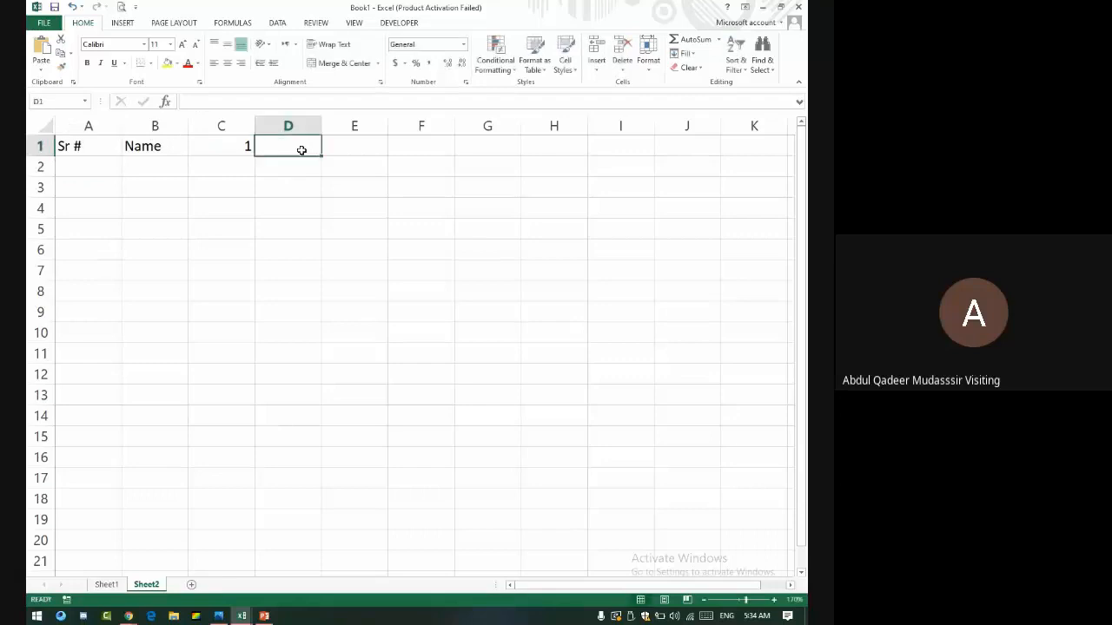
pyautogui.write('2')
pyautogui.click(235, 164)
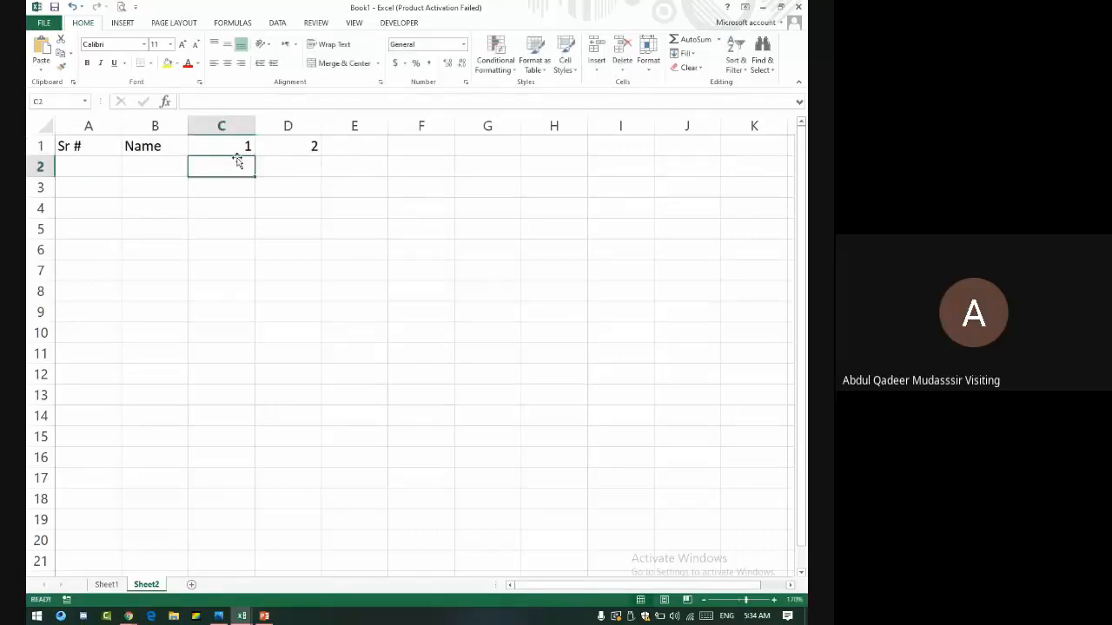
# - Fill the day numbers across to 31 in AG1 and centre the header row
pyautogui.click(251, 146)
pyautogui.moveTo(251, 146); pyautogui.dragTo(293, 147)
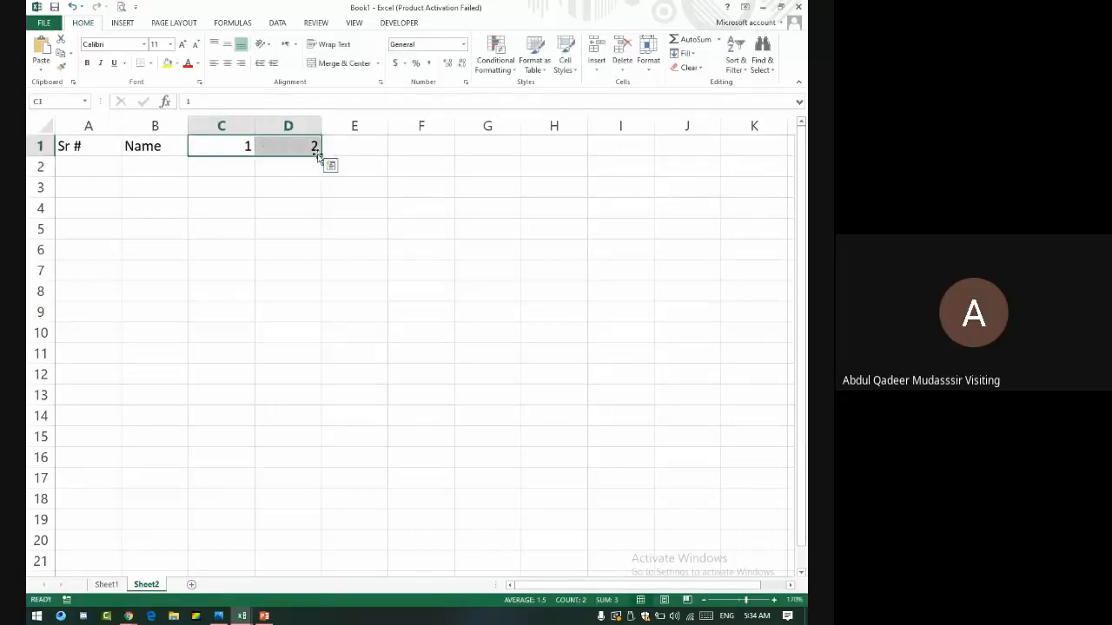
pyautogui.moveTo(322, 155); pyautogui.dragTo(705, 148)
pyautogui.click(372, 124)
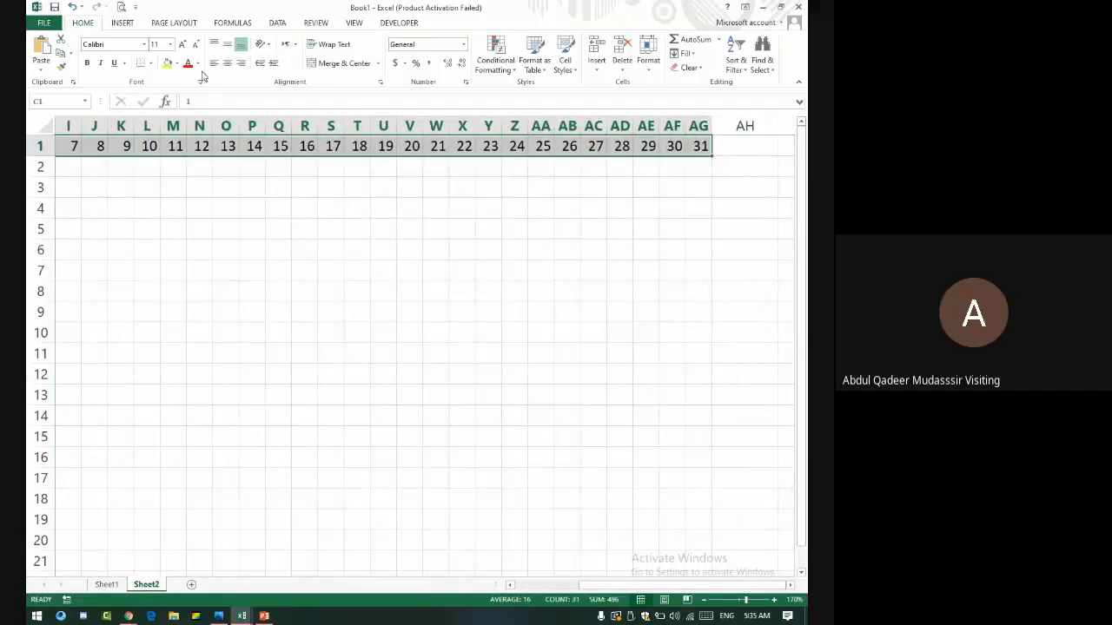
pyautogui.click(226, 64)
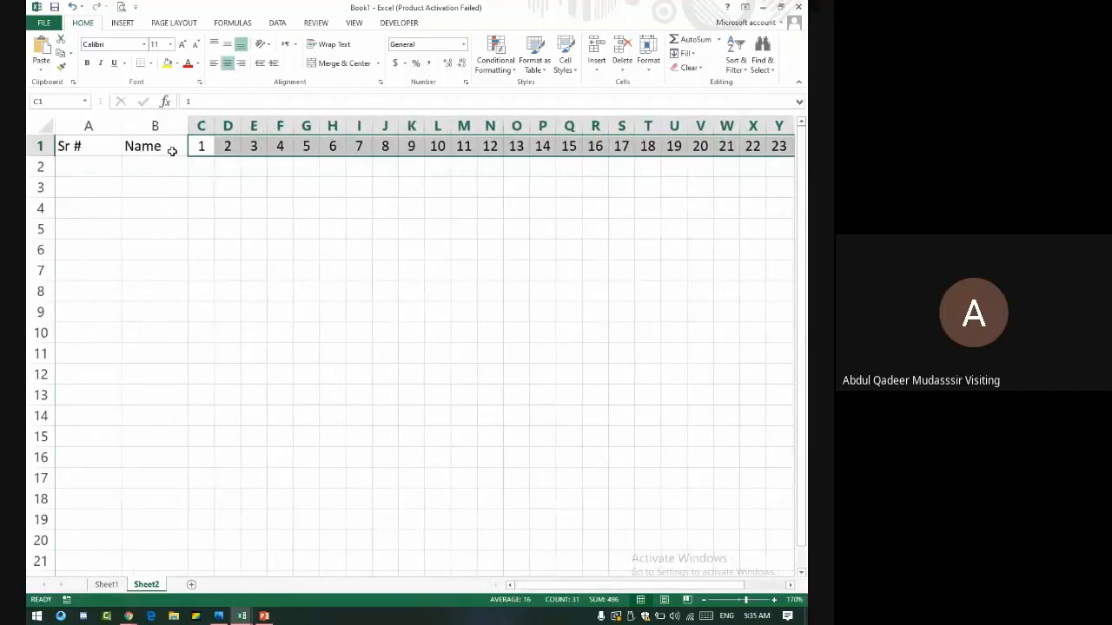
# - Enter serial numbers 1 and 2 in A2:A3 and select them
pyautogui.click(90, 167)
pyautogui.write('1')
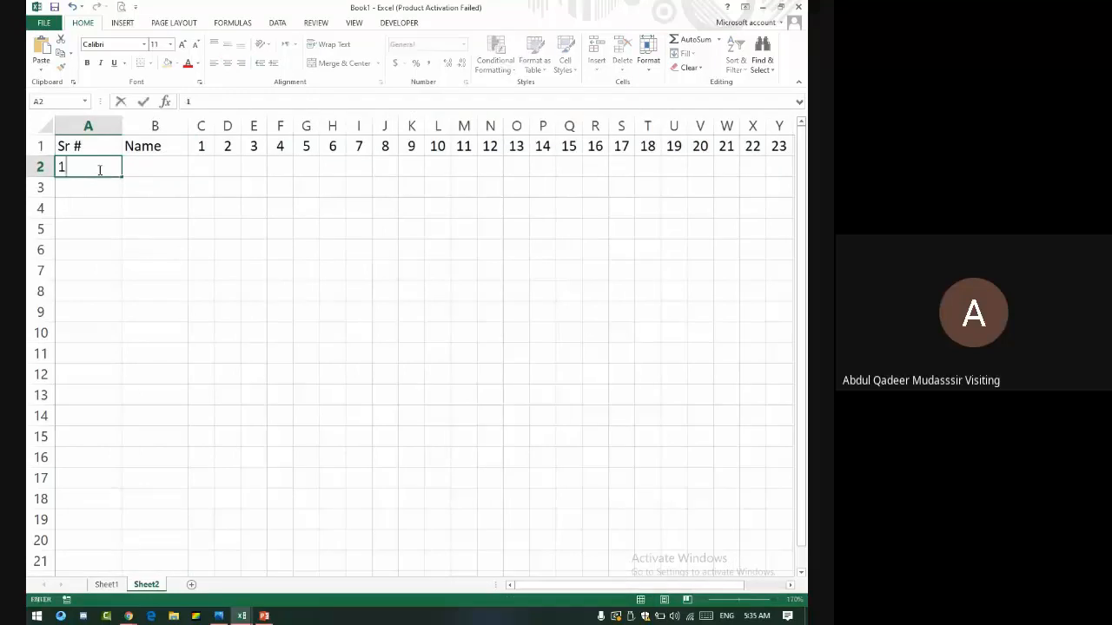
pyautogui.press('Return')
pyautogui.write('2')
pyautogui.press('Return')
pyautogui.moveTo(99, 168); pyautogui.dragTo(123, 565)
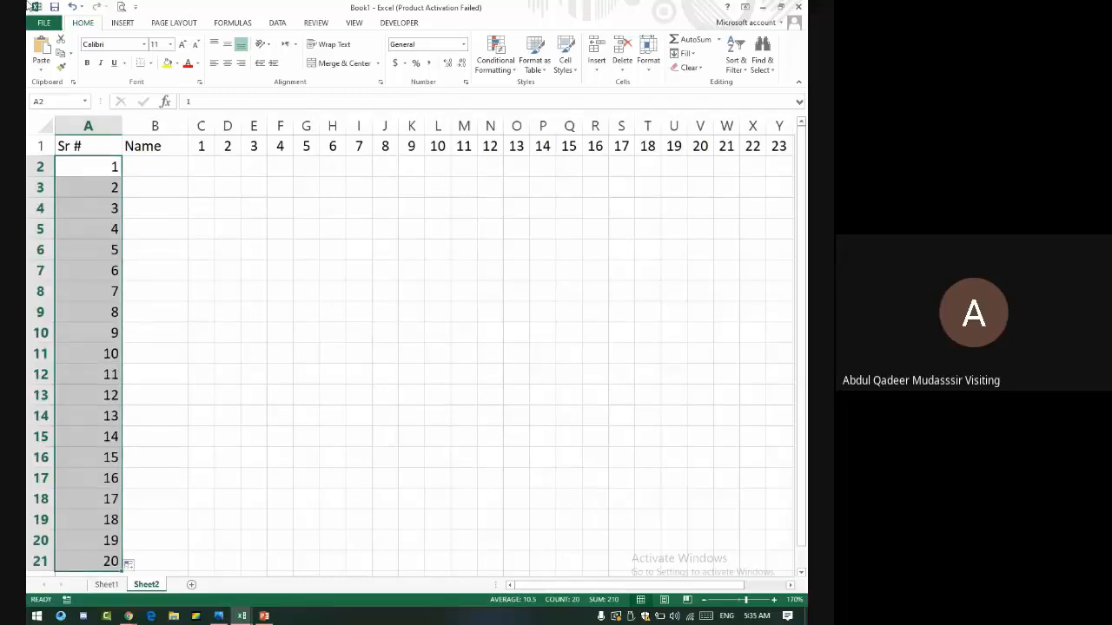
# - Autofit column A and enter the student's full name in B2
pyautogui.doubleClick(122, 126)
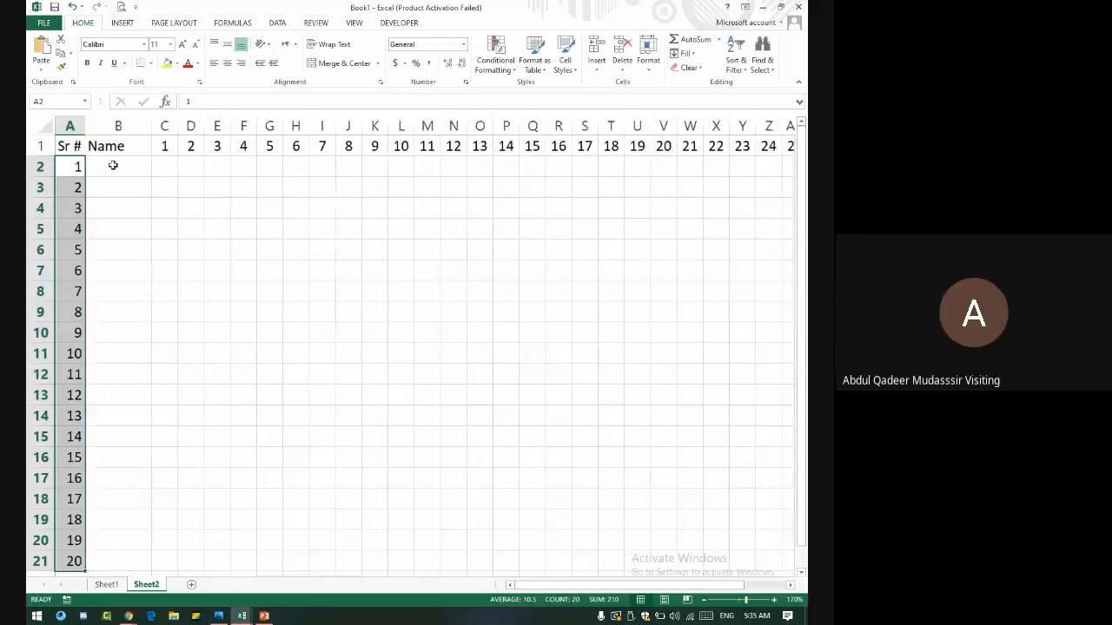
pyautogui.click(113, 165)
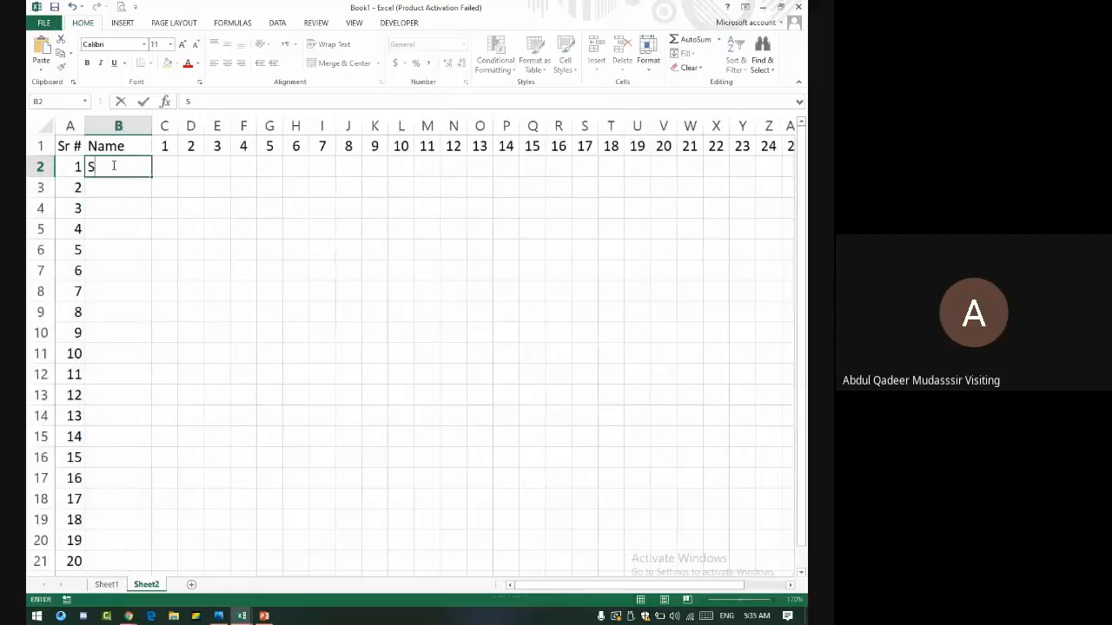
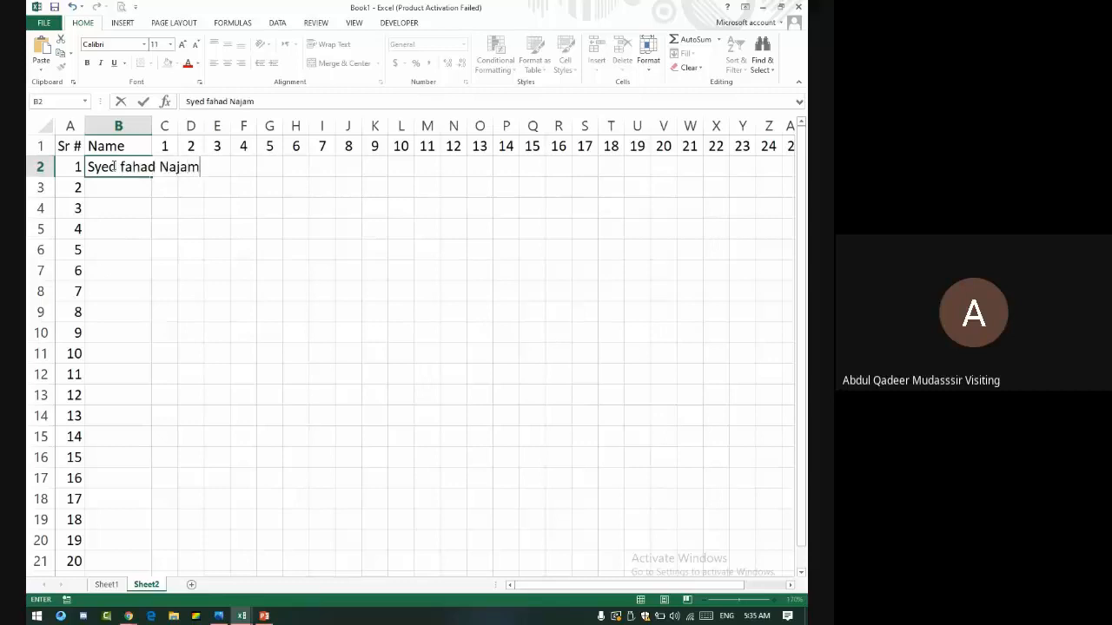
pyautogui.press('Return')
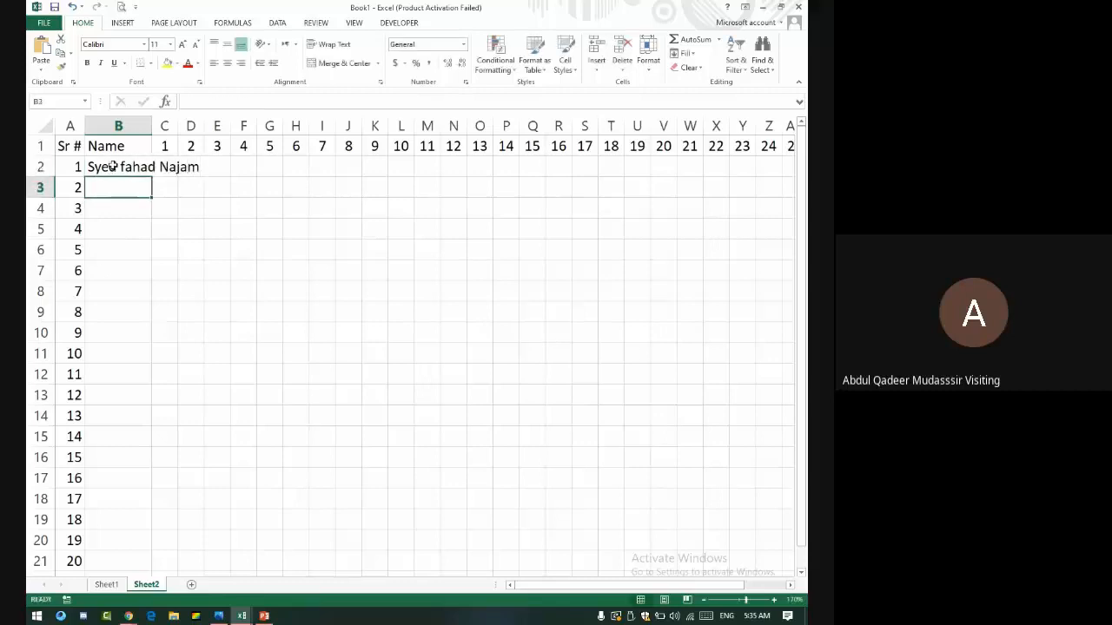
# - Copy the name down to row 21, autofit column B, and select the Sr # cells
pyautogui.click(139, 168)
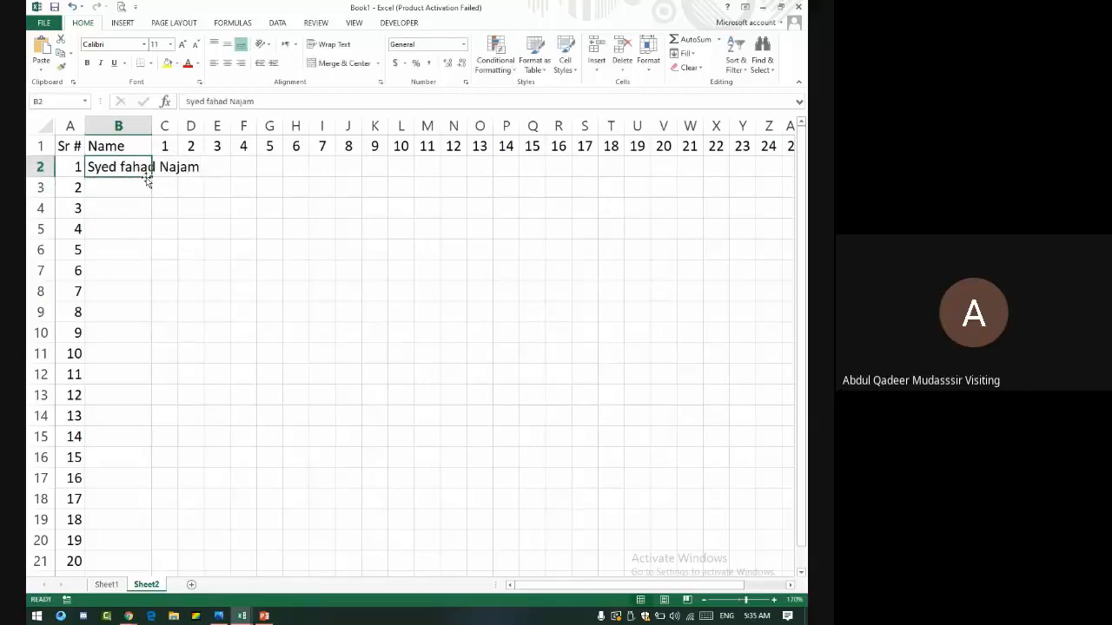
pyautogui.moveTo(154, 175); pyautogui.dragTo(154, 564)
pyautogui.doubleClick(152, 126)
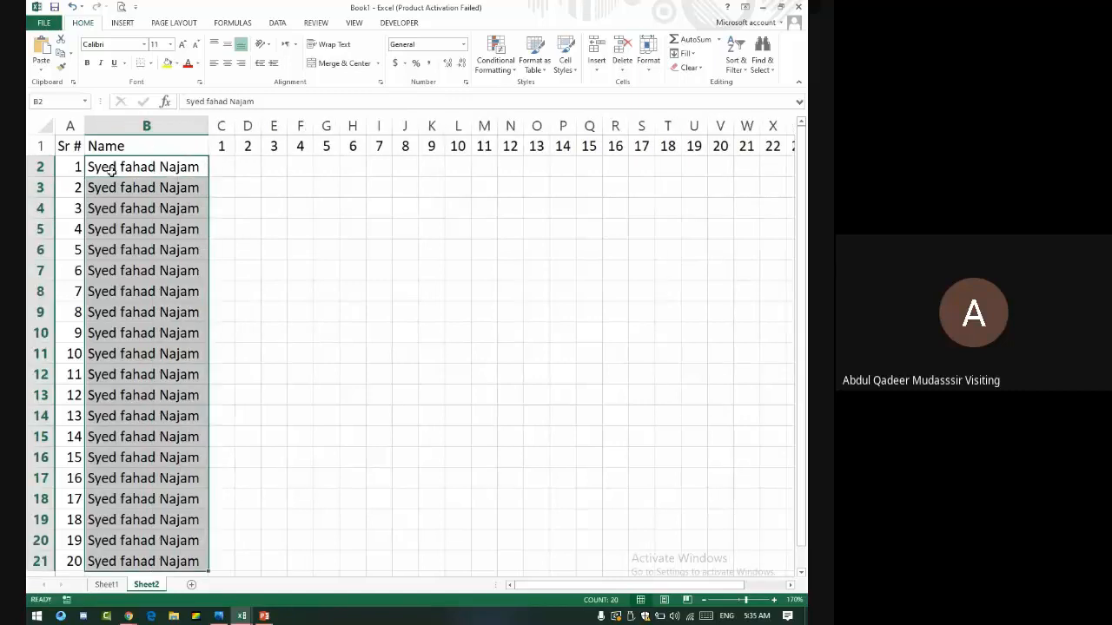
pyautogui.click(65, 143)
pyautogui.hotkey('ctrl', 'shift', 'Down')
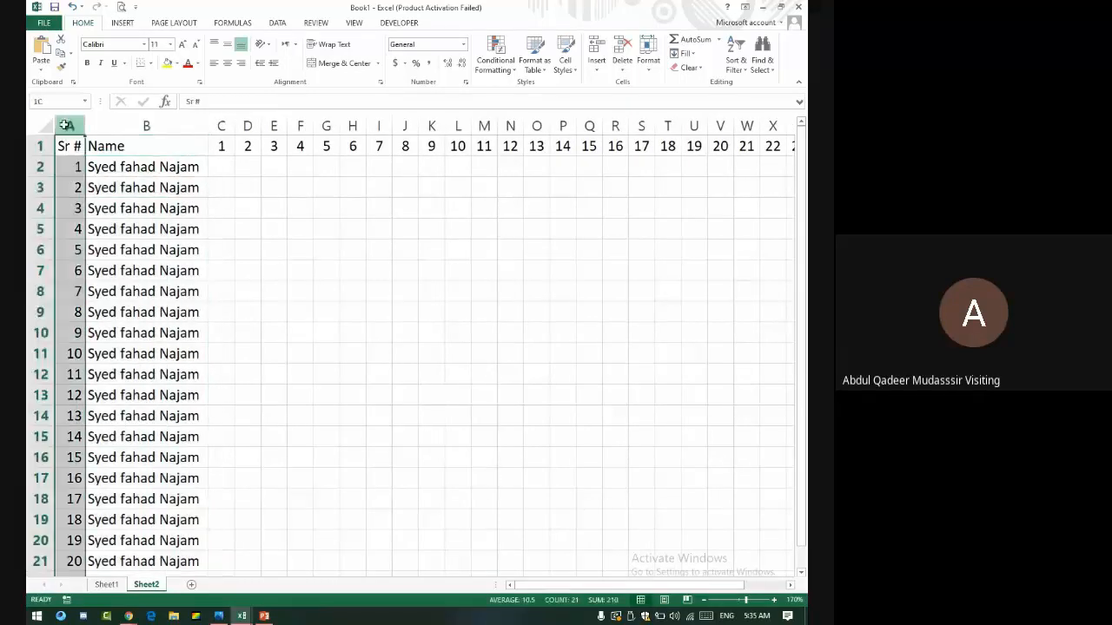
# - Centre serials 1–20 in A1:A21, then clear a stray shortcut note and return to column A
pyautogui.click(227, 62)
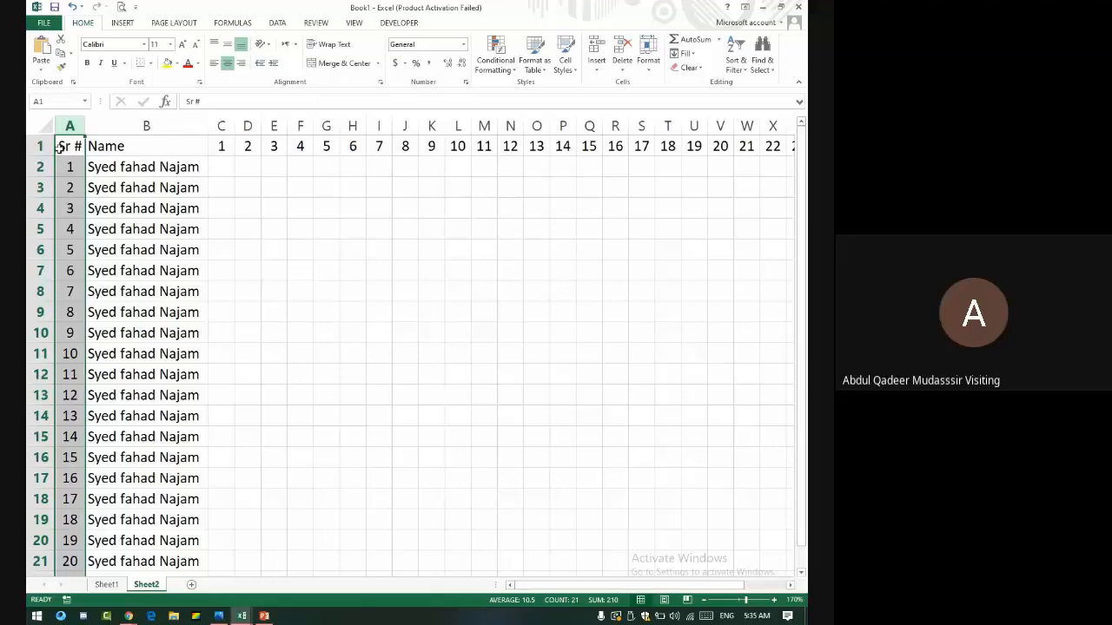
pyautogui.hotkey('ctrl', 'shift', 'Right')
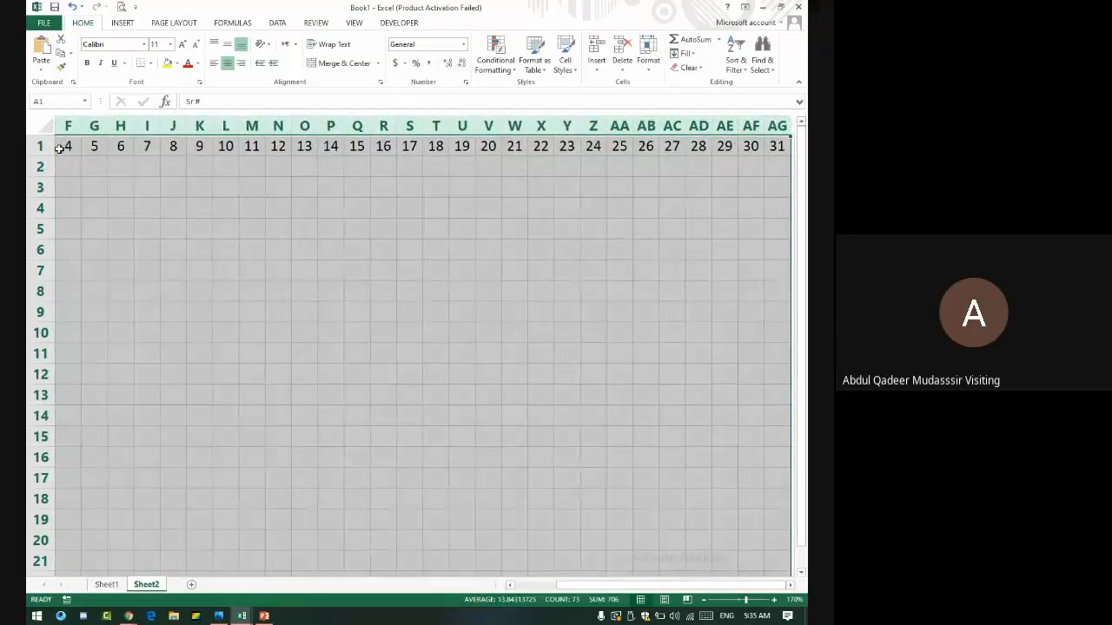
pyautogui.click(233, 254)
pyautogui.write('Ct')
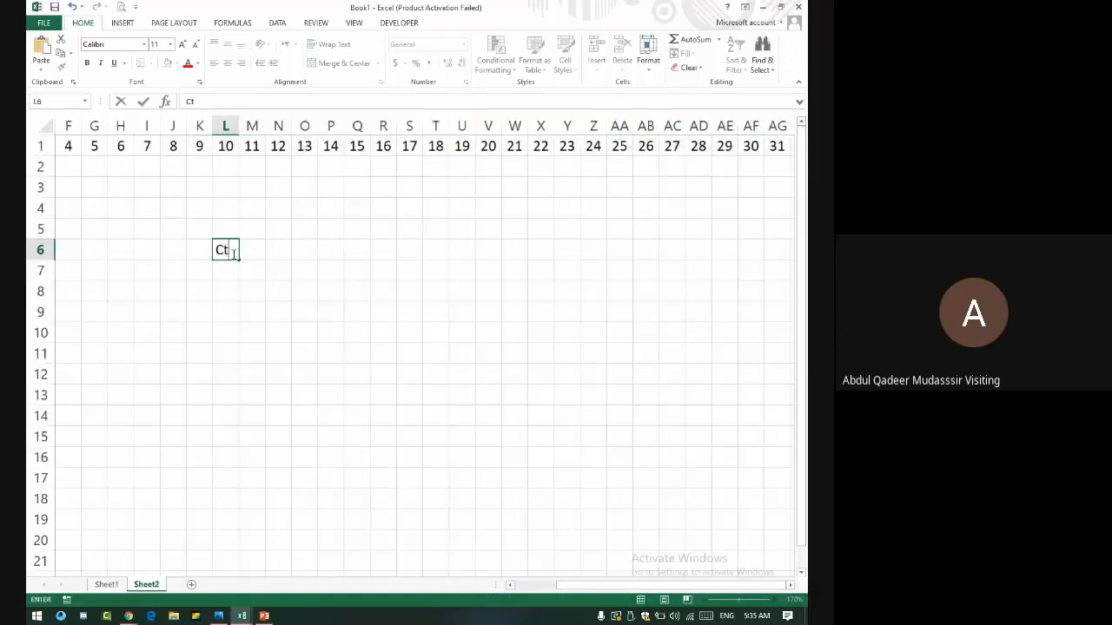
pyautogui.write('rl+Shift+>')
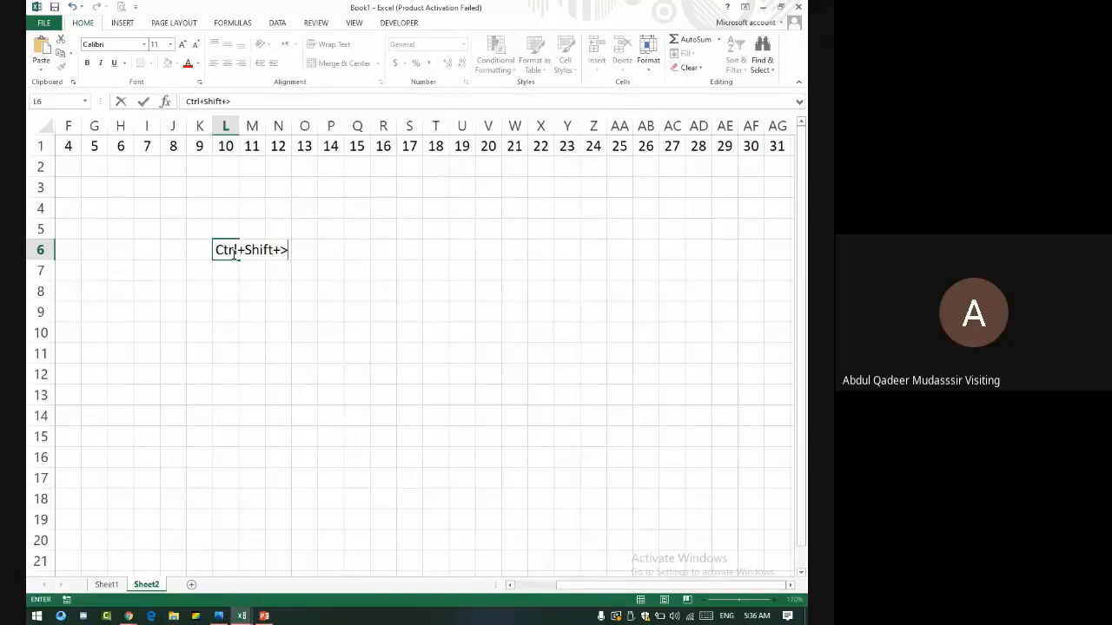
pyautogui.press('BackSpace')
pyautogui.press('BackSpace')
pyautogui.press('BackSpace')
pyautogui.press('BackSpace')
pyautogui.press('BackSpace')
pyautogui.press('BackSpace')
pyautogui.press('BackSpace')
pyautogui.press('BackSpace')
pyautogui.press('BackSpace')
pyautogui.press('BackSpace')
pyautogui.press('BackSpace')
pyautogui.press('Return')
pyautogui.press('Left')
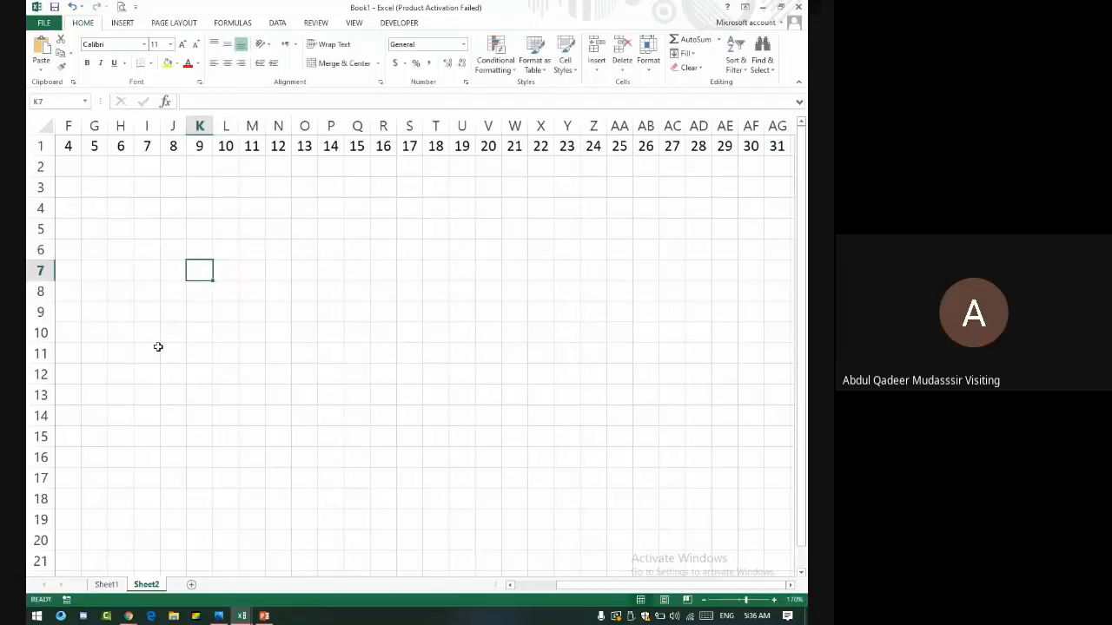
pyautogui.press('Home')
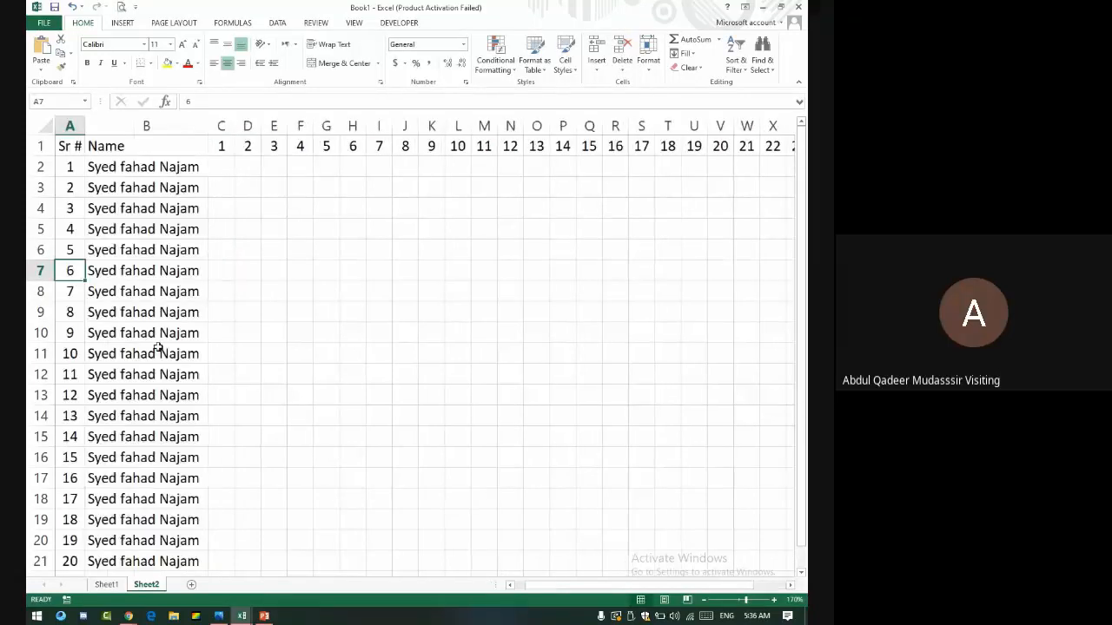
# - Apply All Borders and a Thick Bottom Border to the A1:AG21 table
pyautogui.click(68, 148)
pyautogui.hotkey('ctrl', 'shift', 'Right')
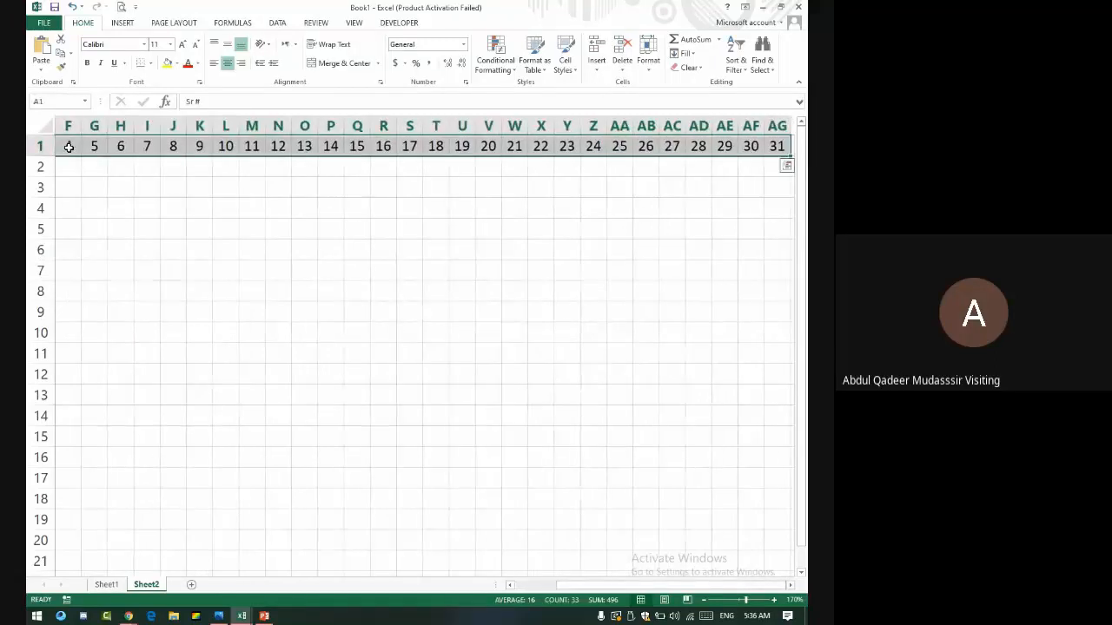
pyautogui.hotkey('ctrl', 'shift', 'Down')
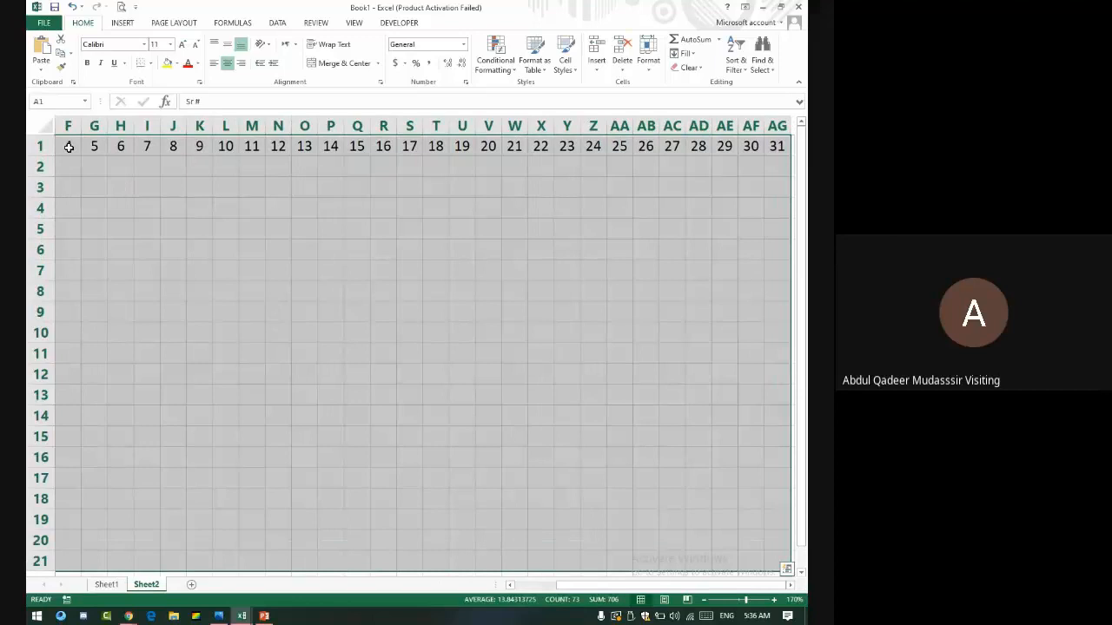
pyautogui.scroll(-5, 122, 296)
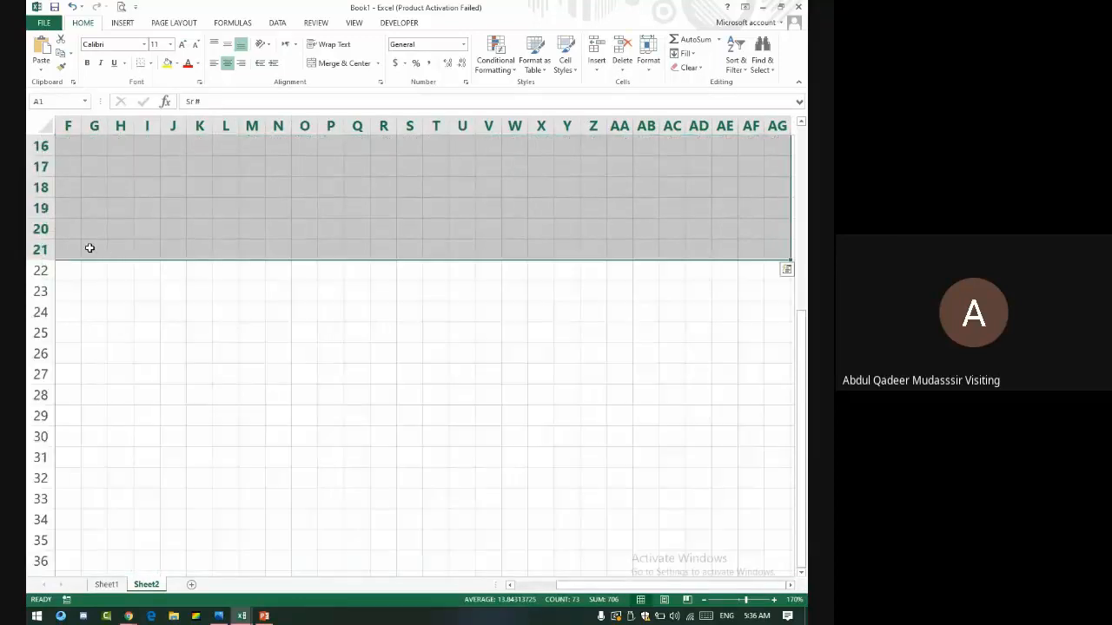
pyautogui.scroll(5, 89, 249)
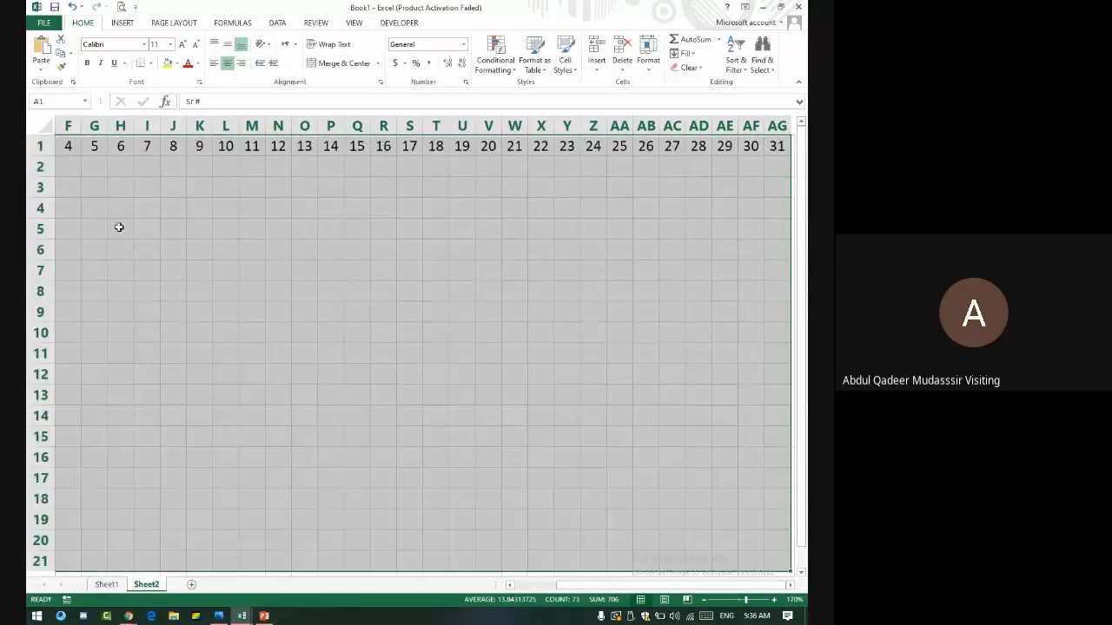
pyautogui.click(151, 64)
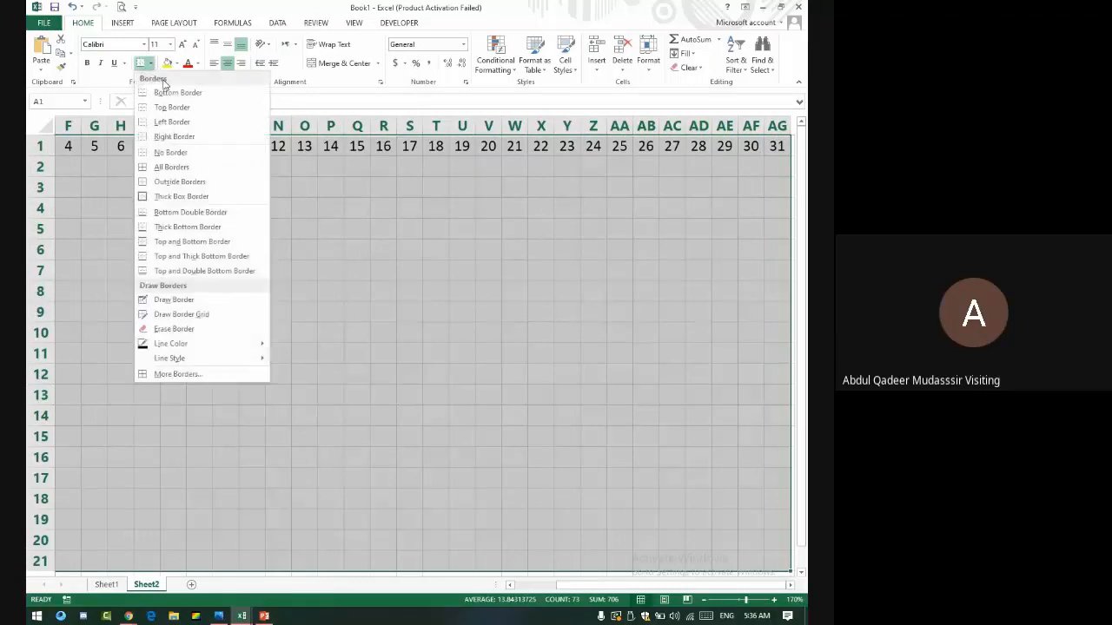
pyautogui.click(171, 167)
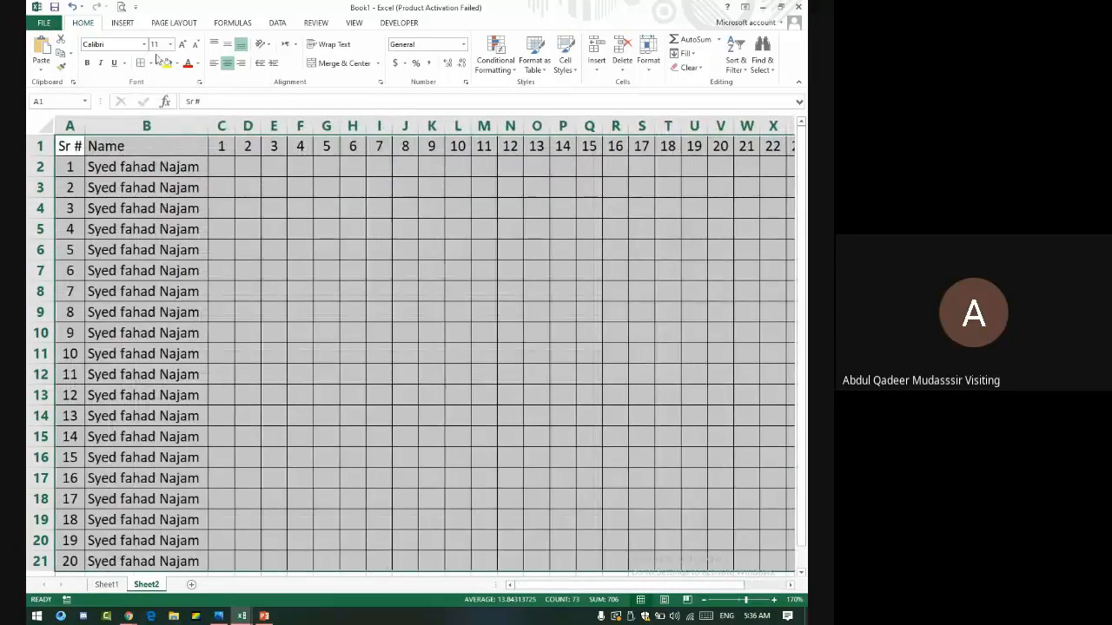
pyautogui.click(150, 64)
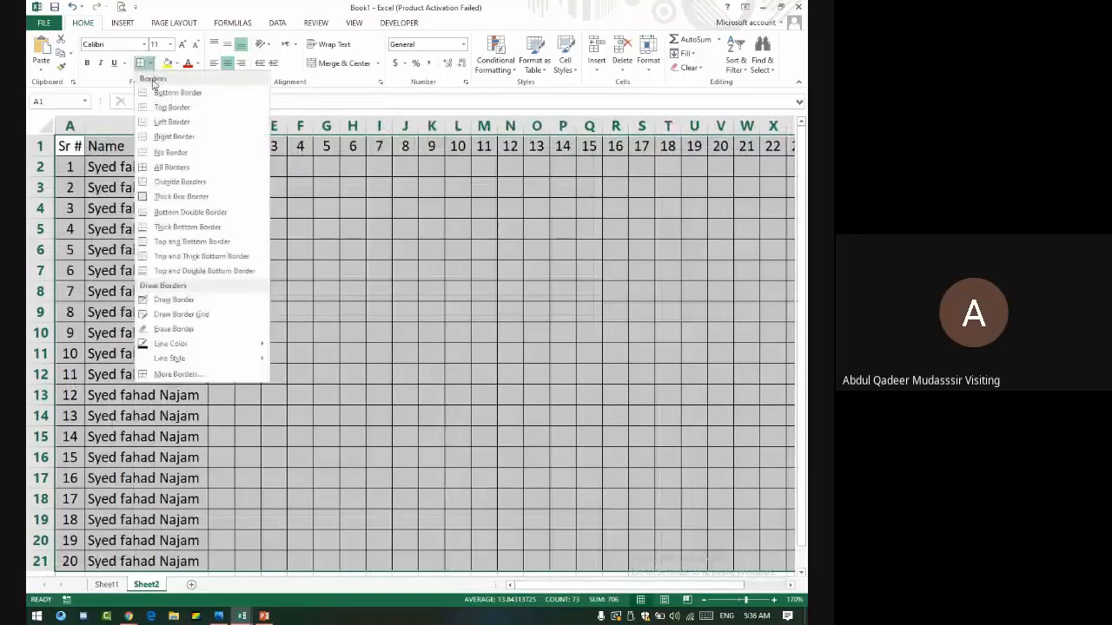
pyautogui.click(189, 226)
pyautogui.click(265, 229)
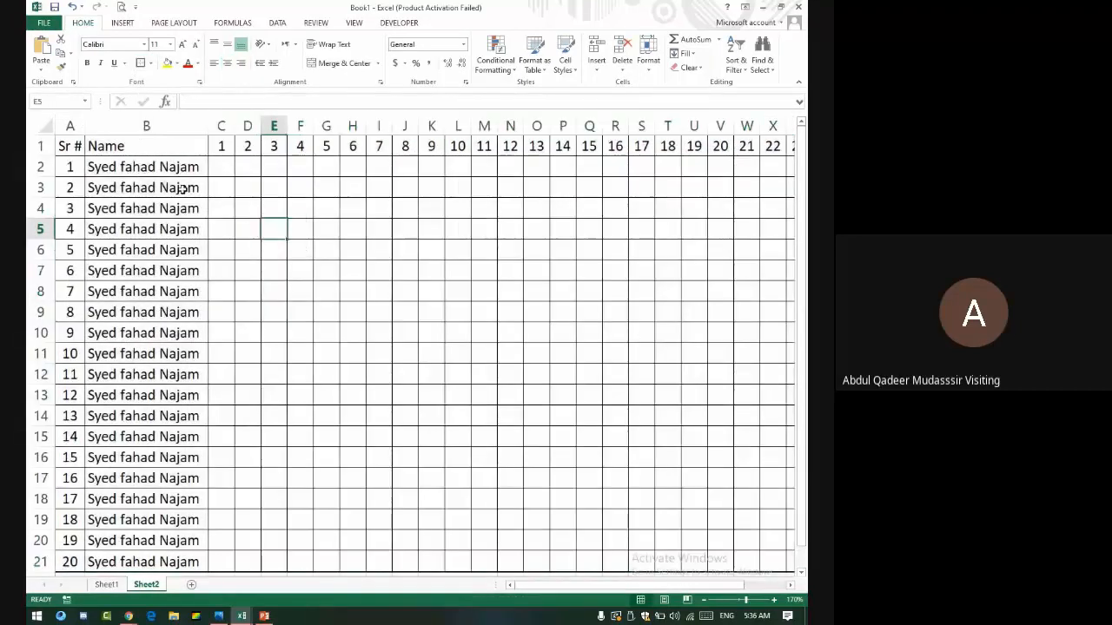
pyautogui.click(224, 169)
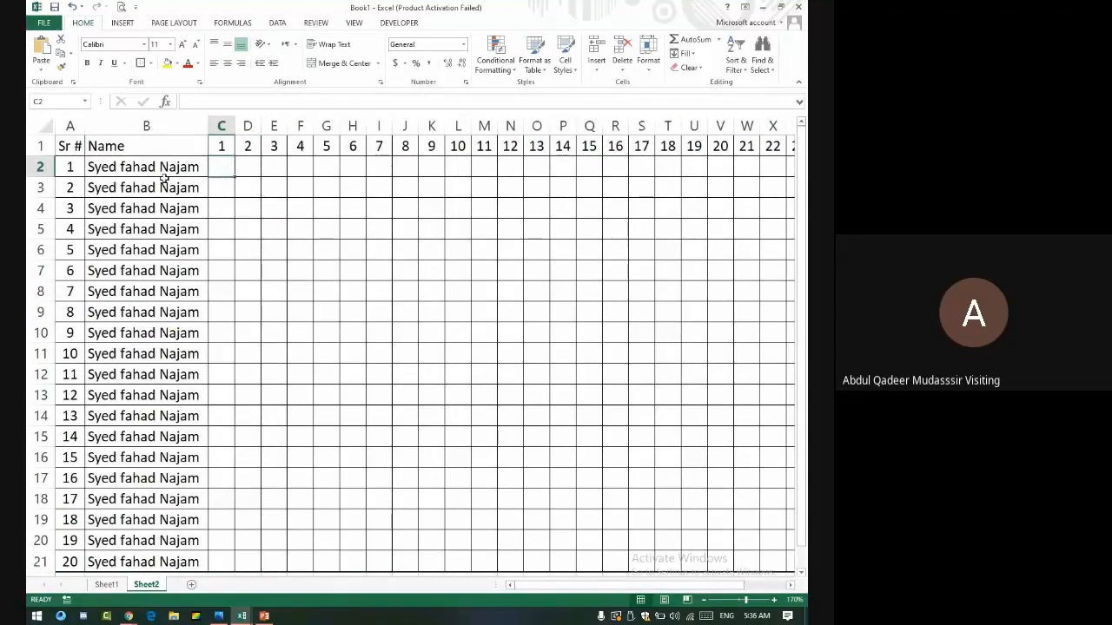
# - Mark the first student present (p) for days 1–5 in C2:G2
pyautogui.write('Pa')
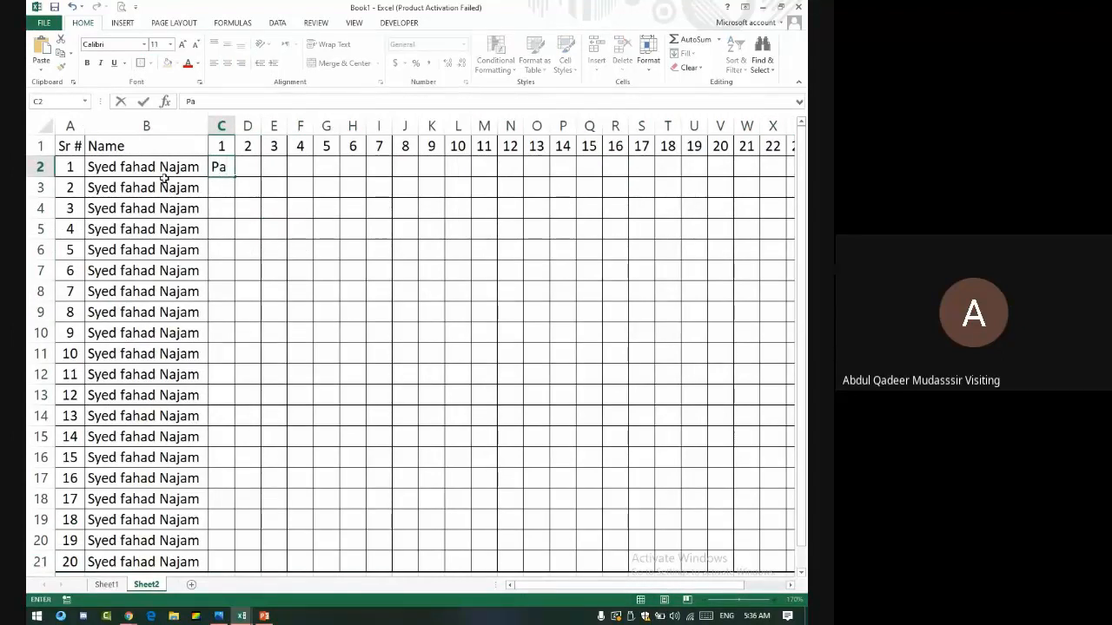
pyautogui.press('Tab')
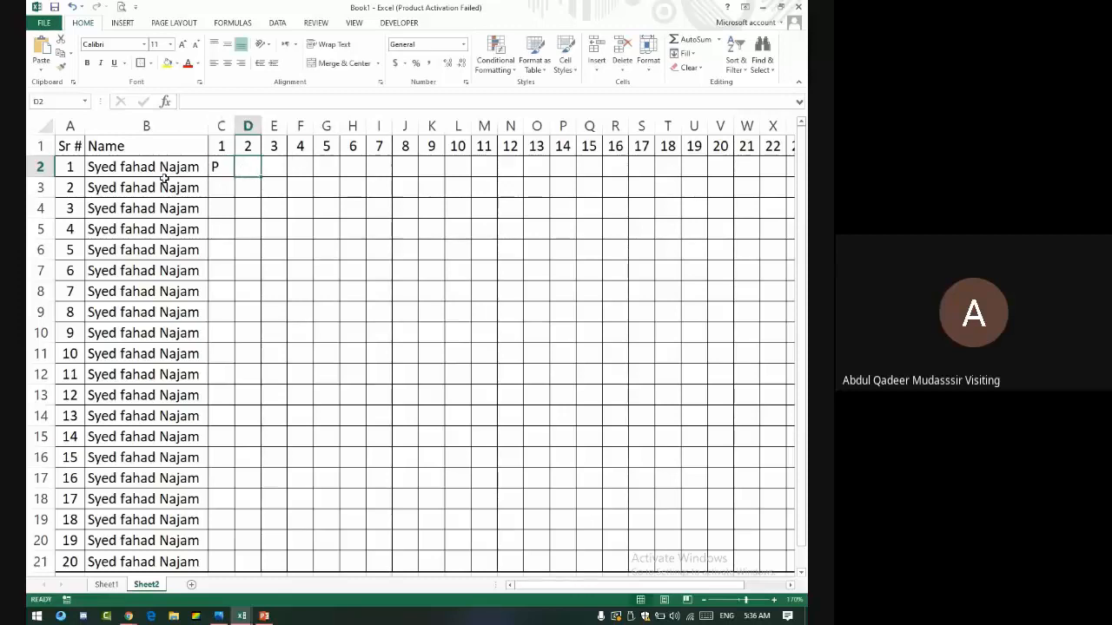
pyautogui.write('p')
pyautogui.press('Tab')
pyautogui.write('p')
pyautogui.press('Tab')
pyautogui.write('p')
pyautogui.press('Tab')
pyautogui.write('p')
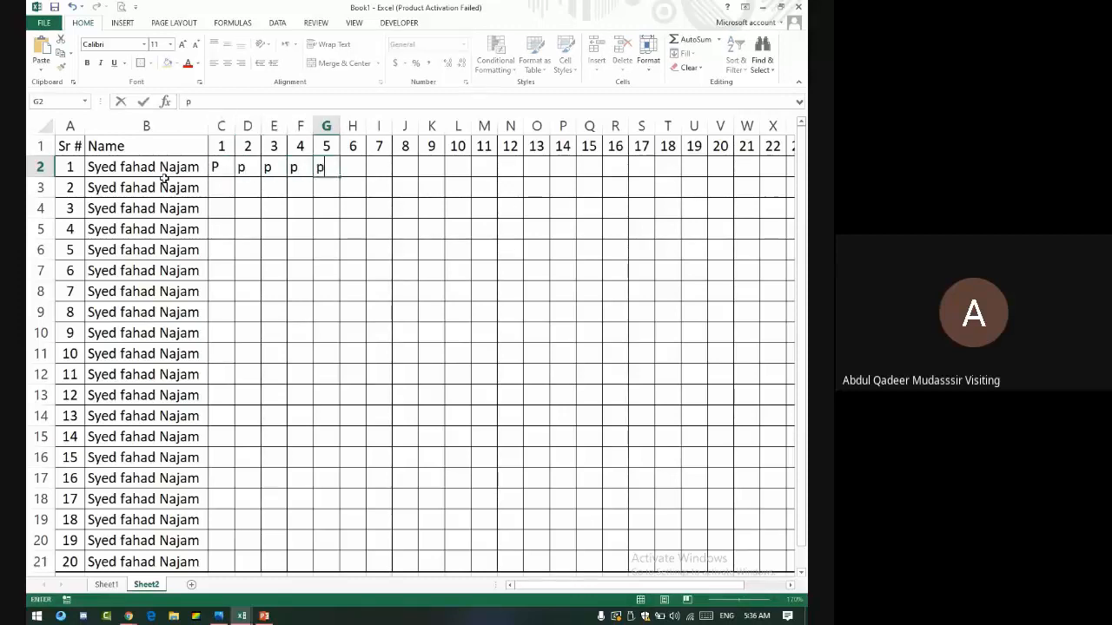
pyautogui.press('Tab')
# - Mark days 6–8 absent (a) and days 9–12 on leave (l)
pyautogui.write('a')
pyautogui.press('Tab')
pyautogui.write('a')
pyautogui.press('Tab')
pyautogui.write('a')
pyautogui.press('Tab')
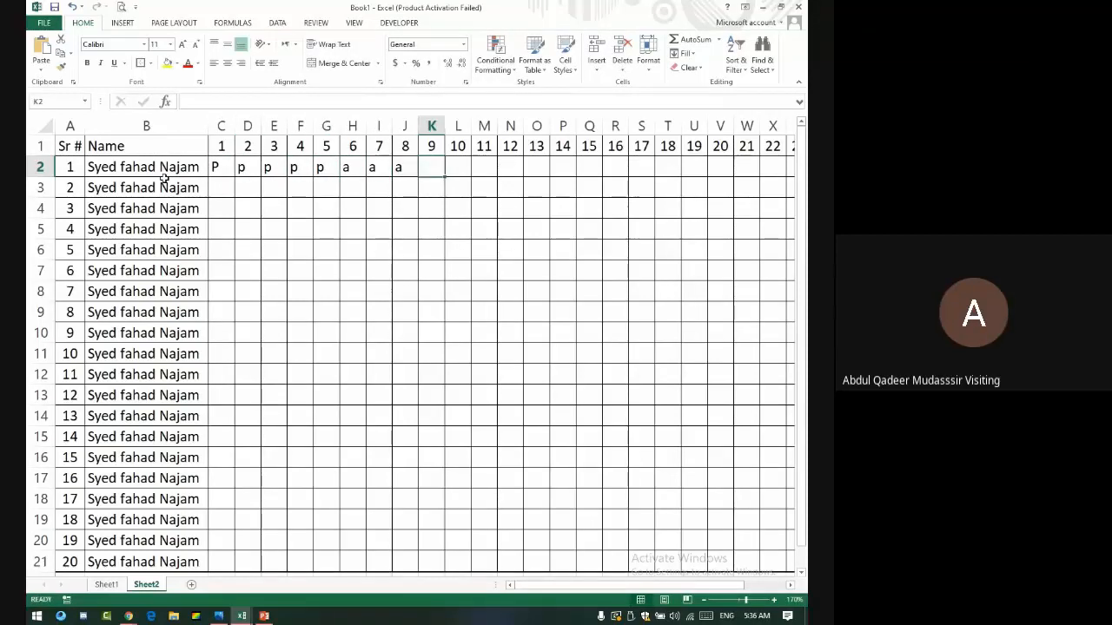
pyautogui.write('l')
pyautogui.press('Tab')
pyautogui.write('l')
pyautogui.press('Tab')
pyautogui.write('l')
pyautogui.press('Tab')
pyautogui.write('l')
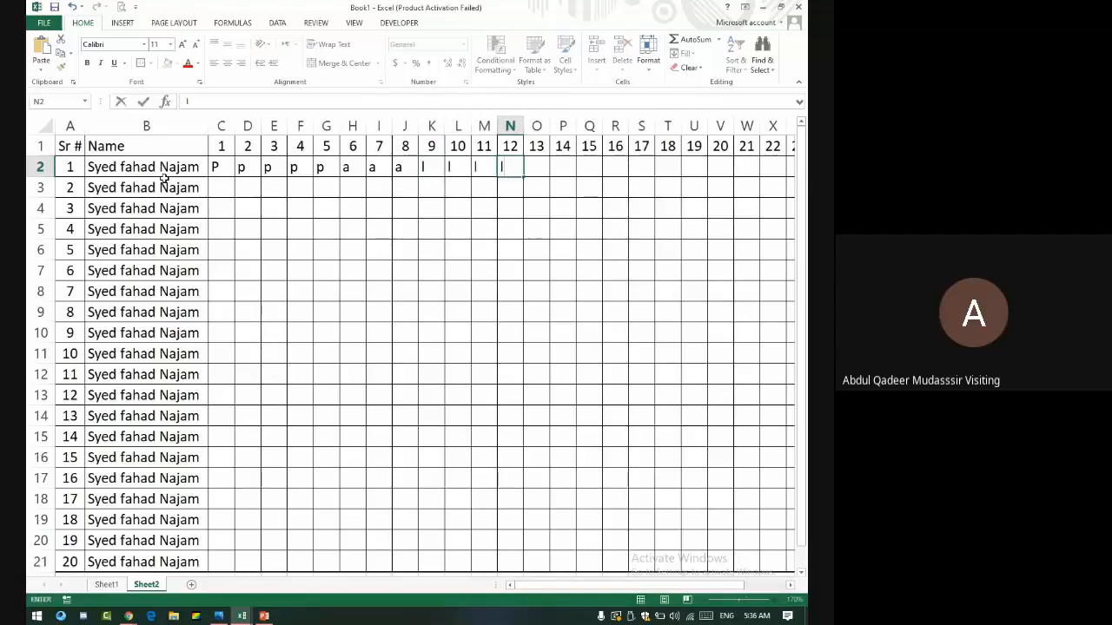
pyautogui.press('Tab')
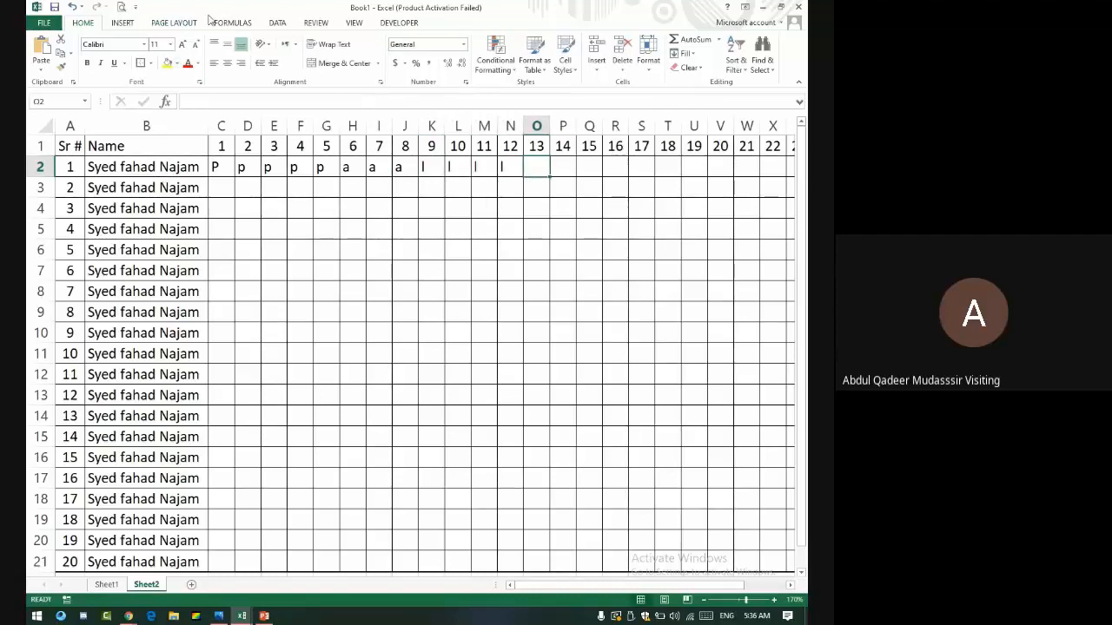
pyautogui.press('Tab')
pyautogui.press('Tab')
pyautogui.press('Tab')
pyautogui.press('Tab')
pyautogui.press('Tab')
pyautogui.press('Tab')
pyautogui.press('Right')
pyautogui.press('Right')
pyautogui.press('Right')
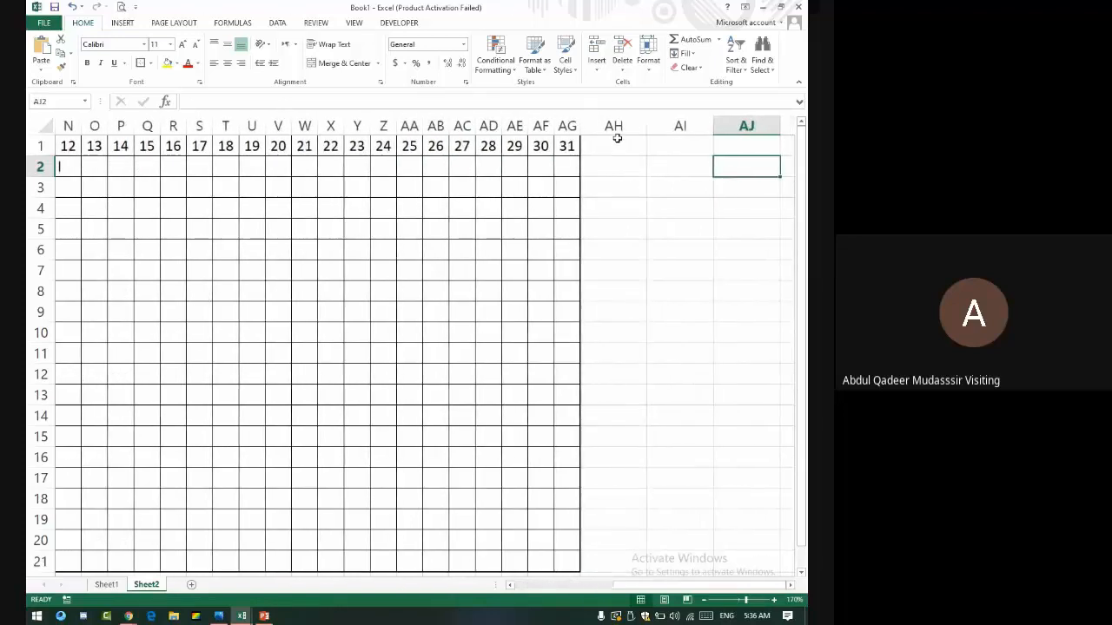
# - Enter the heading present in AH1, replacing an initial Total Present
pyautogui.click(617, 139)
pyautogui.write('Total')
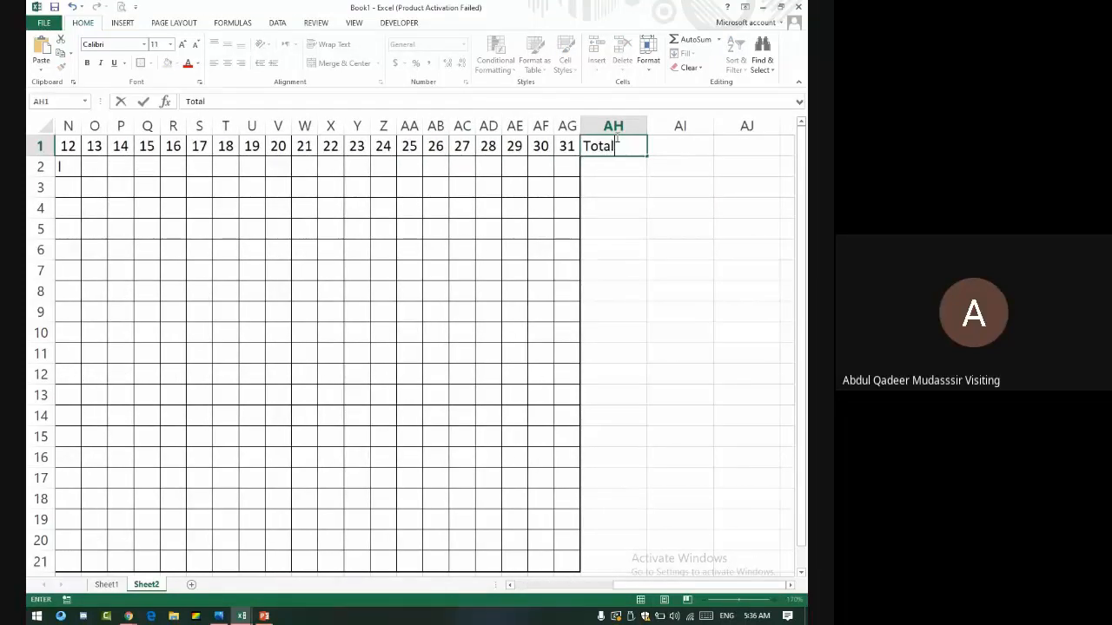
pyautogui.write(' Present')
pyautogui.press('Tab')
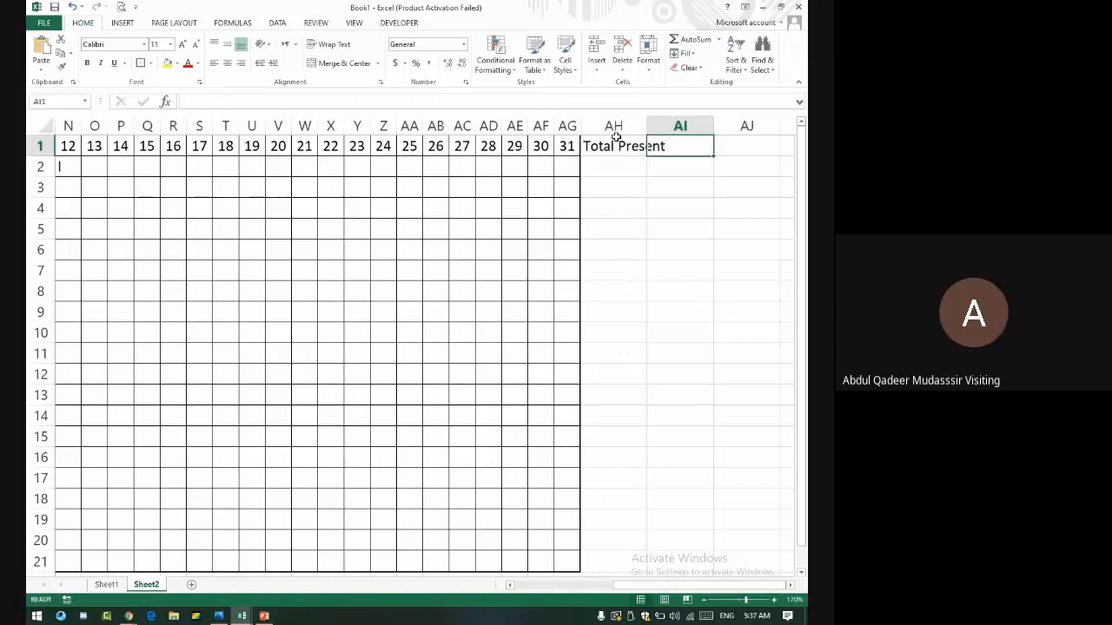
pyautogui.click(615, 137)
pyautogui.write('pr')
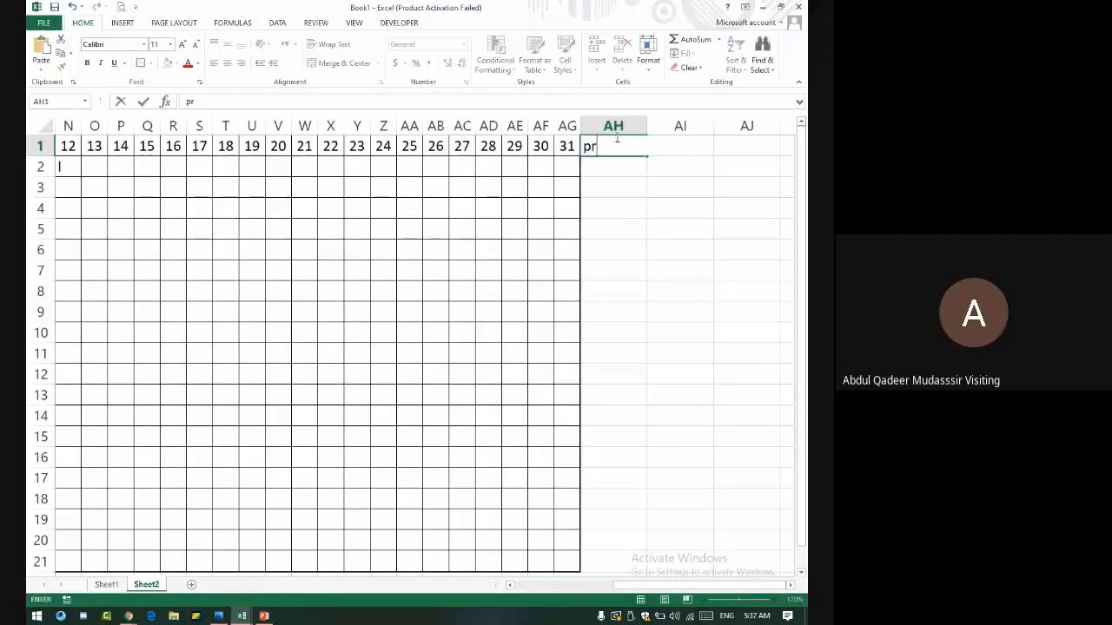
pyautogui.write('esent')
pyautogui.press('Return')
# - Add the Absent and Leave headings in AI1 and AJ1
pyautogui.press('Up')
pyautogui.press('Right')
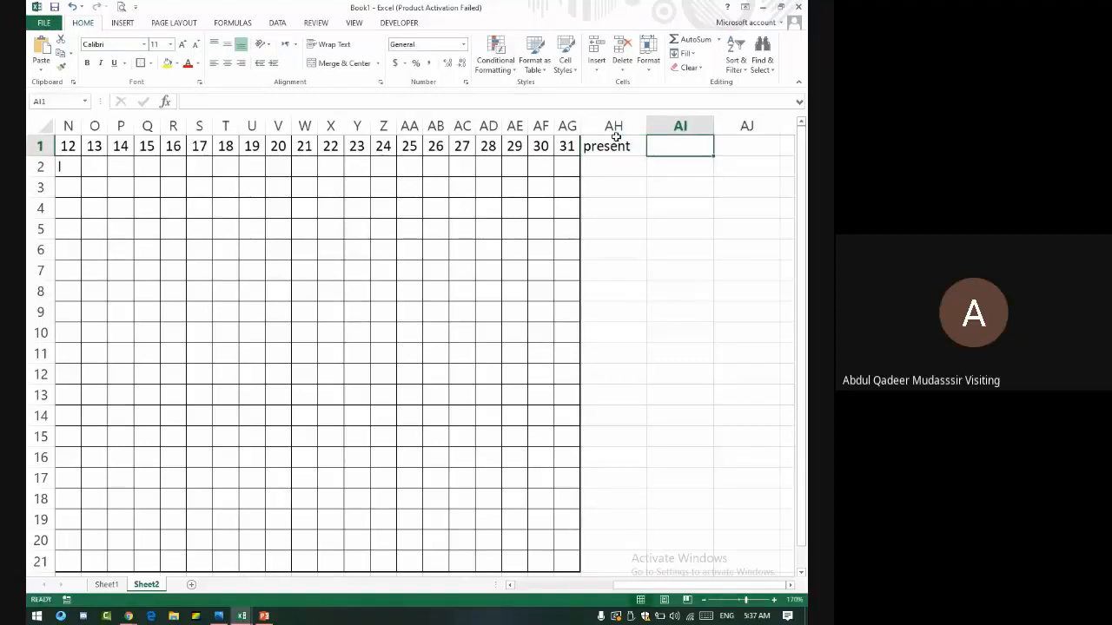
pyautogui.write('Absent')
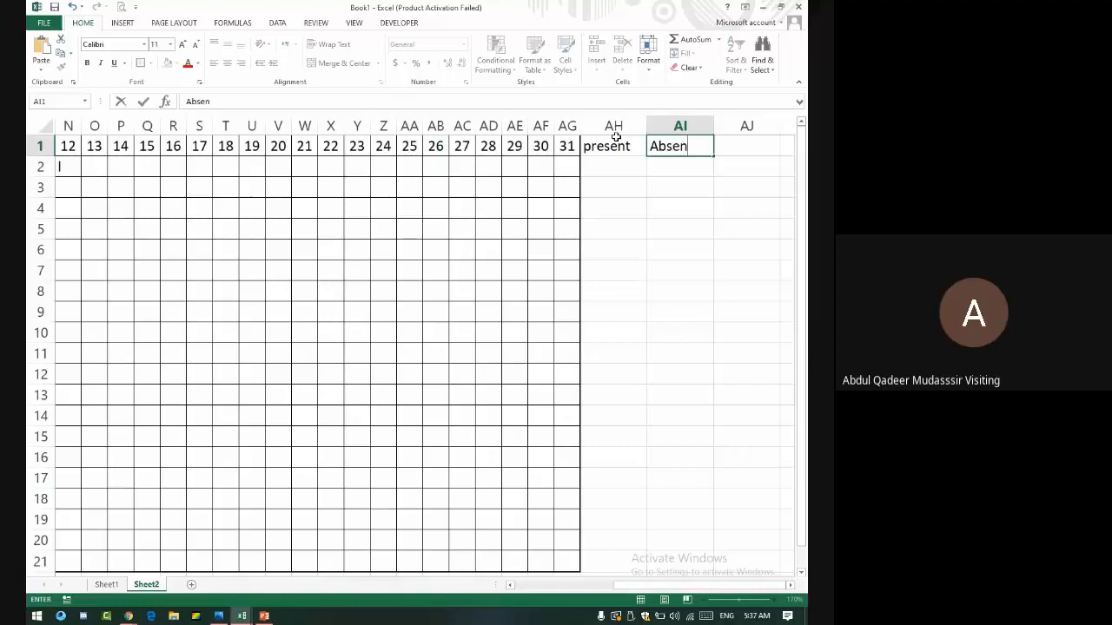
pyautogui.press('Right')
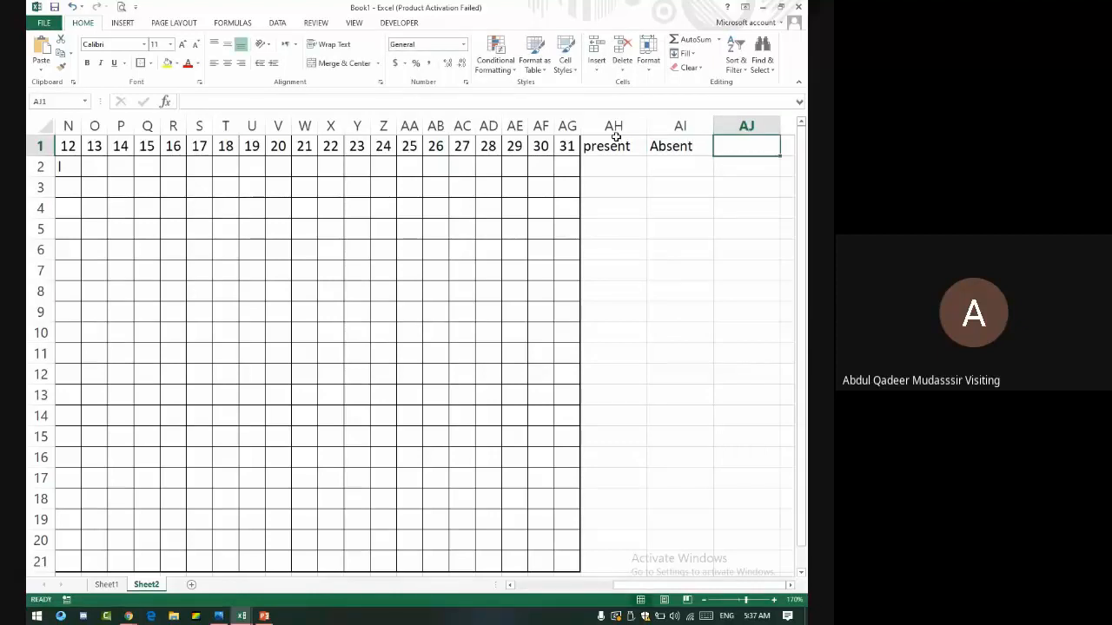
pyautogui.write('Leave')
pyautogui.press('Return')
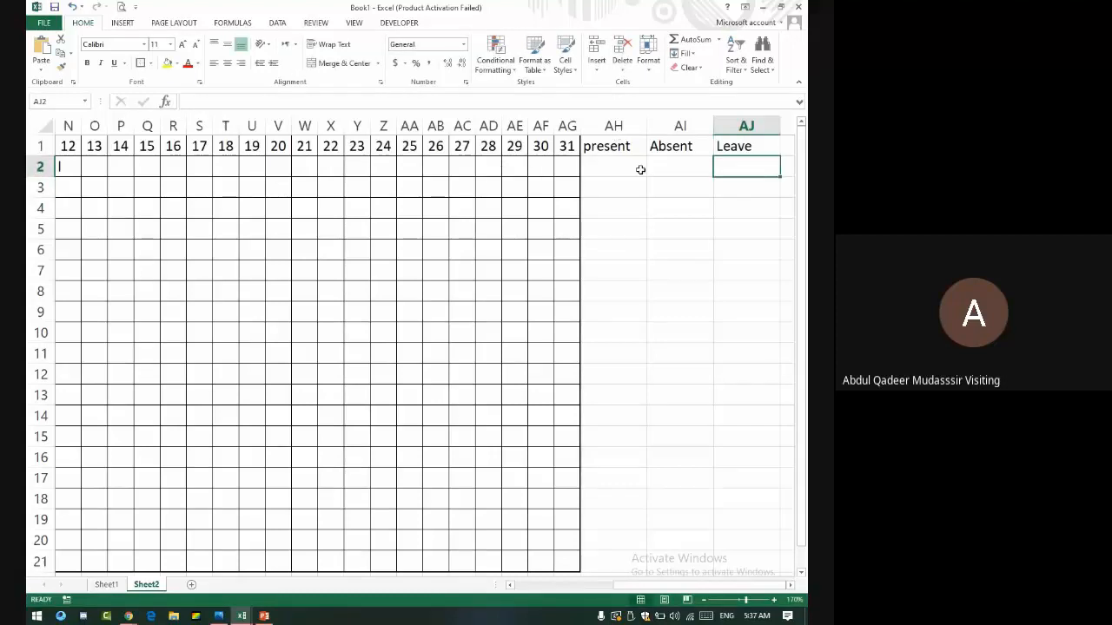
pyautogui.click(600, 159)
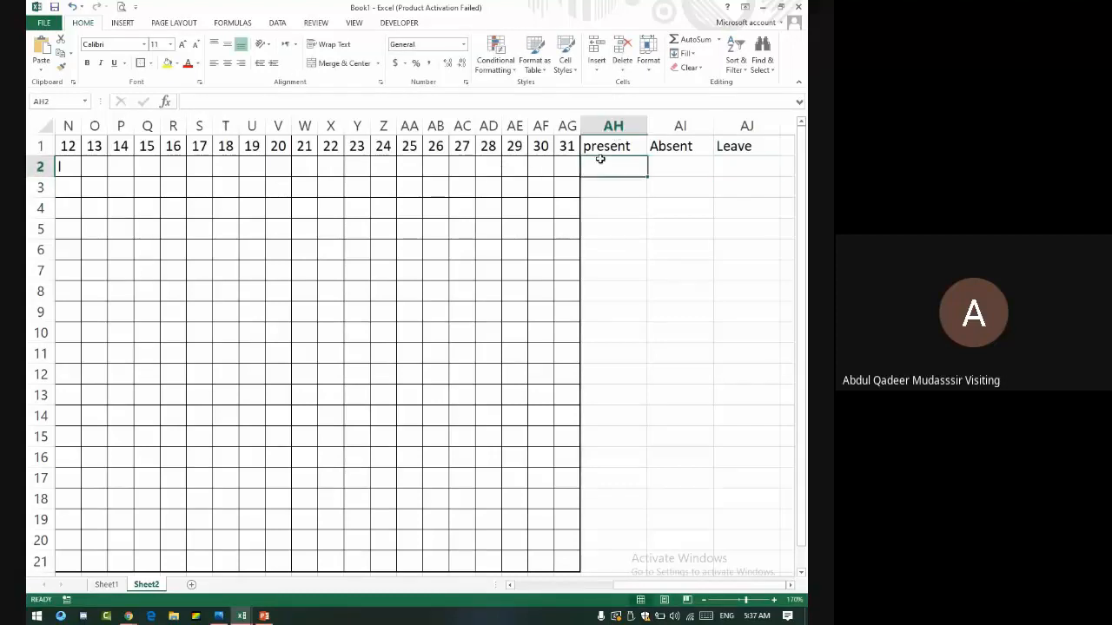
# - Enter =COUNTIF(C2:AG2,"P") in AH2 to count present days, giving 5
pyautogui.moveTo(561, 171)
pyautogui.mouseDown()
pyautogui.moveTo(311, 152)
pyautogui.moveTo(38, 166)
pyautogui.moveTo(35, 203)
pyautogui.moveTo(44, 183)
pyautogui.moveTo(747, 139)
pyautogui.moveTo(790, 150)
pyautogui.moveTo(787, 196)
pyautogui.moveTo(551, 165)
pyautogui.mouseUp()
pyautogui.click(551, 165)
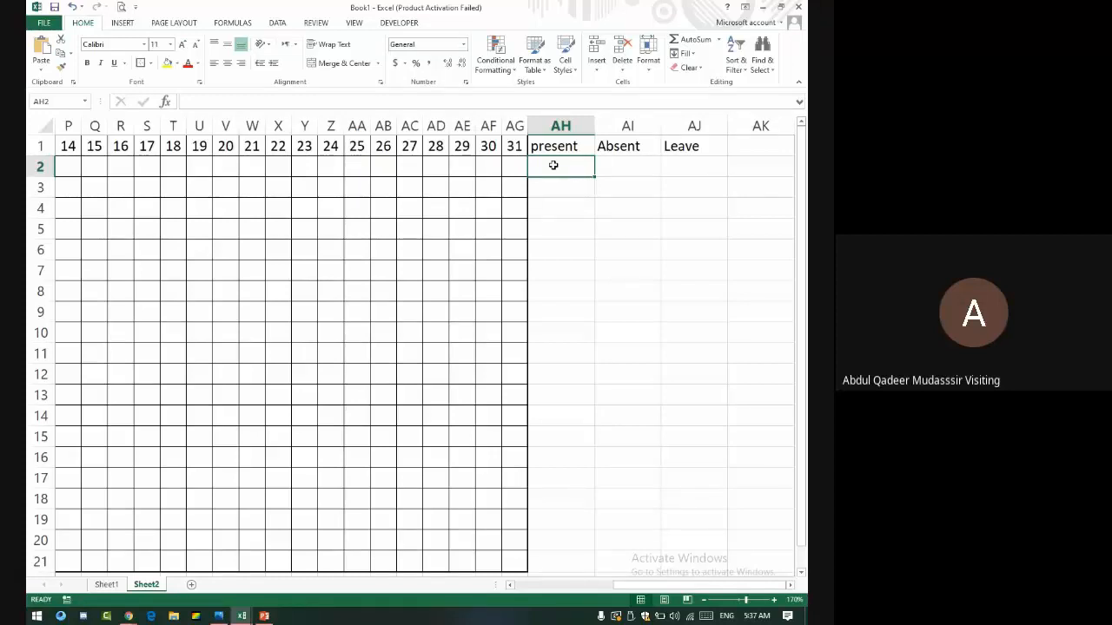
pyautogui.write('=')
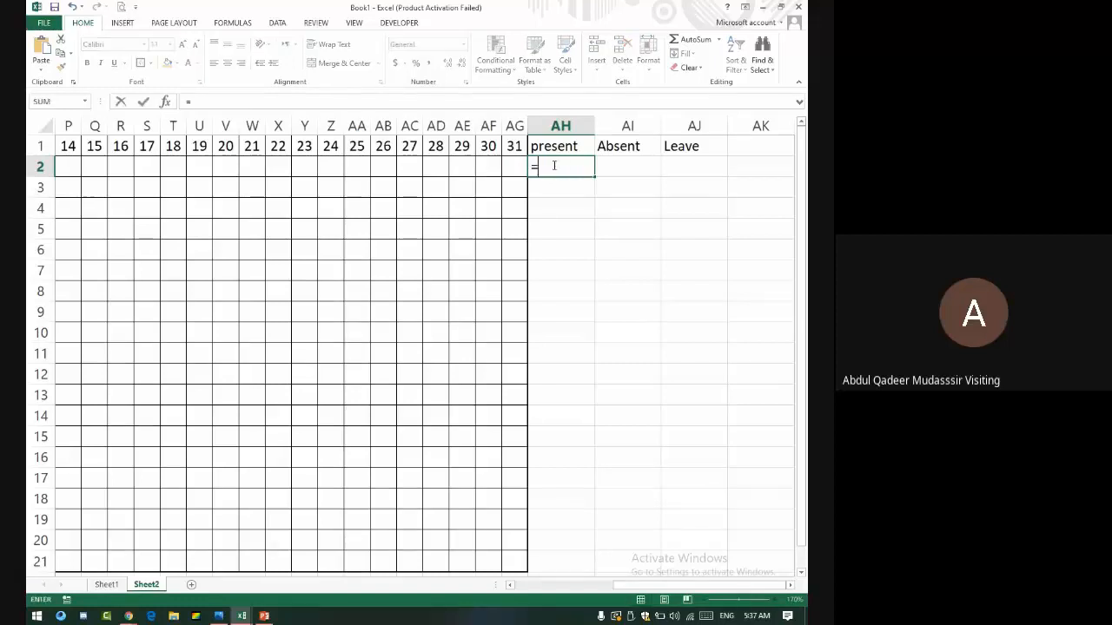
pyautogui.write('countif')
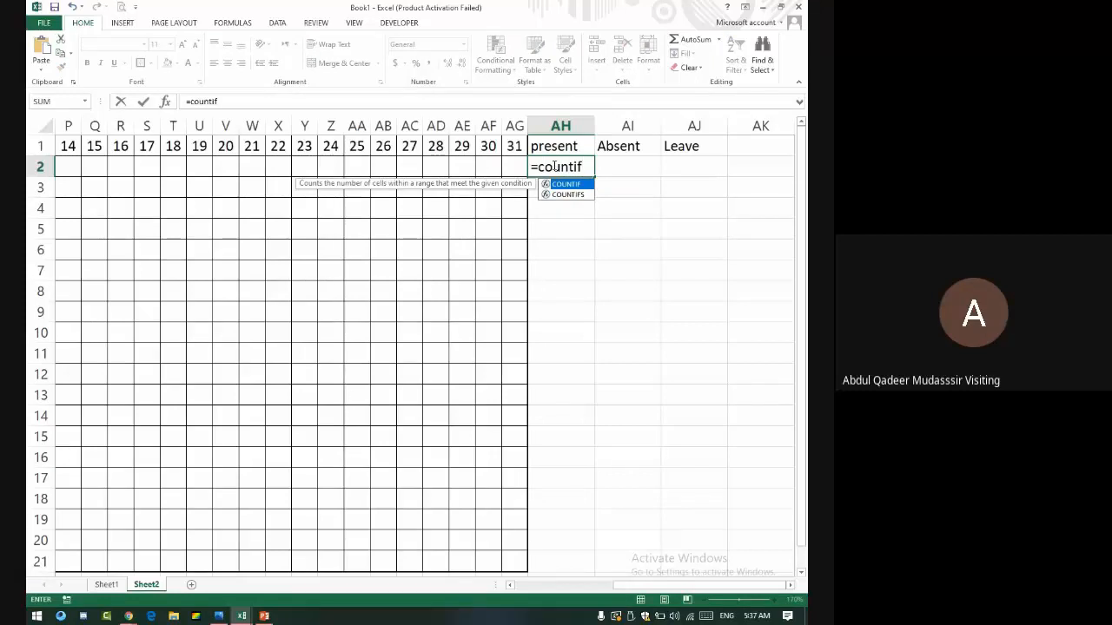
pyautogui.write('(')
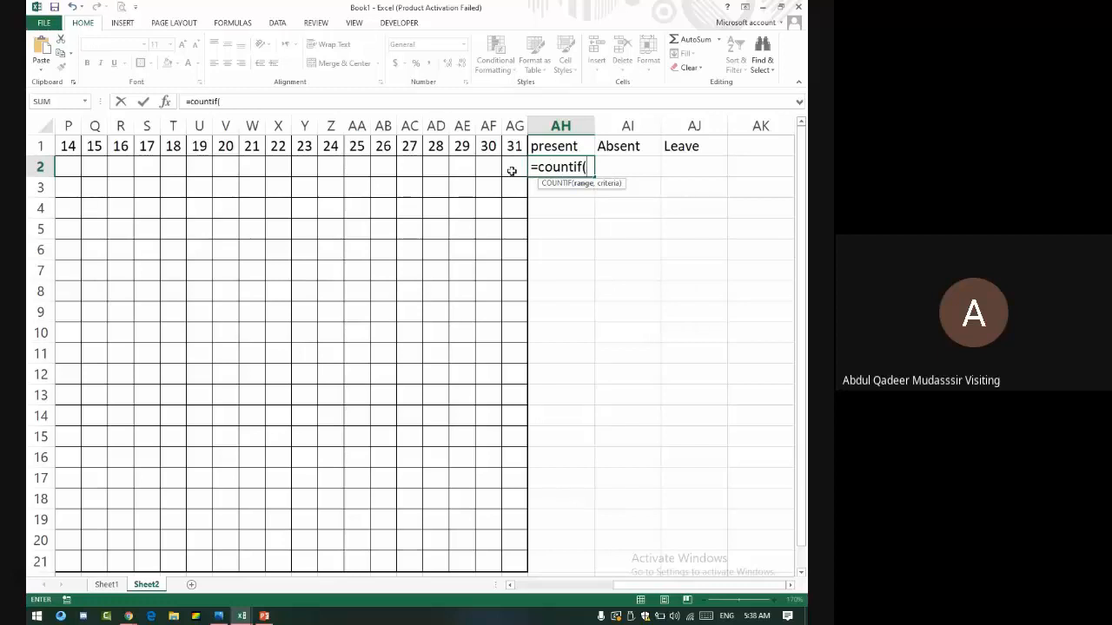
pyautogui.moveTo(512, 168); pyautogui.dragTo(217, 166)
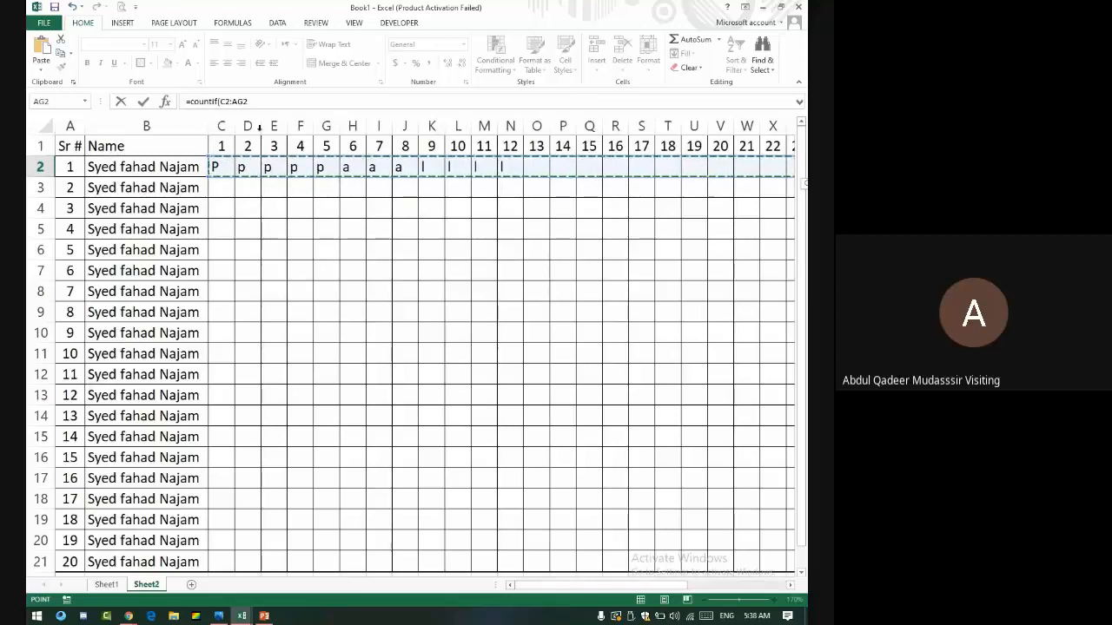
pyautogui.click(259, 101)
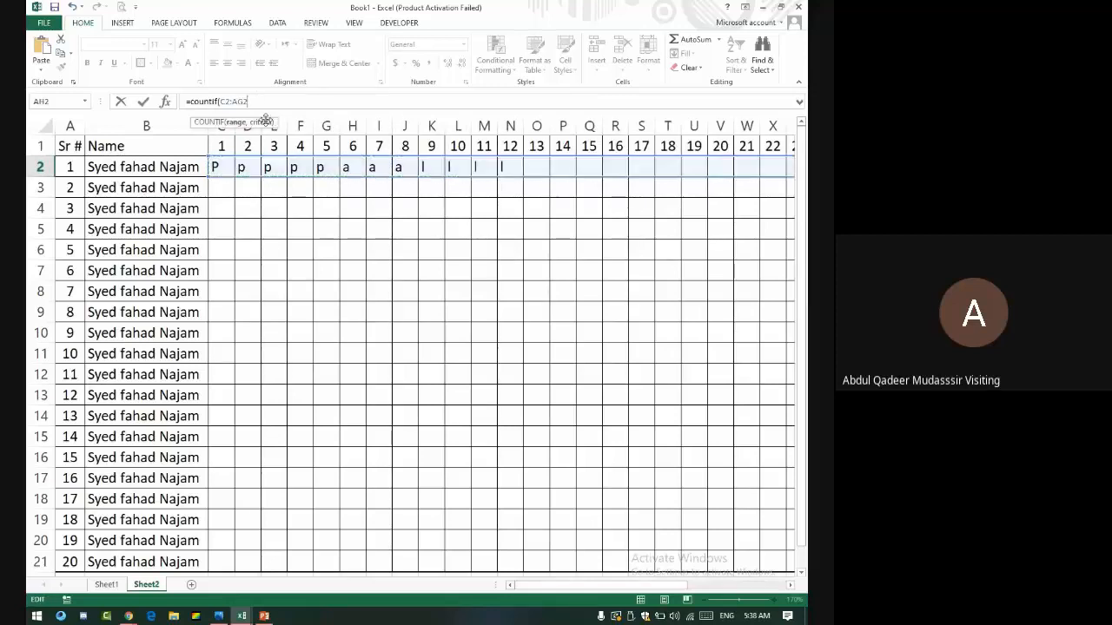
pyautogui.write(',"P"')
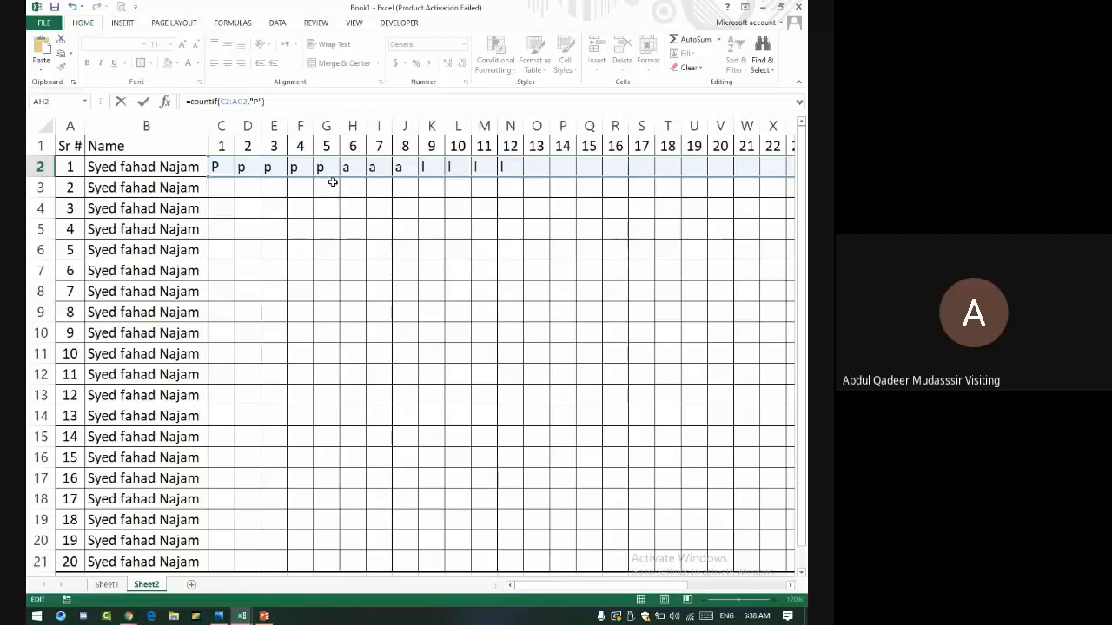
pyautogui.hotkey('ctrl', 'Return')
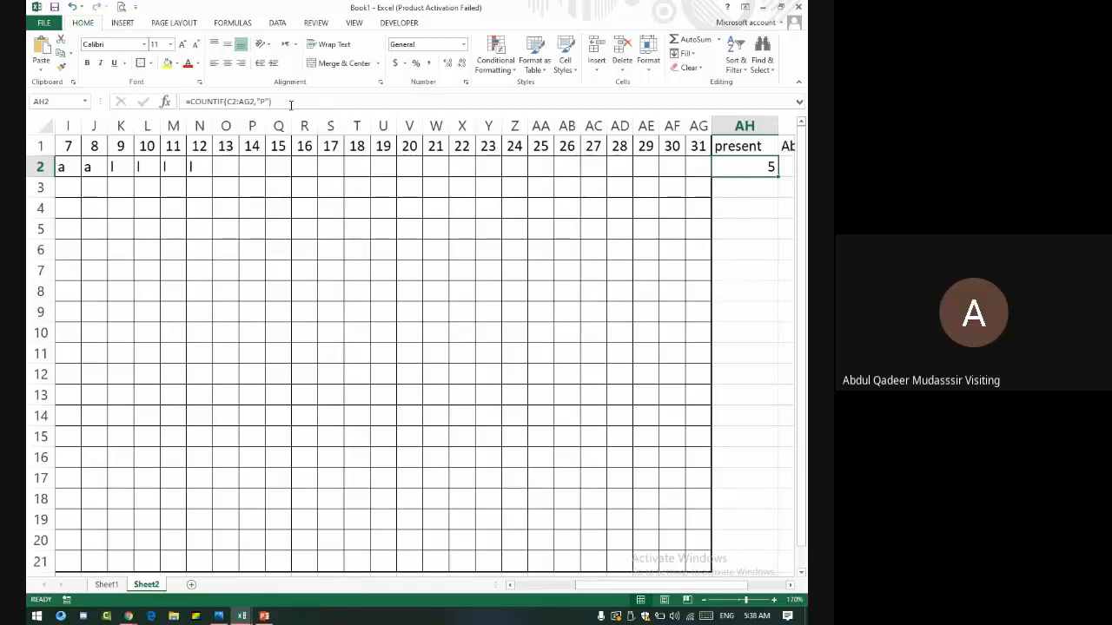
# - Copy the COUNTIF formula text from the formula bar
pyautogui.moveTo(290, 102); pyautogui.dragTo(186, 102)
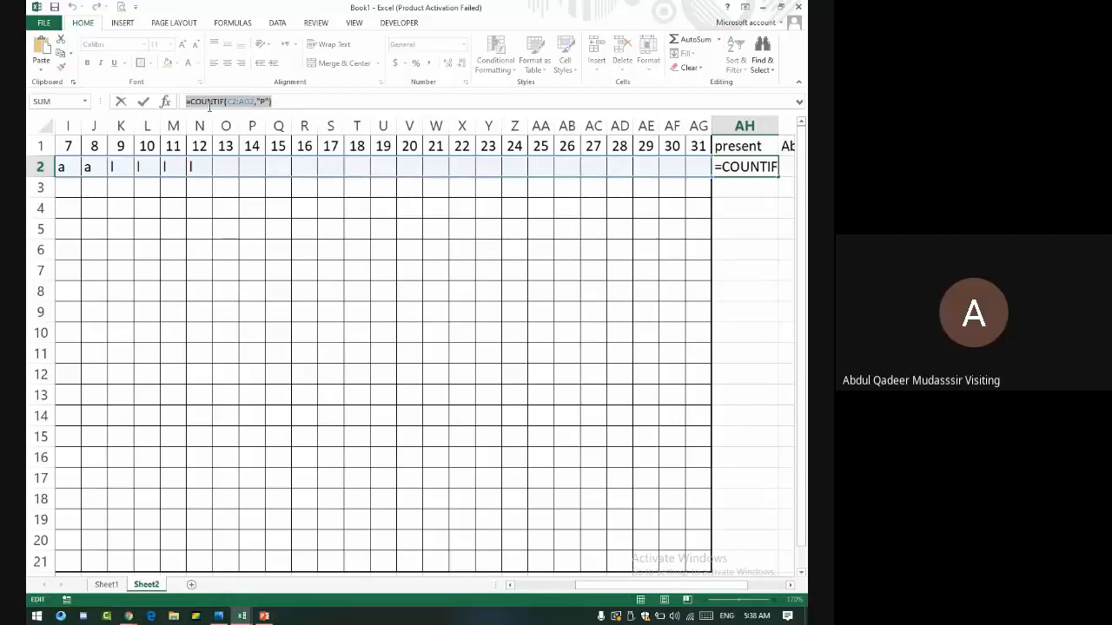
pyautogui.rightClick(211, 105)
pyautogui.click(236, 128)
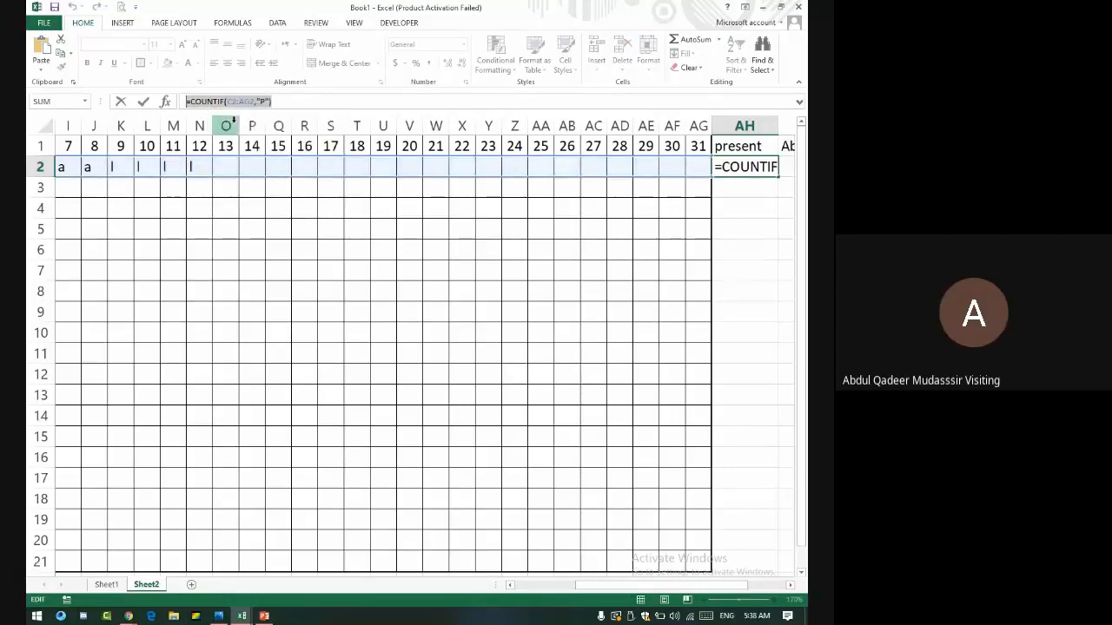
pyautogui.press('Return')
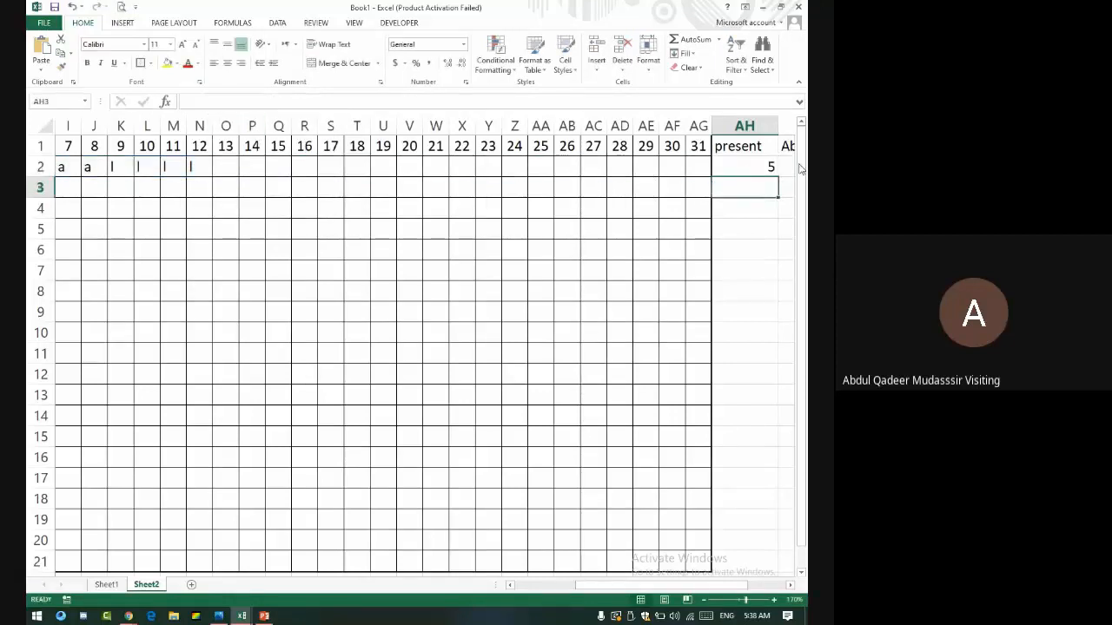
pyautogui.click(754, 167)
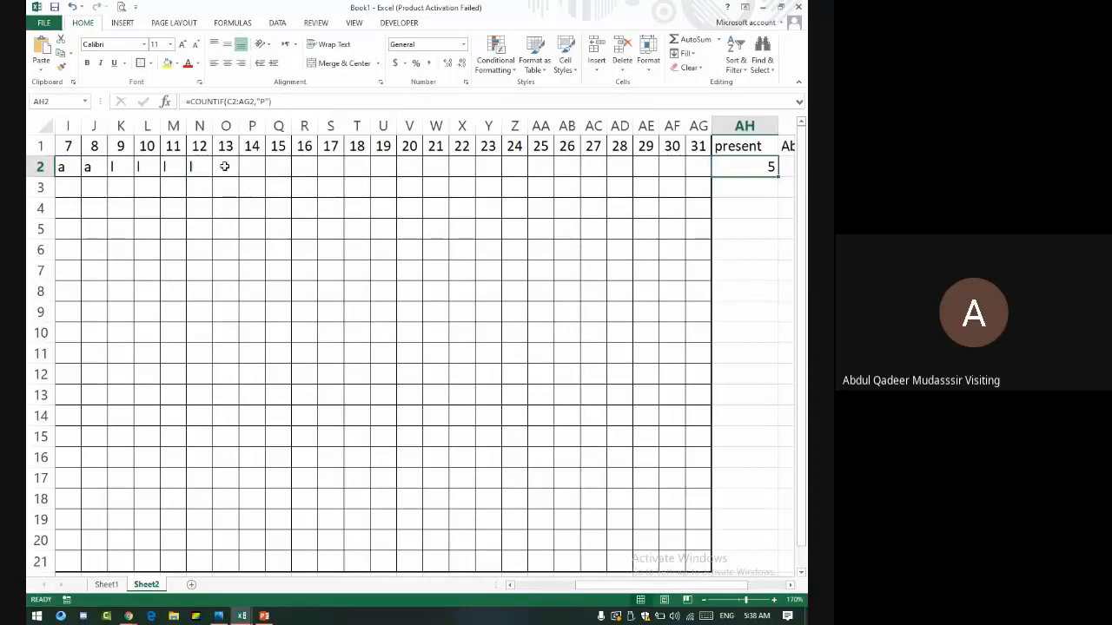
# - Paste the copied COUNTIF formula into AI2 and AJ2
pyautogui.click(789, 163)
pyautogui.press('Right')
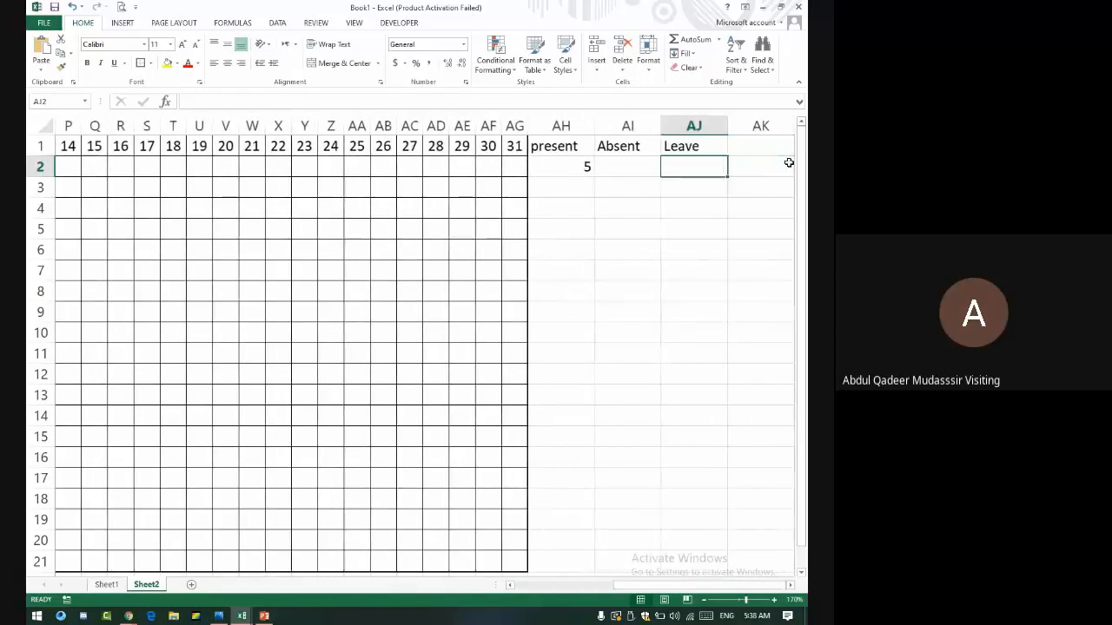
pyautogui.press('Left')
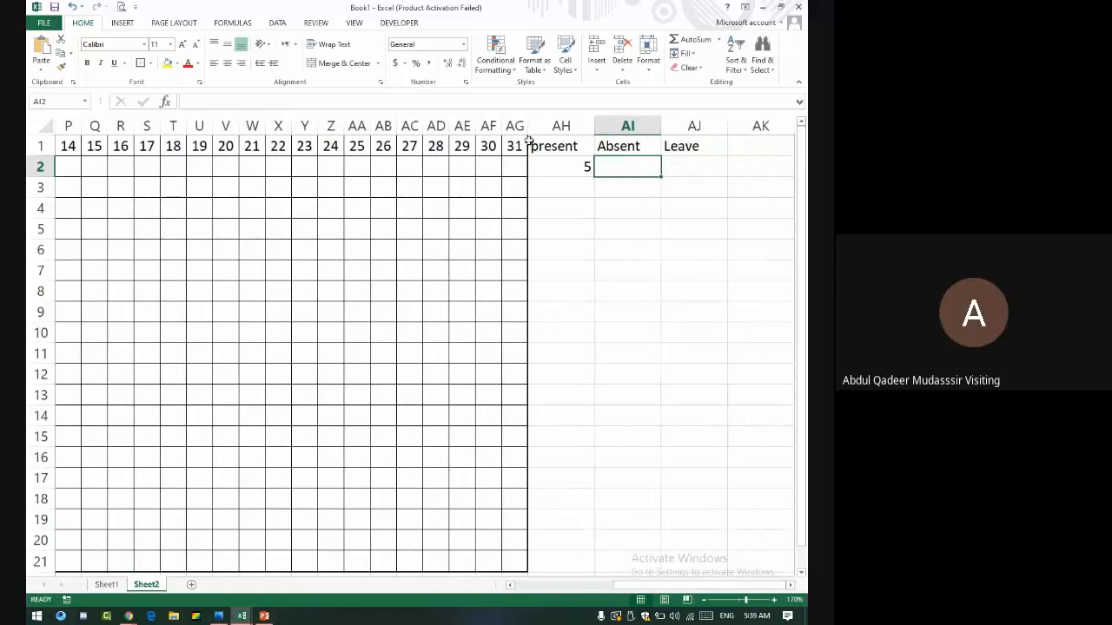
pyautogui.hotkey('ctrl', 'v')
pyautogui.click(693, 165)
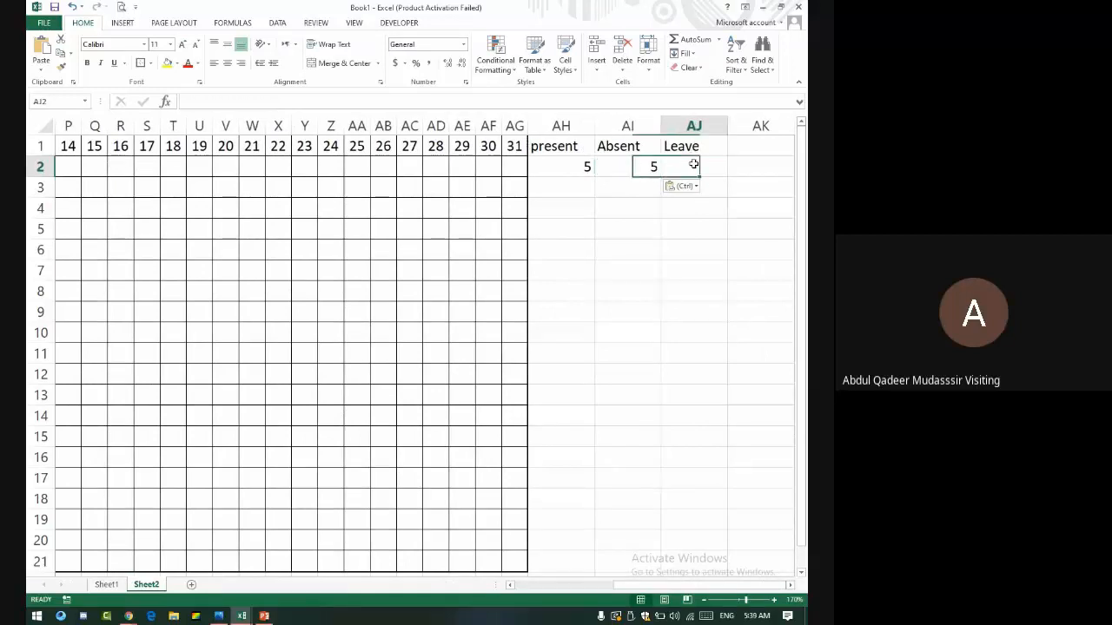
pyautogui.hotkey('ctrl', 'v')
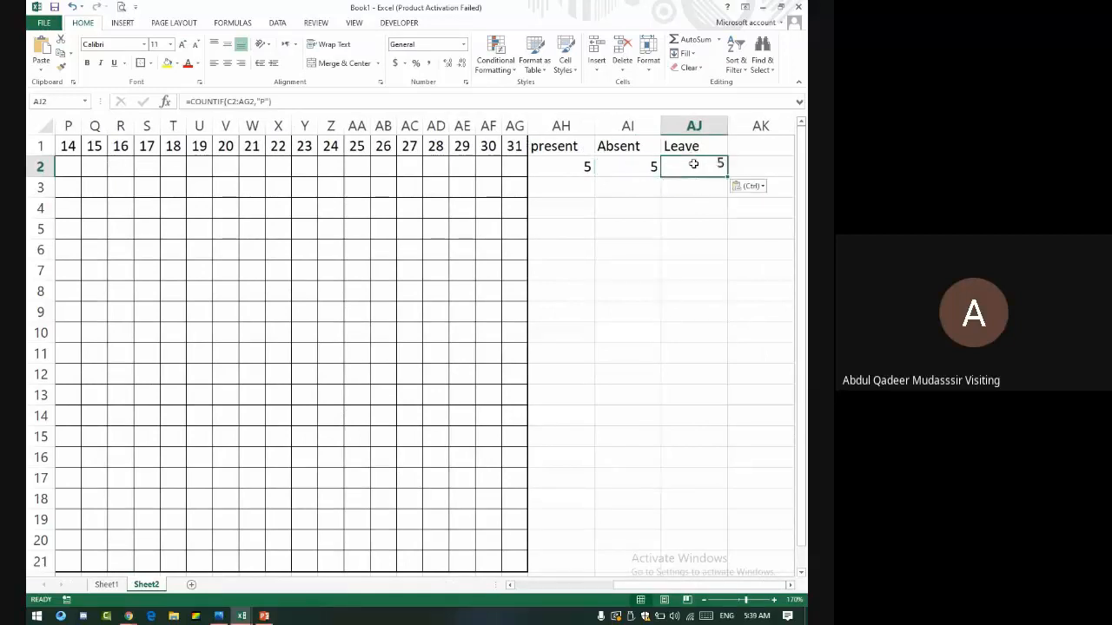
# - Change the AI2 criterion to "A" so Absent counts 3
pyautogui.click(579, 168)
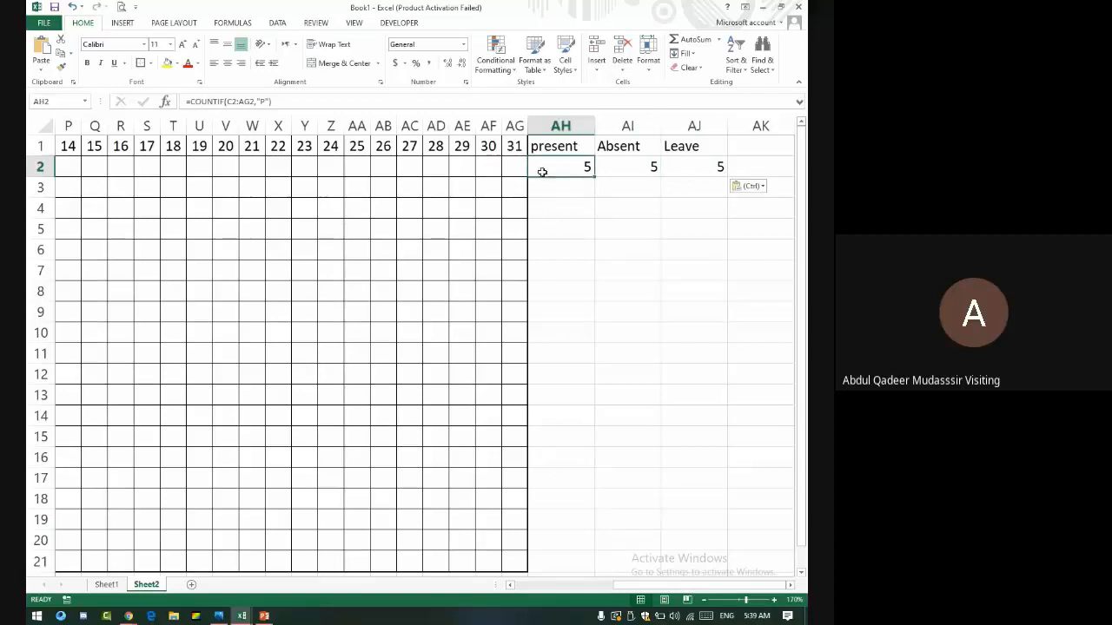
pyautogui.click(622, 165)
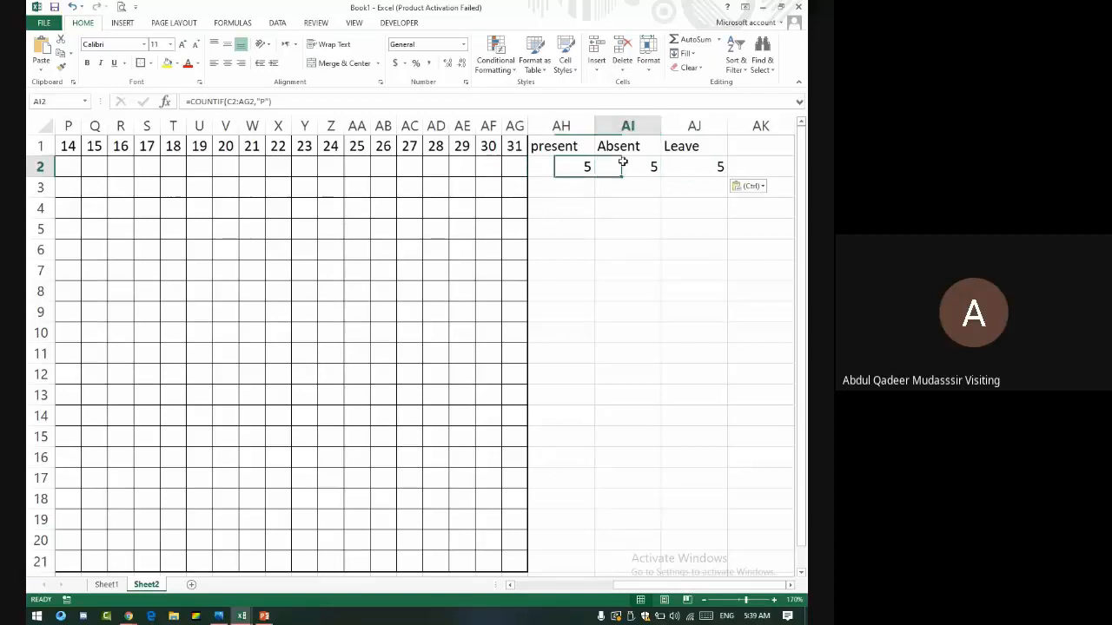
pyautogui.click(264, 101)
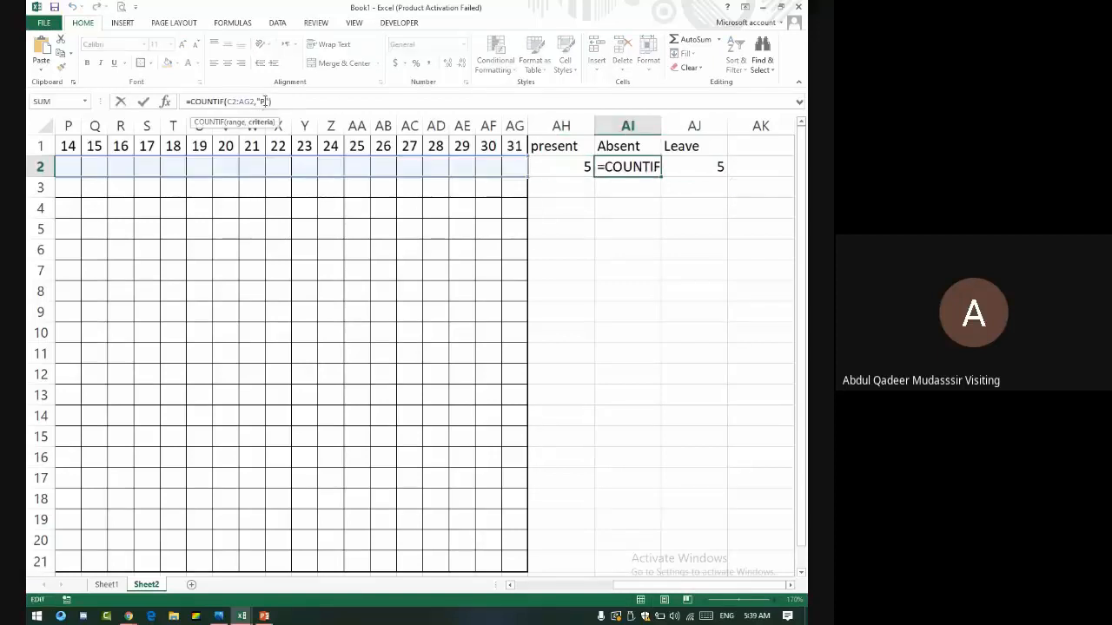
pyautogui.press('BackSpace')
pyautogui.write('A')
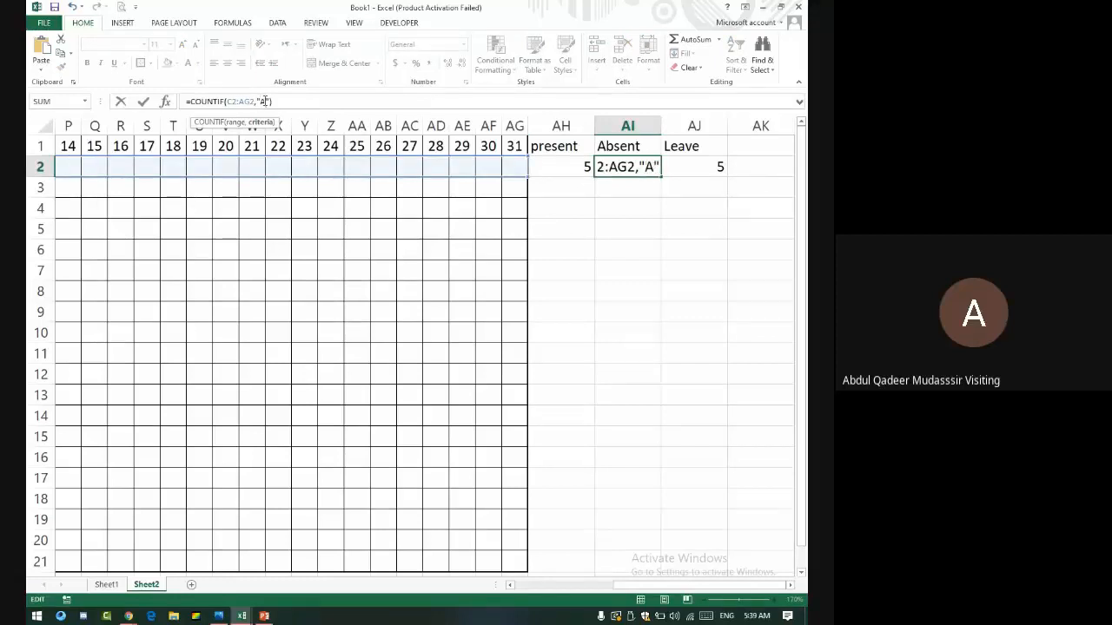
pyautogui.press('Return')
# - Change the AJ2 criterion to "L" so Leave counts 4
pyautogui.press('Up')
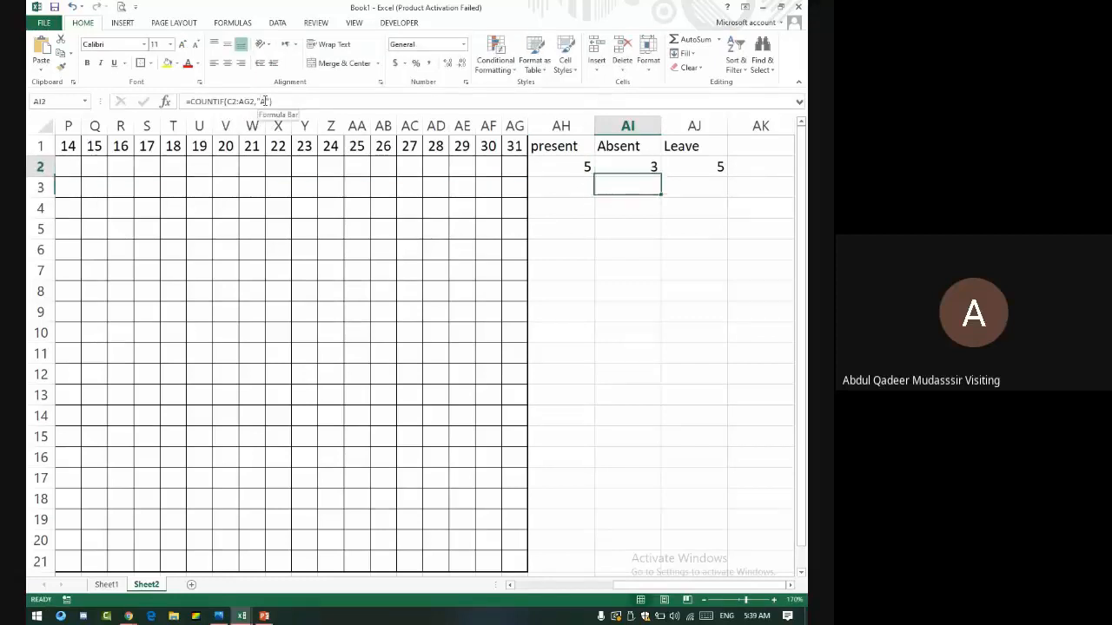
pyautogui.press('Right')
pyautogui.press('F2')
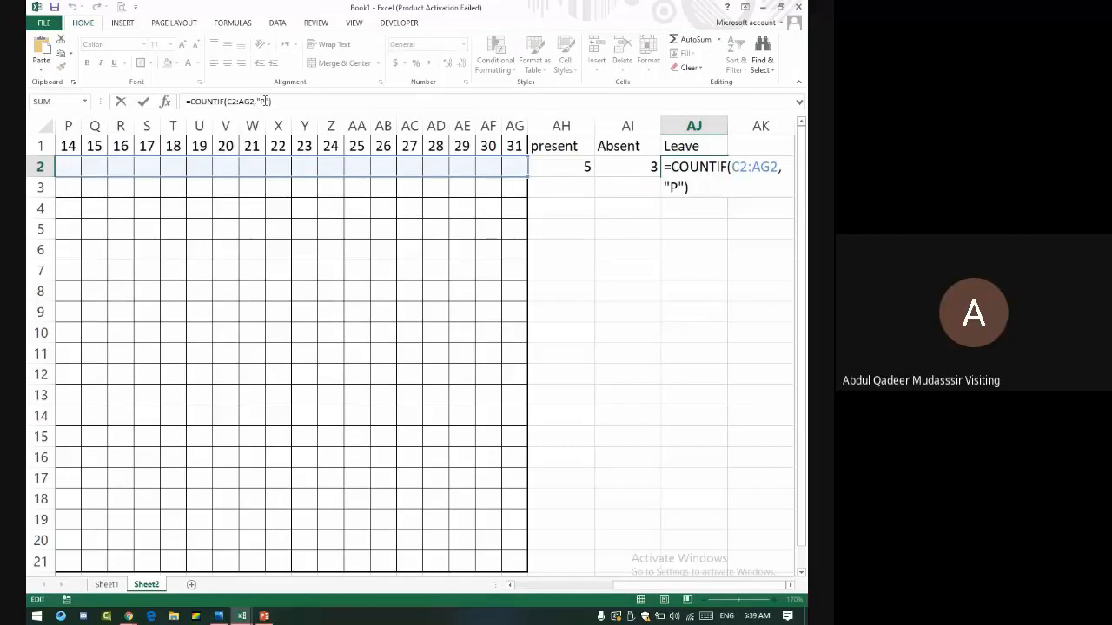
pyautogui.press('Left')
pyautogui.press('Left')
pyautogui.press('BackSpace')
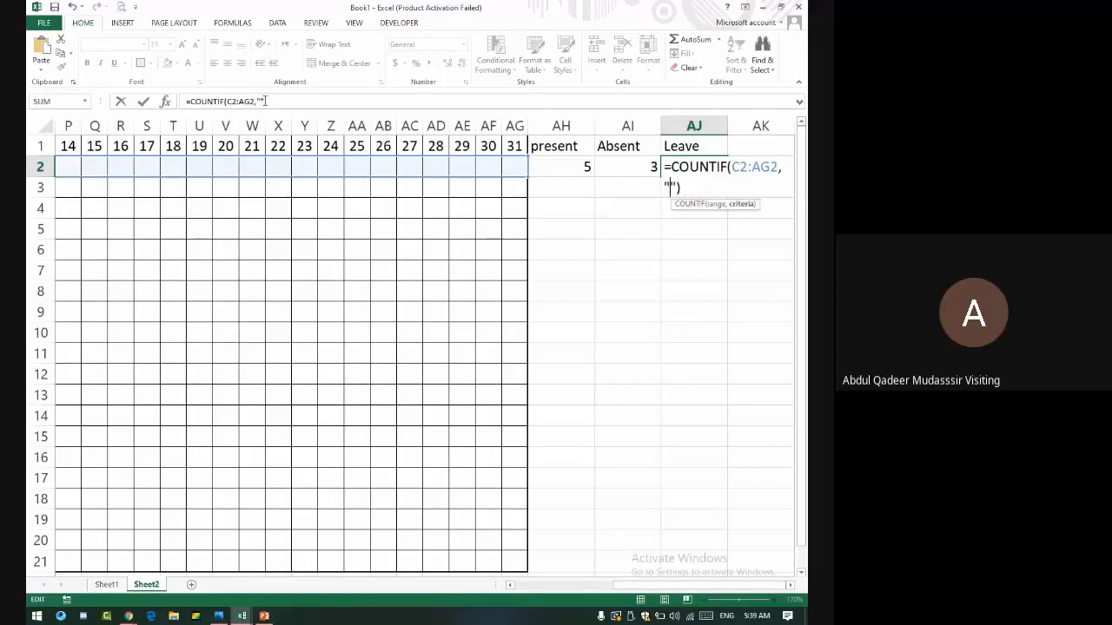
pyautogui.write('L')
pyautogui.press('Return')
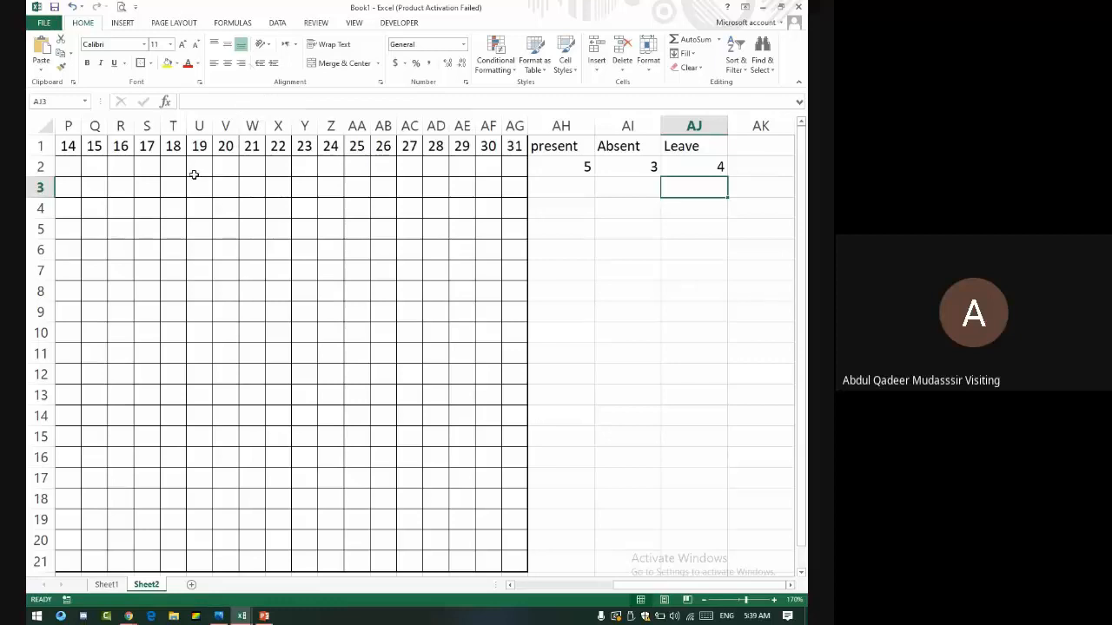
pyautogui.press('Left')
pyautogui.press('Up')
pyautogui.press('Left')
pyautogui.press('Left')
pyautogui.press('Left')
pyautogui.press('Left')
pyautogui.press('Left')
pyautogui.press('Left')
pyautogui.press('Left')
pyautogui.press('Left')
pyautogui.press('Left')
pyautogui.press('Left')
pyautogui.press('Left')
pyautogui.press('Left')
pyautogui.press('Left')
pyautogui.press('Left')
pyautogui.press('Left')
pyautogui.press('Left')
pyautogui.press('Left')
pyautogui.press('Left')
pyautogui.press('Left')
pyautogui.press('Left')
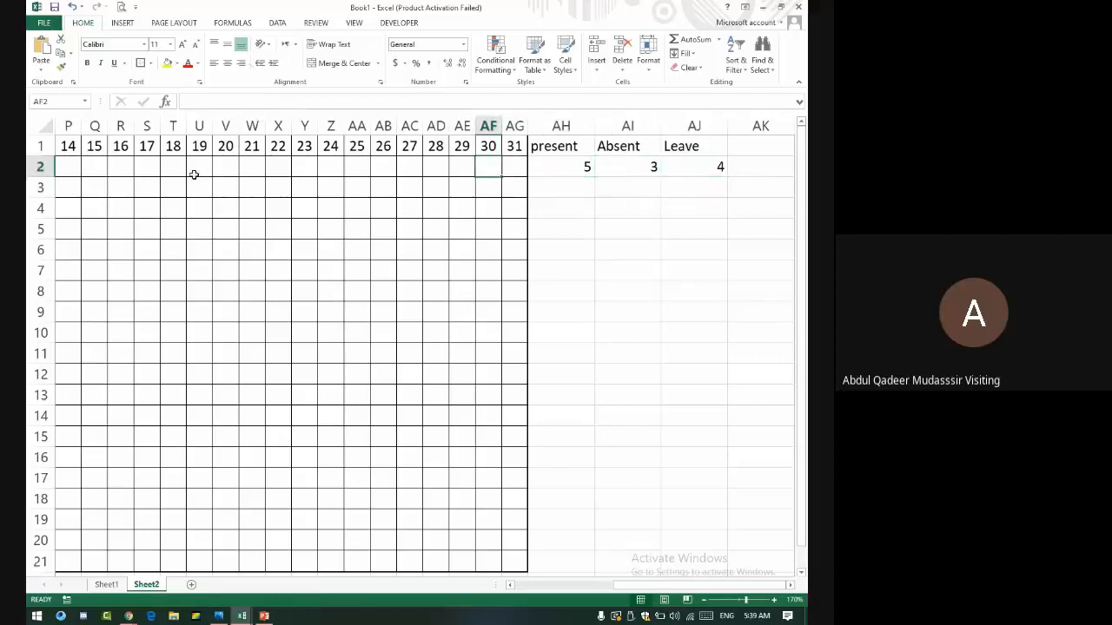
# - Mark day 31 as p, day 29 as l and day 28 as a
pyautogui.press('Right')
pyautogui.press('Right')
pyautogui.press('Right')
pyautogui.press('Right')
pyautogui.press('Right')
pyautogui.press('Right')
pyautogui.press('Right')
pyautogui.press('Right')
pyautogui.press('Right')
pyautogui.press('Right')
pyautogui.press('Right')
pyautogui.press('Right')
pyautogui.press('Right')
pyautogui.press('Right')
pyautogui.press('Right')
pyautogui.press('Right')
pyautogui.press('Right')
pyautogui.press('Right')
pyautogui.press('Right')
pyautogui.press('Right')
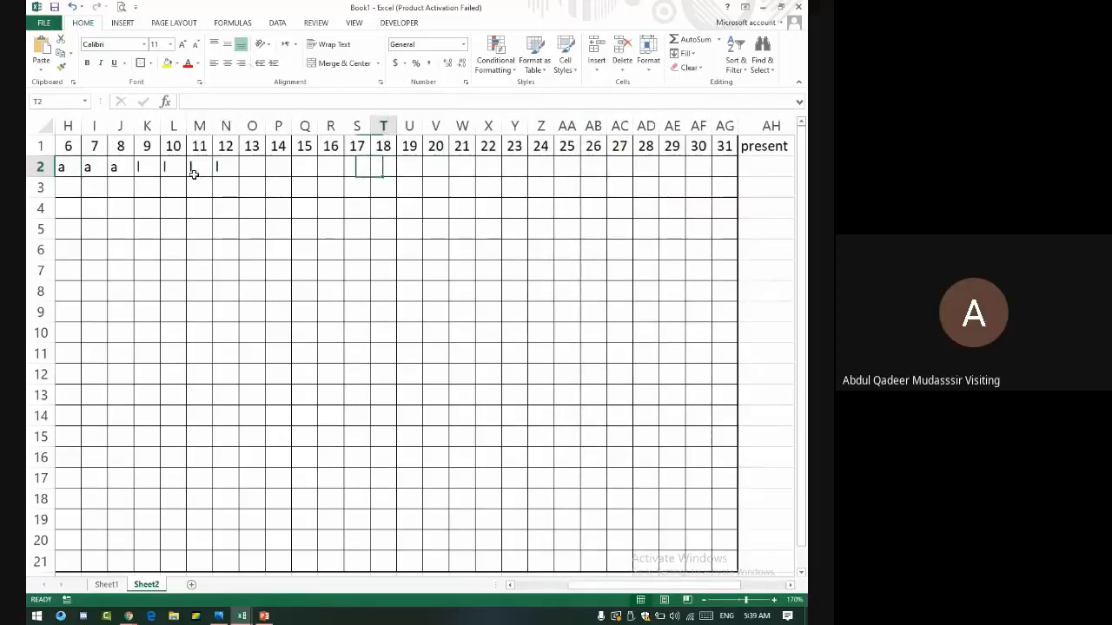
pyautogui.press('Left')
pyautogui.press('Left')
pyautogui.press('Left')
pyautogui.press('Left')
pyautogui.press('Left')
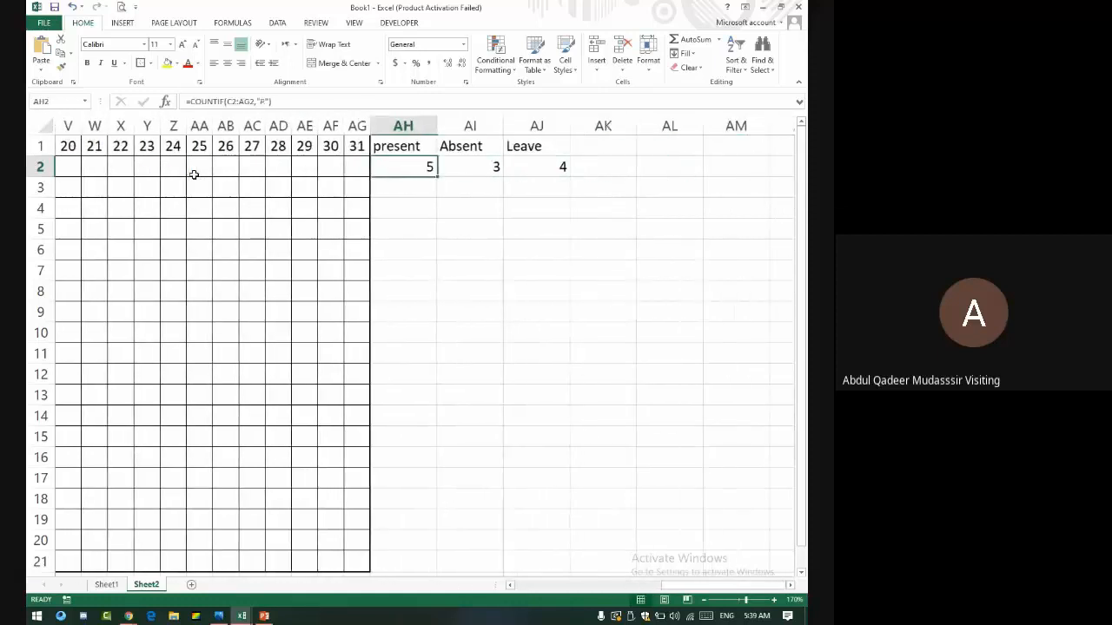
pyautogui.write('p')
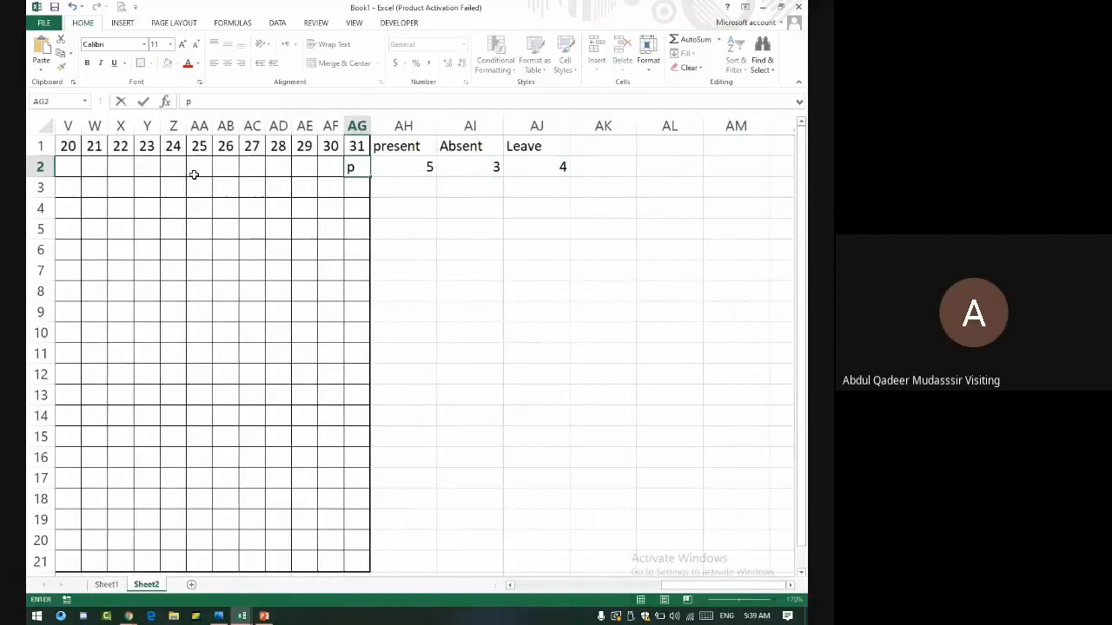
pyautogui.press('Left')
pyautogui.press('Left')
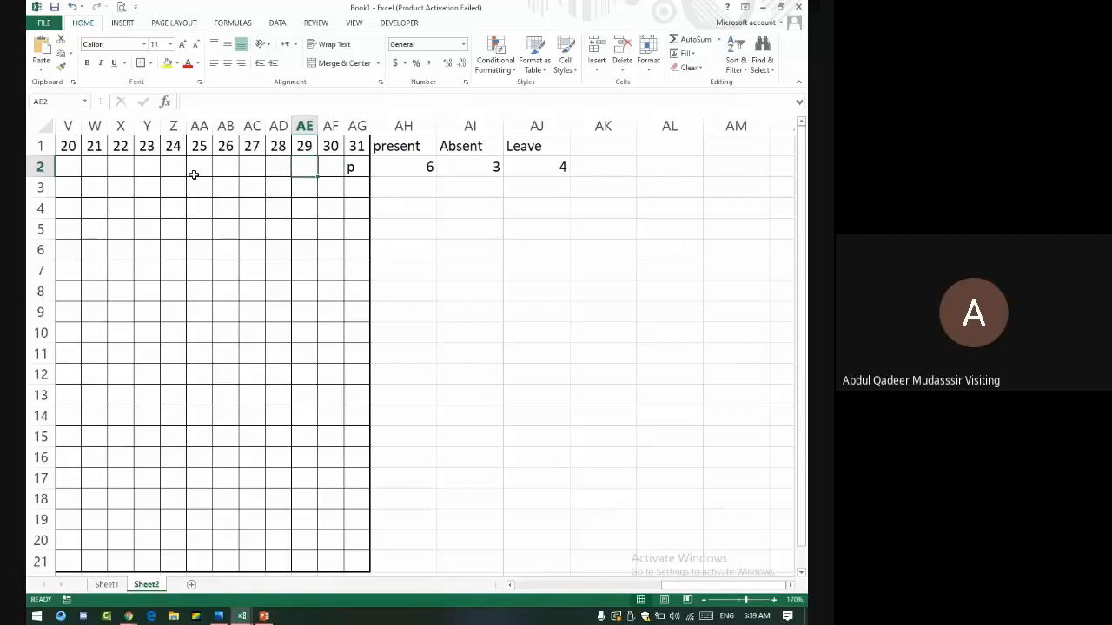
pyautogui.write('l')
pyautogui.press('Left')
pyautogui.write('a')
pyautogui.press('Left')
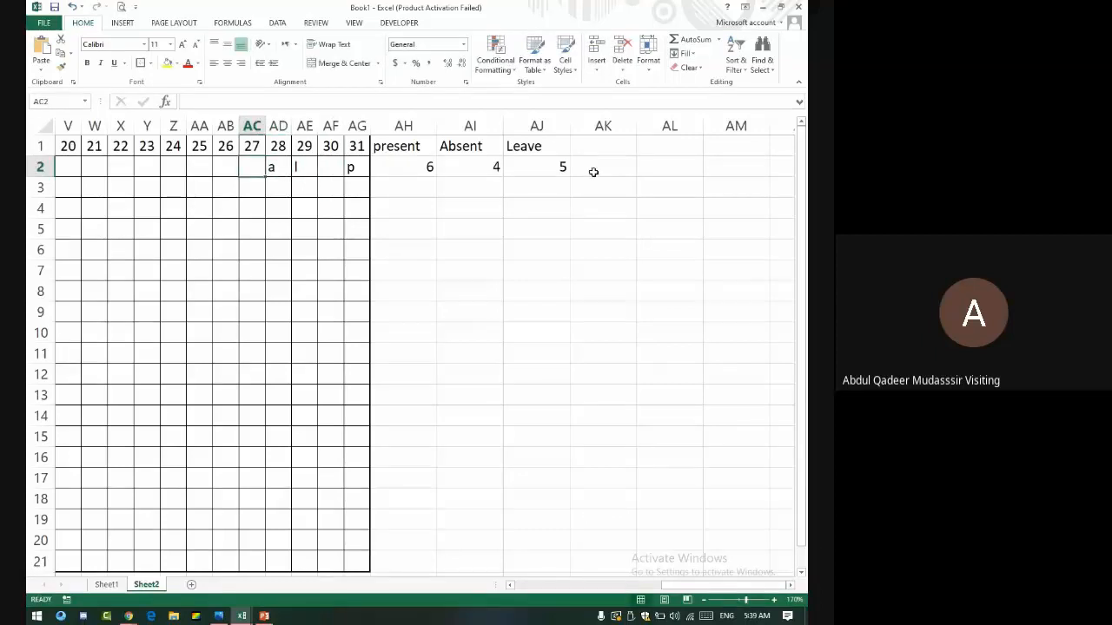
# - Select the three count formulas in AH2:AJ2, now reading 6, 4 and 5
pyautogui.moveTo(414, 168); pyautogui.dragTo(547, 161)
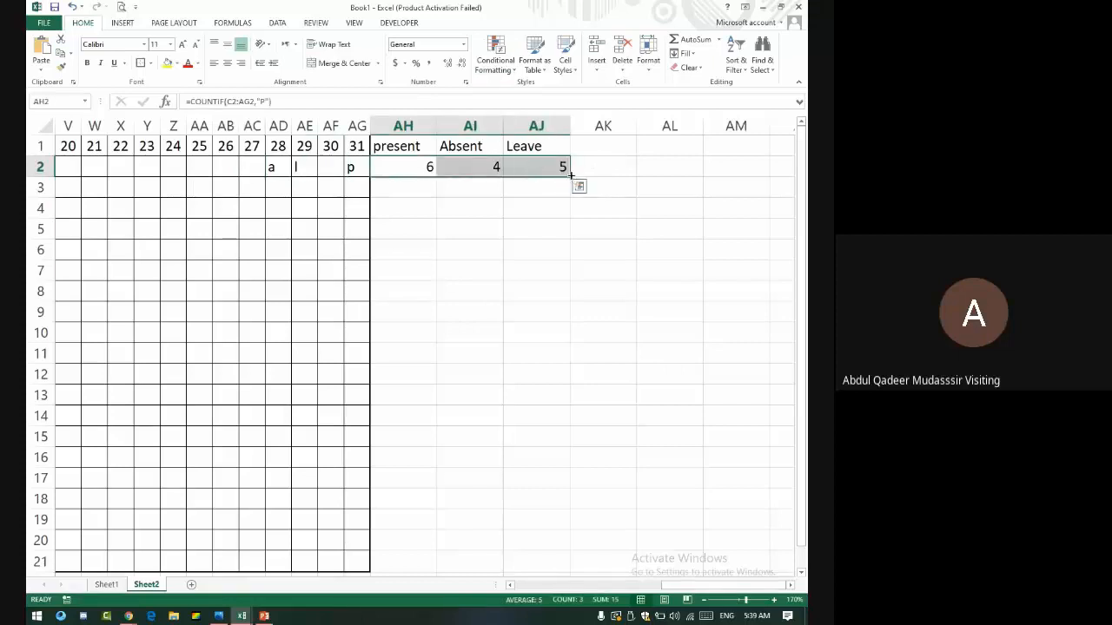
pyautogui.click(568, 182)
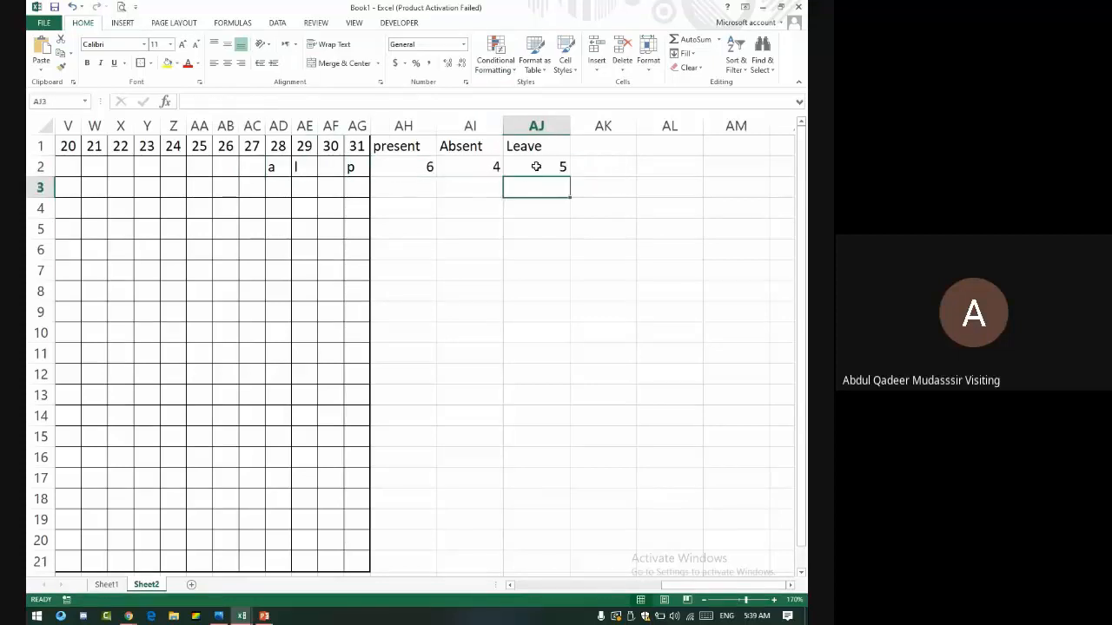
pyautogui.moveTo(432, 164); pyautogui.dragTo(535, 164)
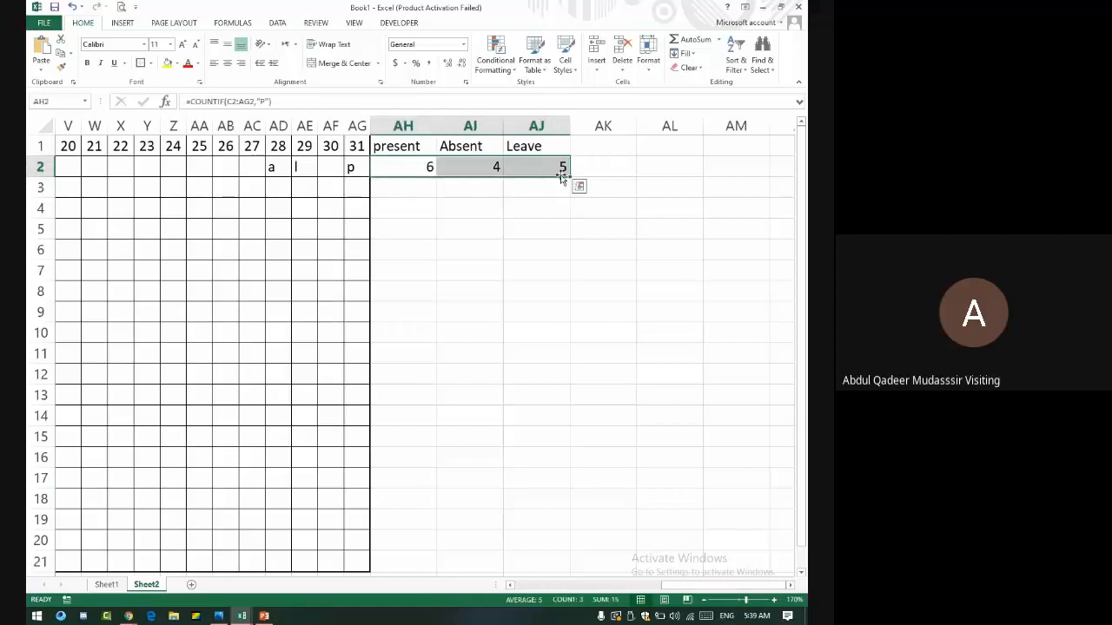
# - Fill the count formulas down to row 21 and mark the second student 'p' on days 23–28 and 30
pyautogui.doubleClick(571, 176)
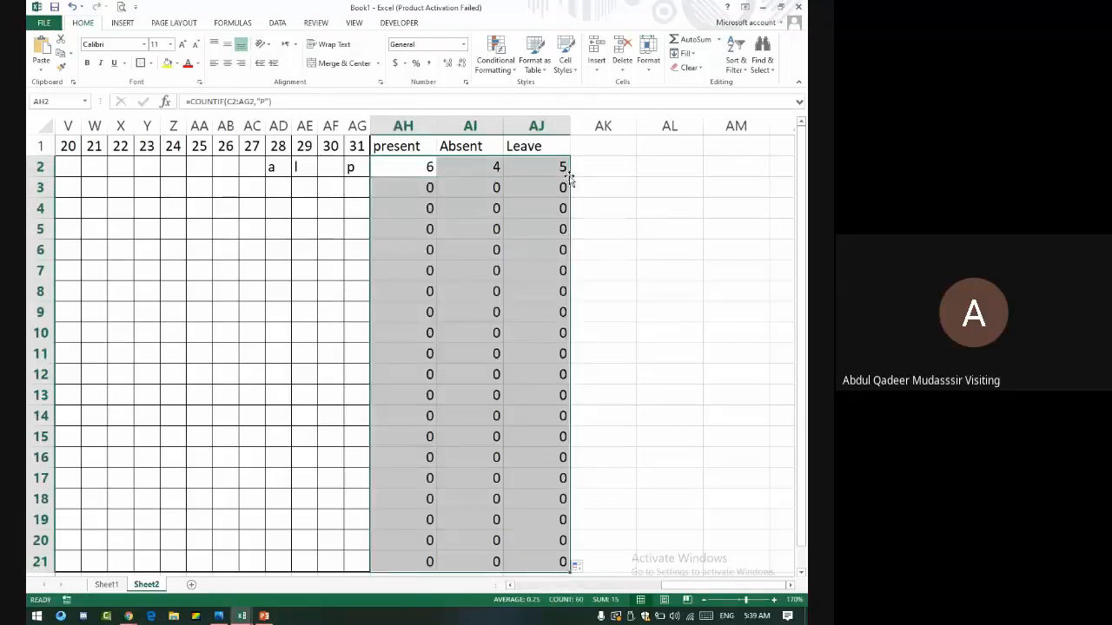
pyautogui.click(328, 191)
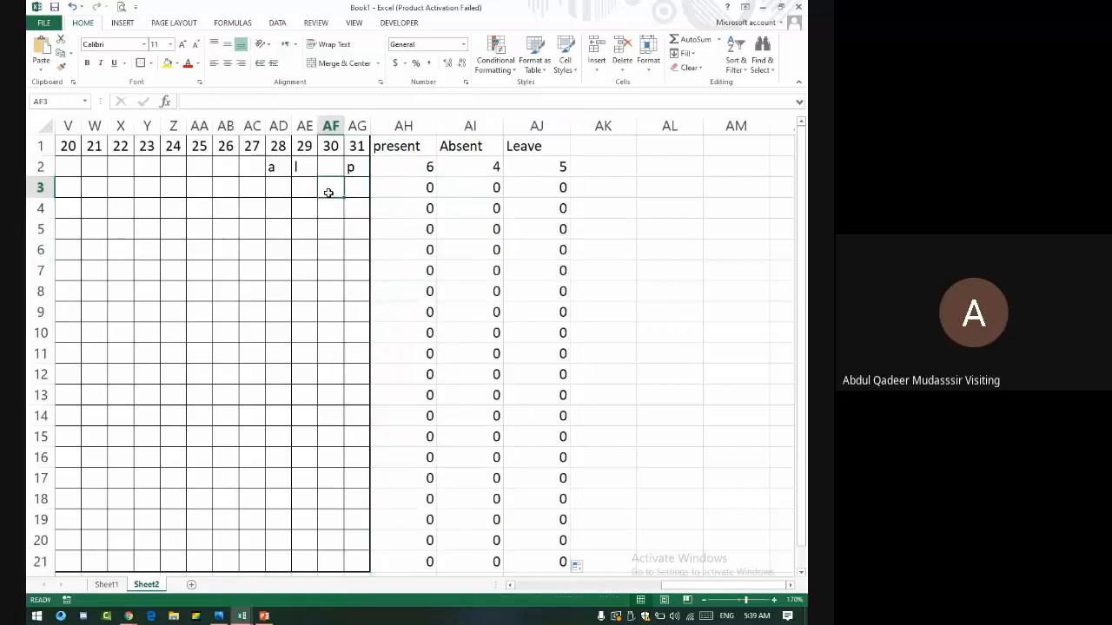
pyautogui.write('p')
pyautogui.press('Left')
pyautogui.press('Left')
pyautogui.write('p')
pyautogui.press('Left')
pyautogui.write('p')
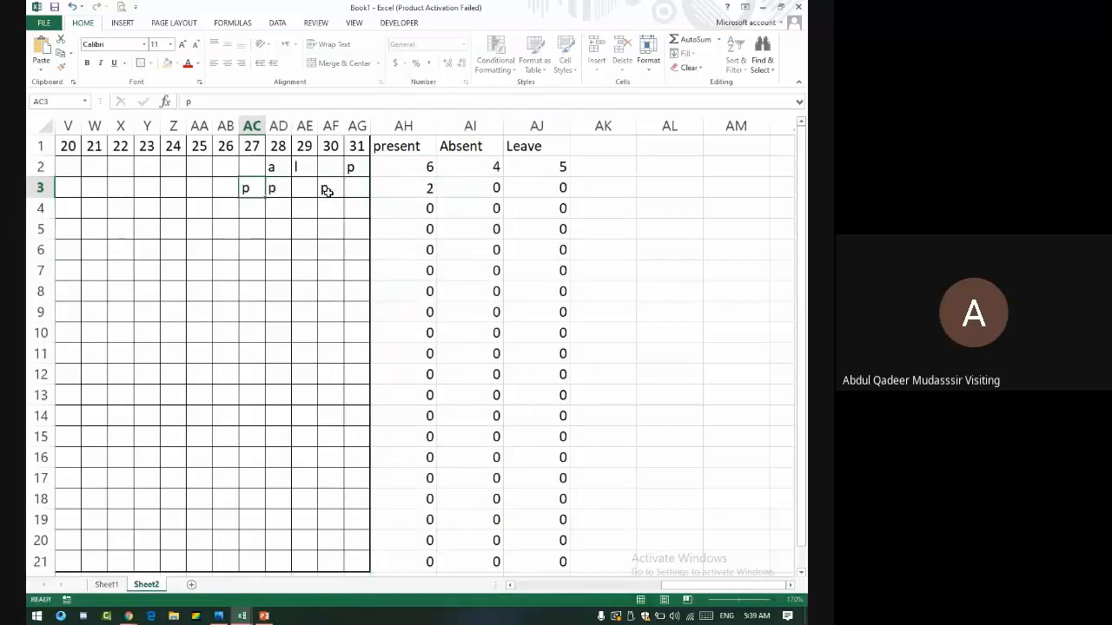
pyautogui.press('Left')
pyautogui.write('p')
pyautogui.press('Left')
pyautogui.write('p')
pyautogui.press('Left')
pyautogui.write('p')
pyautogui.press('Left')
pyautogui.write('p')
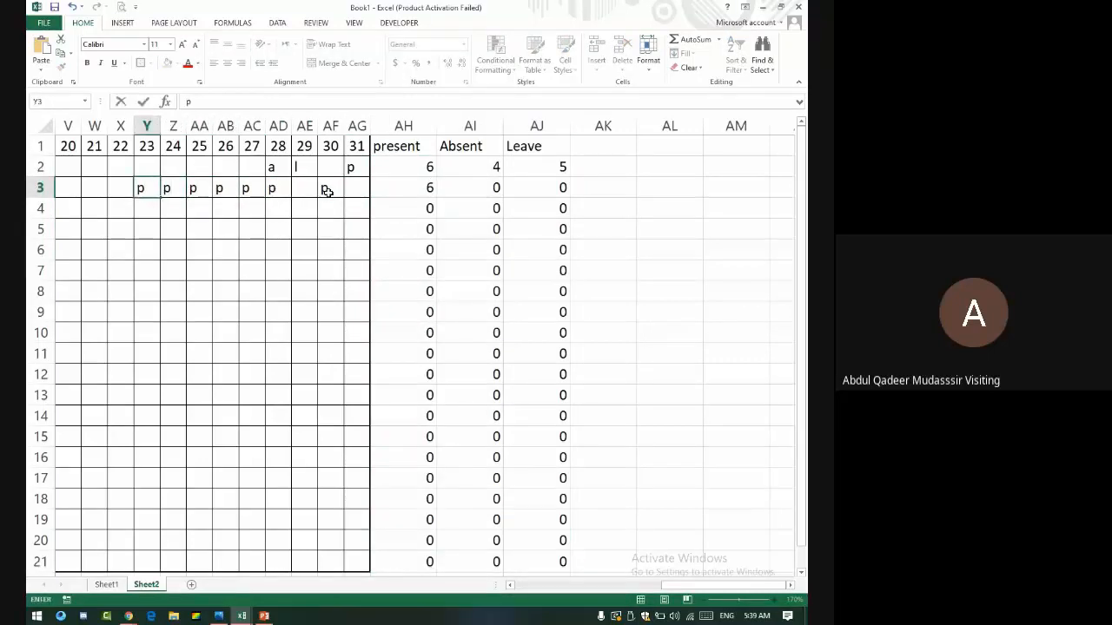
# - Autofit the Present, Absent and Leave count columns to their contents
pyautogui.moveTo(401, 125); pyautogui.dragTo(546, 119)
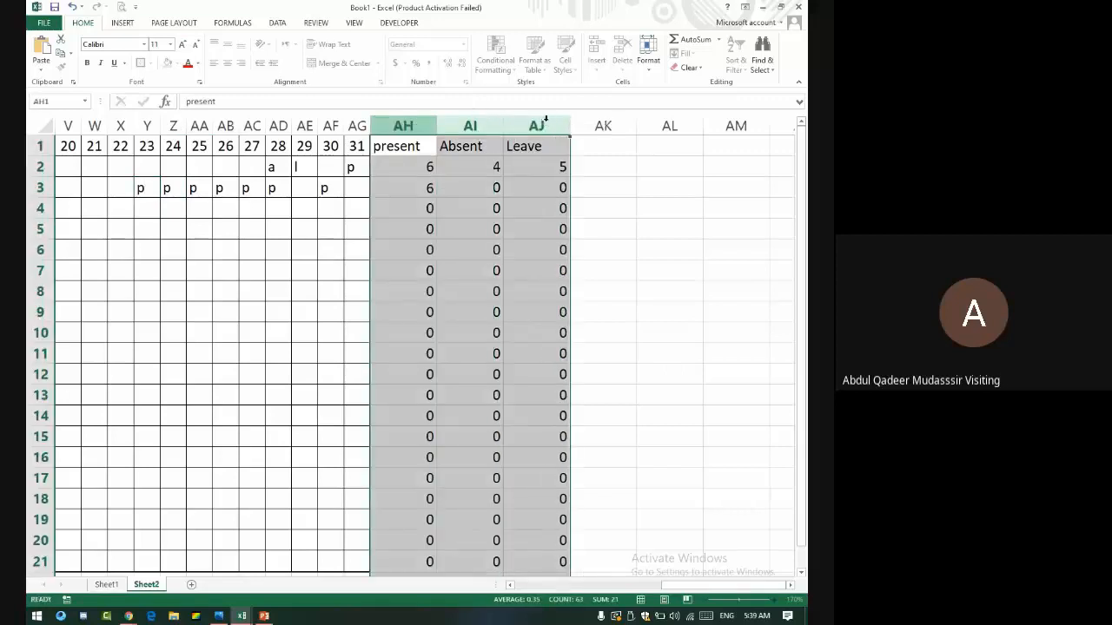
pyautogui.doubleClick(438, 124)
pyautogui.click(554, 152)
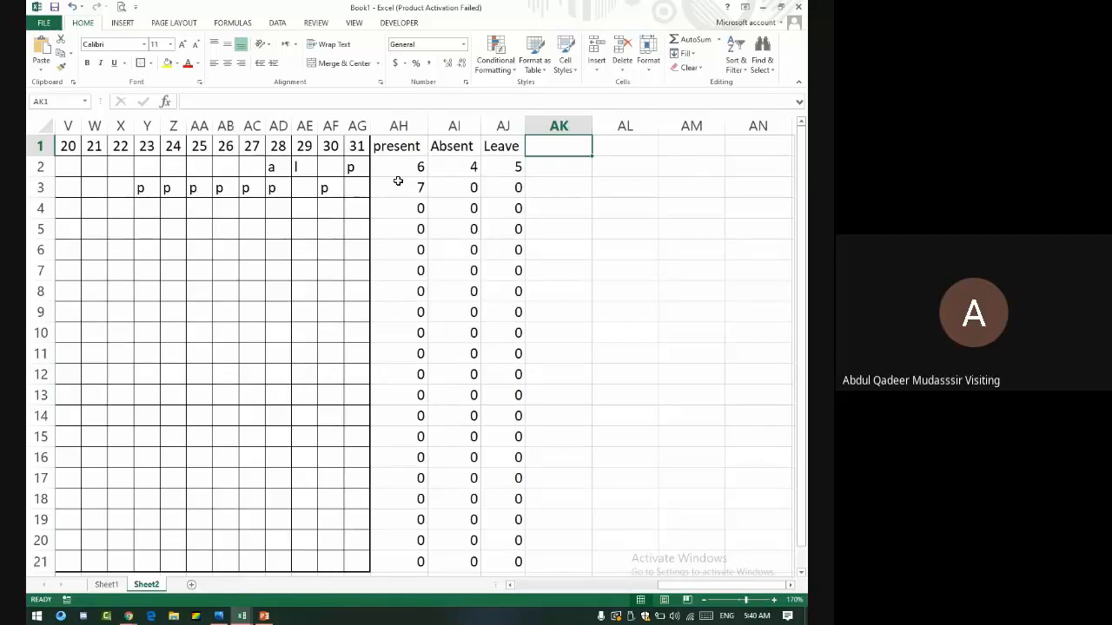
# - Enter the formula =AH2/10*100 in AK2 so it shows 60
pyautogui.press('Down')
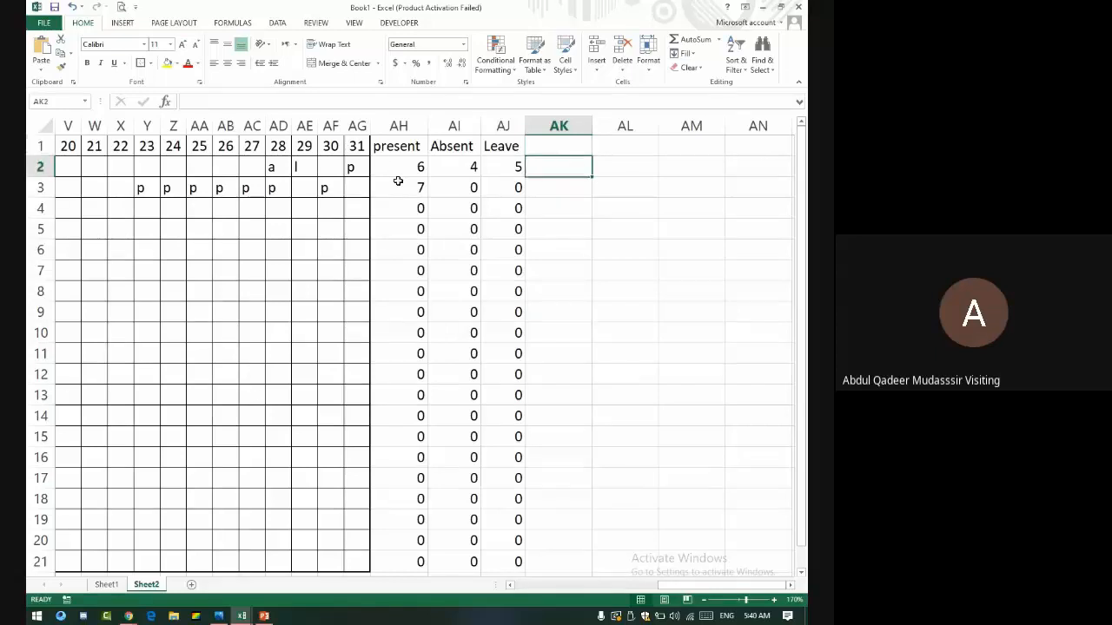
pyautogui.press('BackSpace')
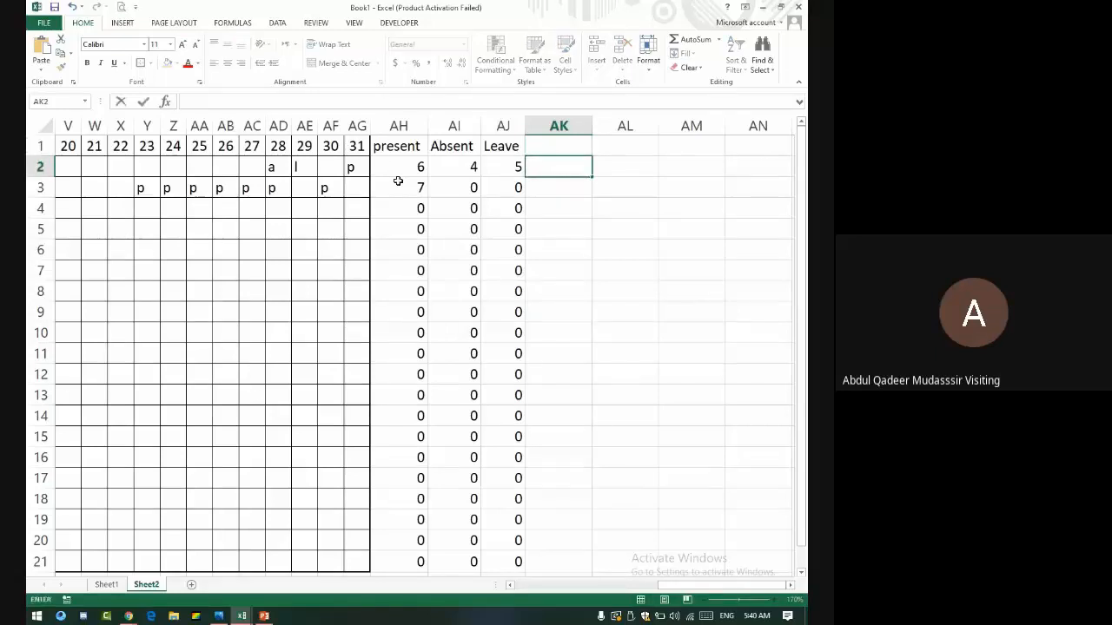
pyautogui.write('=')
pyautogui.press('Left')
pyautogui.press('Left')
pyautogui.press('Left')
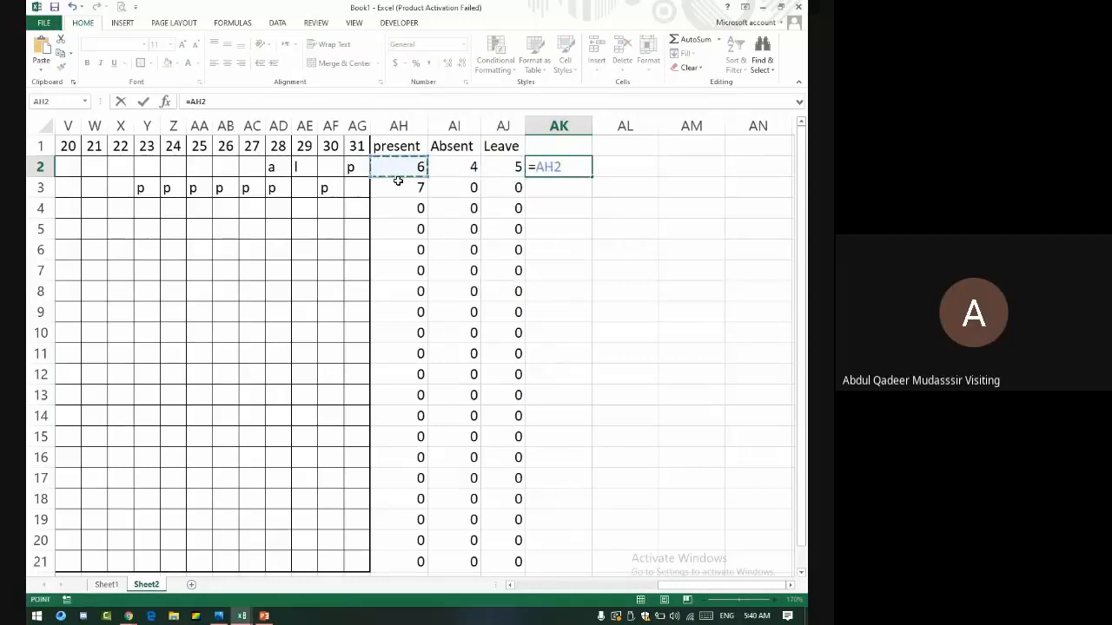
pyautogui.write('/27')
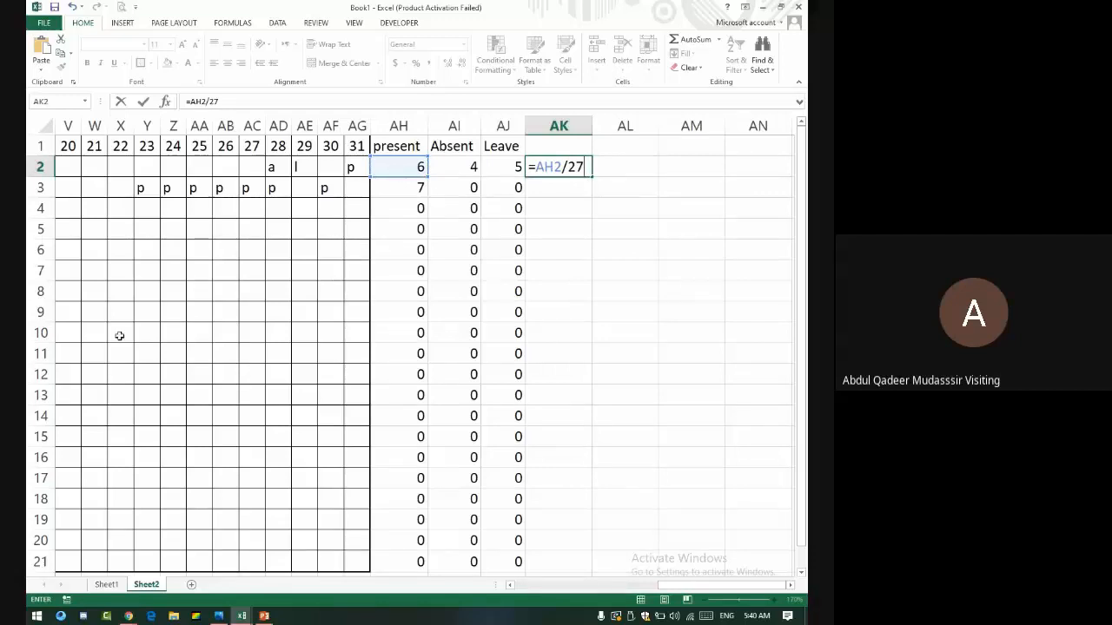
pyautogui.press('BackSpace')
pyautogui.press('BackSpace')
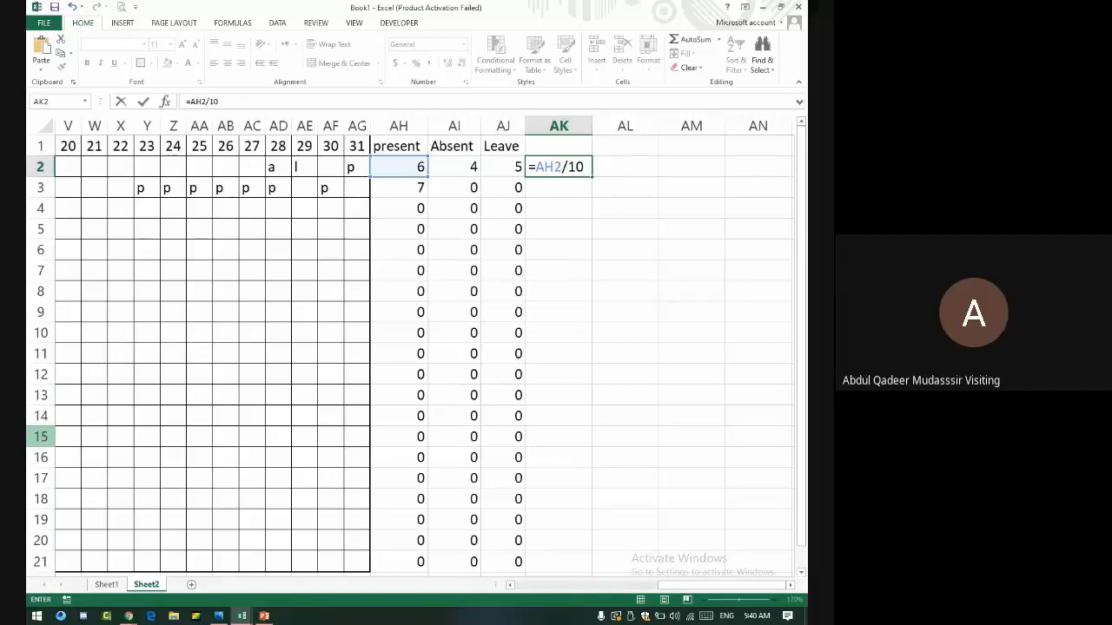
pyautogui.press('Return')
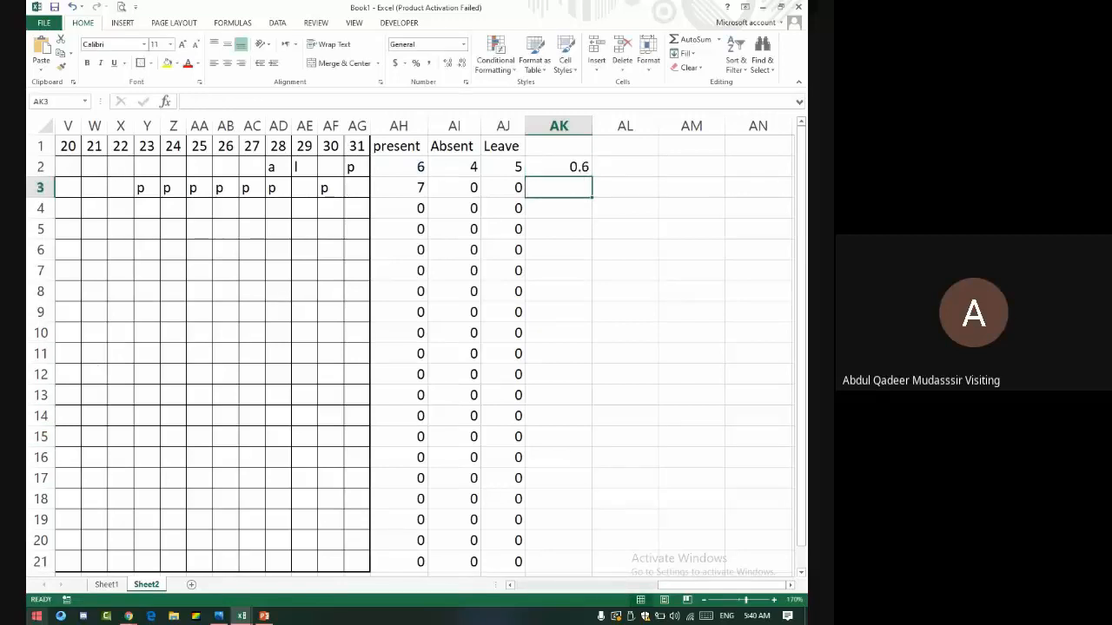
pyautogui.click(569, 163)
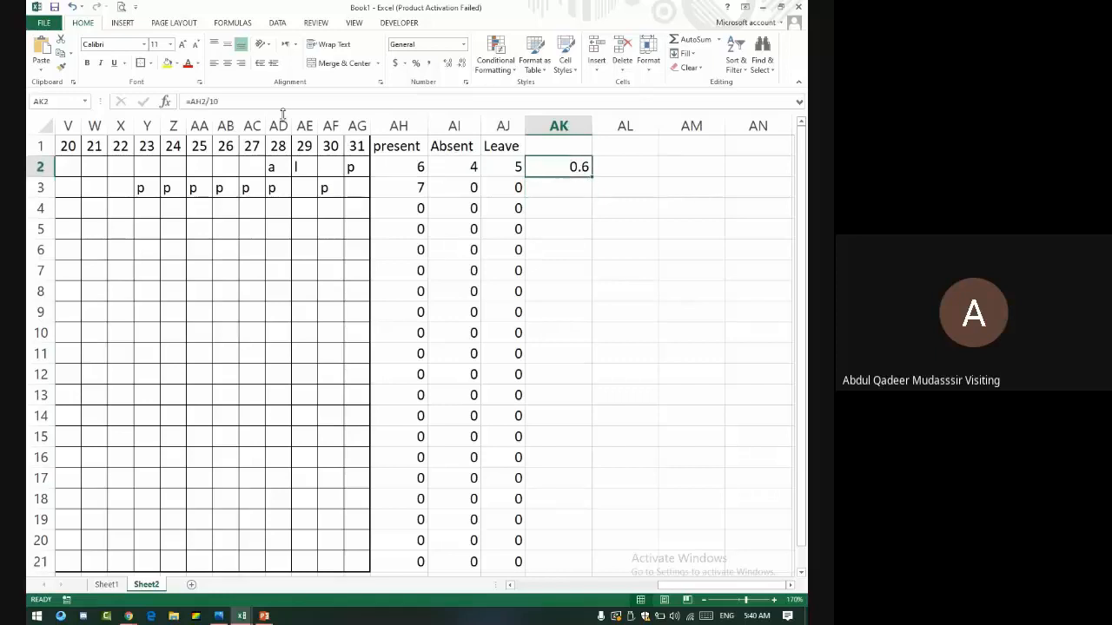
pyautogui.click(259, 101)
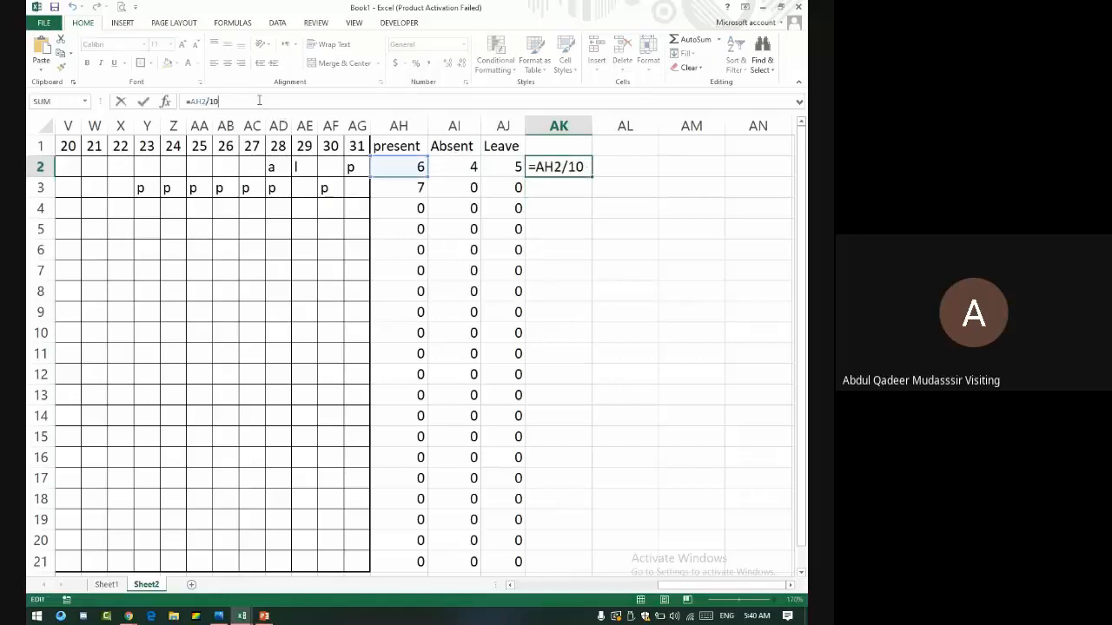
pyautogui.write('*100')
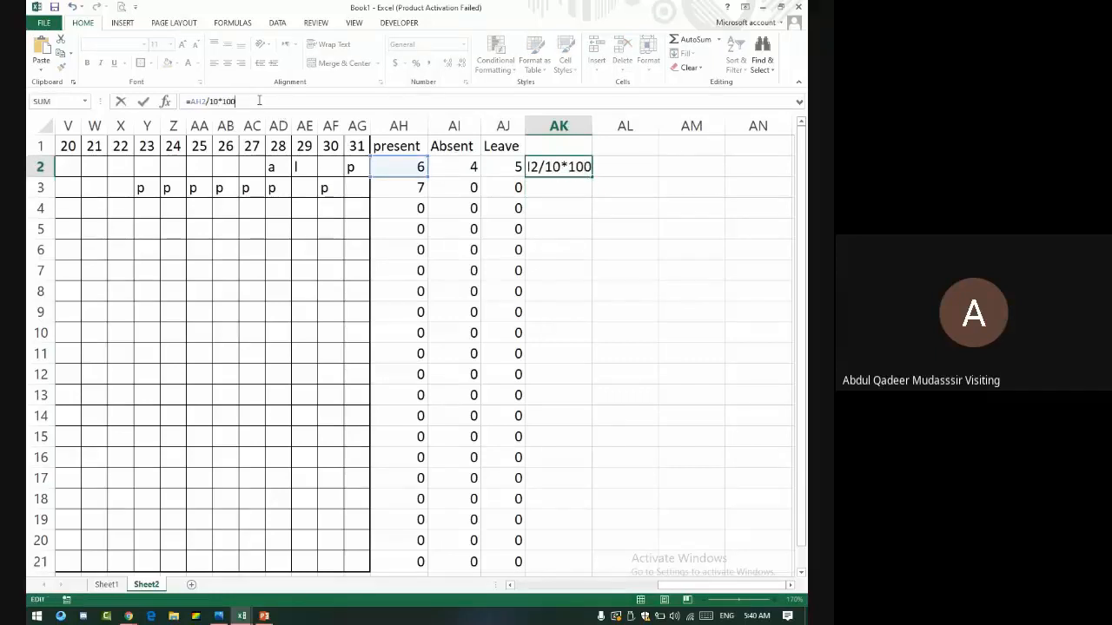
pyautogui.press('Return')
# - Fill the AK2 formula across to AM2, giving 40 and 50
pyautogui.click(561, 166)
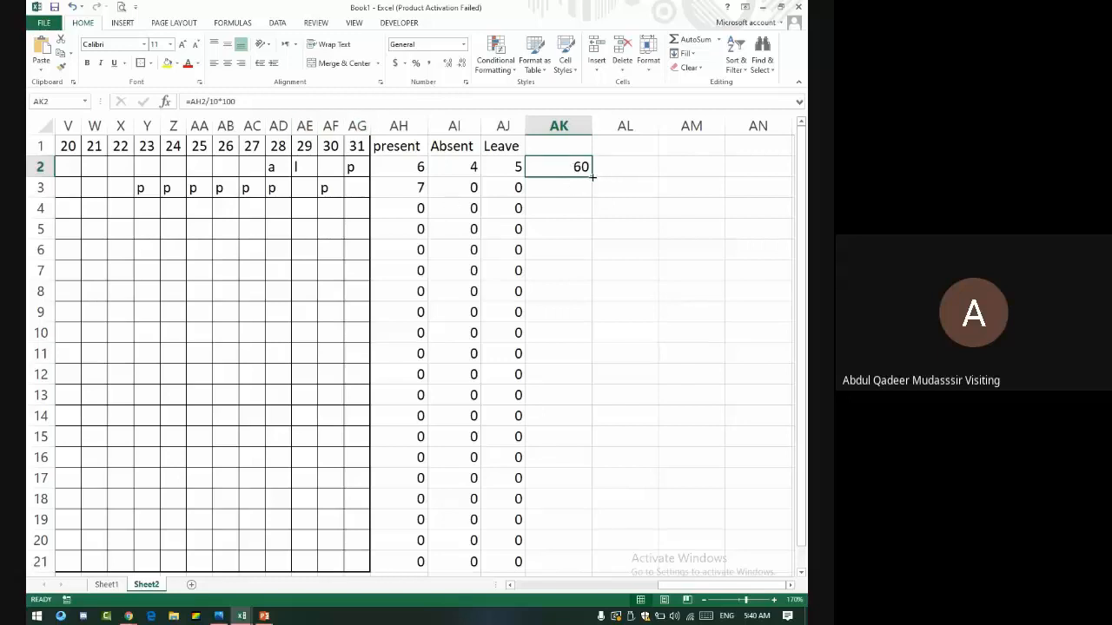
pyautogui.moveTo(593, 177); pyautogui.dragTo(738, 170)
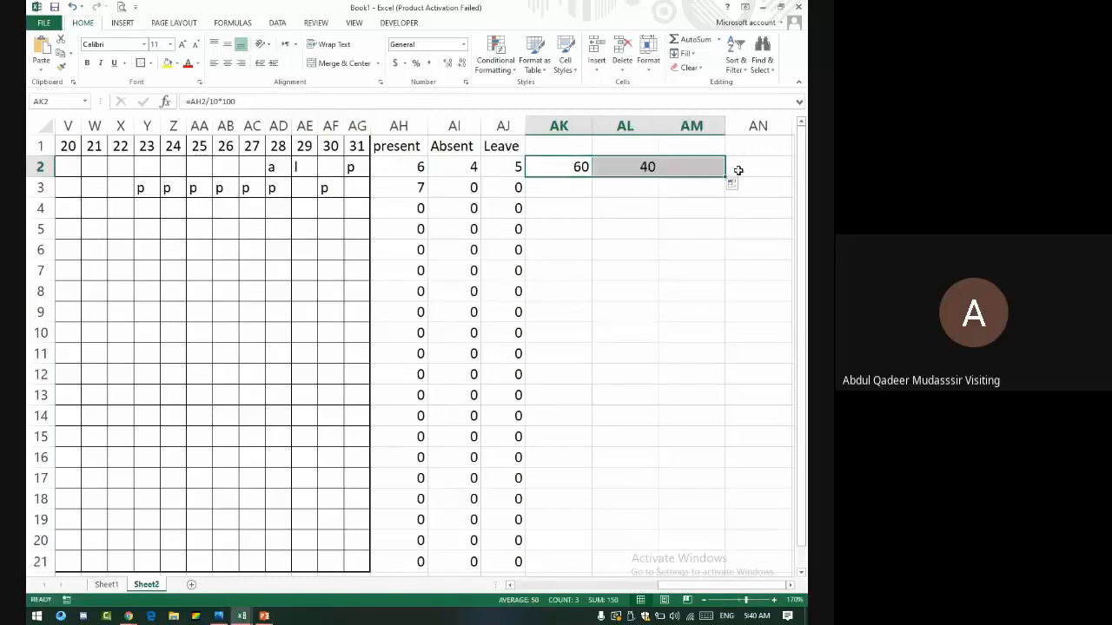
pyautogui.click(637, 165)
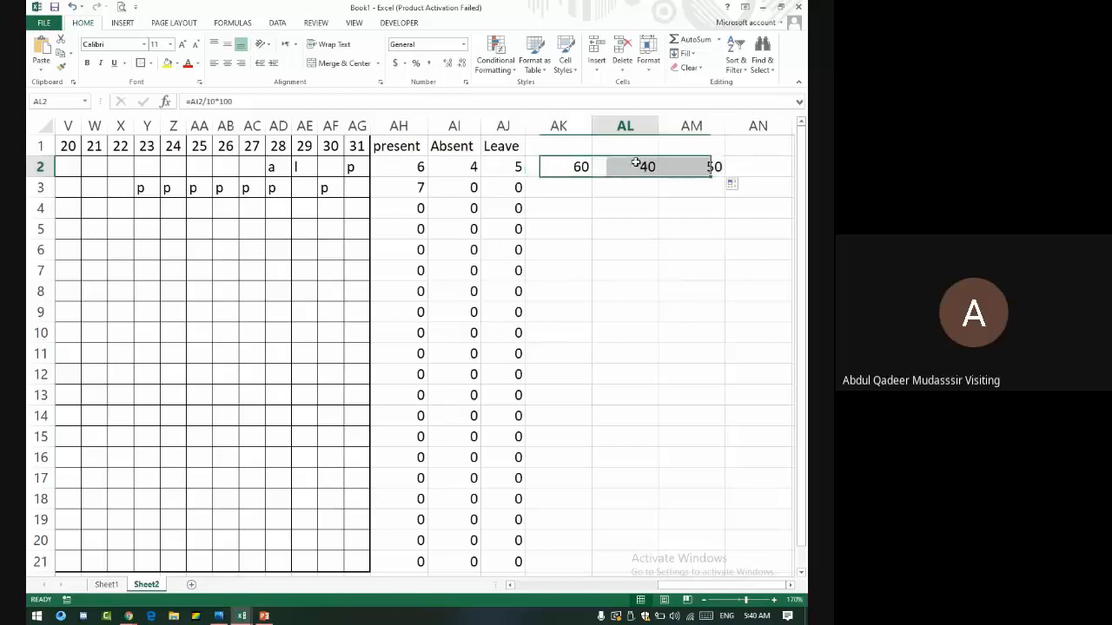
# - Type the header 'Per %' into AK1
pyautogui.click(636, 163)
pyautogui.click(541, 141)
pyautogui.write('P')
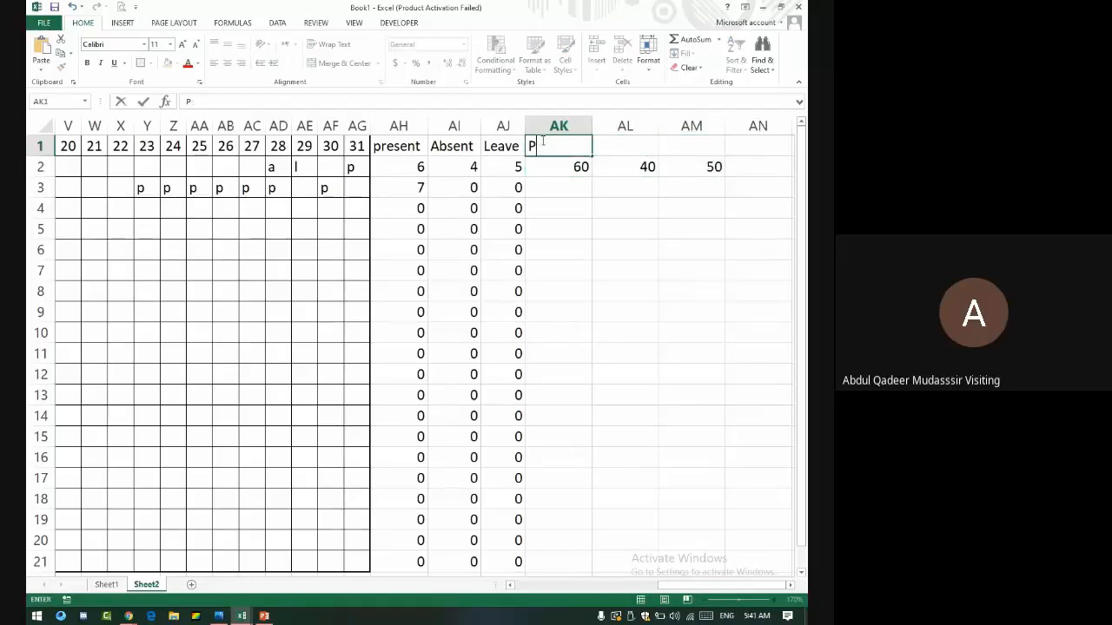
pyautogui.write('er %')
# - Confirm the P % header and enter A % and L % in AL1 and AM1
pyautogui.press('Tab')
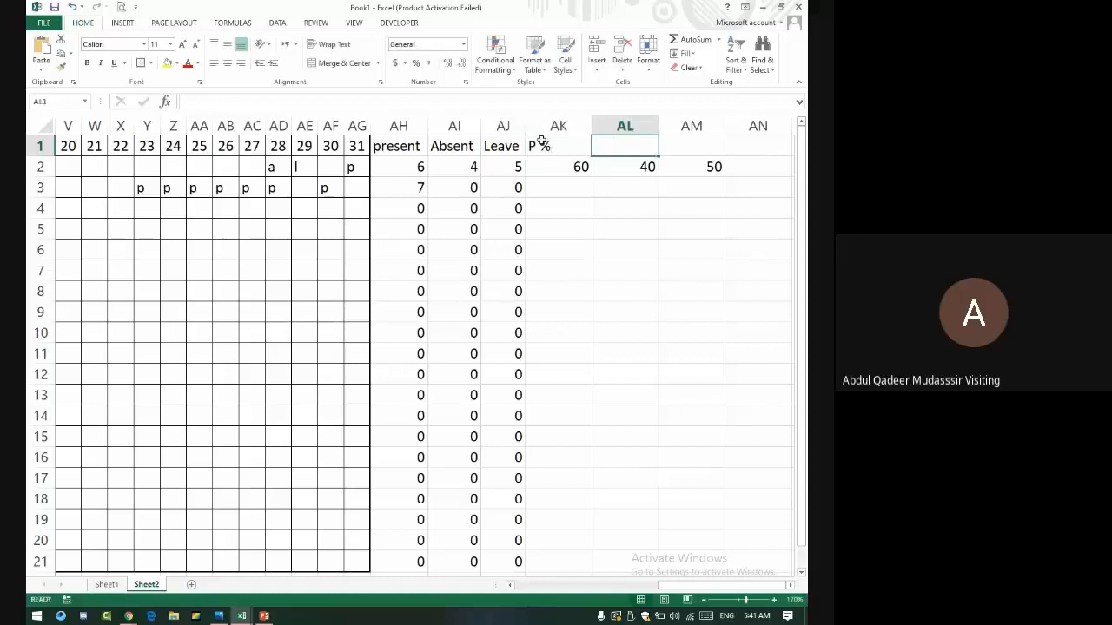
pyautogui.write('A %')
pyautogui.press('Tab')
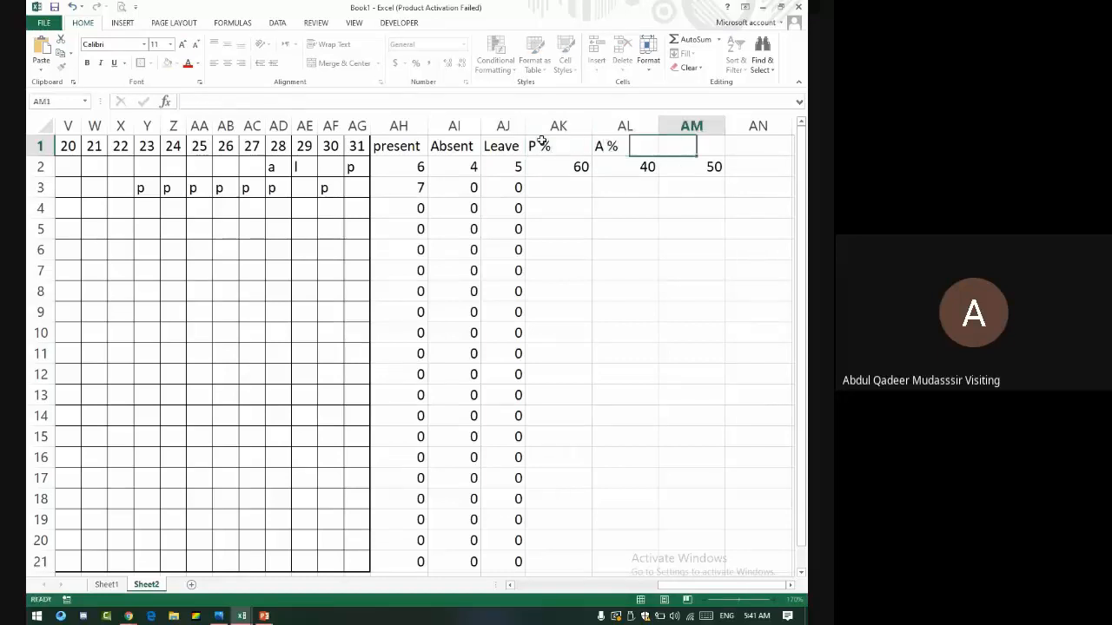
pyautogui.write('K')
pyautogui.press('BackSpace')
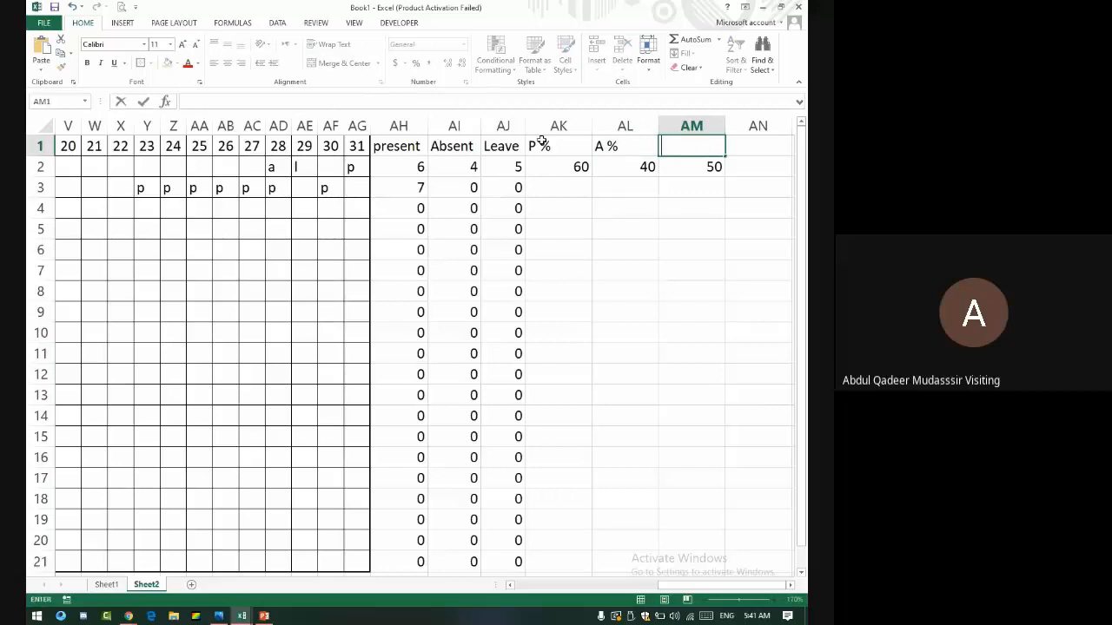
pyautogui.write('L %')
pyautogui.press('Return')
pyautogui.press('Left')
pyautogui.press('Left')
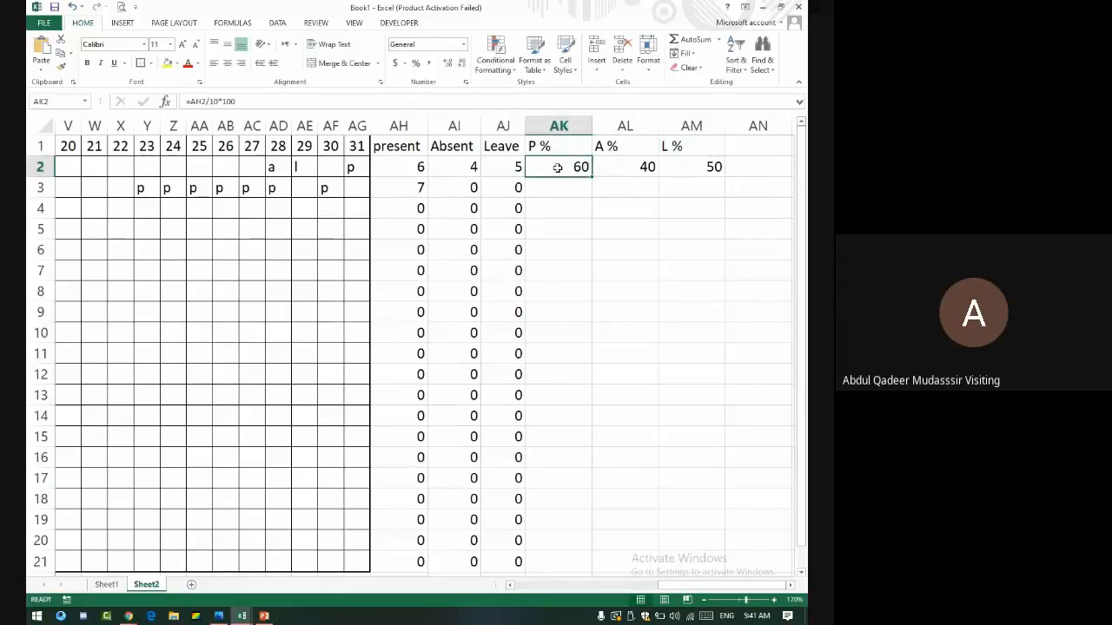
pyautogui.moveTo(548, 166); pyautogui.dragTo(712, 167)
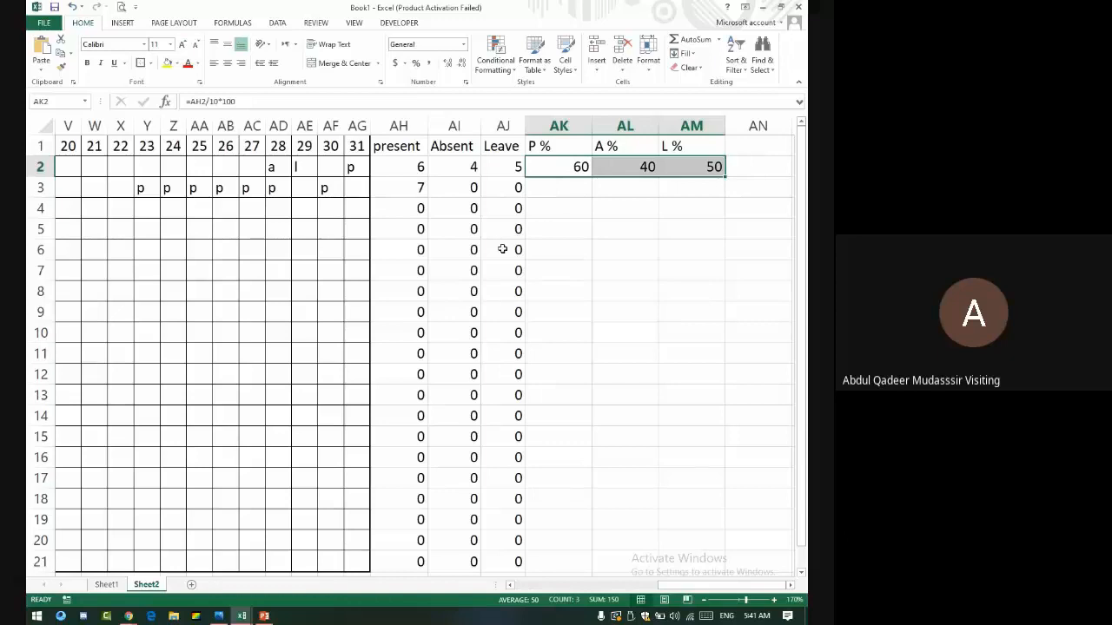
# - Shorten the AK2 formula to =AH2/10 by removing the *100
pyautogui.click(564, 166)
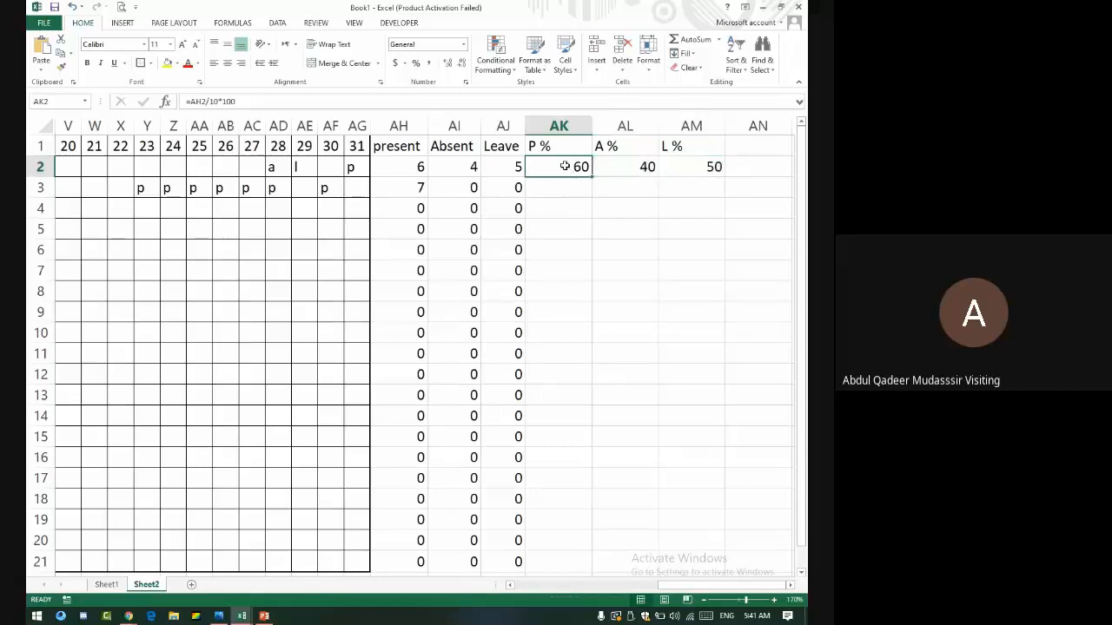
pyautogui.click(272, 104)
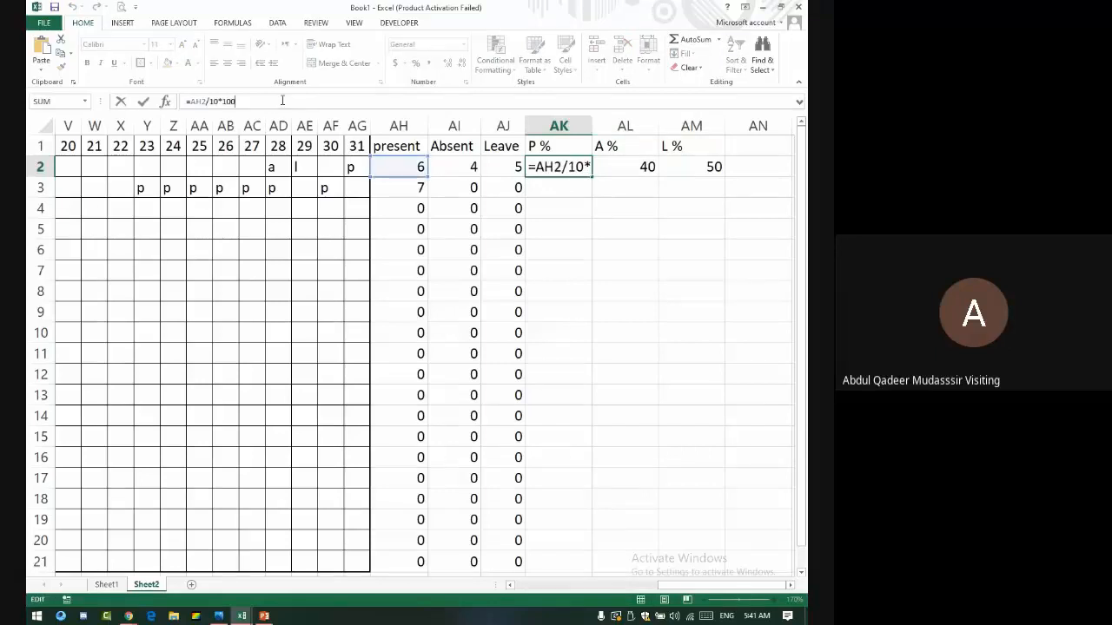
pyautogui.press('BackSpace')
pyautogui.press('BackSpace')
pyautogui.press('BackSpace')
pyautogui.press('Return')
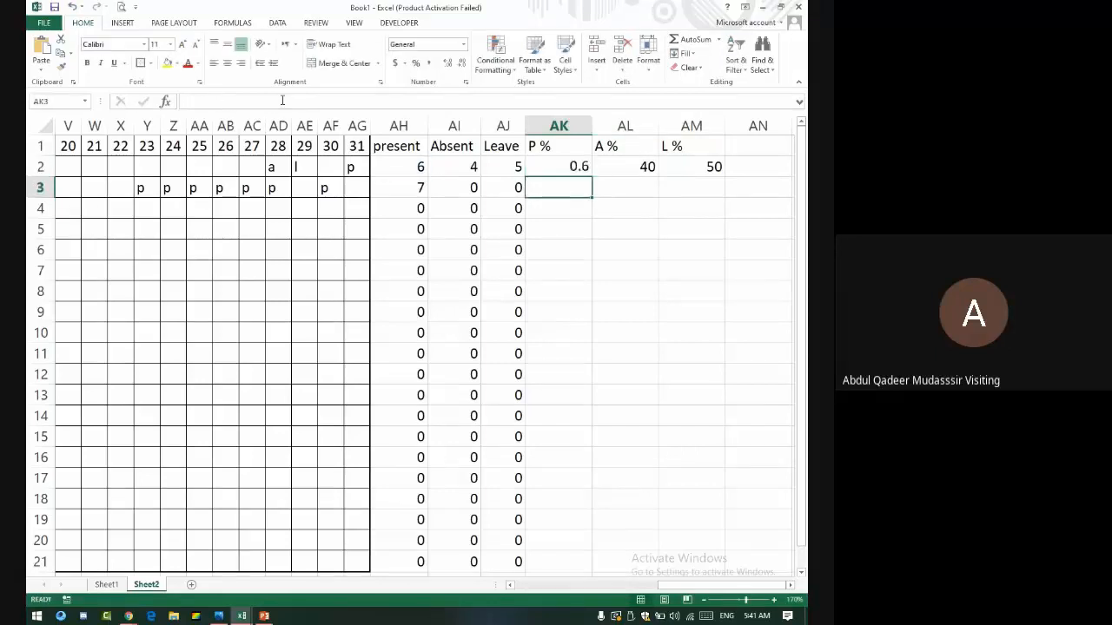
# - Copy =AH2/10 across to AM2 for 0.6, 0.4 and 0.5, then select AK2:AM2
pyautogui.press('Up')
pyautogui.press('Right')
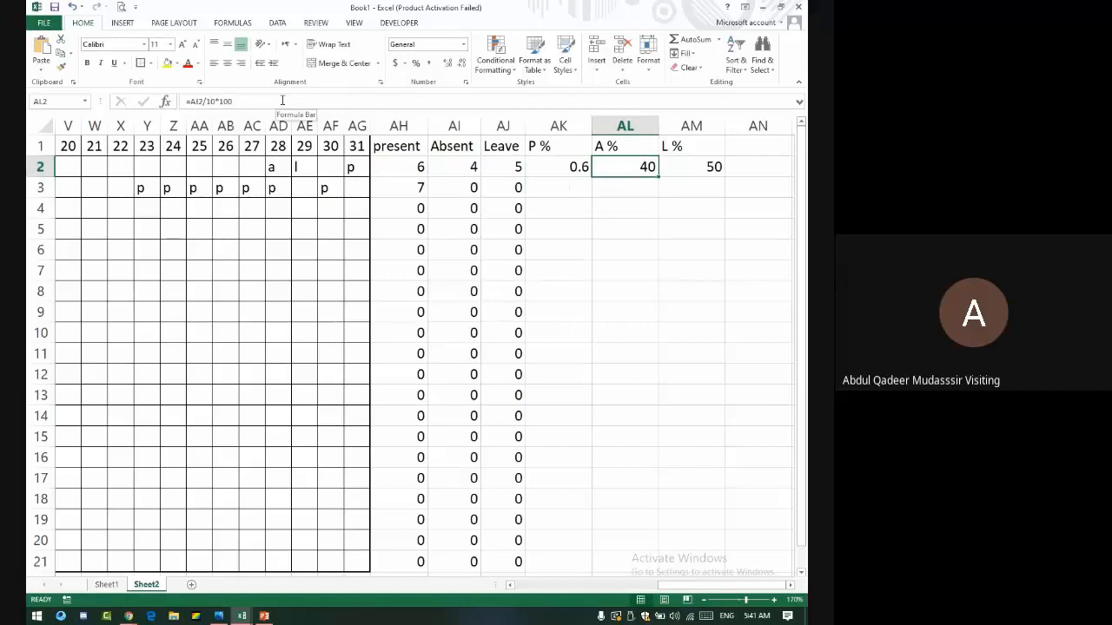
pyautogui.press('Left')
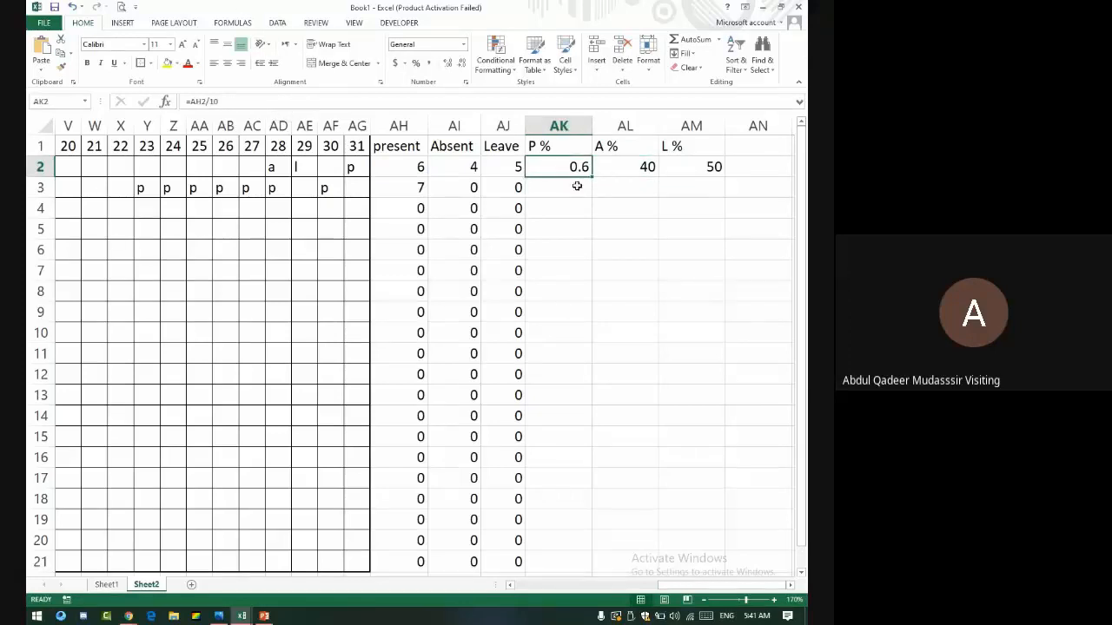
pyautogui.moveTo(591, 177); pyautogui.dragTo(727, 179)
pyautogui.click(548, 235)
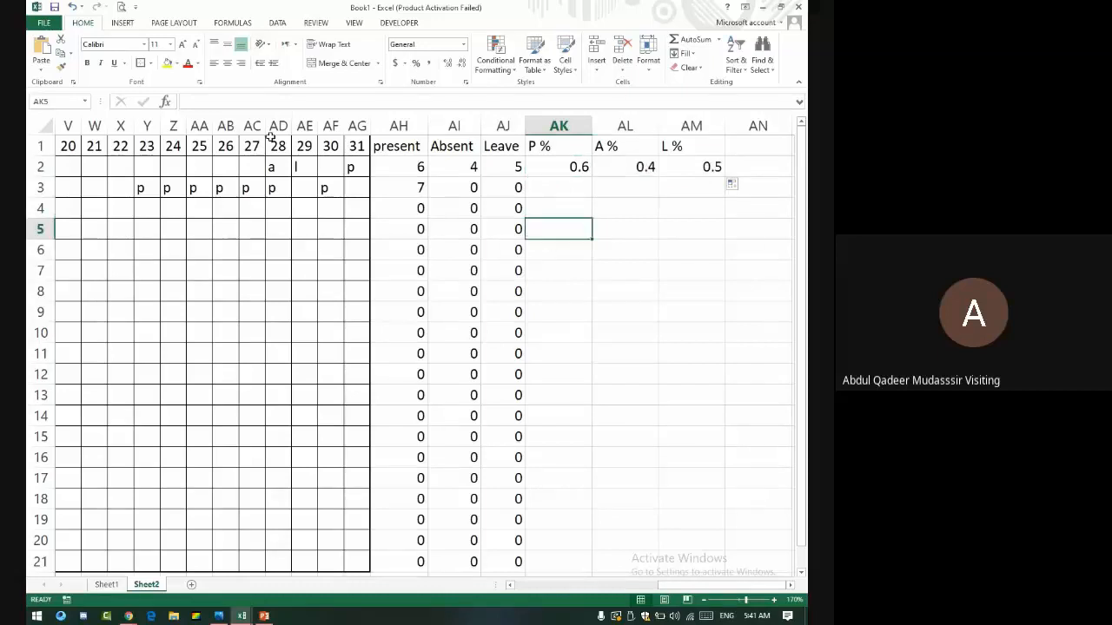
pyautogui.click(567, 168)
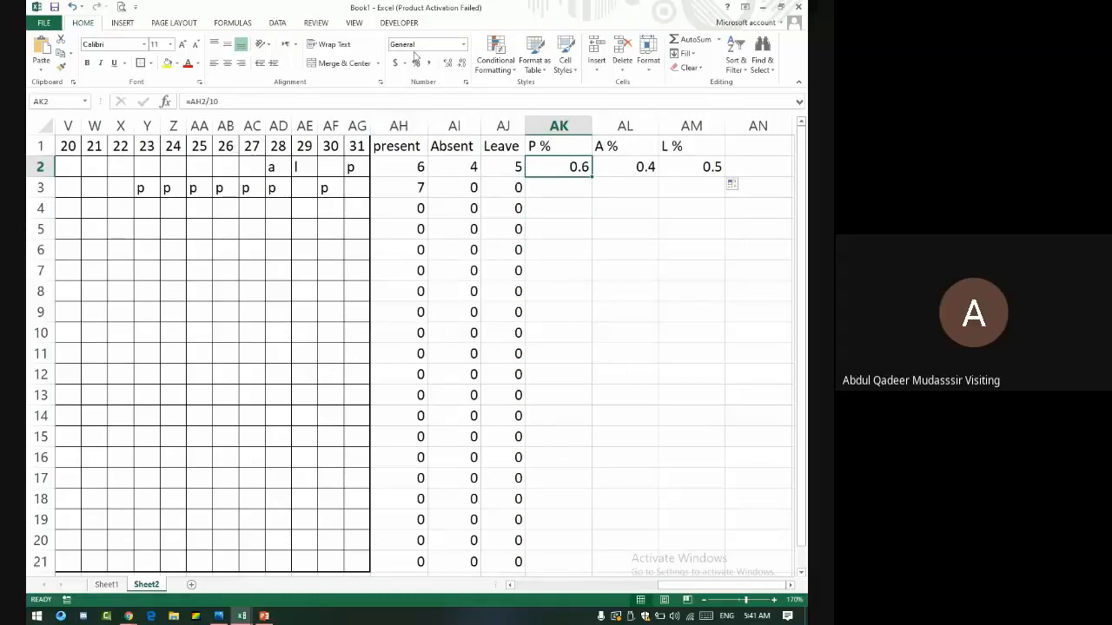
pyautogui.moveTo(577, 165); pyautogui.dragTo(685, 169)
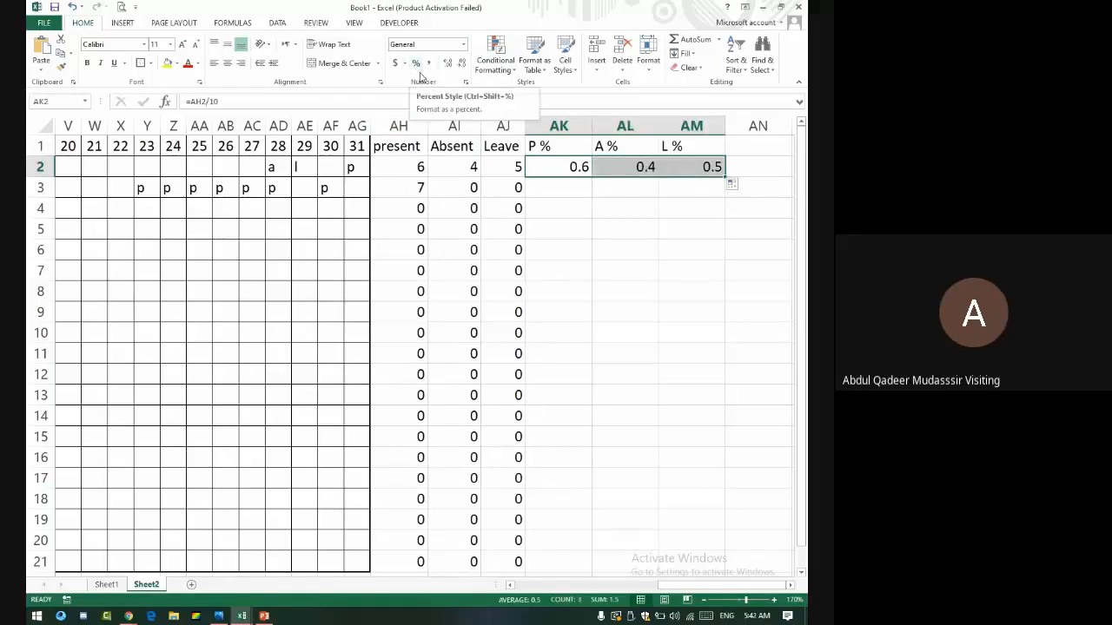
# - Format AK2:AM2 as percentages and fill the formulas down to row 21
pyautogui.click(416, 63)
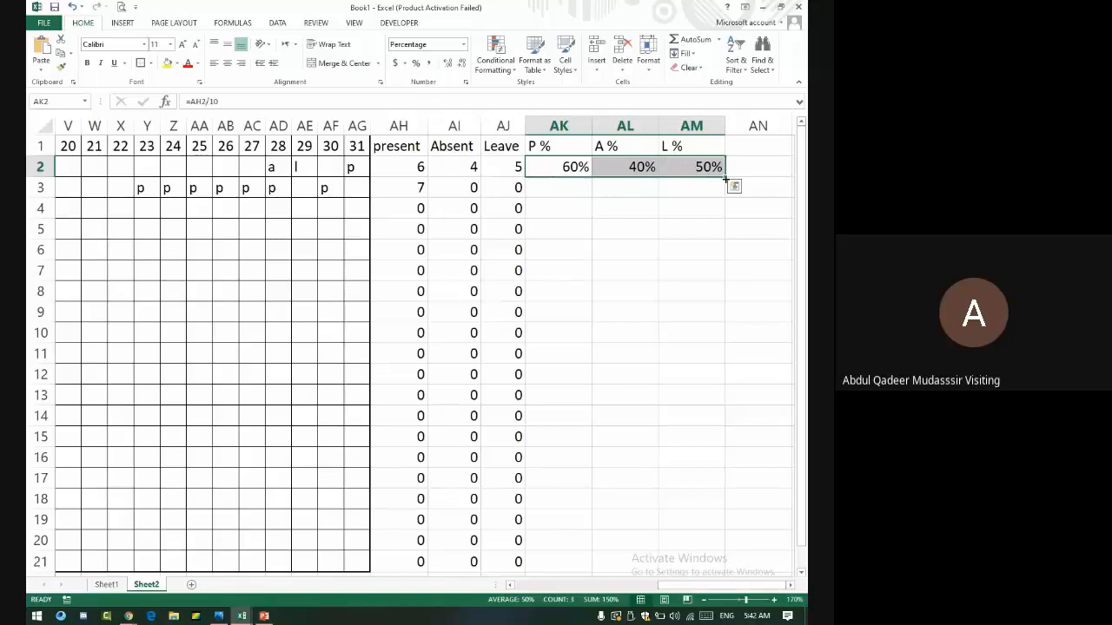
pyautogui.doubleClick(725, 178)
pyautogui.scroll(-1, 573, 215)
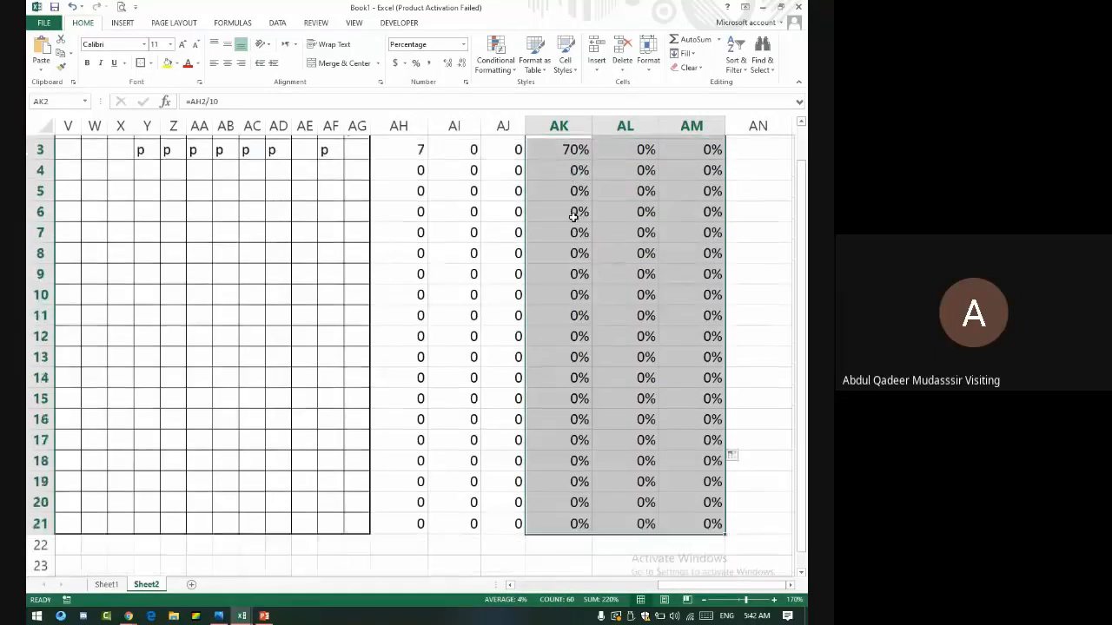
pyautogui.scroll(-4, 574, 215)
pyautogui.scroll(5, 575, 218)
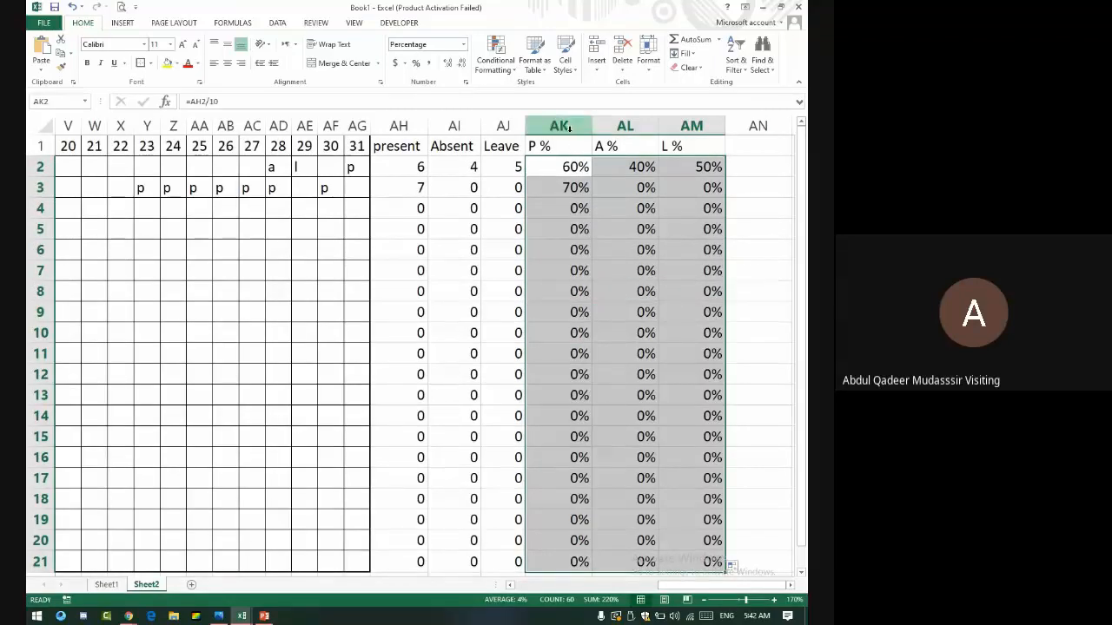
# - Narrow columns AK to AM to one shared width and check results in rows 3 and 11
pyautogui.moveTo(560, 126); pyautogui.dragTo(677, 130)
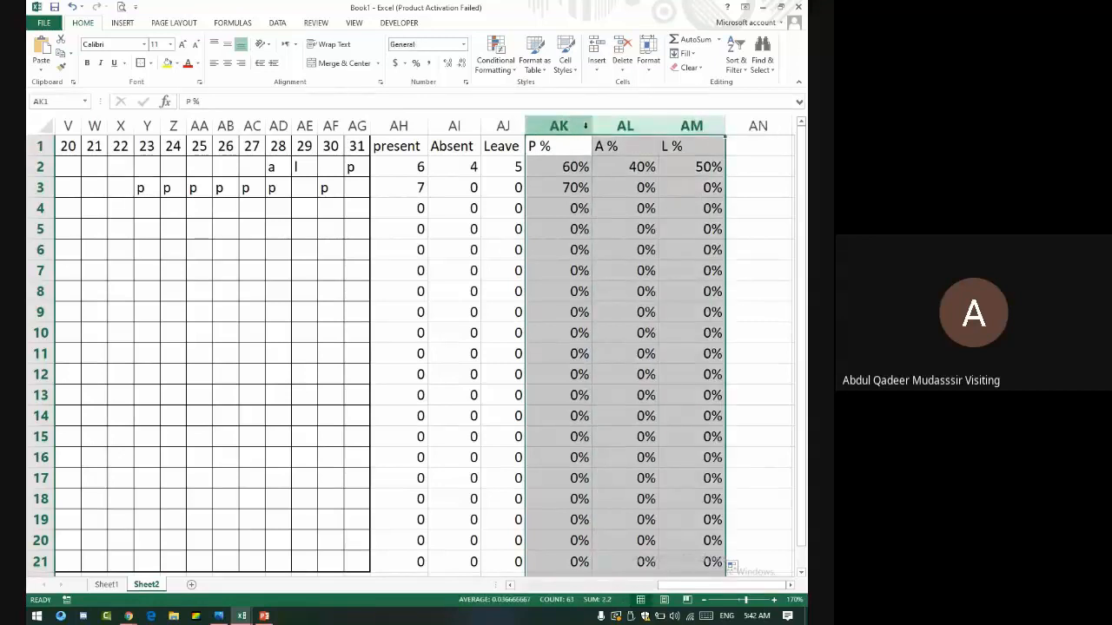
pyautogui.moveTo(592, 126); pyautogui.dragTo(559, 126)
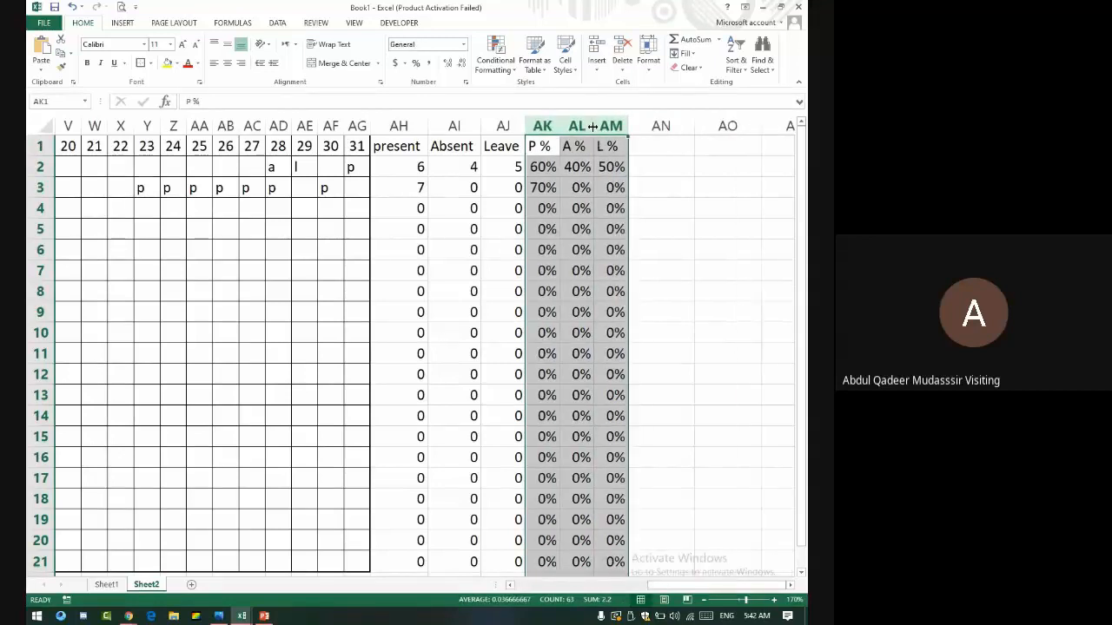
pyautogui.click(429, 194)
pyautogui.press('Down')
pyautogui.press('Down')
pyautogui.press('Down')
pyautogui.press('Down')
pyautogui.press('Down')
pyautogui.press('Down')
pyautogui.press('Down')
pyautogui.press('Down')
pyautogui.press('Down')
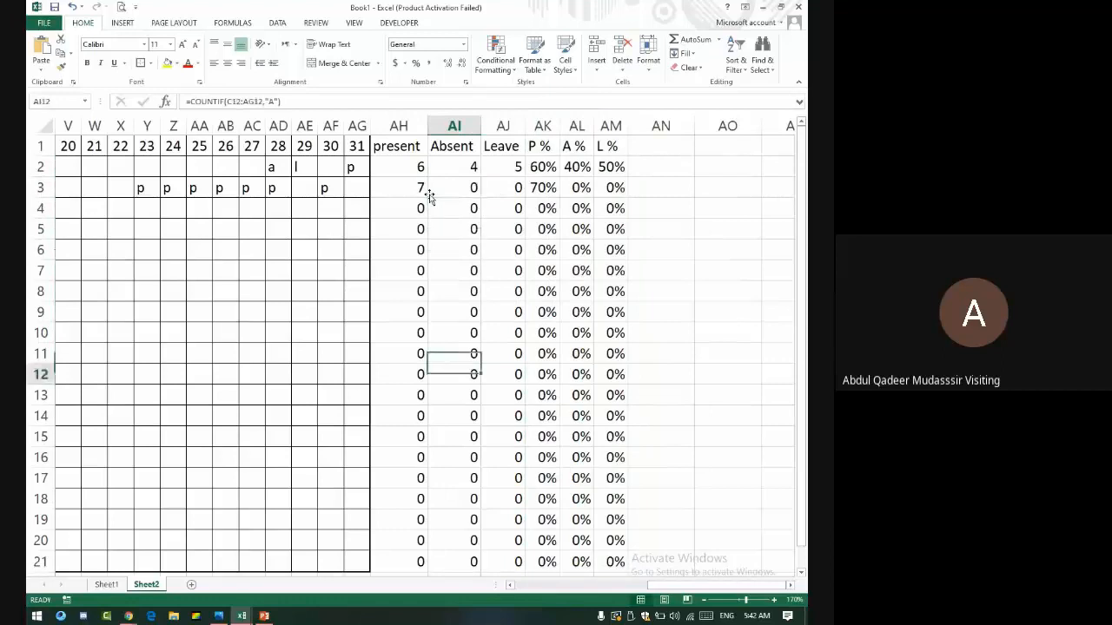
pyautogui.press('Down')
pyautogui.press('Down')
pyautogui.press('Down')
pyautogui.press('Down')
pyautogui.press('Down')
pyautogui.press('Down')
pyautogui.press('Down')
pyautogui.press('Down')
pyautogui.press('Down')
pyautogui.press('Down')
pyautogui.press('Down')
pyautogui.press('Down')
pyautogui.press('Down')
pyautogui.press('Down')
pyautogui.press('Down')
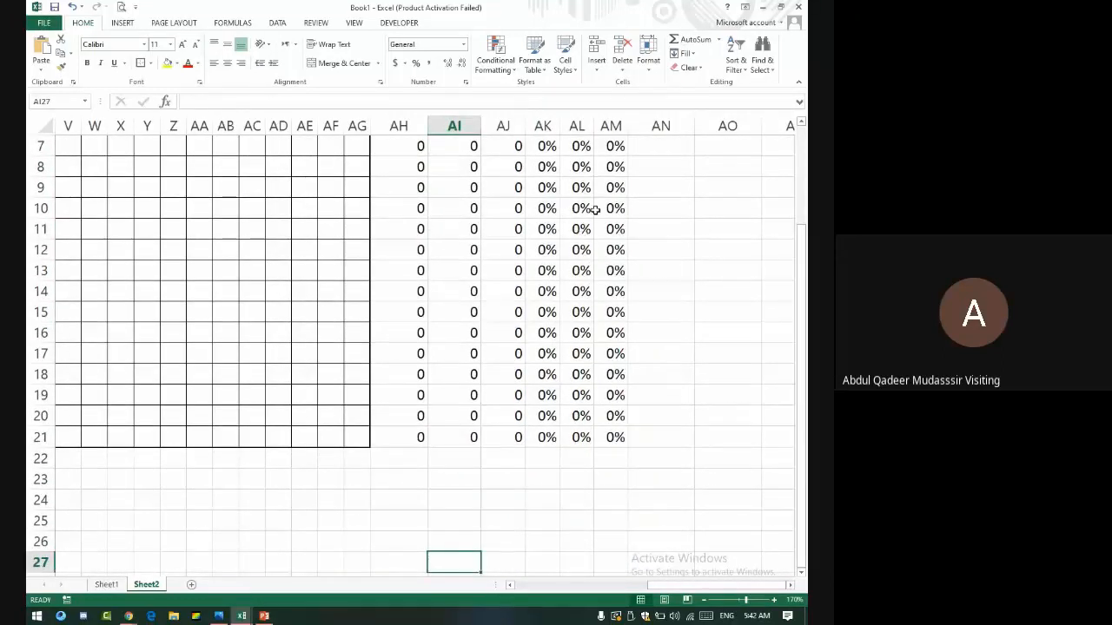
pyautogui.click(545, 228)
pyautogui.click(606, 228)
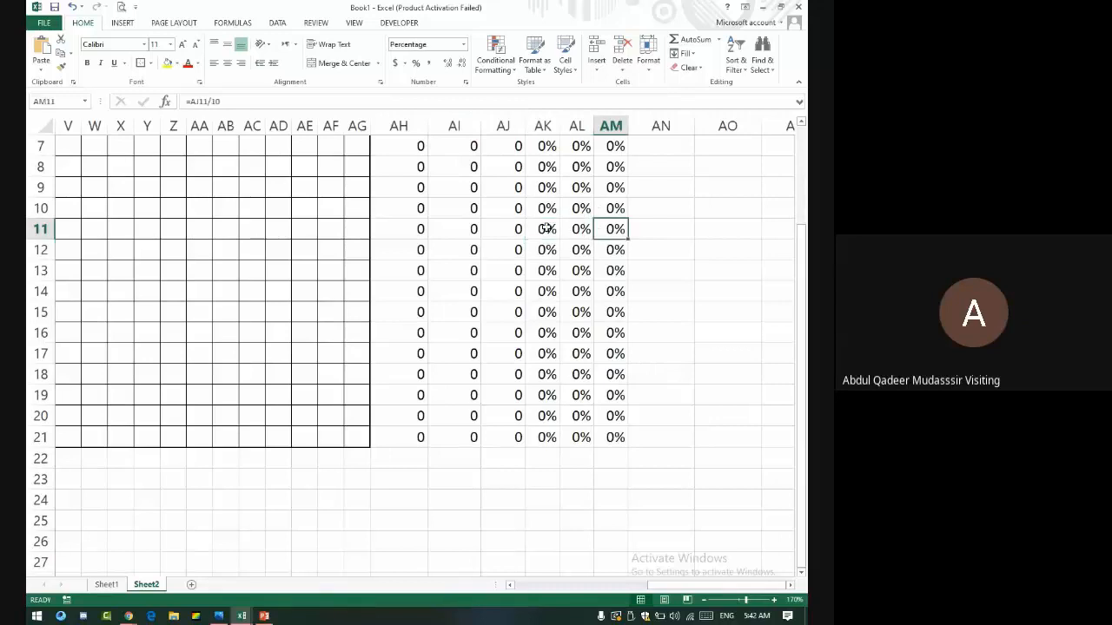
pyautogui.scroll(2, 504, 260)
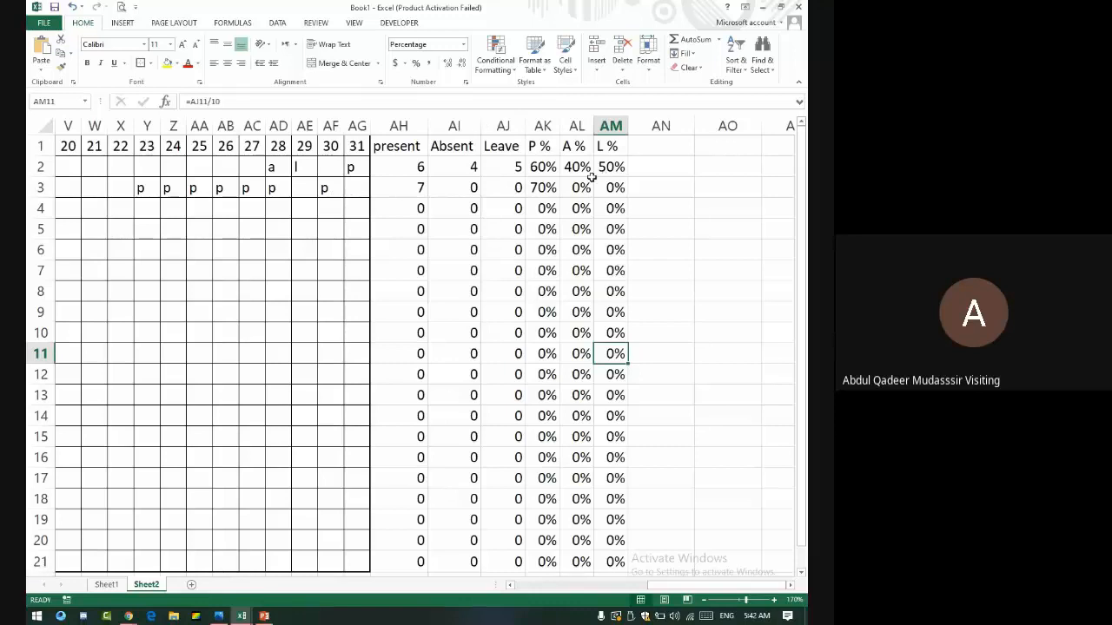
pyautogui.moveTo(589, 170); pyautogui.dragTo(515, 148)
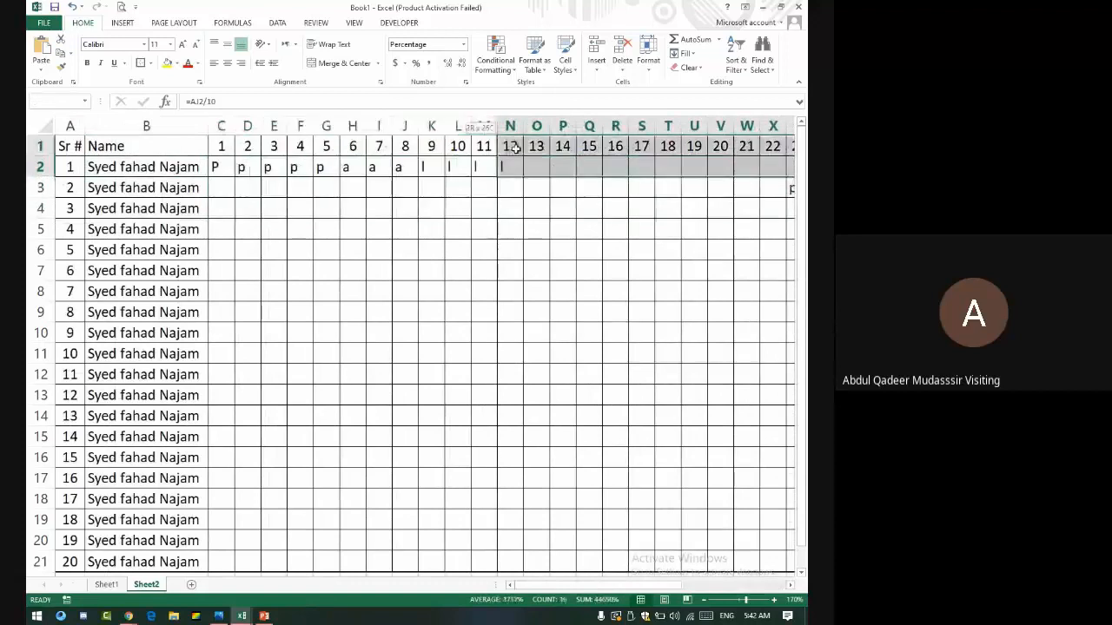
# - Freeze panes at C2 from the View tab
pyautogui.click(222, 169)
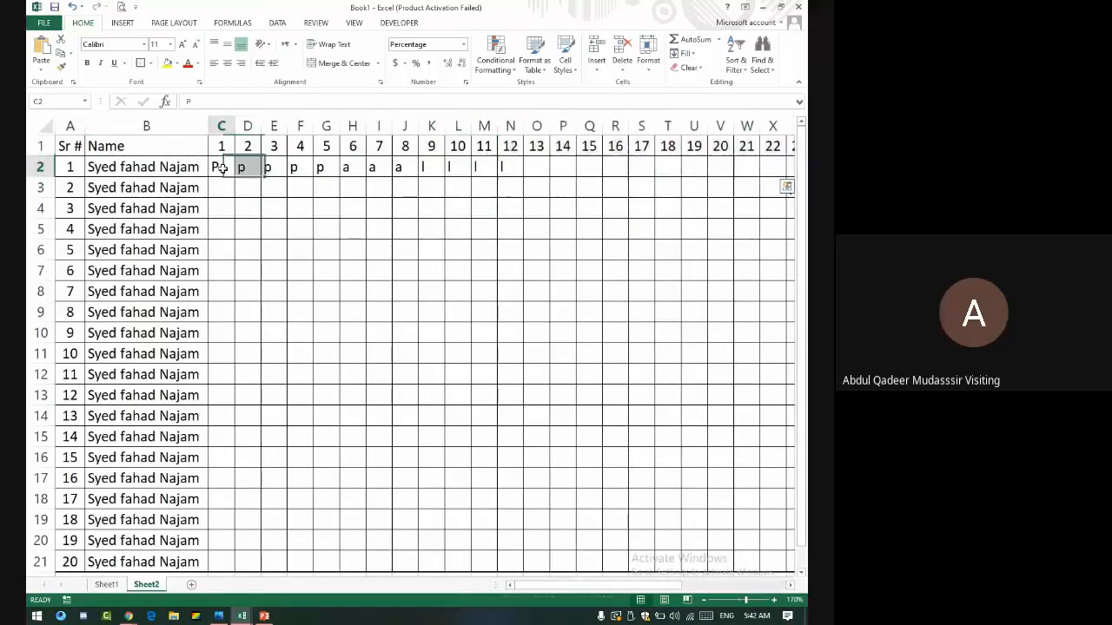
pyautogui.click(222, 168)
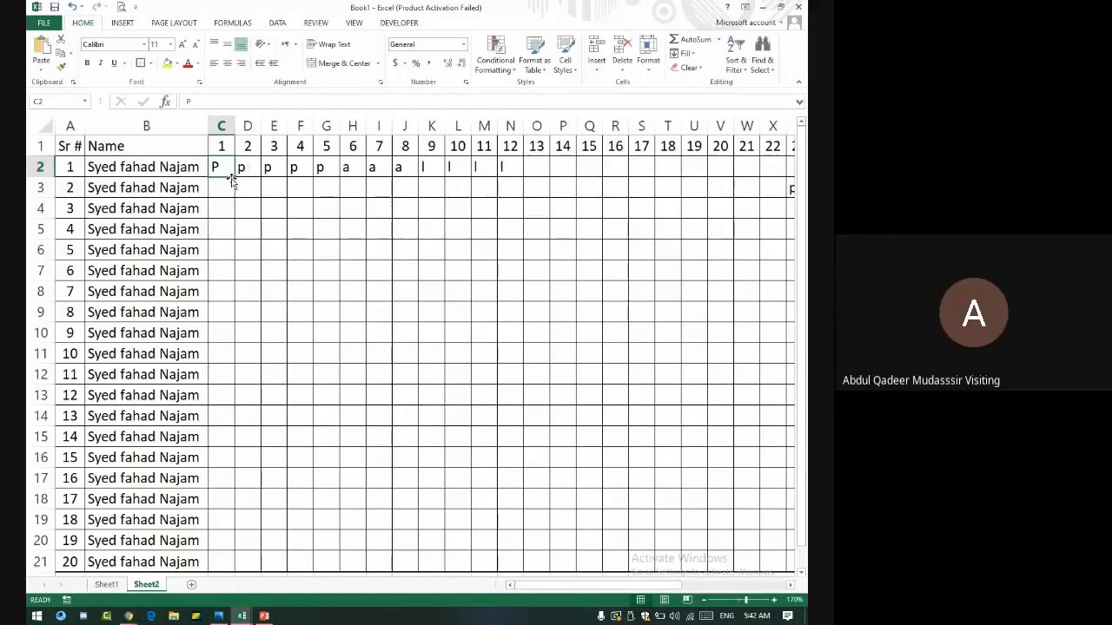
pyautogui.click(356, 24)
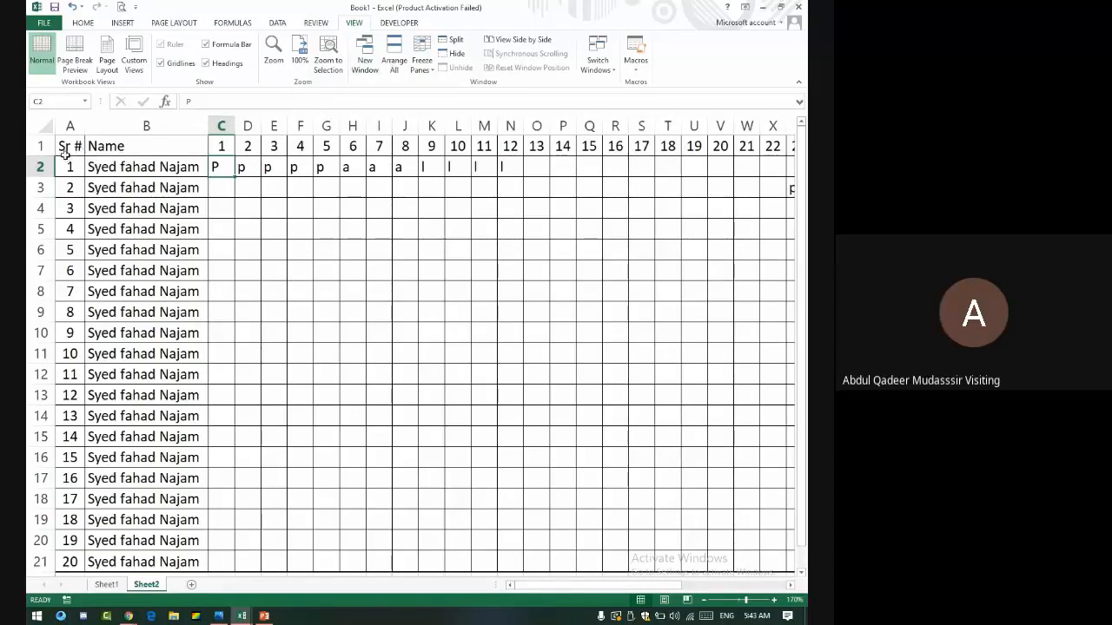
pyautogui.click(425, 65)
pyautogui.click(467, 86)
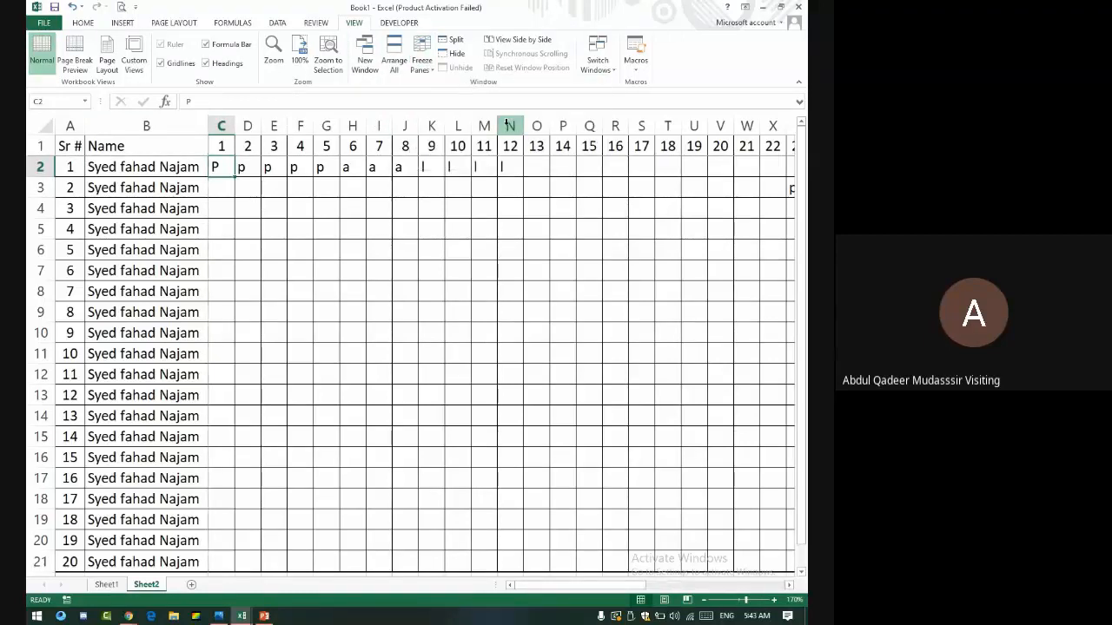
# - Move around the grid to confirm headers and names stay fixed, ending back at C2
pyautogui.press('Down')
pyautogui.press('Down')
pyautogui.press('Down')
pyautogui.press('Down')
pyautogui.press('Down')
pyautogui.press('Down')
pyautogui.press('Down')
pyautogui.press('Down')
pyautogui.press('Down')
pyautogui.press('Down')
pyautogui.press('Down')
pyautogui.press('Down')
pyautogui.press('Down')
pyautogui.press('Down')
pyautogui.press('Down')
pyautogui.press('Down')
pyautogui.press('Down')
pyautogui.press('Down')
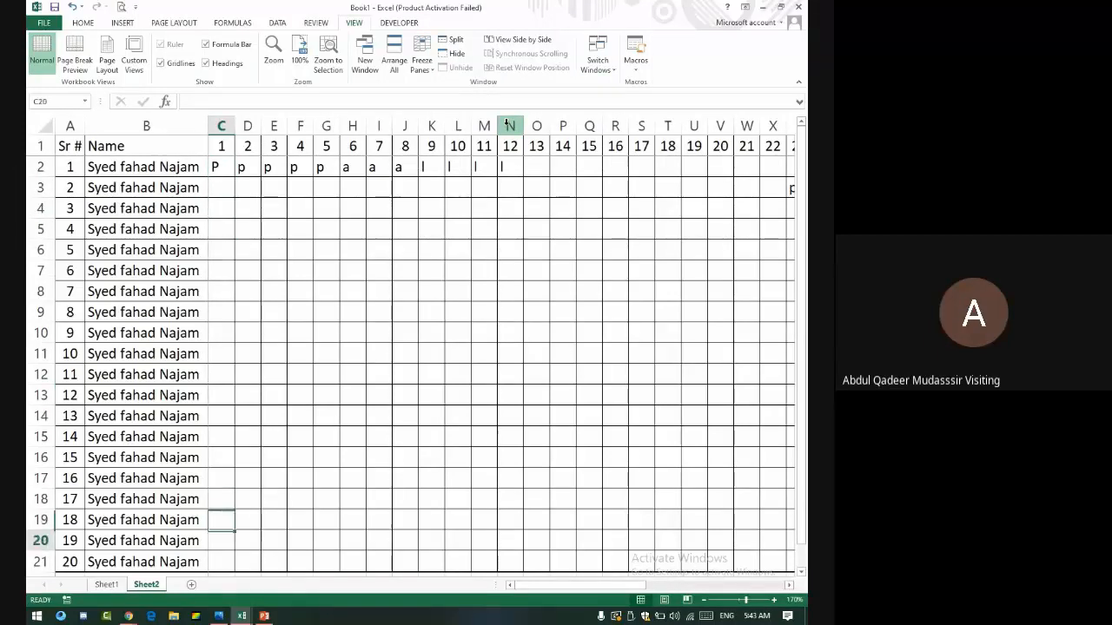
pyautogui.press('Down')
pyautogui.press('Down')
pyautogui.press('Down')
pyautogui.press('Down')
pyautogui.press('Down')
pyautogui.press('Down')
pyautogui.press('Down')
pyautogui.press('Down')
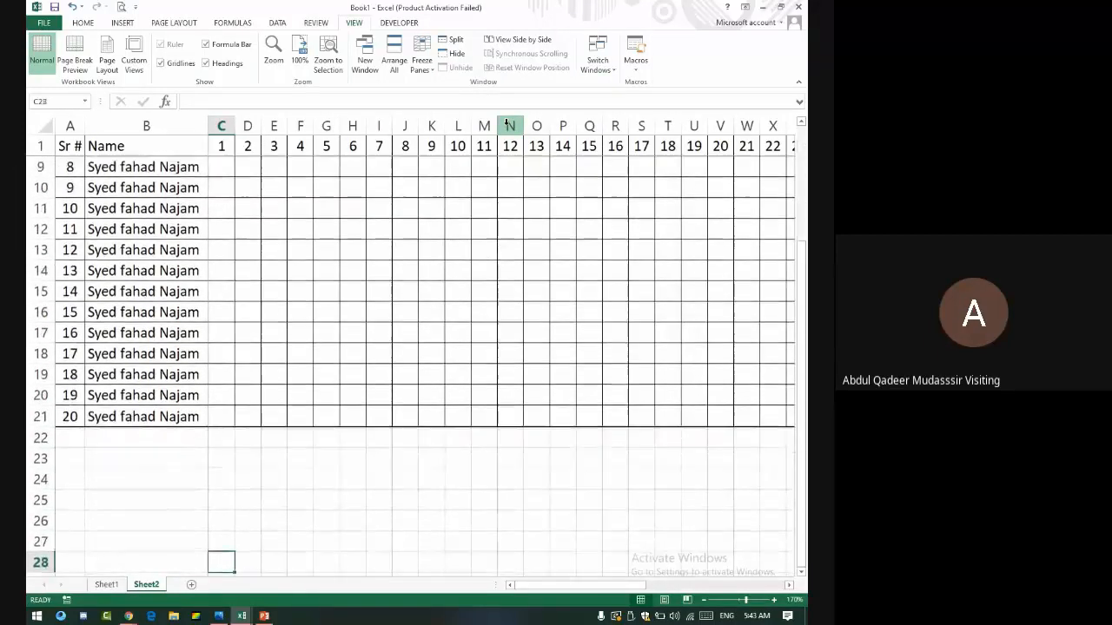
pyautogui.press('Right')
pyautogui.press('Right')
pyautogui.press('Right')
pyautogui.press('Right')
pyautogui.press('Right')
pyautogui.press('Right')
pyautogui.press('Right')
pyautogui.press('Right')
pyautogui.press('Up')
pyautogui.press('Up')
pyautogui.press('Up')
pyautogui.press('Up')
pyautogui.press('Up')
pyautogui.press('Up')
pyautogui.press('Up')
pyautogui.press('Up')
pyautogui.press('Up')
pyautogui.press('Up')
pyautogui.press('Up')
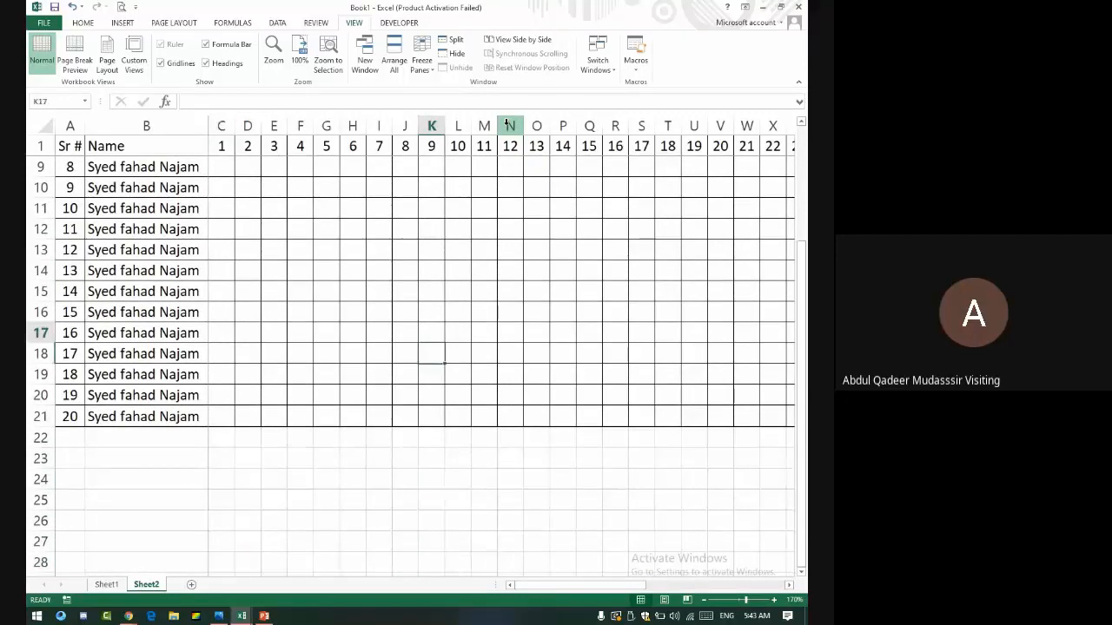
pyautogui.press('Right')
pyautogui.press('Right')
pyautogui.press('Right')
pyautogui.press('Right')
pyautogui.press('Right')
pyautogui.press('Right')
pyautogui.press('Right')
pyautogui.press('Right')
pyautogui.press('Right')
pyautogui.press('Right')
pyautogui.press('Right')
pyautogui.press('Right')
pyautogui.press('Right')
pyautogui.press('Right')
pyautogui.press('Right')
pyautogui.press('Right')
pyautogui.press('Right')
pyautogui.press('Right')
pyautogui.press('Right')
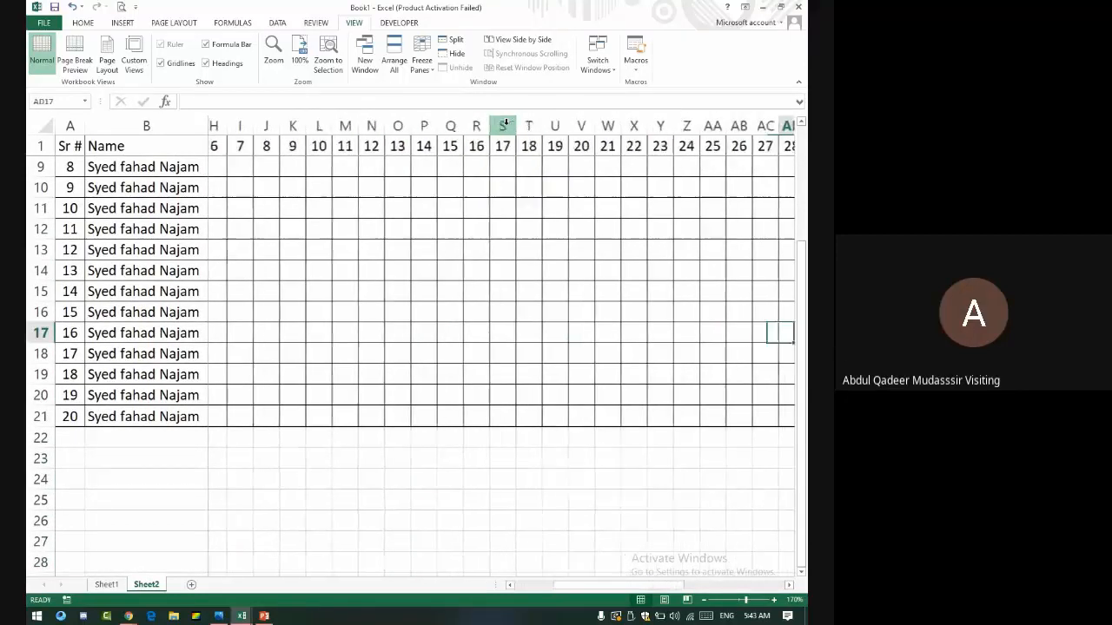
pyautogui.press('Right')
pyautogui.press('Right')
pyautogui.press('Right')
pyautogui.press('Right')
pyautogui.press('Right')
pyautogui.press('Right')
pyautogui.press('Right')
pyautogui.press('Right')
pyautogui.press('Right')
pyautogui.press('Right')
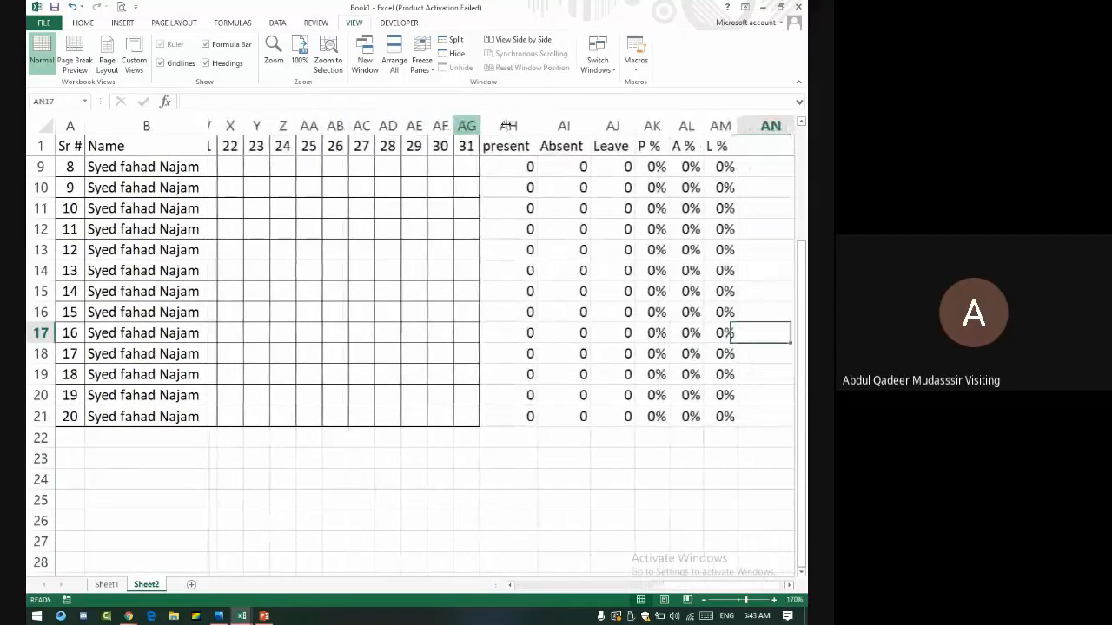
pyautogui.press('Left')
pyautogui.press('Left')
pyautogui.press('Left')
pyautogui.press('Left')
pyautogui.press('Right')
pyautogui.press('Right')
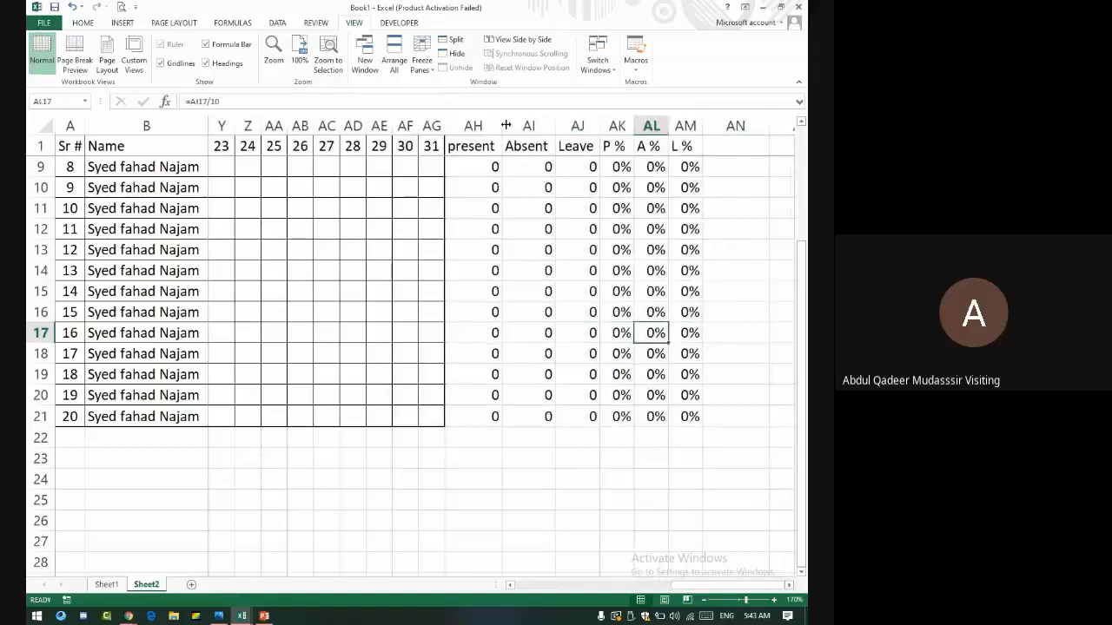
pyautogui.press('Right')
pyautogui.press('Right')
pyautogui.press('Right')
pyautogui.press('Right')
pyautogui.press('Right')
pyautogui.press('Left')
pyautogui.press('Left')
pyautogui.press('Left')
pyautogui.press('Left')
pyautogui.press('Left')
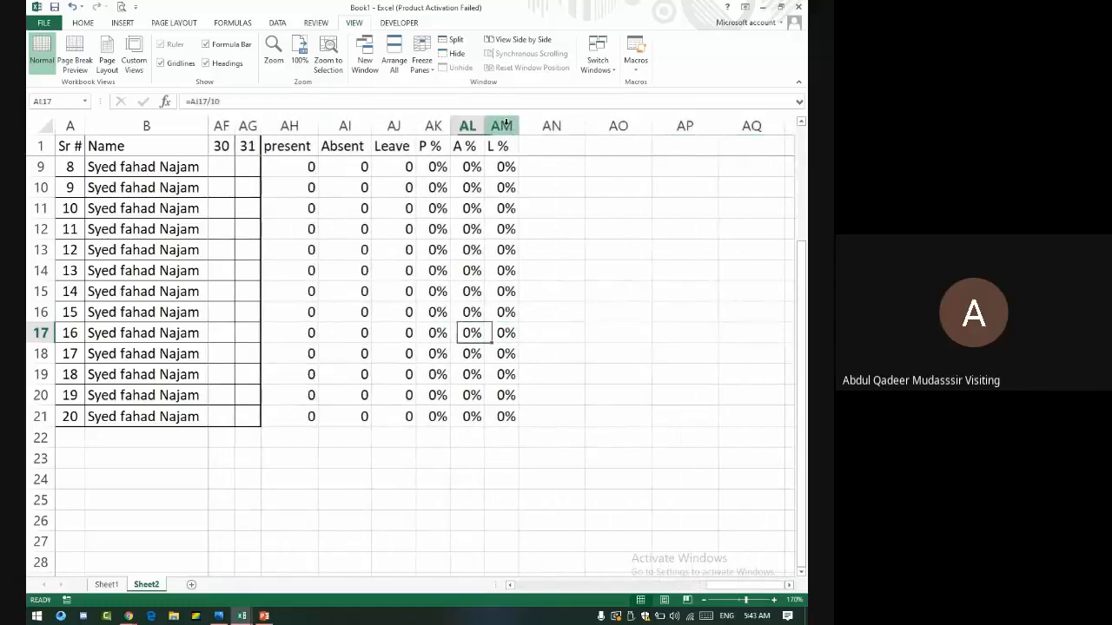
pyautogui.press('Left')
pyautogui.press('Left')
pyautogui.press('Left')
pyautogui.press('Left')
pyautogui.press('Left')
pyautogui.press('Left')
pyautogui.press('Left')
pyautogui.press('Left')
pyautogui.press('Left')
pyautogui.press('Left')
pyautogui.press('Left')
pyautogui.press('Left')
pyautogui.press('Left')
pyautogui.press('Left')
pyautogui.press('Left')
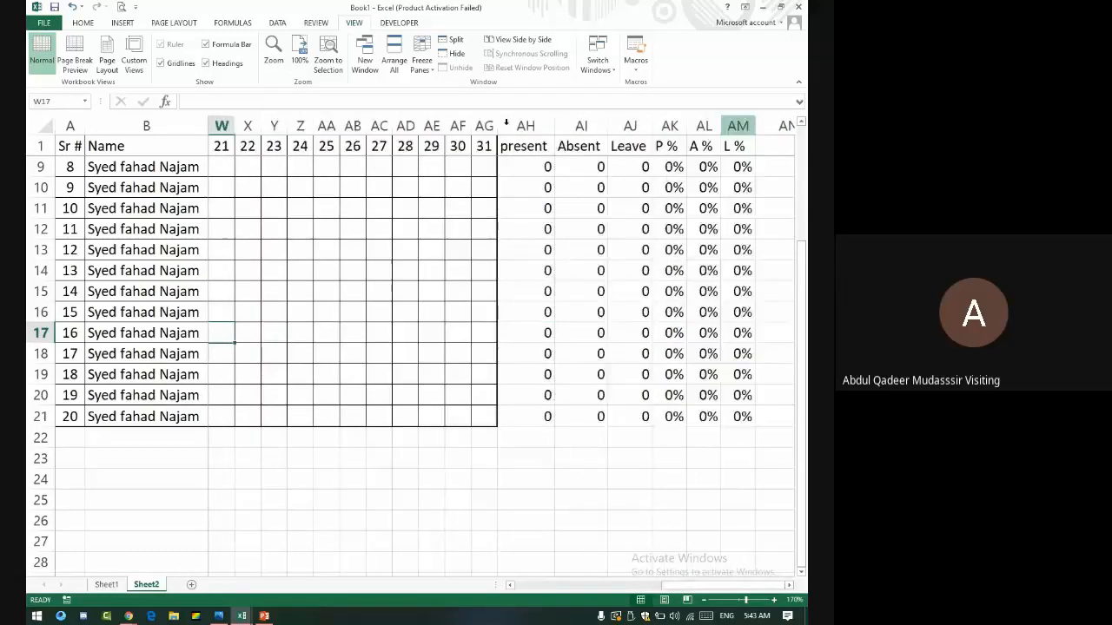
pyautogui.press('Left')
pyautogui.press('Left')
pyautogui.press('Left')
pyautogui.press('Left')
pyautogui.press('Left')
pyautogui.press('Left')
pyautogui.press('Left')
pyautogui.press('Left')
pyautogui.press('Left')
pyautogui.press('Left')
pyautogui.press('Left')
pyautogui.press('Left')
pyautogui.press('Left')
pyautogui.press('Left')
pyautogui.press('Left')
pyautogui.press('Left')
pyautogui.press('Left')
pyautogui.press('Left')
pyautogui.press('Left')
pyautogui.press('Left')
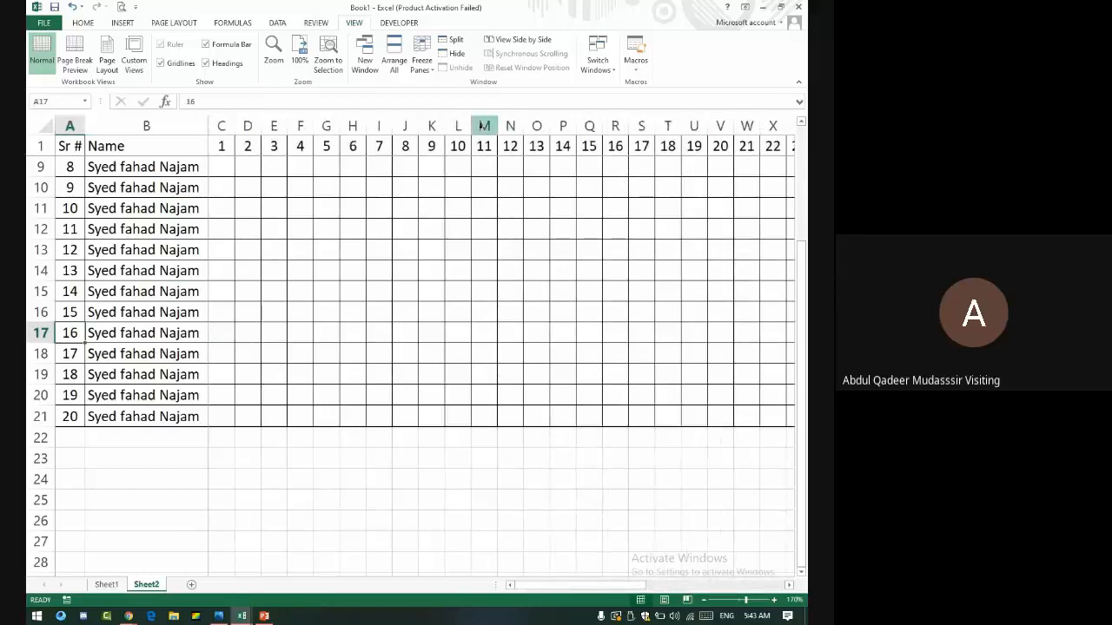
pyautogui.scroll(3, 432, 194)
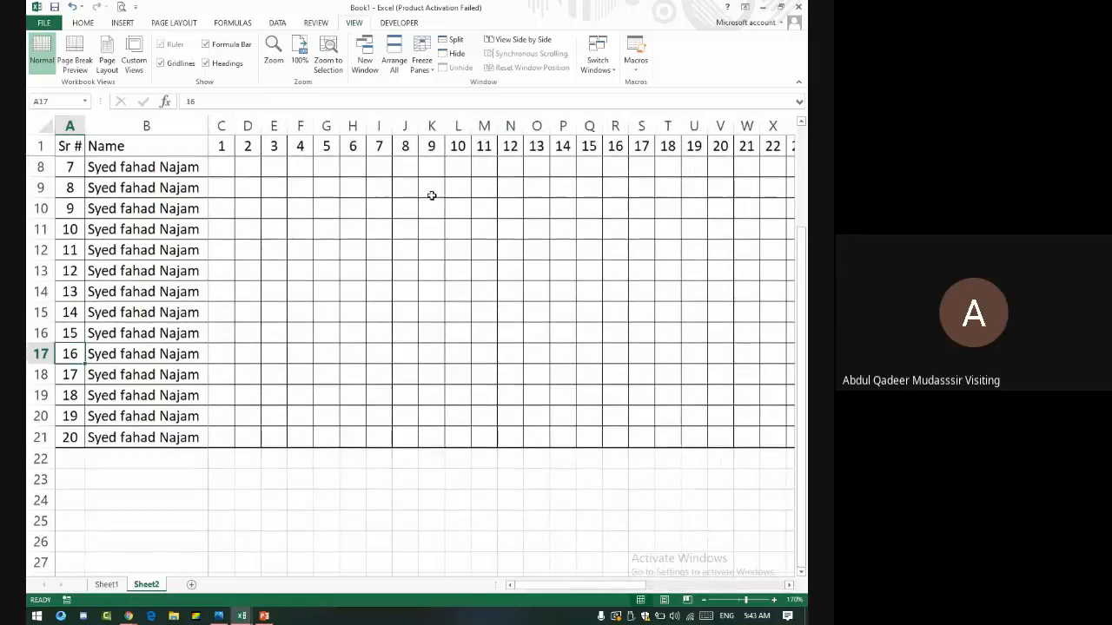
pyautogui.click(216, 166)
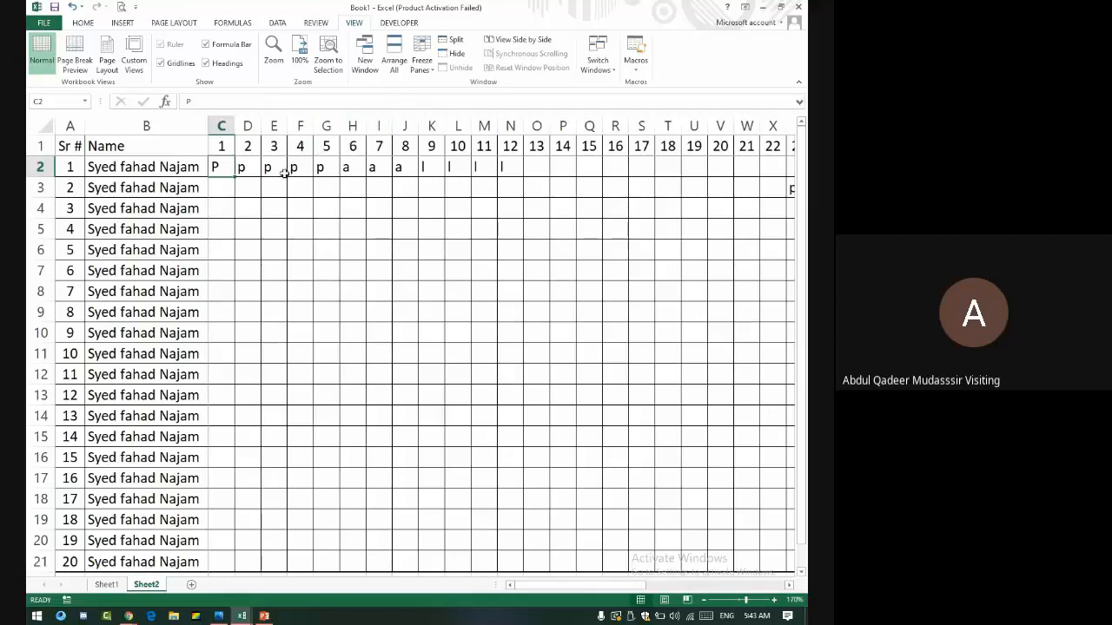
# - Reapply Freeze Panes at C2 and test it by moving around row 13
pyautogui.click(414, 68)
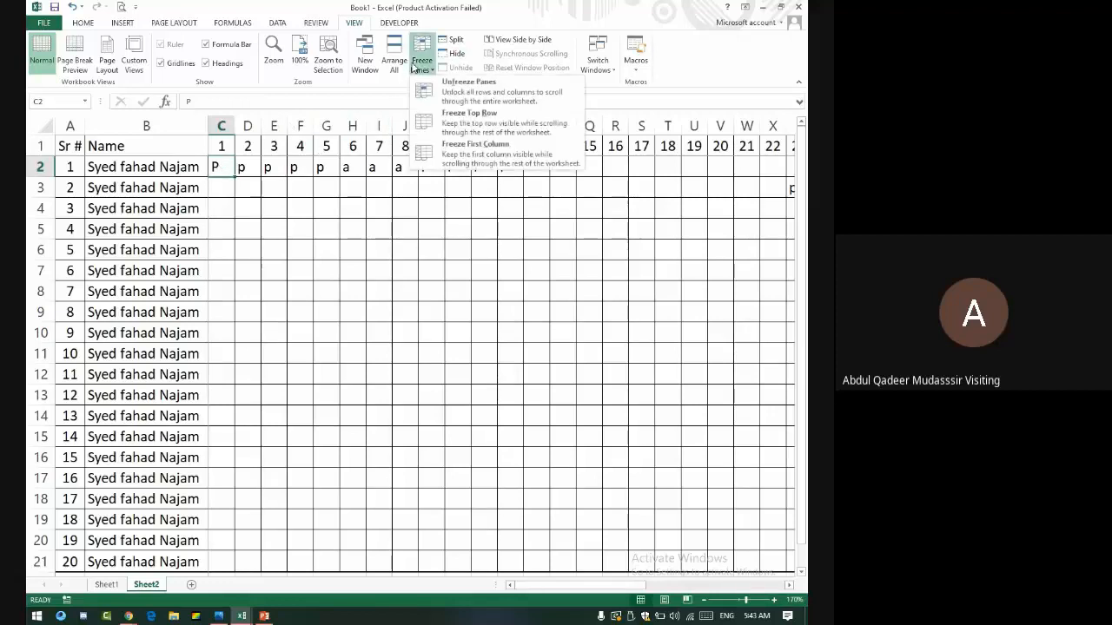
pyautogui.click(425, 92)
pyautogui.click(345, 275)
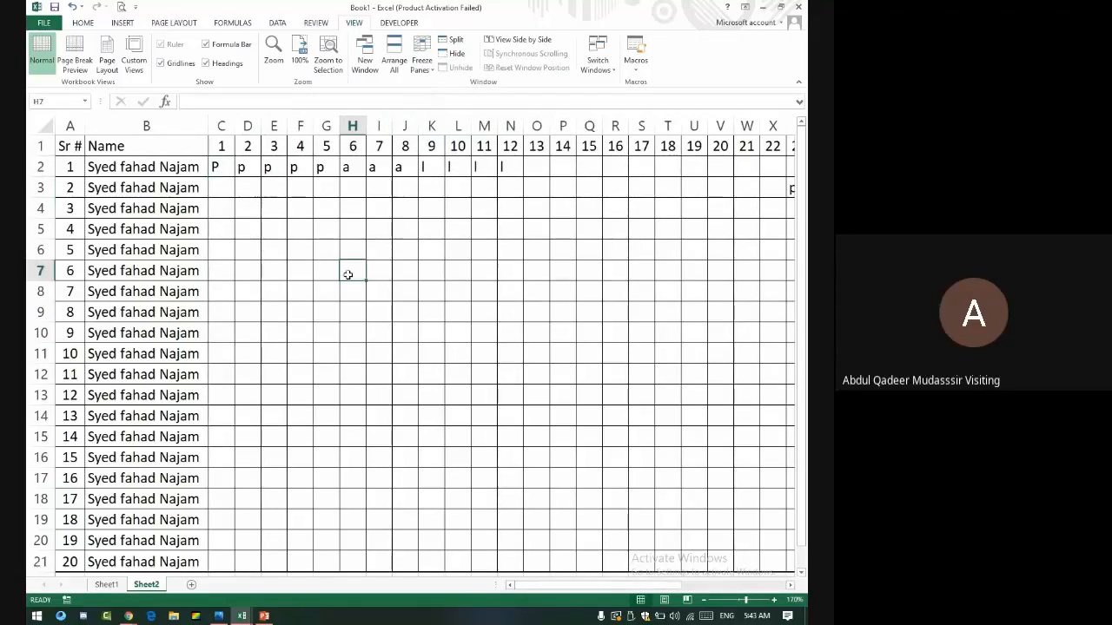
pyautogui.press('Left')
pyautogui.press('Down')
pyautogui.press('Down')
pyautogui.press('Down')
pyautogui.press('Down')
pyautogui.press('Down')
pyautogui.press('Down')
pyautogui.press('Down')
pyautogui.press('Down')
pyautogui.press('Down')
pyautogui.press('Down')
pyautogui.press('Down')
pyautogui.press('Down')
pyautogui.press('Down')
pyautogui.press('Down')
pyautogui.press('Down')
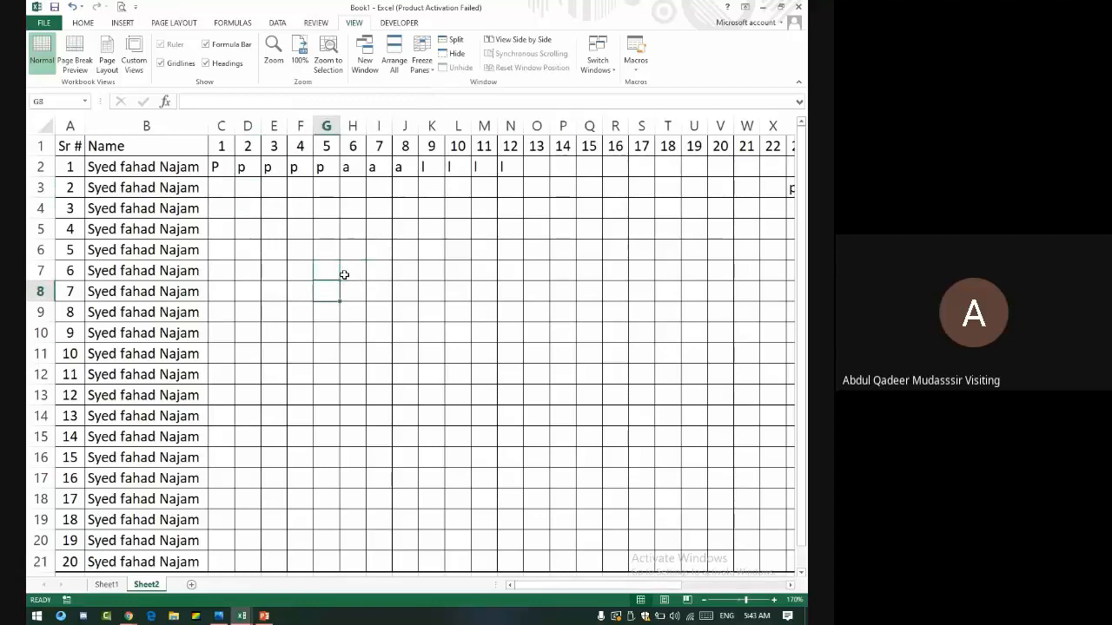
pyautogui.press('Down')
pyautogui.press('Down')
pyautogui.press('Down')
pyautogui.press('Down')
pyautogui.press('Down')
pyautogui.press('Down')
pyautogui.press('Down')
pyautogui.press('Down')
pyautogui.press('Down')
pyautogui.press('Down')
pyautogui.press('Down')
pyautogui.press('Up')
pyautogui.press('Up')
pyautogui.press('Up')
pyautogui.press('Up')
pyautogui.press('Up')
pyautogui.press('Up')
pyautogui.press('Up')
pyautogui.press('Up')
pyautogui.press('Up')
pyautogui.press('Up')
pyautogui.press('Up')
pyautogui.press('Up')
pyautogui.press('Up')
pyautogui.press('Up')
pyautogui.press('Up')
pyautogui.press('Up')
pyautogui.press('Up')
pyautogui.press('Up')
pyautogui.press('Up')
pyautogui.press('Up')
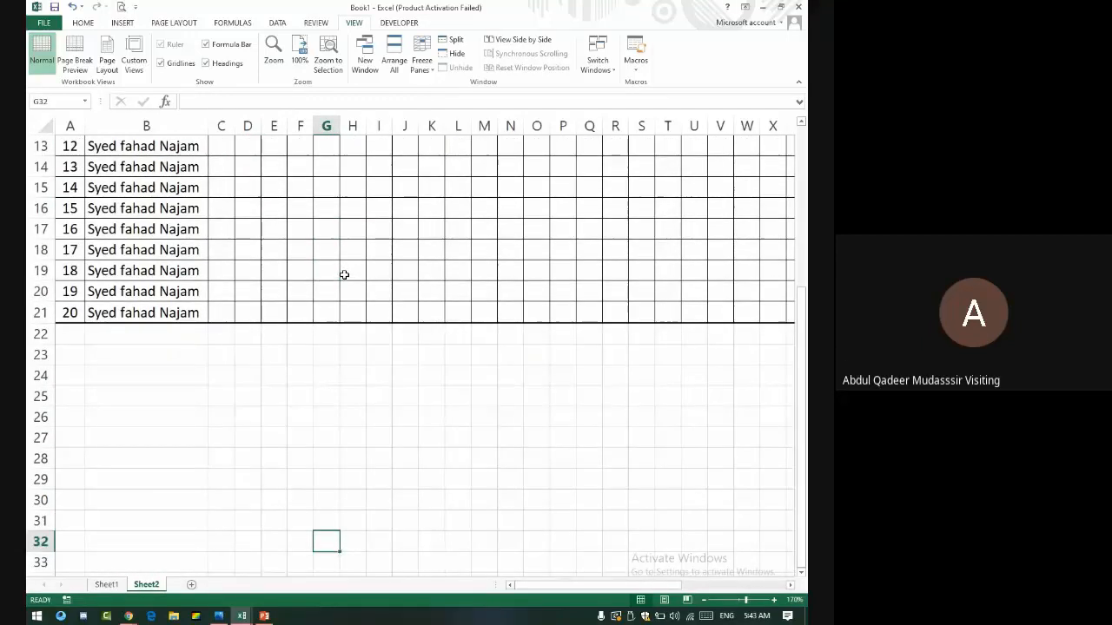
pyautogui.press('Right')
pyautogui.press('Right')
pyautogui.press('Right')
pyautogui.press('Right')
pyautogui.press('Right')
pyautogui.press('Right')
pyautogui.press('Right')
pyautogui.press('Right')
pyautogui.press('Right')
pyautogui.press('Right')
pyautogui.press('Right')
pyautogui.press('Right')
pyautogui.press('Right')
pyautogui.press('Right')
pyautogui.press('Right')
pyautogui.press('Right')
pyautogui.press('Right')
pyautogui.press('Right')
pyautogui.press('Right')
pyautogui.press('Right')
pyautogui.press('Right')
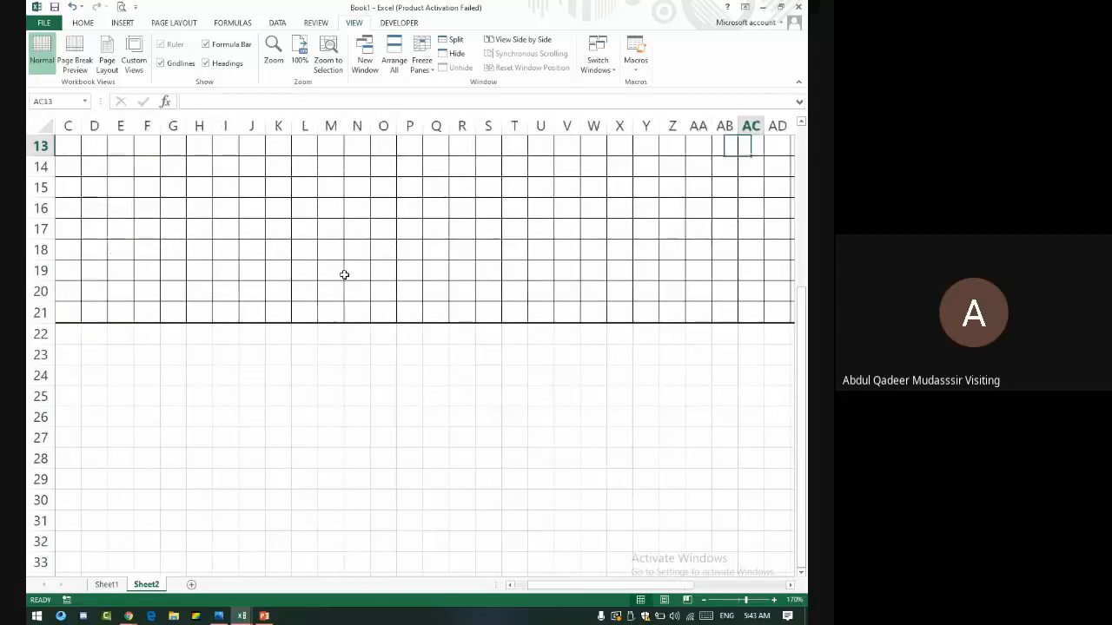
pyautogui.press('Up')
pyautogui.press('Up')
pyautogui.press('Up')
pyautogui.press('Up')
pyautogui.press('Up')
pyautogui.press('Up')
pyautogui.press('Up')
pyautogui.press('Up')
pyautogui.press('Up')
pyautogui.press('Up')
pyautogui.press('Up')
pyautogui.press('Up')
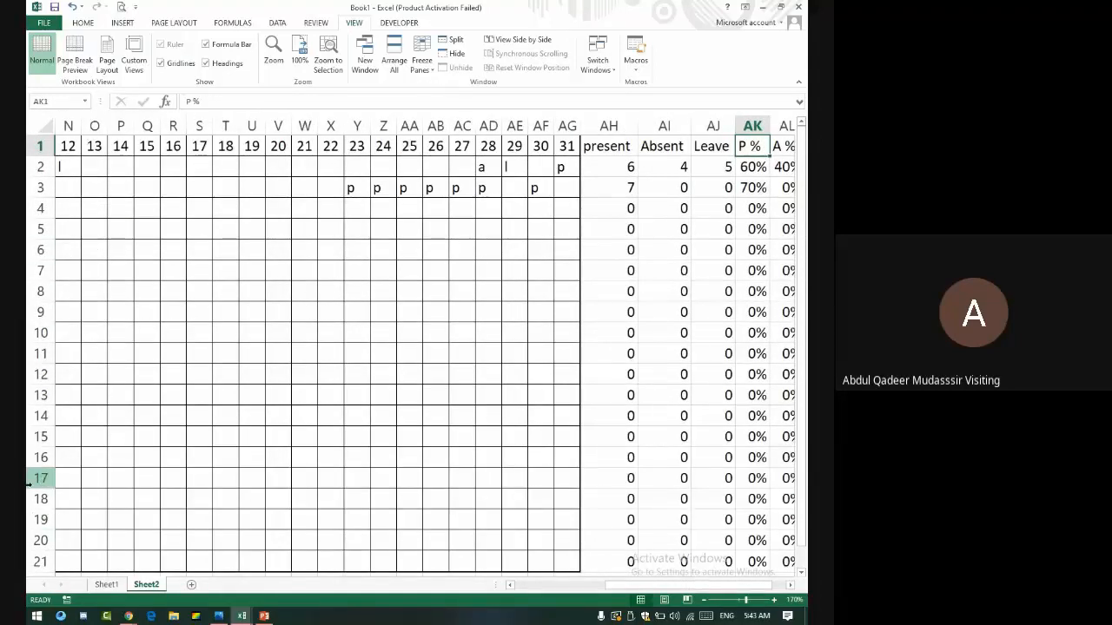
# - Switch to PowerPoint and show the list of open windows with Alt+Tab
pyautogui.hotkey('alt', 'Tab')
pyautogui.hotkey('alt', 'Tab')
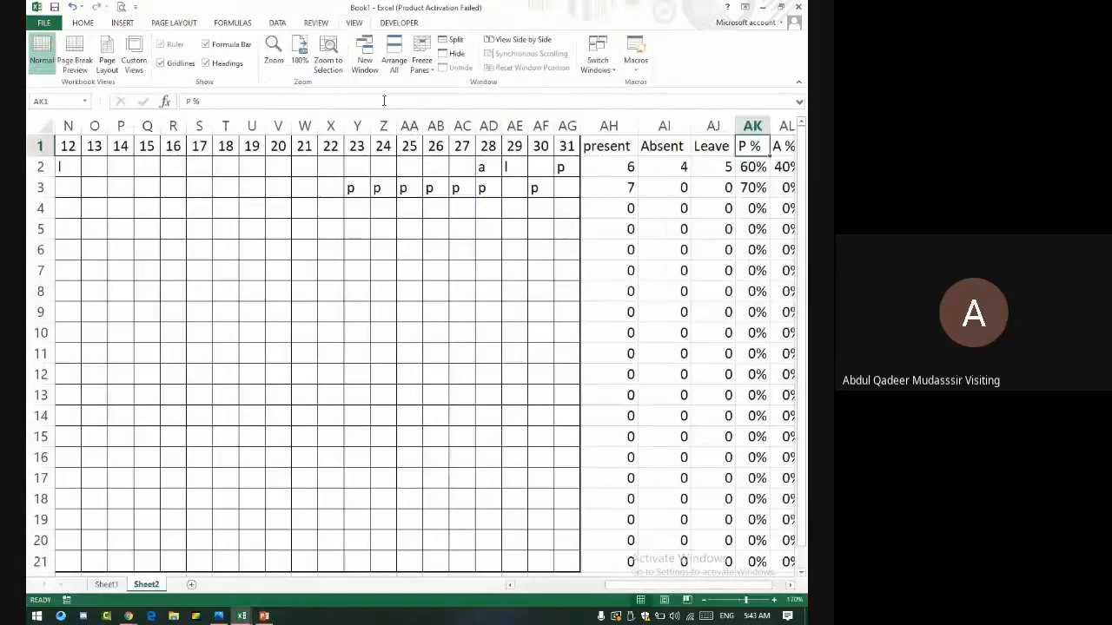
pyautogui.hotkey('alt', 'Tab')
pyautogui.hotkey('alt', 'Tab')
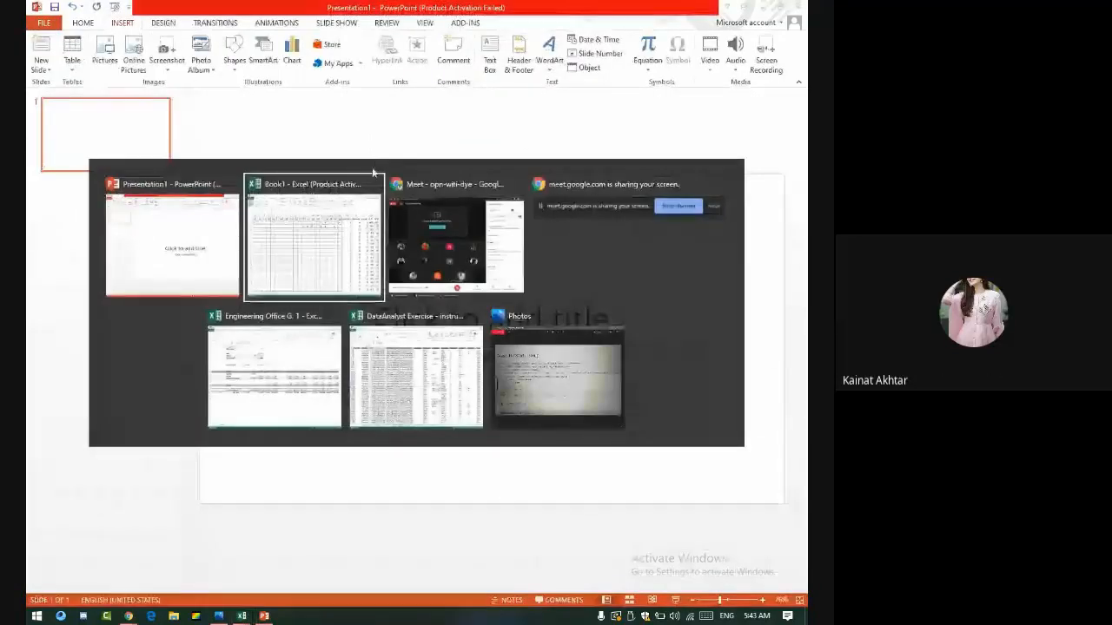
pyautogui.hotkey('alt', 'Tab')
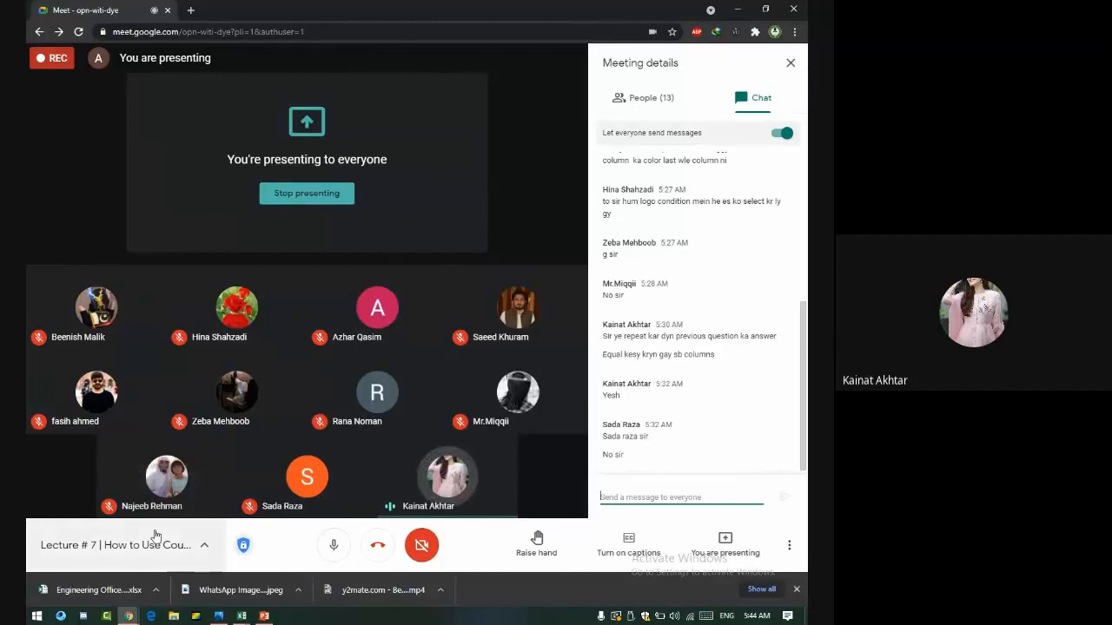
# - Close the PowerPoint presentation and bring the Excel workbook Book1 back to the front
pyautogui.hotkey('alt', 'Tab')
pyautogui.hotkey('alt', 'Tab')
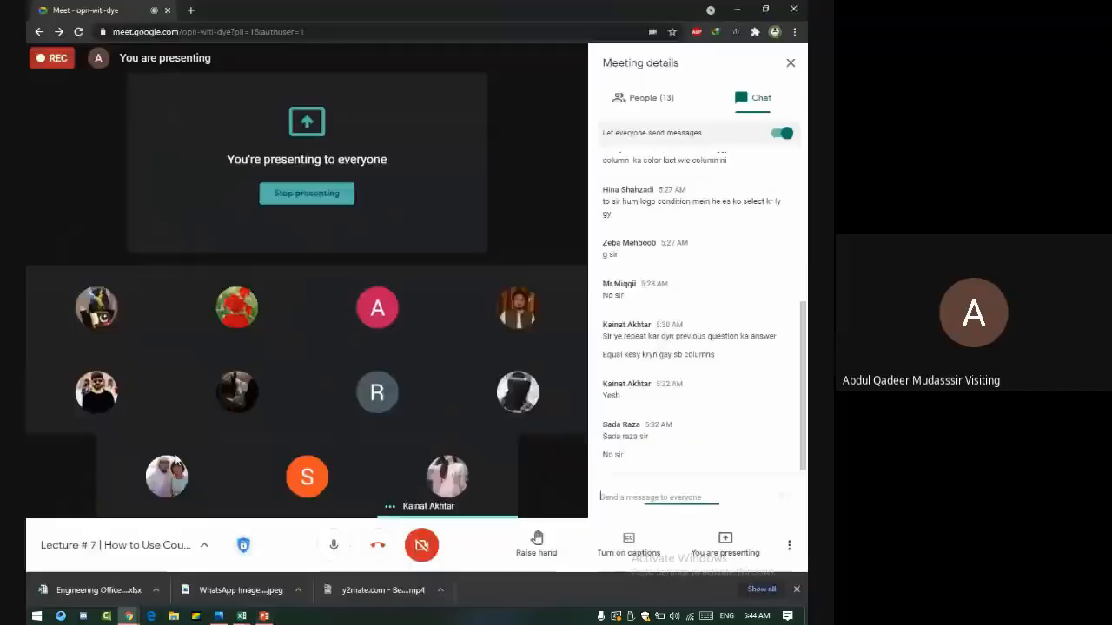
pyautogui.hotkey('alt', 'Tab')
pyautogui.click(799, 7)
pyautogui.hotkey('alt', 'Tab')
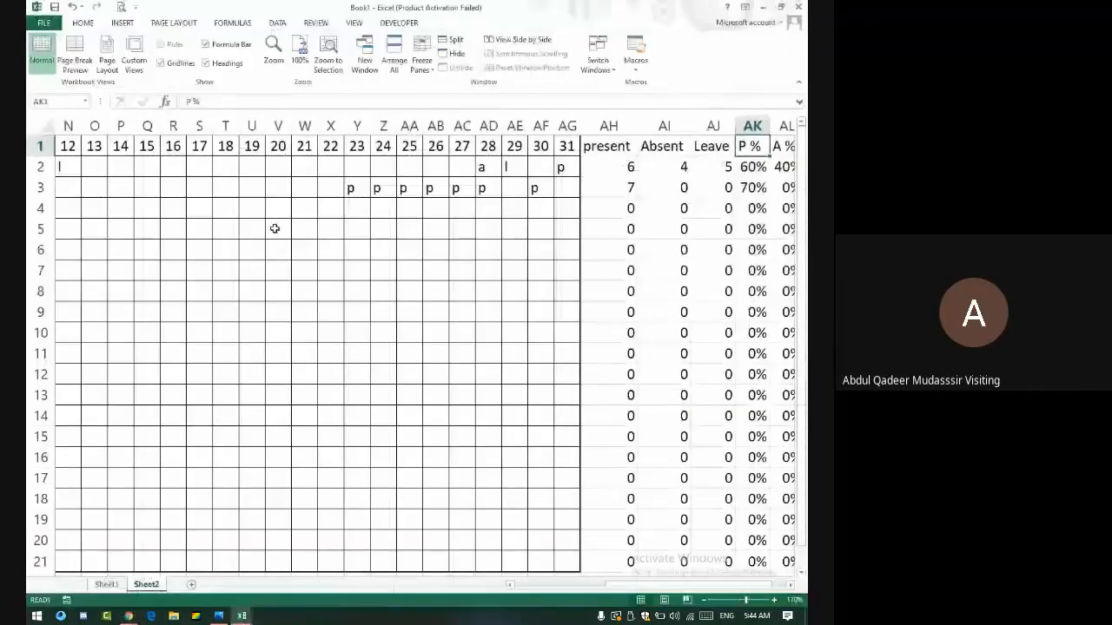
# - Make the p marks in Y3:AG3 bold from the Home tab
pyautogui.click(83, 23)
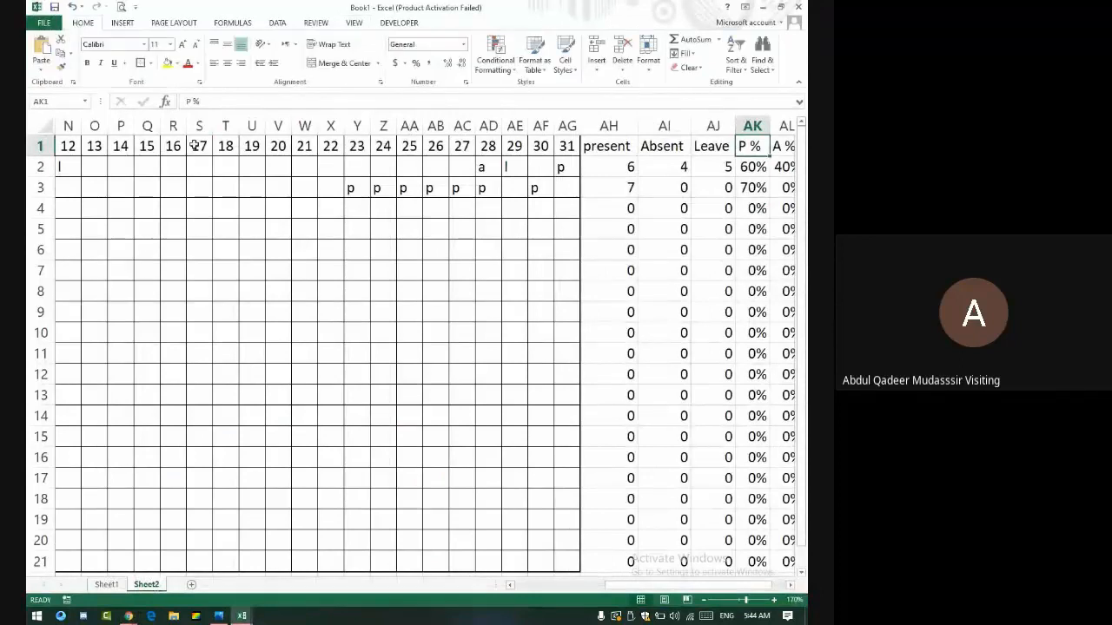
pyautogui.moveTo(350, 187); pyautogui.dragTo(566, 188)
pyautogui.click(87, 62)
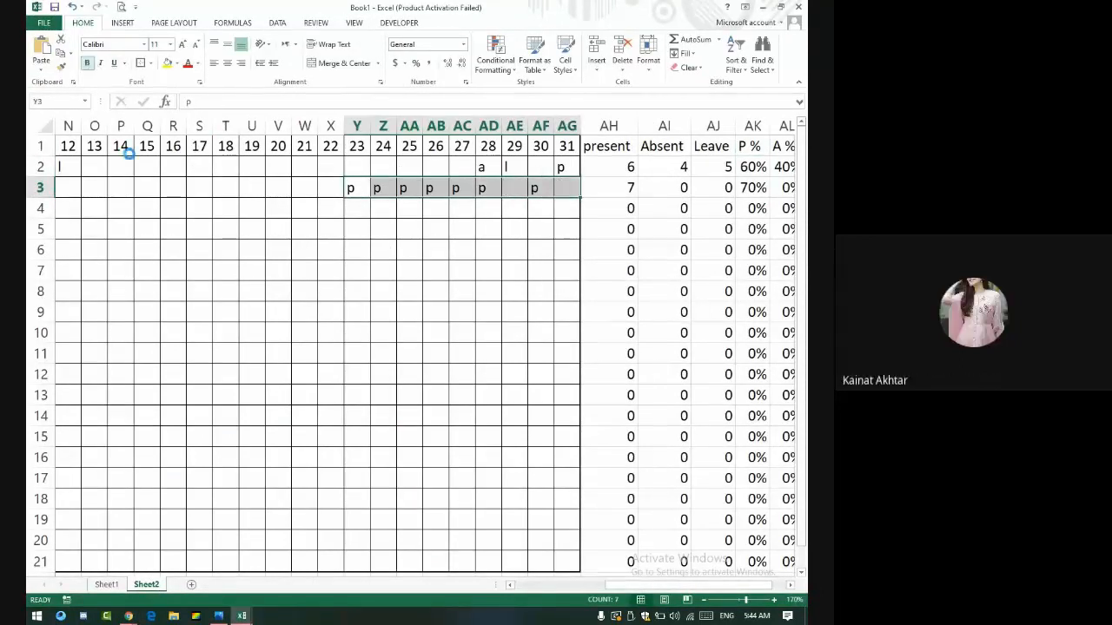
pyautogui.click(283, 309)
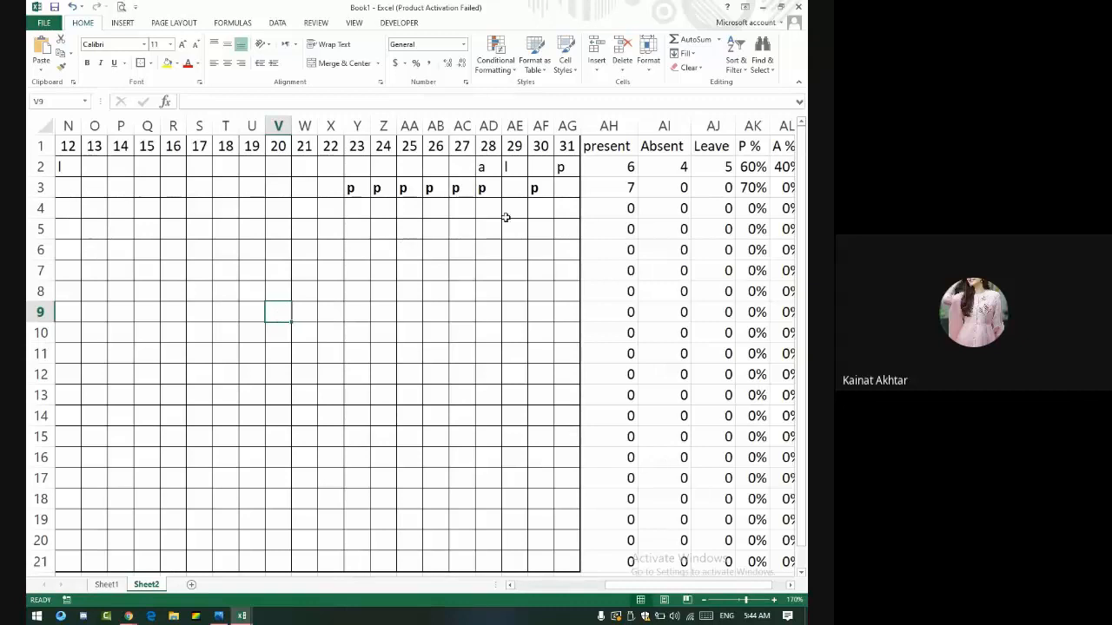
# - Review the COUNTIF present-count formula and the row 1 day numbers, leaving the headers in place
pyautogui.click(627, 166)
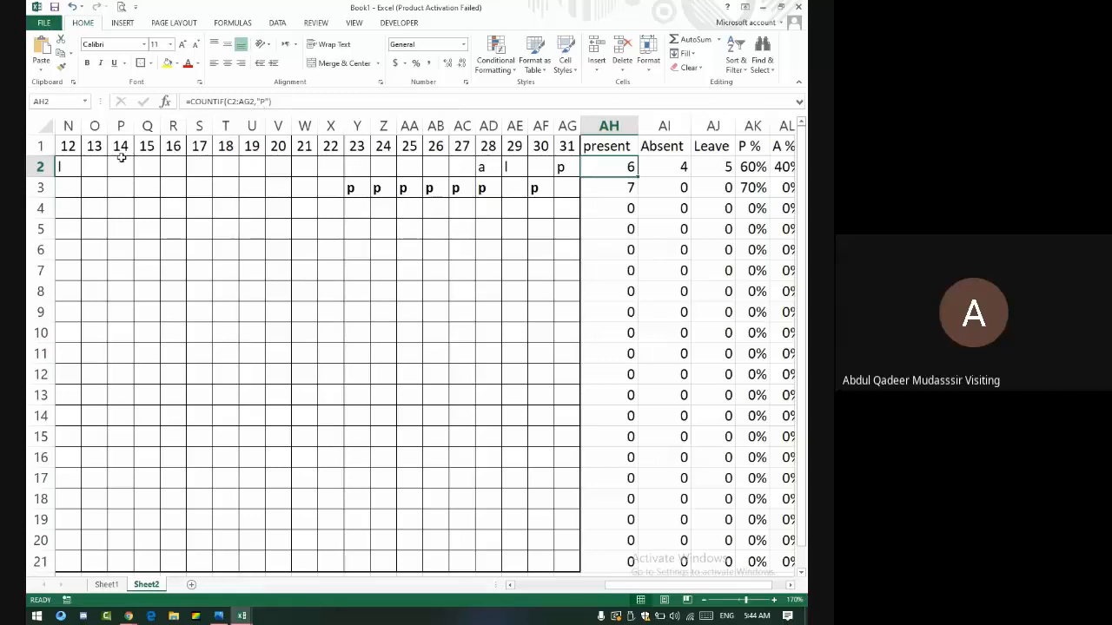
pyautogui.moveTo(120, 187)
pyautogui.mouseDown()
pyautogui.moveTo(316, 330)
pyautogui.moveTo(749, 444)
pyautogui.moveTo(752, 460)
pyautogui.mouseUp()
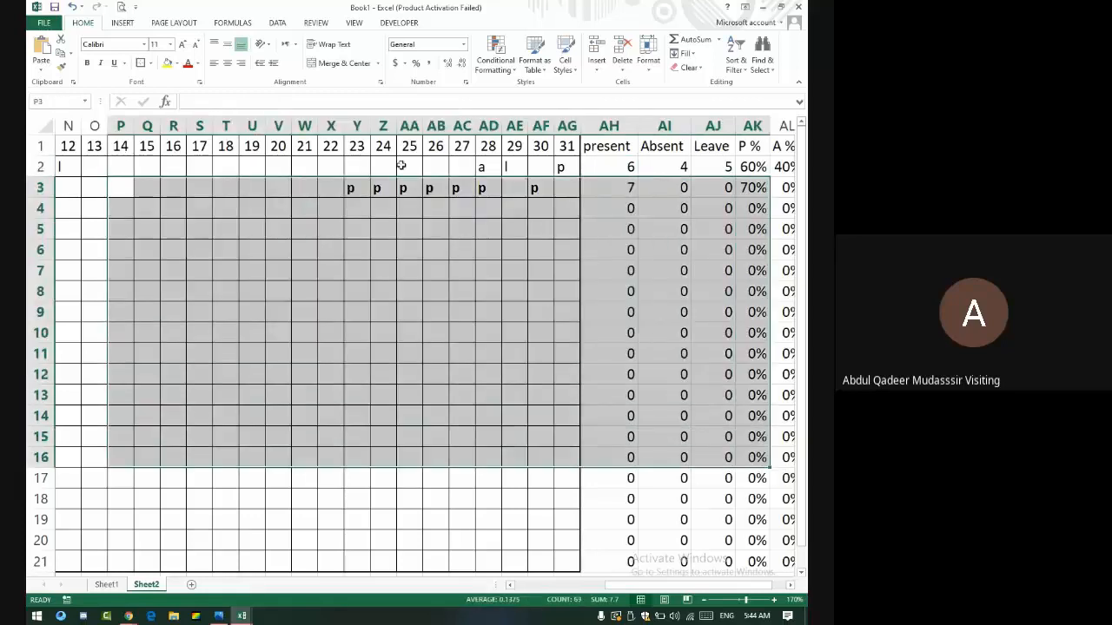
pyautogui.moveTo(202, 146); pyautogui.dragTo(759, 142)
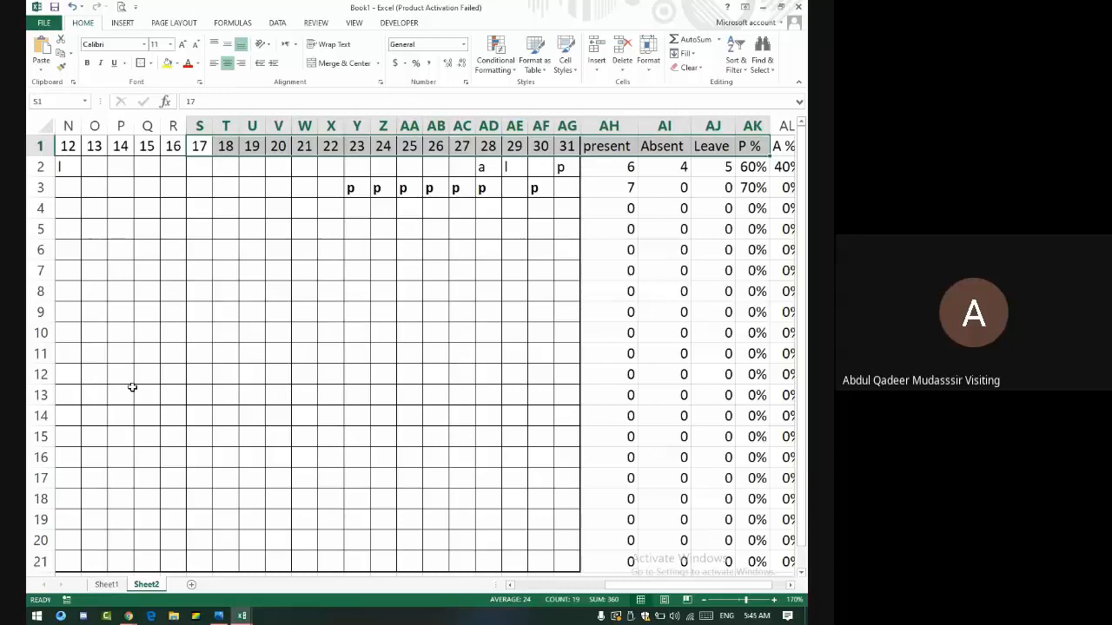
pyautogui.hotkey('alt', 'Tab')
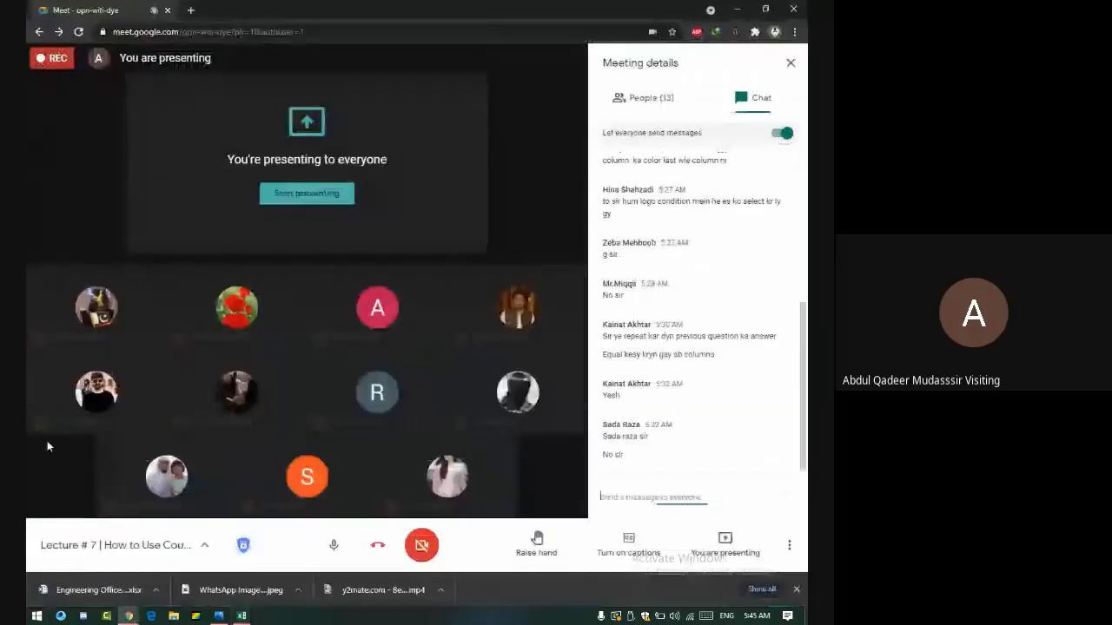
pyautogui.hotkey('alt', 'Tab')
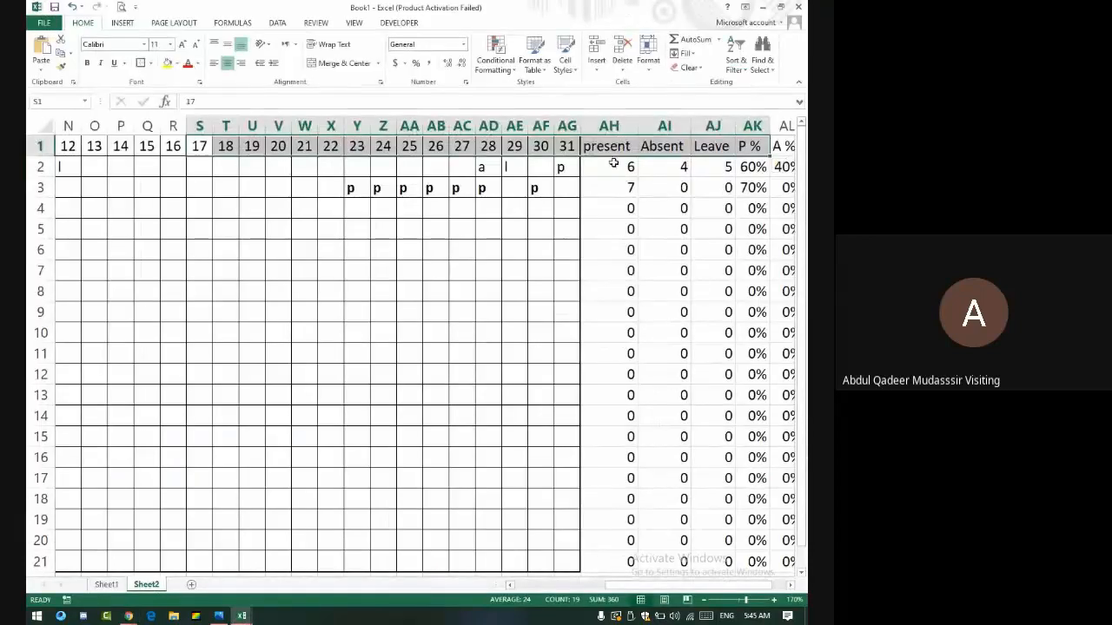
pyautogui.moveTo(613, 163); pyautogui.dragTo(584, 144)
pyautogui.hotkey('ctrl', 'q')
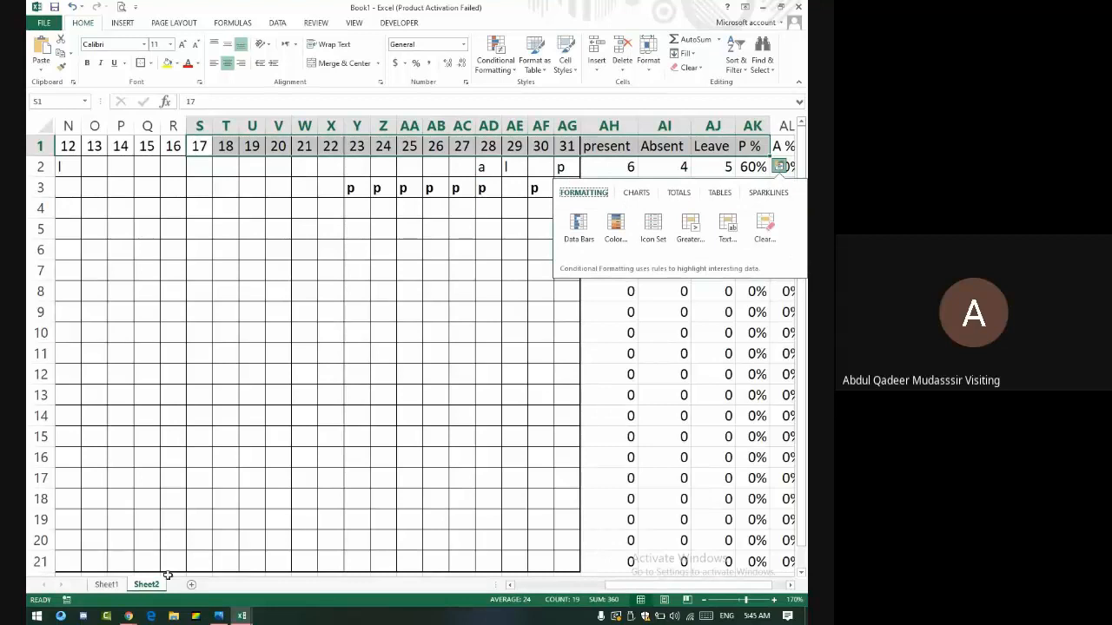
pyautogui.scroll(-9, 148, 496)
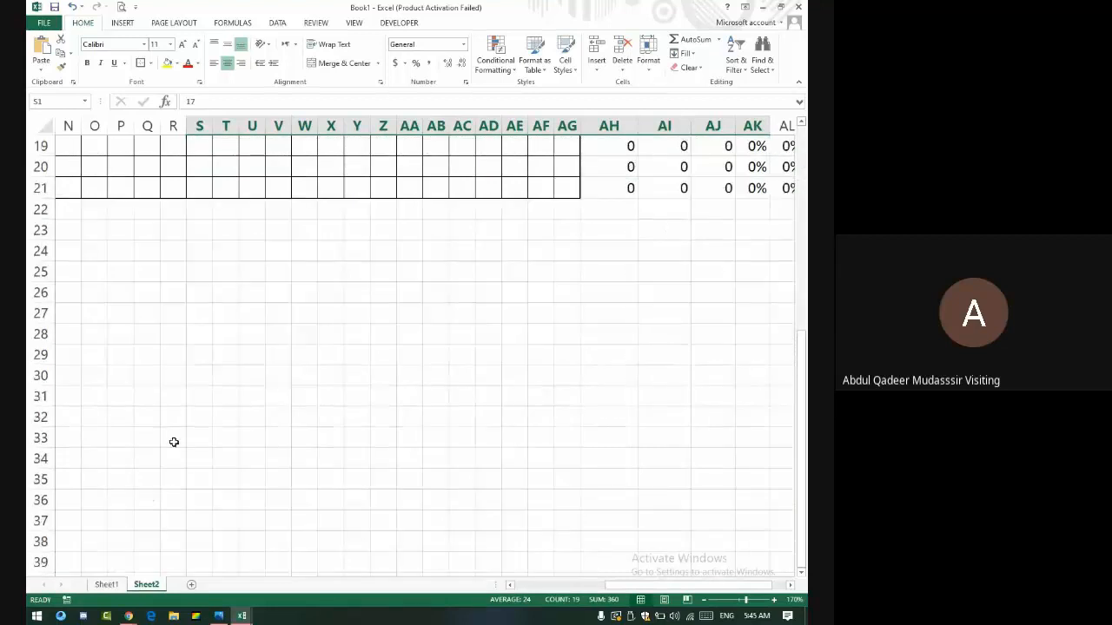
# - Add Sheet3 and enter headers Sr, Company, Unit and Price in D5:G5
pyautogui.click(191, 585)
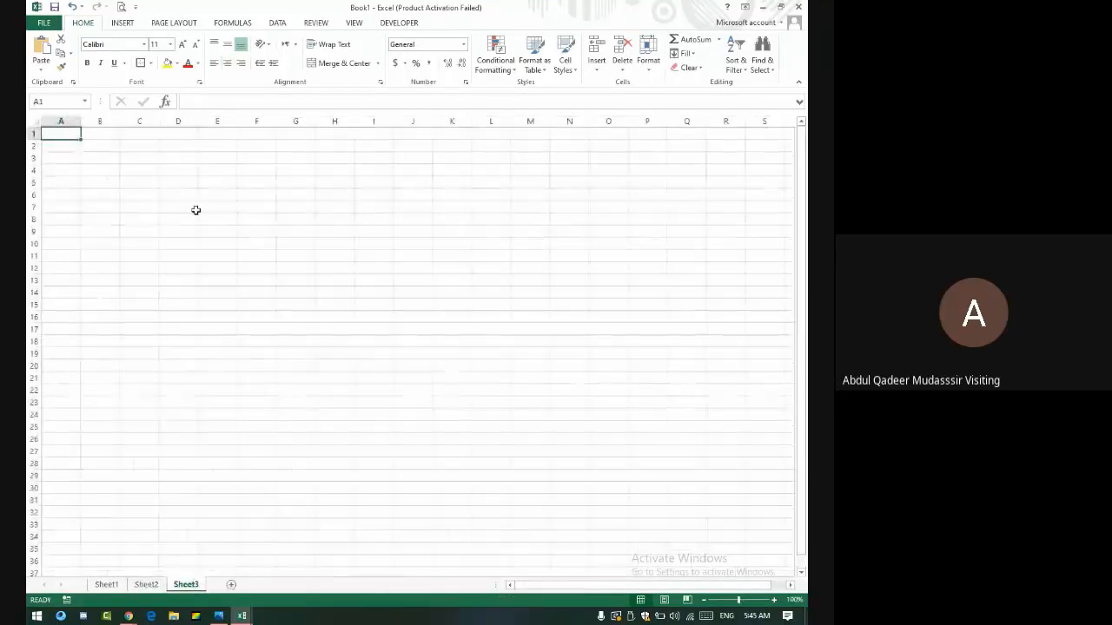
pyautogui.click(165, 178)
pyautogui.write('Sr')
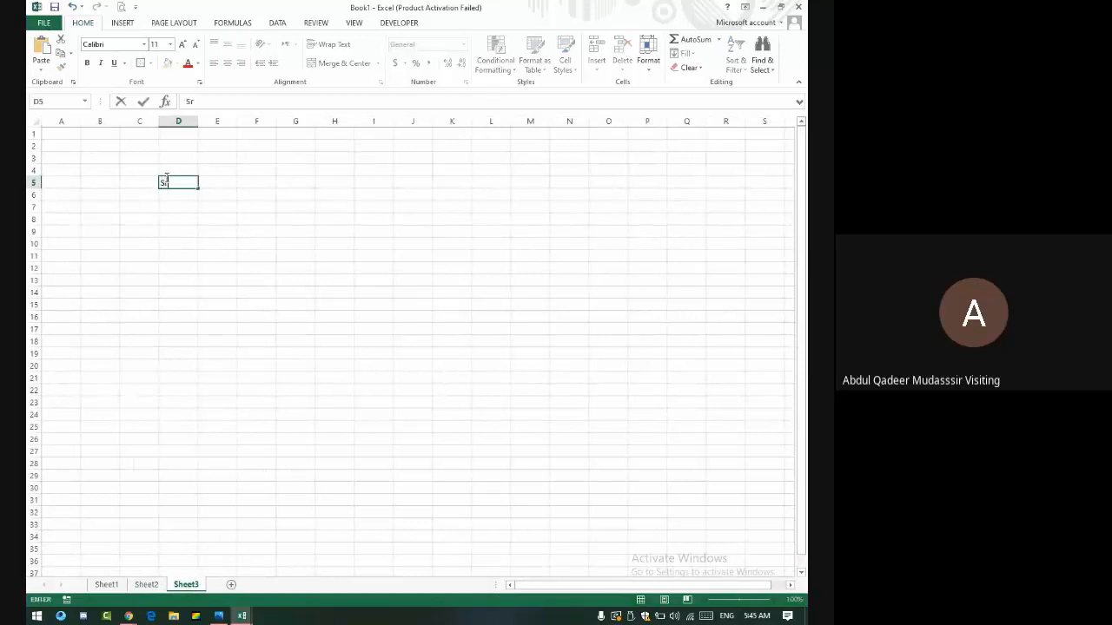
pyautogui.press('Tab')
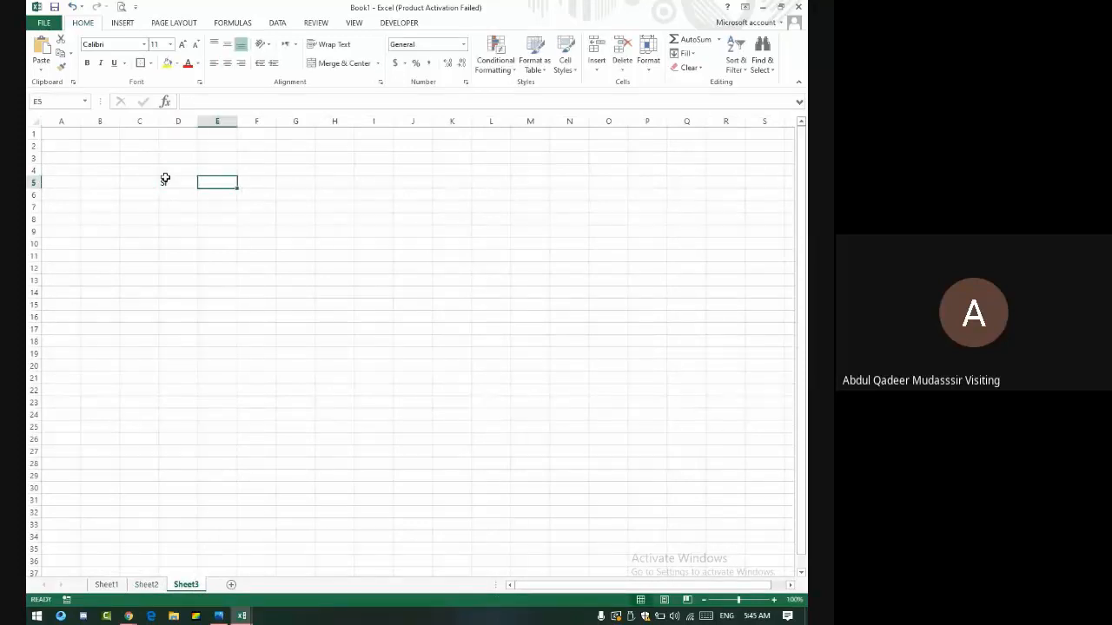
pyautogui.write('Comp')
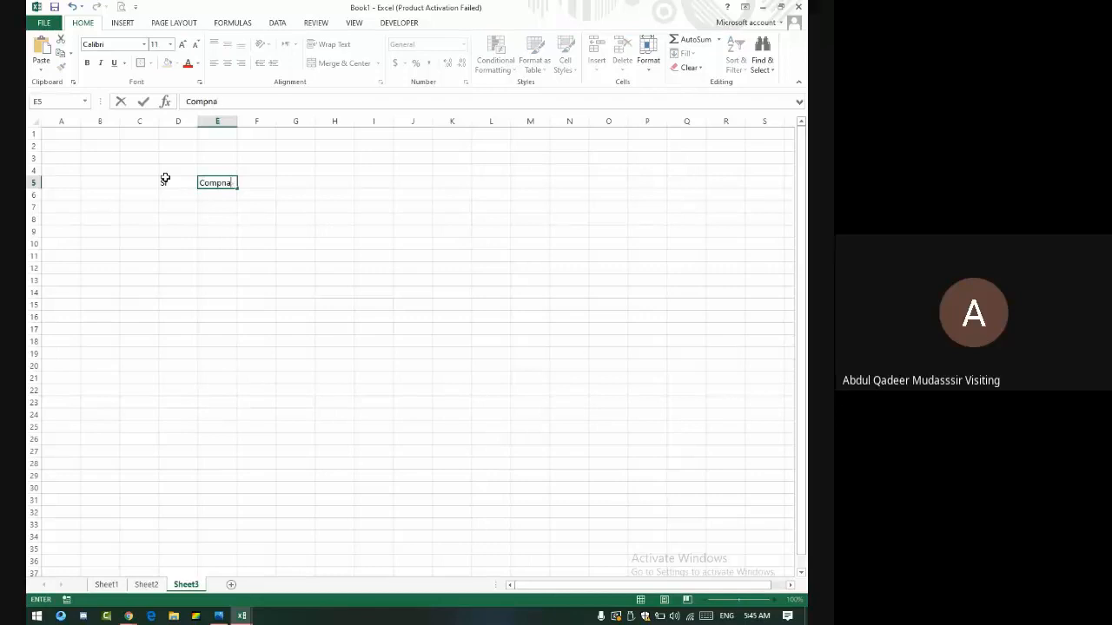
pyautogui.write('any')
pyautogui.press('Tab')
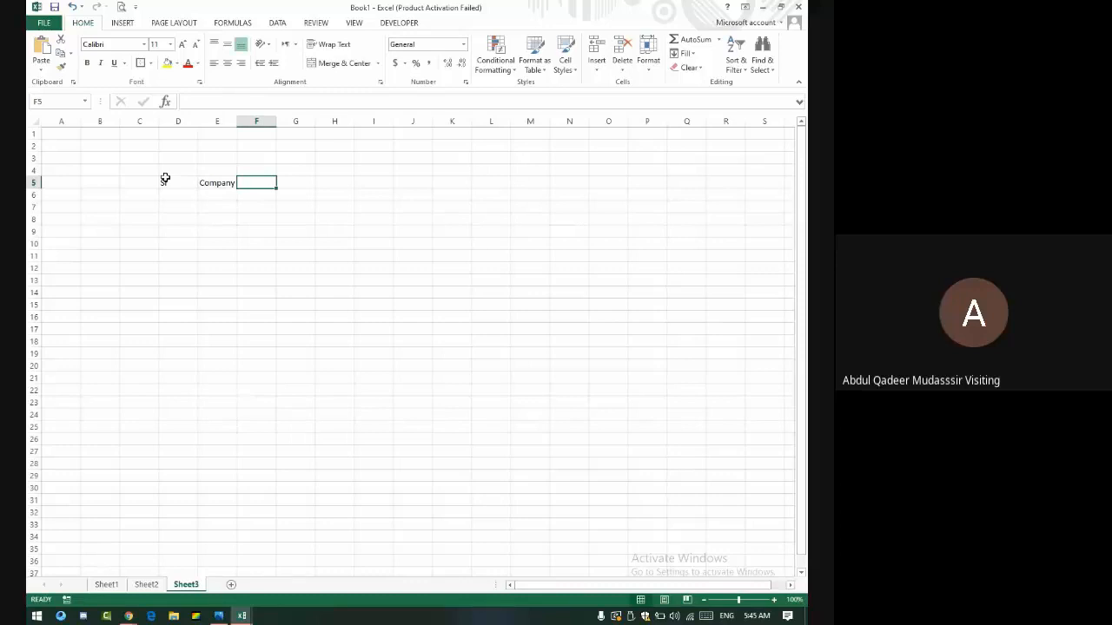
pyautogui.write('P')
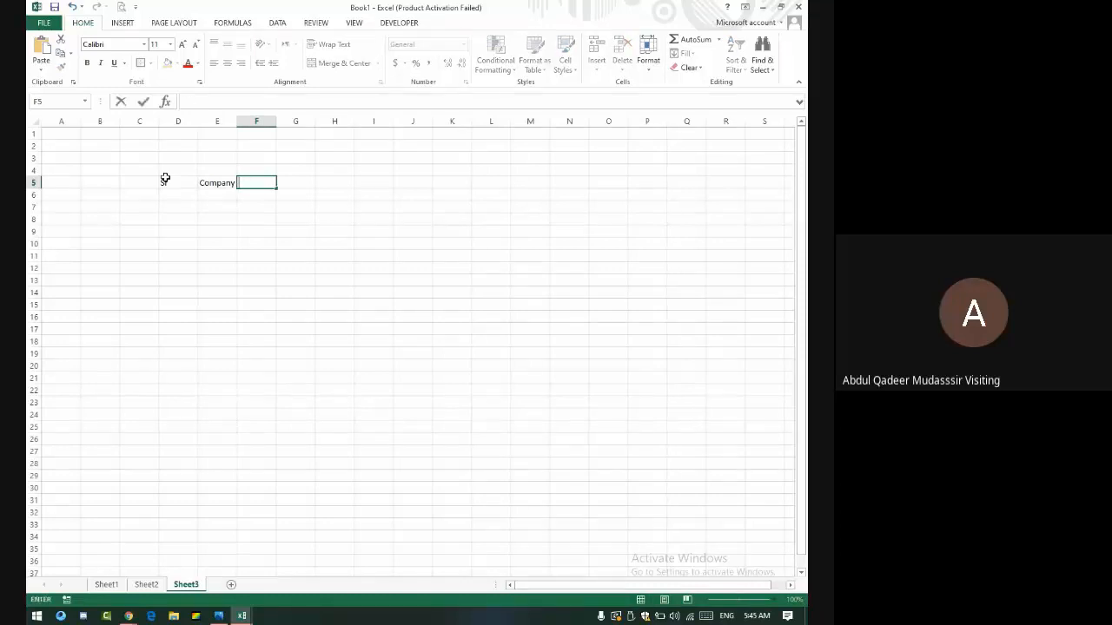
pyautogui.press('Tab')
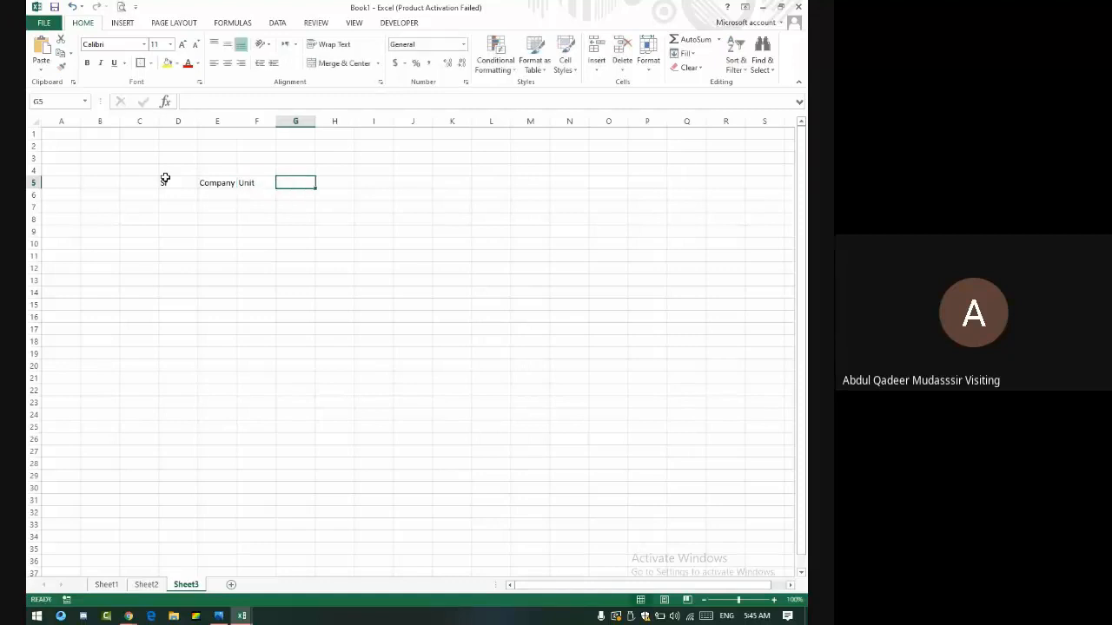
pyautogui.write('Price')
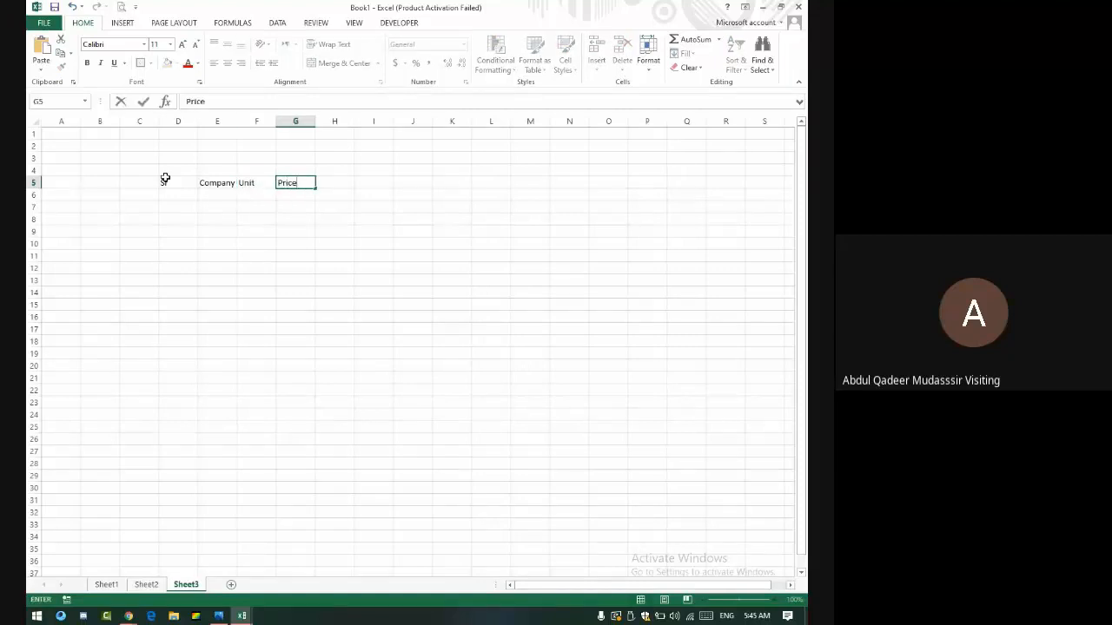
pyautogui.press('Tab')
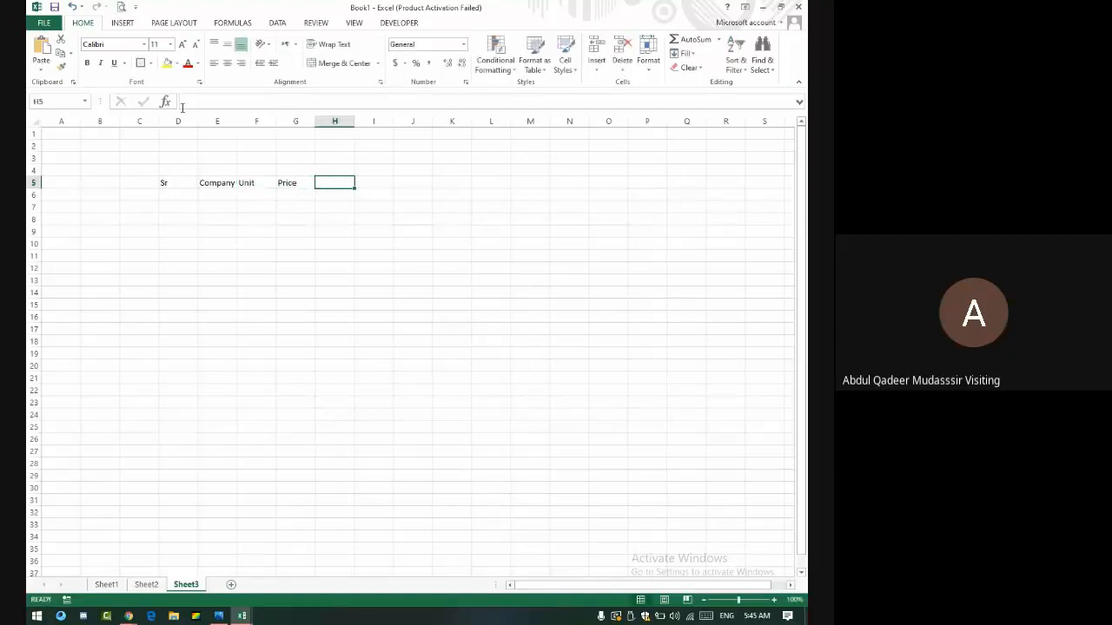
# - Enter serial numbers 1 and 2 in D6 and D7
pyautogui.click(182, 195)
pyautogui.write('1')
pyautogui.press('Return')
pyautogui.write('2')
pyautogui.press('Return')
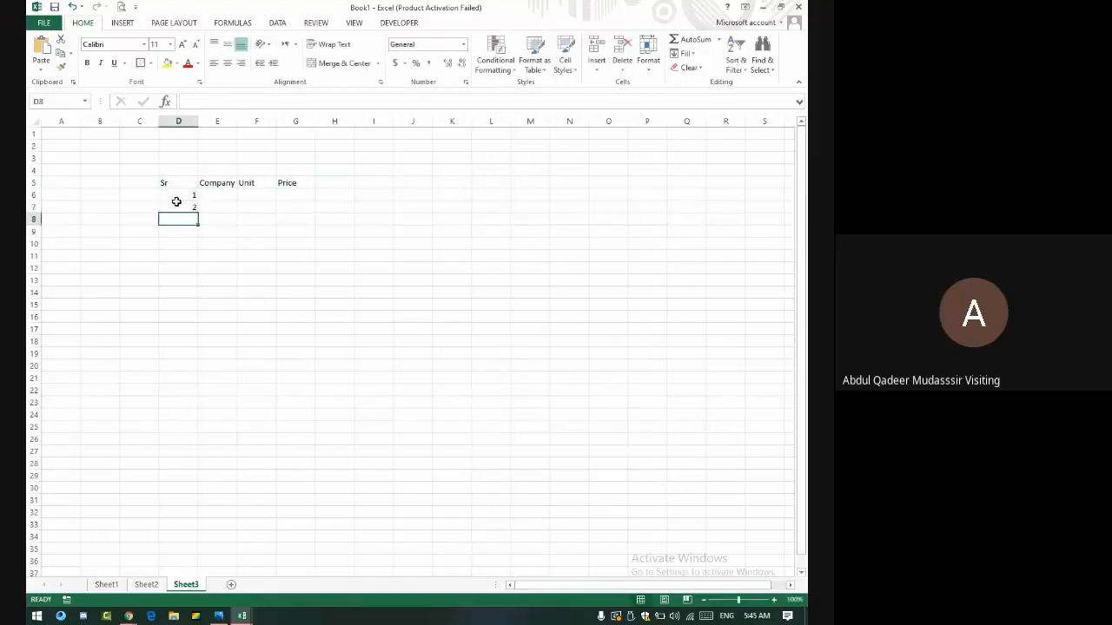
# - Zoom the sheet to 170% and autofit column D to its serial numbers
pyautogui.click(773, 599)
pyautogui.click(773, 599)
pyautogui.click(774, 600)
pyautogui.click(773, 599)
pyautogui.click(773, 599)
pyautogui.click(773, 599)
pyautogui.click(773, 599)
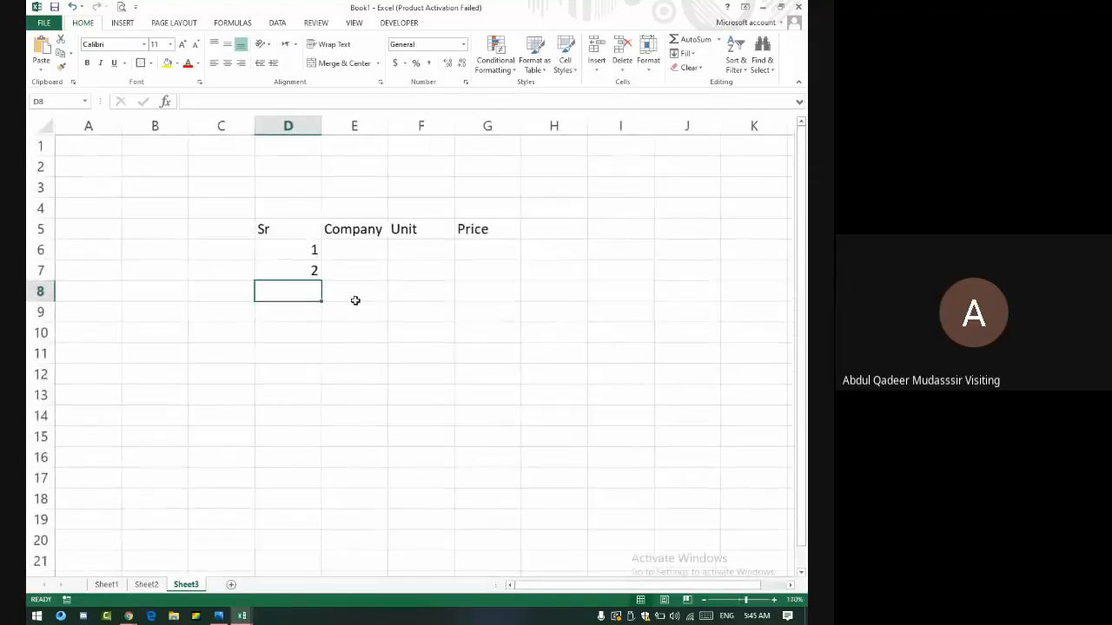
pyautogui.moveTo(299, 251); pyautogui.dragTo(364, 558)
pyautogui.click(310, 255)
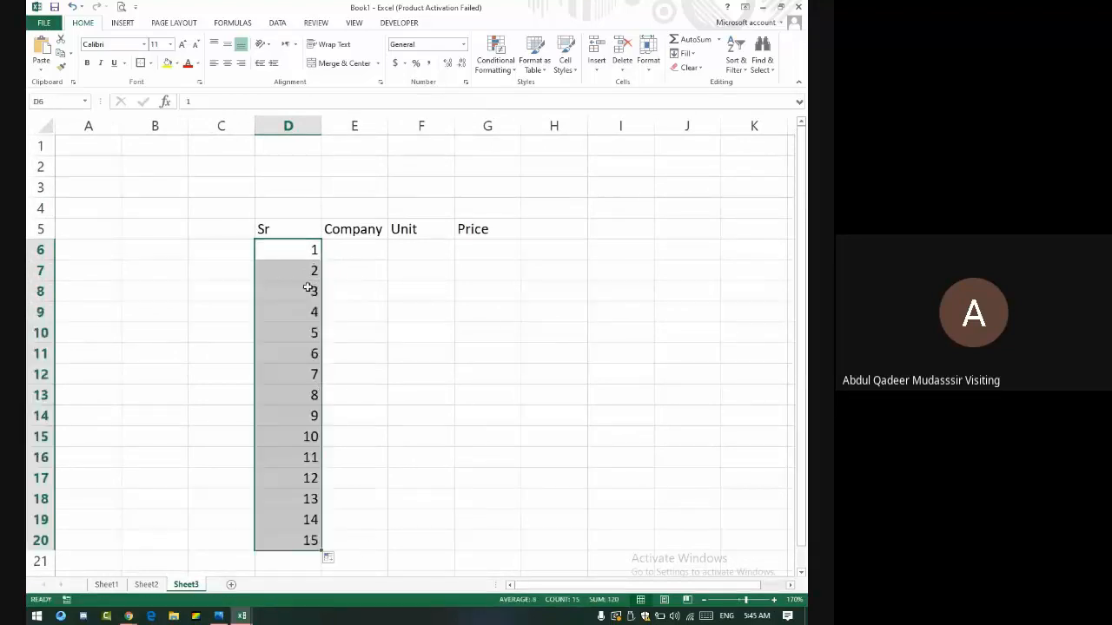
pyautogui.doubleClick(321, 127)
# - Enter Nokia, Samsung, Apple and Huawei in E6:E9 and auto-fill the pattern to row 20
pyautogui.click(314, 261)
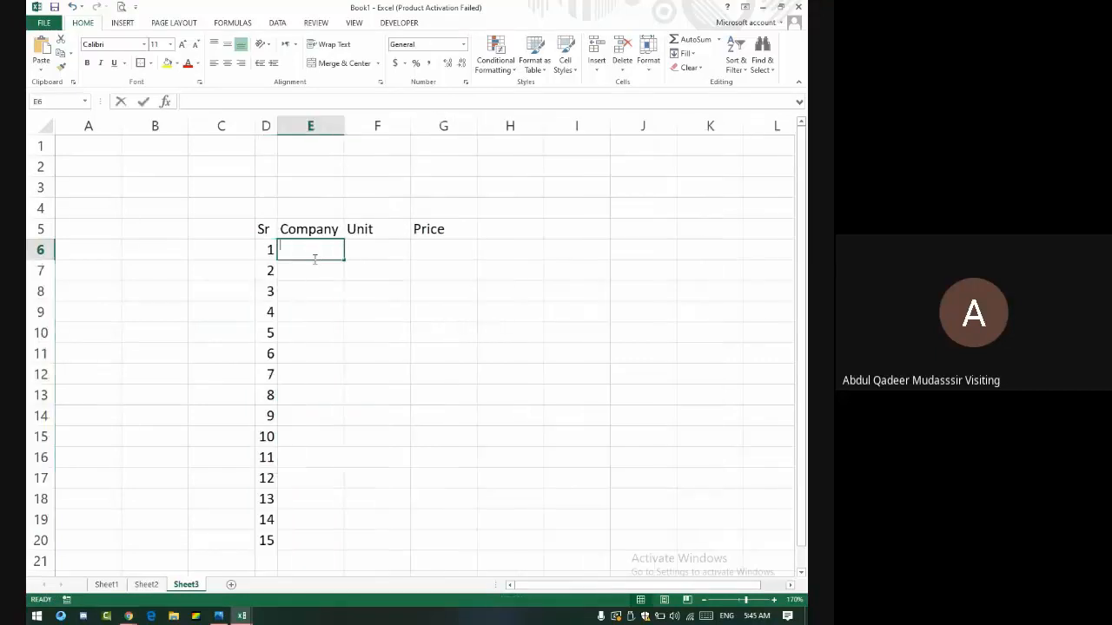
pyautogui.write('Nokia')
pyautogui.press('Return')
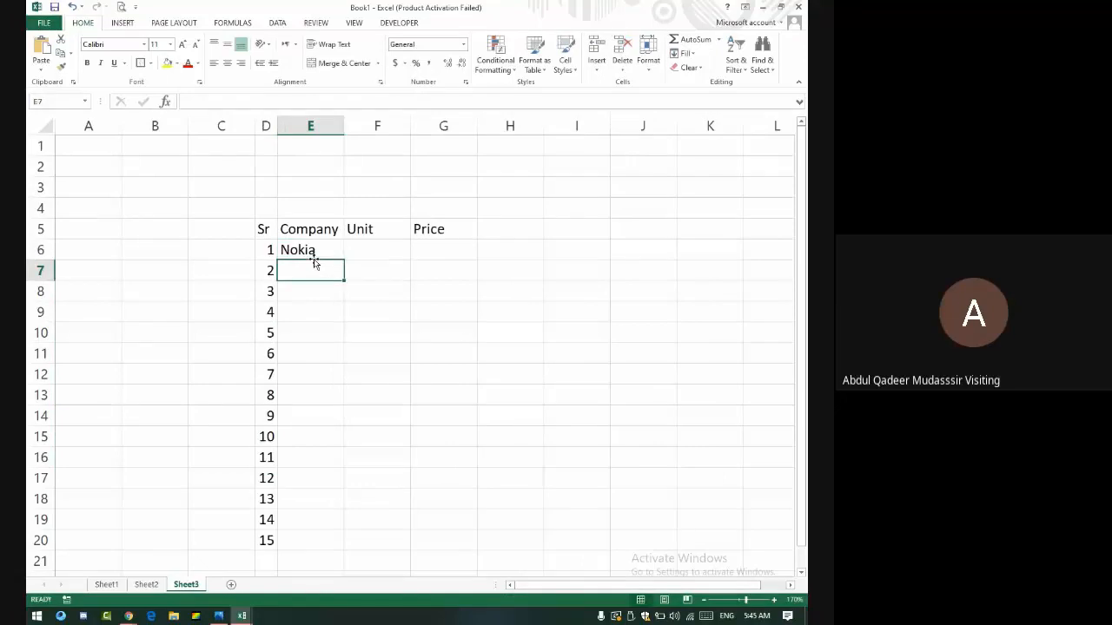
pyautogui.write('Sa')
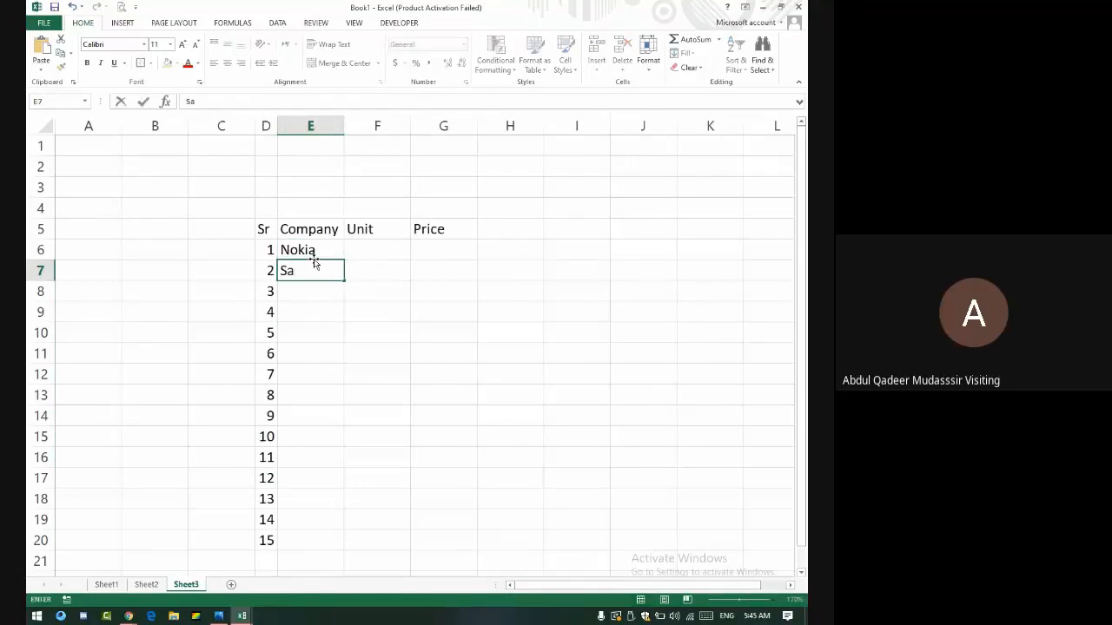
pyautogui.write('msung')
pyautogui.press('Return')
pyautogui.write('Appl')
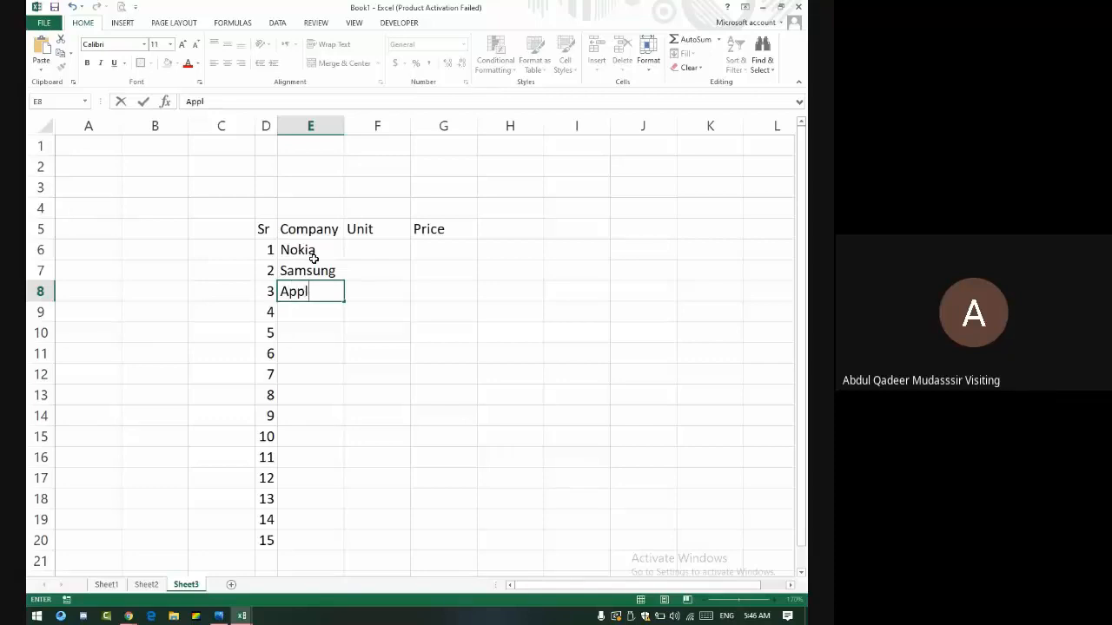
pyautogui.write('e')
pyautogui.press('Return')
pyautogui.write('Huawei')
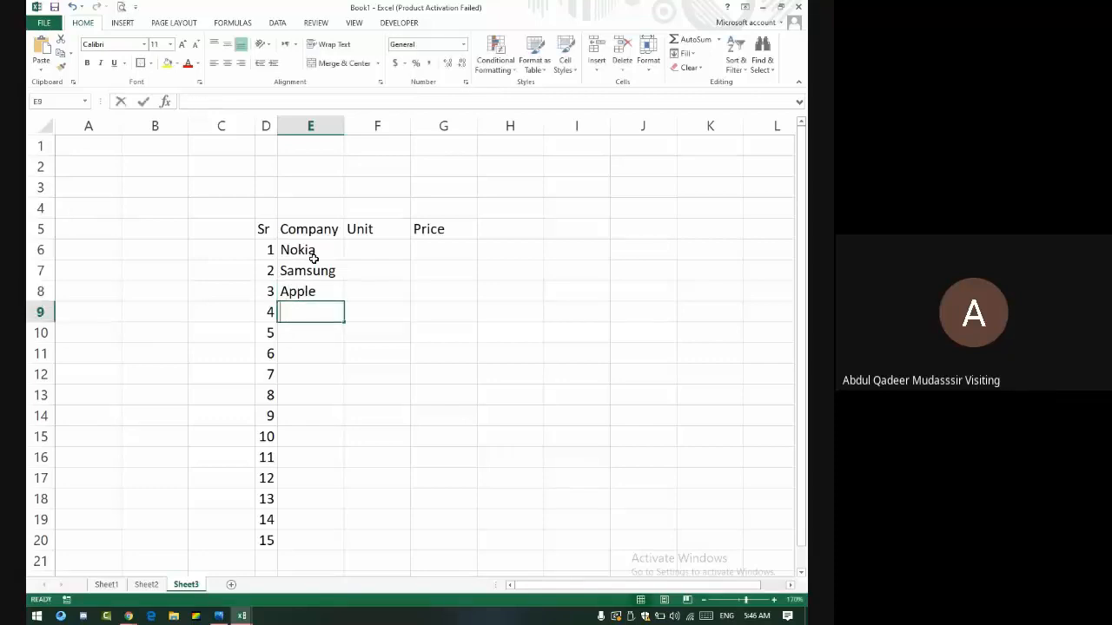
pyautogui.press('Return')
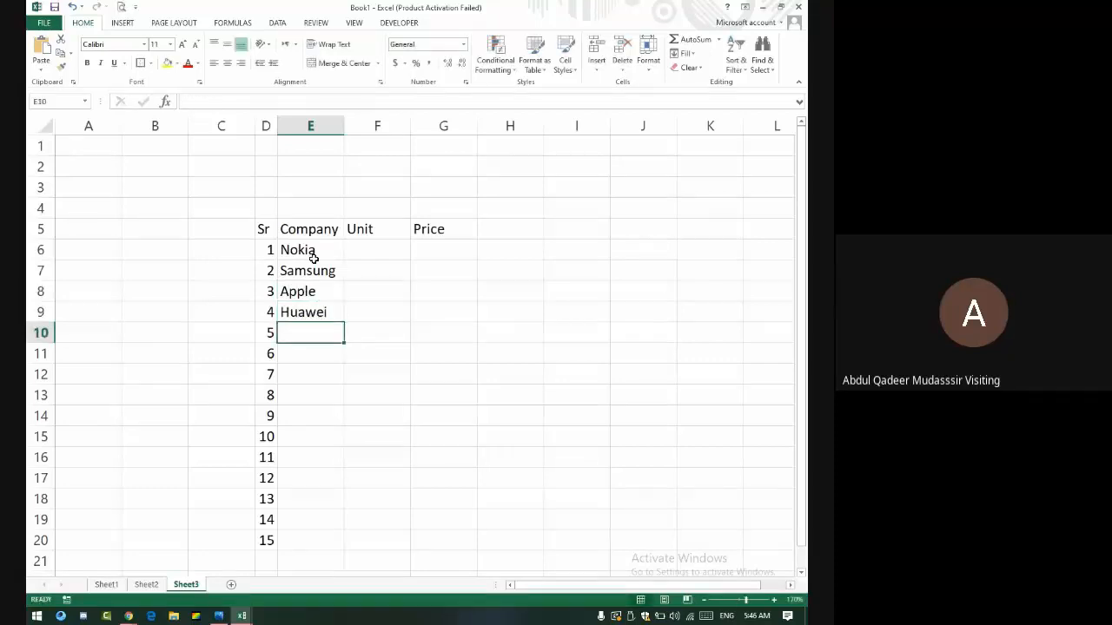
pyautogui.moveTo(318, 247); pyautogui.dragTo(339, 314)
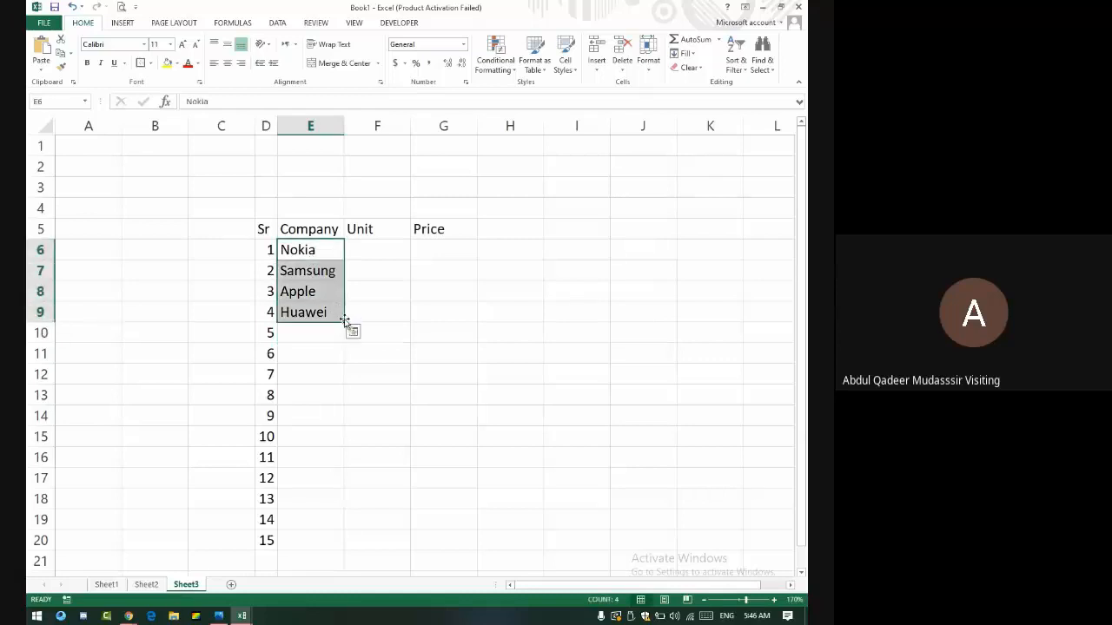
pyautogui.doubleClick(345, 322)
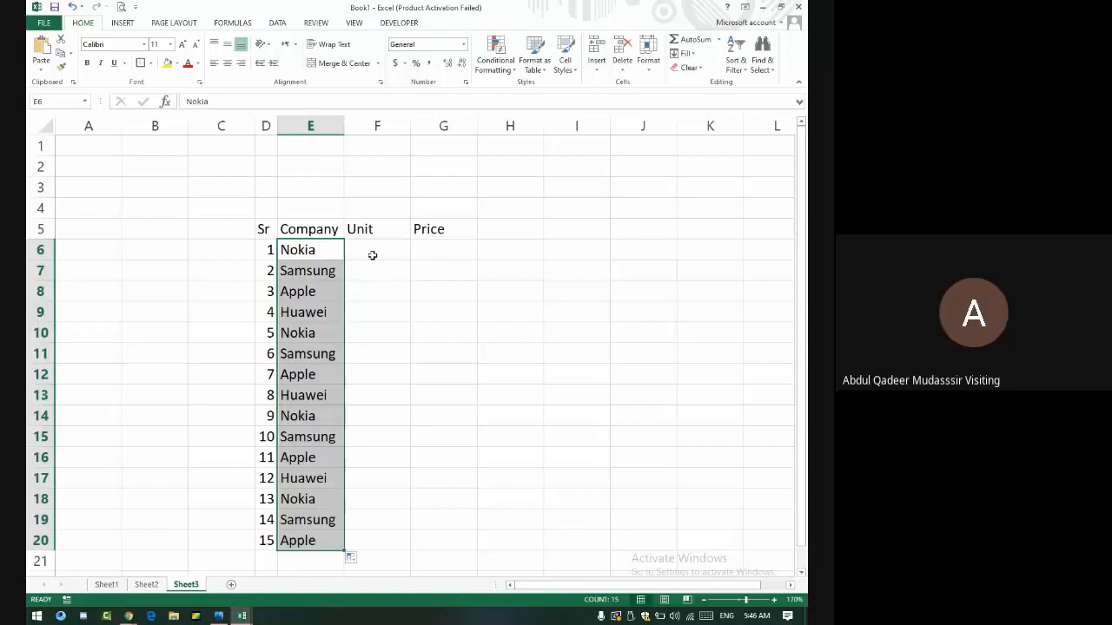
pyautogui.click(374, 252)
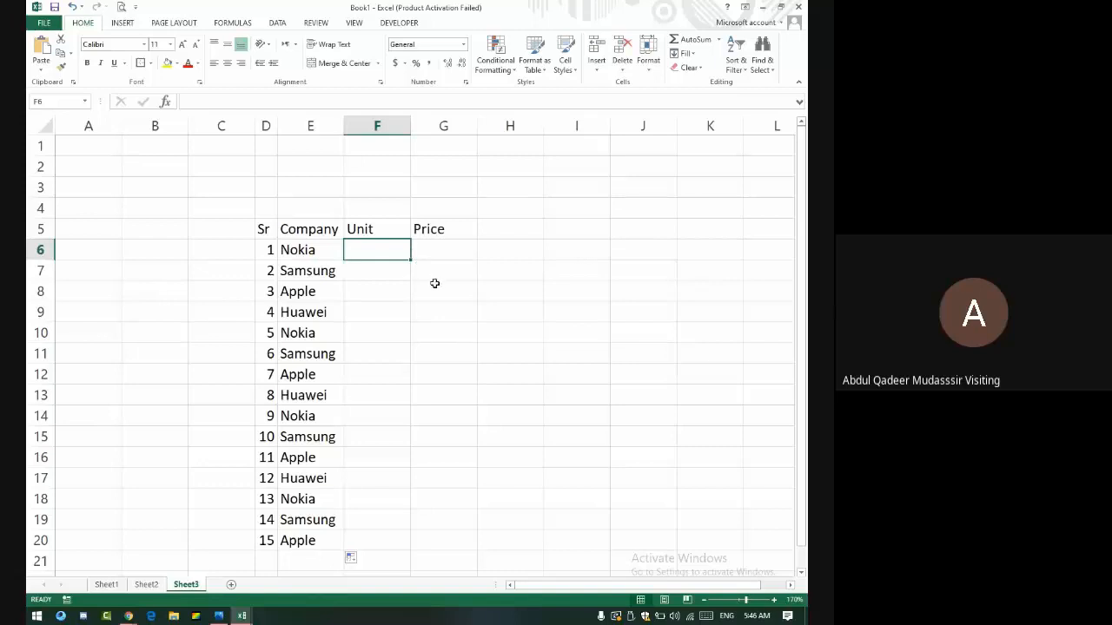
pyautogui.write('1')
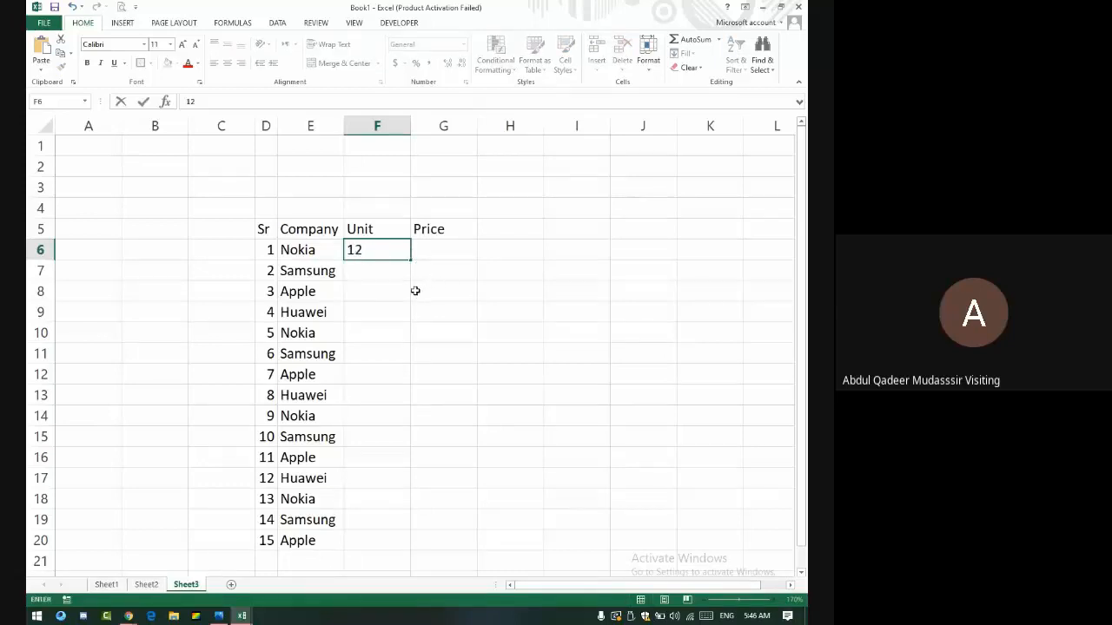
pyautogui.press('Return')
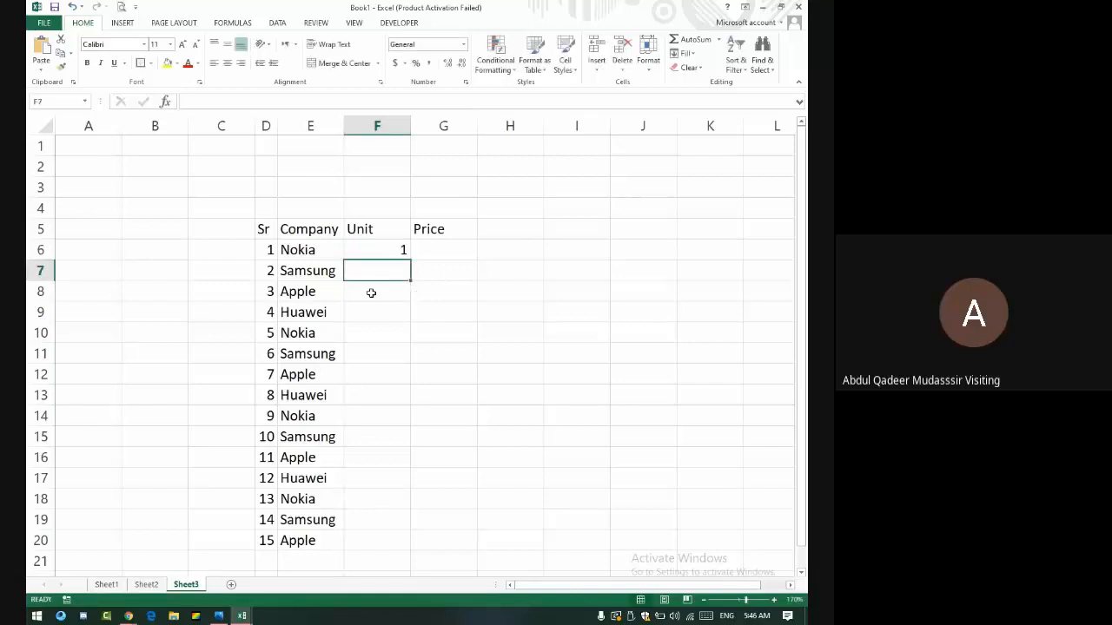
pyautogui.write('3')
pyautogui.press('Return')
pyautogui.write('2')
pyautogui.press('Return')
pyautogui.write('1')
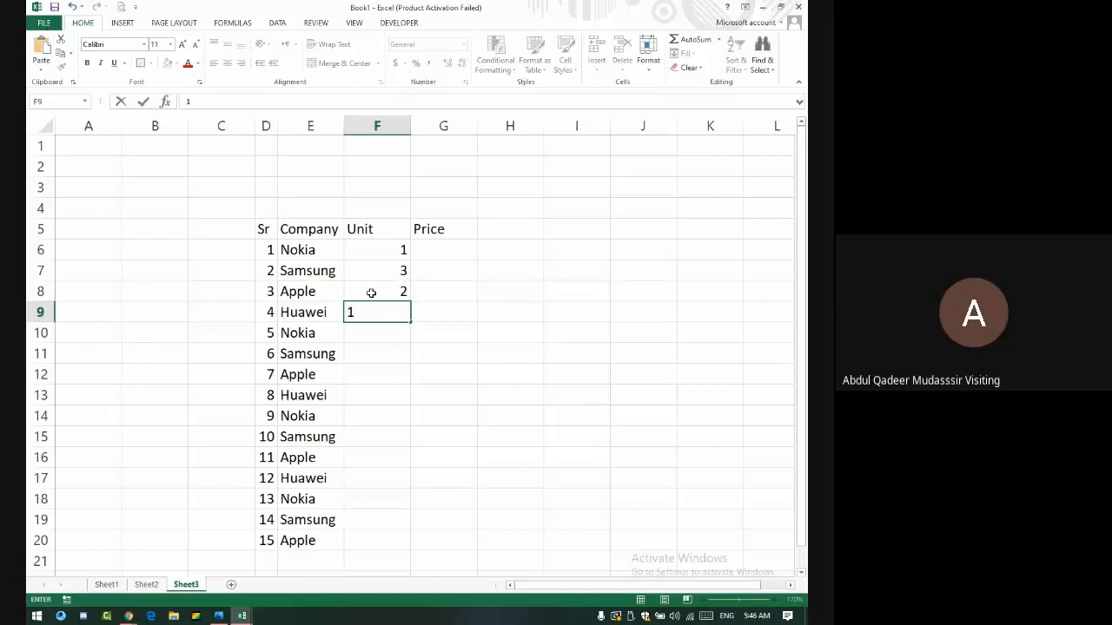
pyautogui.moveTo(382, 248); pyautogui.dragTo(391, 298)
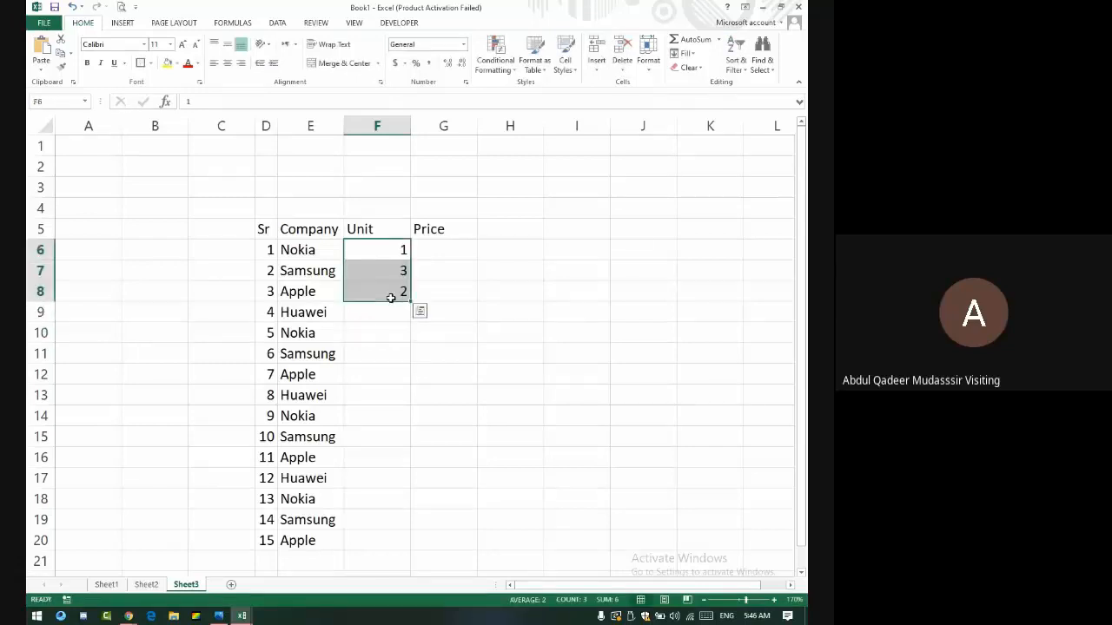
pyautogui.press('Delete')
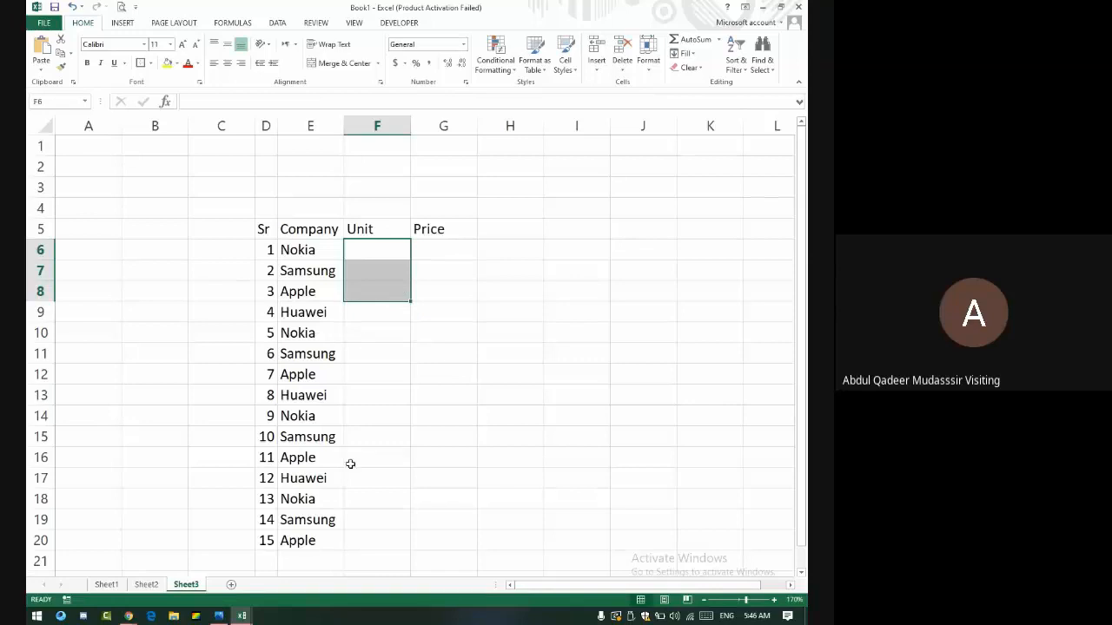
pyautogui.click(384, 251)
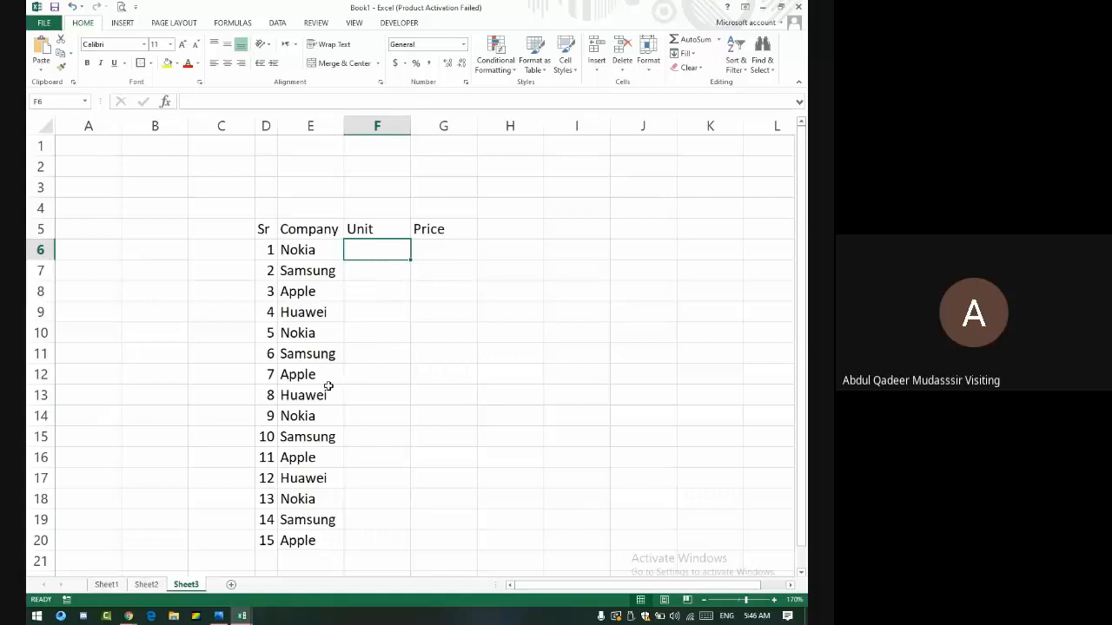
# - Enter =RANDBETWEEN(1,5) in F6 and fill it down to F20 for random units
pyautogui.write('=ran')
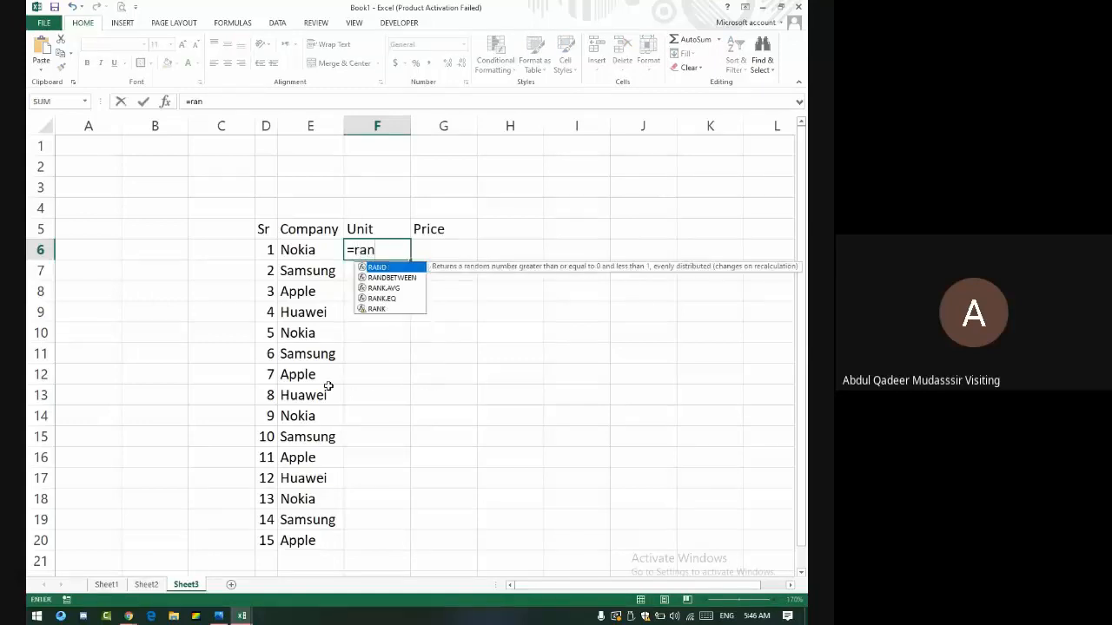
pyautogui.write('dbetwee')
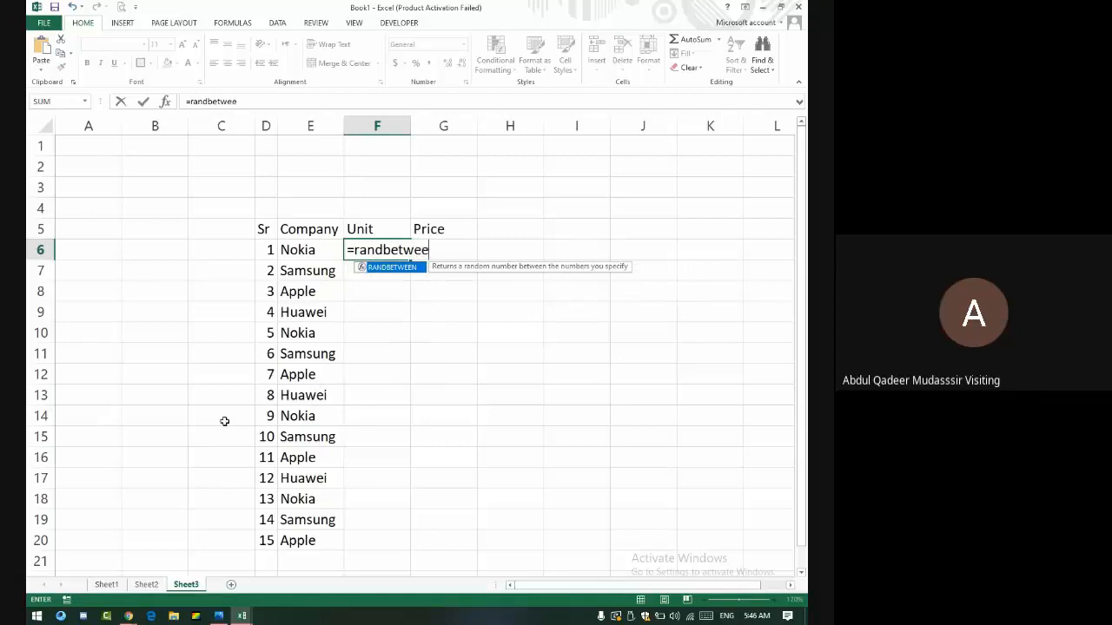
pyautogui.write('n(')
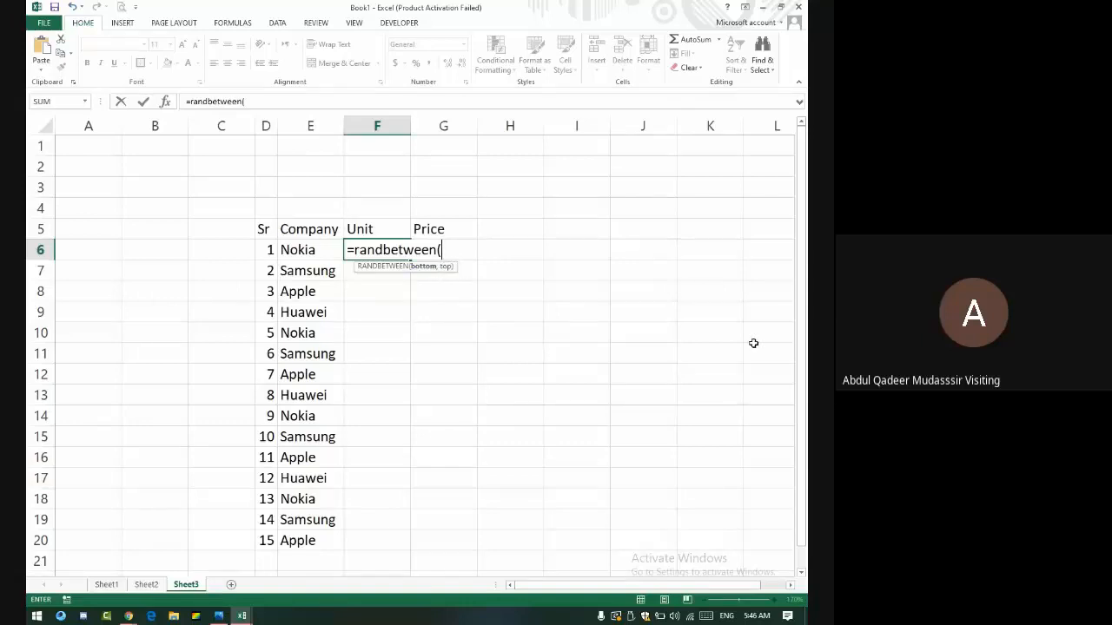
pyautogui.write('1,5)')
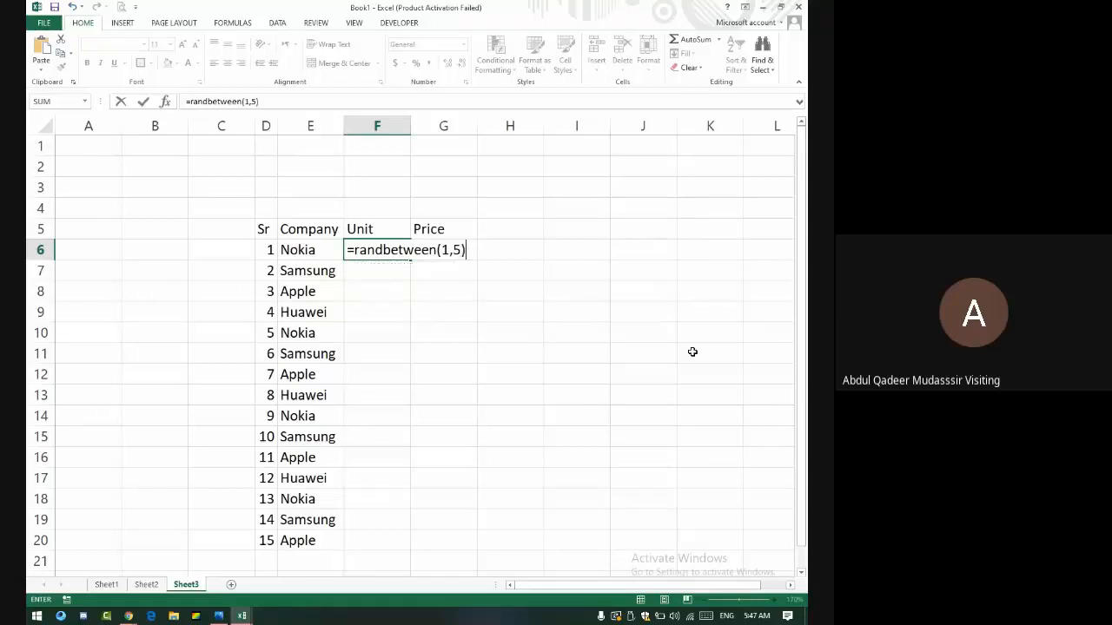
pyautogui.press('Return')
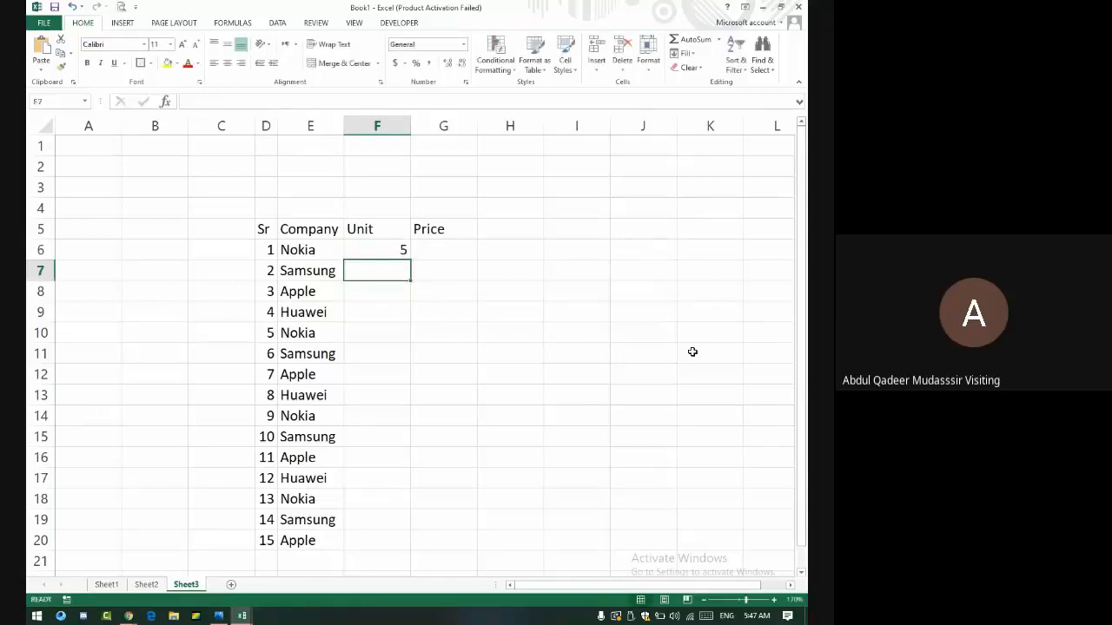
pyautogui.click(392, 249)
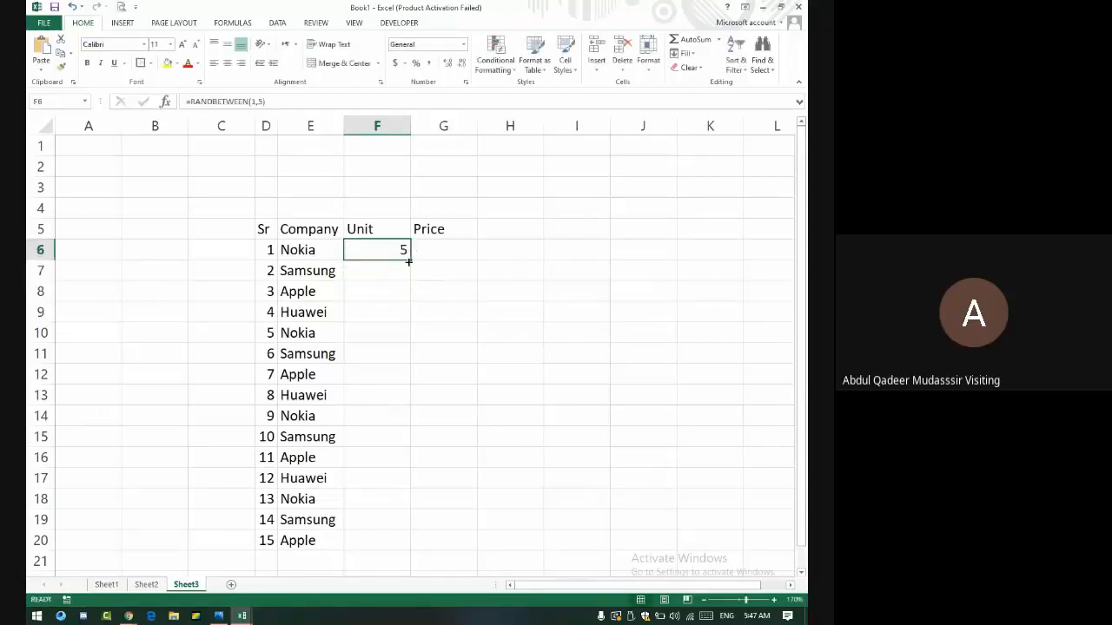
pyautogui.moveTo(410, 260); pyautogui.dragTo(459, 554)
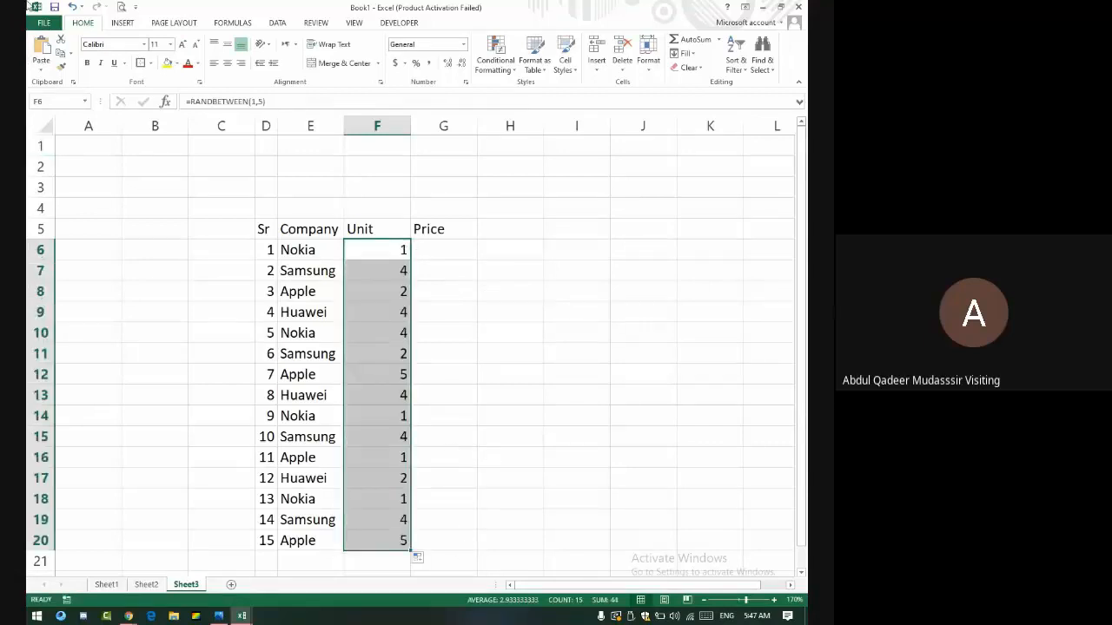
pyautogui.click(430, 251)
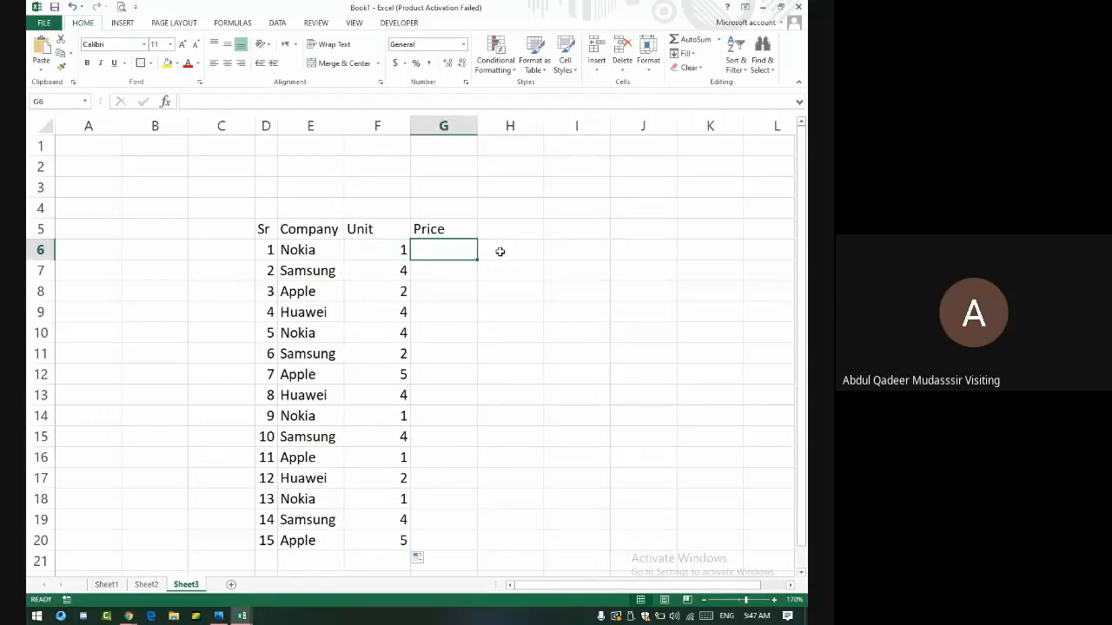
# - Copy the random Unit values F6:F20 and paste them back as fixed values
pyautogui.write('a')
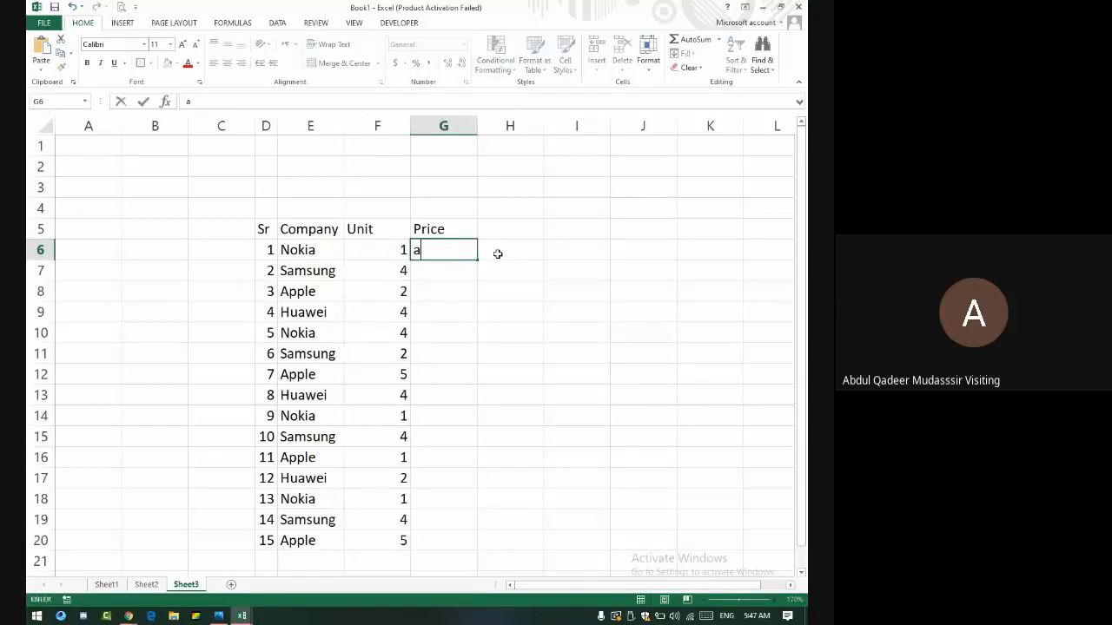
pyautogui.press('BackSpace')
pyautogui.press('Return')
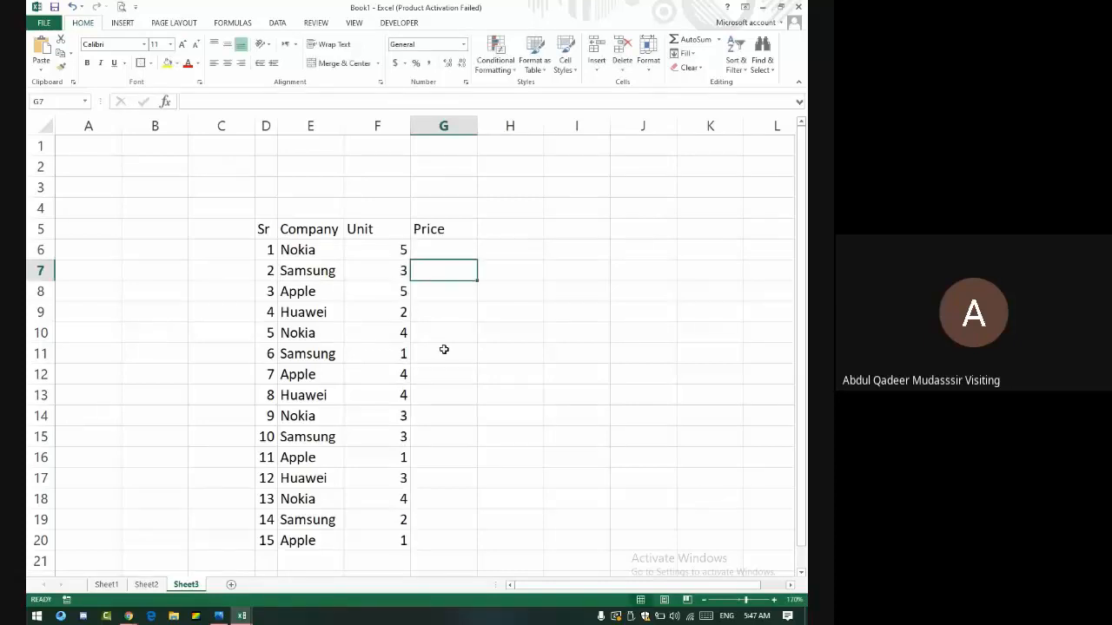
pyautogui.moveTo(402, 245); pyautogui.dragTo(393, 546)
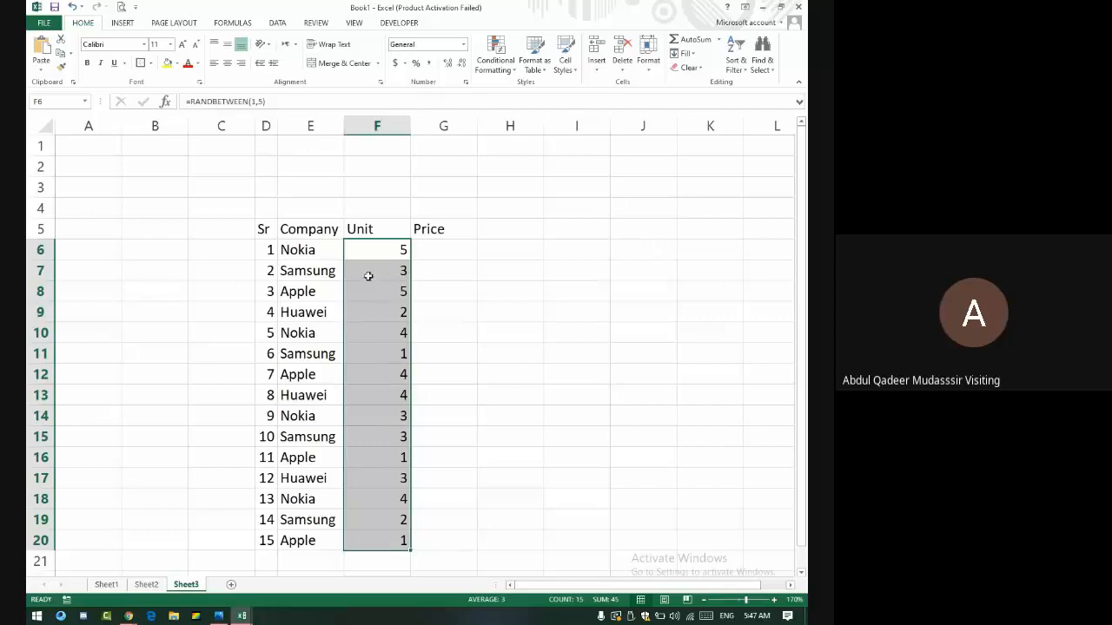
pyautogui.hotkey('ctrl', 'q')
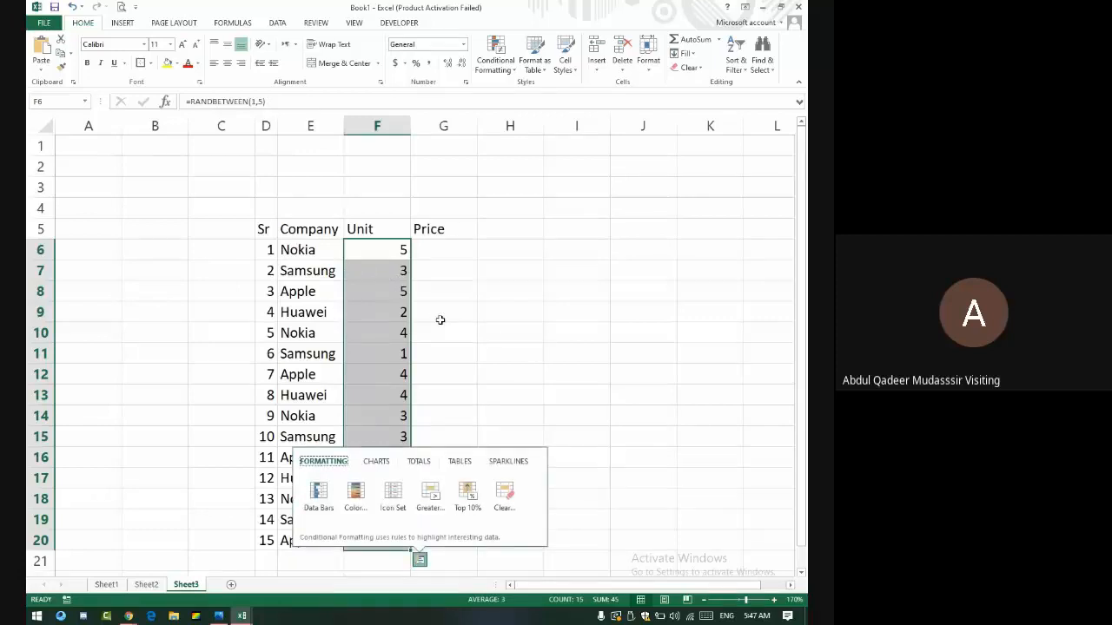
pyautogui.moveTo(377, 250); pyautogui.dragTo(402, 541)
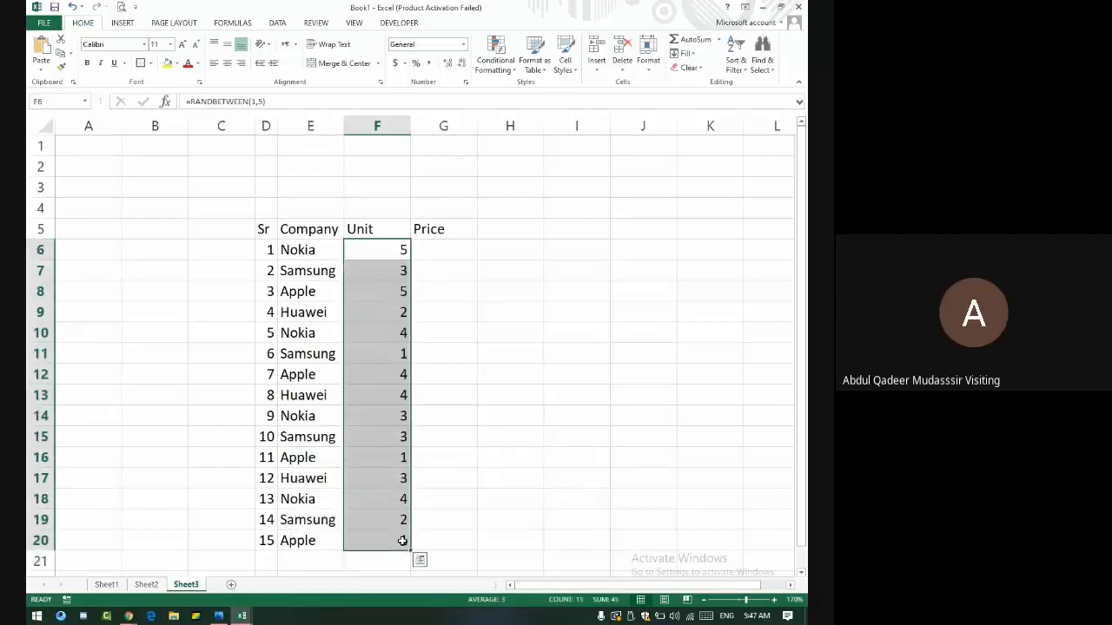
pyautogui.hotkey('ctrl', 'c')
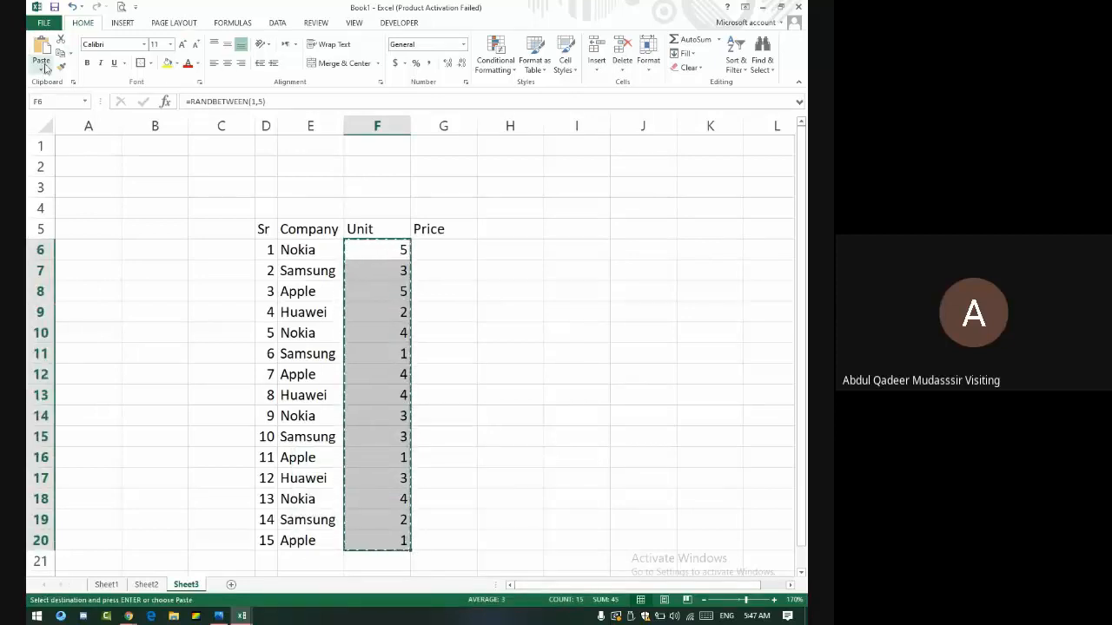
pyautogui.click(381, 249)
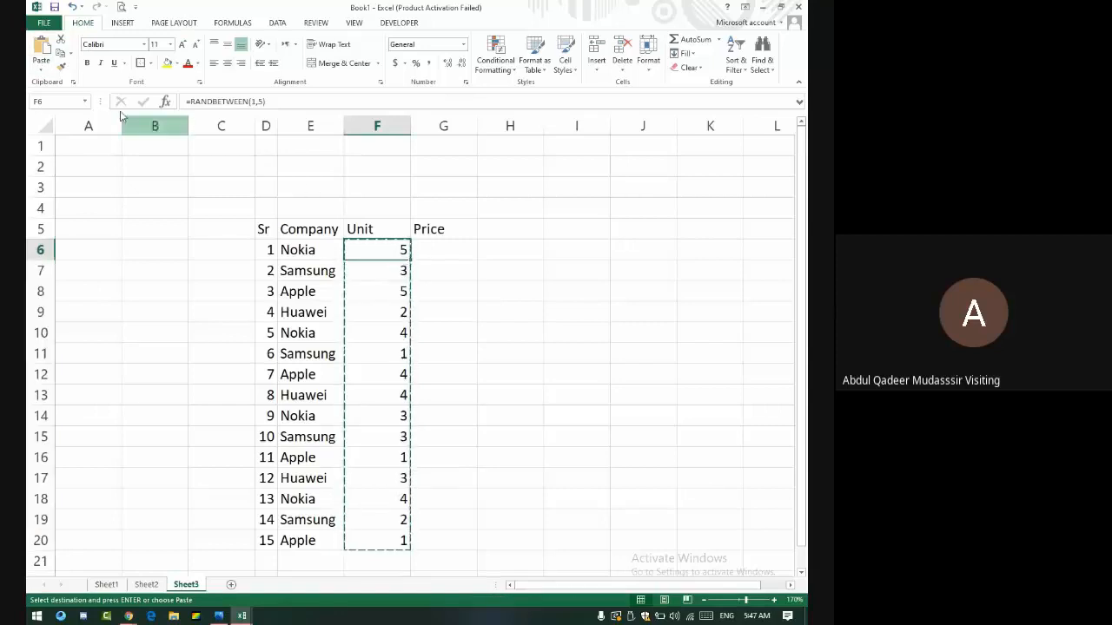
pyautogui.click(47, 73)
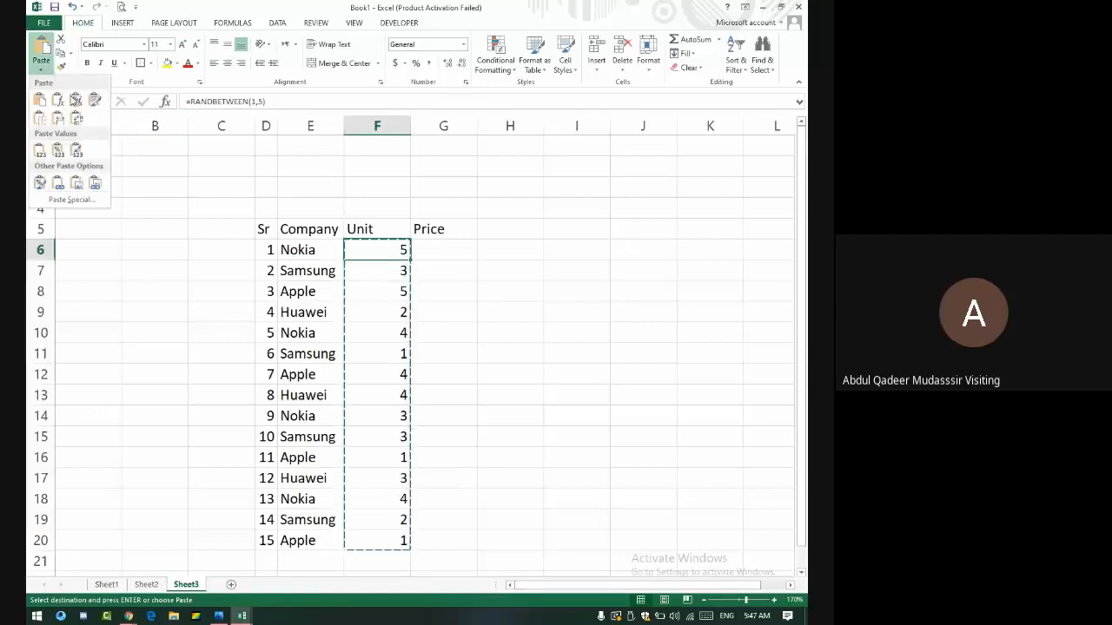
pyautogui.click(75, 147)
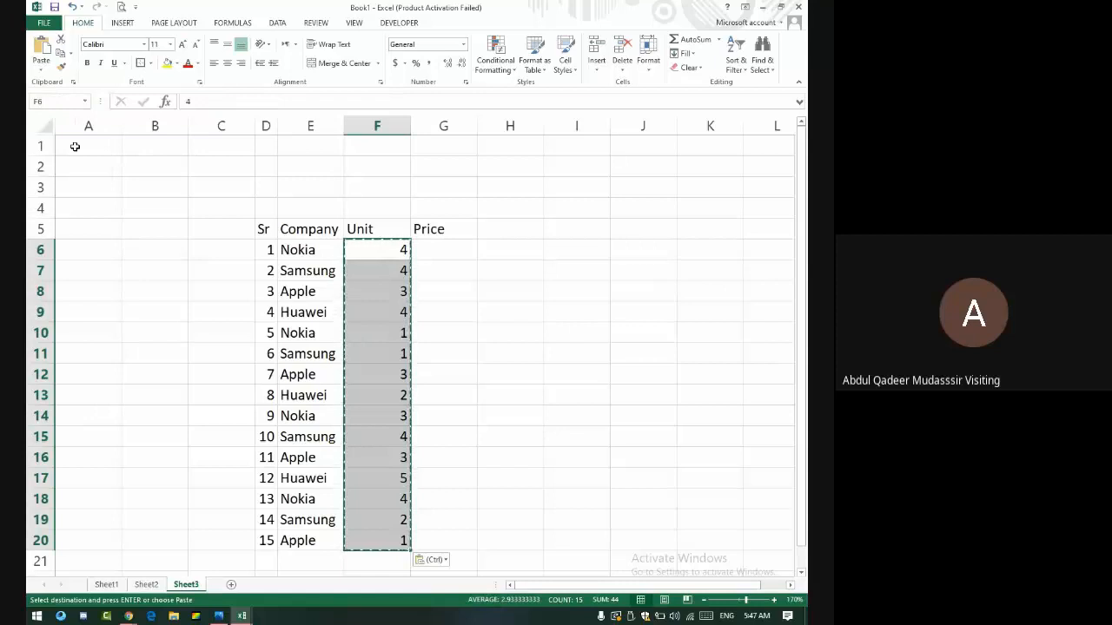
# - Check several pasted unit values, then select G6 to begin the Price column
pyautogui.click(390, 254)
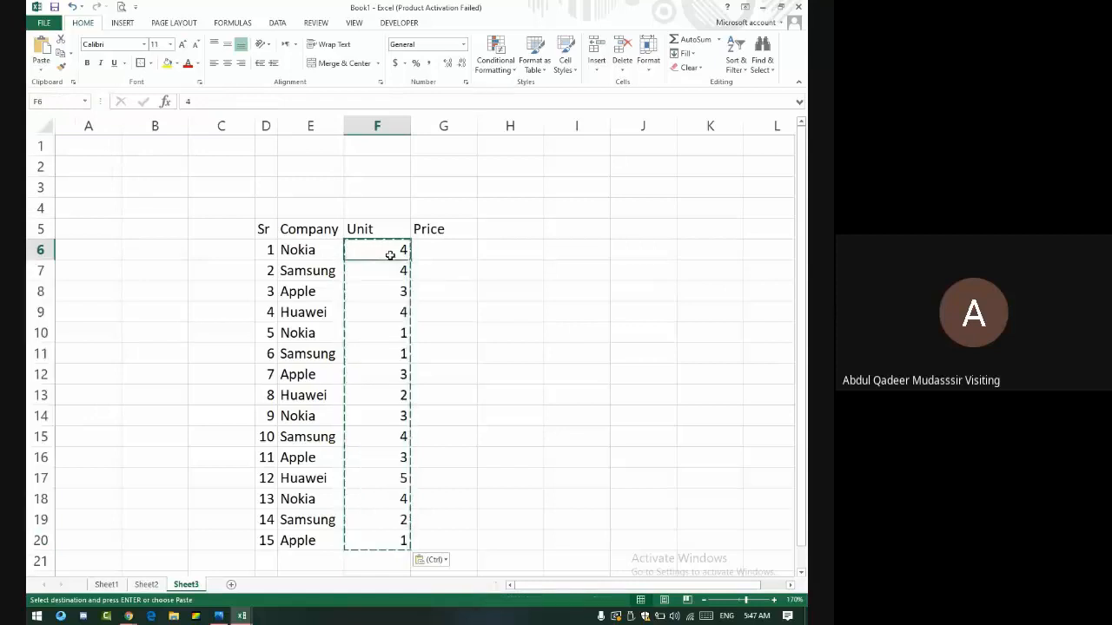
pyautogui.click(391, 333)
pyautogui.click(417, 393)
pyautogui.click(380, 435)
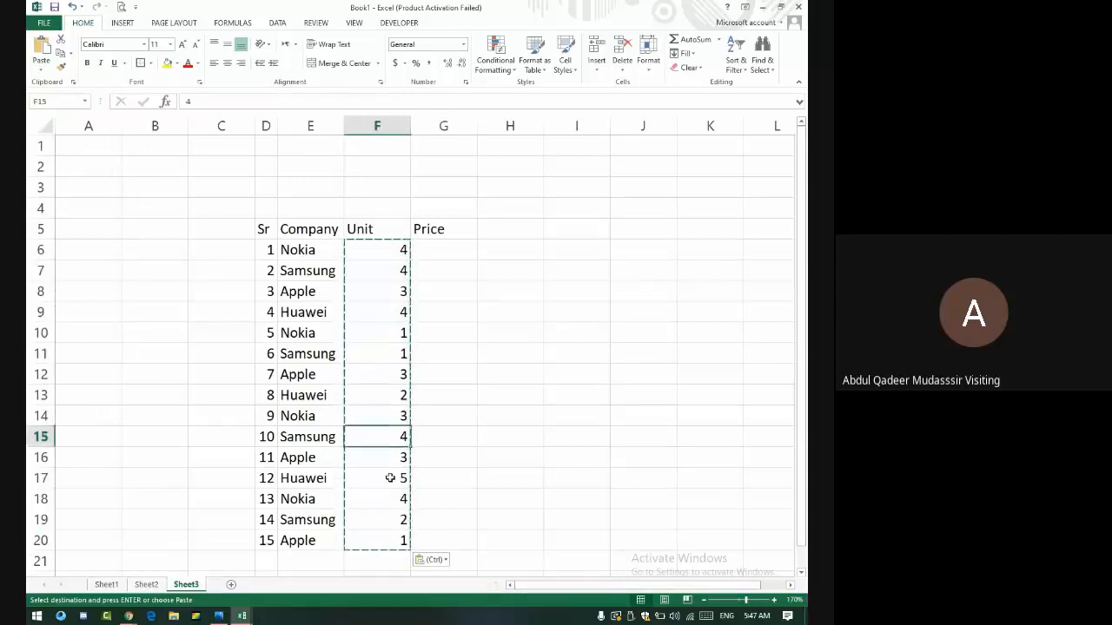
pyautogui.press('Down')
pyautogui.press('Down')
pyautogui.press('Down')
pyautogui.click(441, 265)
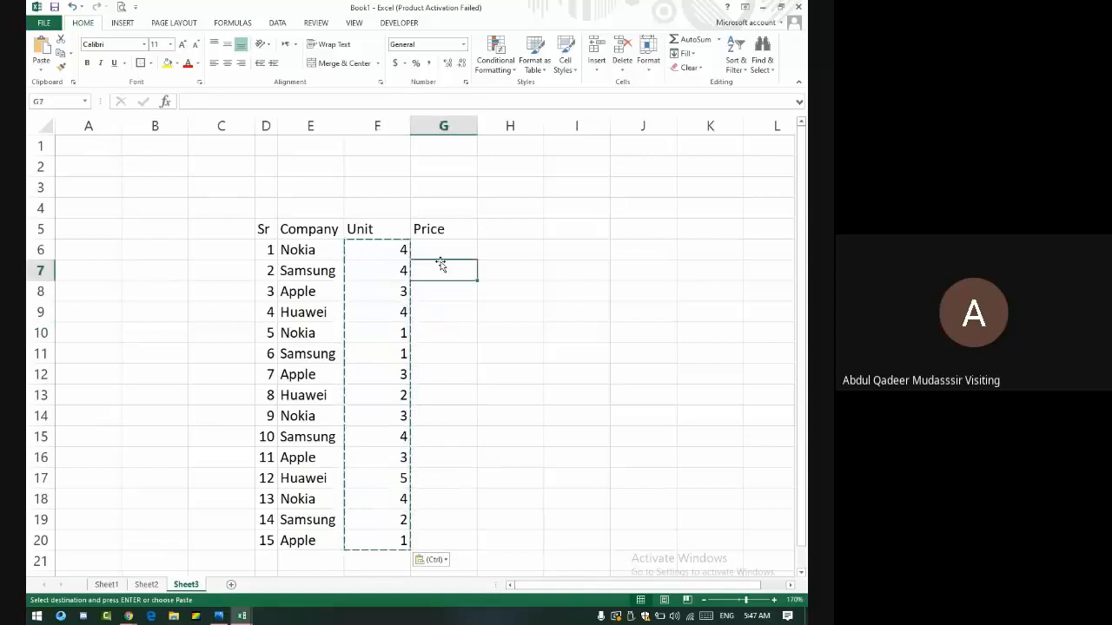
pyautogui.click(440, 238)
pyautogui.click(446, 251)
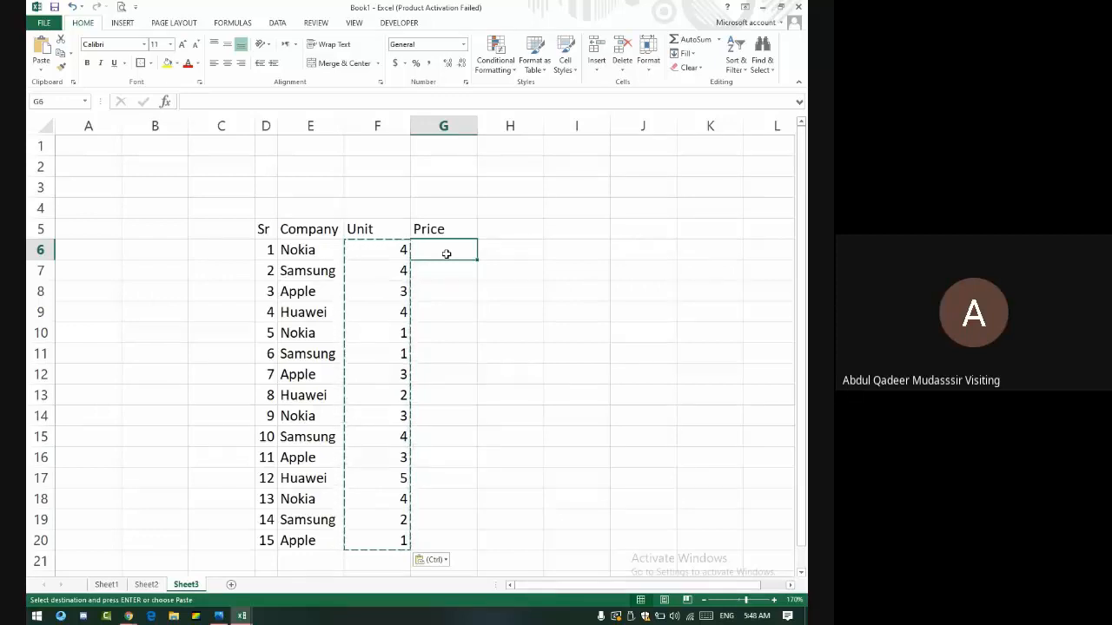
# - Fill G6:G20 with =RANDBETWEEN(15000,25000) and paste the prices back as fixed values
pyautogui.write('=ra')
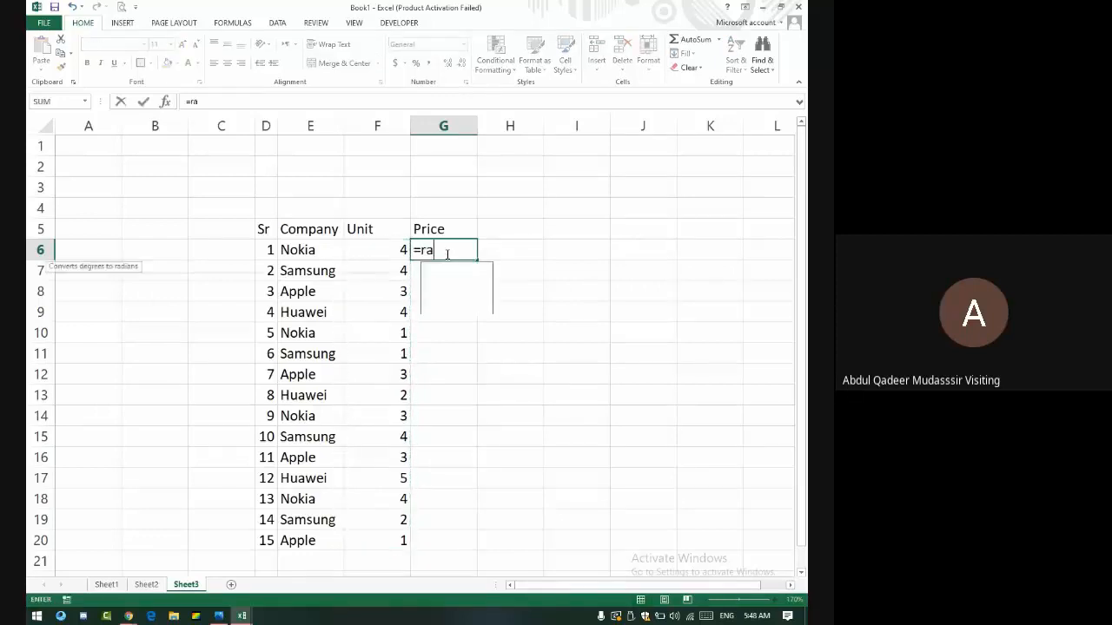
pyautogui.write('ndbetw')
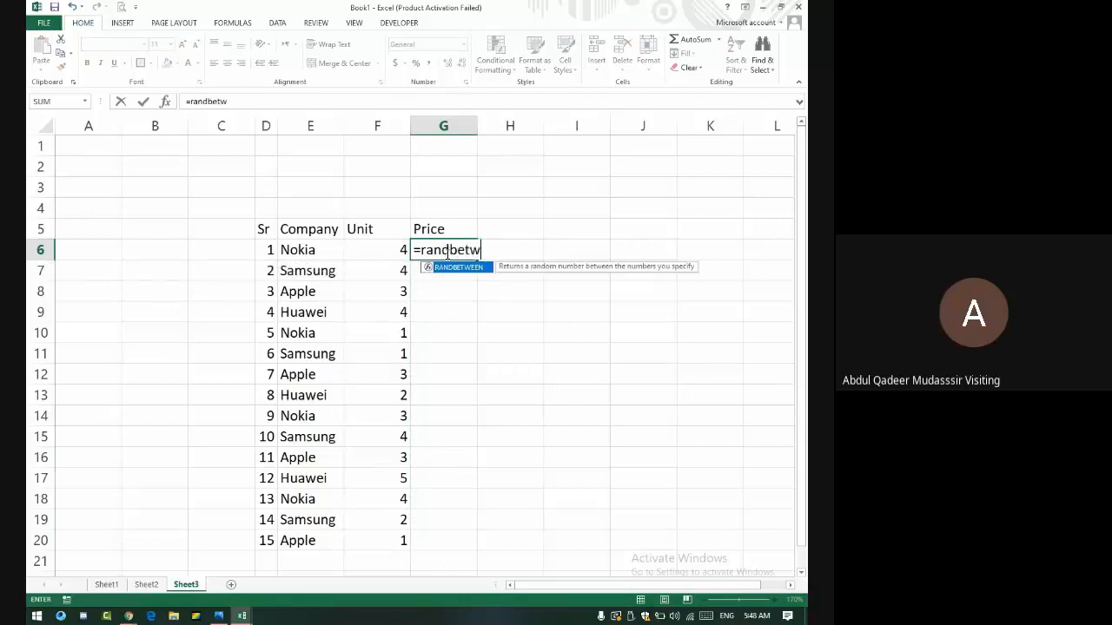
pyautogui.write('een(')
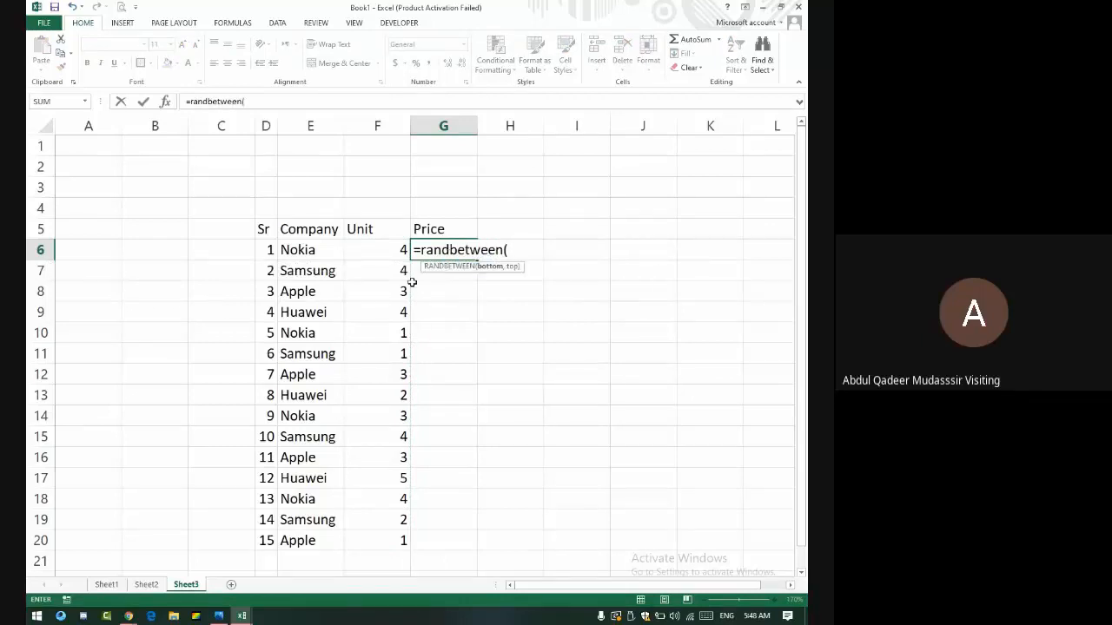
pyautogui.write('15000,25000')
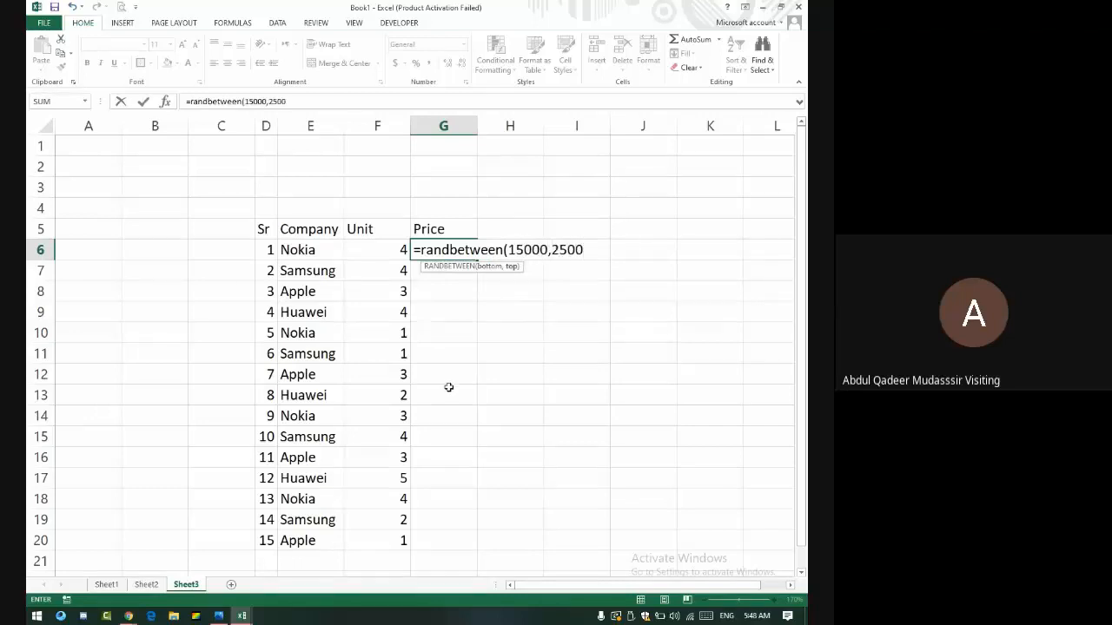
pyautogui.write(')')
pyautogui.press('Return')
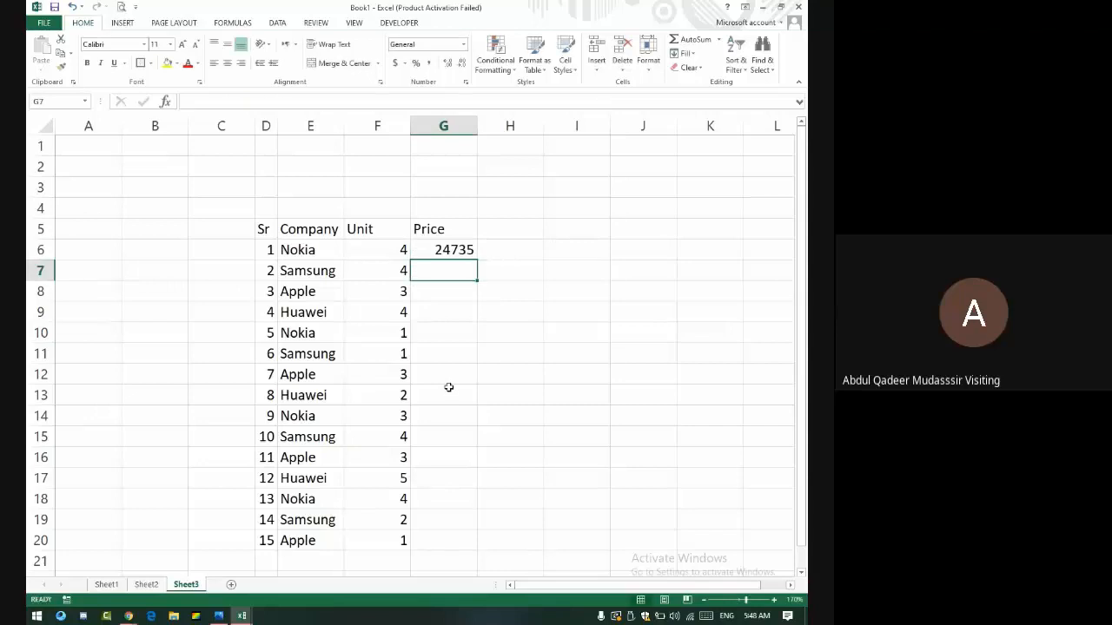
pyautogui.click(458, 250)
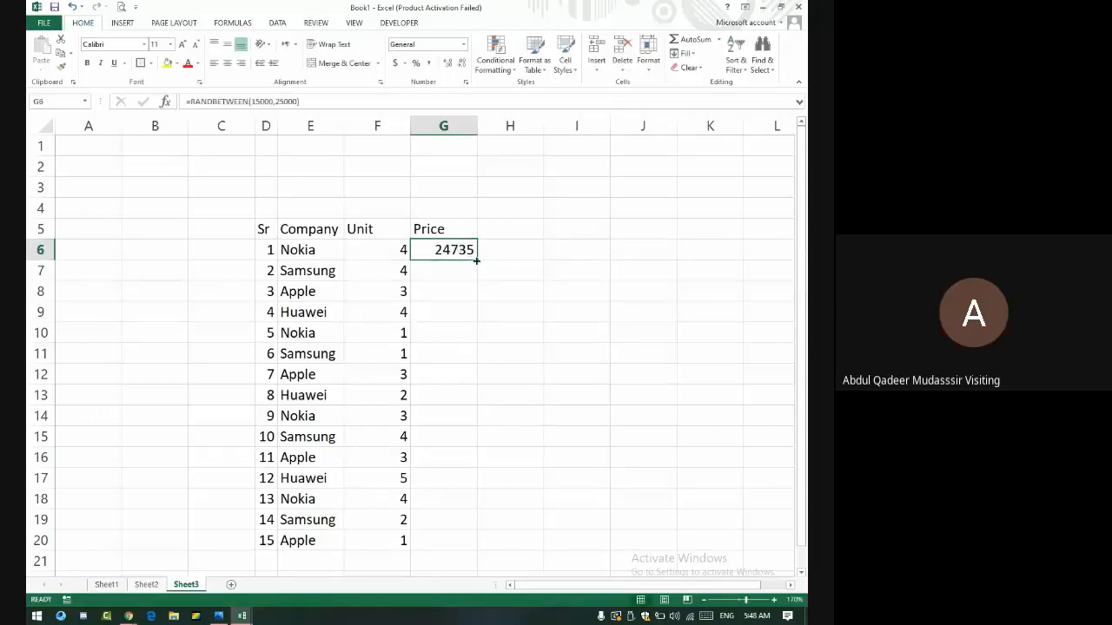
pyautogui.doubleClick(477, 260)
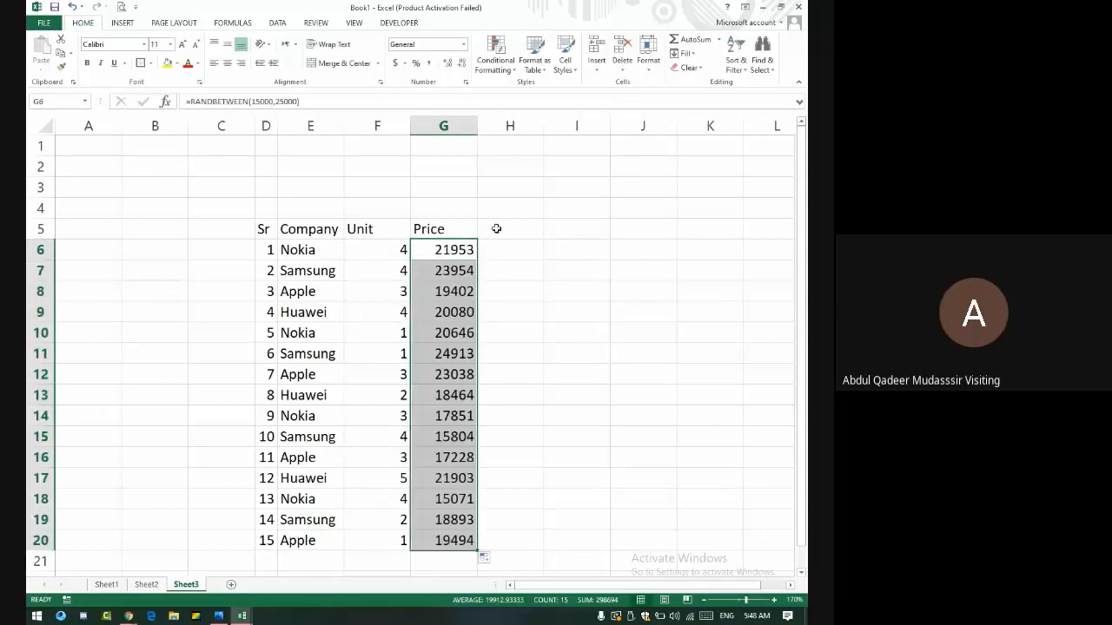
pyautogui.hotkey('ctrl', 'c')
pyautogui.click(455, 247)
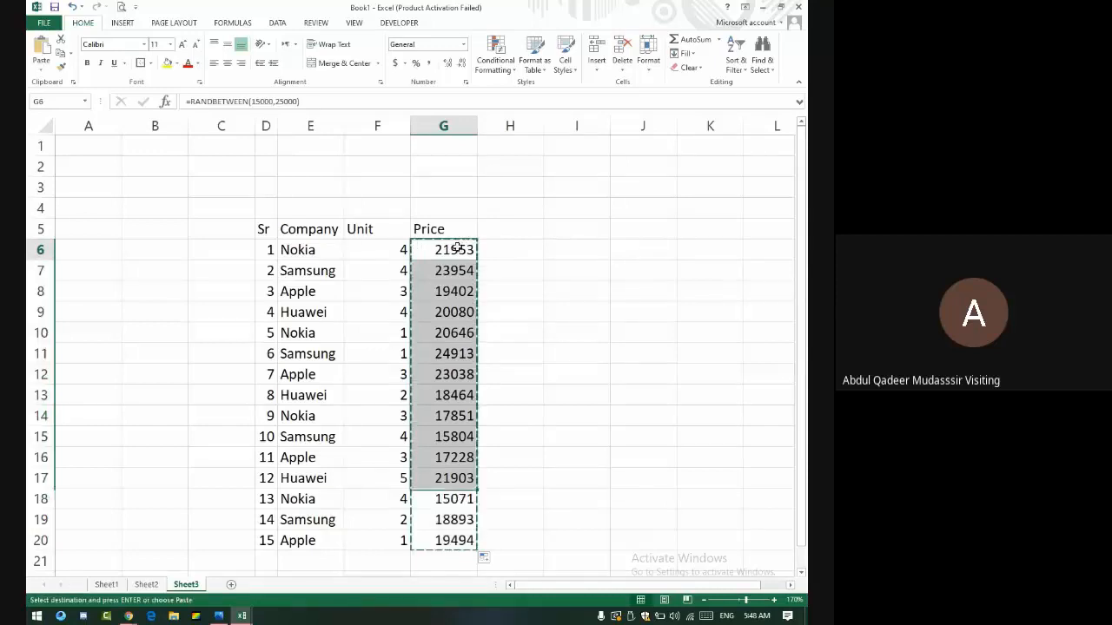
pyautogui.click(41, 71)
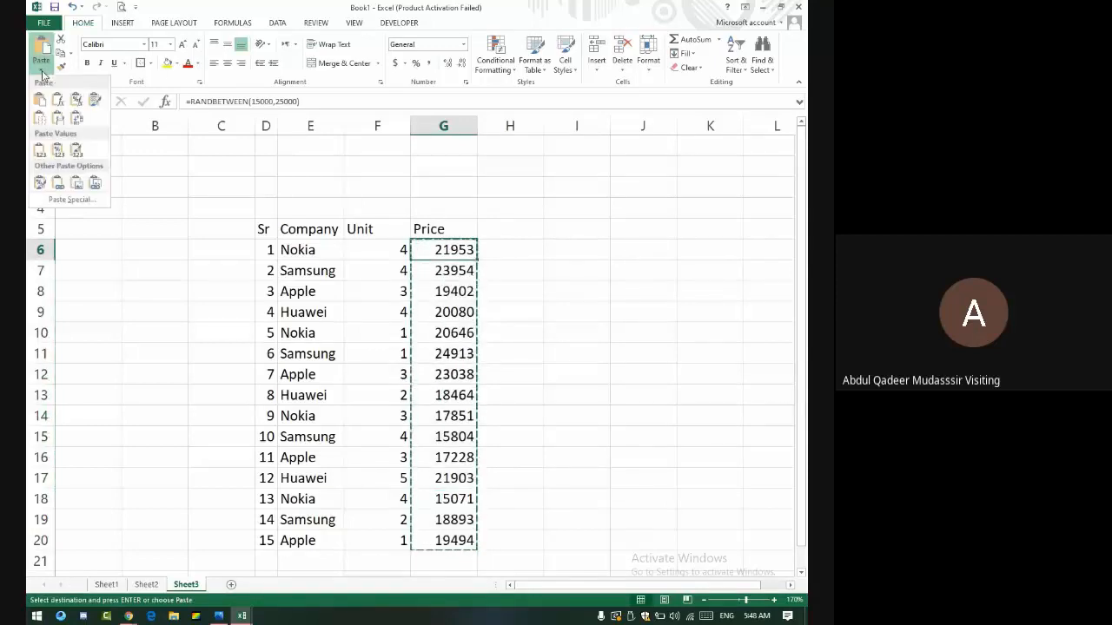
pyautogui.click(60, 155)
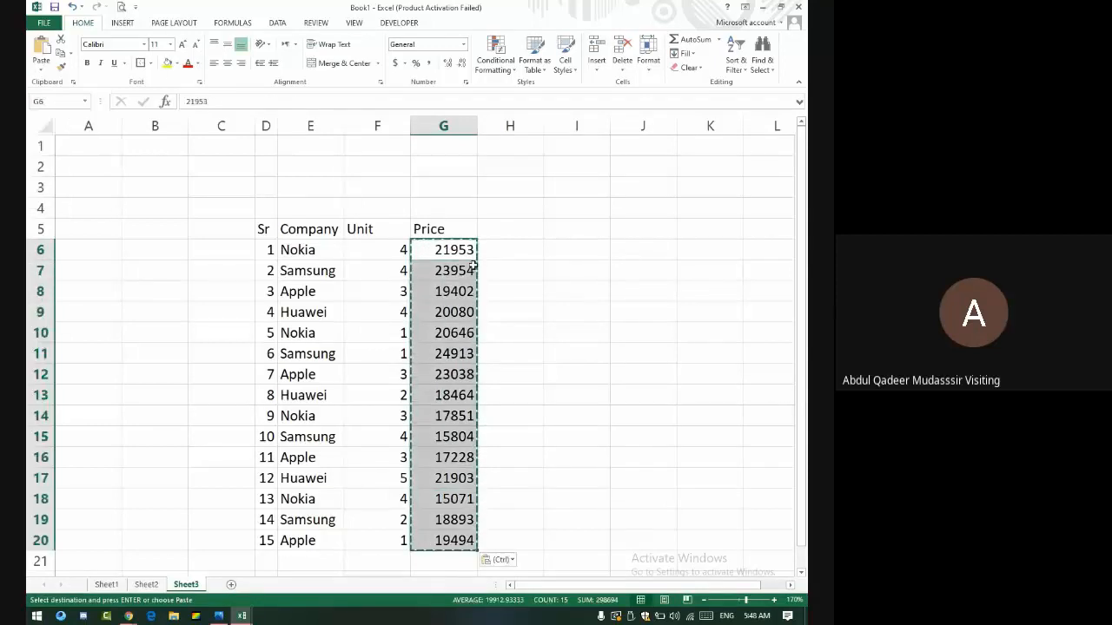
pyautogui.click(498, 230)
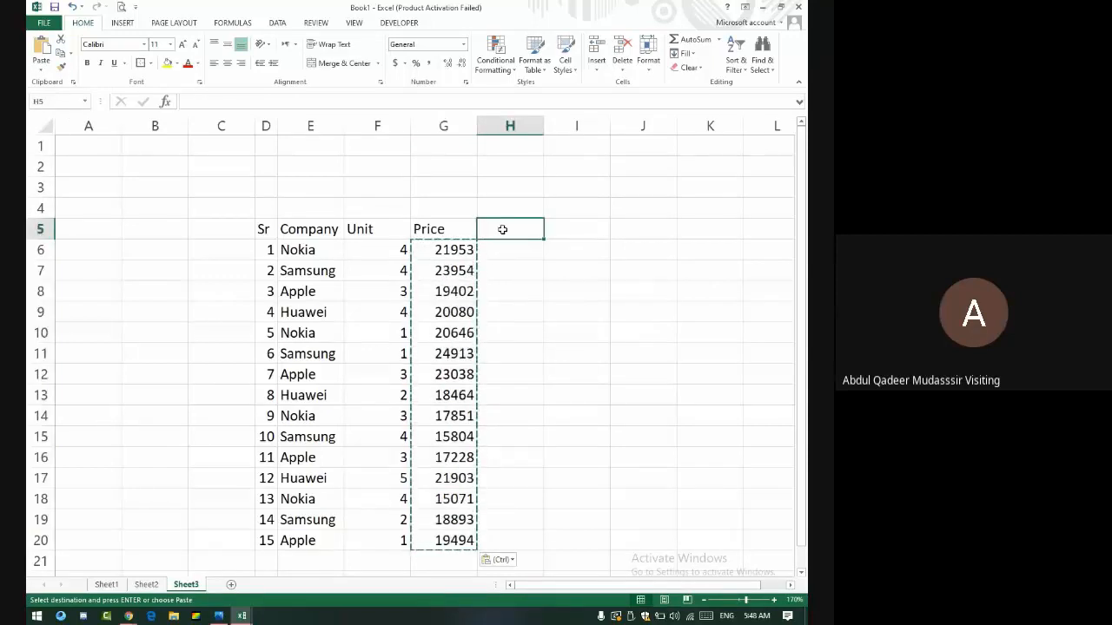
# - Enter the heading Total in H5
pyautogui.press('Down')
pyautogui.press('Left')
pyautogui.press('Left')
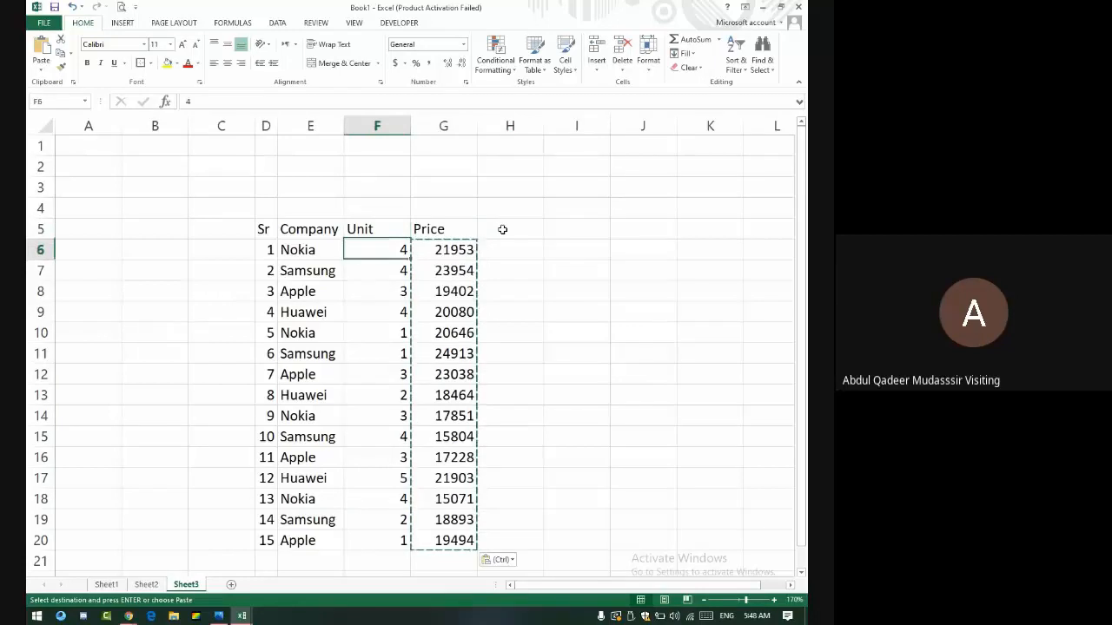
pyautogui.press('Right')
pyautogui.press('Right')
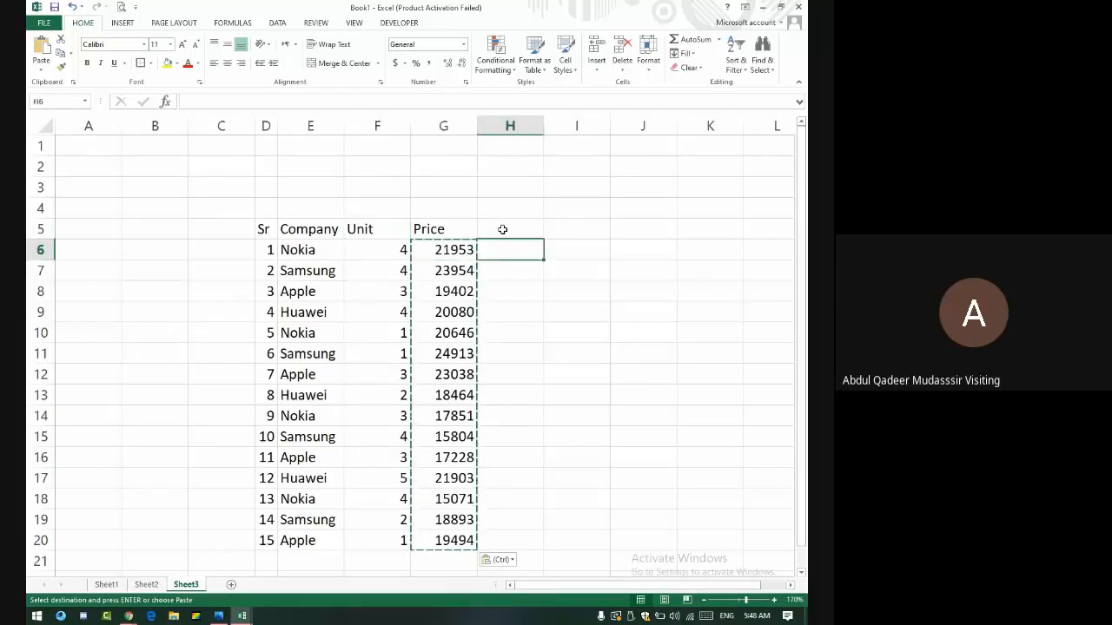
pyautogui.write('Total')
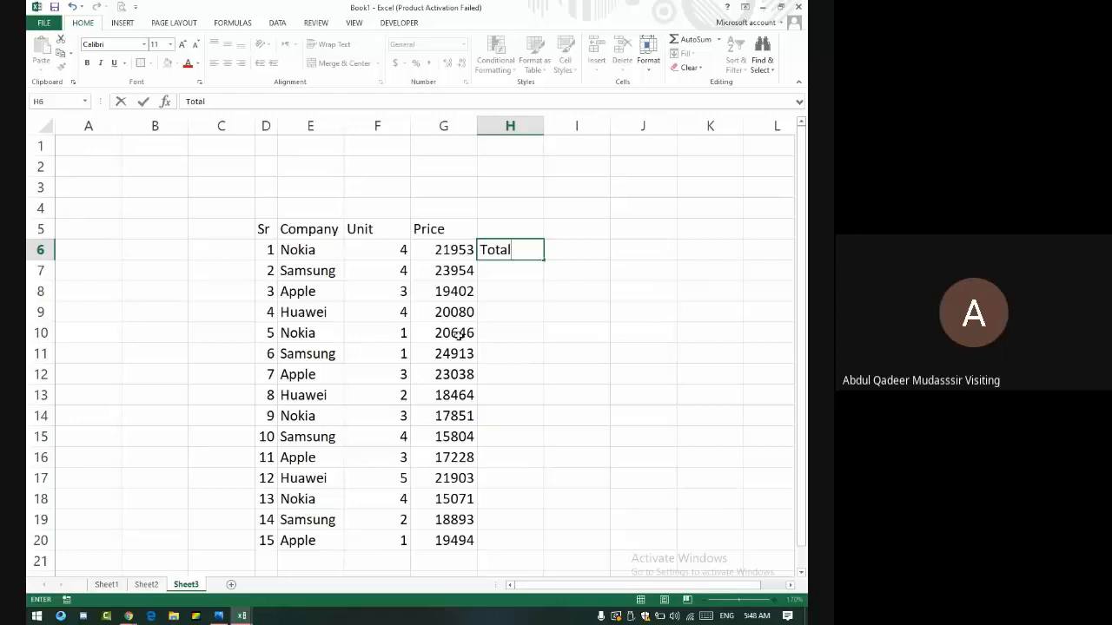
pyautogui.press('Up')
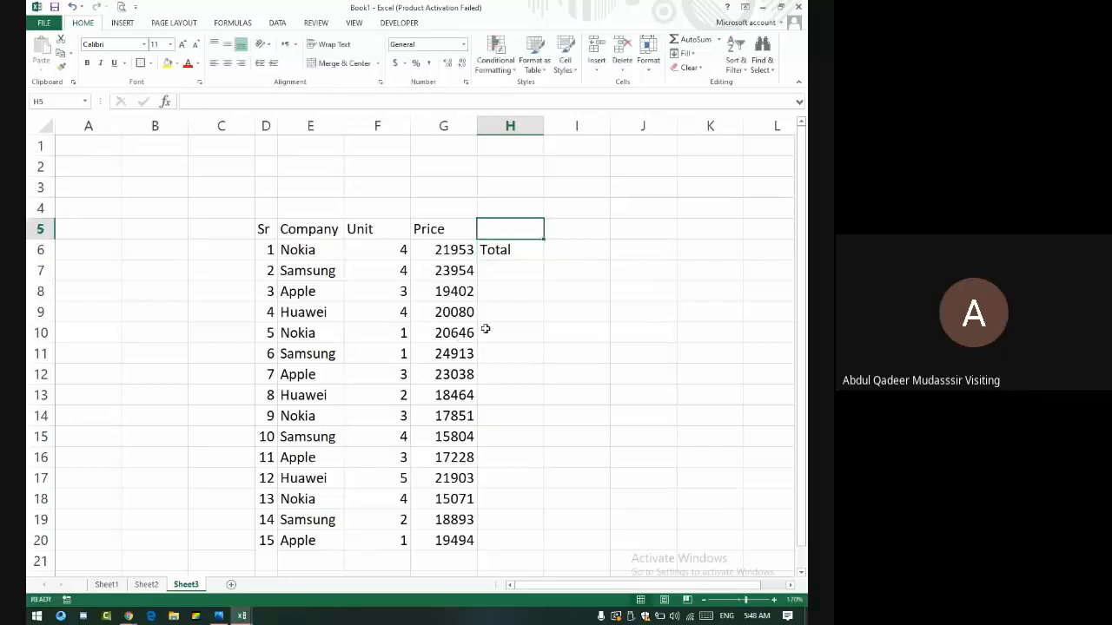
pyautogui.write('Total')
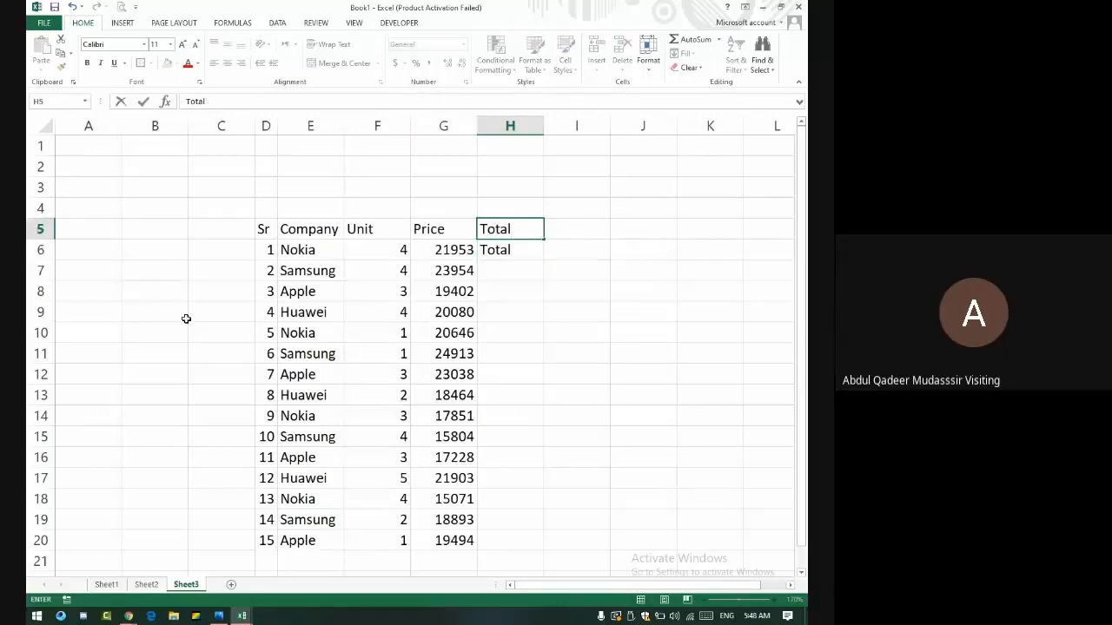
pyautogui.press('Return')
# - Enter =G6*F6 in H6 and fill it down to H20
pyautogui.write('=')
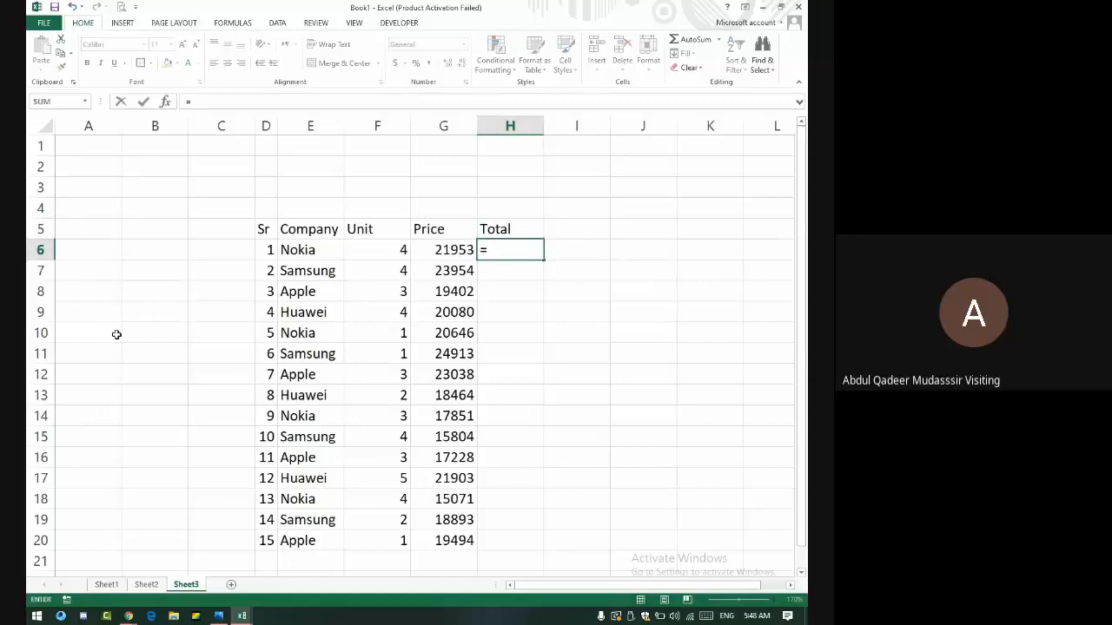
pyautogui.press('Left')
pyautogui.write('*')
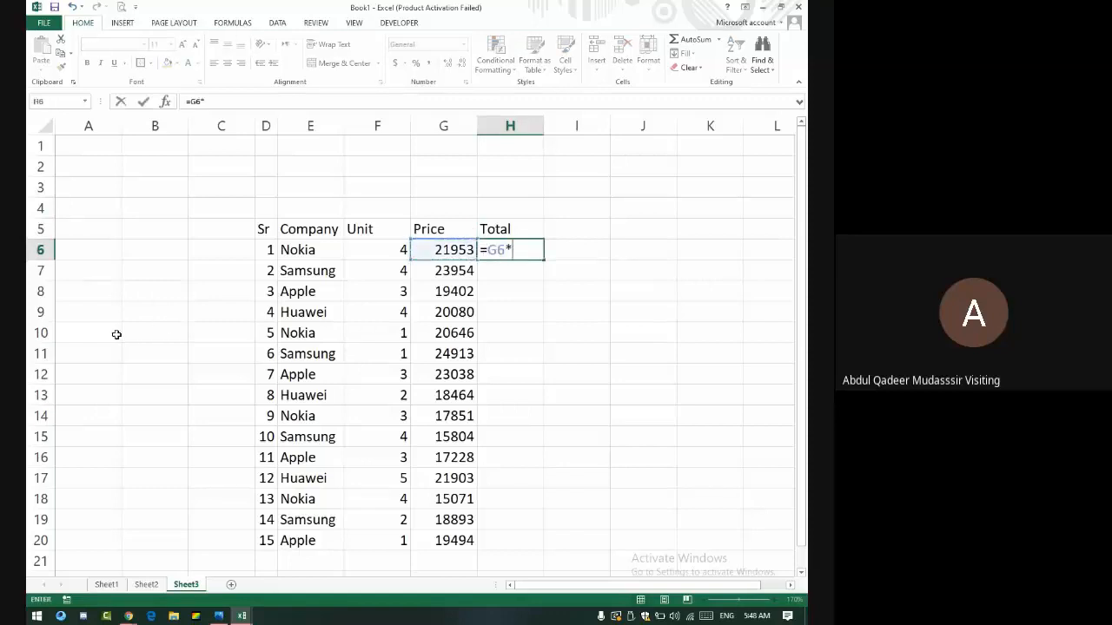
pyautogui.press('Left')
pyautogui.press('Left')
pyautogui.press('Return')
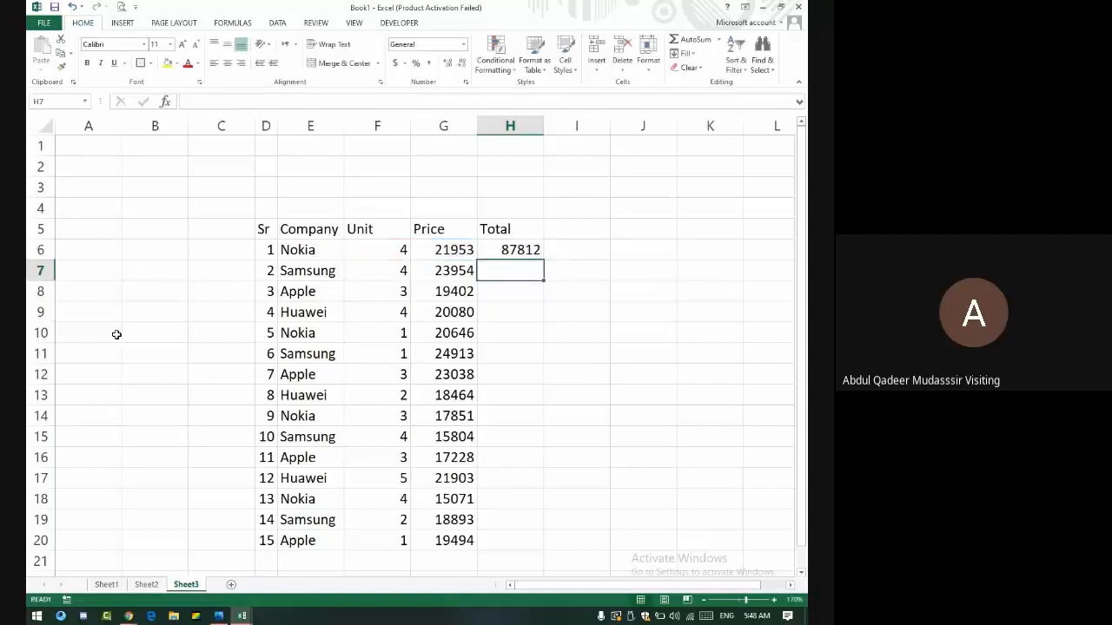
pyautogui.press('Up')
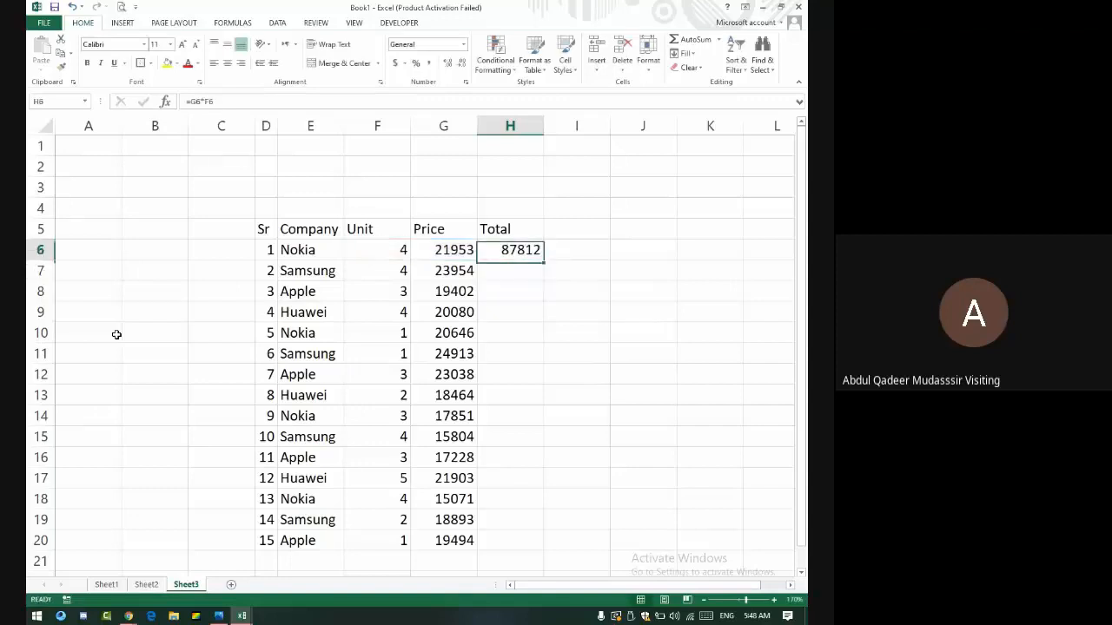
pyautogui.doubleClick(543, 258)
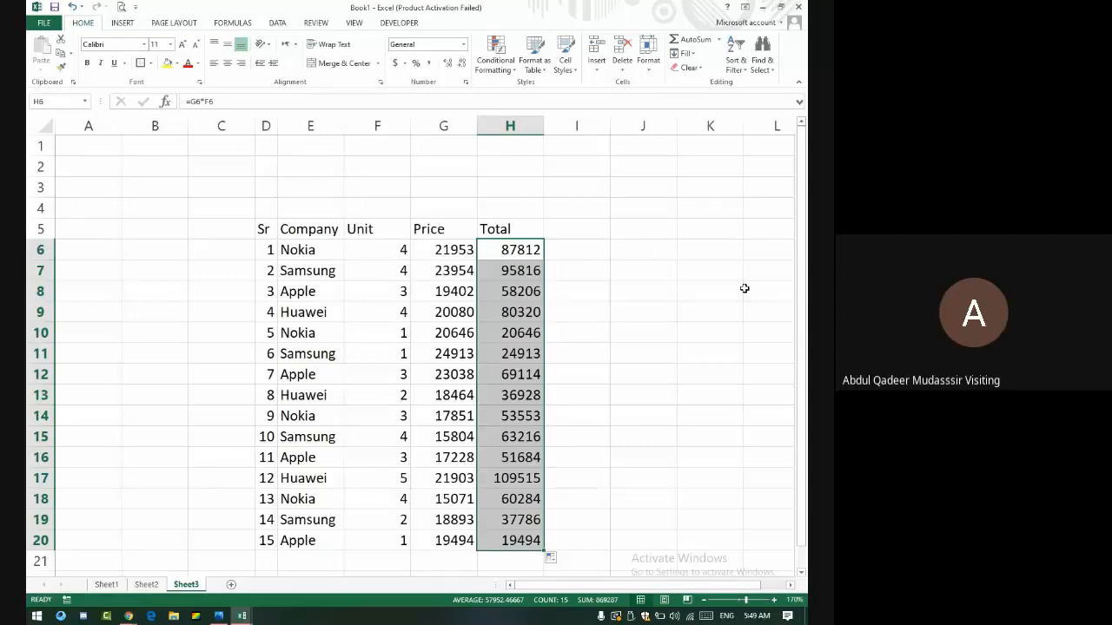
pyautogui.press('Right')
pyautogui.press('Right')
pyautogui.press('Left')
pyautogui.press('Up')
pyautogui.press('Right')
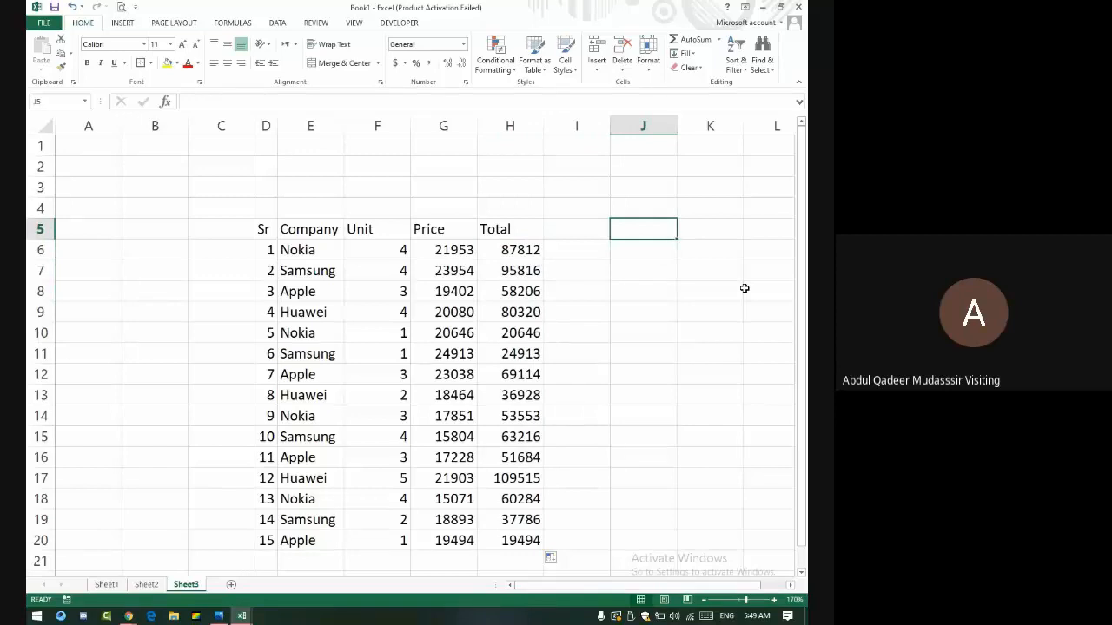
# - Type the headings Customer, Product, Price and Average Price across J5:M5
pyautogui.write('Custi')
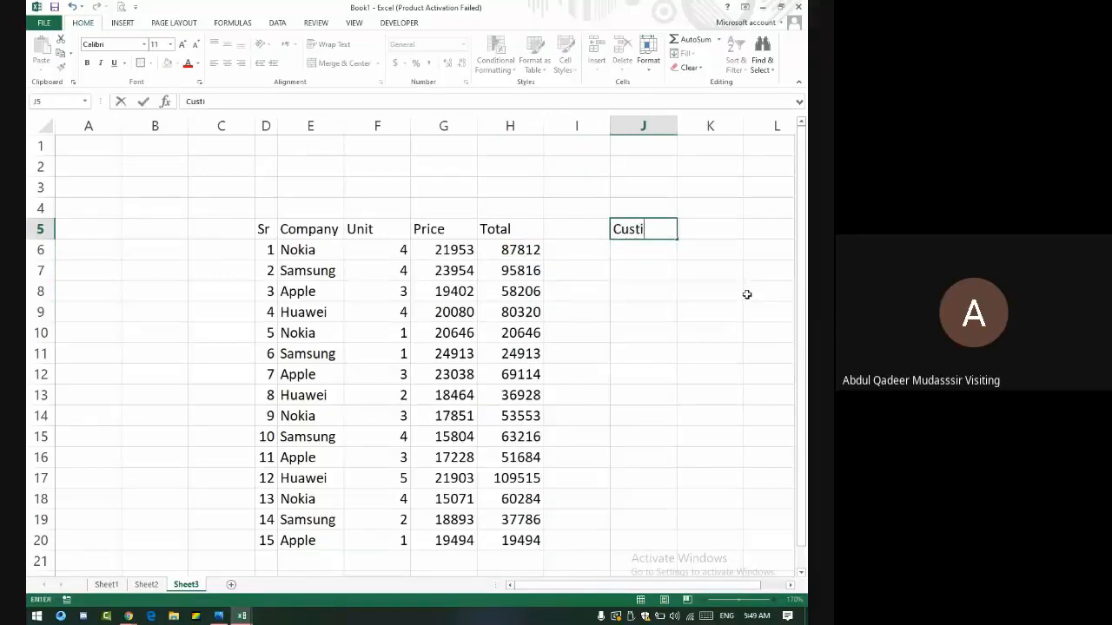
pyautogui.press('BackSpace')
pyautogui.write('omer')
pyautogui.press('Tab')
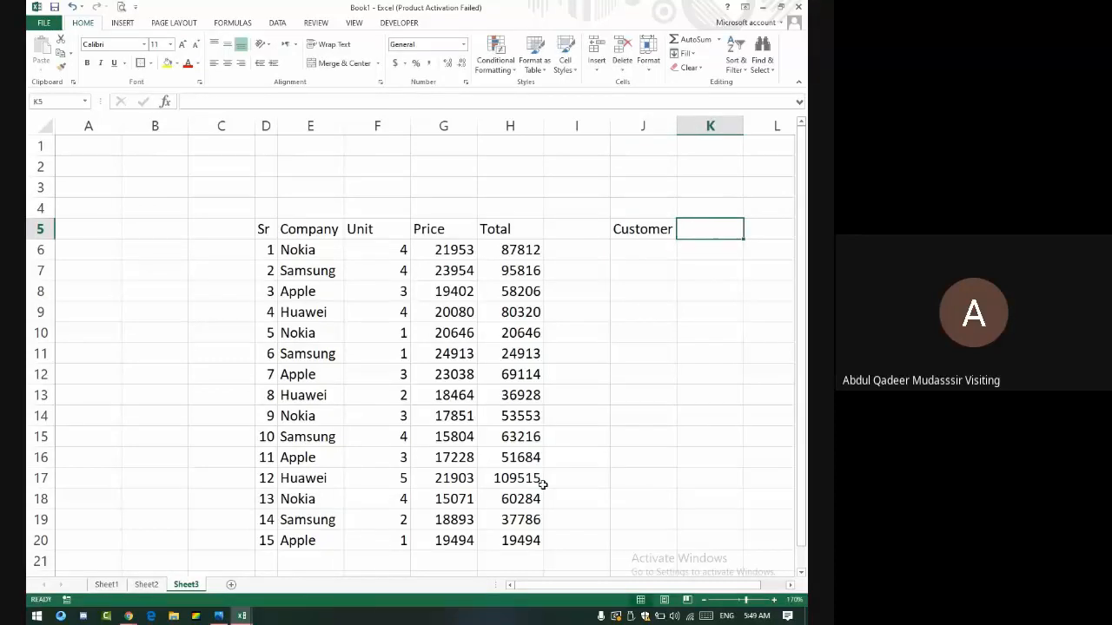
pyautogui.write('Product')
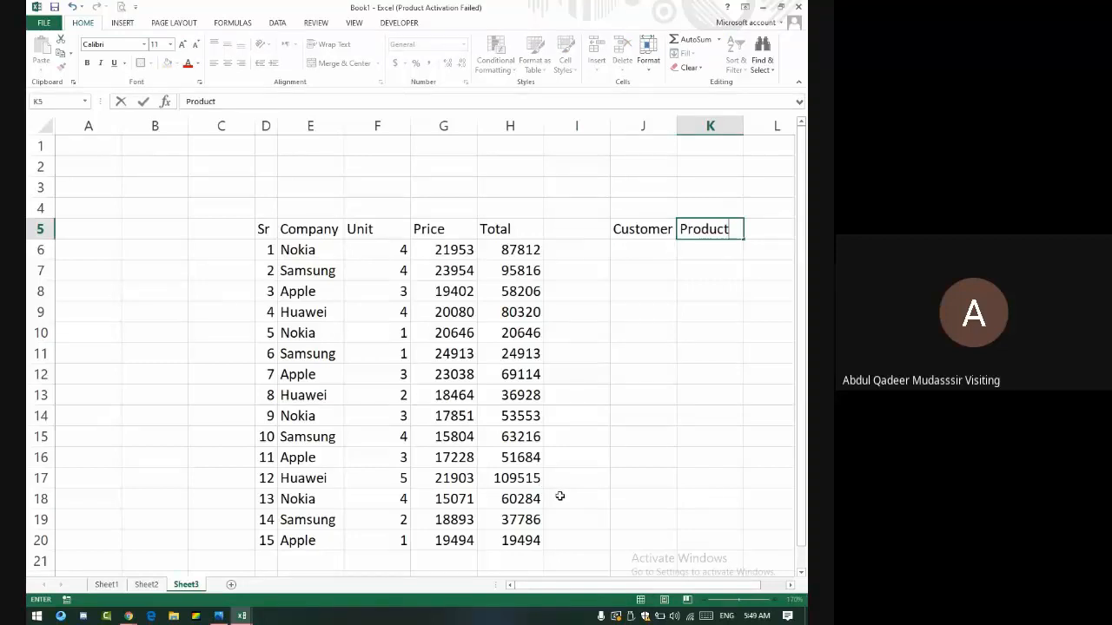
pyautogui.press('Tab')
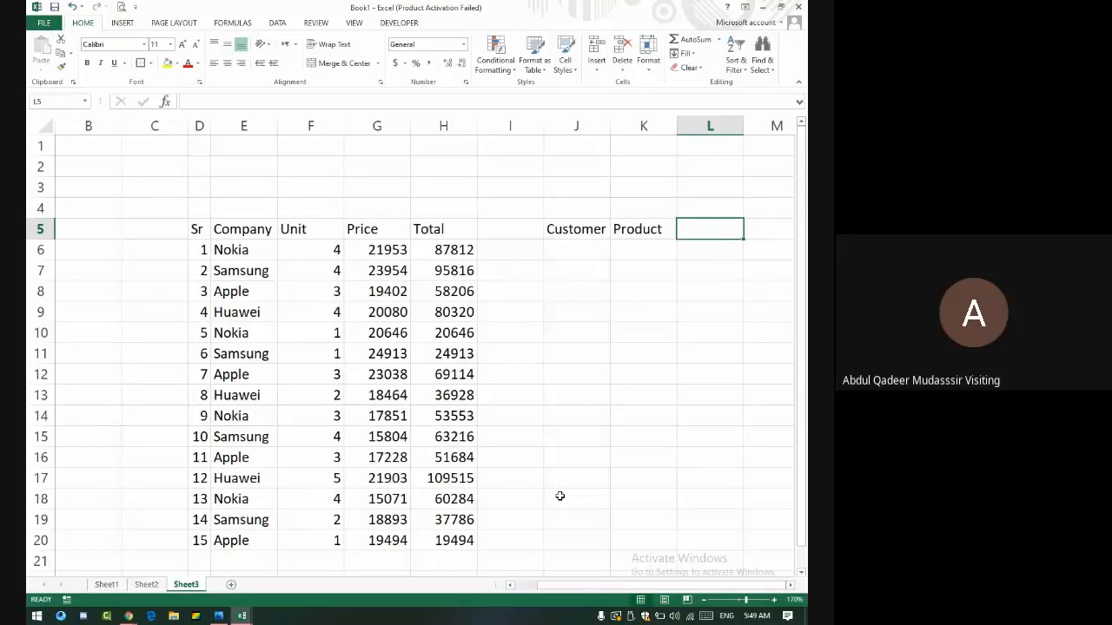
pyautogui.write('Price')
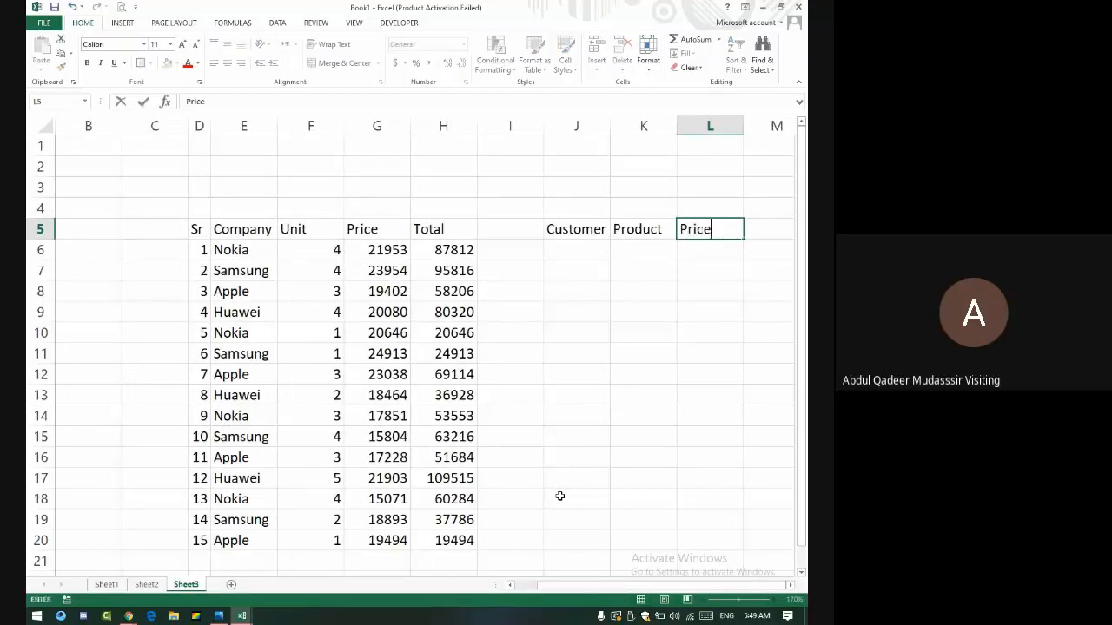
pyautogui.press('Tab')
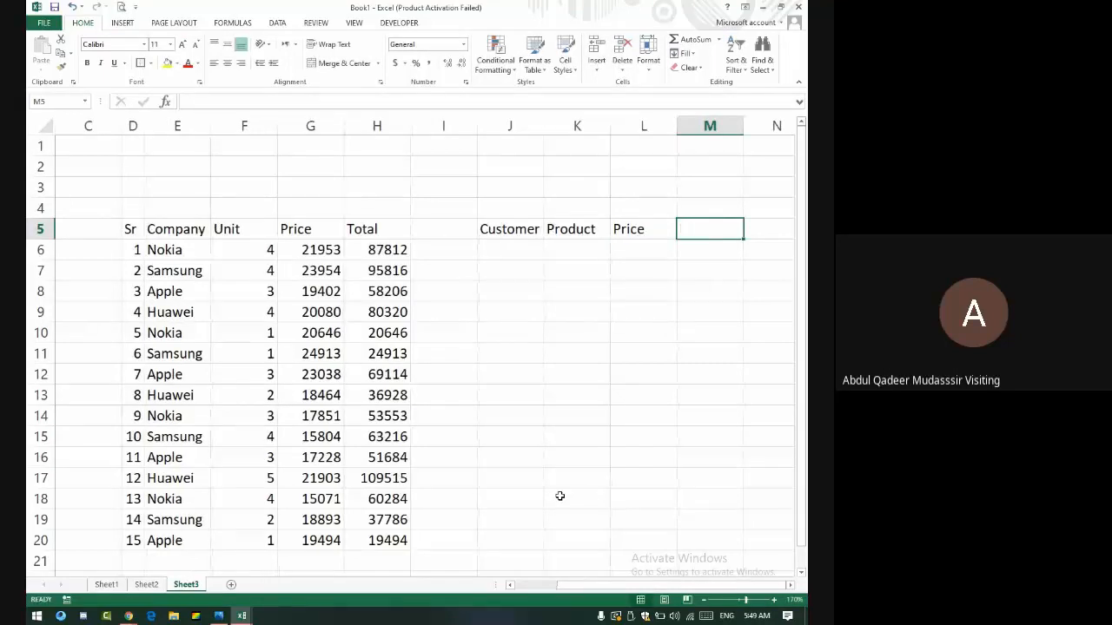
pyautogui.write('Aver')
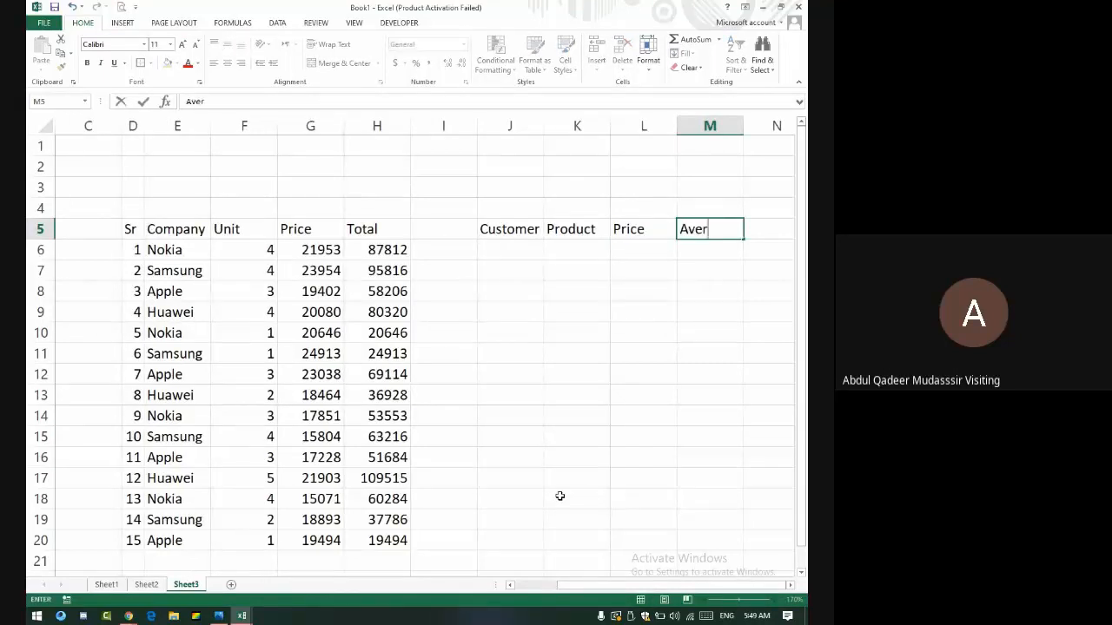
pyautogui.write('age Price')
pyautogui.press('Return')
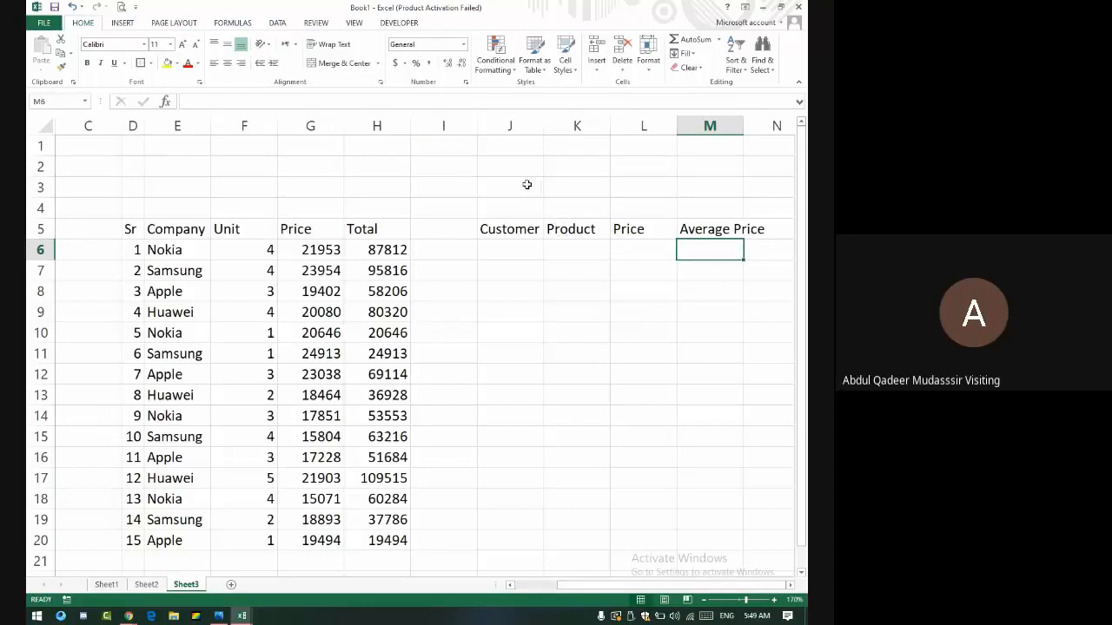
# - Merge and middle-align J3:M4 as a bold, 18-point yellow header, and autofit column M
pyautogui.moveTo(526, 185); pyautogui.dragTo(721, 209)
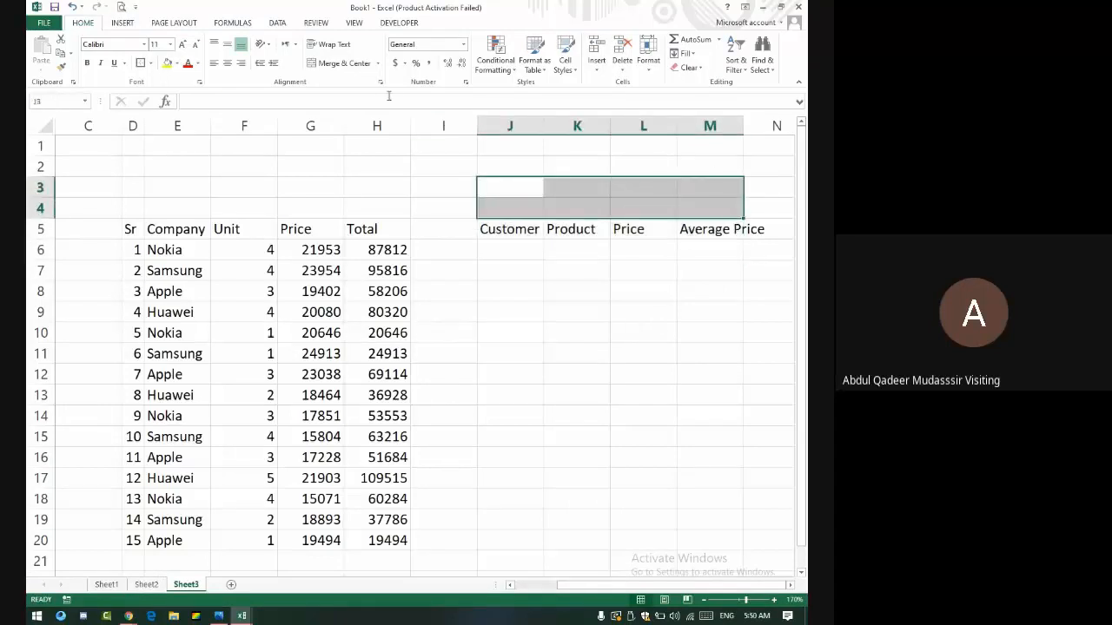
pyautogui.click(342, 63)
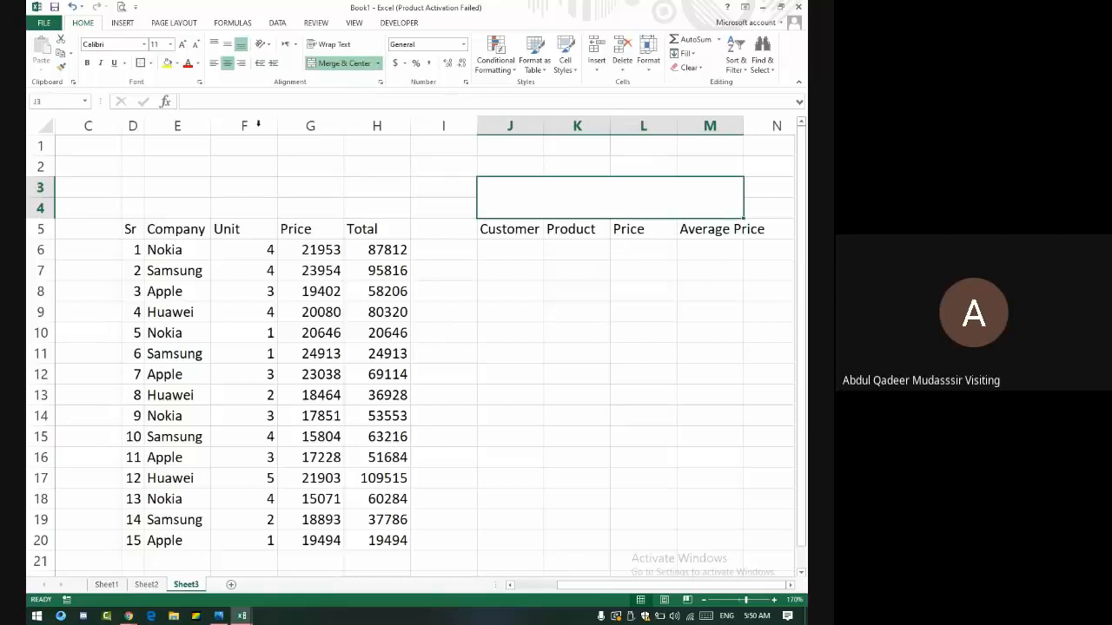
pyautogui.click(225, 45)
pyautogui.click(193, 45)
pyautogui.click(183, 44)
pyautogui.click(182, 45)
pyautogui.click(182, 44)
pyautogui.click(182, 45)
pyautogui.click(182, 45)
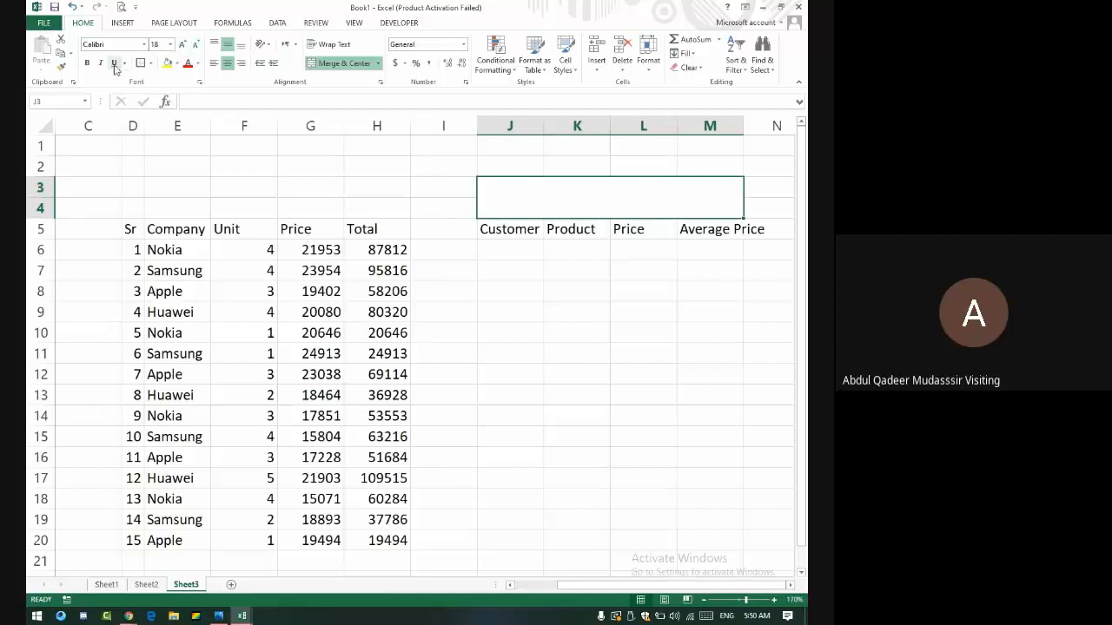
pyautogui.click(87, 62)
pyautogui.click(556, 330)
pyautogui.doubleClick(742, 126)
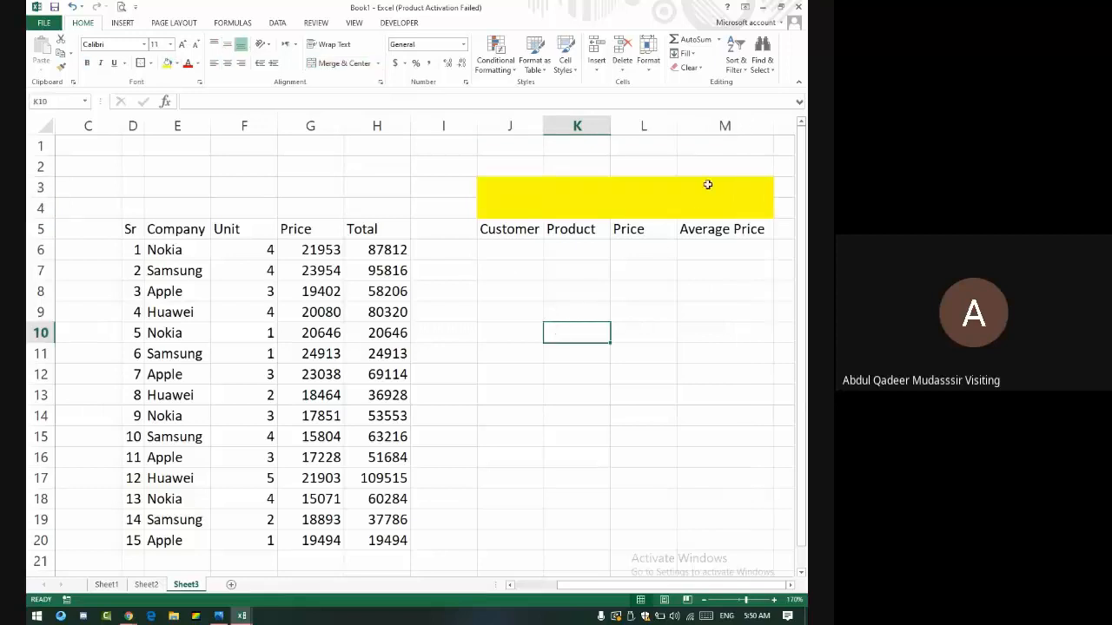
# - Type 'nokia' into the merged yellow header, then return to J6
pyautogui.click(685, 206)
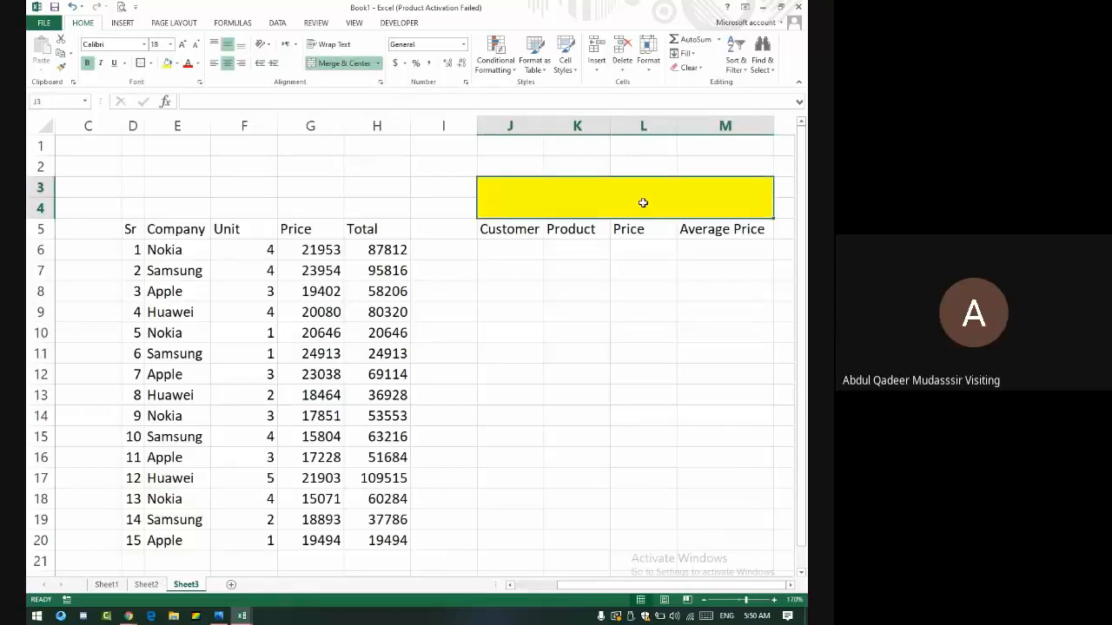
pyautogui.write('nokia')
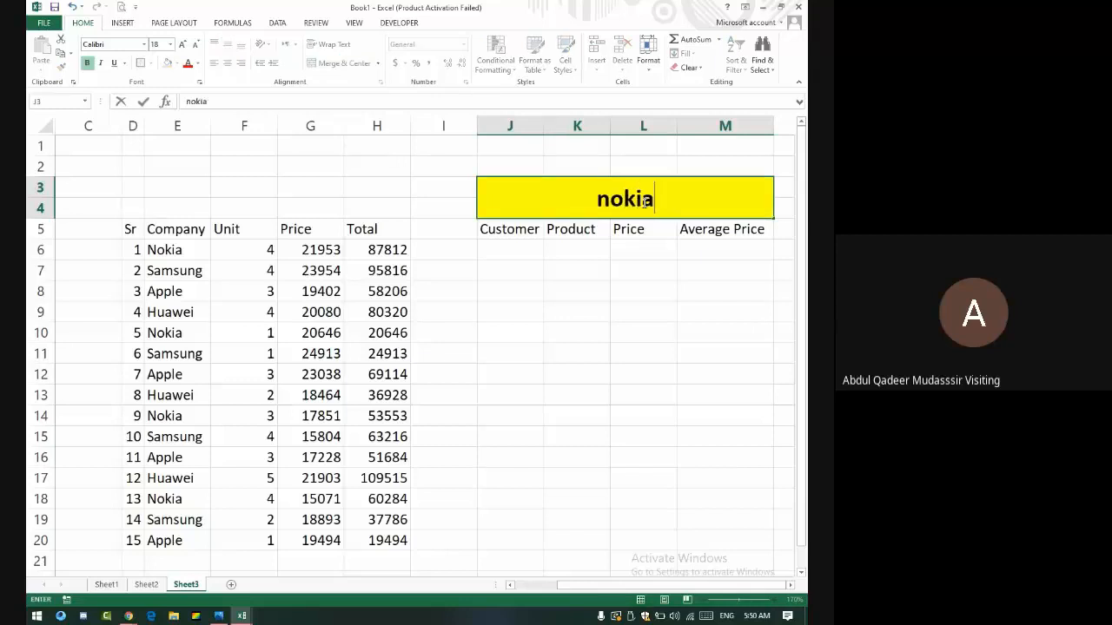
pyautogui.press('Return')
pyautogui.press('Return')
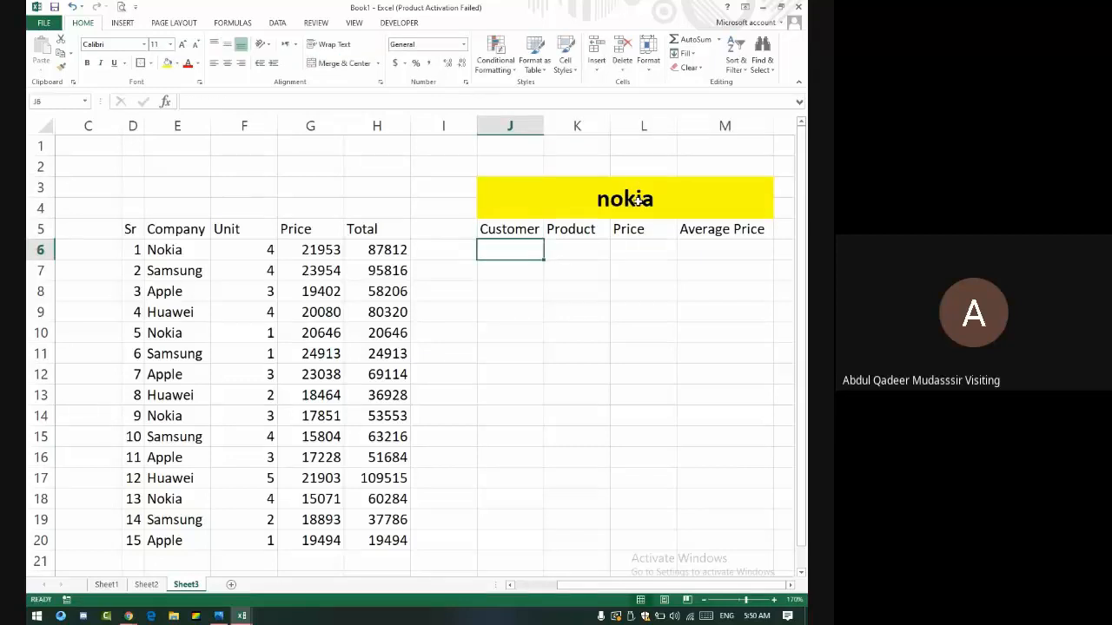
pyautogui.press('Right')
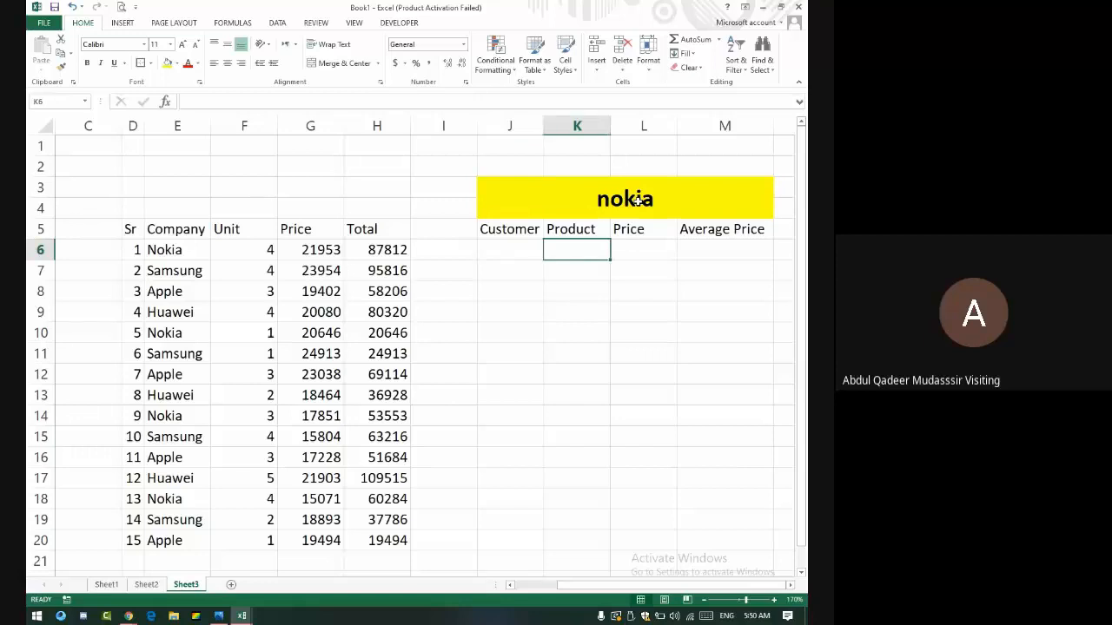
pyautogui.press('Right')
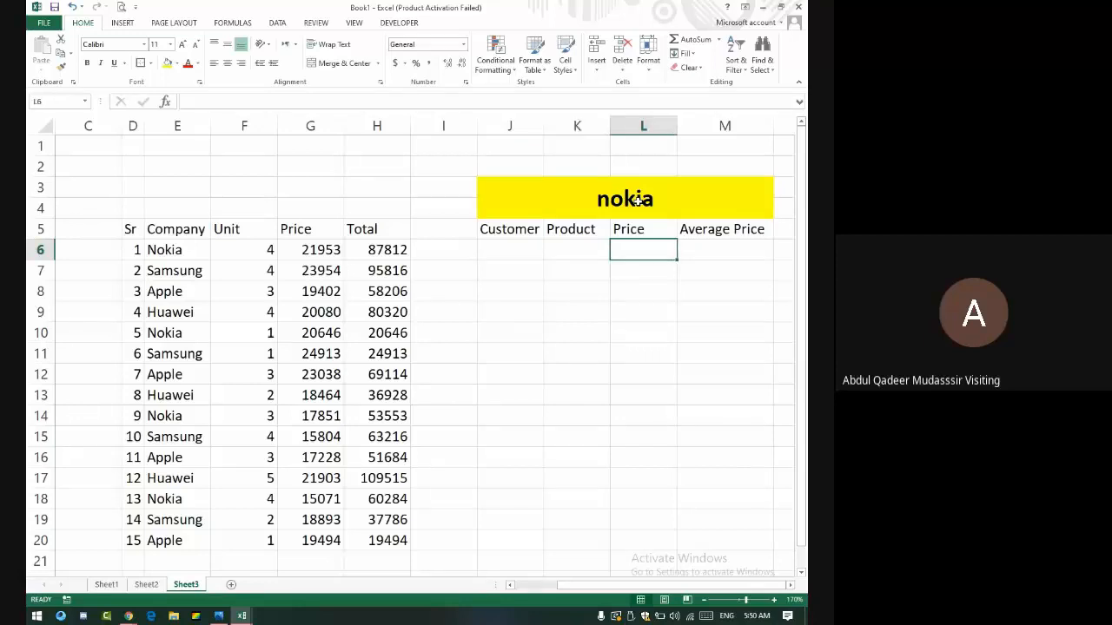
pyautogui.press('Right')
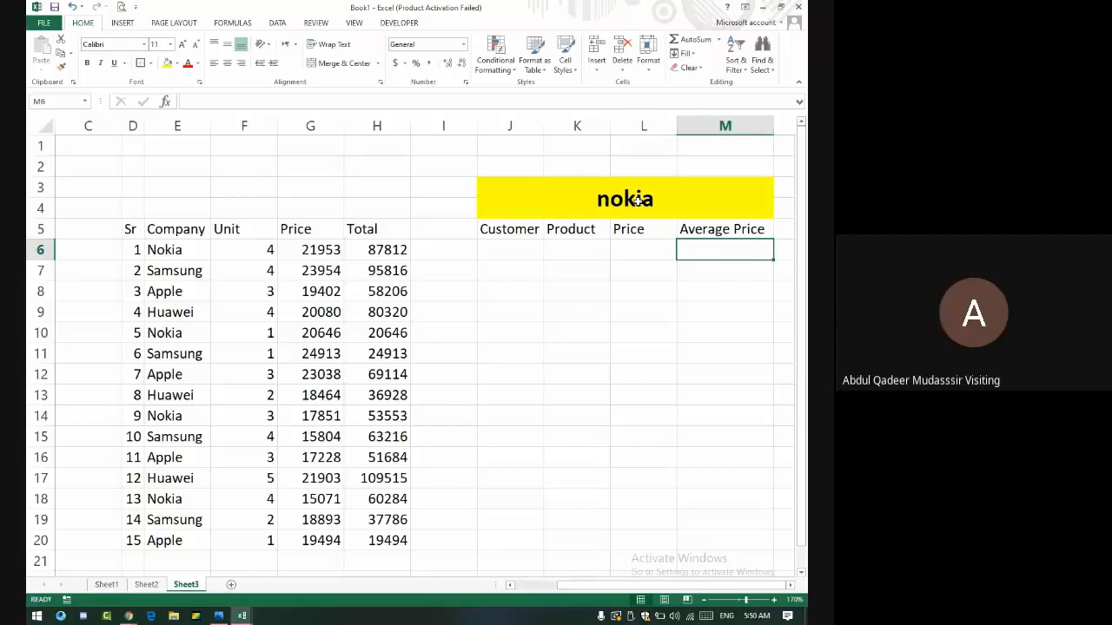
pyautogui.press('Left')
pyautogui.press('Left')
pyautogui.press('Left')
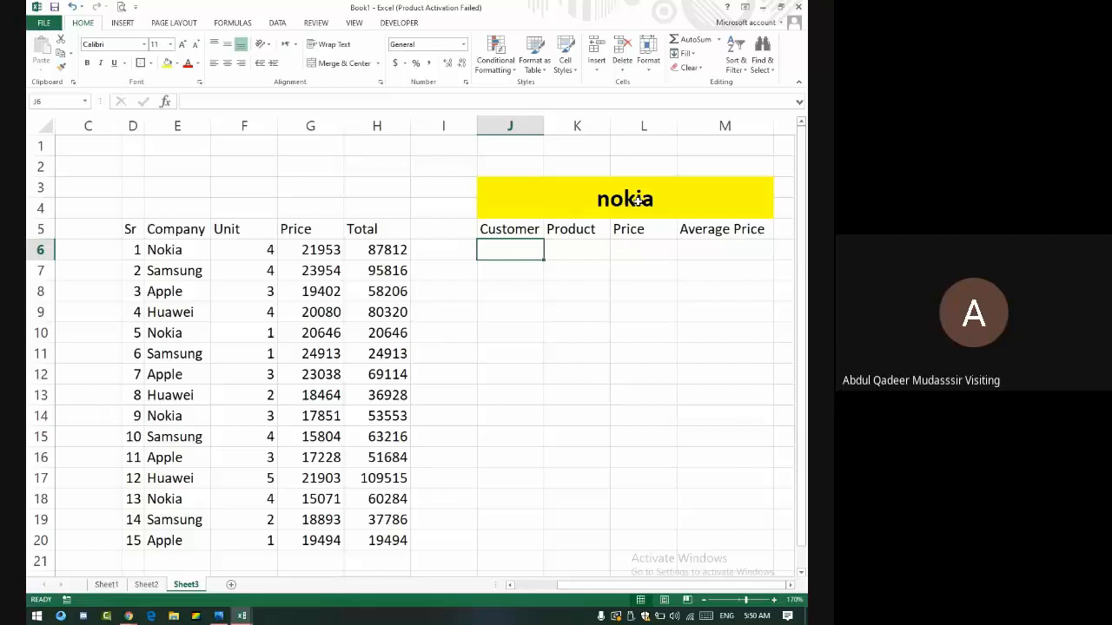
# - Enter =COUNTIF(E6:E20,"Nokia") in J6, returning a count of 4
pyautogui.write('=coun')
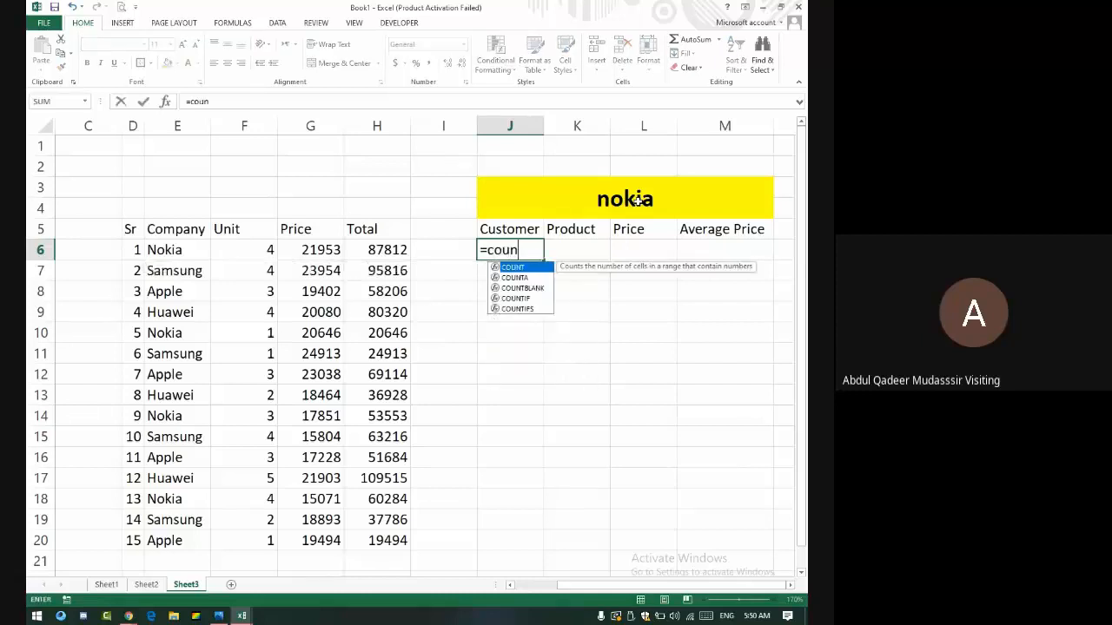
pyautogui.write('tif')
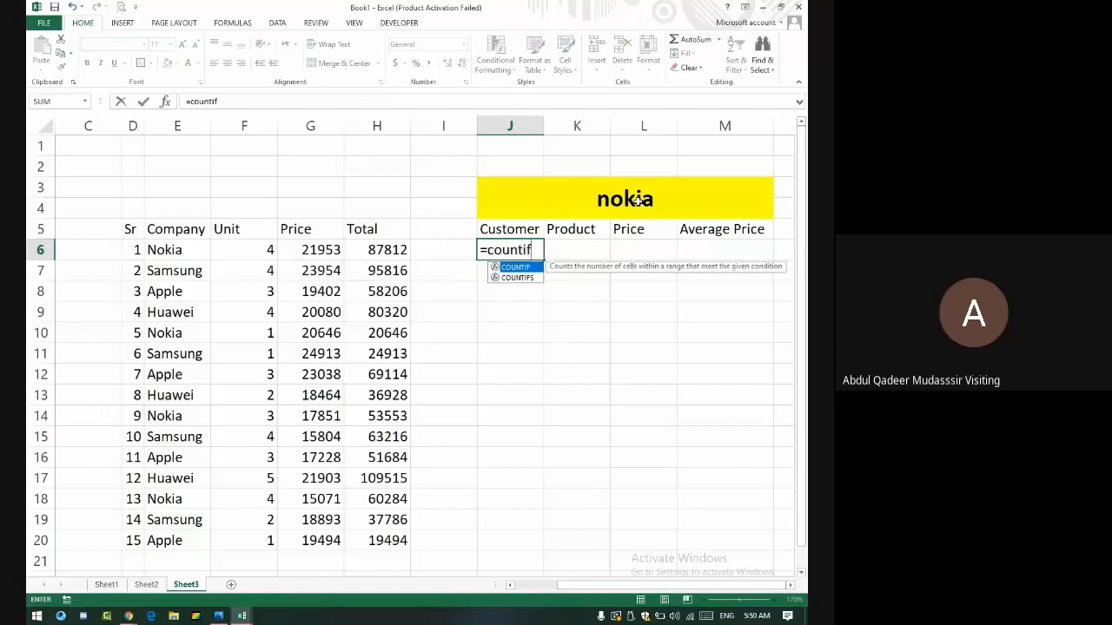
pyautogui.write('(')
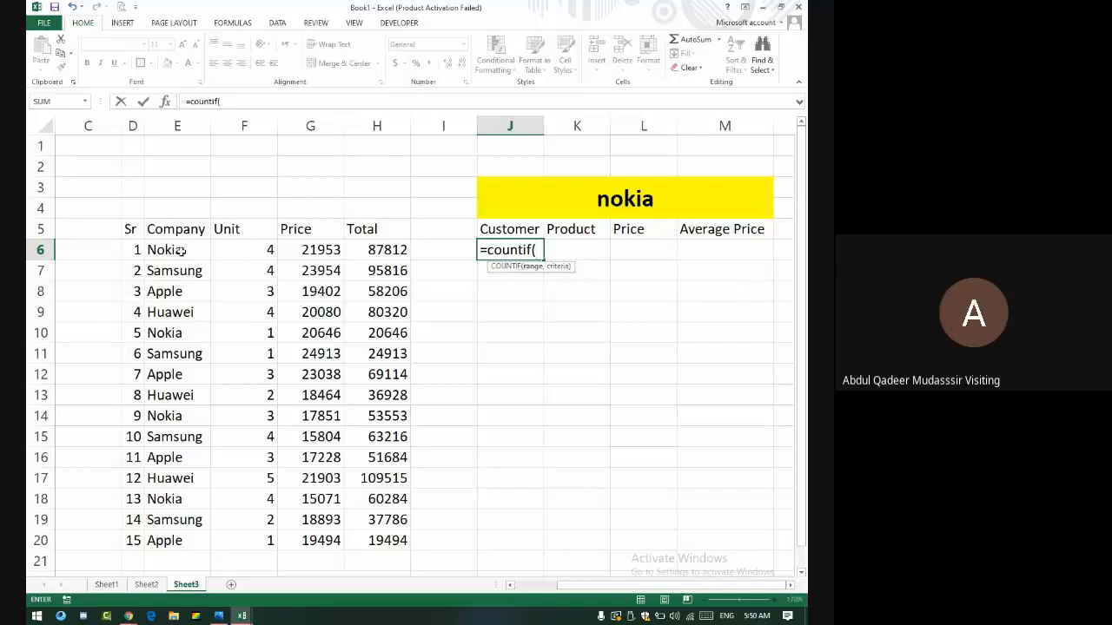
pyautogui.moveTo(180, 250); pyautogui.dragTo(182, 543)
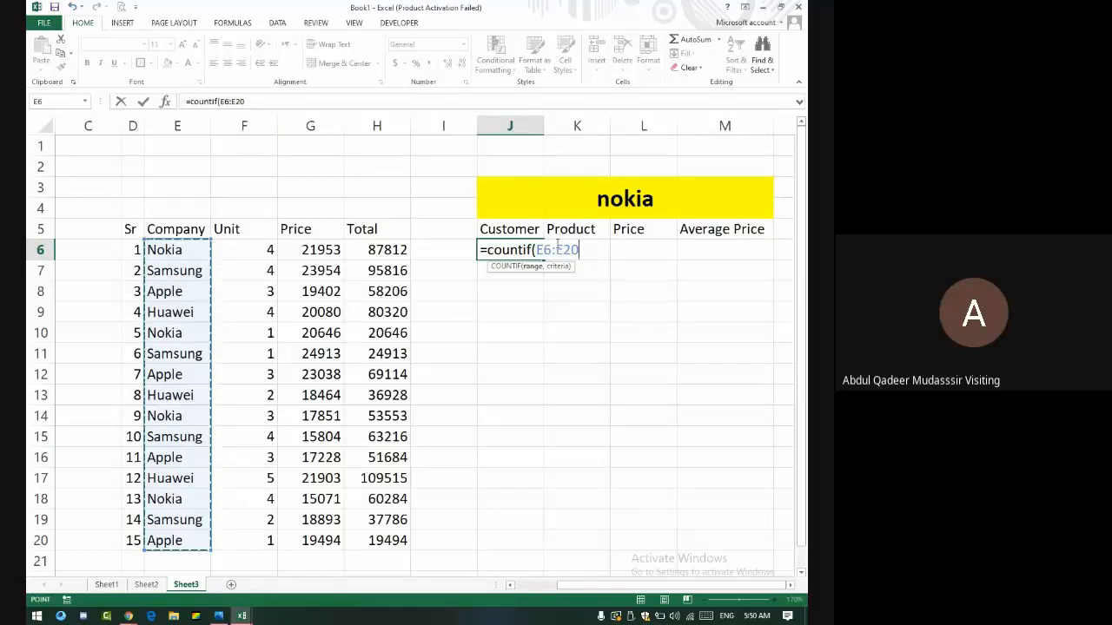
pyautogui.write(',')
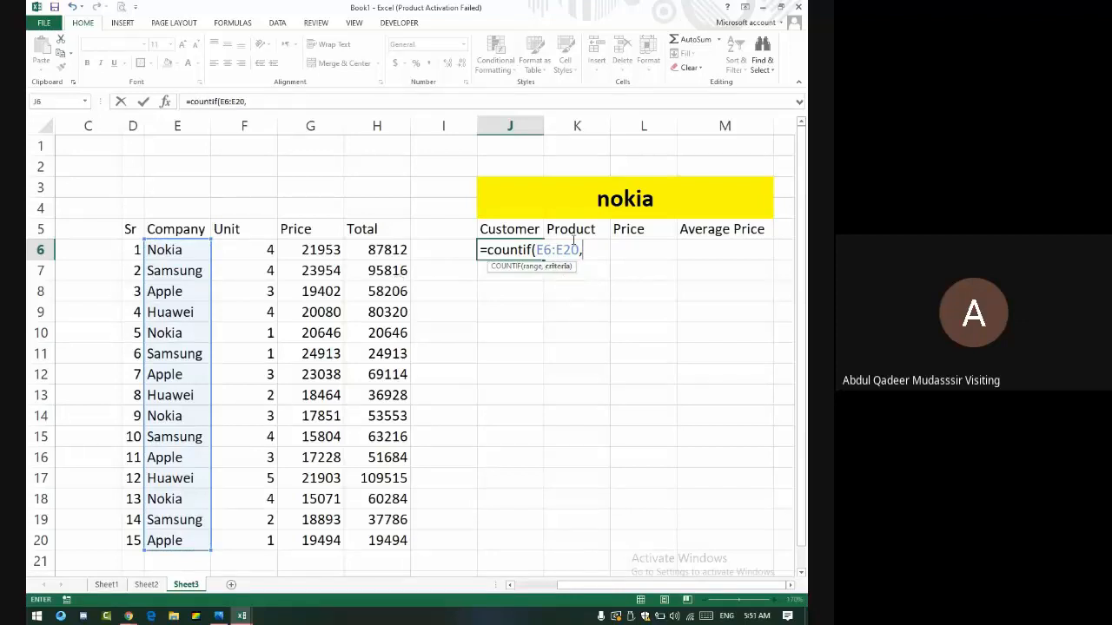
pyautogui.write('"Nokia')
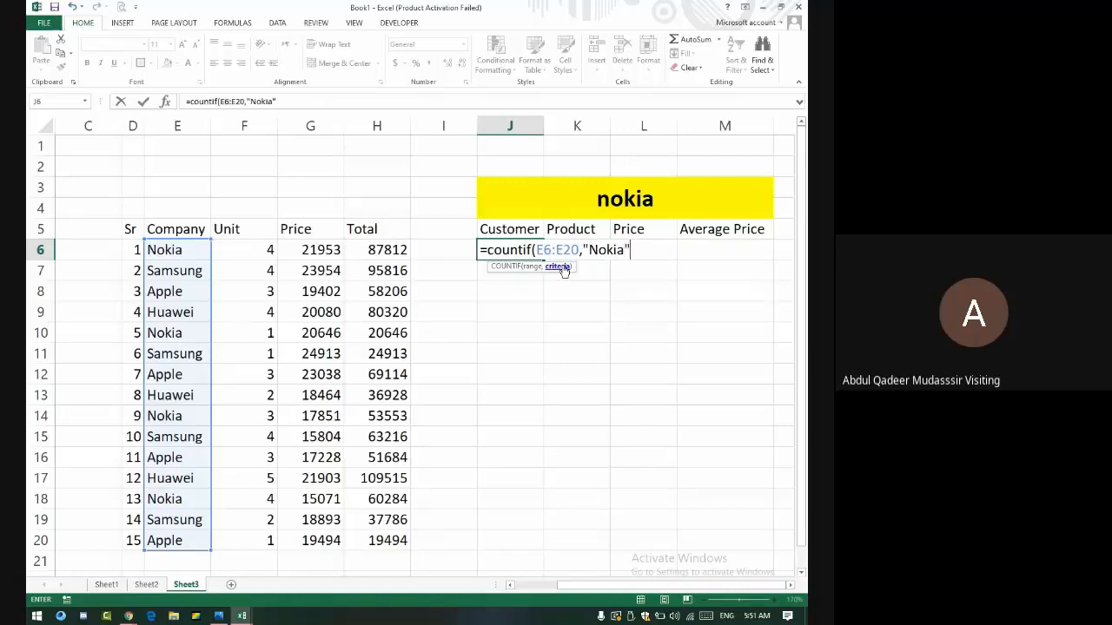
pyautogui.press('Return')
pyautogui.press('Up')
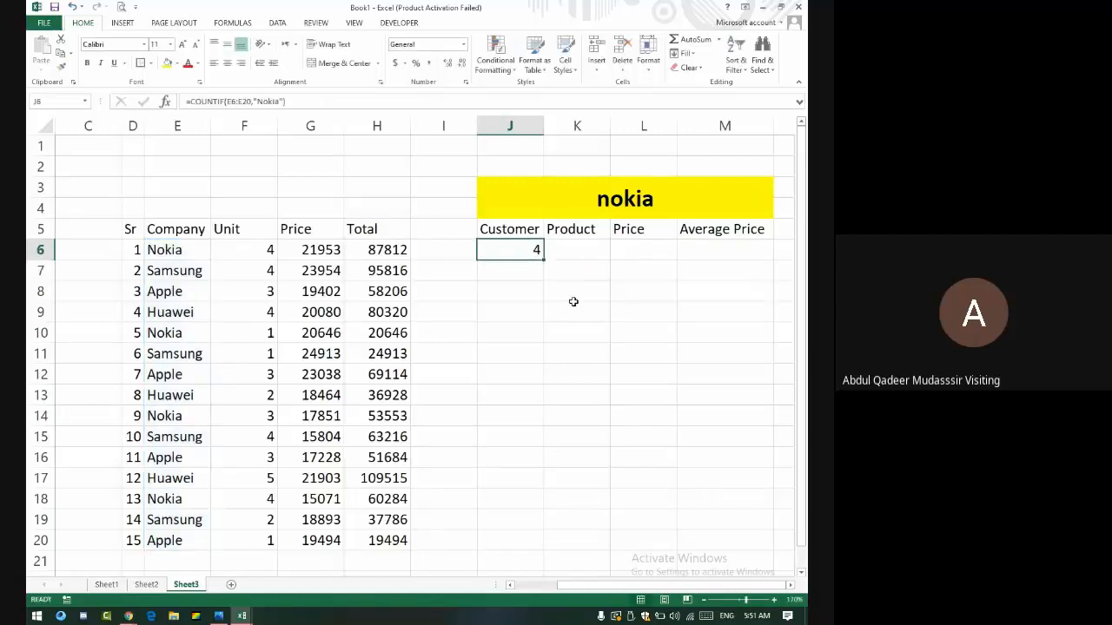
# - Check the Nokia entries and change E19 from Samsung to Nokia to test the count
pyautogui.click(183, 250)
pyautogui.click(192, 339)
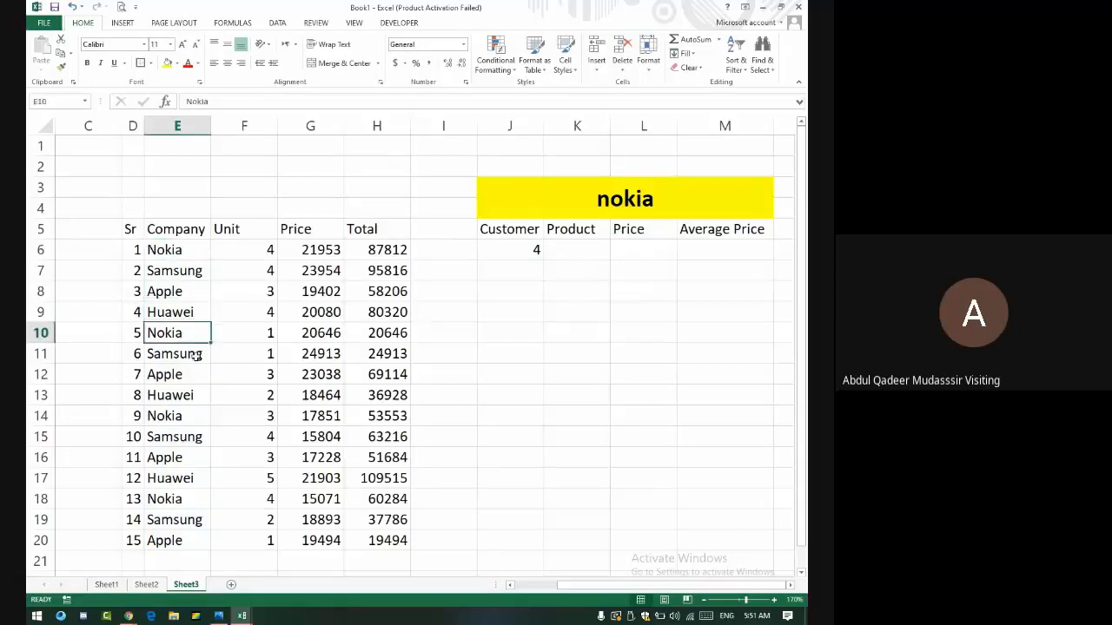
pyautogui.click(207, 416)
pyautogui.click(193, 500)
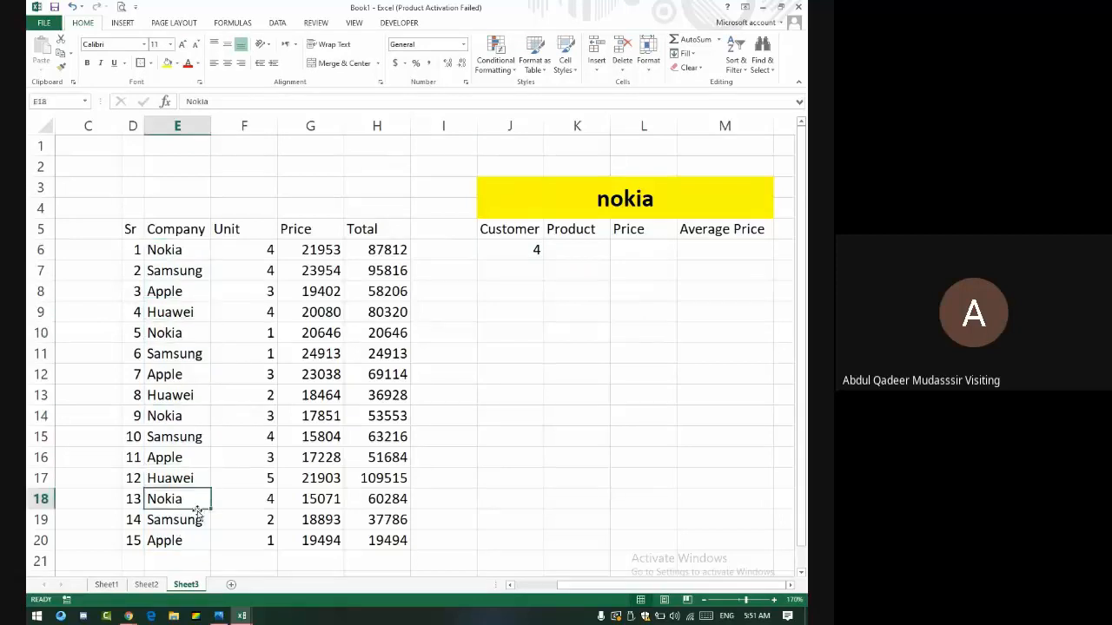
pyautogui.click(198, 514)
pyautogui.write('Nokia')
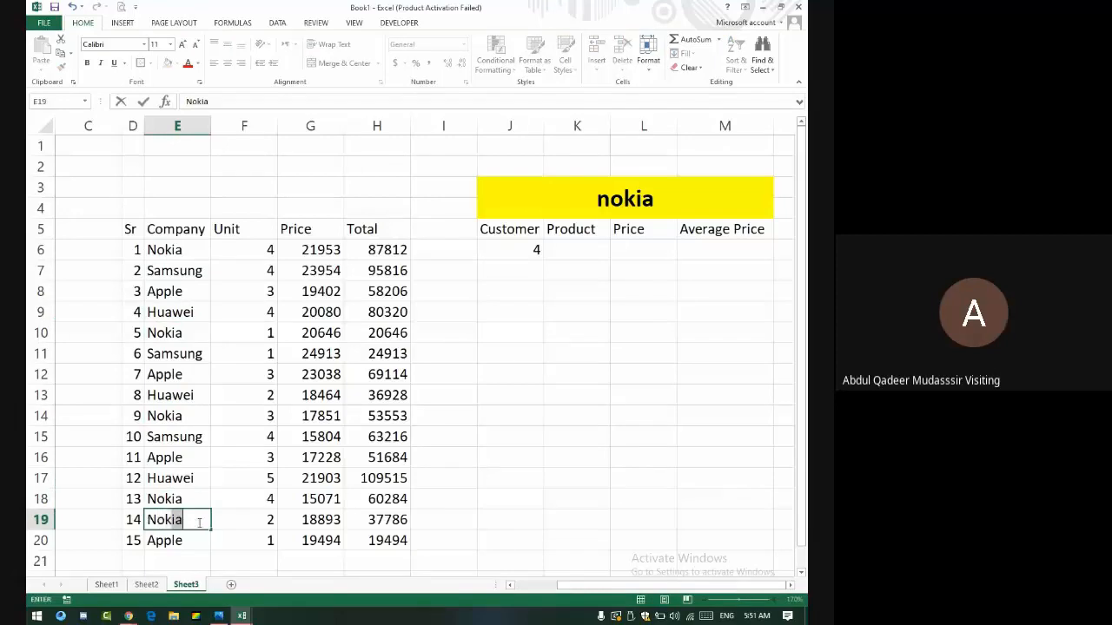
pyautogui.press('Return')
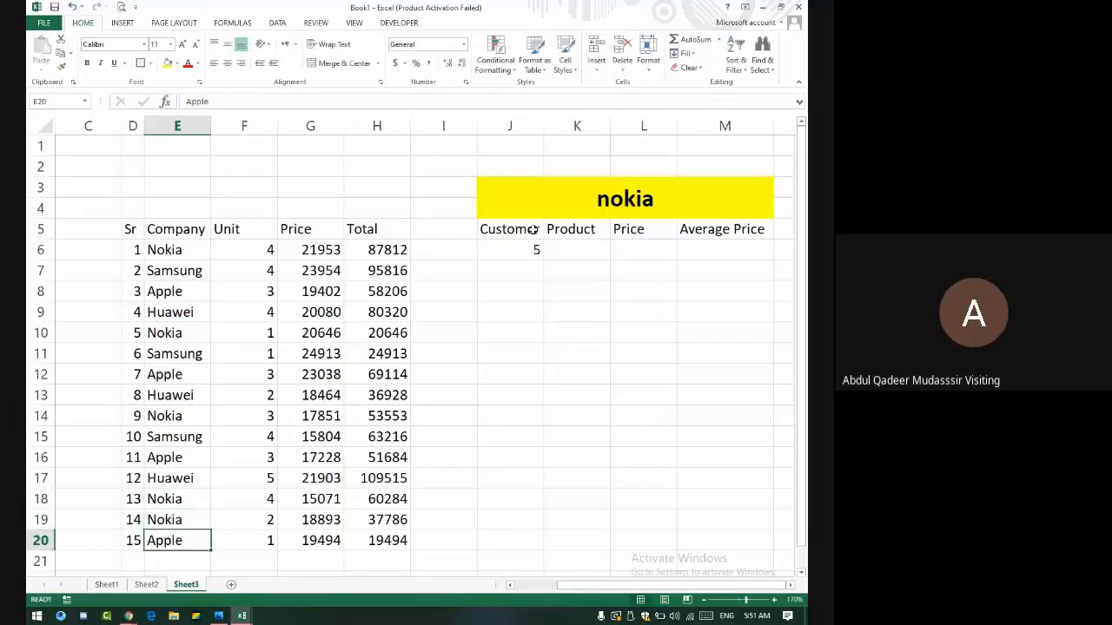
# - Reopen J6's COUNTIF formula and delete its hardcoded "Nokia" criterion
pyautogui.click(534, 248)
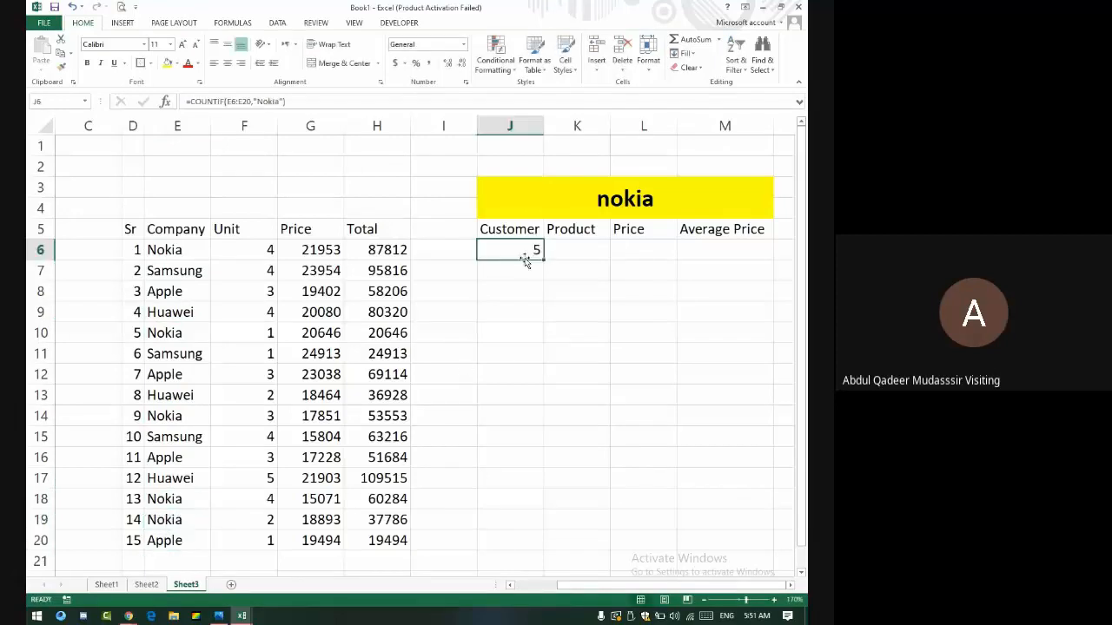
pyautogui.click(283, 102)
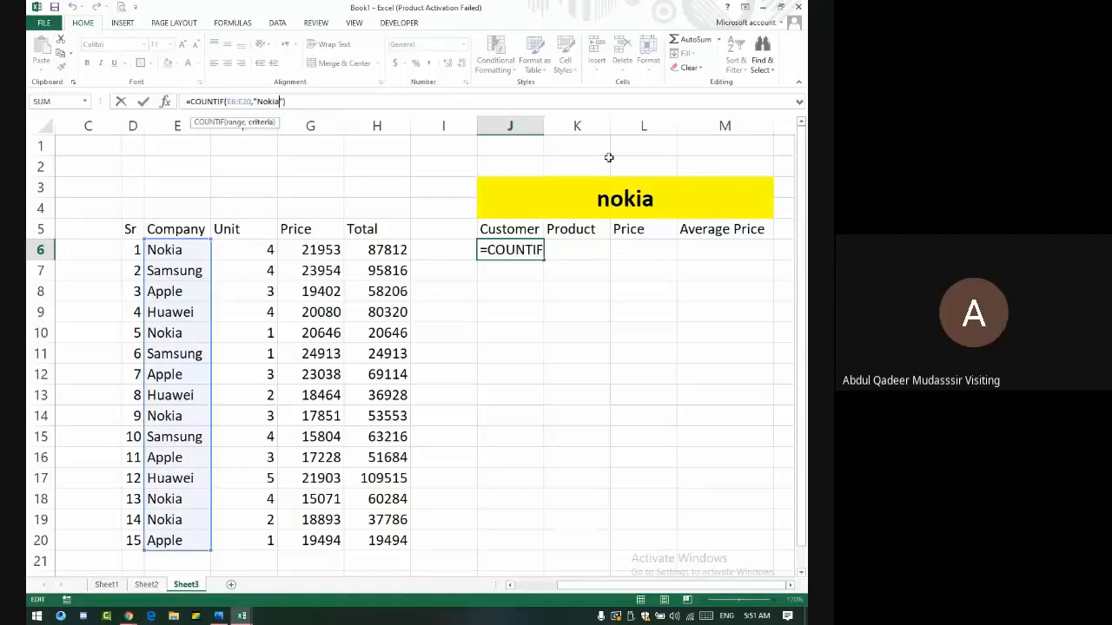
pyautogui.press('Right')
pyautogui.press('BackSpace')
pyautogui.press('BackSpace')
pyautogui.press('BackSpace')
pyautogui.press('BackSpace')
pyautogui.press('BackSpace')
pyautogui.press('BackSpace')
pyautogui.press('BackSpace')
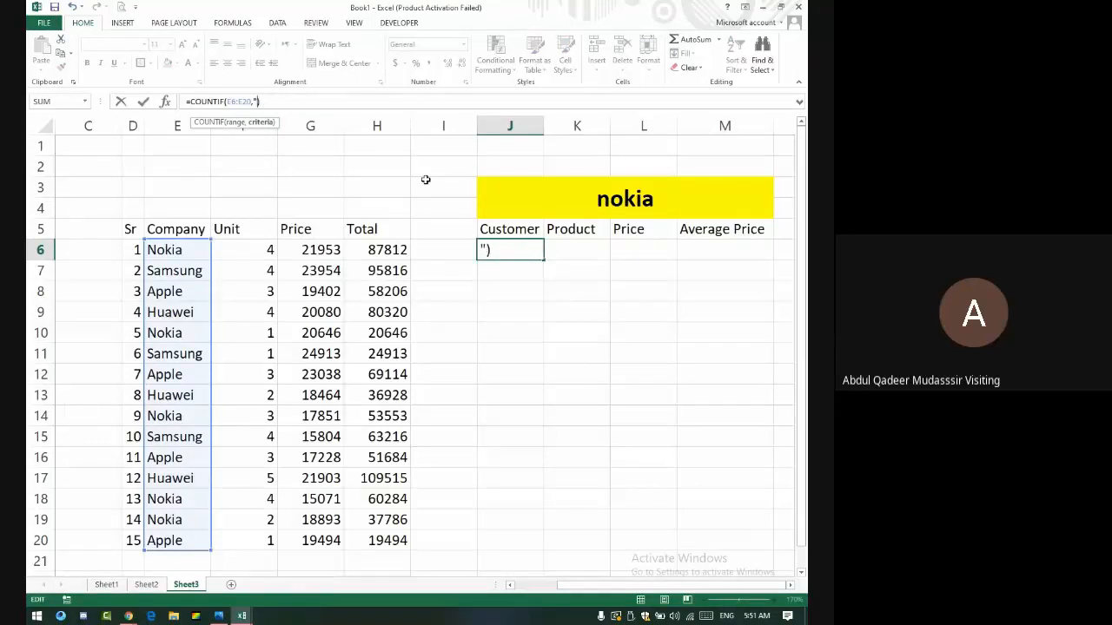
# - Make J6's COUNTIF use the yellow header J3 as its criterion
pyautogui.click(580, 199)
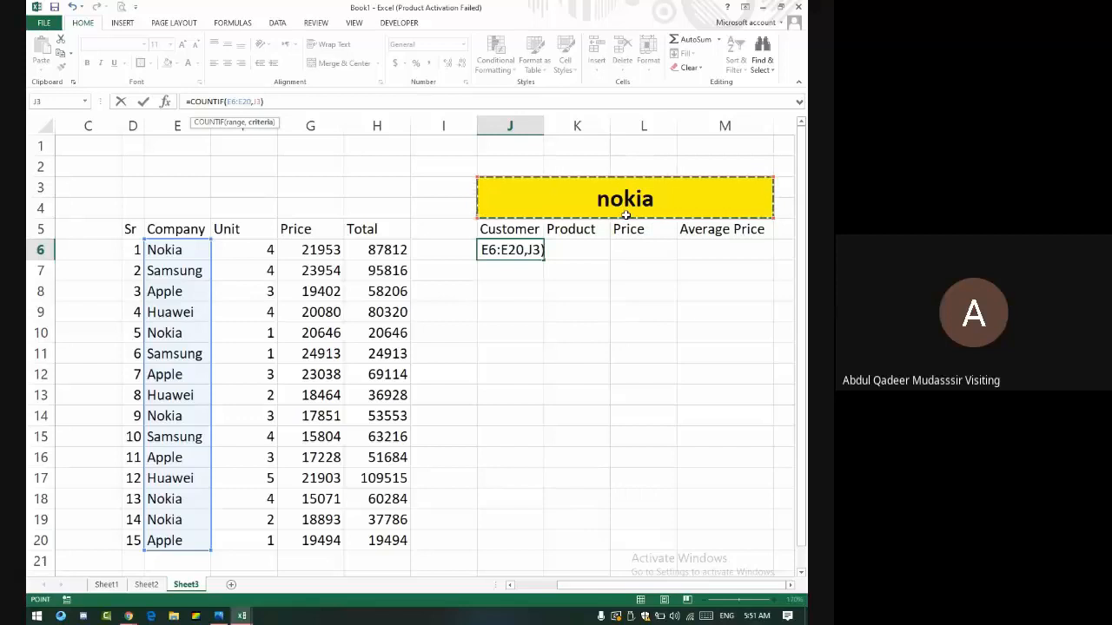
pyautogui.press('Return')
pyautogui.press('Up')
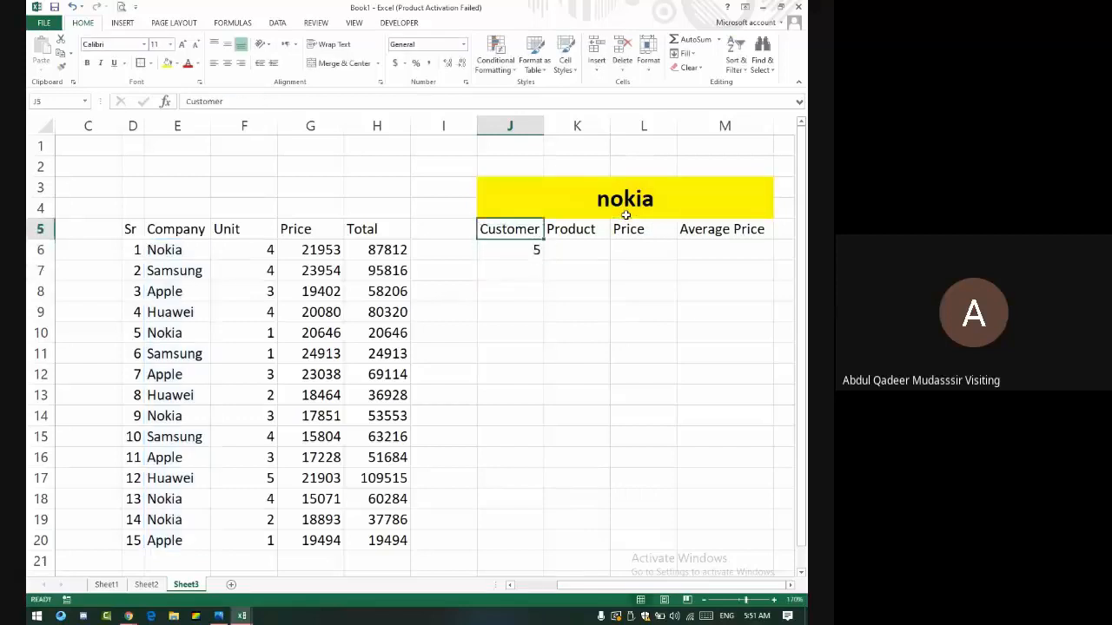
# - Change the yellow header to 'samsung', making the count show 3
pyautogui.click(625, 215)
pyautogui.write('s')
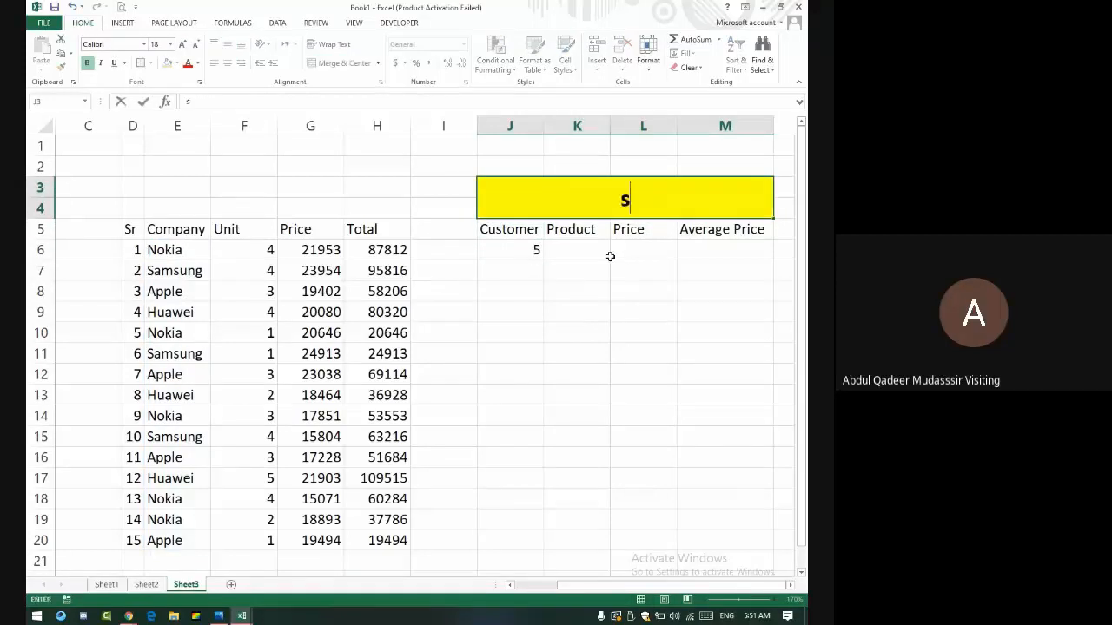
pyautogui.write('amsung')
pyautogui.press('Return')
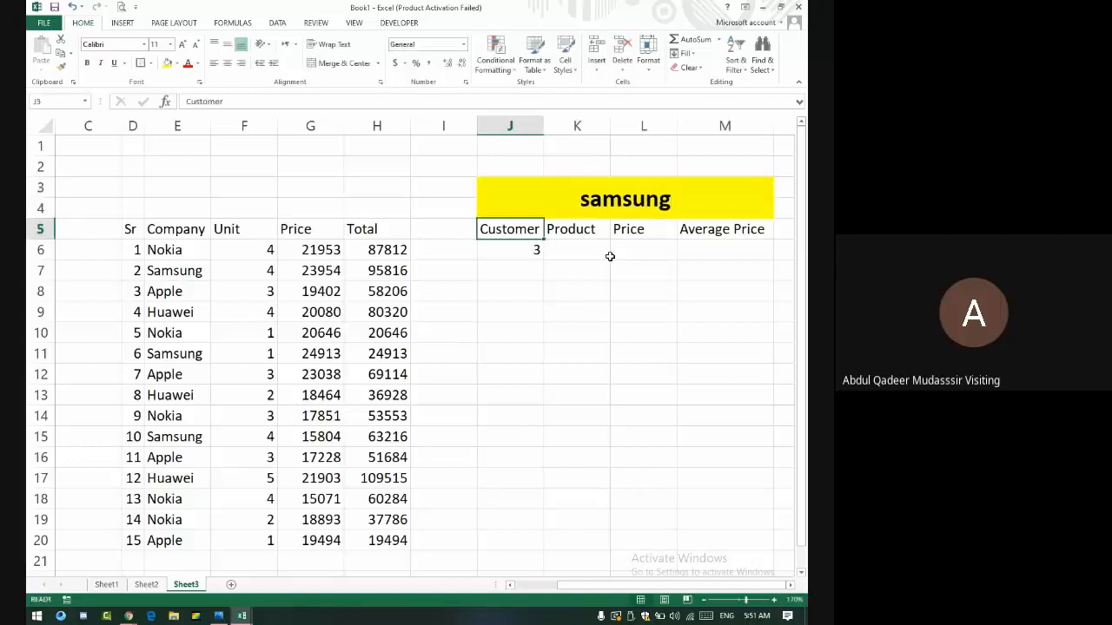
pyautogui.press('Up')
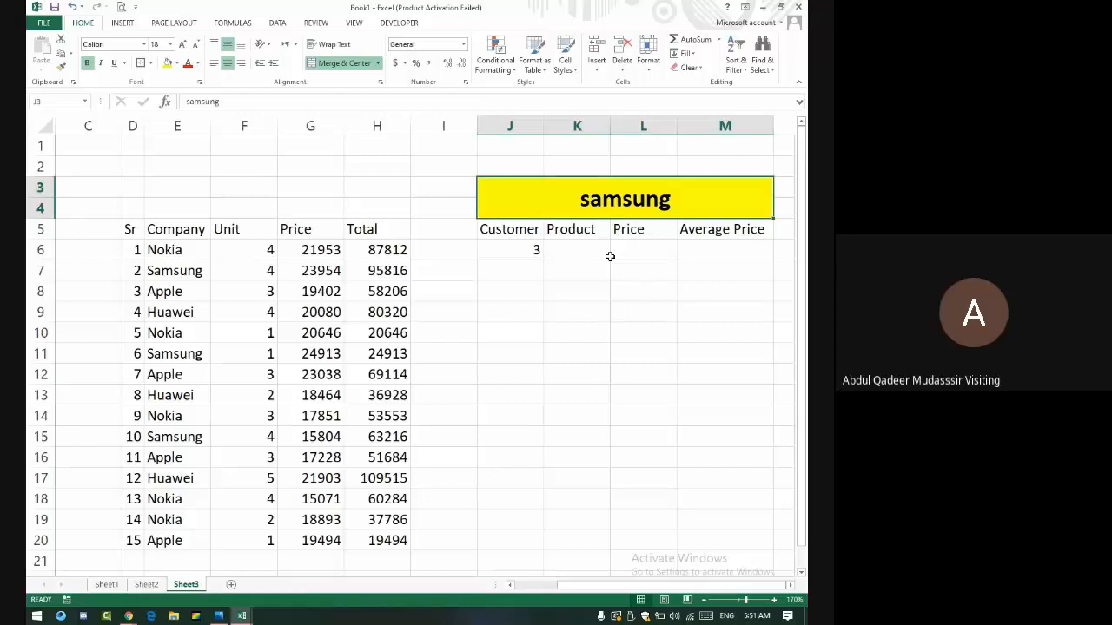
pyautogui.click(570, 250)
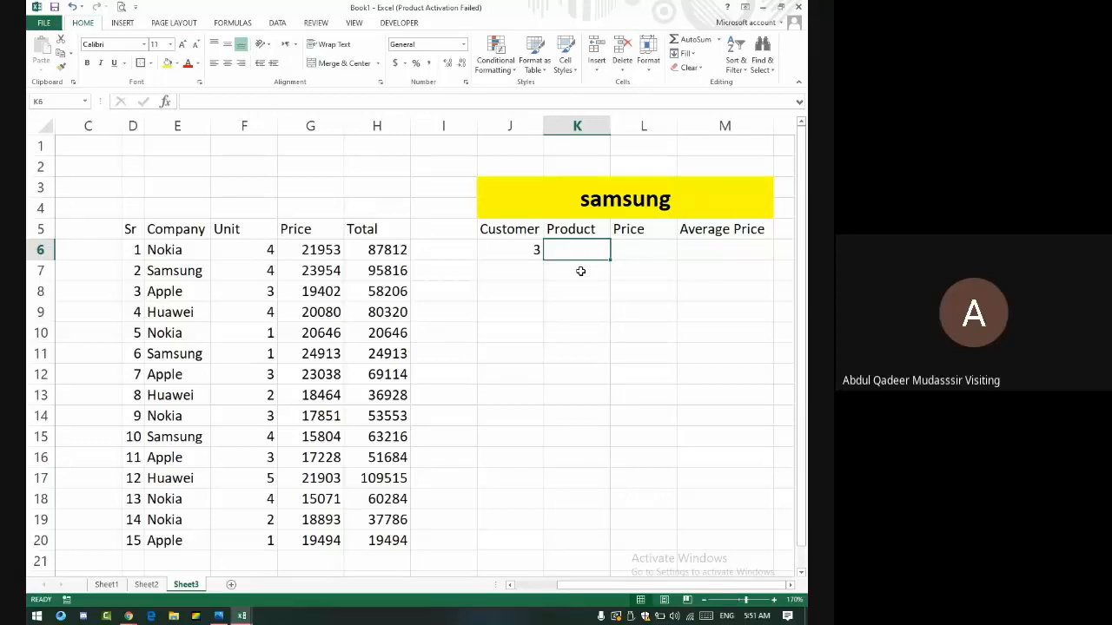
# - Rename the K5 heading from Product to Unit
pyautogui.press('Up')
pyautogui.write('Unit')
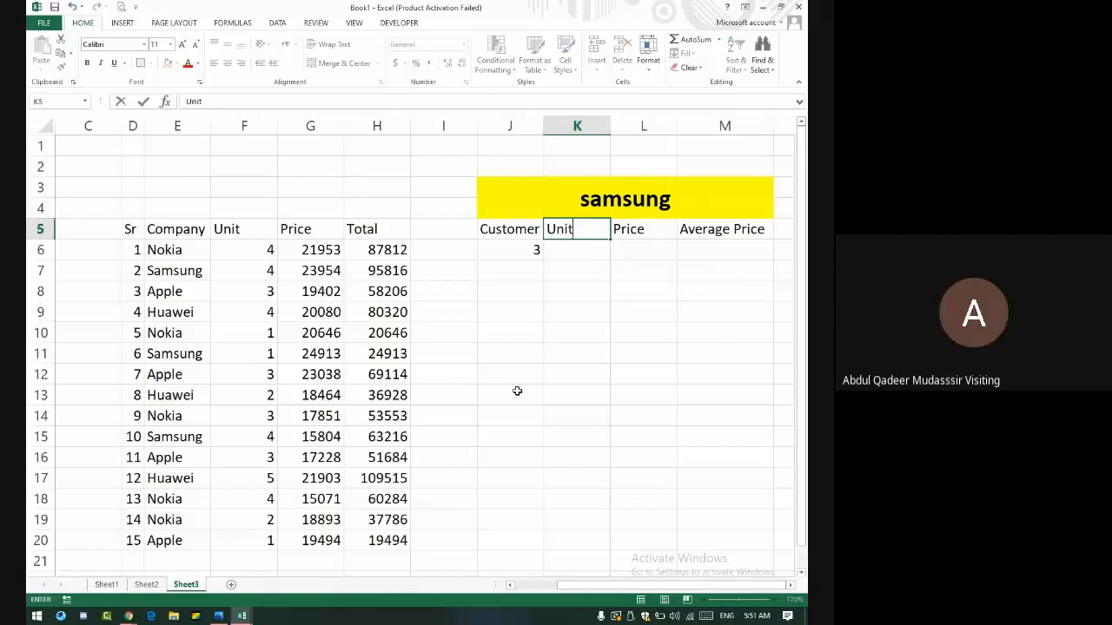
pyautogui.press('Return')
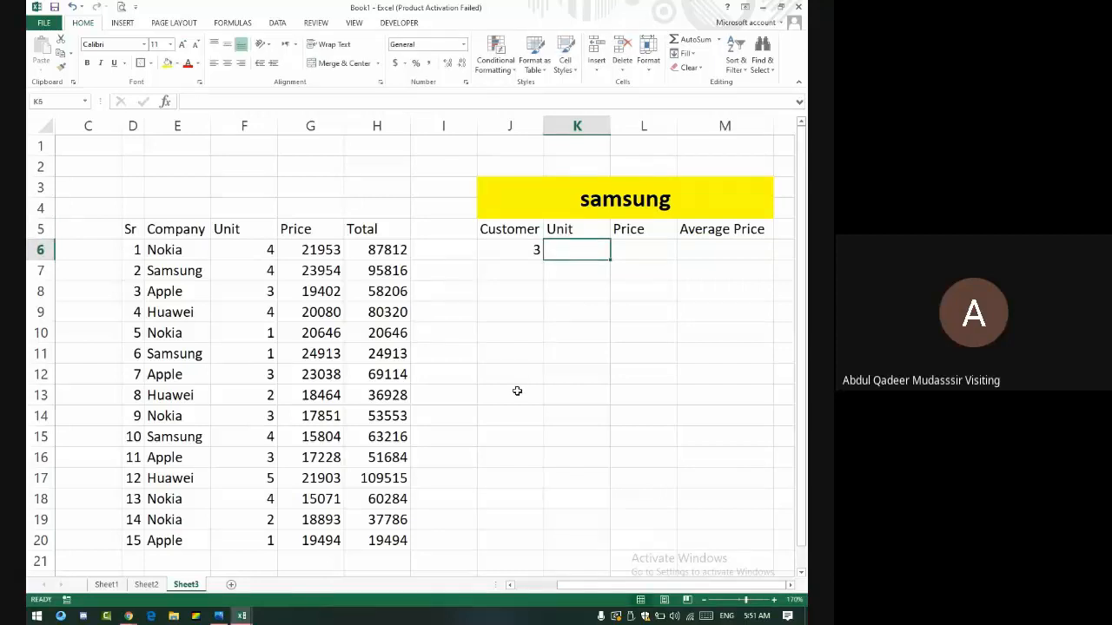
# - Enter =SUMIF(E6:E20,J3,F6:F20) in K6, totalling 9 Samsung units
pyautogui.write('=')
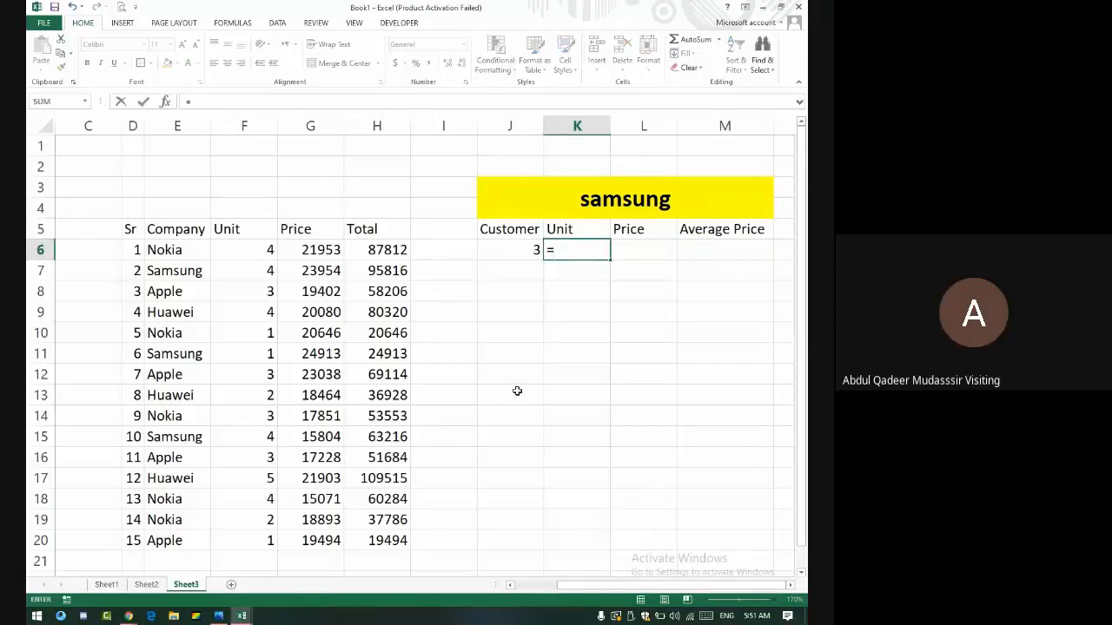
pyautogui.write('sum')
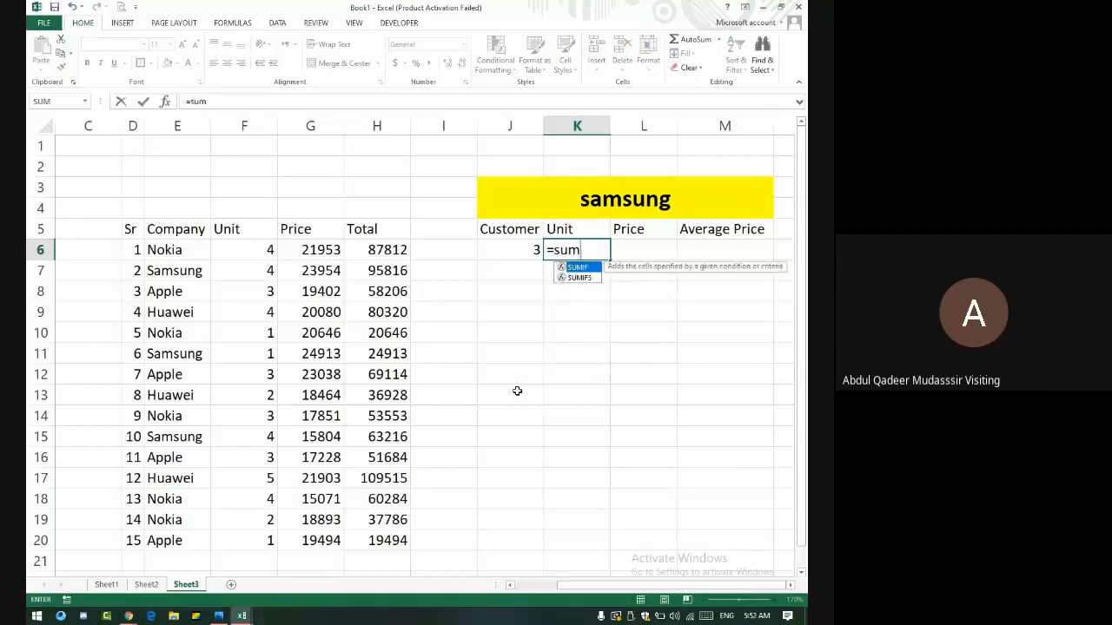
pyautogui.write('if(')
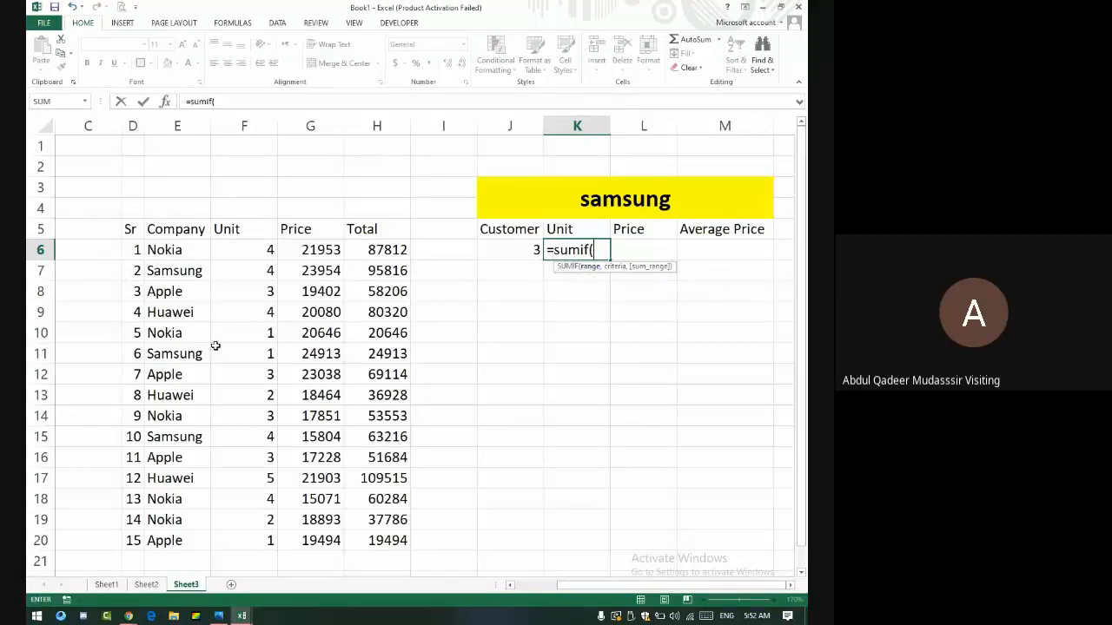
pyautogui.moveTo(189, 258); pyautogui.dragTo(198, 540)
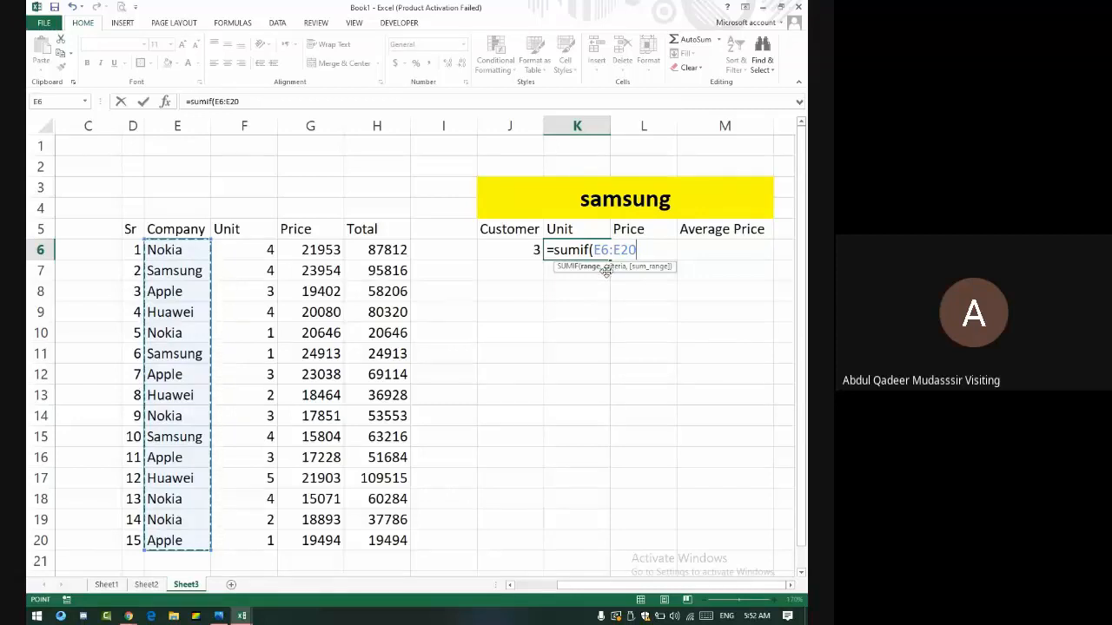
pyautogui.write(',')
pyautogui.click(667, 212)
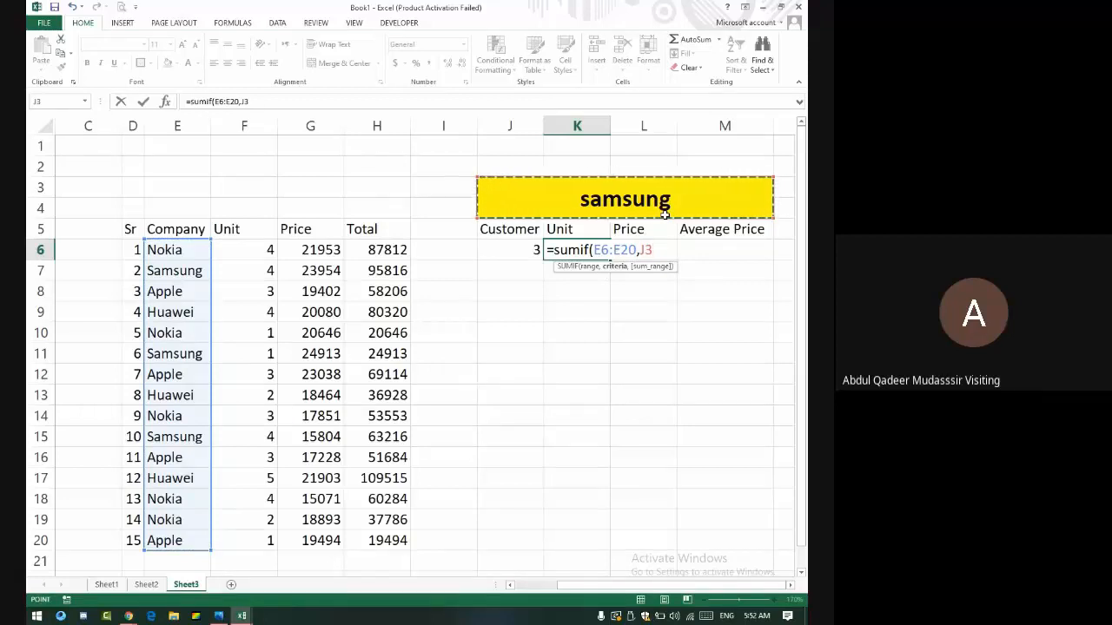
pyautogui.write(',')
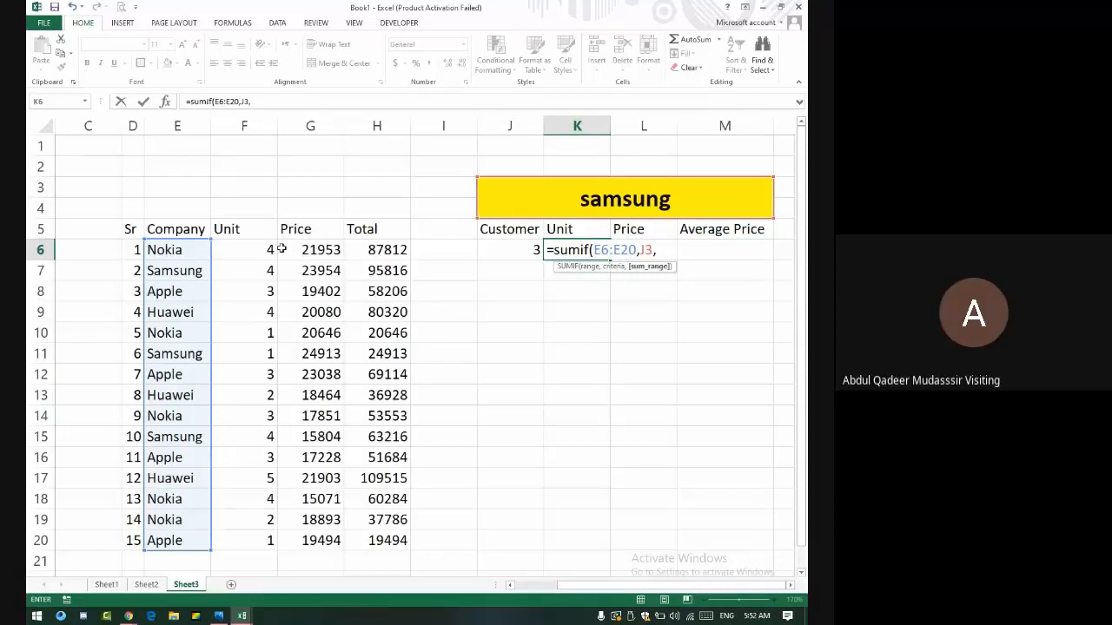
pyautogui.moveTo(268, 250); pyautogui.dragTo(246, 535)
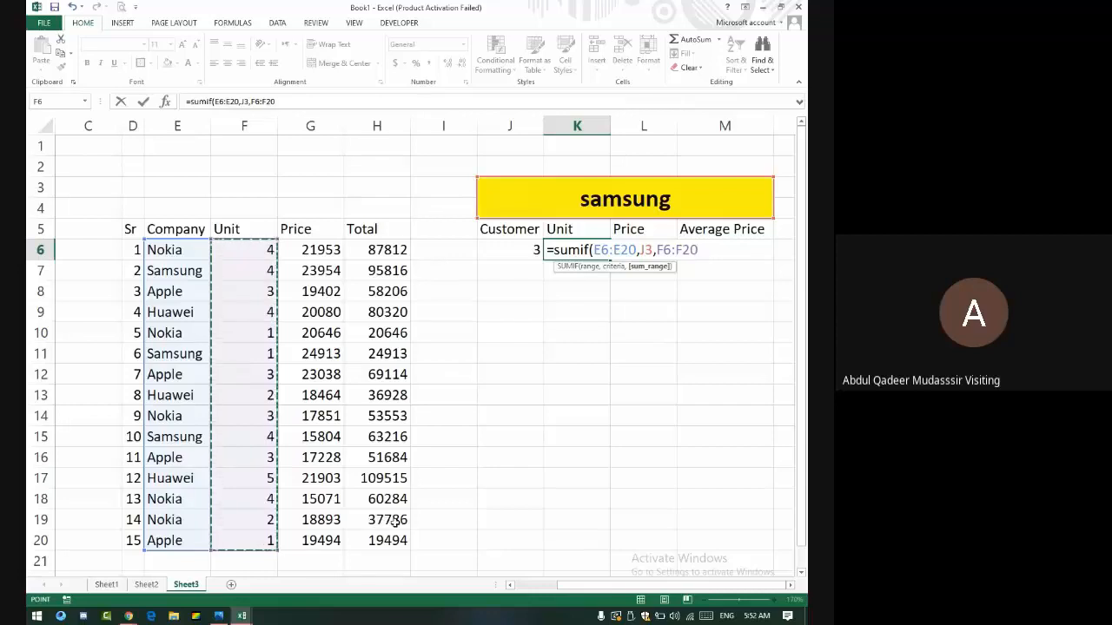
pyautogui.press('Return')
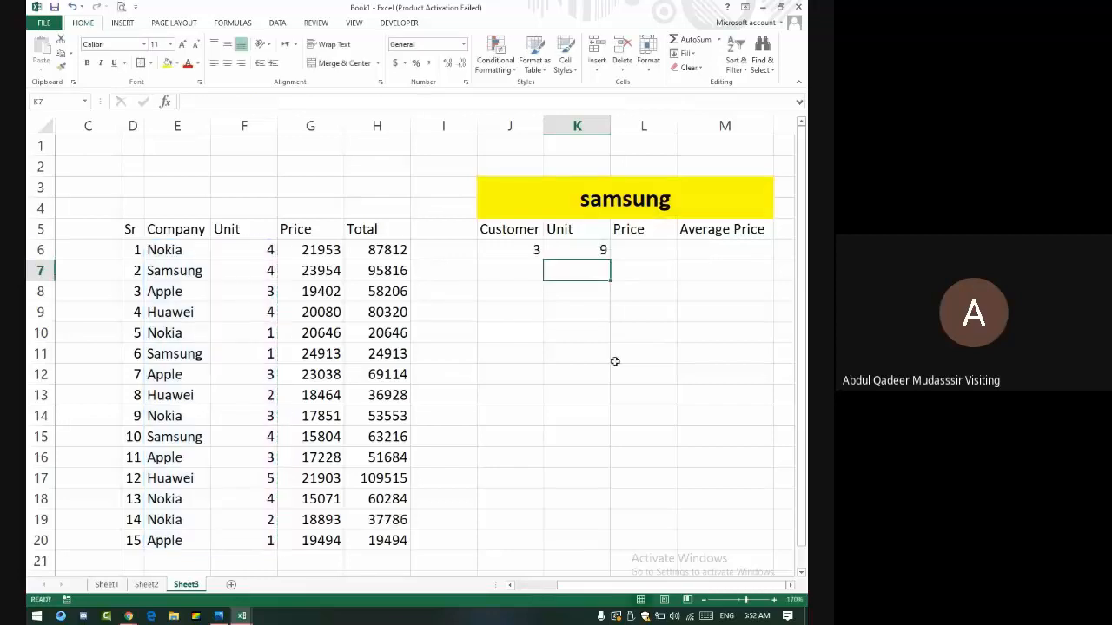
# - Inspect the K6 SUMIF formula and the Samsung unit values in rows 11 and 15
pyautogui.click(567, 249)
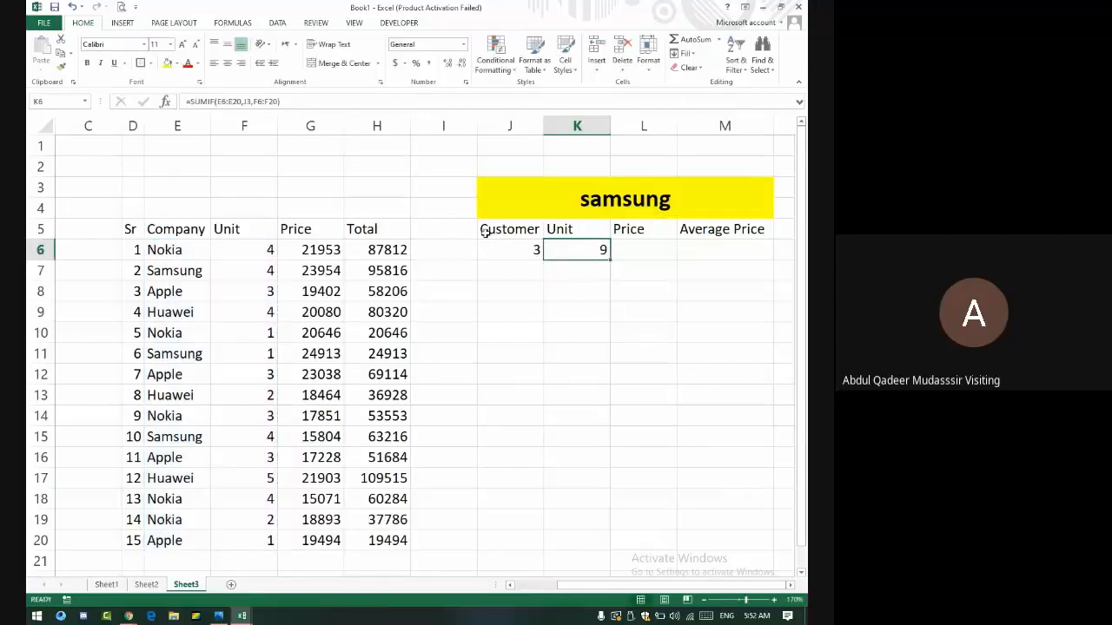
pyautogui.click(252, 270)
pyautogui.click(272, 353)
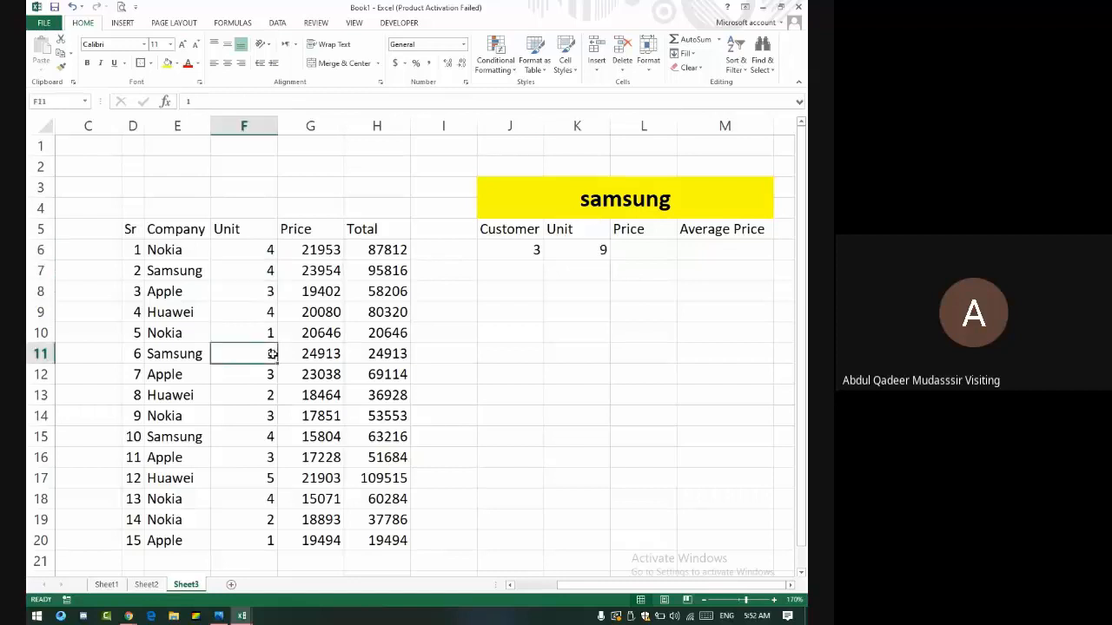
pyautogui.click(268, 440)
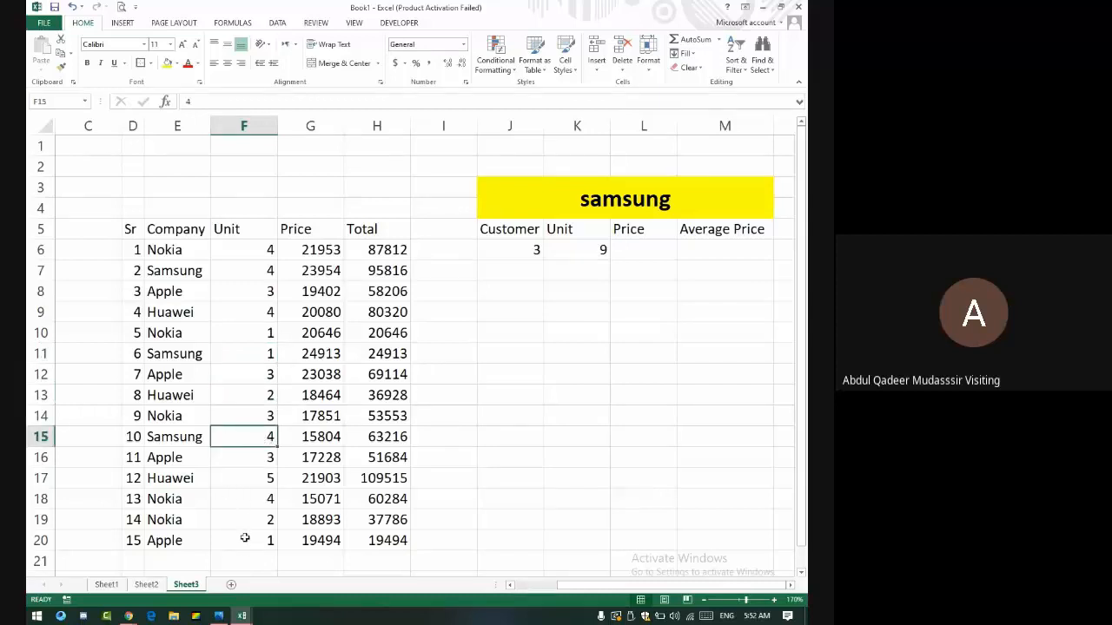
# - Change E20's company from Apple to Samsung, raising the count to 4 and units to 10
pyautogui.click(176, 539)
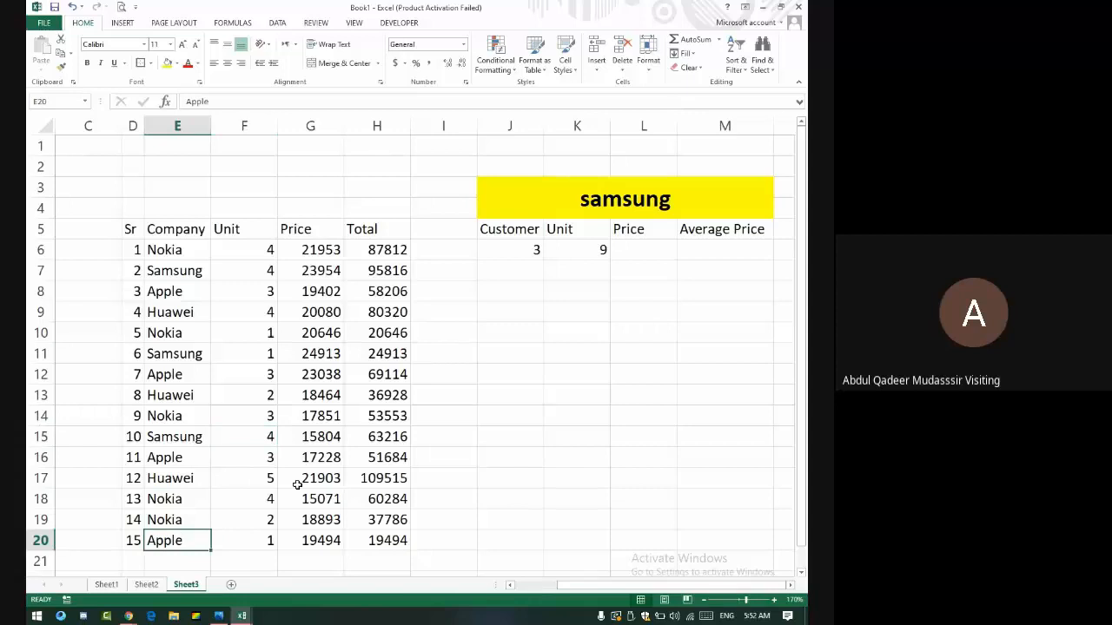
pyautogui.write('Samsung')
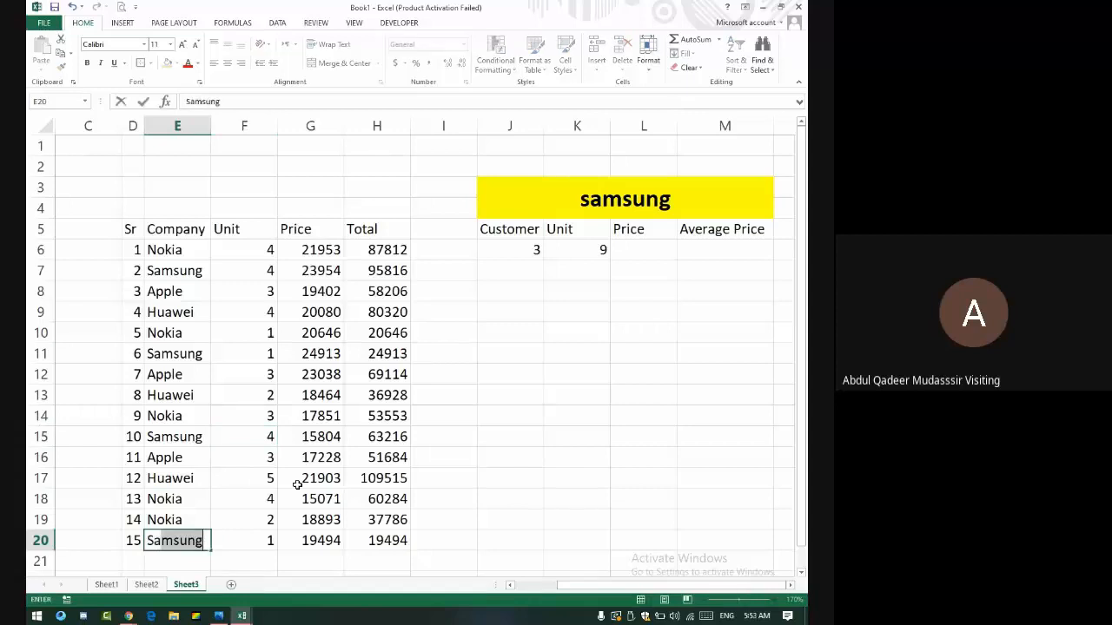
pyautogui.press('Return')
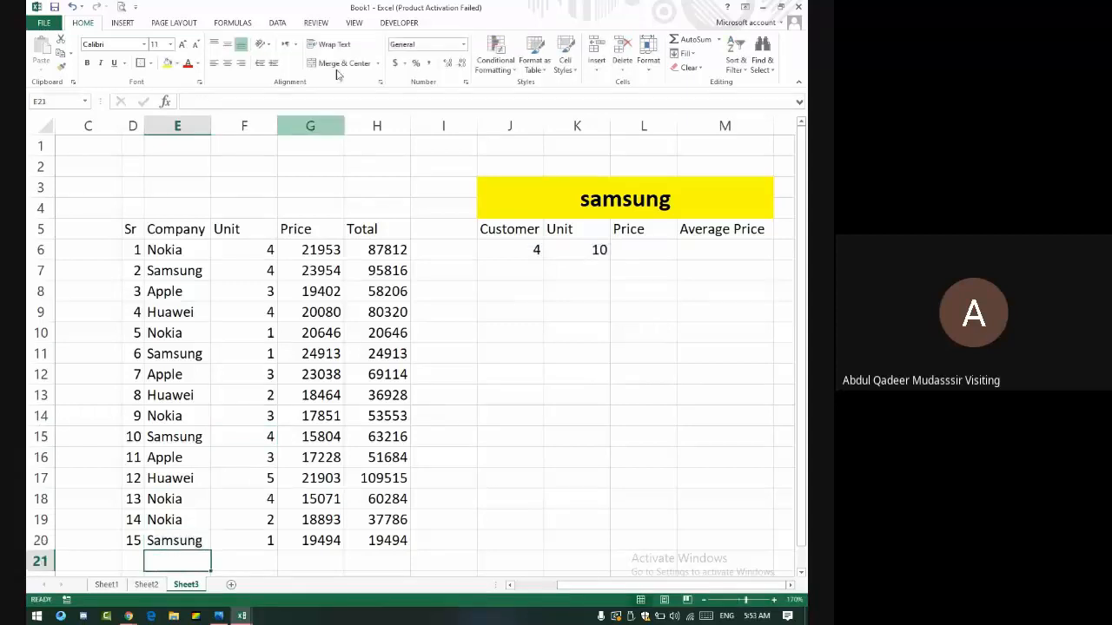
pyautogui.click(587, 249)
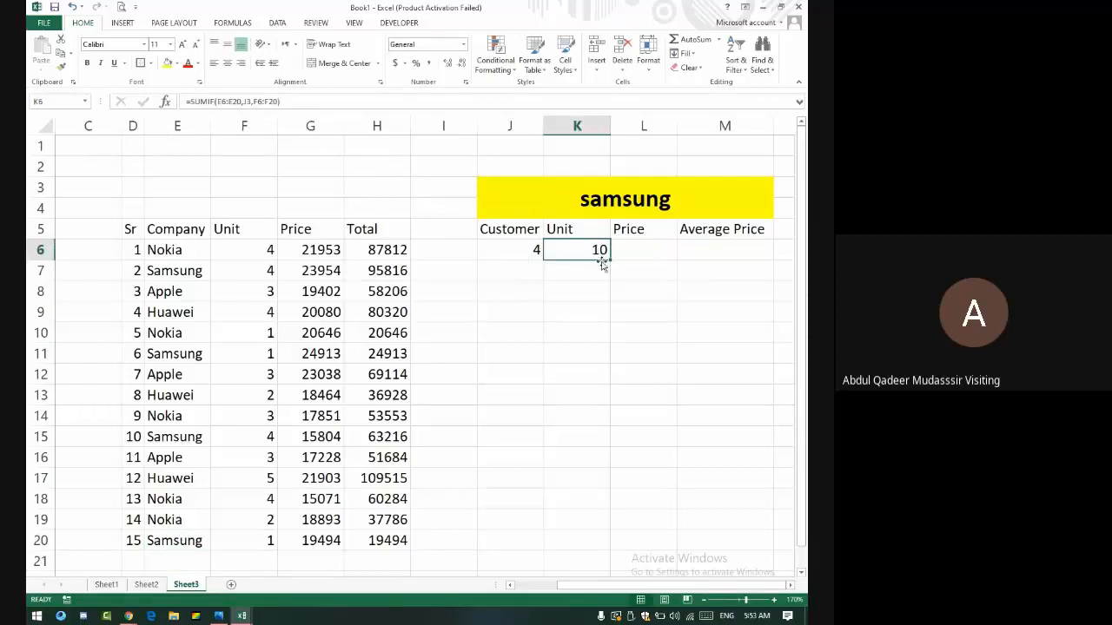
# - Enter =SUMIF(E6:E20,J3,G6:G20) in L6 to total the header company's prices
pyautogui.click(660, 245)
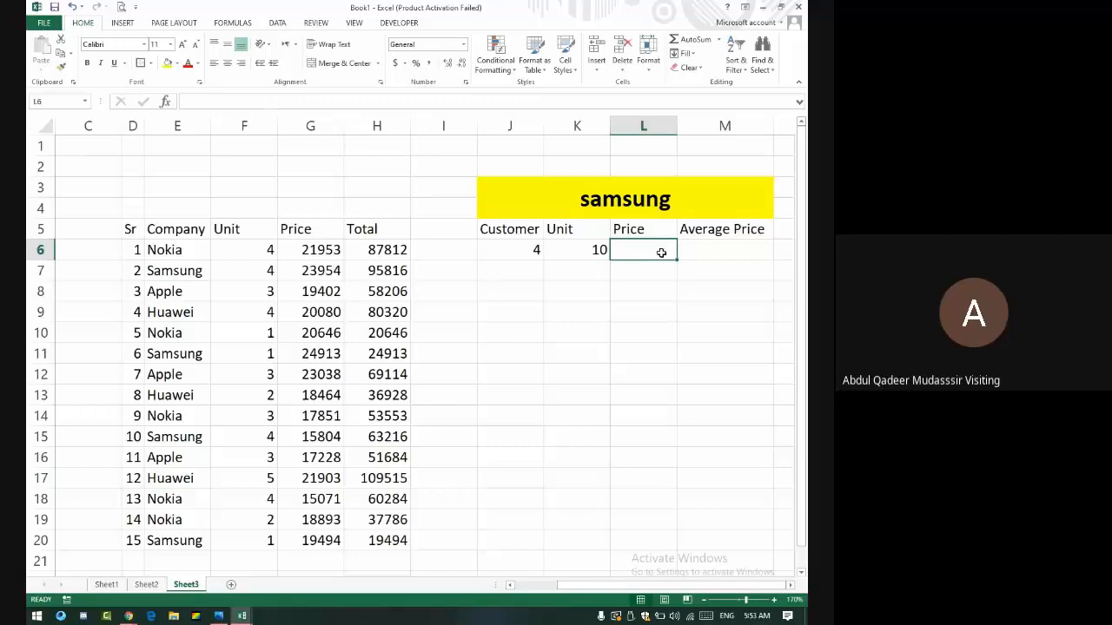
pyautogui.write('=')
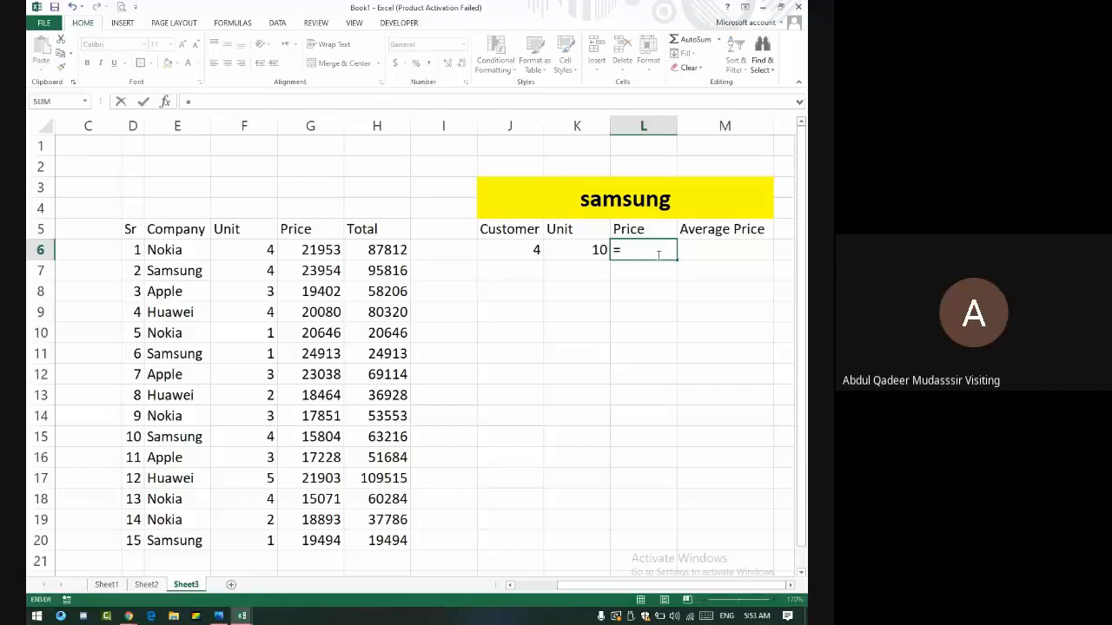
pyautogui.write('sumif')
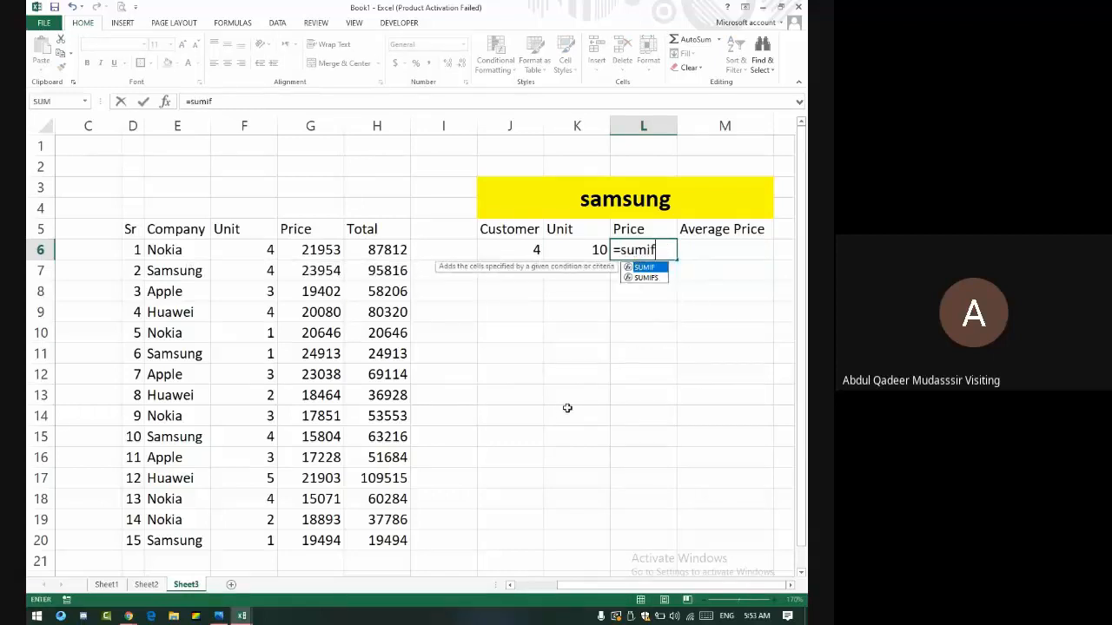
pyautogui.write('(')
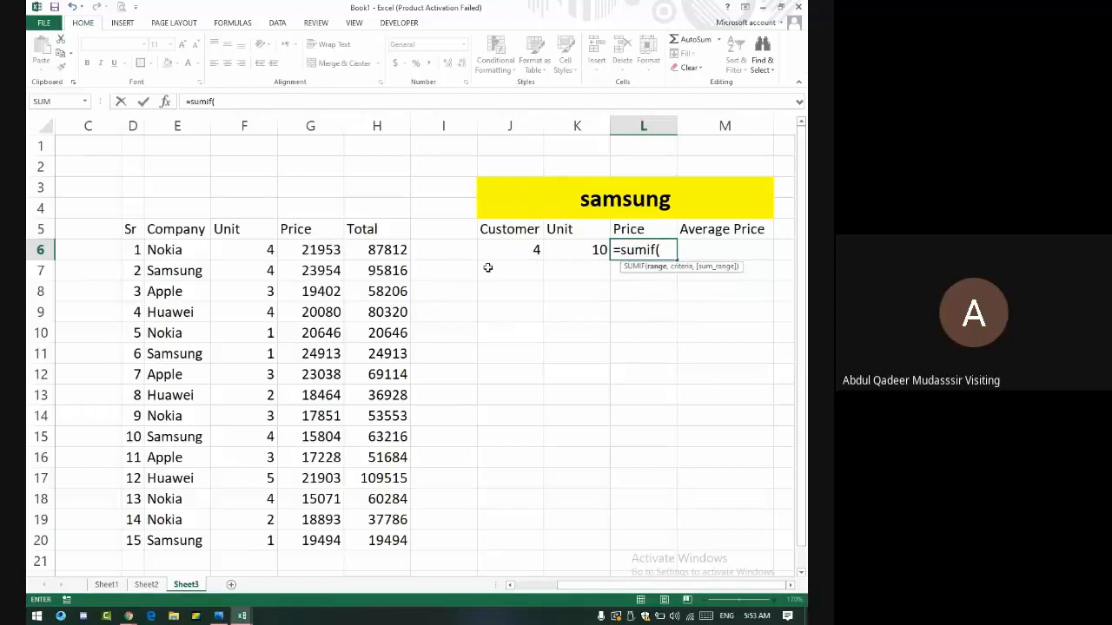
pyautogui.moveTo(178, 252); pyautogui.dragTo(200, 535)
pyautogui.write(',')
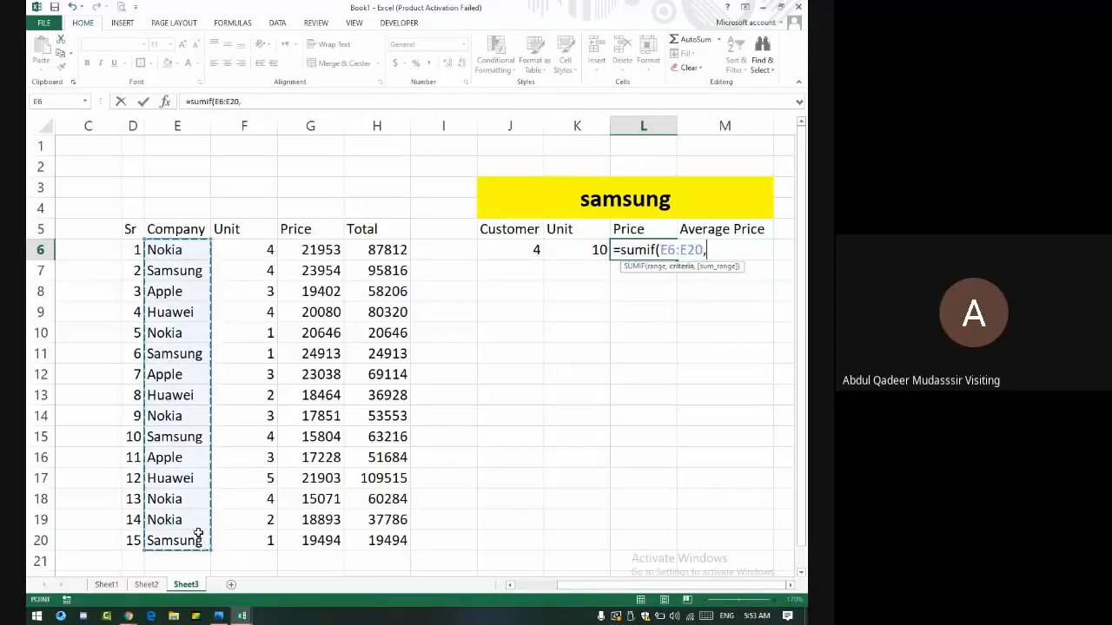
pyautogui.click(619, 199)
pyautogui.write(',')
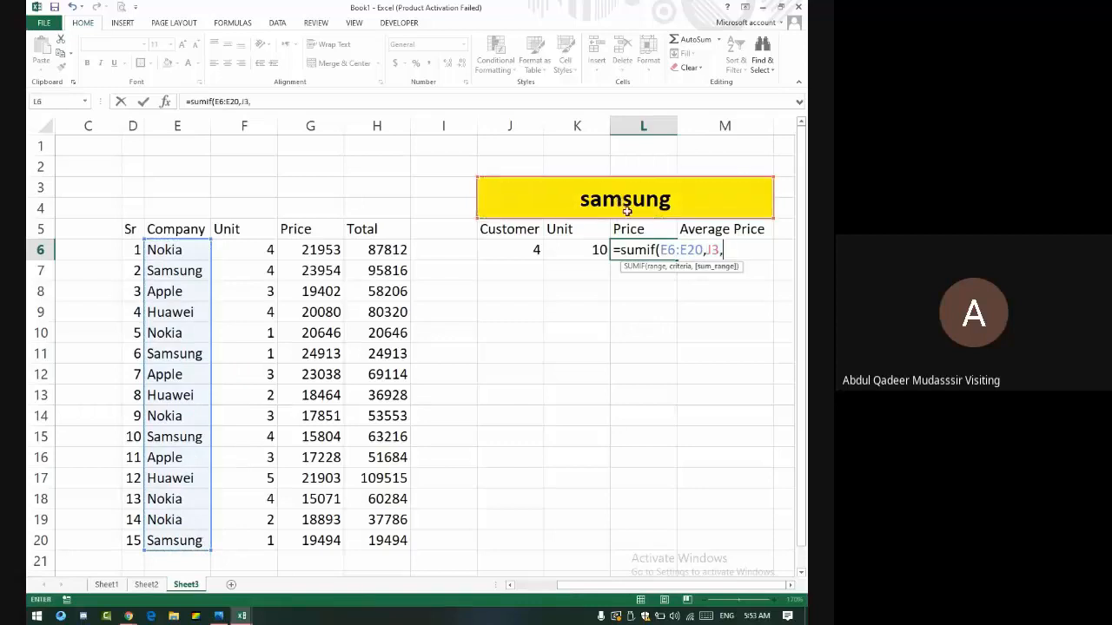
pyautogui.moveTo(303, 251); pyautogui.dragTo(343, 545)
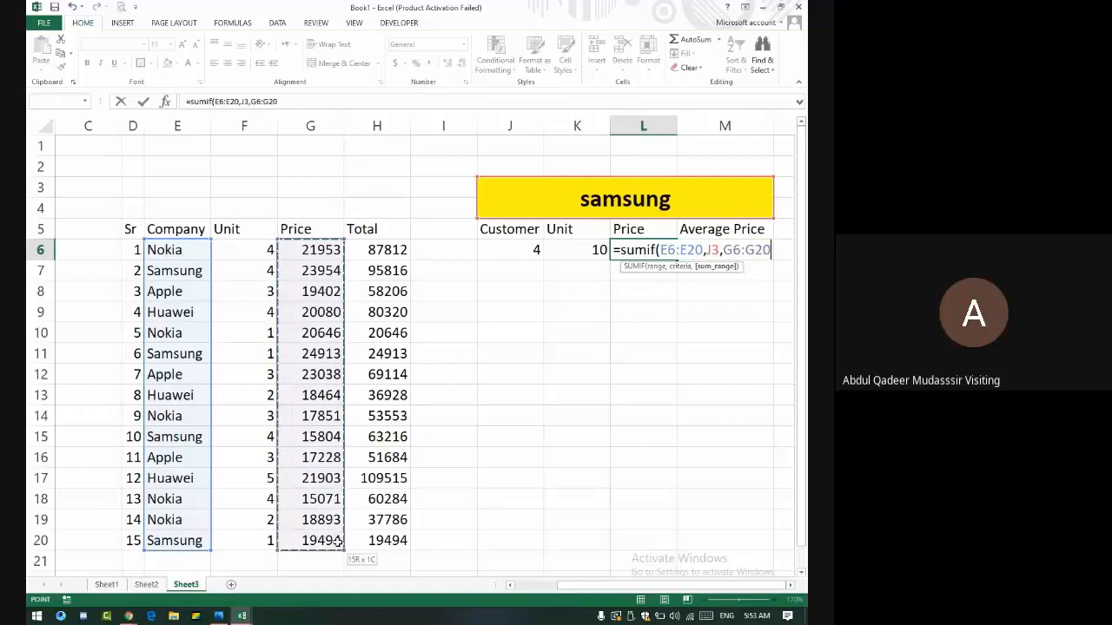
pyautogui.press('Return')
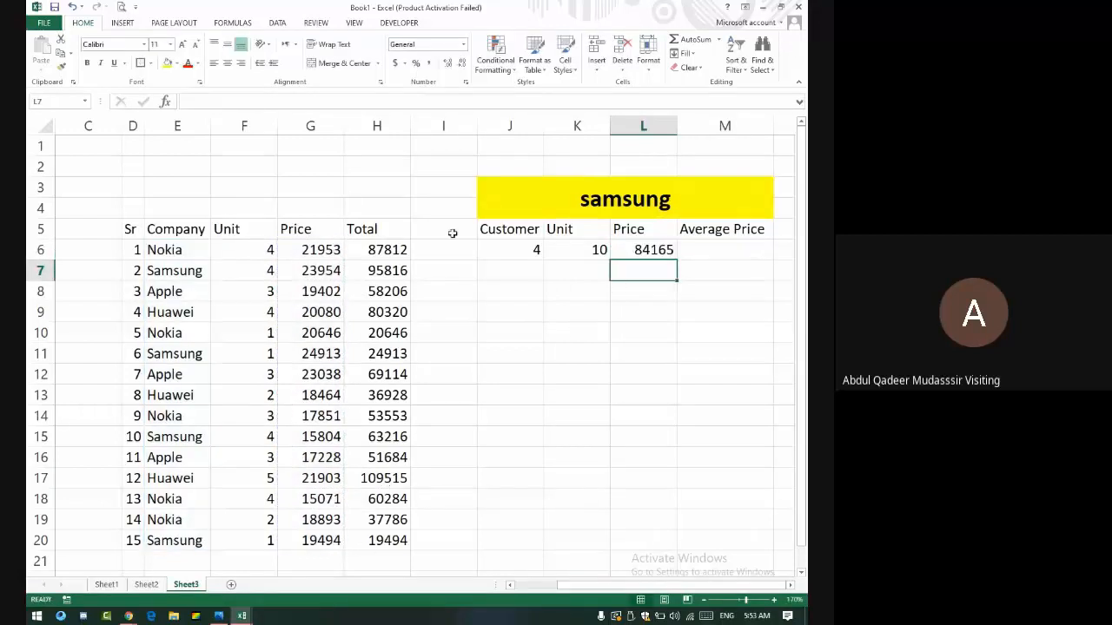
# - Change L6's SUMIF sum range to the Total column H6:H20
pyautogui.click(560, 204)
pyautogui.click(646, 250)
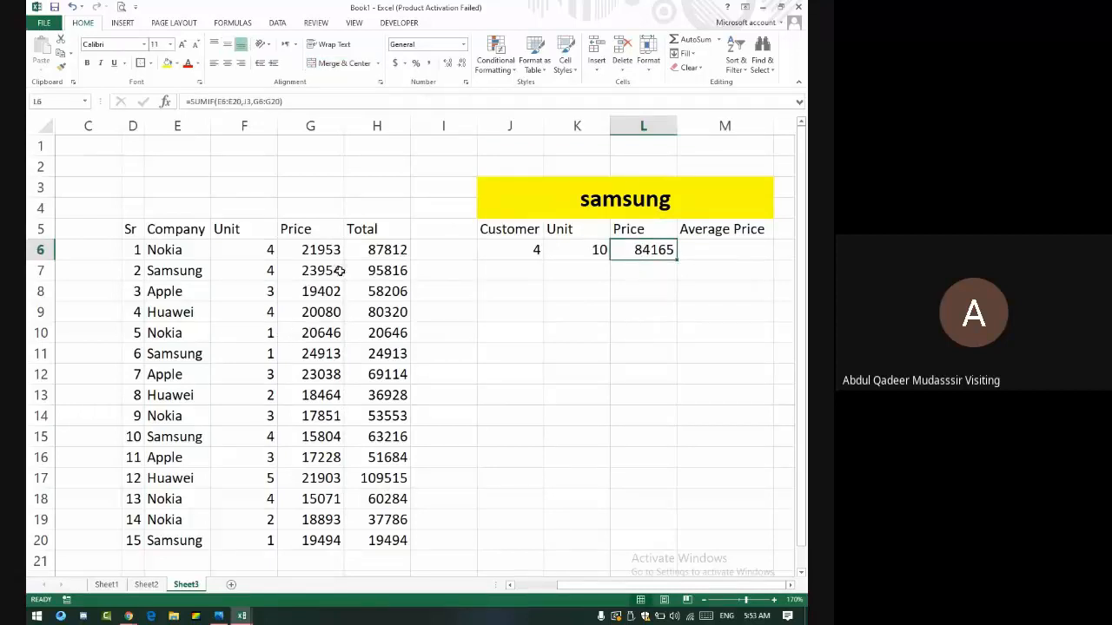
pyautogui.doubleClick(660, 250)
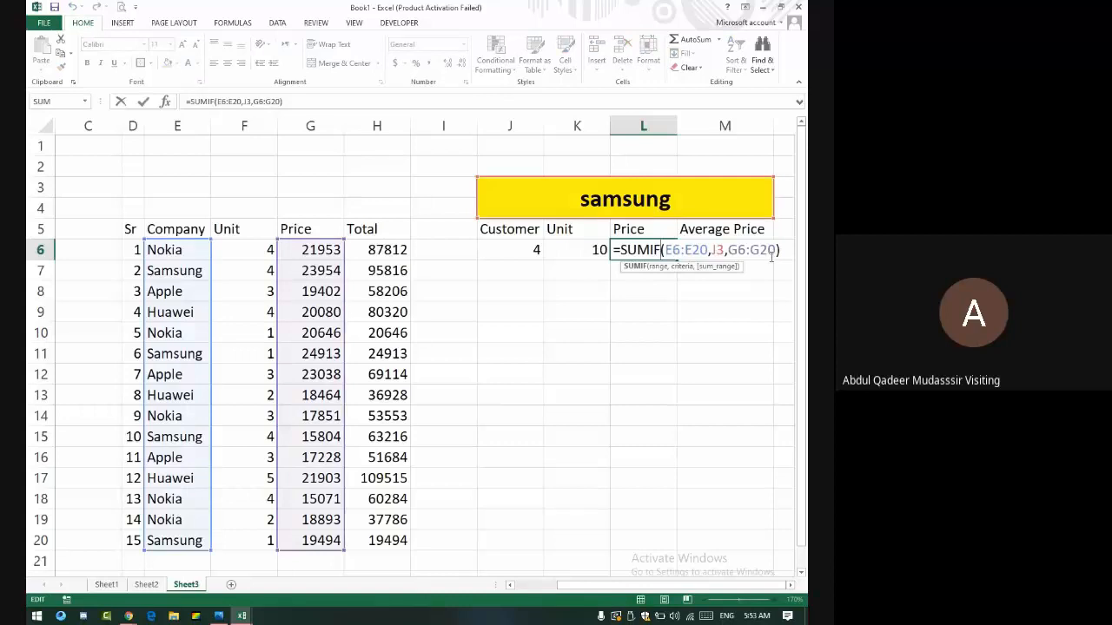
pyautogui.click(771, 251)
pyautogui.press('BackSpace')
pyautogui.press('BackSpace')
pyautogui.press('BackSpace')
pyautogui.press('BackSpace')
pyautogui.press('BackSpace')
pyautogui.press('BackSpace')
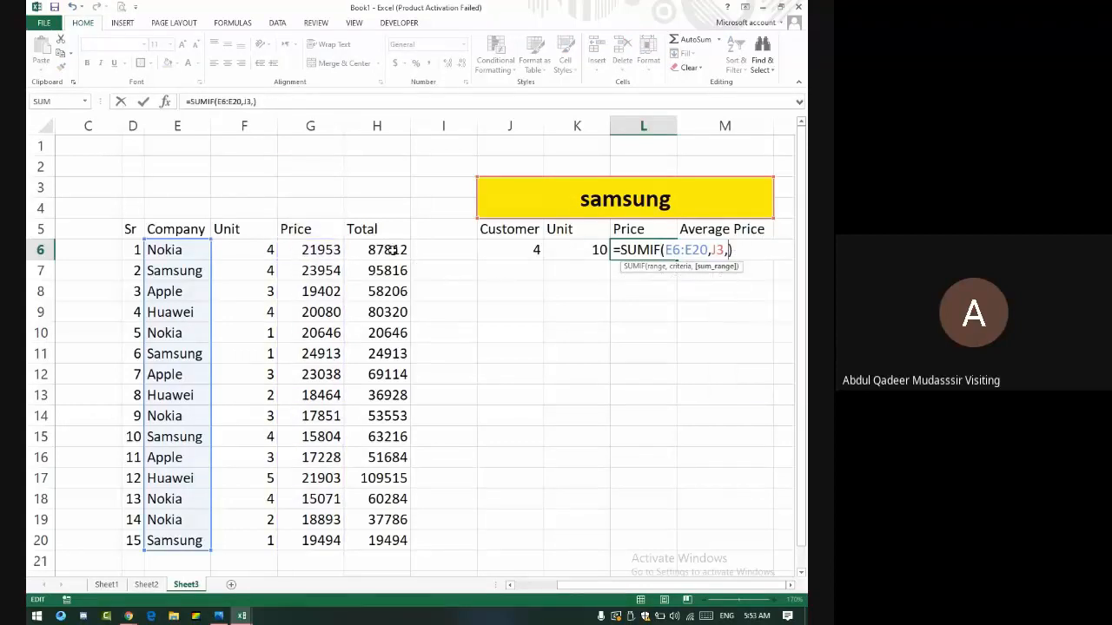
pyautogui.moveTo(393, 250); pyautogui.dragTo(393, 540)
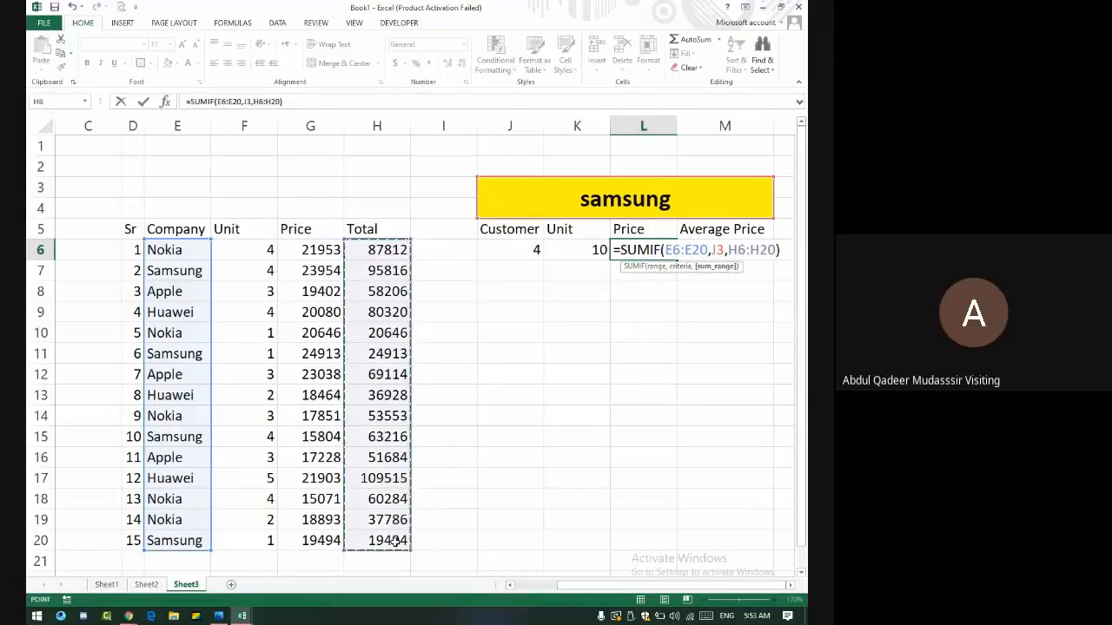
pyautogui.press('Return')
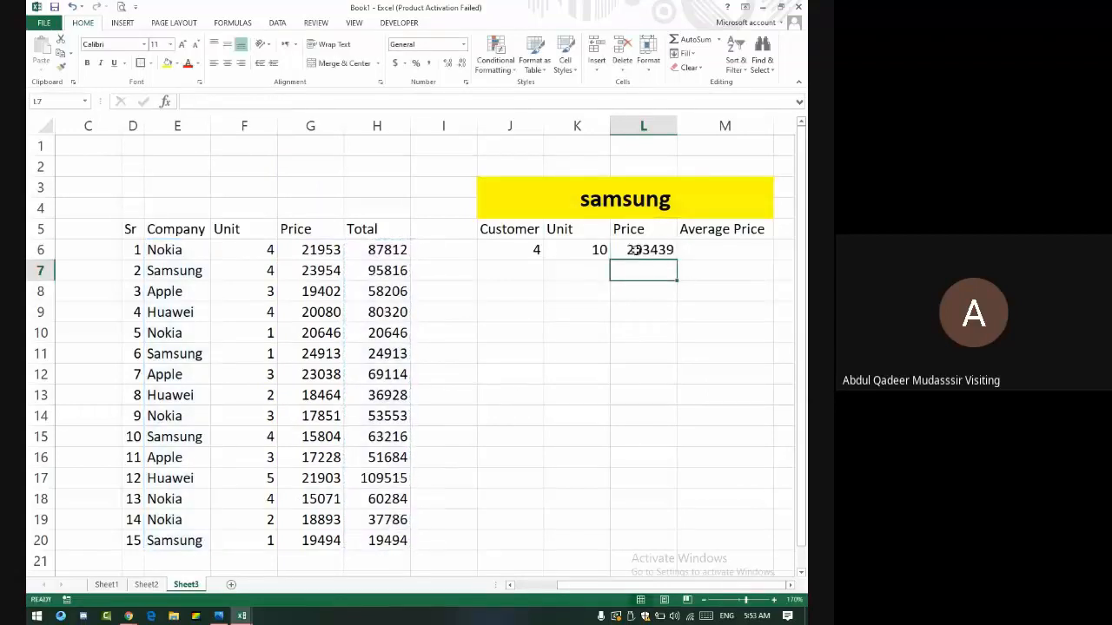
# - Give L6 Accounting number format with zero decimal places
pyautogui.click(639, 250)
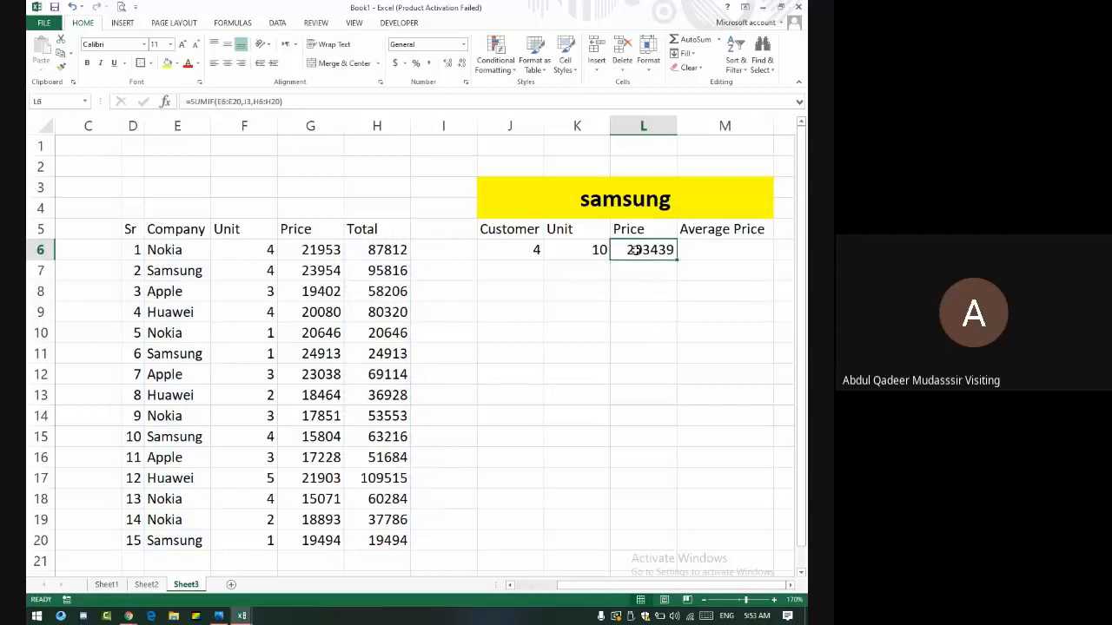
pyautogui.click(432, 63)
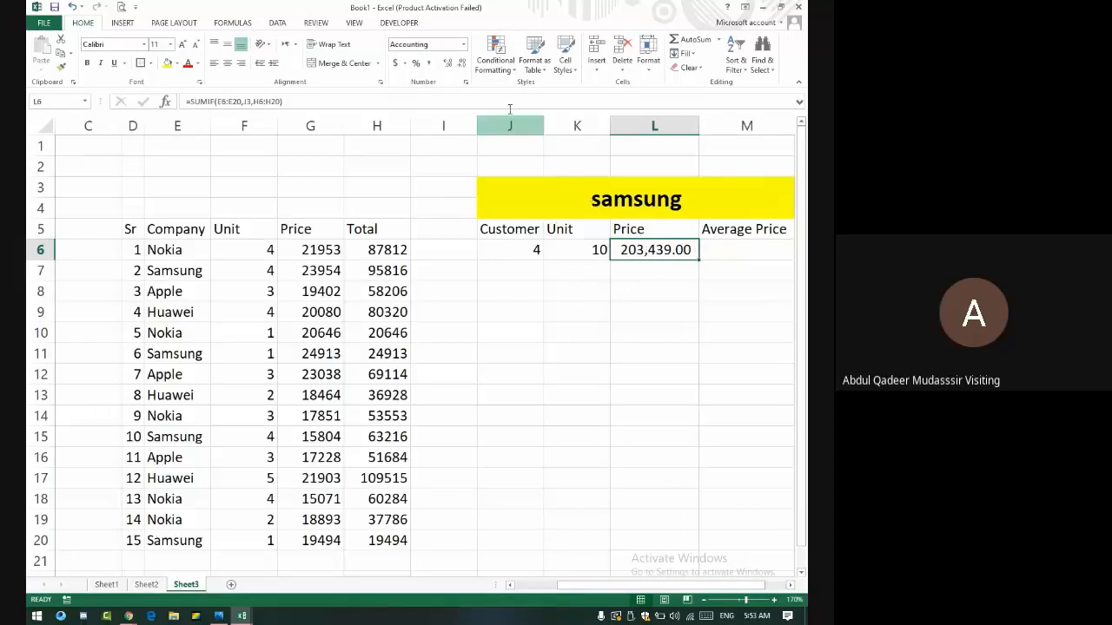
pyautogui.click(447, 64)
pyautogui.click(446, 64)
pyautogui.click(460, 65)
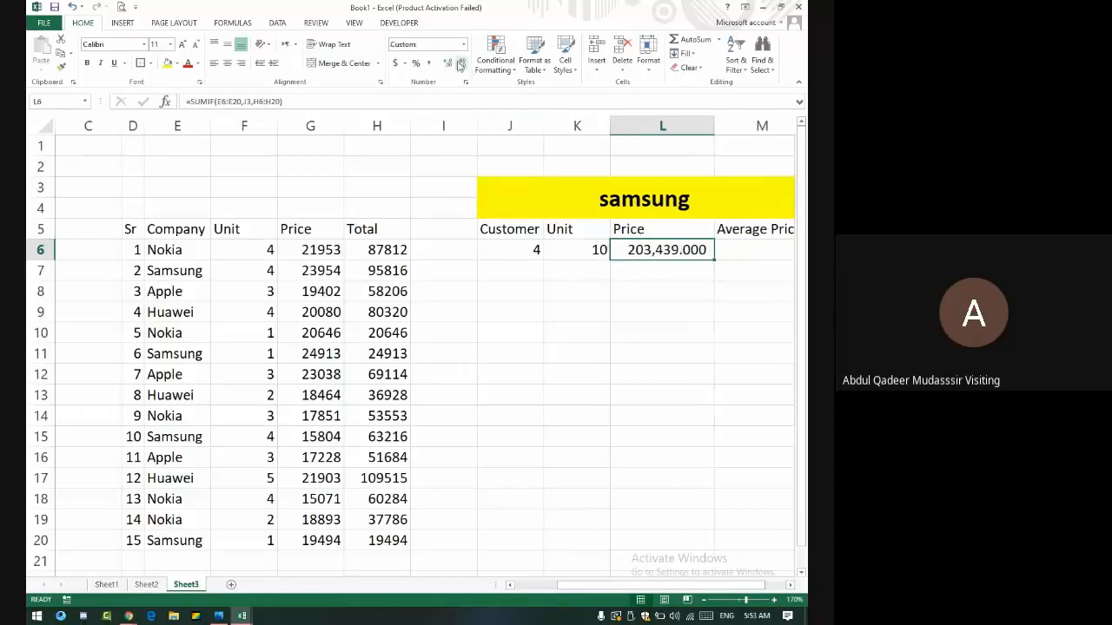
pyautogui.click(461, 65)
pyautogui.click(460, 64)
pyautogui.click(460, 66)
# - Set the yellow header J3 to nokia, then apple, then Huawei, showing 3, 11 and 226,763
pyautogui.doubleClick(636, 198)
pyautogui.write('no')
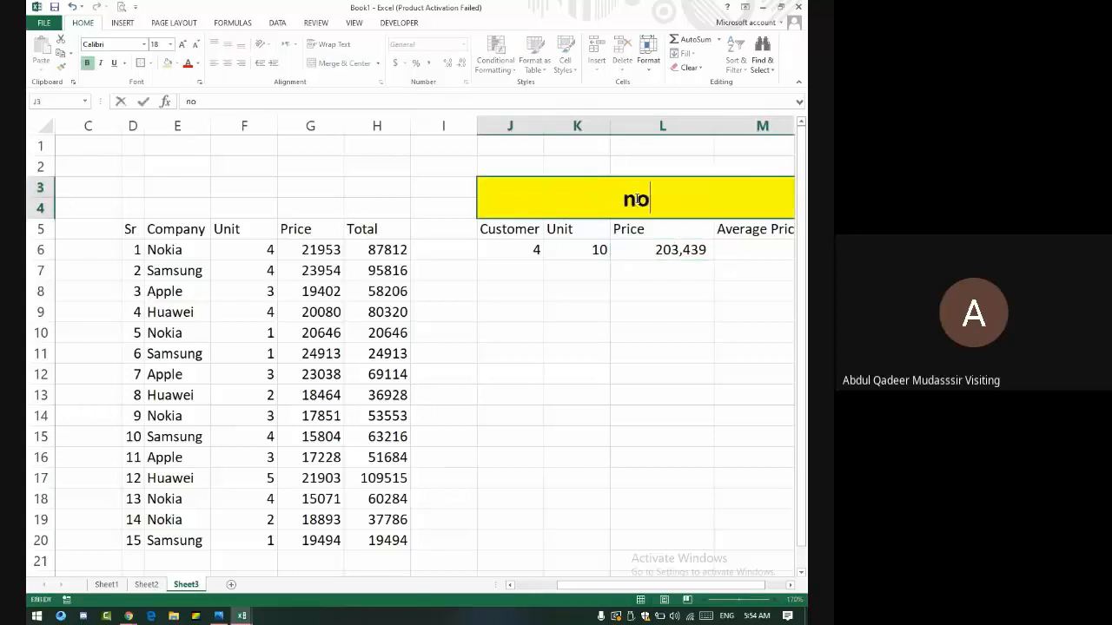
pyautogui.write('kia')
pyautogui.press('Return')
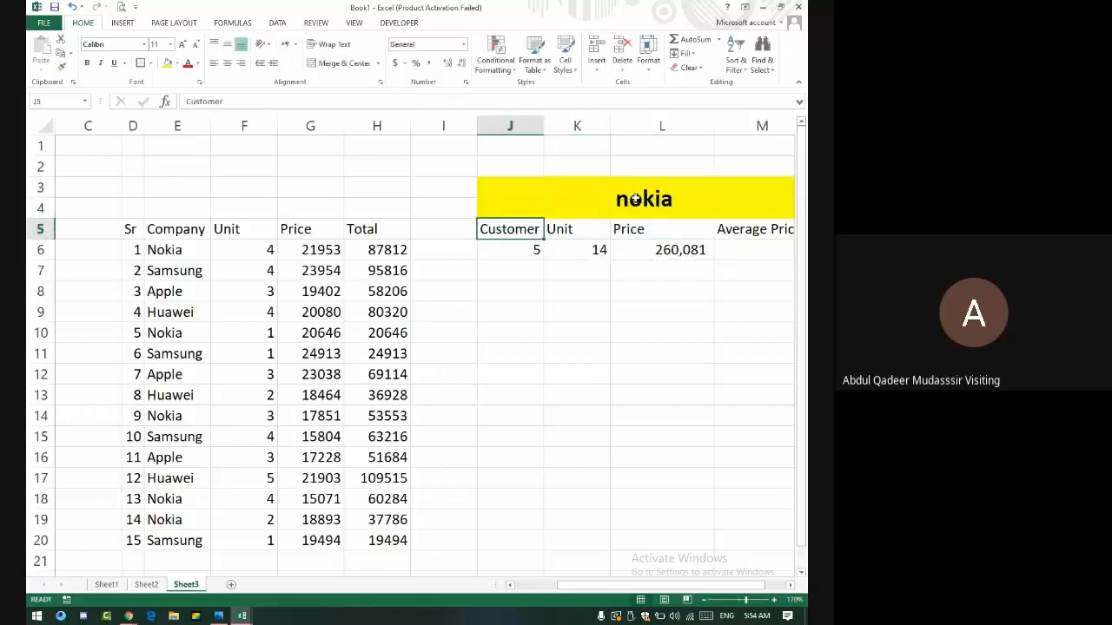
pyautogui.click(637, 198)
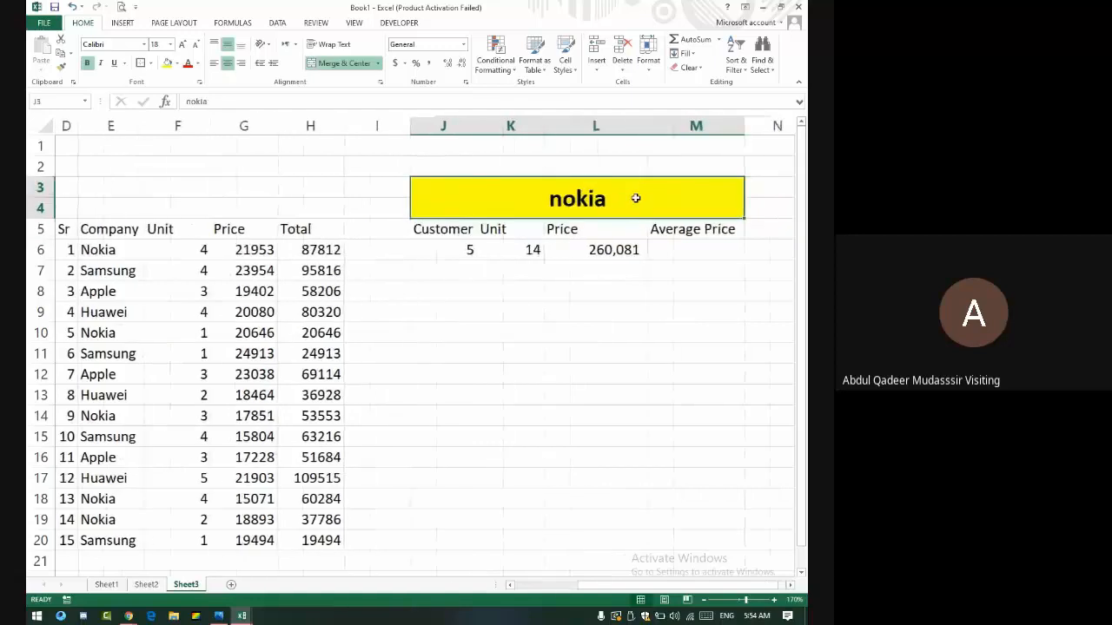
pyautogui.write('apple')
pyautogui.press('Return')
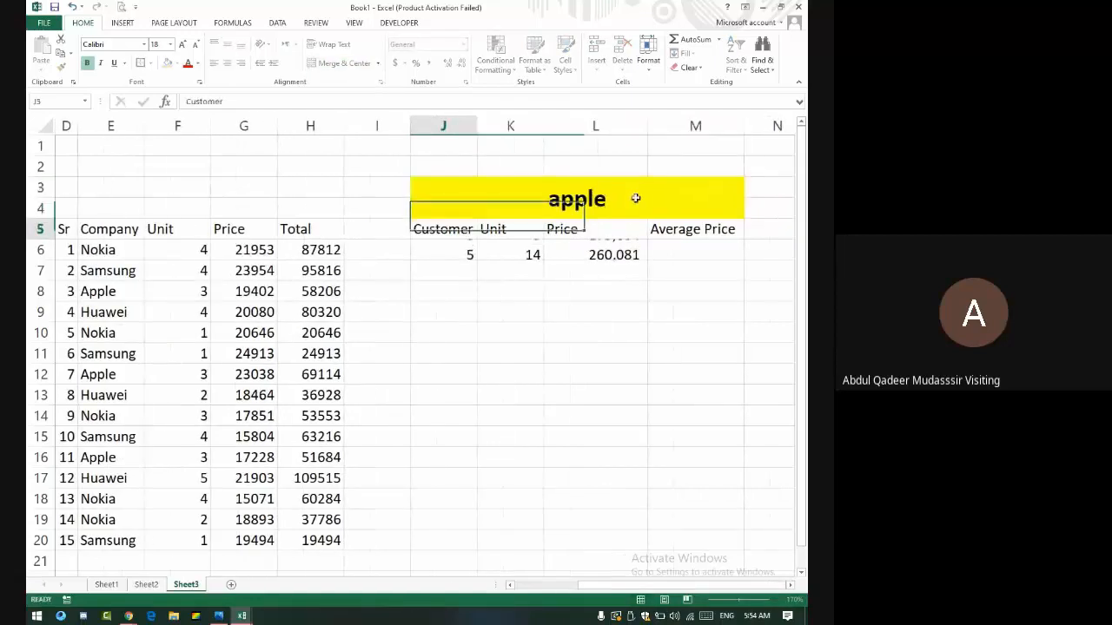
pyautogui.press('Left')
pyautogui.press('Left')
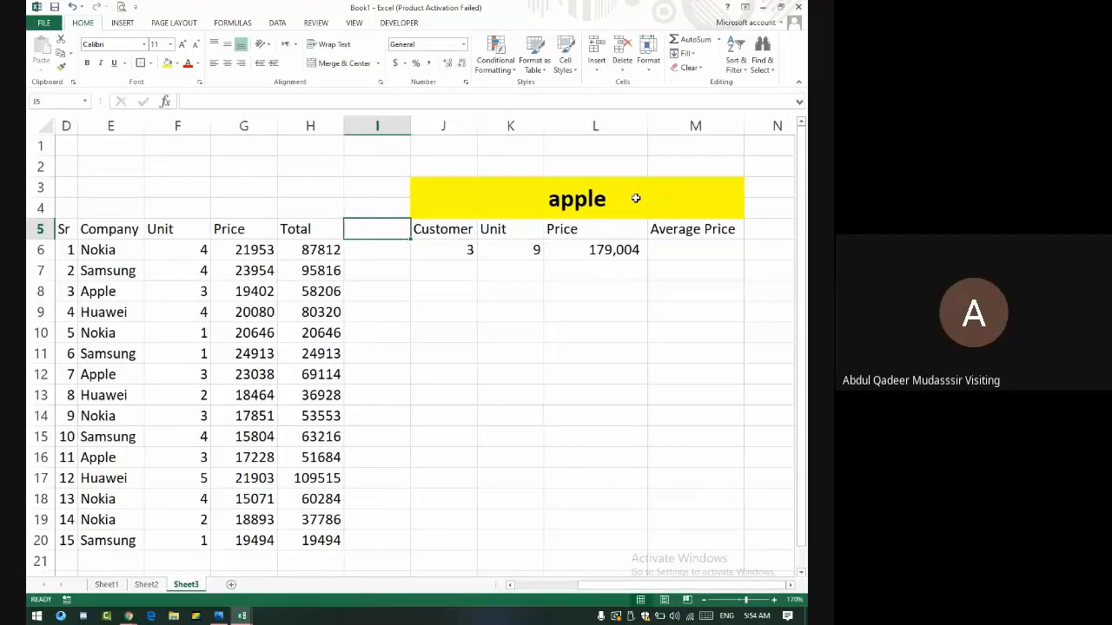
pyautogui.press('Up')
pyautogui.press('Right')
pyautogui.press('Right')
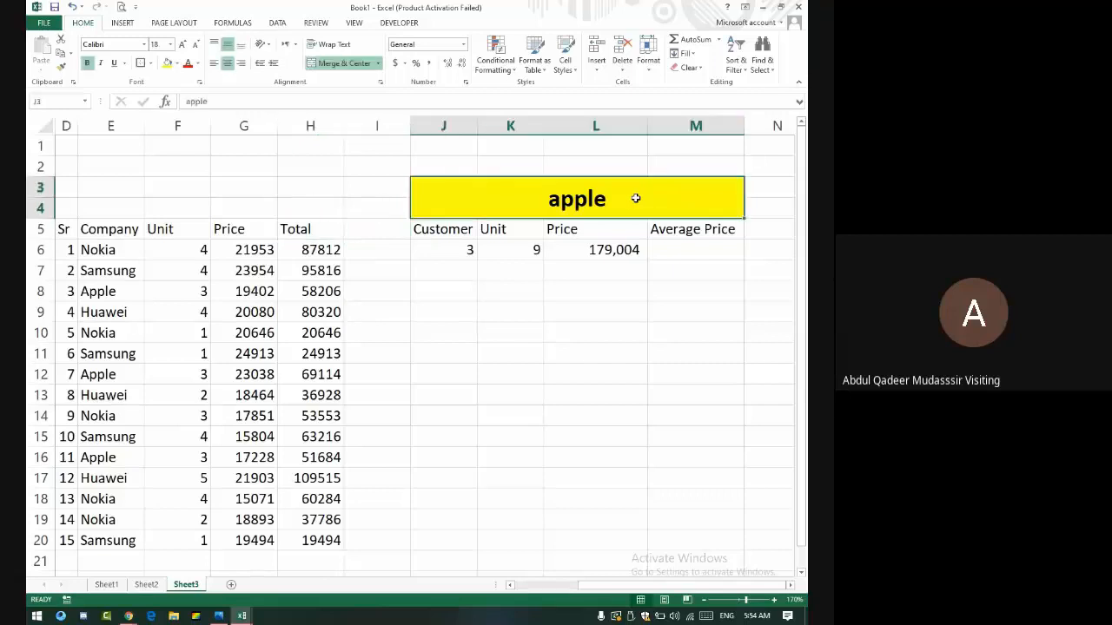
pyautogui.write('Huawei')
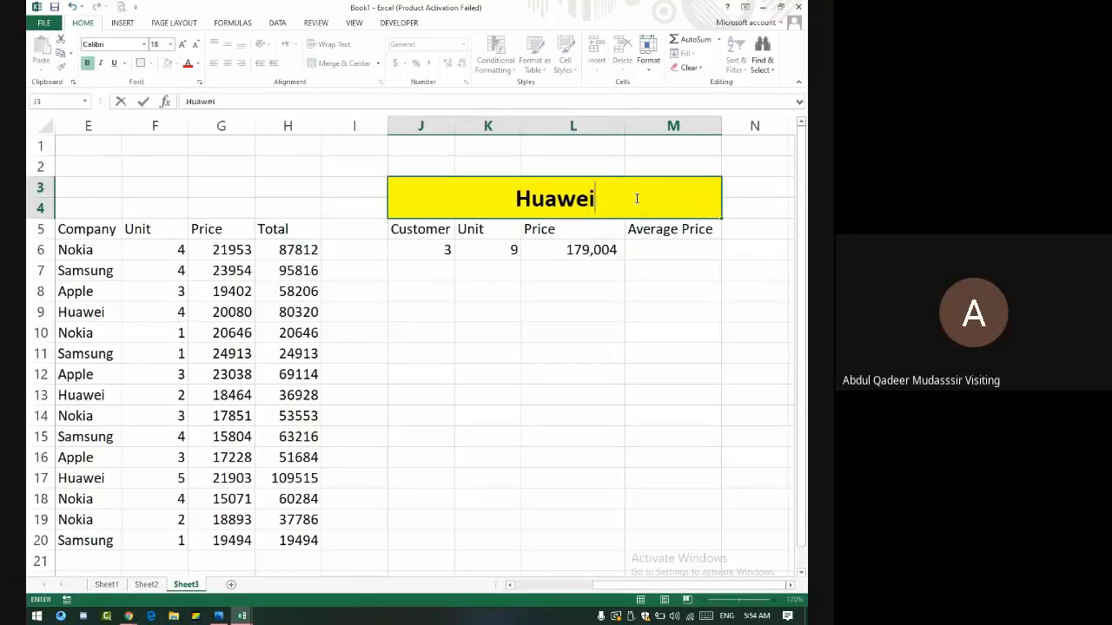
pyautogui.press('Return')
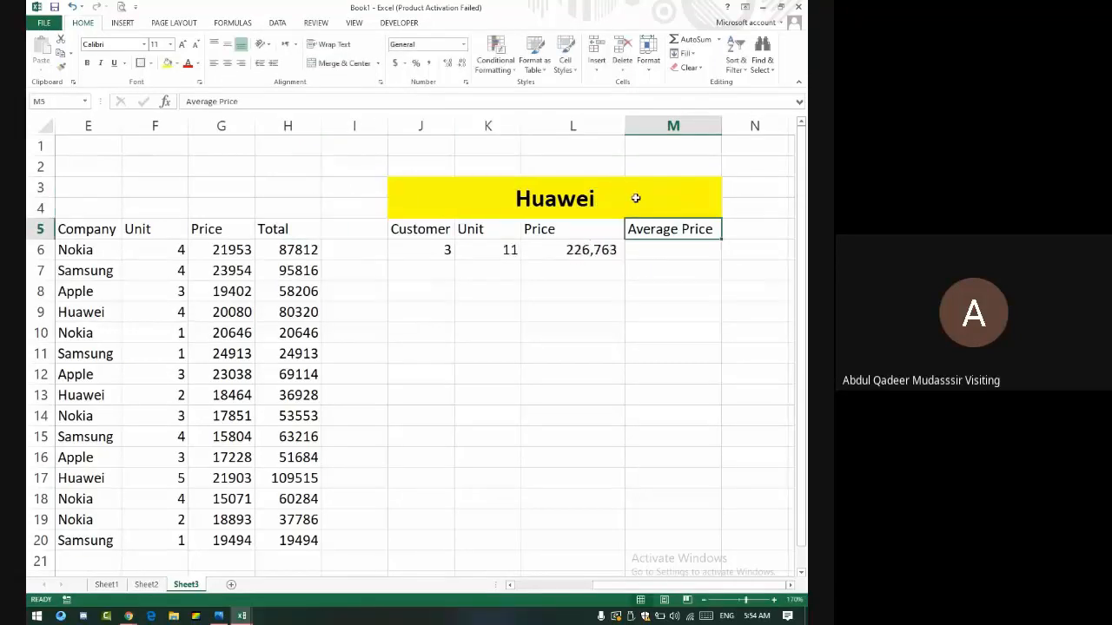
pyautogui.press('Down')
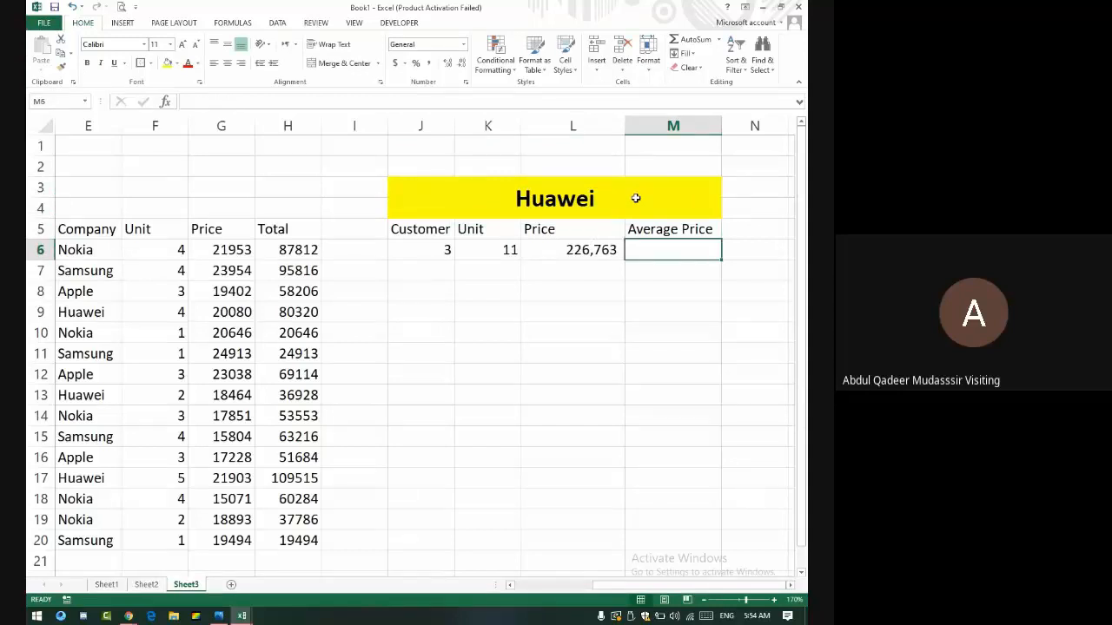
# - Enter an AVERAGEIF in M6 over E6:E20 with criterion J3, averaging the Total column to 75587.66667
pyautogui.write('=')
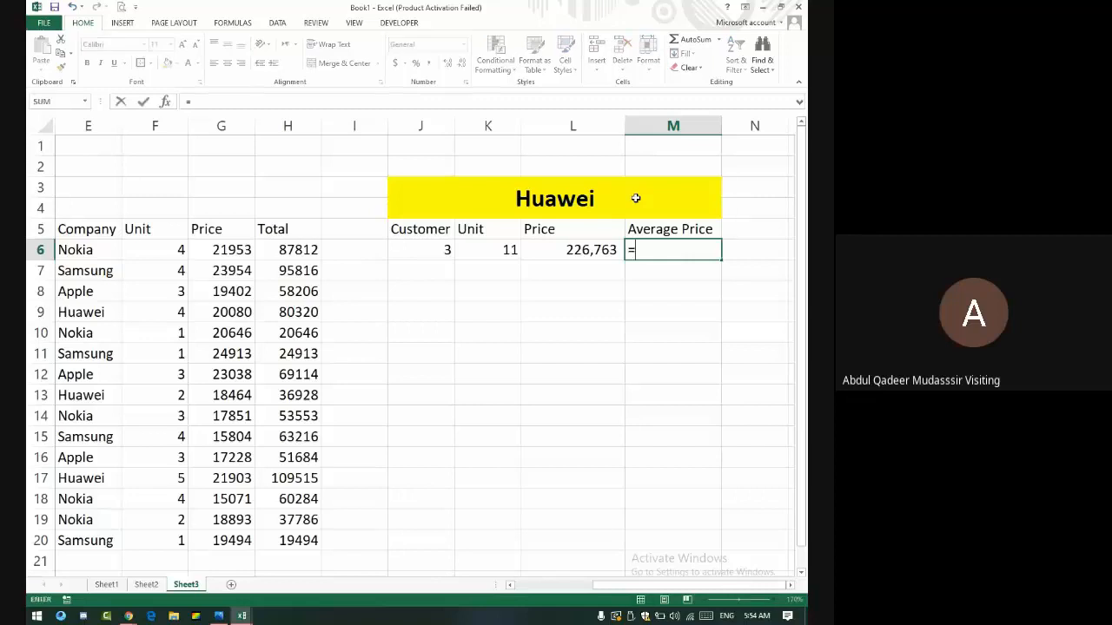
pyautogui.write('aver')
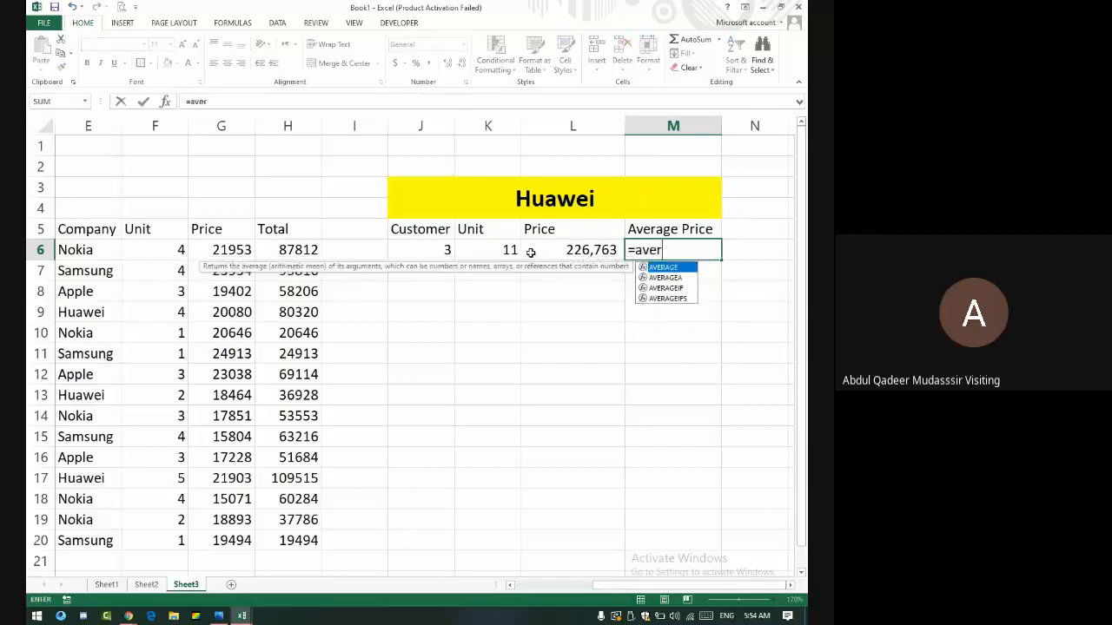
pyautogui.write('ageif')
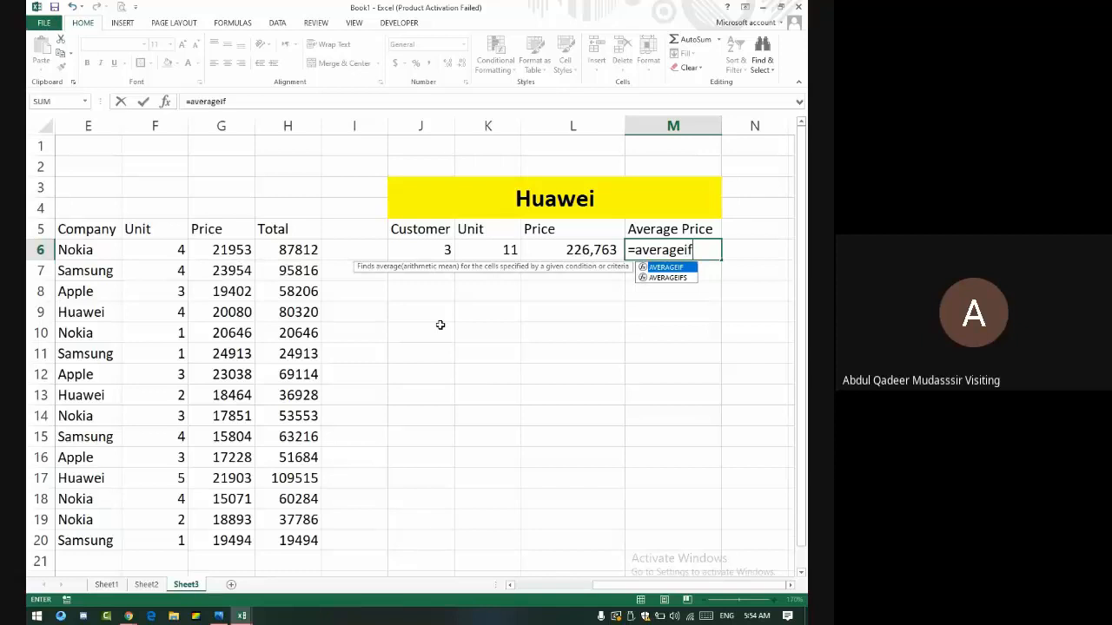
pyautogui.write('(')
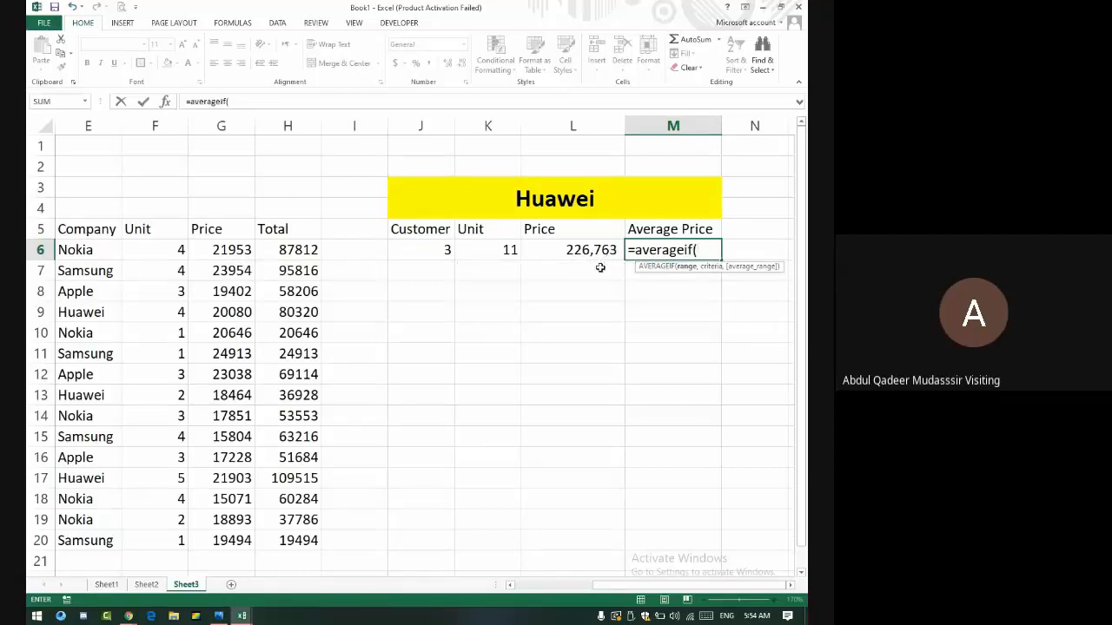
pyautogui.moveTo(106, 250); pyautogui.dragTo(95, 538)
pyautogui.write(',')
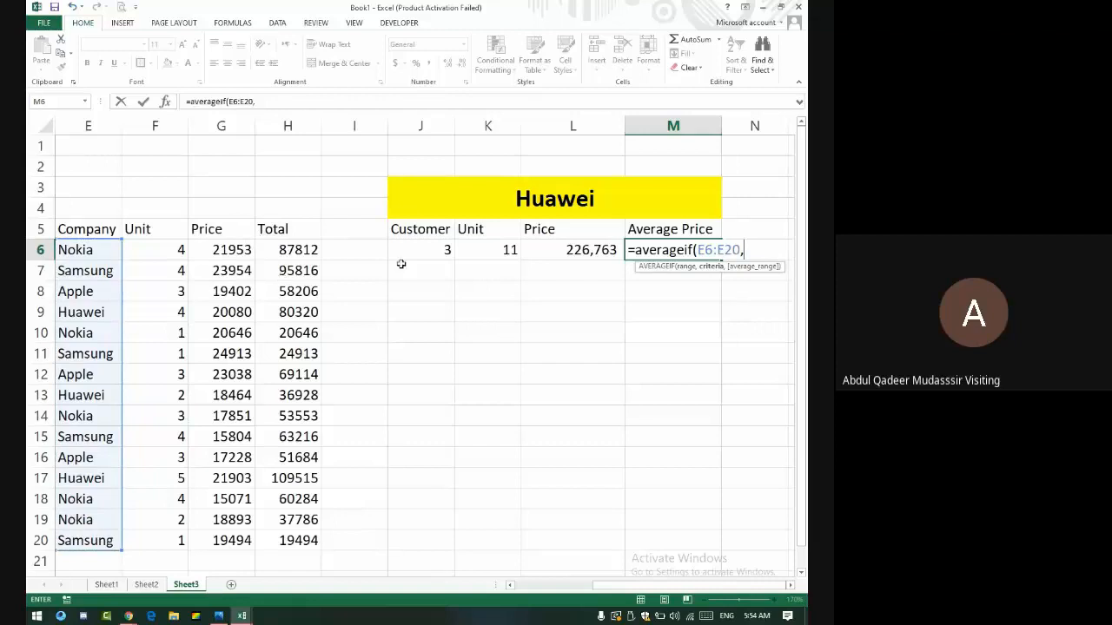
pyautogui.click(608, 203)
pyautogui.write(',')
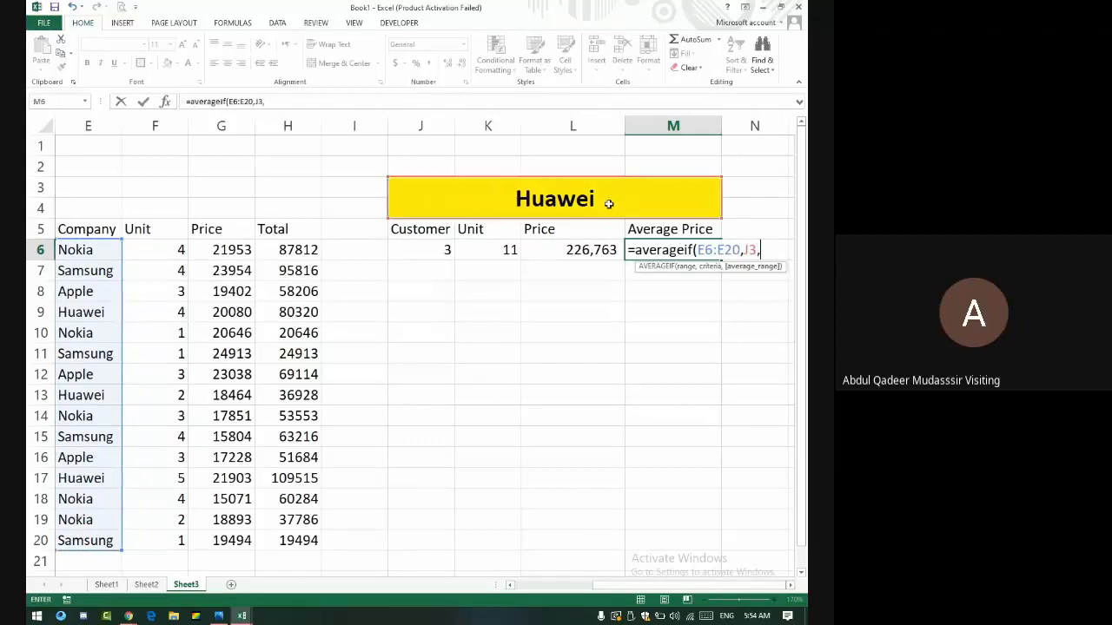
pyautogui.moveTo(300, 250); pyautogui.dragTo(293, 538)
pyautogui.press('Return')
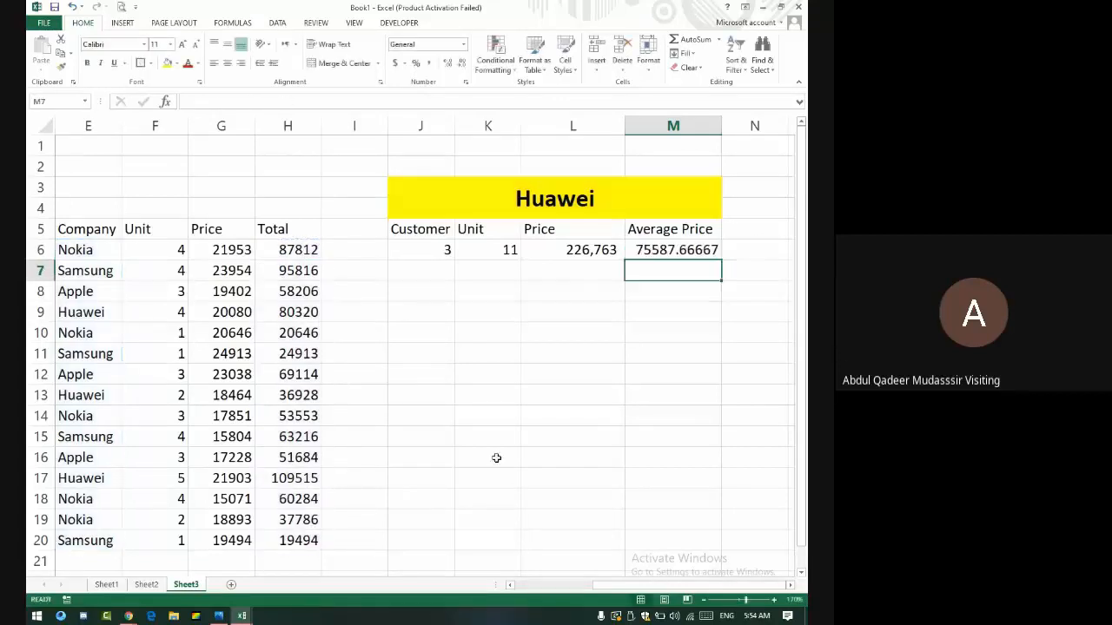
pyautogui.click(672, 252)
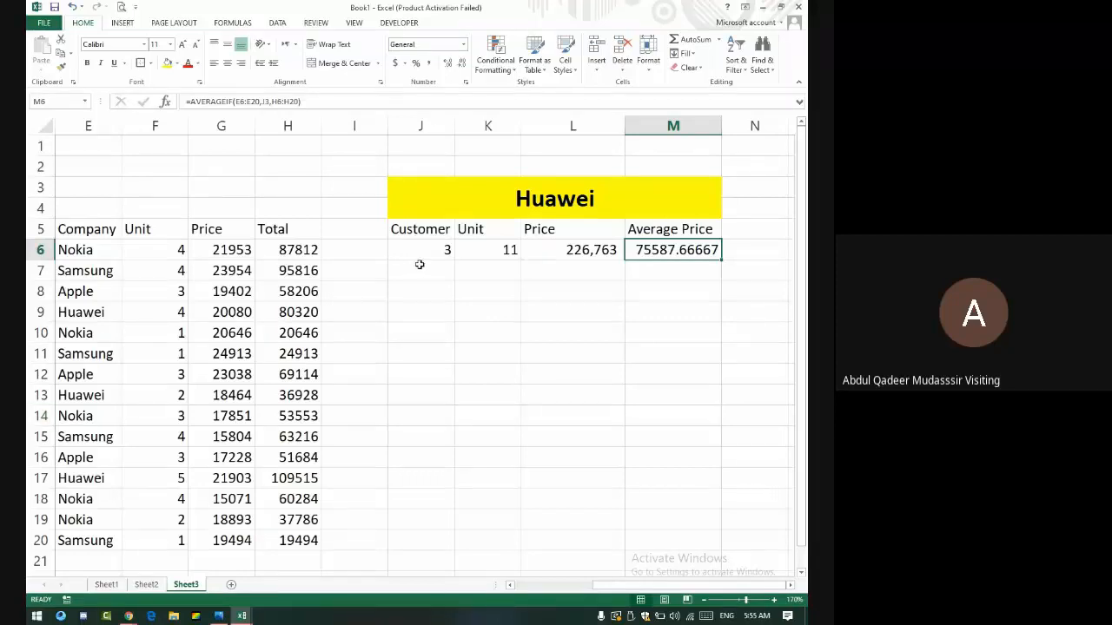
pyautogui.click(596, 253)
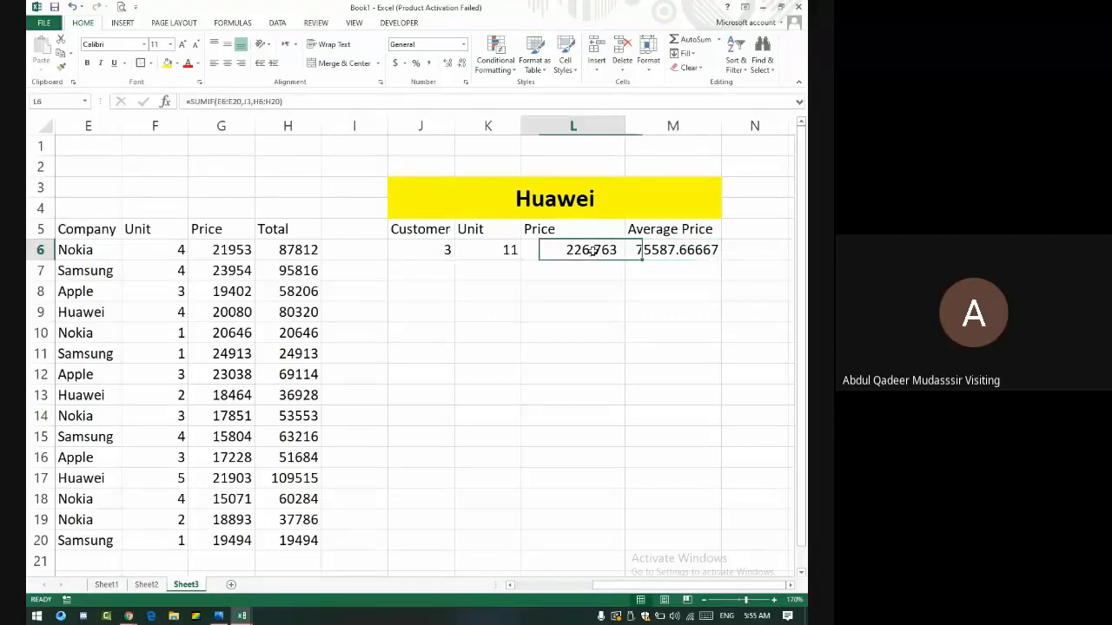
pyautogui.click(435, 251)
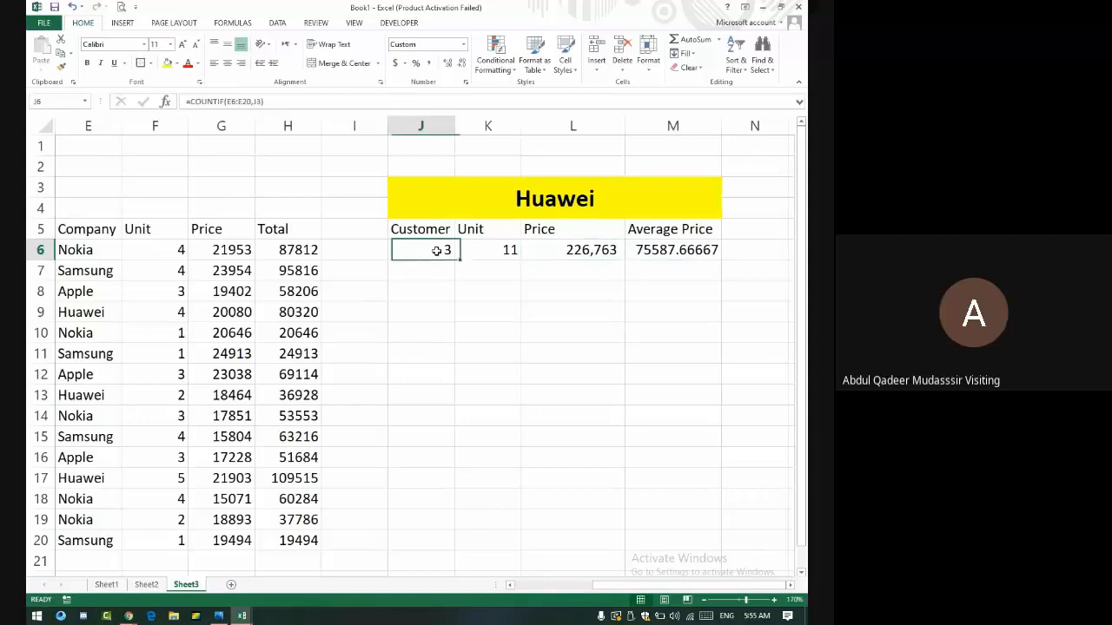
pyautogui.click(670, 251)
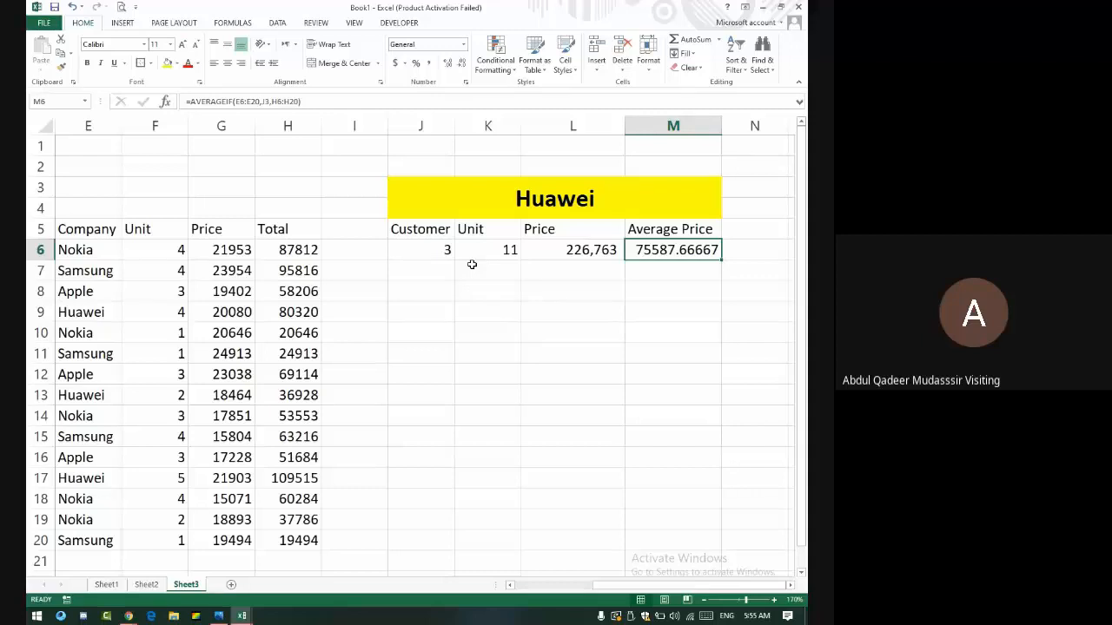
pyautogui.click(375, 252)
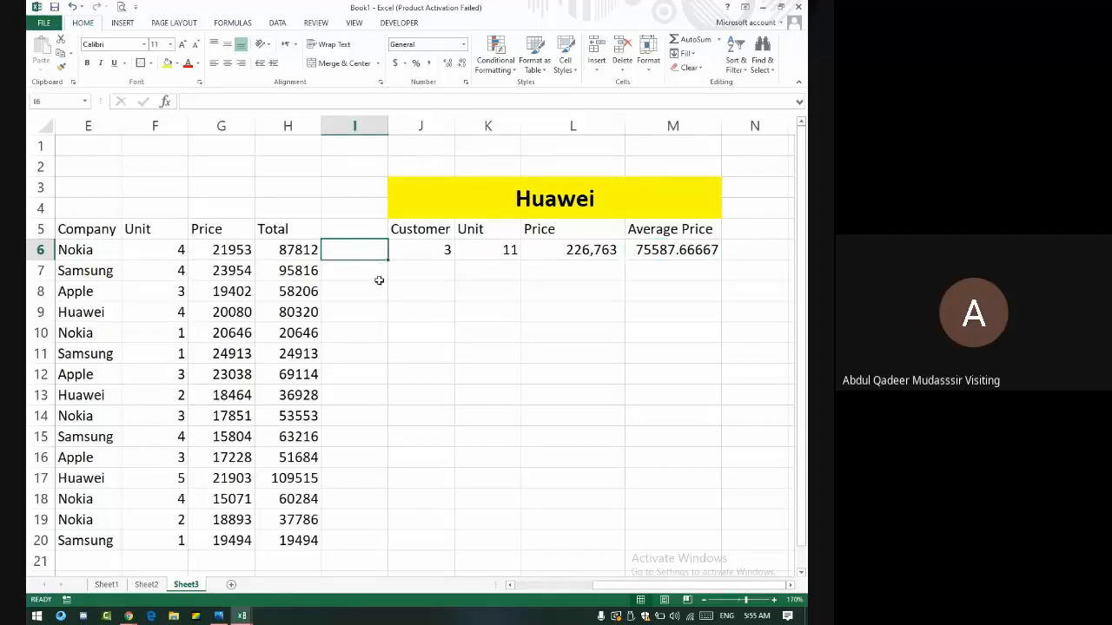
# - Type Huawei, Samsung, Apple and Nokia into I6:I9
pyautogui.write('Hu')
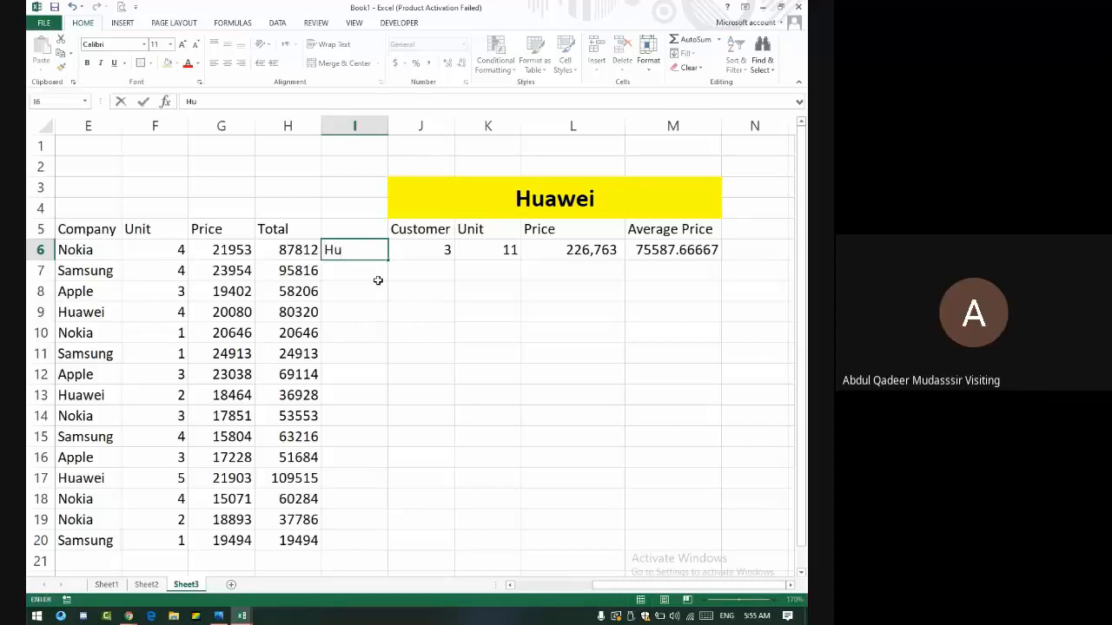
pyautogui.write('awei')
pyautogui.press('Return')
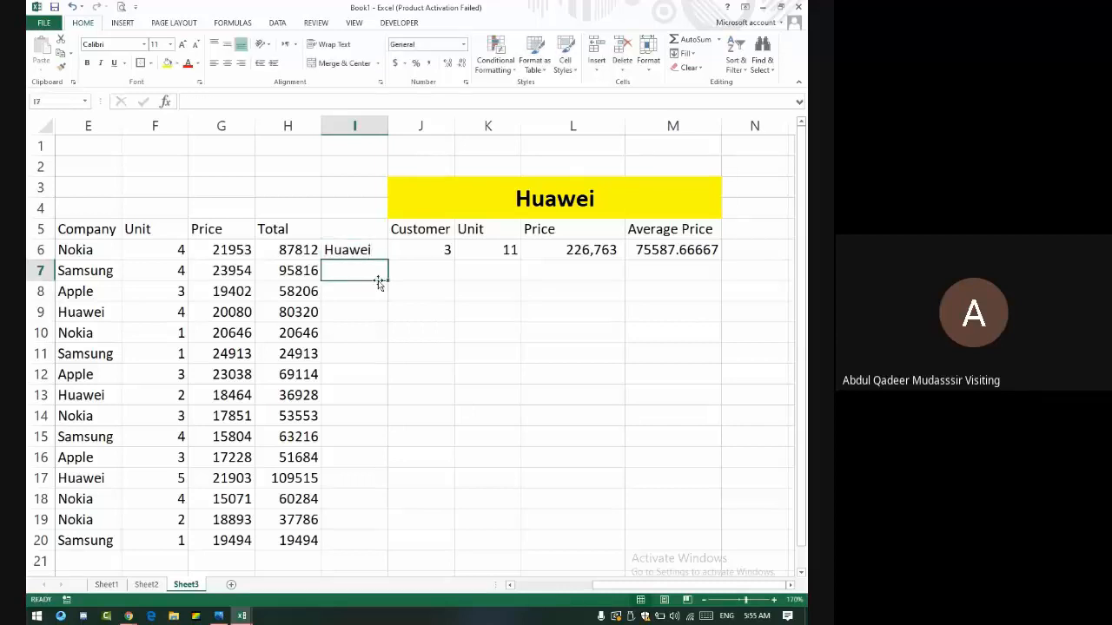
pyautogui.write('Samsung')
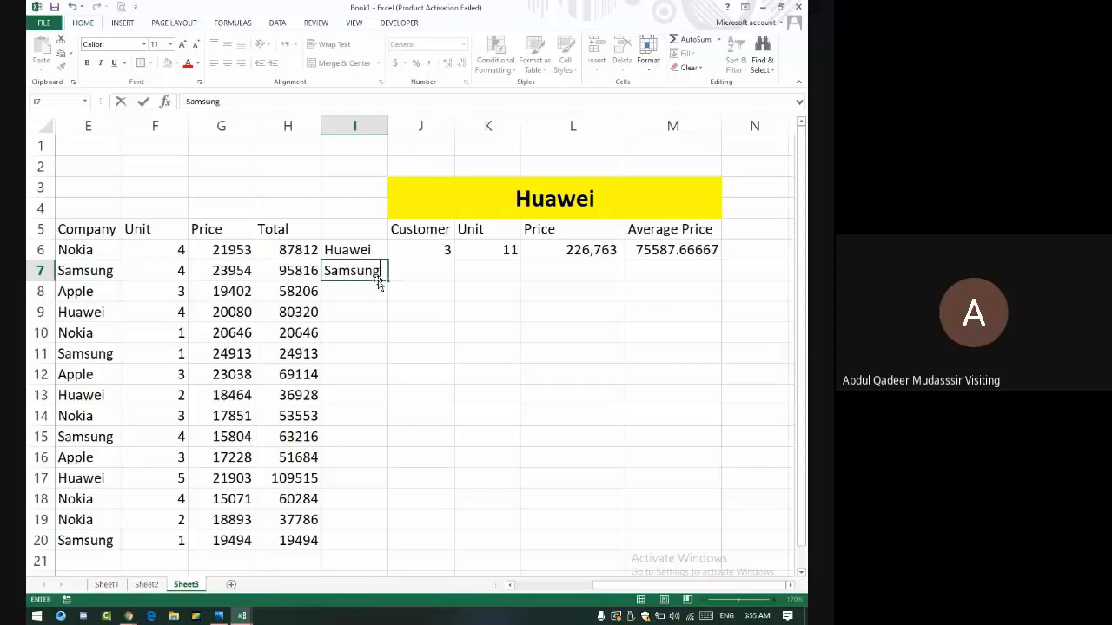
pyautogui.press('Return')
pyautogui.write('Apple')
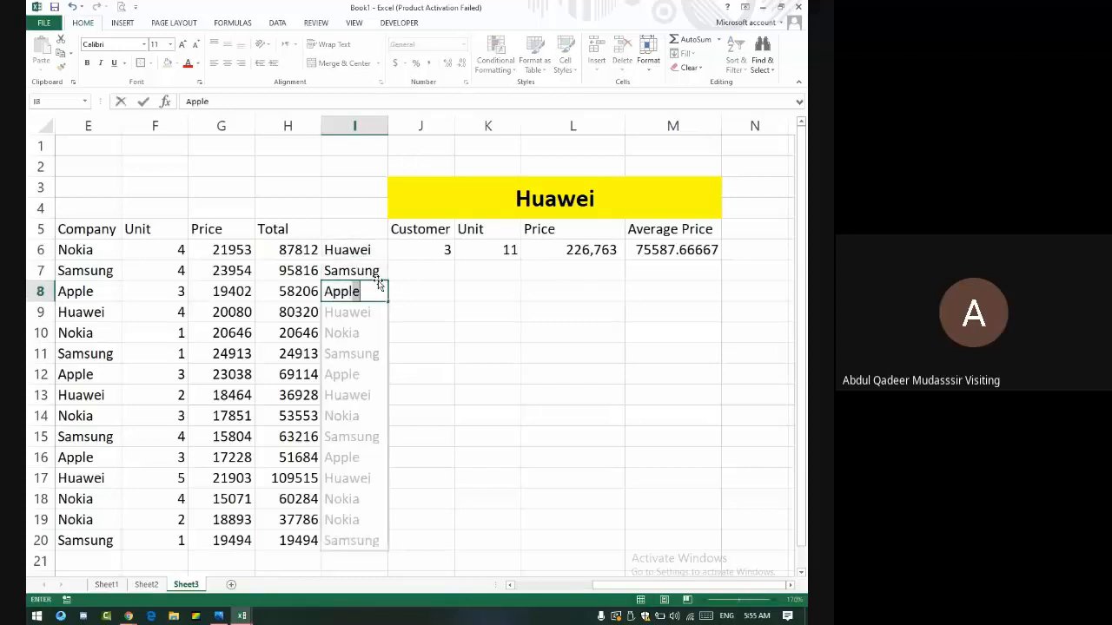
pyautogui.press('Return')
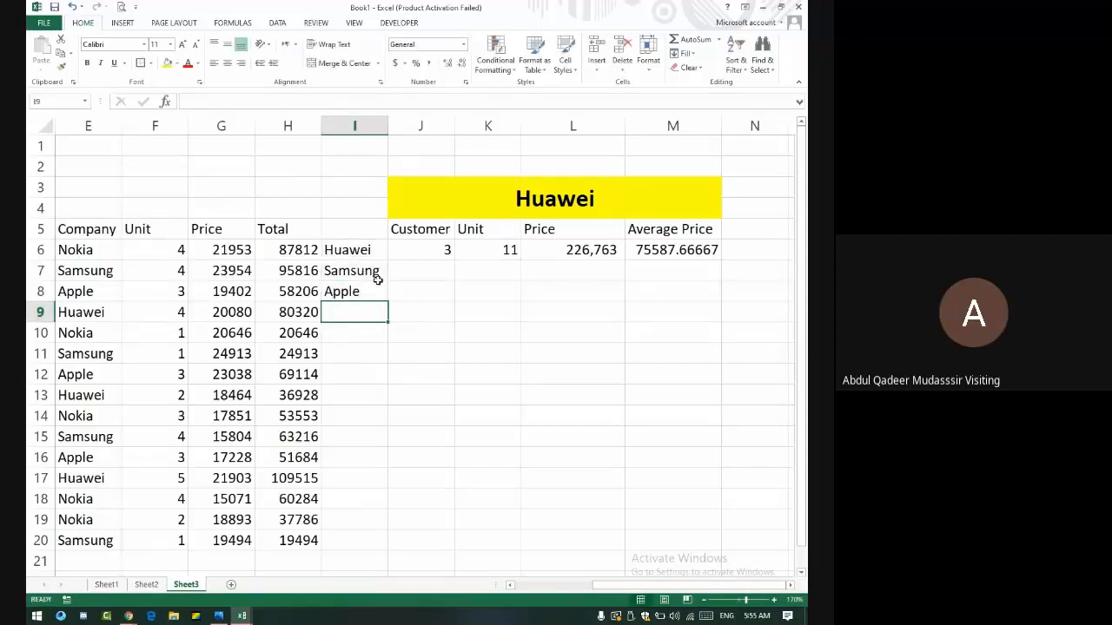
pyautogui.write('Nokia')
pyautogui.press('Return')
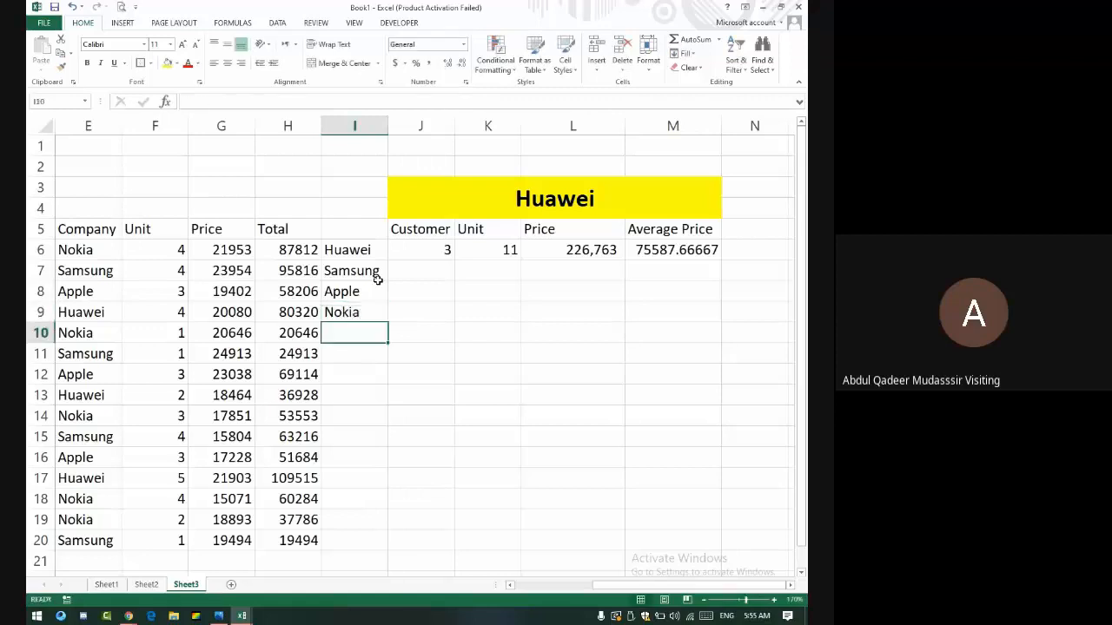
# - Edit J6 to =COUNTIF(E6:E20,I6), still showing 3, and select the header and summary labels
pyautogui.click(448, 247)
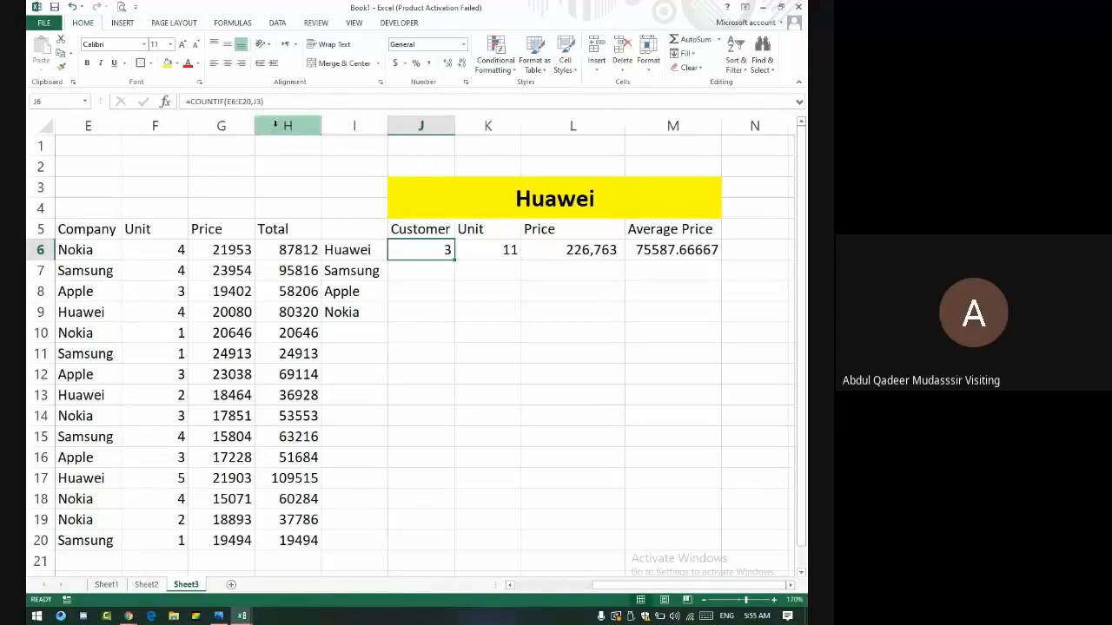
pyautogui.click(263, 101)
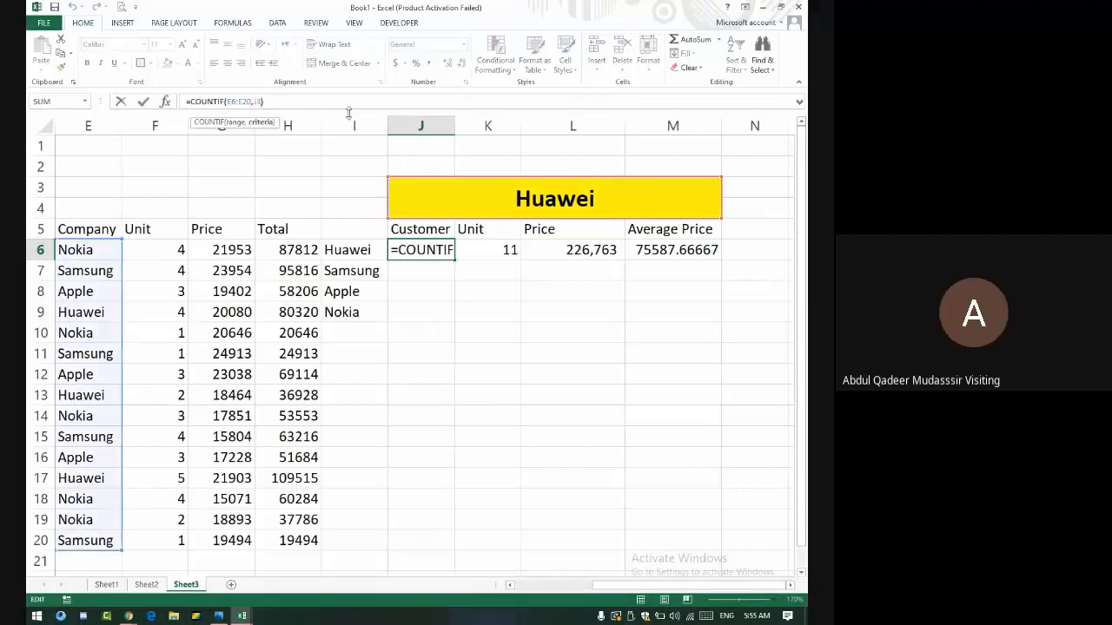
pyautogui.press('BackSpace')
pyautogui.press('BackSpace')
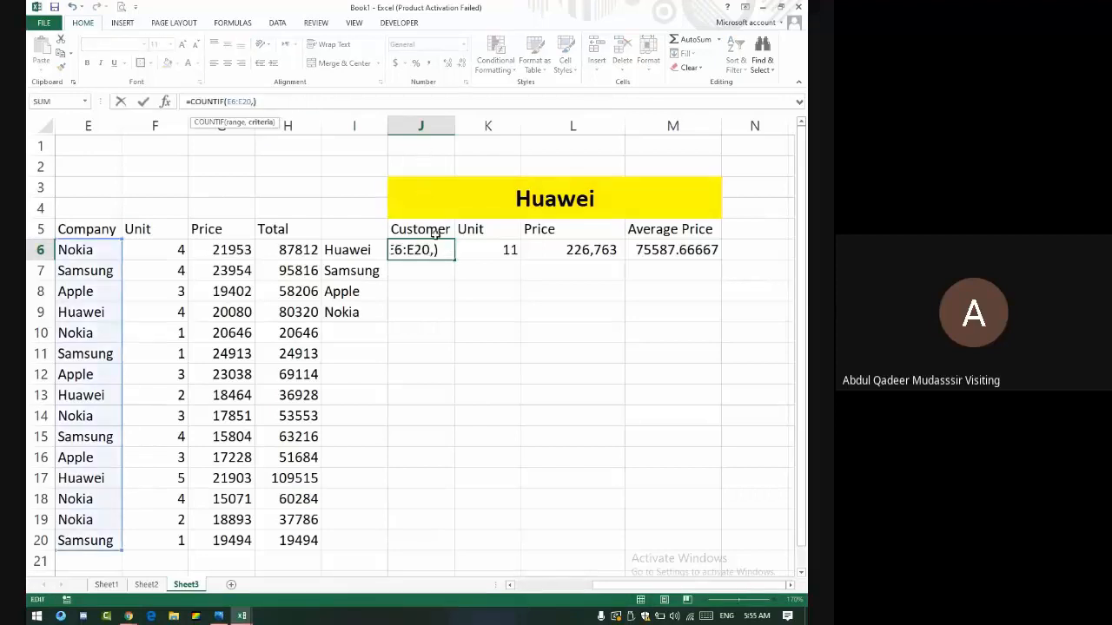
pyautogui.click(368, 251)
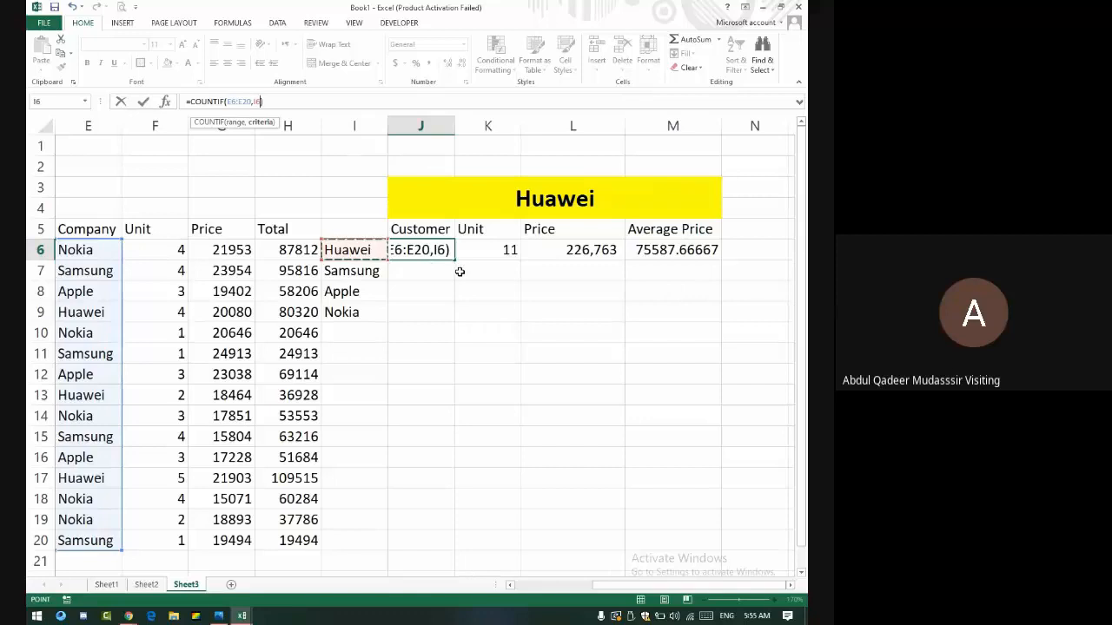
pyautogui.press('Return')
pyautogui.click(424, 249)
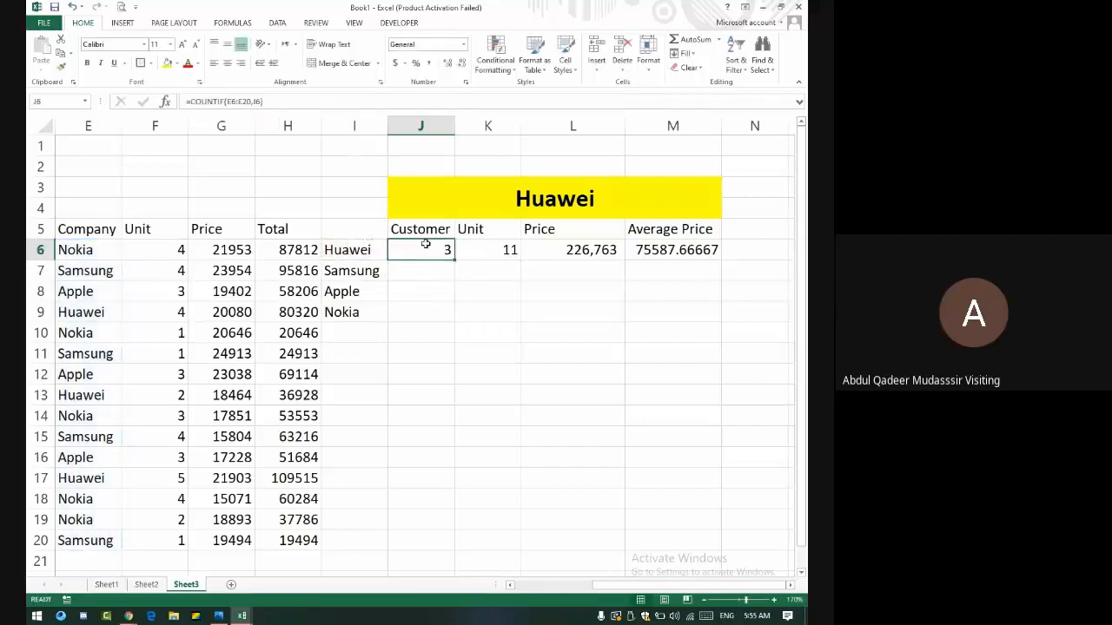
pyautogui.click(257, 101)
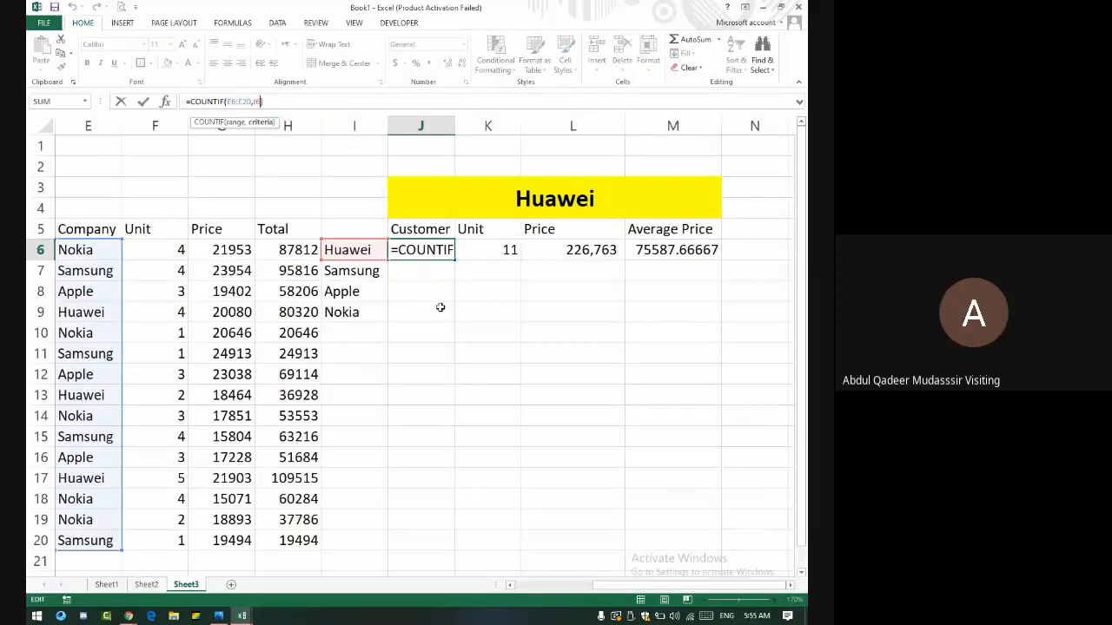
pyautogui.press('Return')
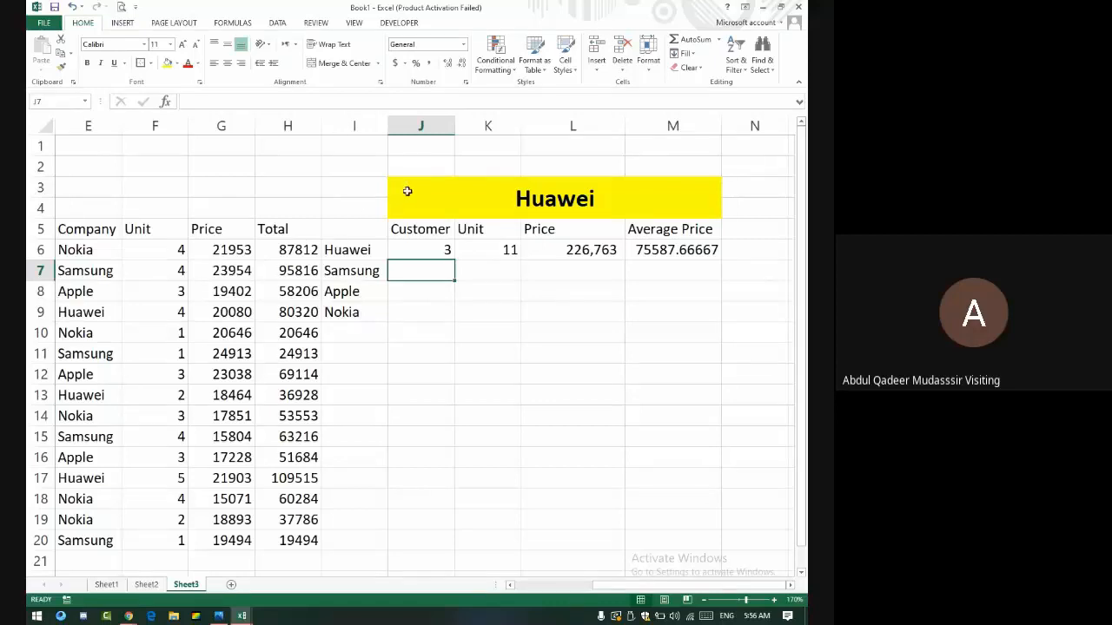
pyautogui.moveTo(404, 188); pyautogui.dragTo(509, 249)
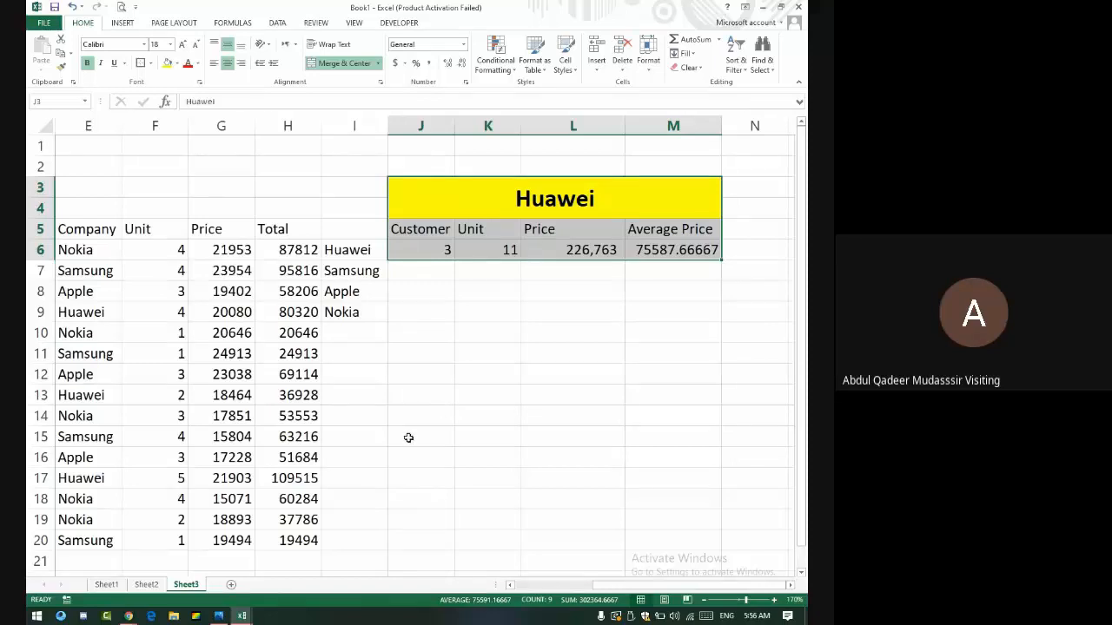
# - Enter Medical in H32 and banking in I32 below the sales table
pyautogui.scroll(-7, 400, 439)
pyautogui.scroll(-2, 388, 444)
pyautogui.click(319, 231)
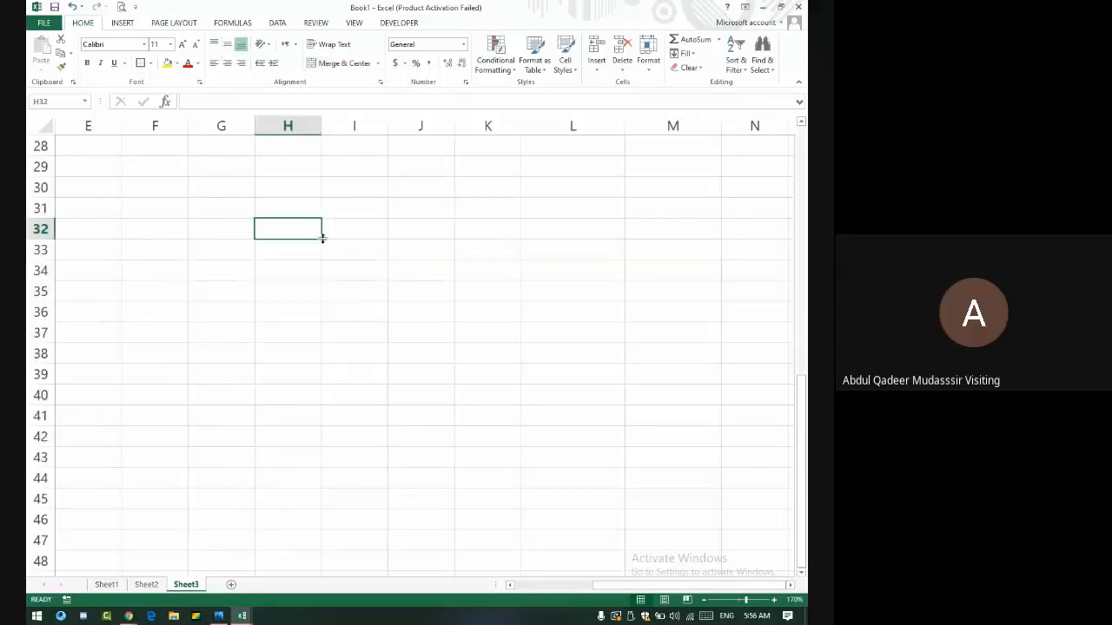
pyautogui.write('Medical')
pyautogui.press('Return')
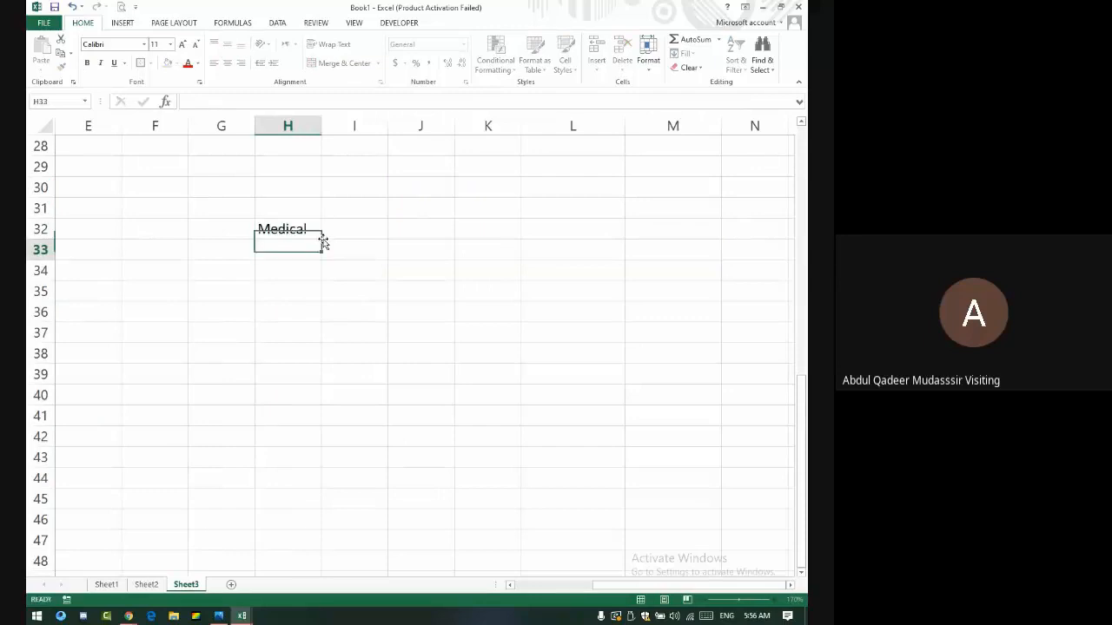
pyautogui.press('Down')
pyautogui.press('Right')
pyautogui.press('Up')
pyautogui.press('Up')
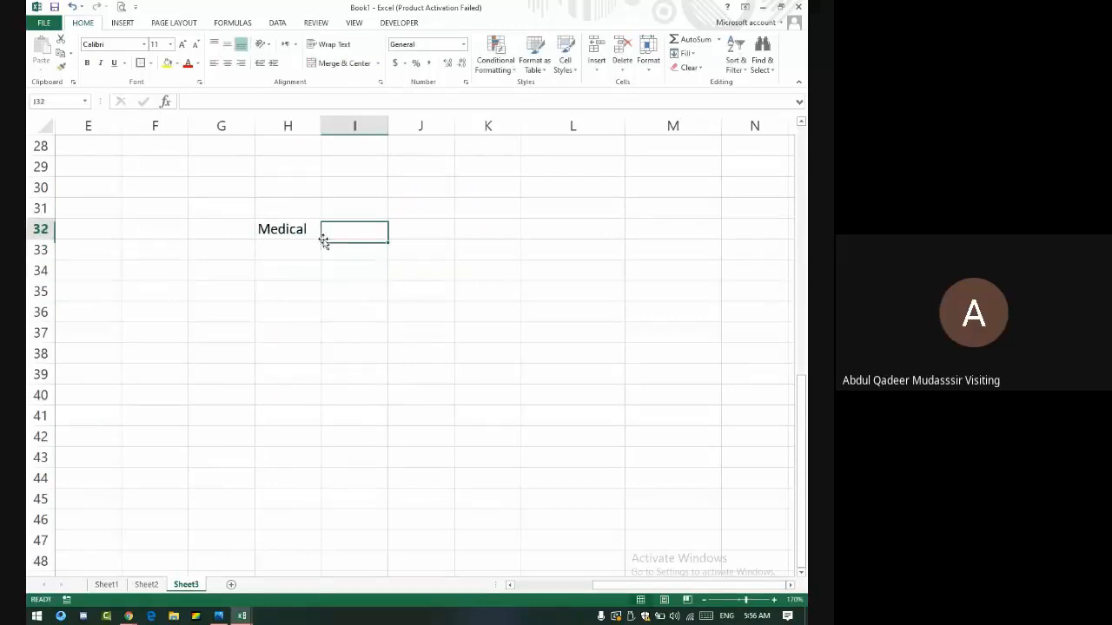
pyautogui.write('bn')
pyautogui.press('BackSpace')
pyautogui.write('a')
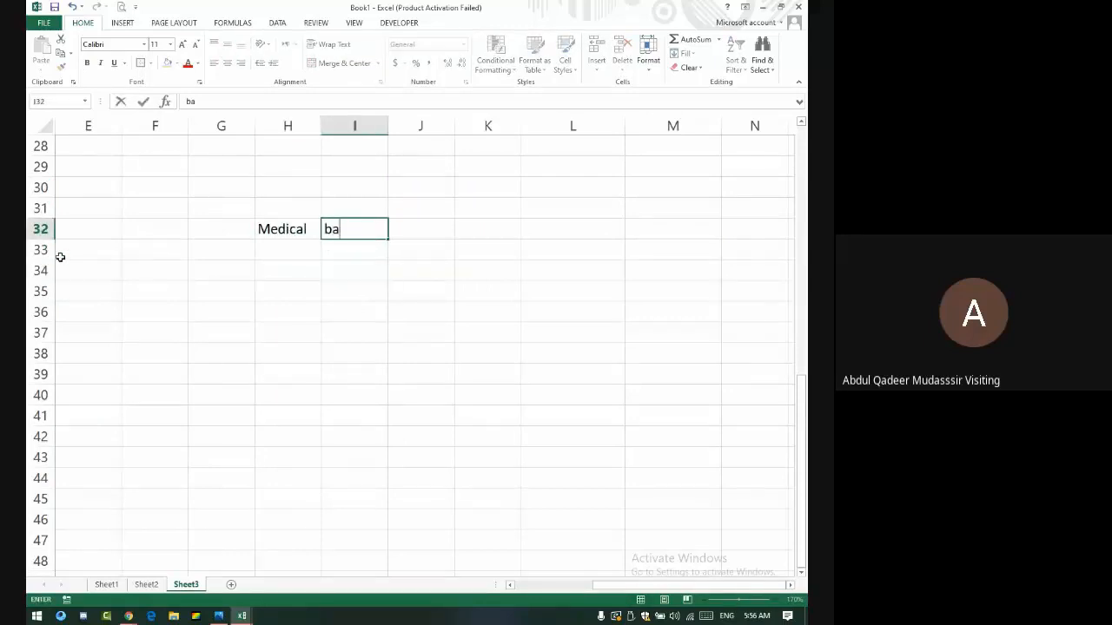
pyautogui.write('nking')
pyautogui.press('Return')
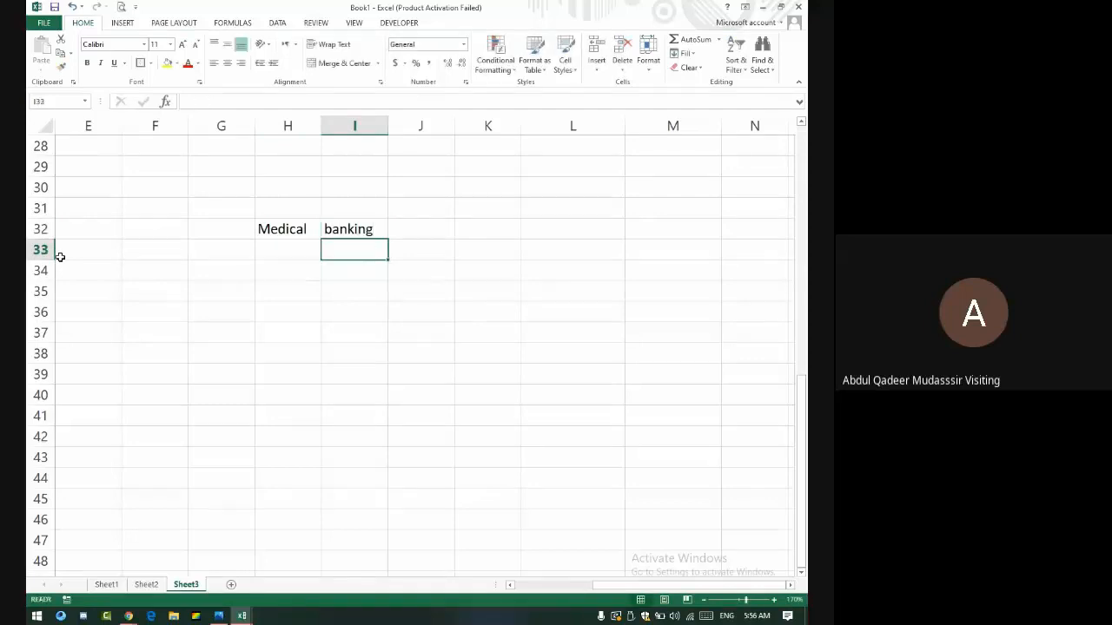
# - Add Sales in J32 and Education in K32
pyautogui.press('Right')
pyautogui.press('Up')
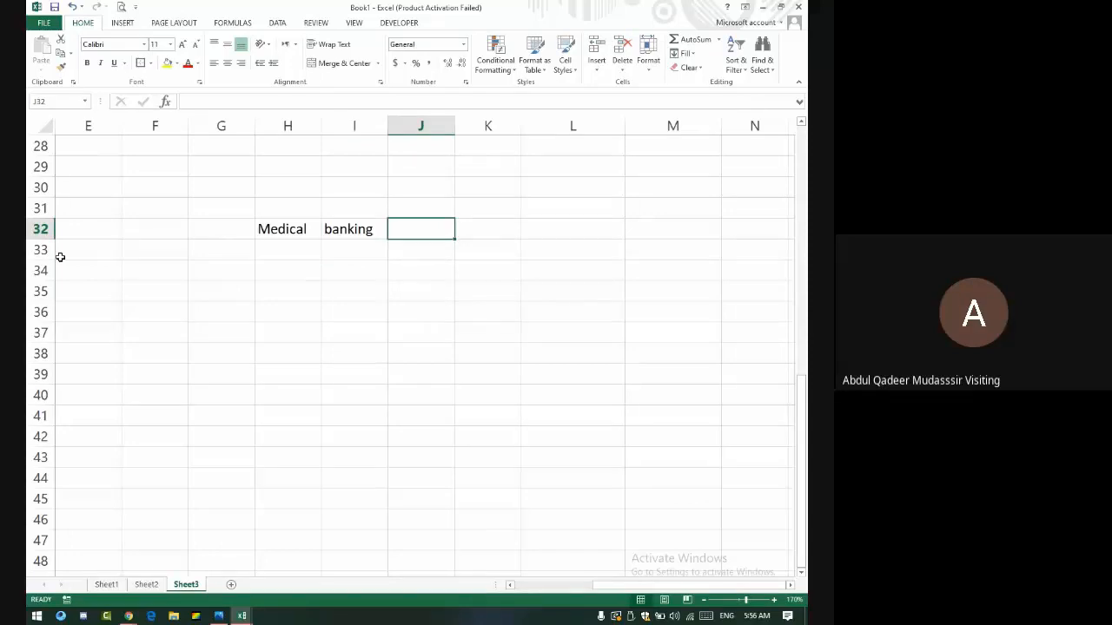
pyautogui.write('Sales')
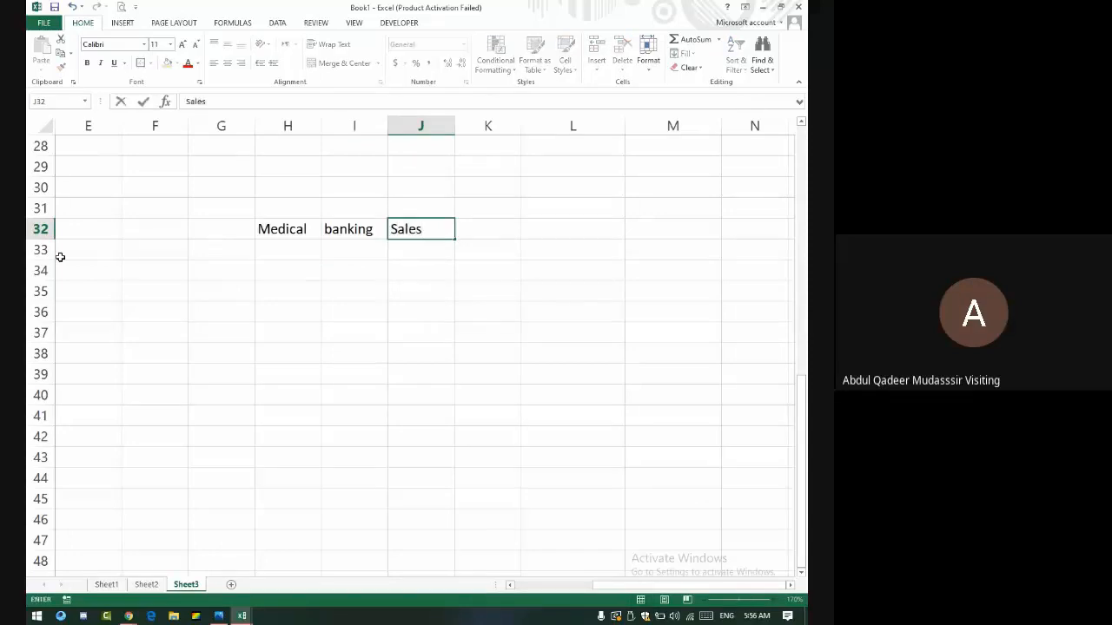
pyautogui.press('Right')
pyautogui.write('Ed')
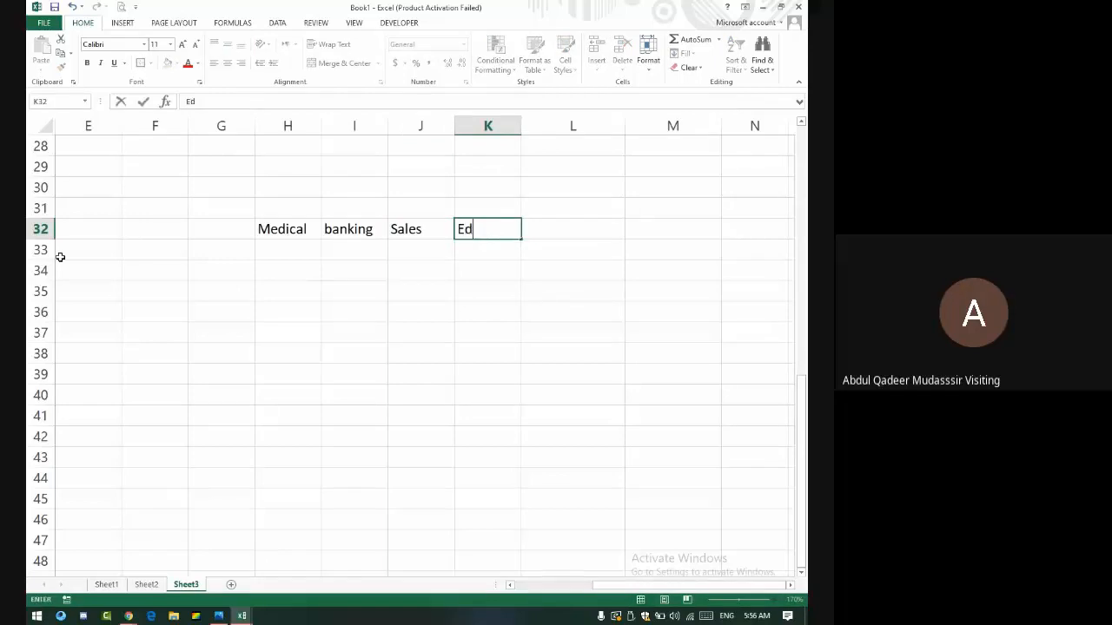
pyautogui.write('ucation')
pyautogui.press('Return')
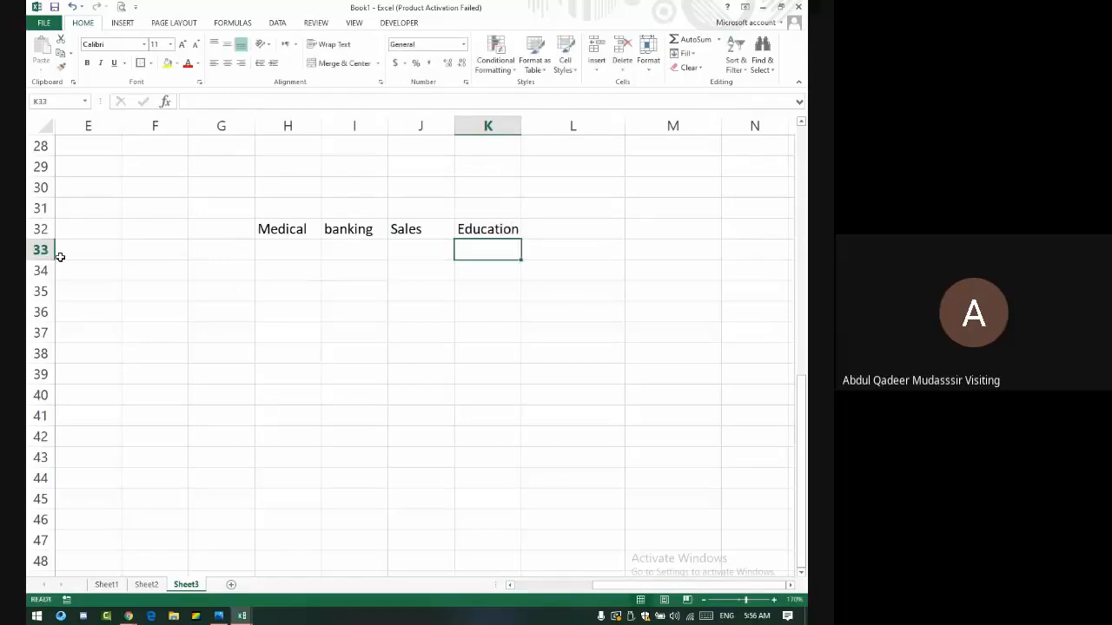
pyautogui.press('Left')
pyautogui.press('Left')
pyautogui.press('Left')
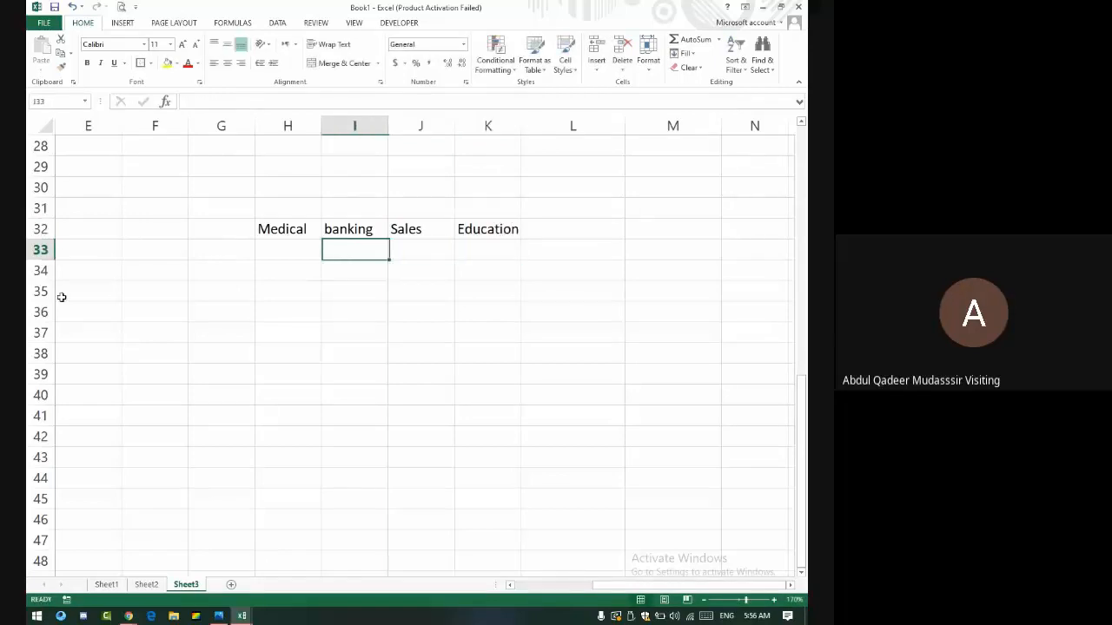
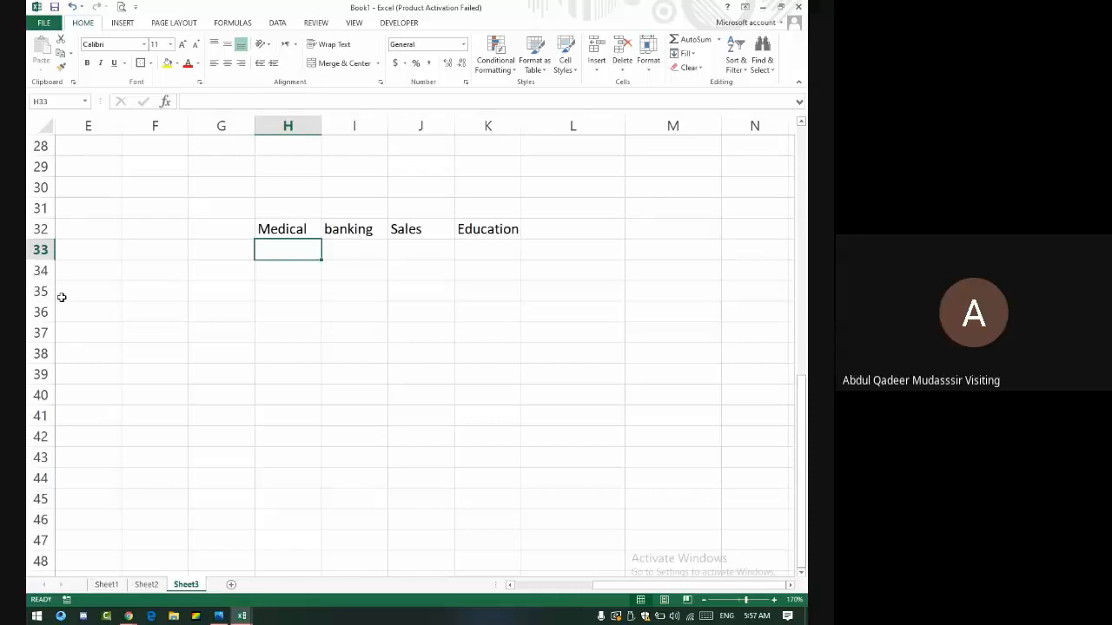
# - Try dragging the merged Huawei summary block down, then dismiss the merged-cell warning
pyautogui.click(423, 228)
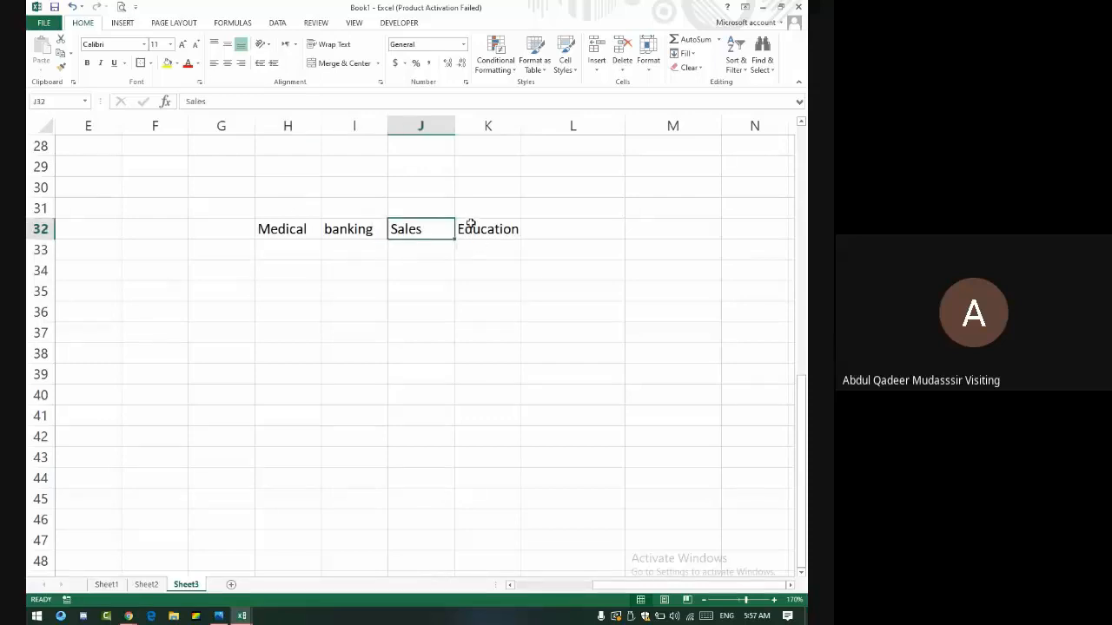
pyautogui.click(470, 224)
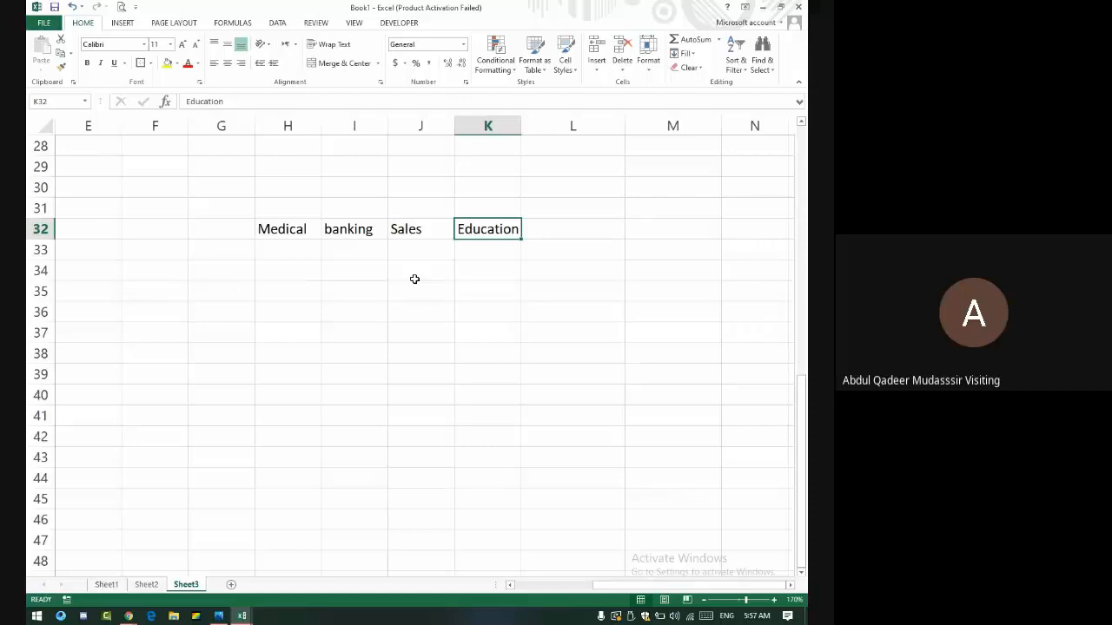
pyautogui.scroll(9, 489, 221)
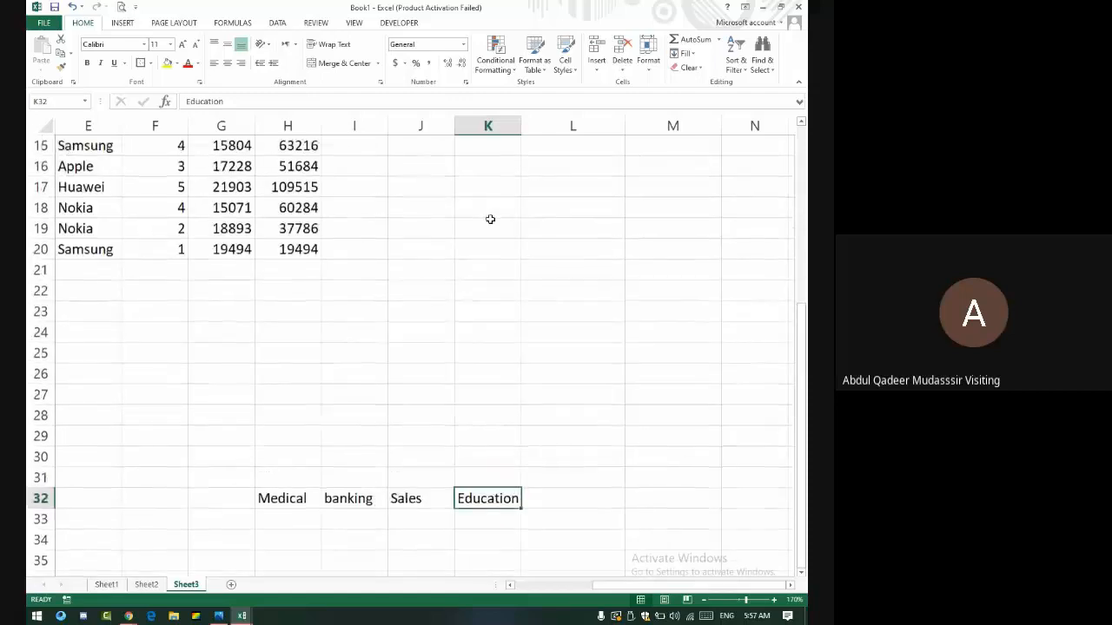
pyautogui.click(537, 178)
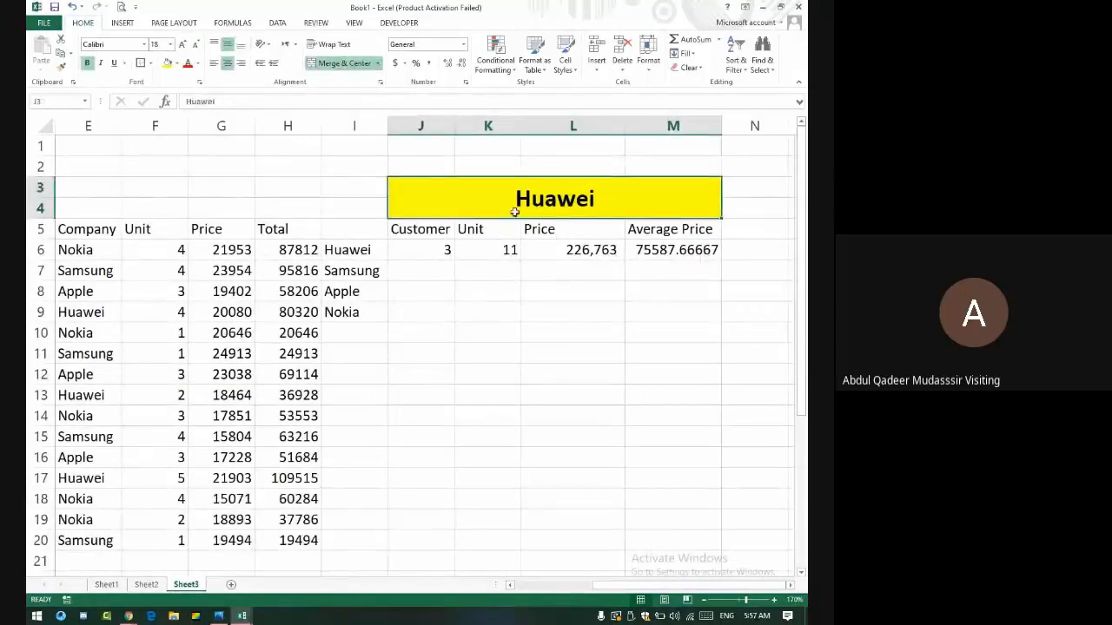
pyautogui.moveTo(408, 204); pyautogui.dragTo(511, 249)
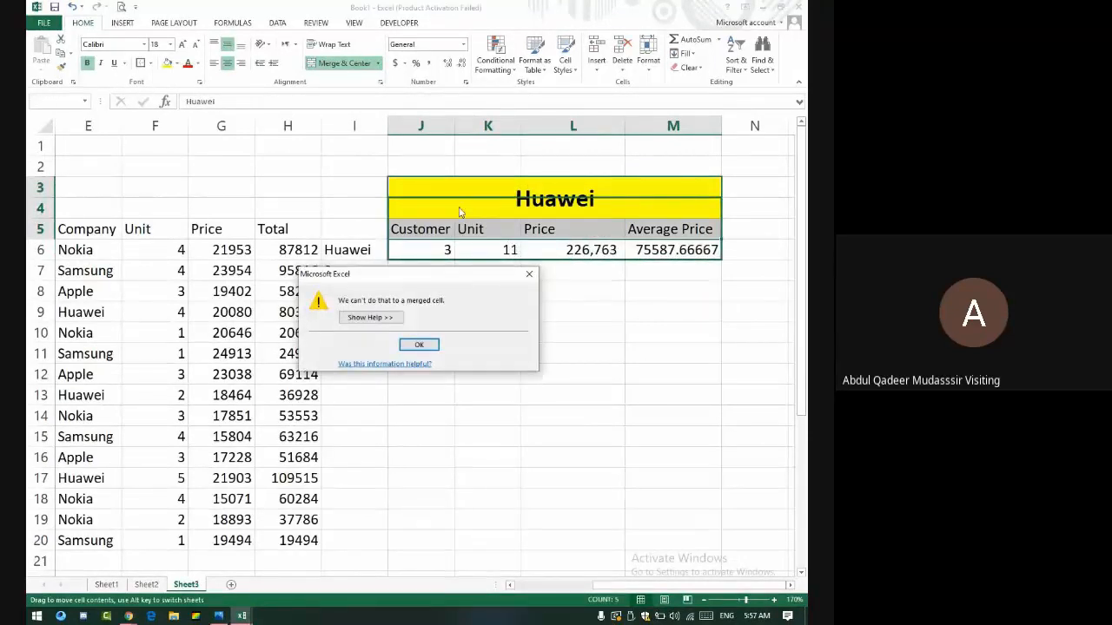
pyautogui.click(529, 274)
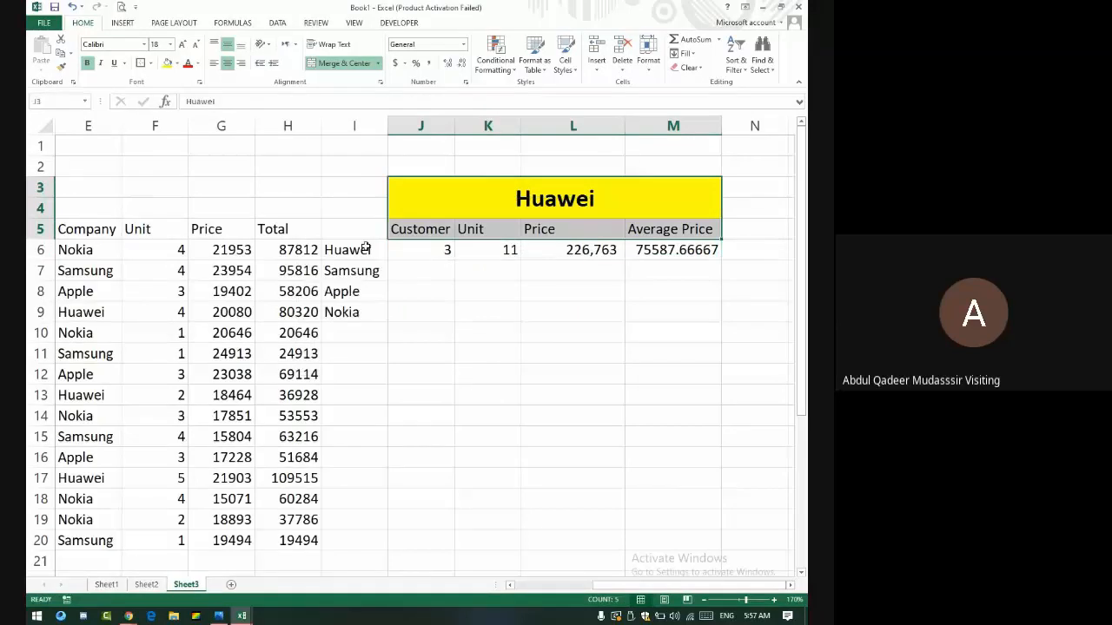
# - Move the Huawei, Samsung, Apple and Nokia list to I14:I17 and select the cells beside it
pyautogui.moveTo(367, 250); pyautogui.dragTo(356, 485)
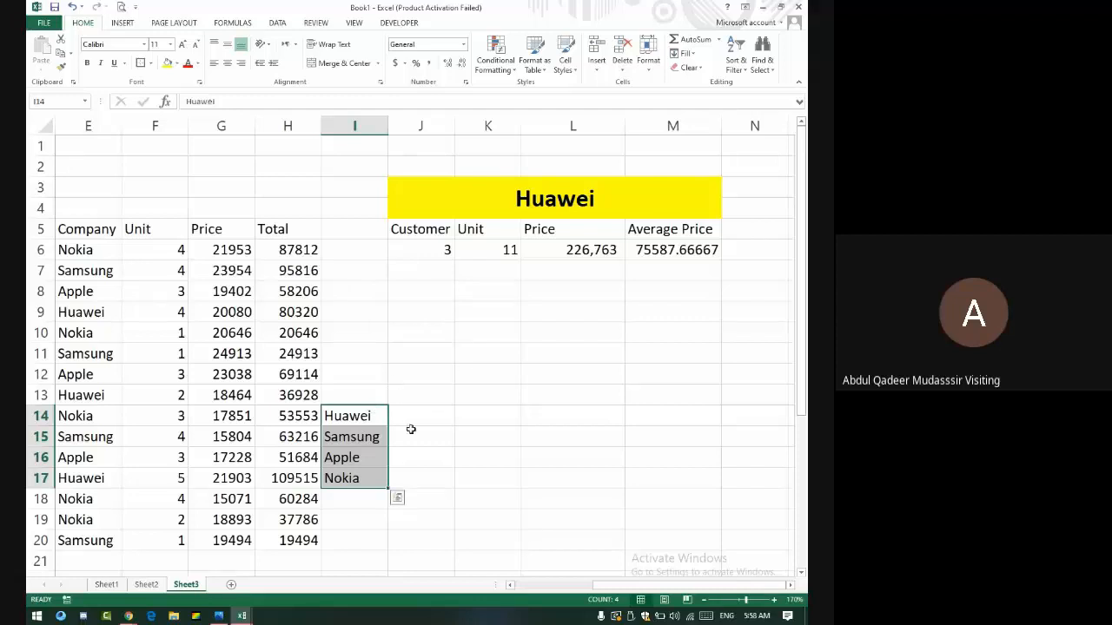
pyautogui.moveTo(422, 417); pyautogui.dragTo(718, 484)
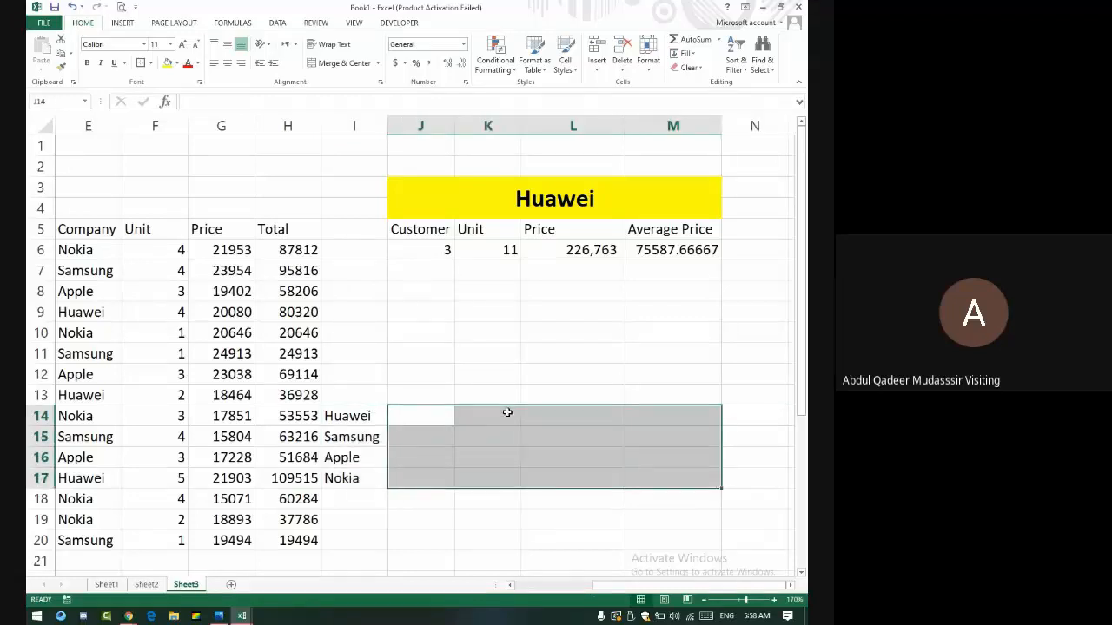
pyautogui.click(435, 414)
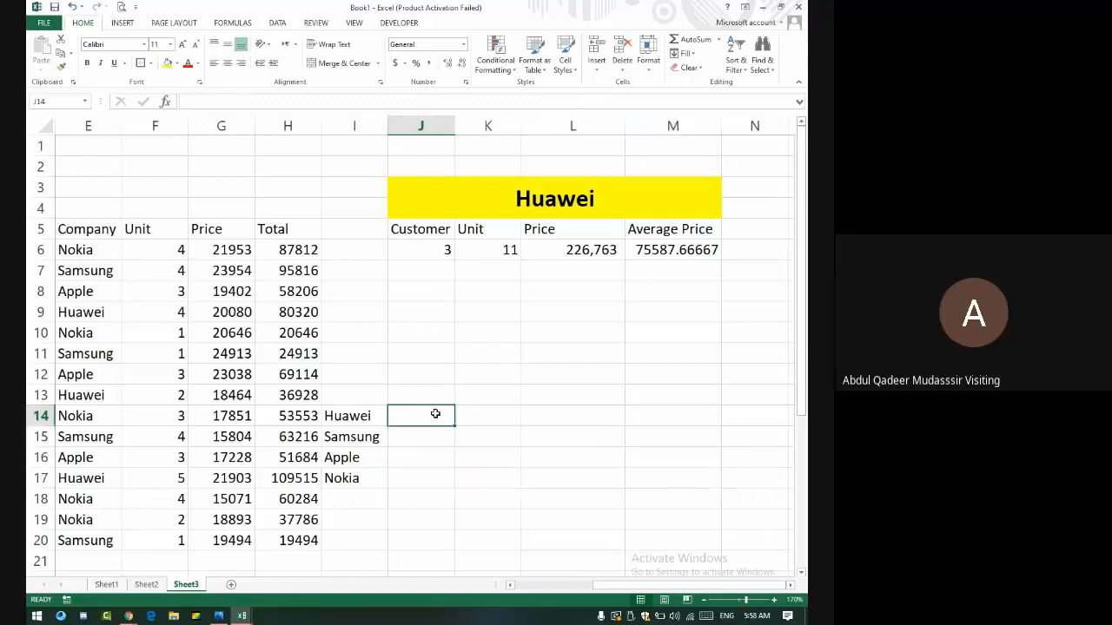
pyautogui.click(473, 416)
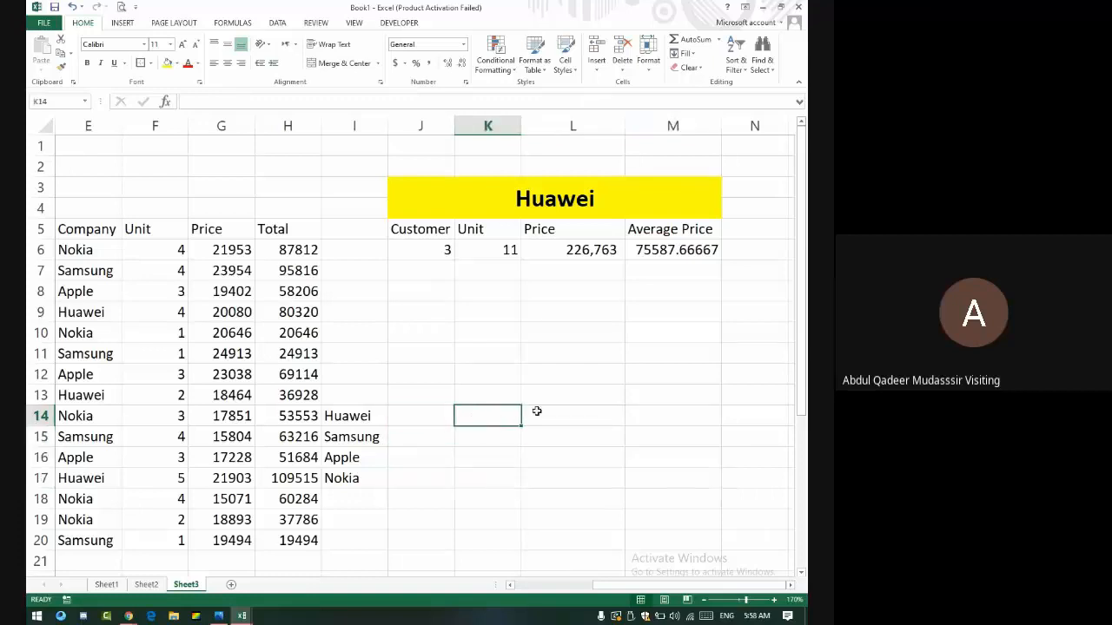
pyautogui.click(429, 413)
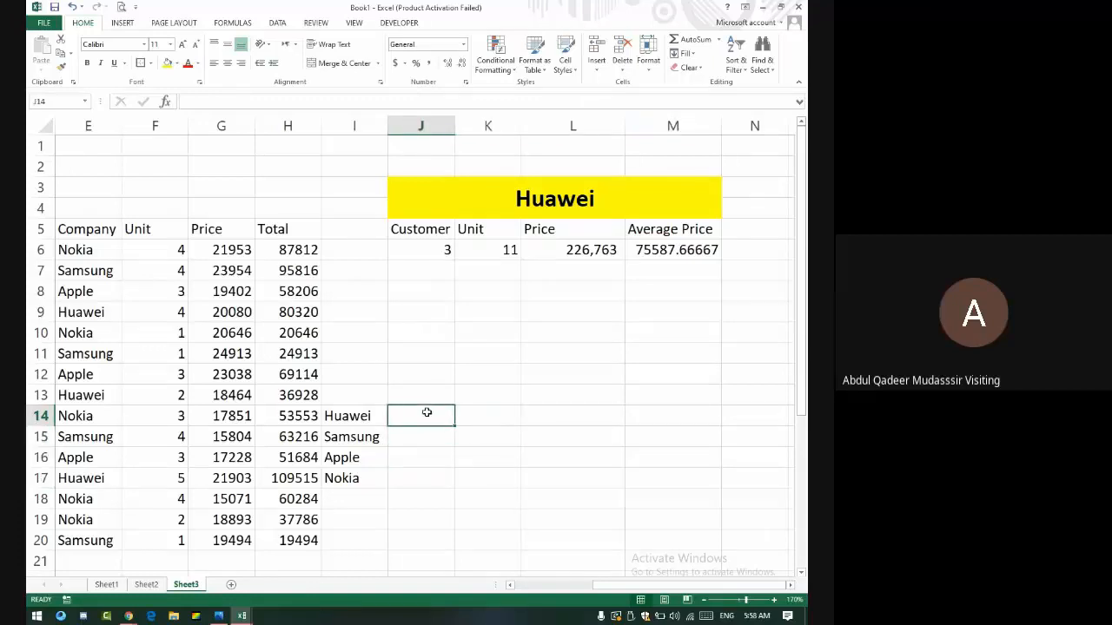
pyautogui.click(498, 420)
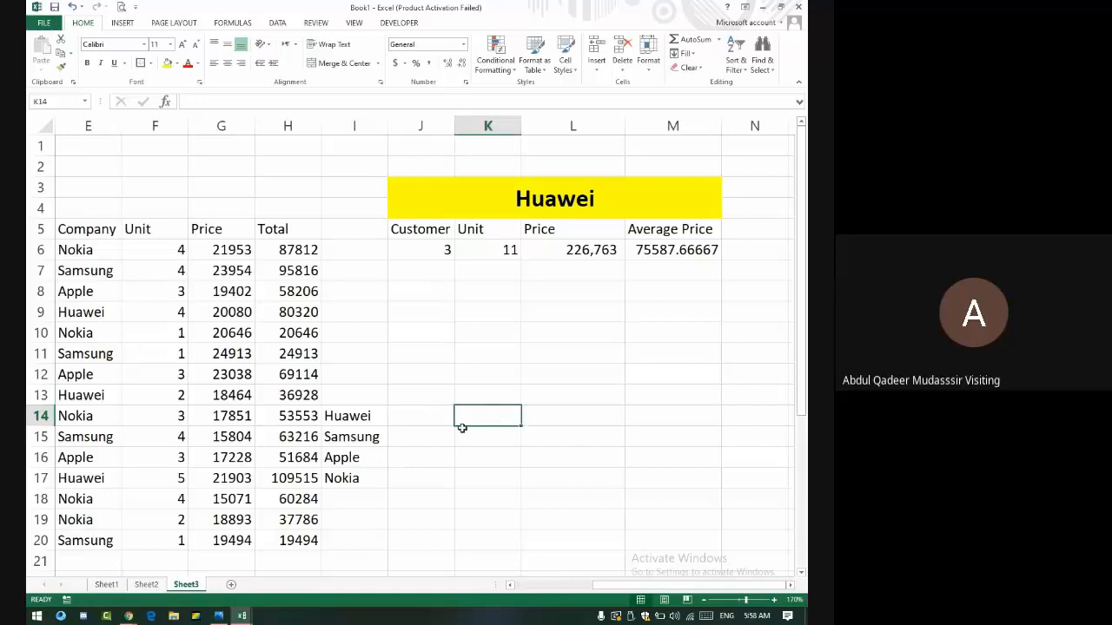
pyautogui.click(364, 412)
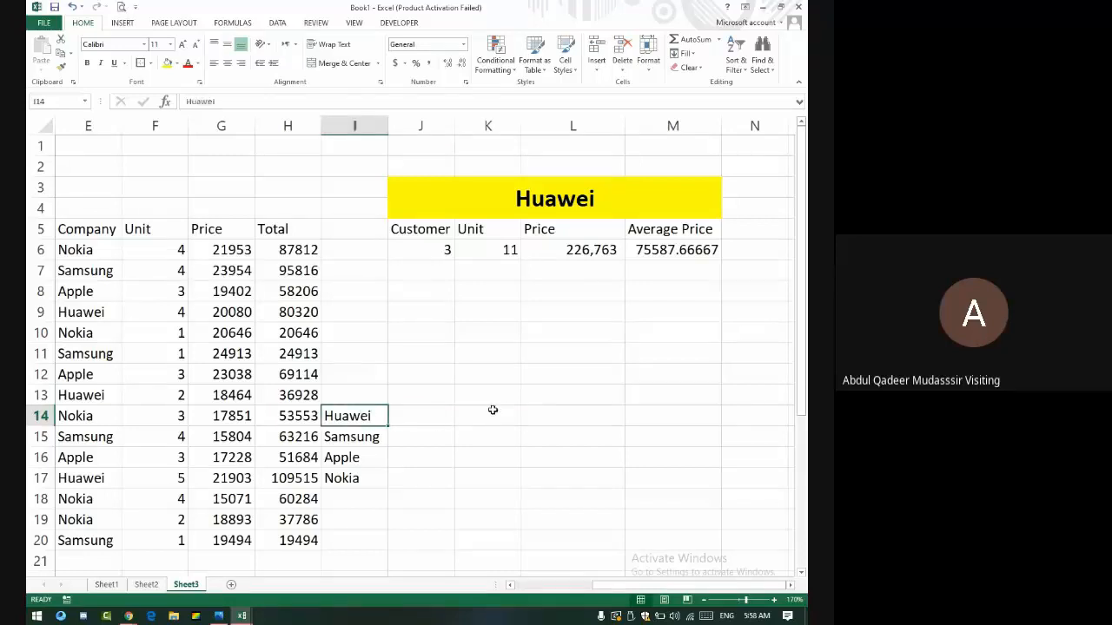
pyautogui.click(421, 419)
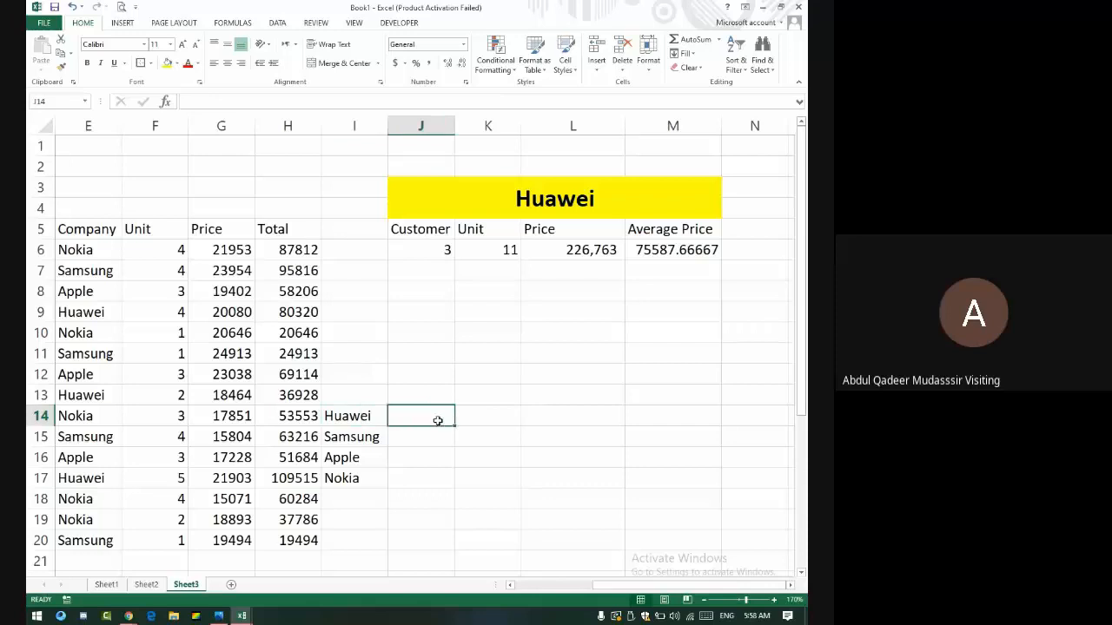
pyautogui.click(502, 422)
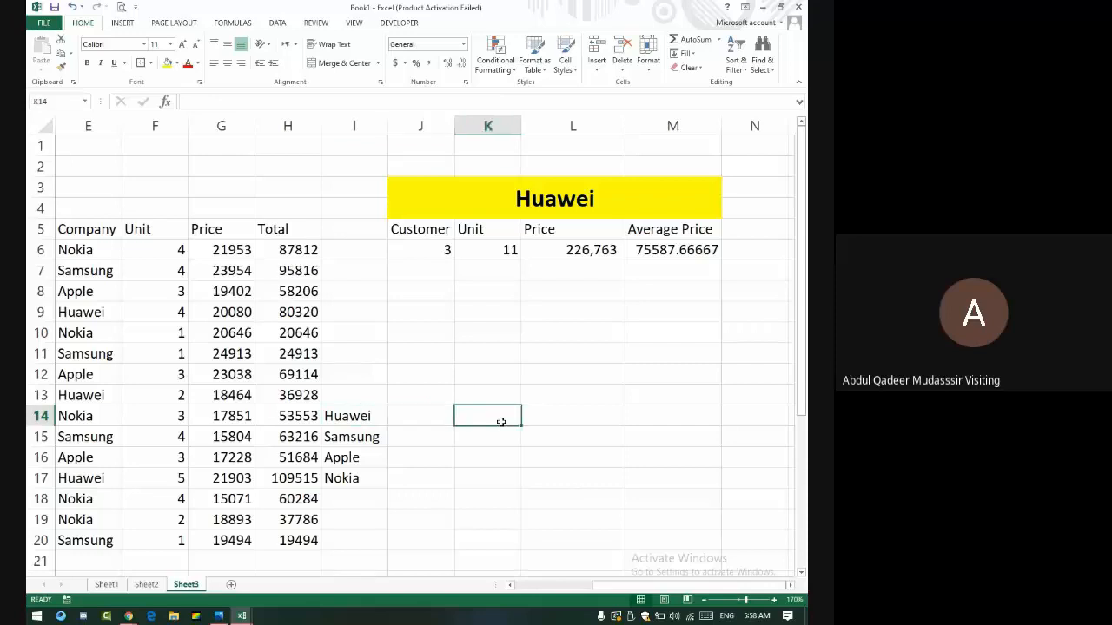
pyautogui.click(553, 424)
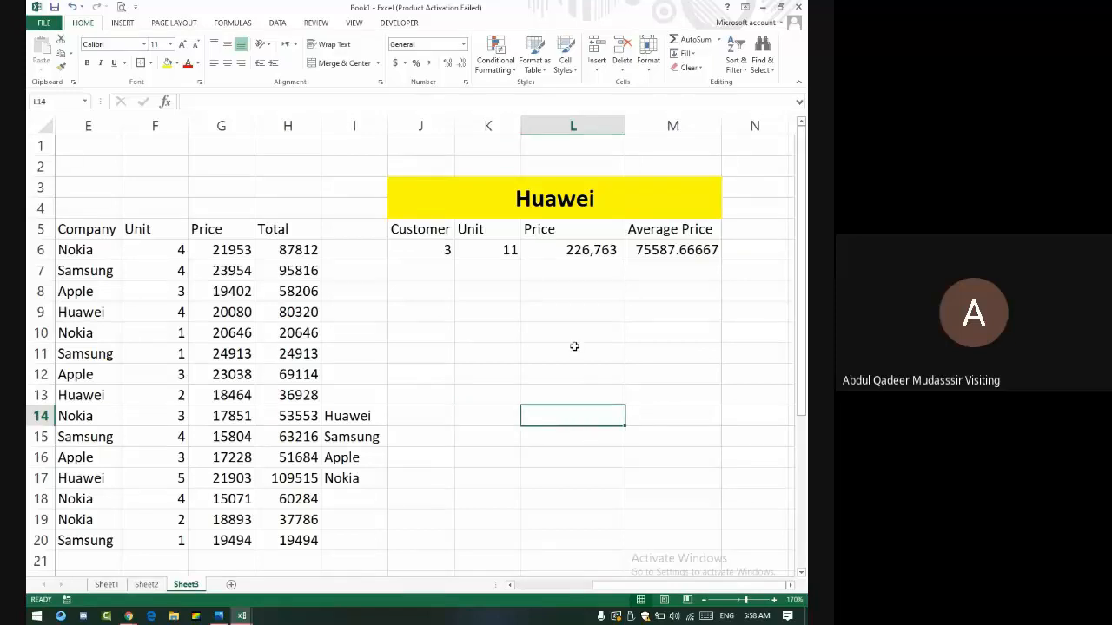
pyautogui.click(714, 185)
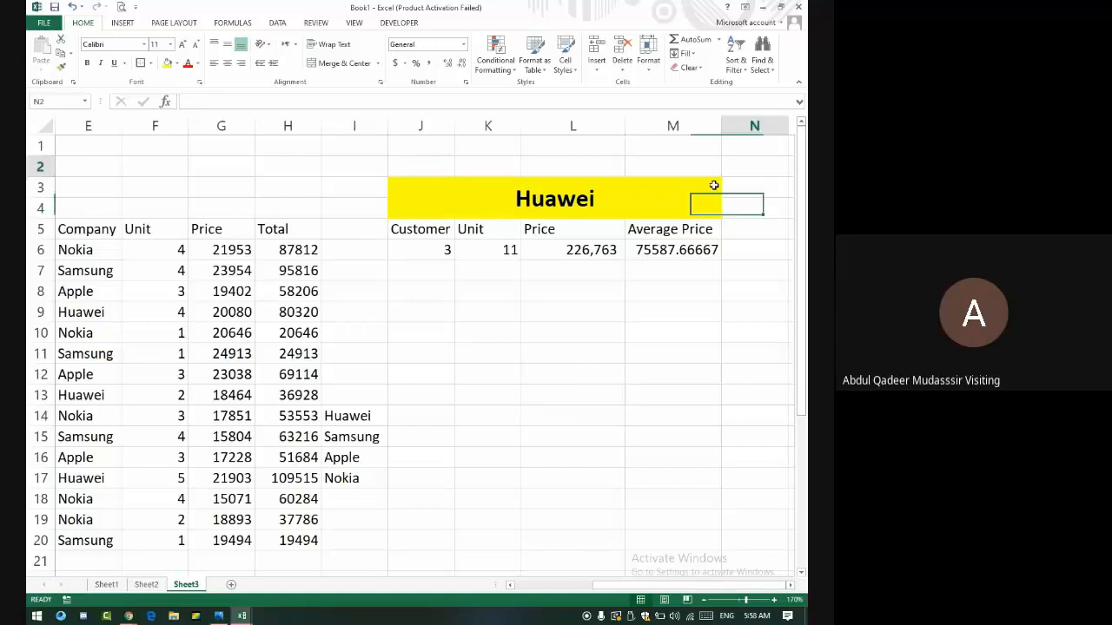
# - Select N2:C29 on Sheet3, look through Sheet1 and Sheet2, and return to Sheet3
pyautogui.moveTo(714, 185); pyautogui.dragTo(199, 544)
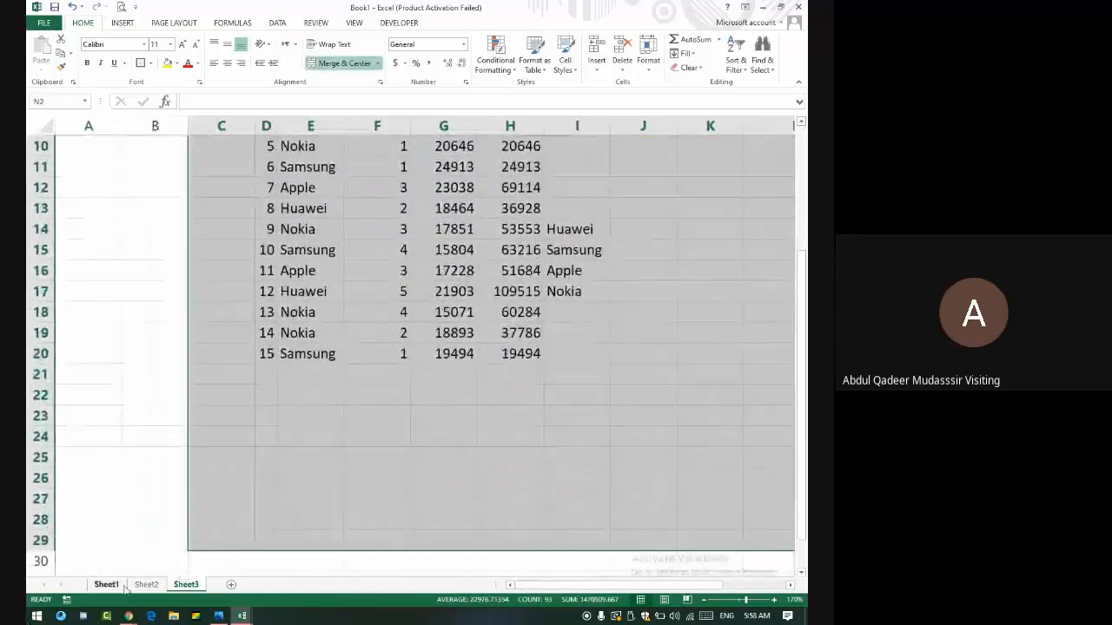
pyautogui.click(146, 584)
pyautogui.click(106, 584)
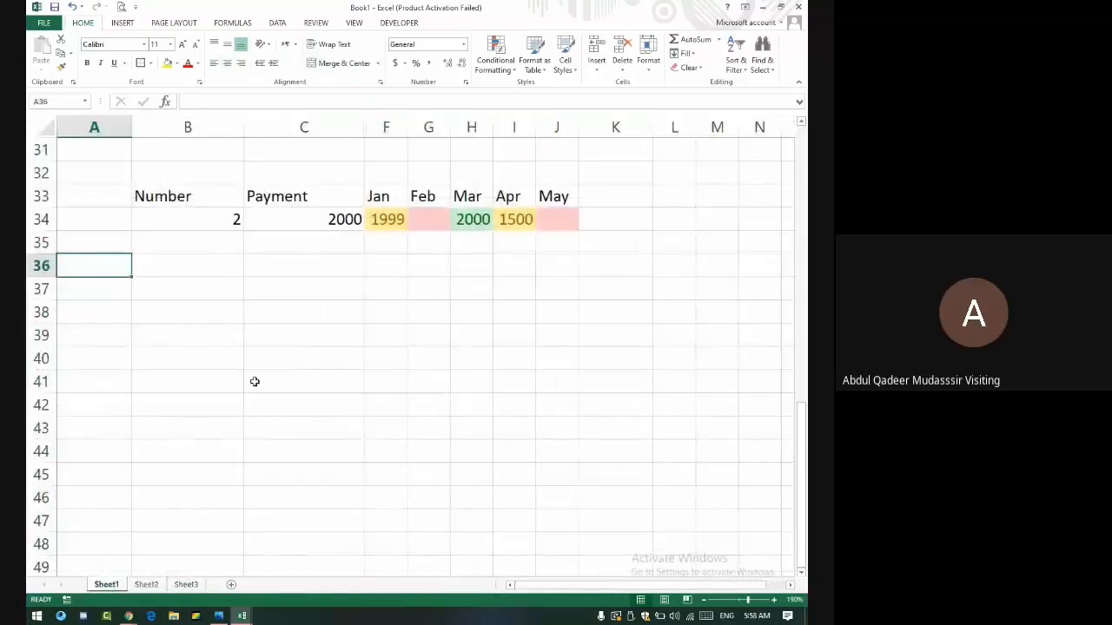
pyautogui.click(156, 584)
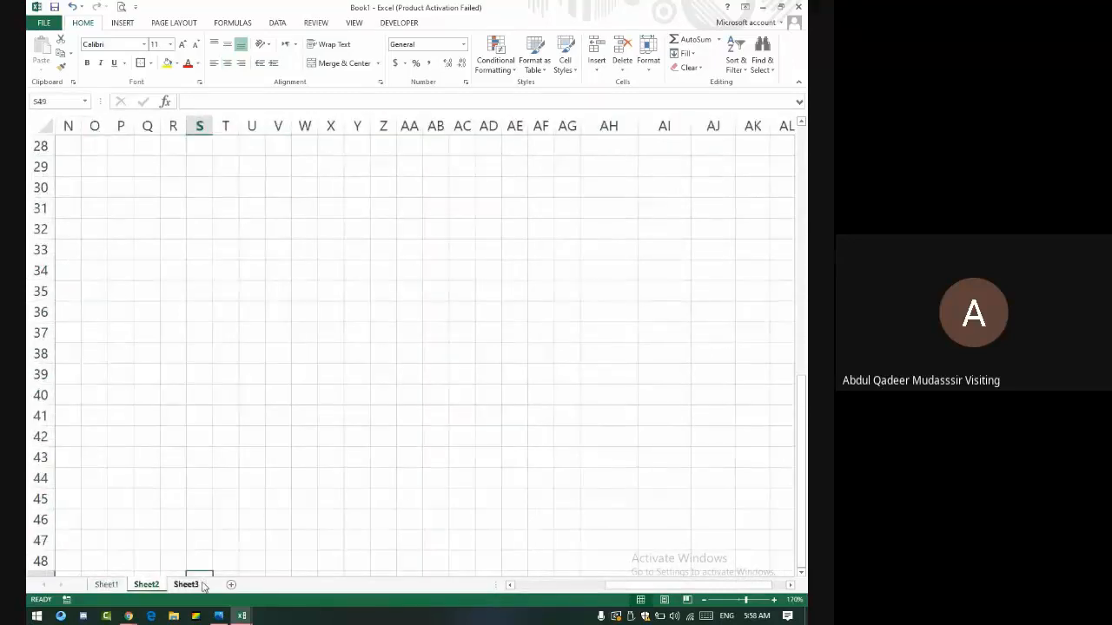
pyautogui.click(199, 585)
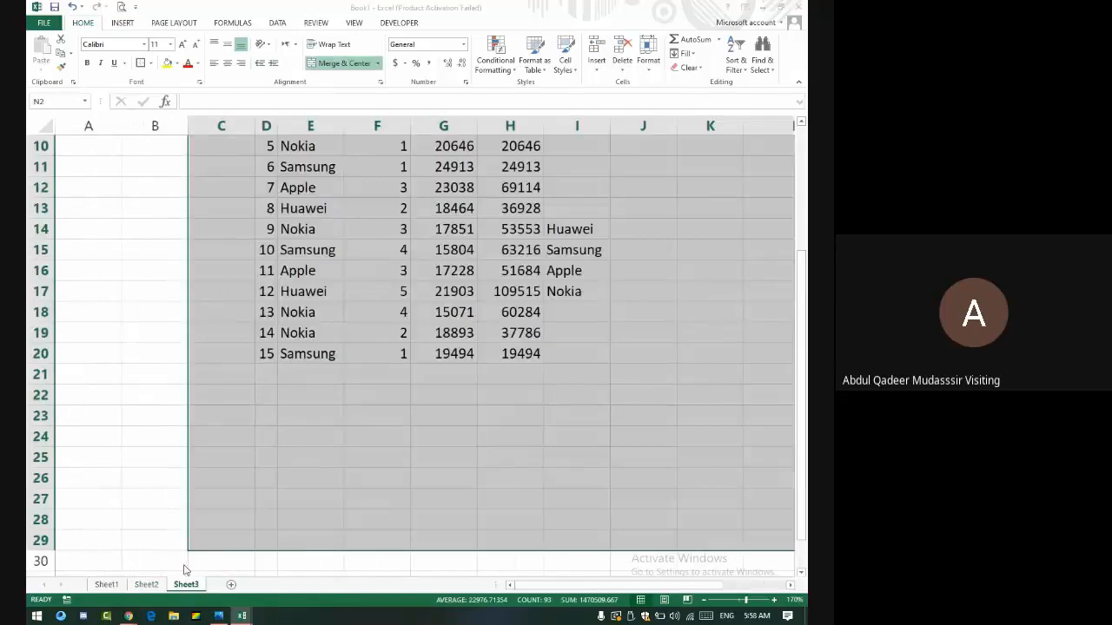
# - Save the workbook as 'Lecture # 7' with F12
pyautogui.press('F12')
pyautogui.write('Lecture ')
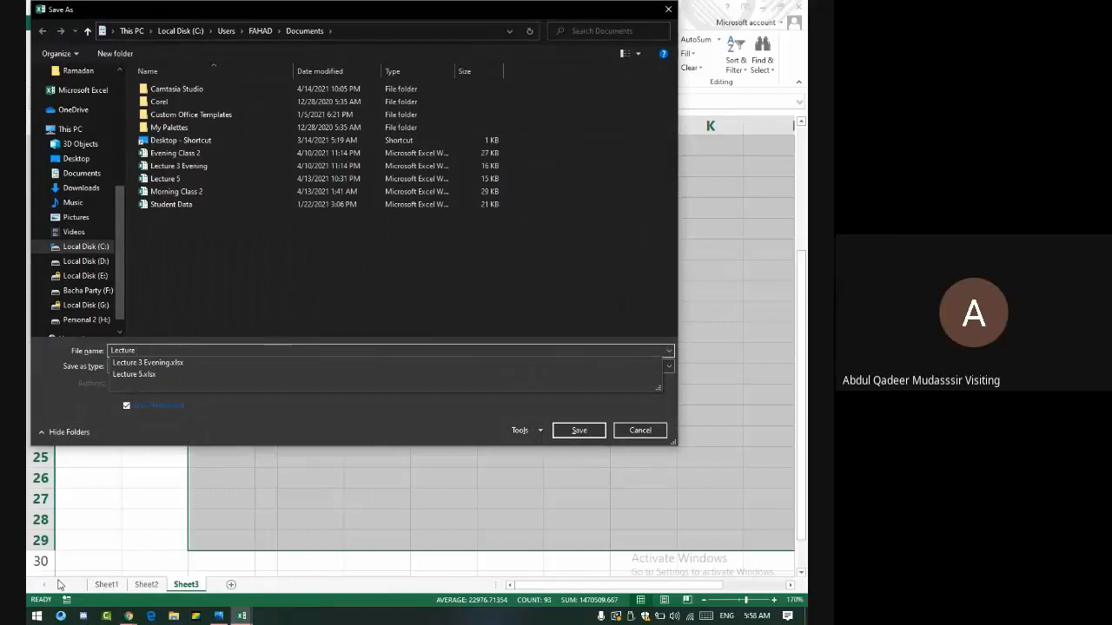
pyautogui.write('# 7')
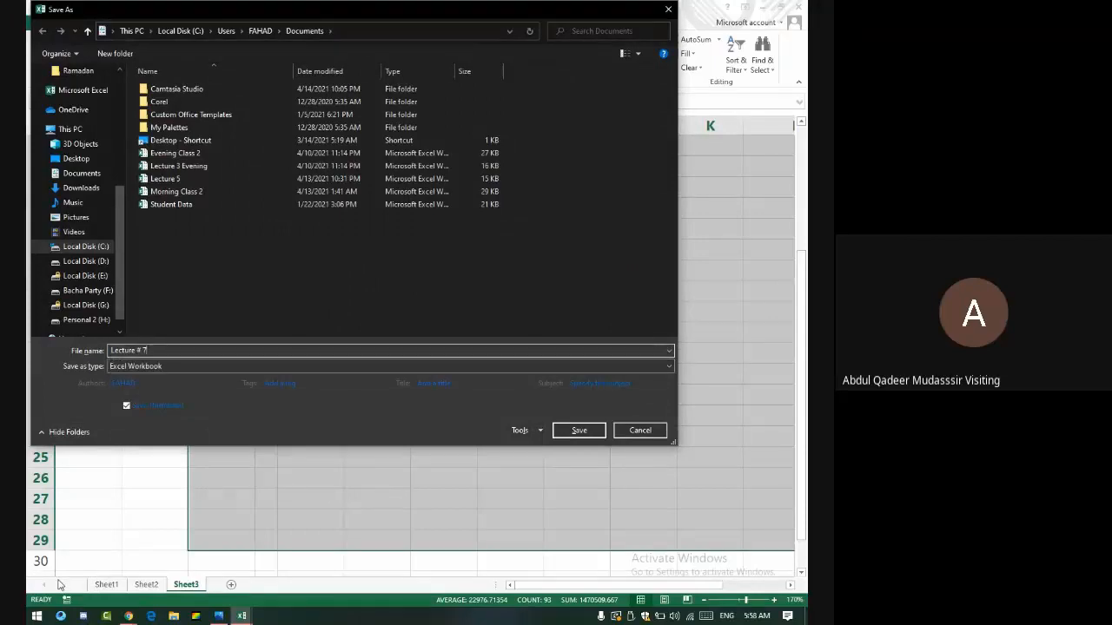
pyautogui.press('Return')
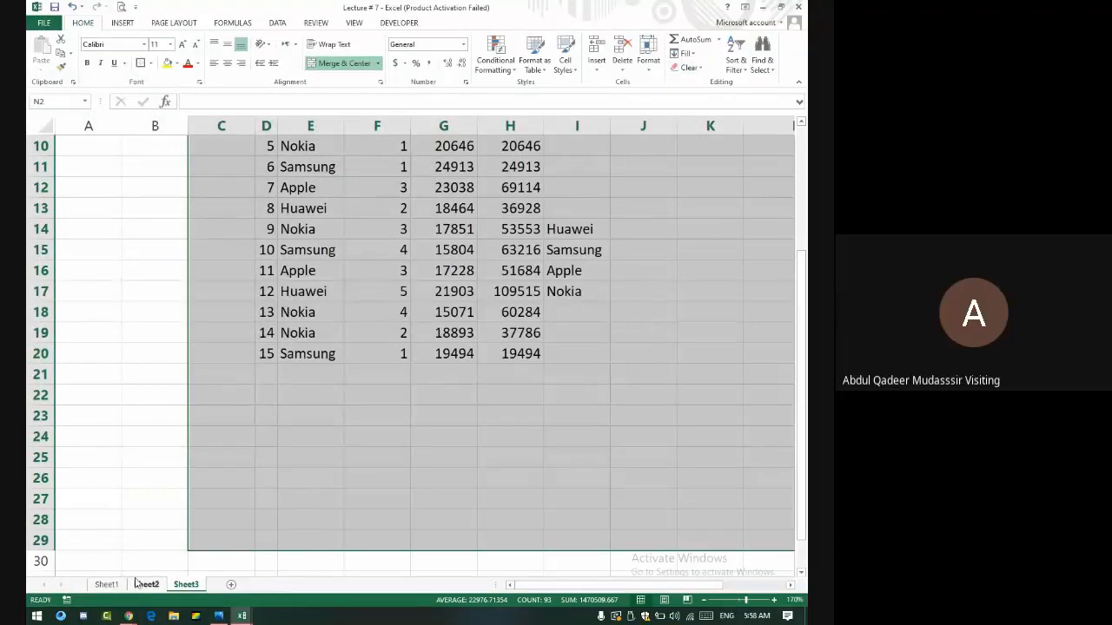
pyautogui.moveTo(140, 618)
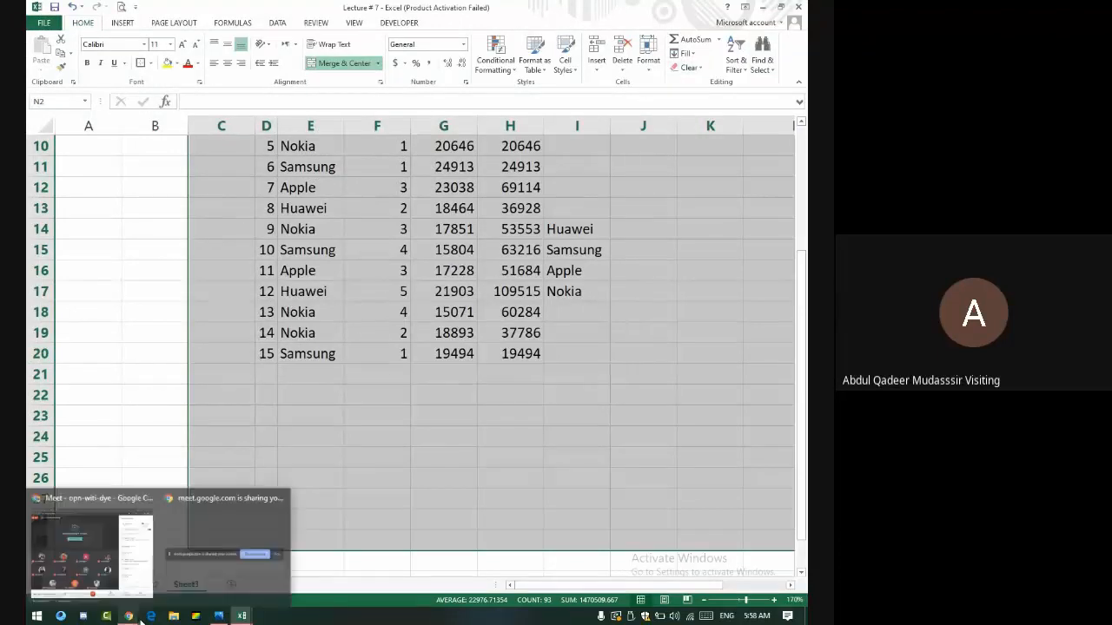
pyautogui.click(126, 560)
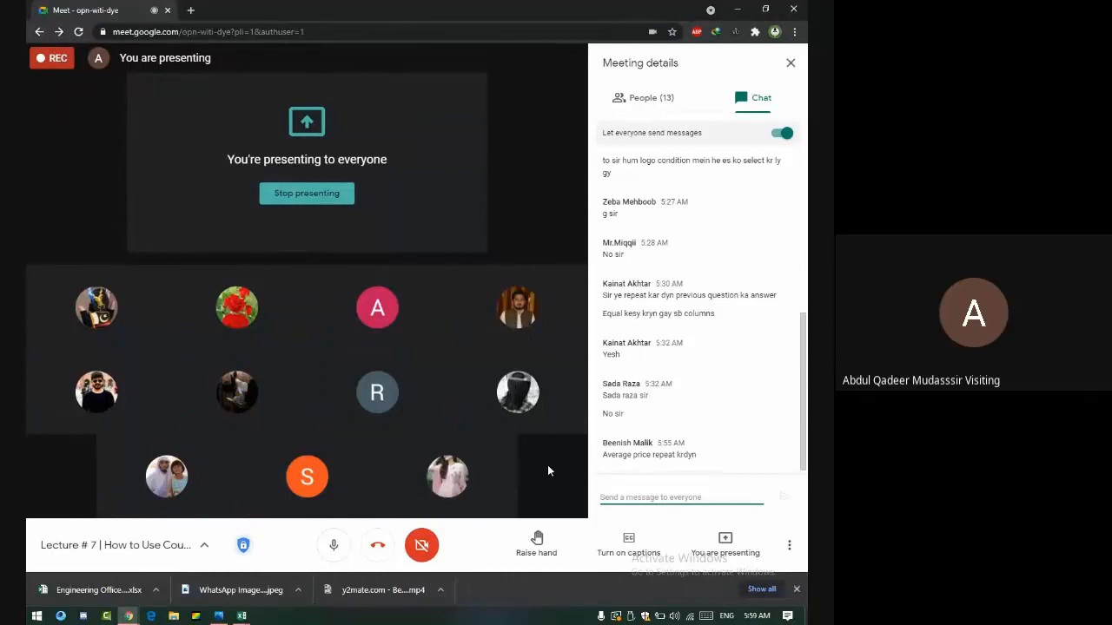
pyautogui.hotkey('alt', 'Tab')
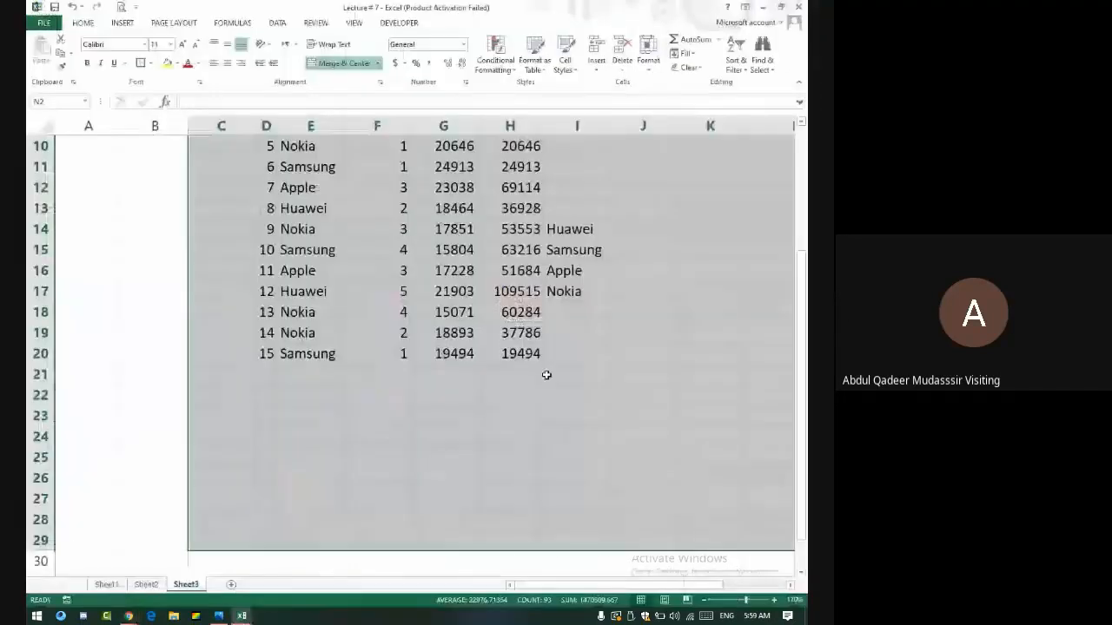
# - Clear the old Average Price formula from M6
pyautogui.scroll(3, 615, 349)
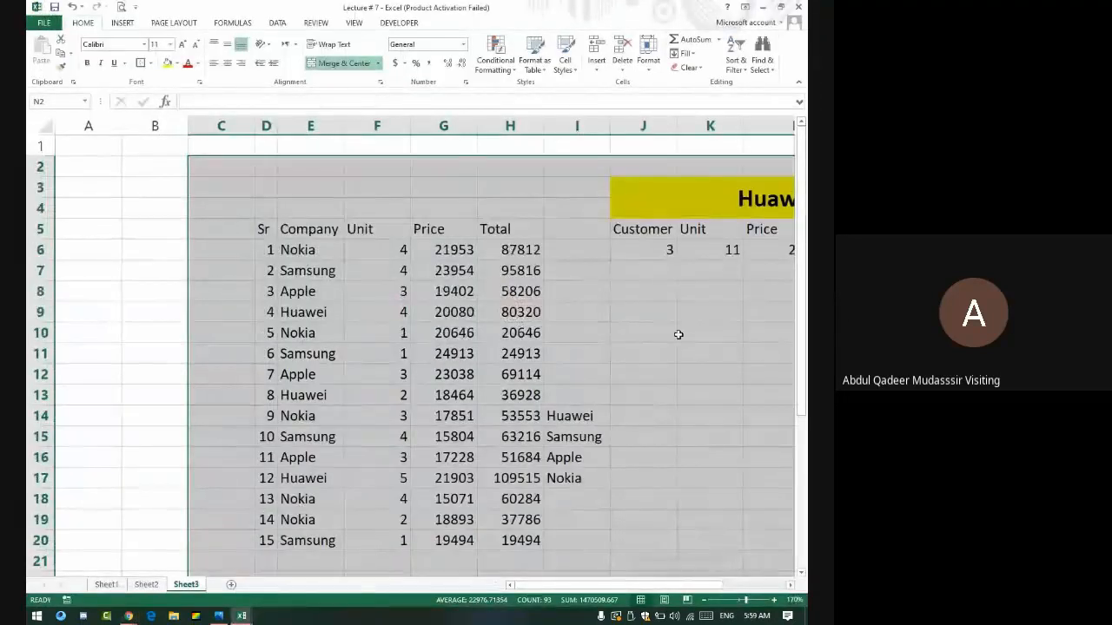
pyautogui.press('Down')
pyautogui.press('Right')
pyautogui.press('Right')
pyautogui.press('Right')
pyautogui.press('Right')
pyautogui.press('Left')
pyautogui.press('Left')
pyautogui.press('Left')
pyautogui.press('Down')
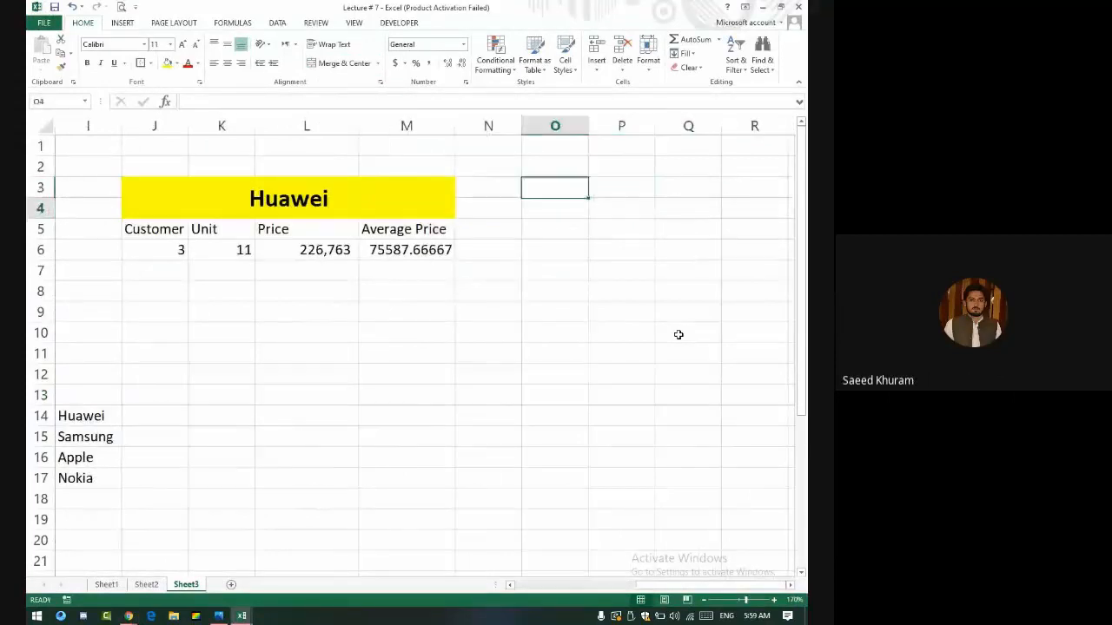
pyautogui.press('Left')
pyautogui.press('Down')
pyautogui.press('Left')
pyautogui.press('Down')
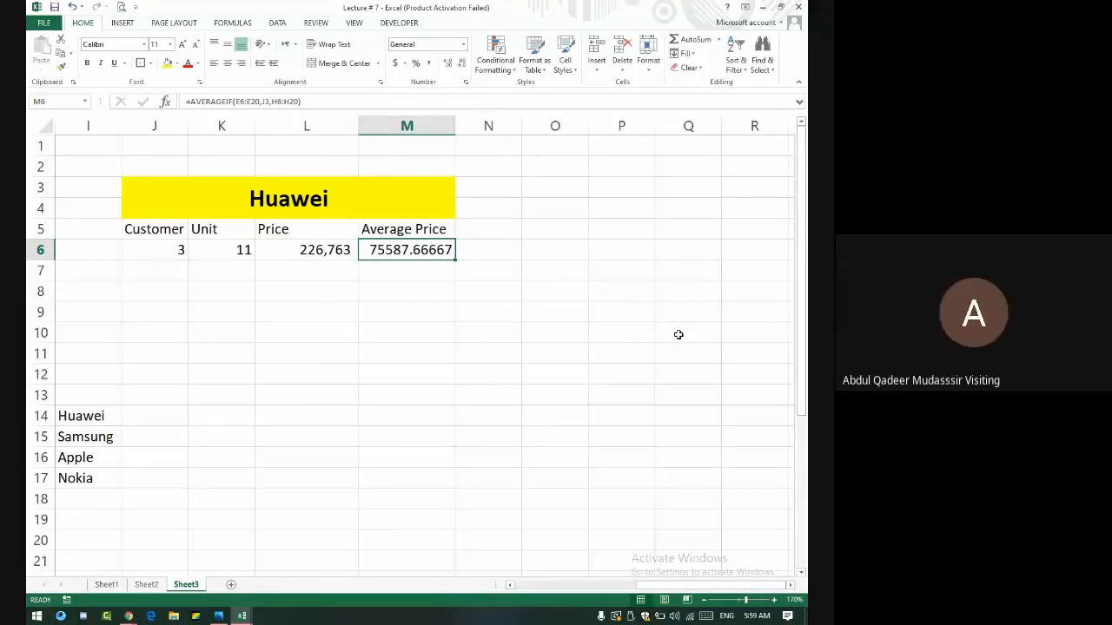
pyautogui.press('BackSpace')
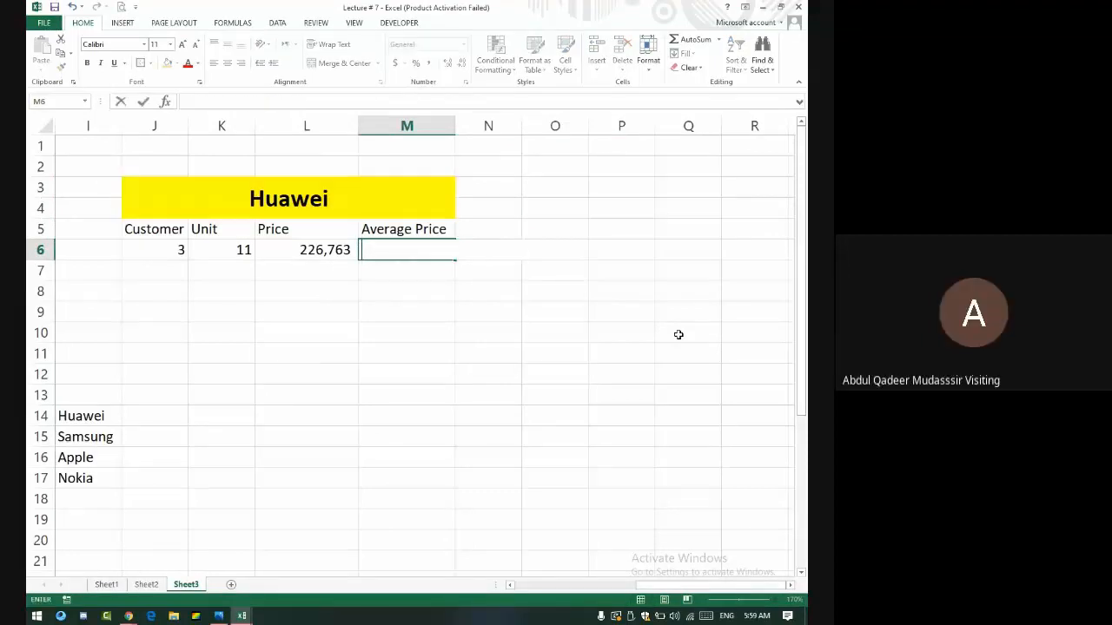
# - Enter =AVERAGEIF(E6:E20,J3,H6:H20) in M6, giving 75587.66667
pyautogui.write('=ave')
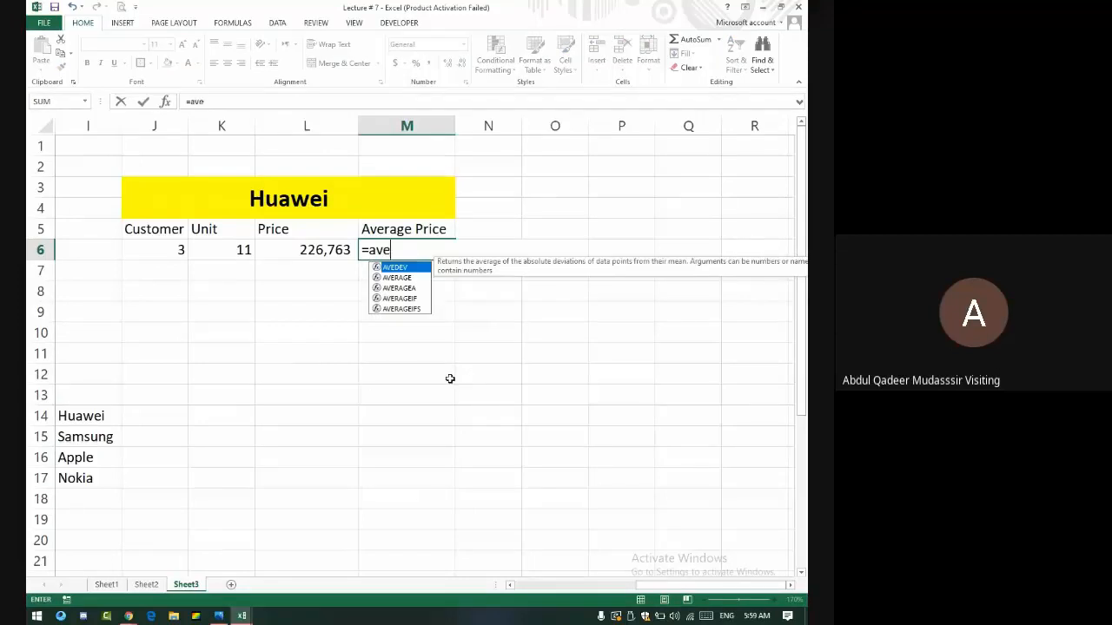
pyautogui.write('ragei')
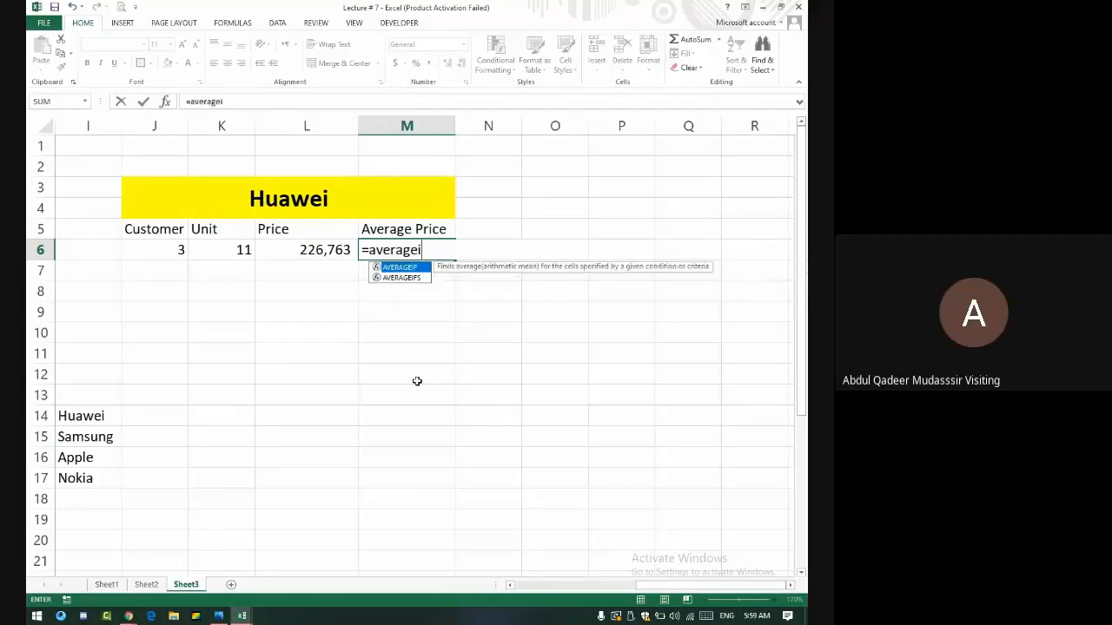
pyautogui.write('f(')
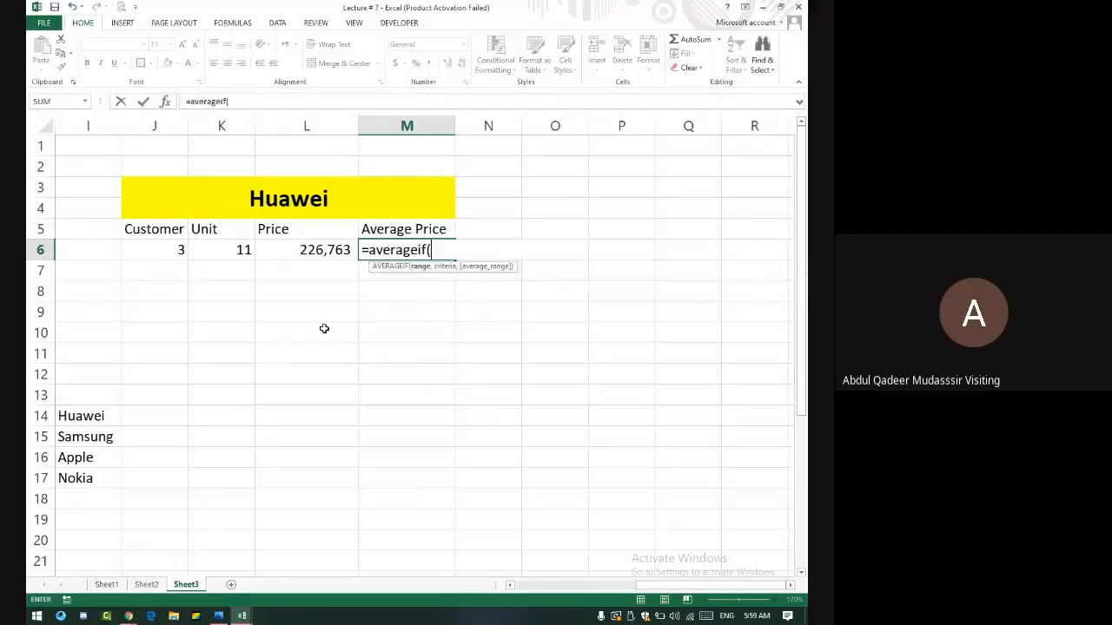
pyautogui.moveTo(691, 587); pyautogui.dragTo(609, 587)
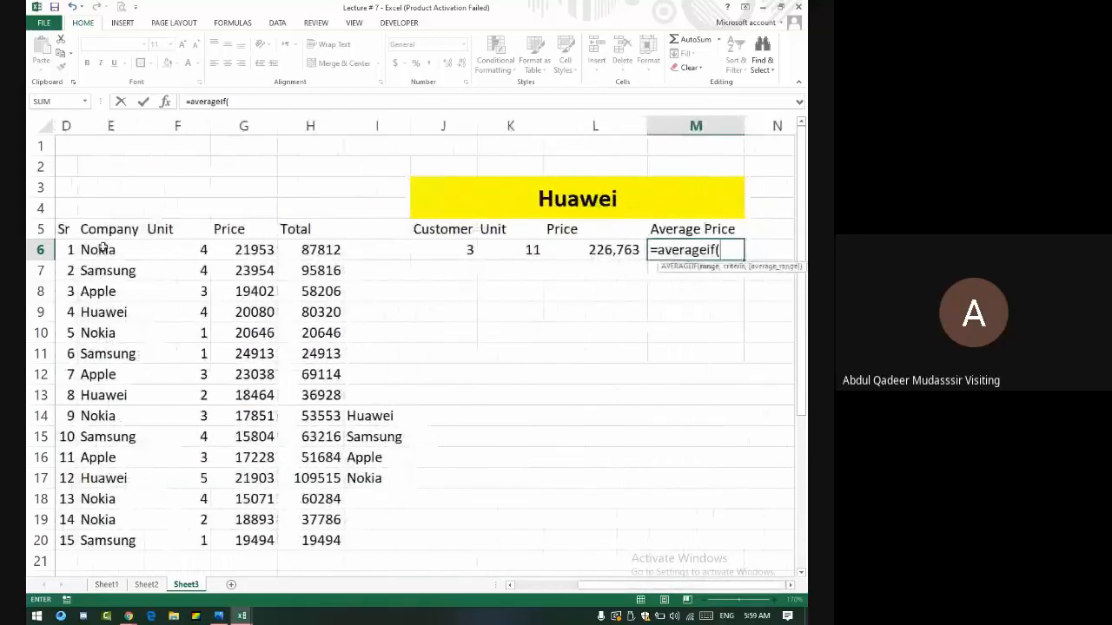
pyautogui.moveTo(101, 249); pyautogui.dragTo(119, 533)
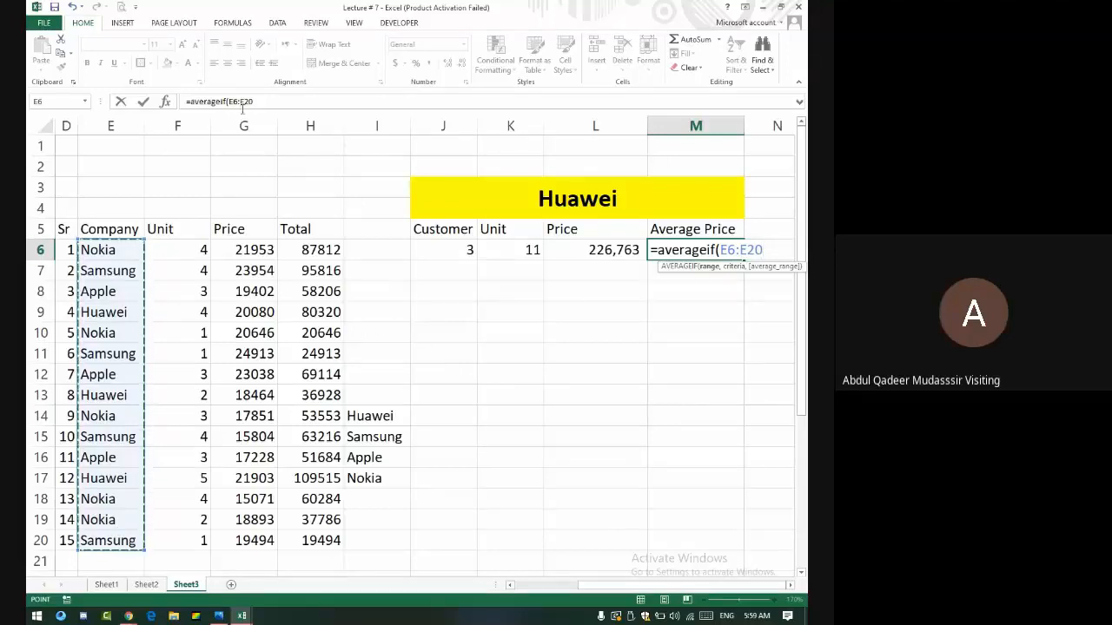
pyautogui.click(270, 101)
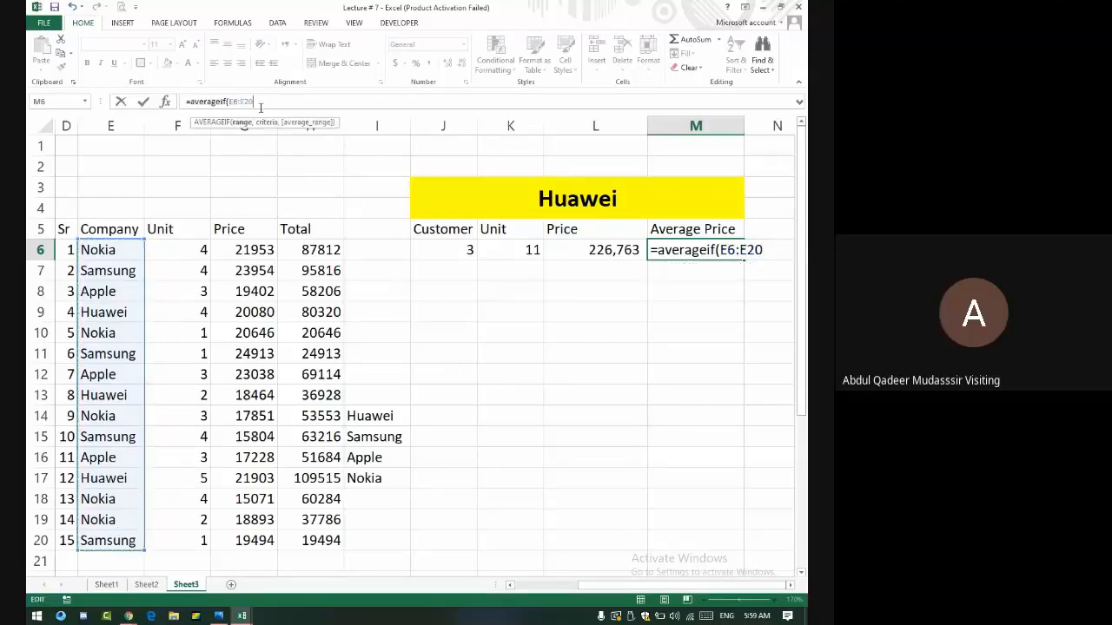
pyautogui.write(',')
pyautogui.click(571, 198)
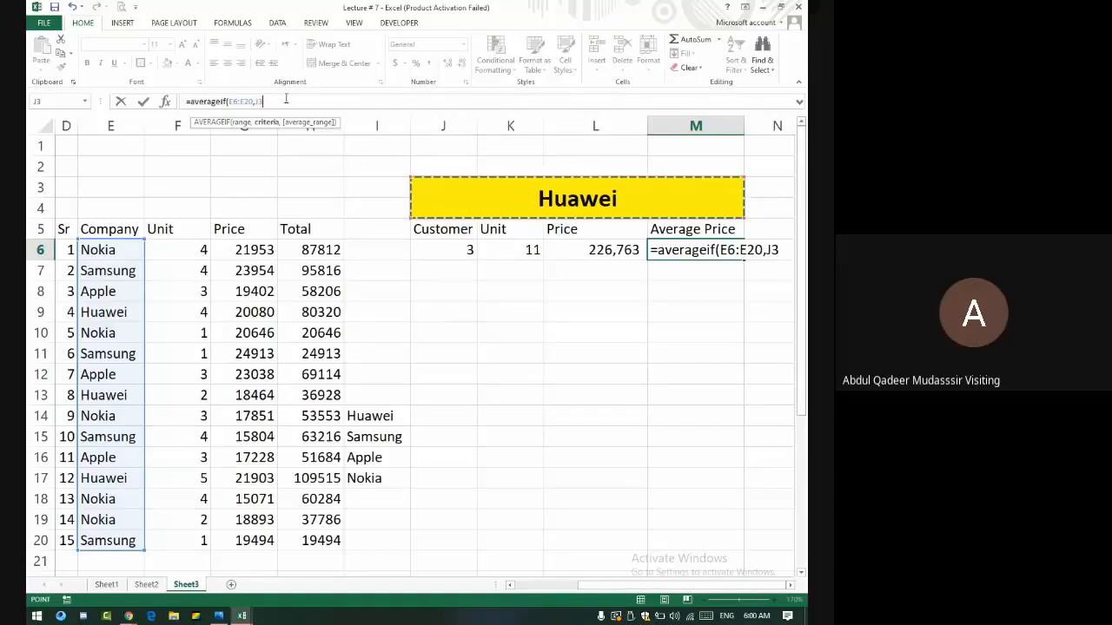
pyautogui.write(',')
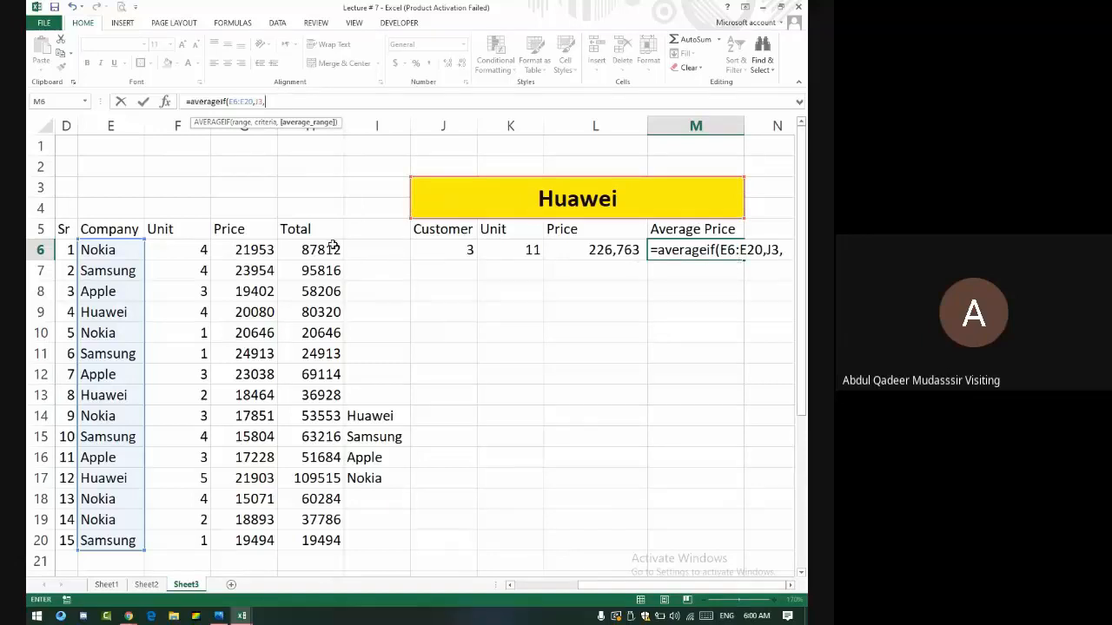
pyautogui.moveTo(337, 250); pyautogui.dragTo(321, 557)
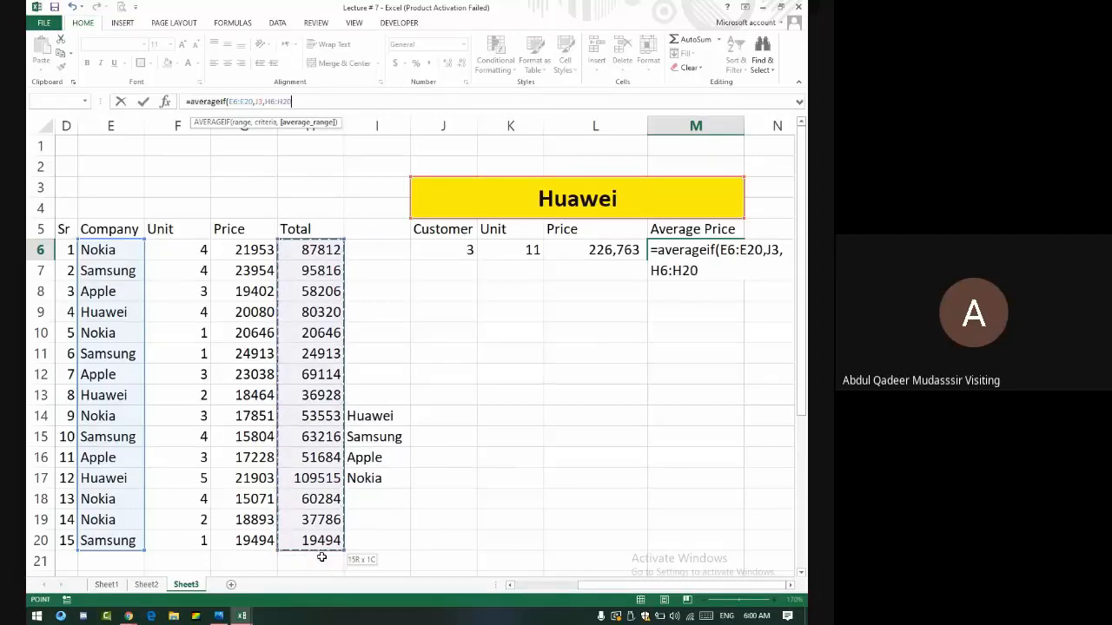
pyautogui.press('Return')
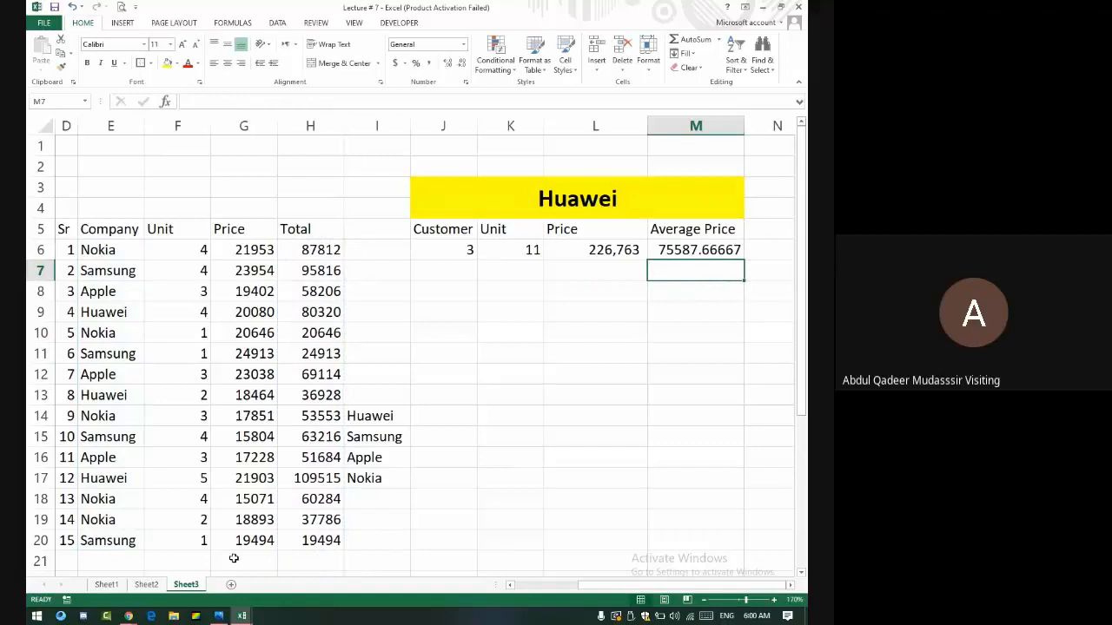
pyautogui.press('Up')
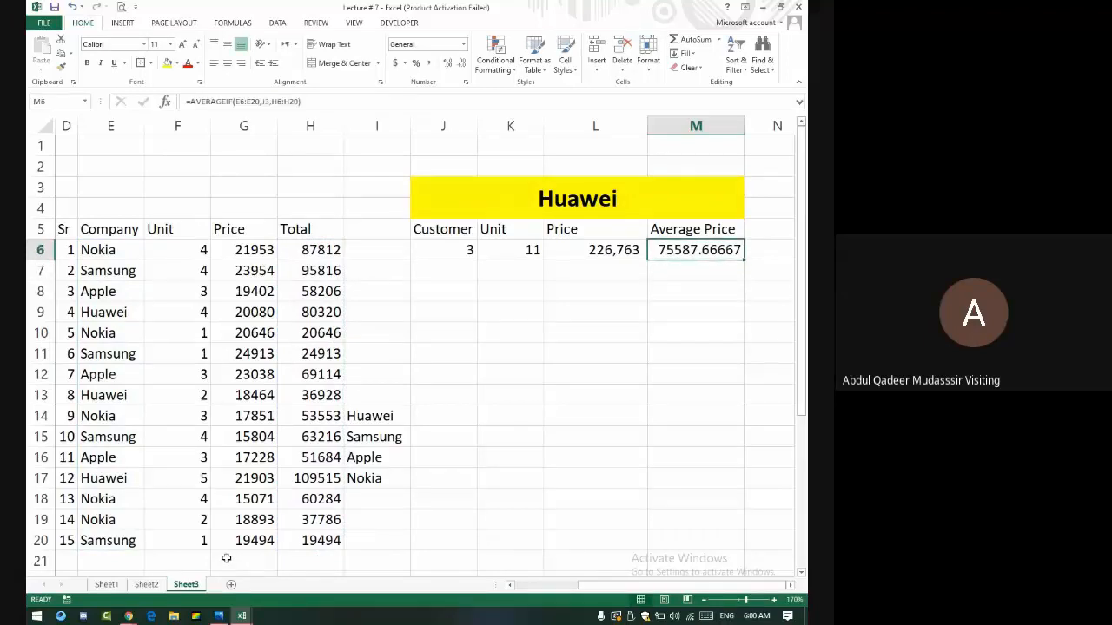
pyautogui.click(574, 194)
# - Type apple in the yellow header, check results 9, 179,004 and 59668, then switch to Meet
pyautogui.write('app')
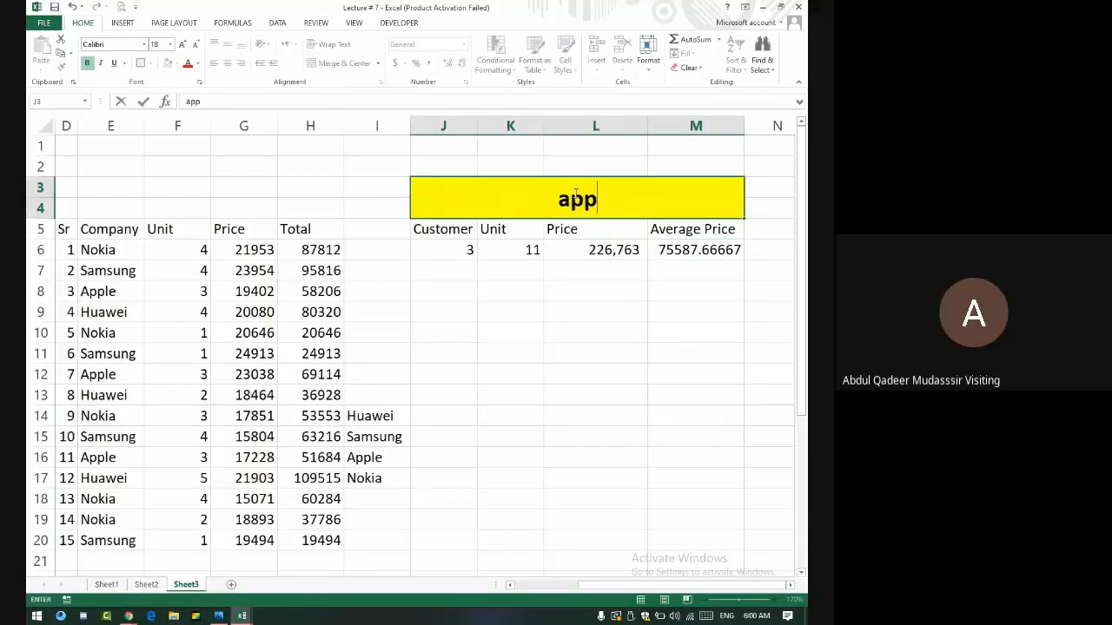
pyautogui.write('le')
pyautogui.press('Return')
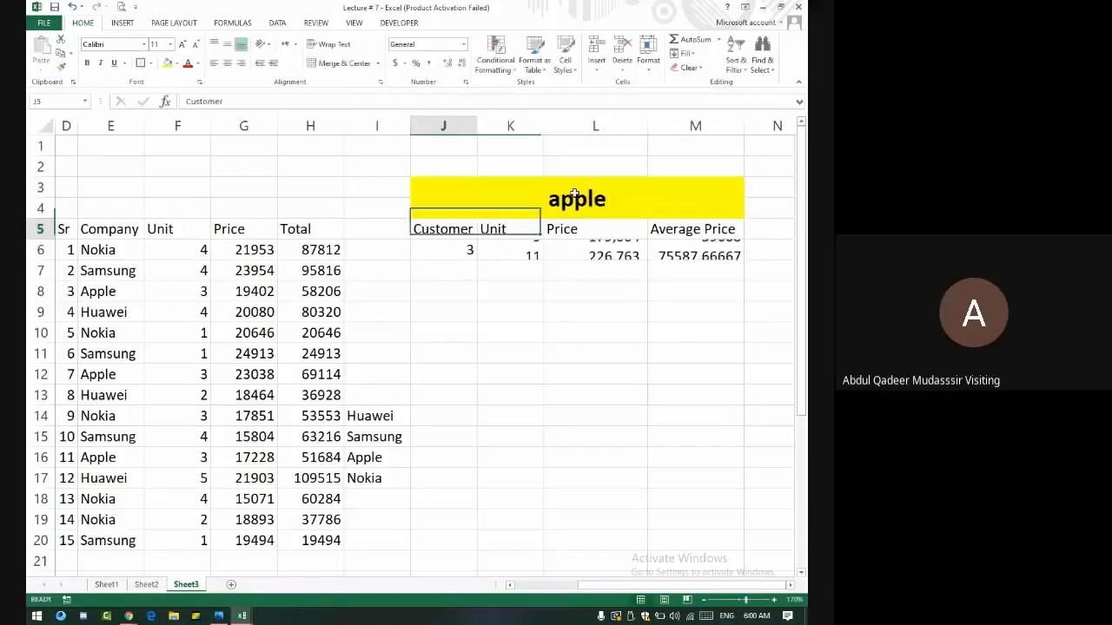
pyautogui.press('Down')
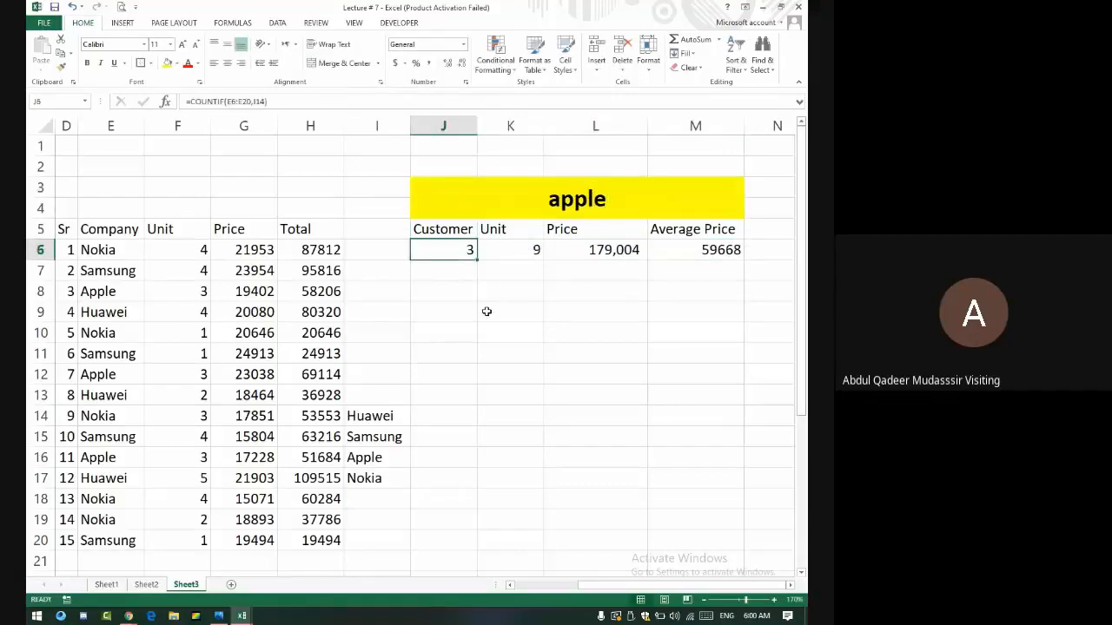
pyautogui.press('Right')
pyautogui.press('Right')
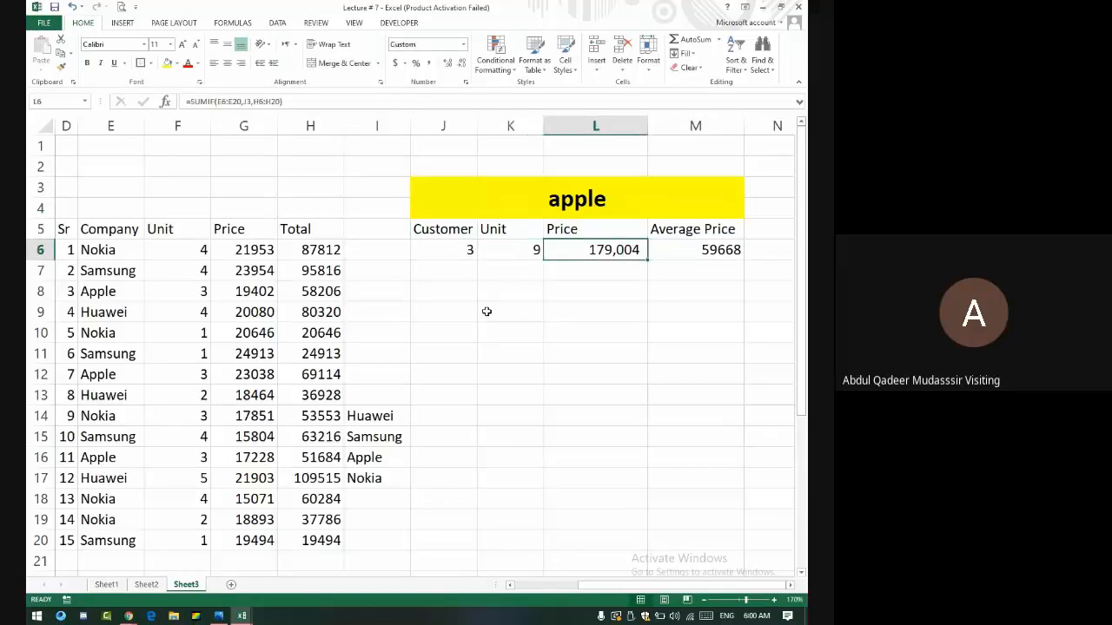
pyautogui.press('Down')
pyautogui.press('Right')
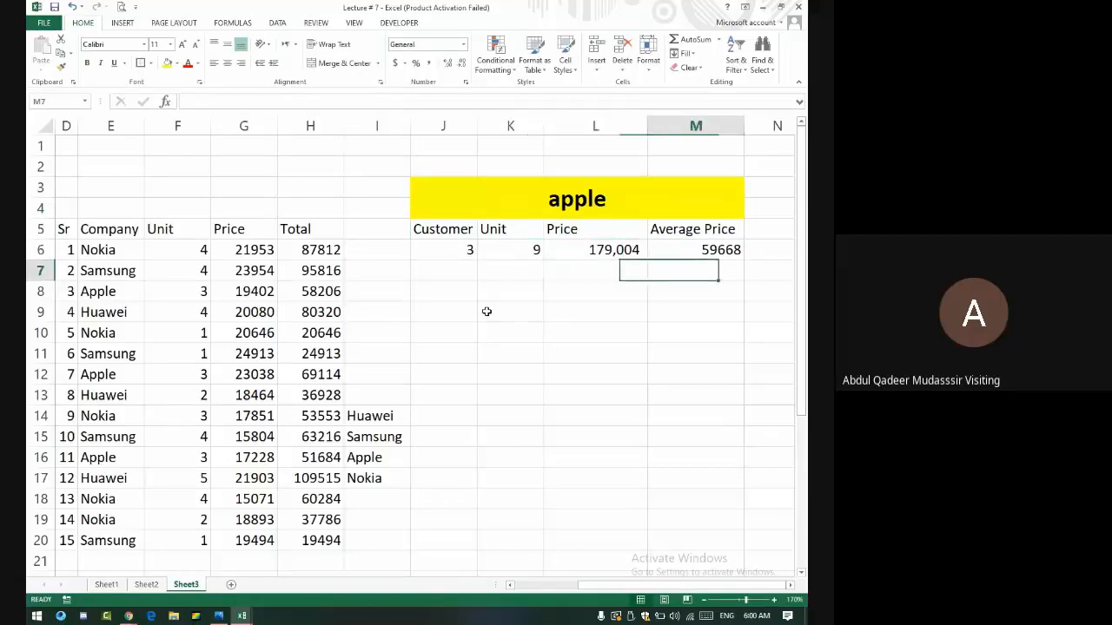
pyautogui.press('Up')
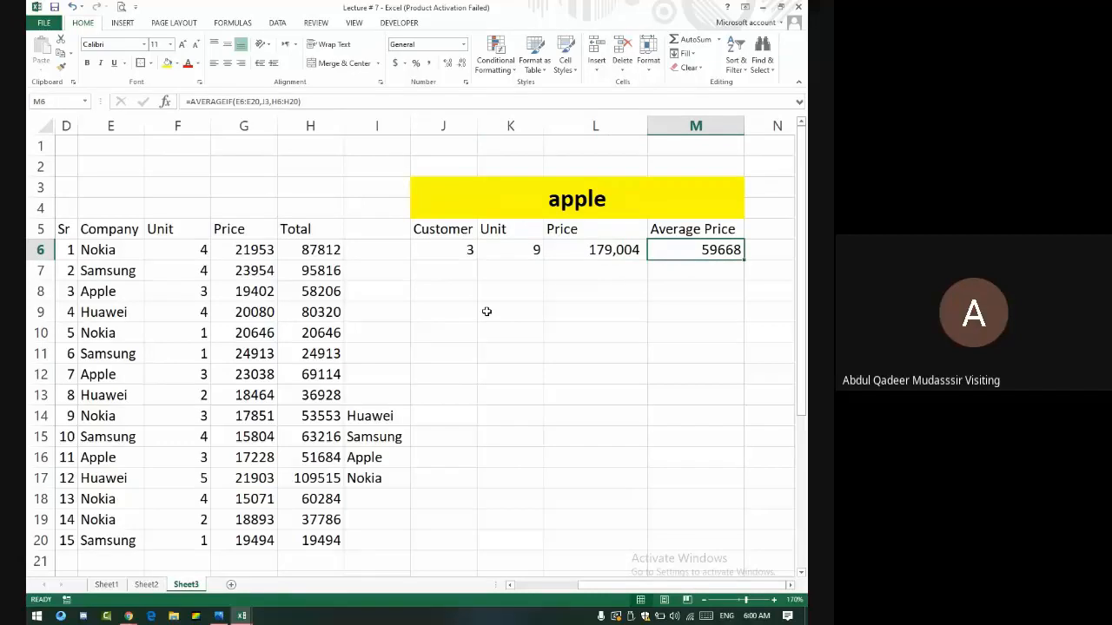
pyautogui.hotkey('alt', 'Tab')
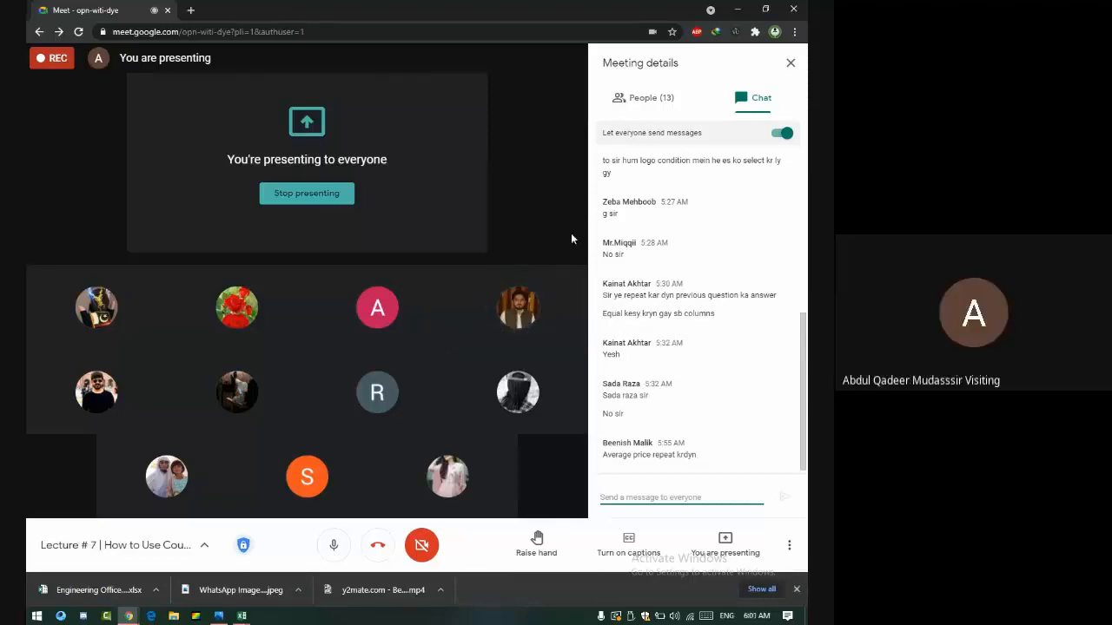
# - Return from the Meet chat to Excel showing apple's average price 59668
pyautogui.hotkey('alt', 'Tab')
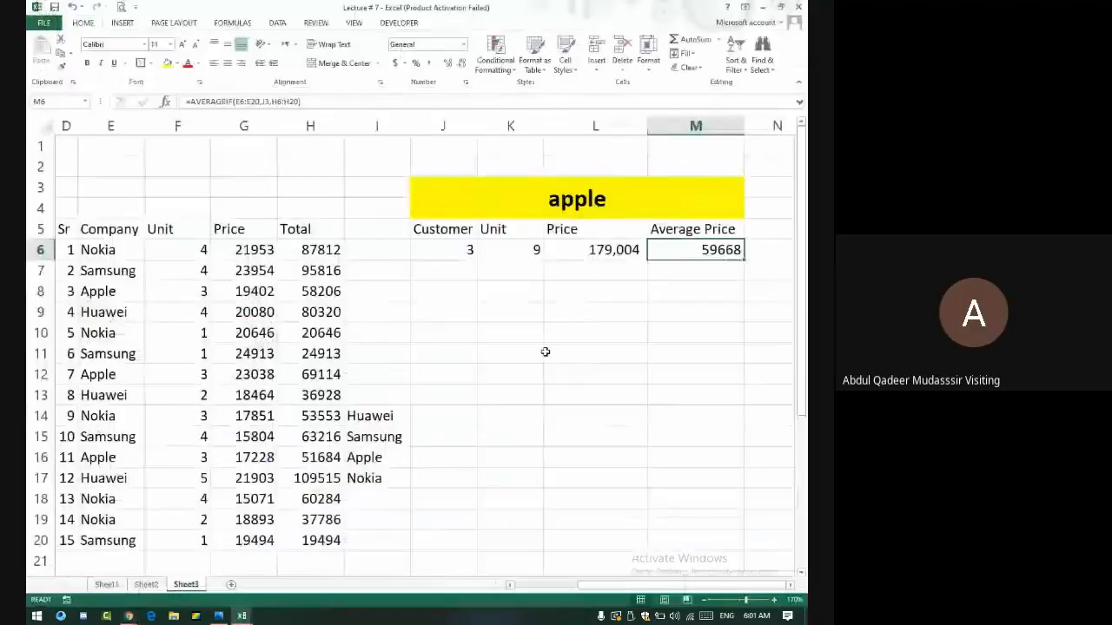
# - Unmerge and re-merge the yellow header across J3:M4, clear it, and select J6:M6
pyautogui.click(486, 199)
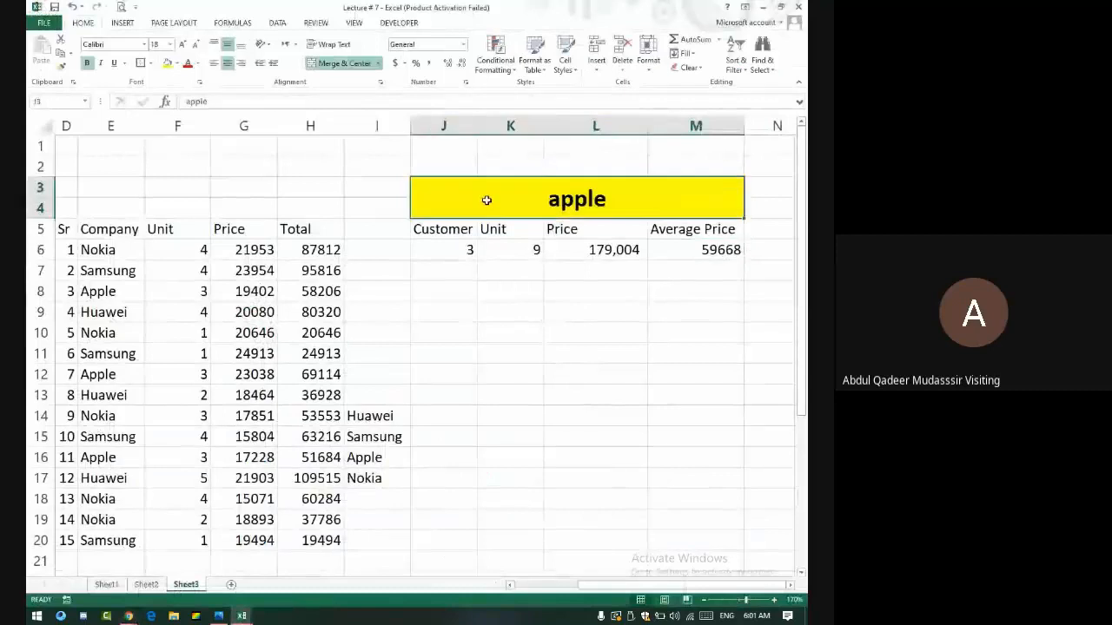
pyautogui.click(344, 63)
pyautogui.click(574, 380)
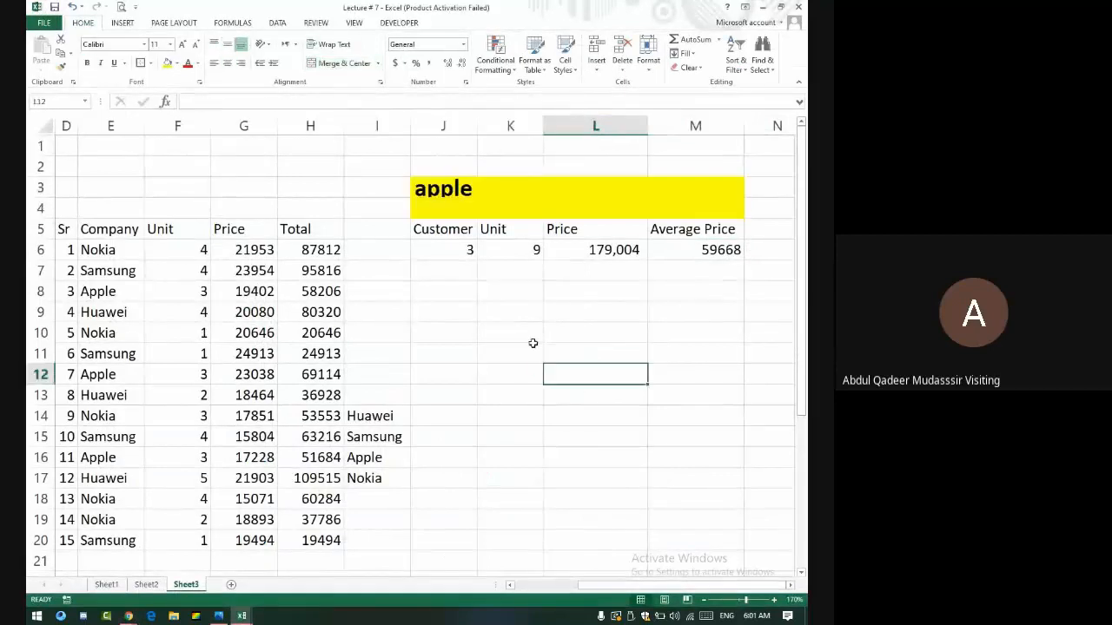
pyautogui.click(450, 250)
pyautogui.moveTo(447, 182); pyautogui.dragTo(709, 216)
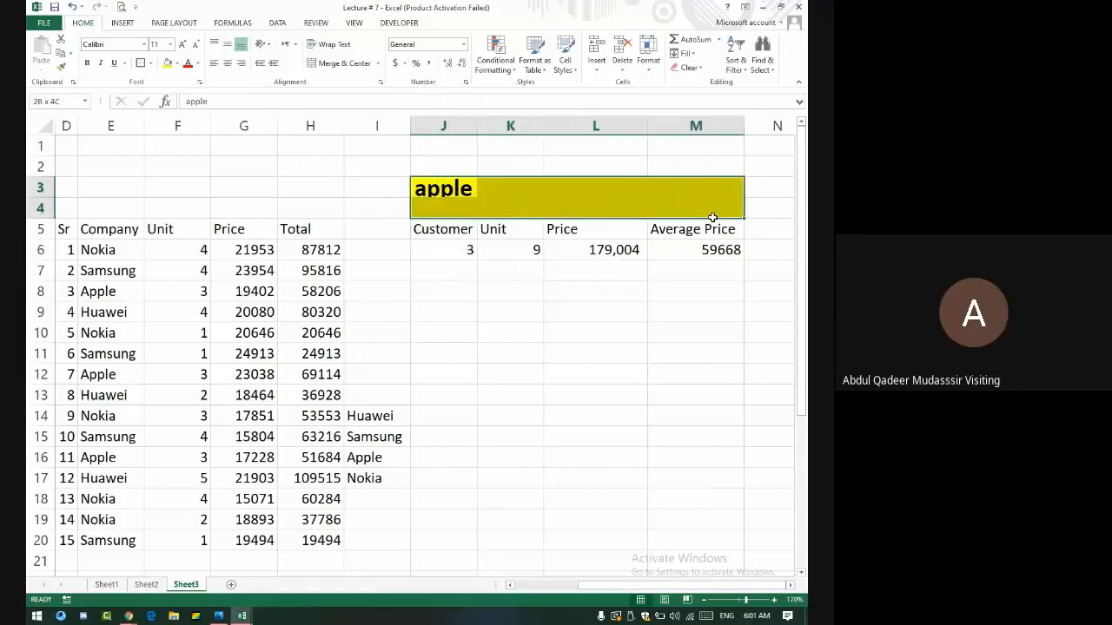
pyautogui.click(344, 62)
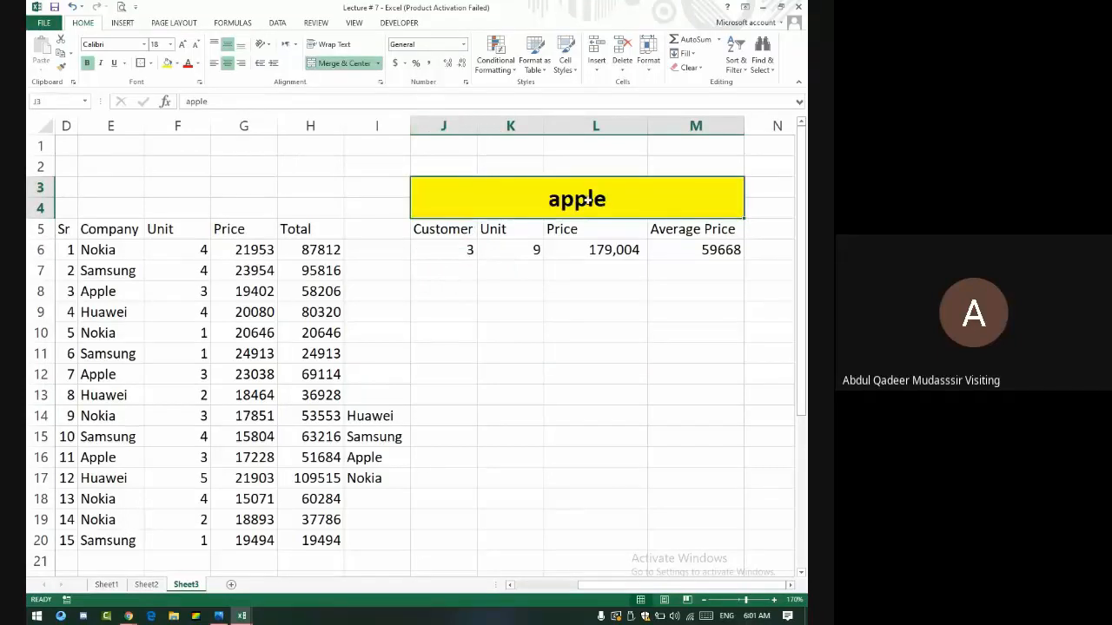
pyautogui.press('Delete')
pyautogui.click(721, 410)
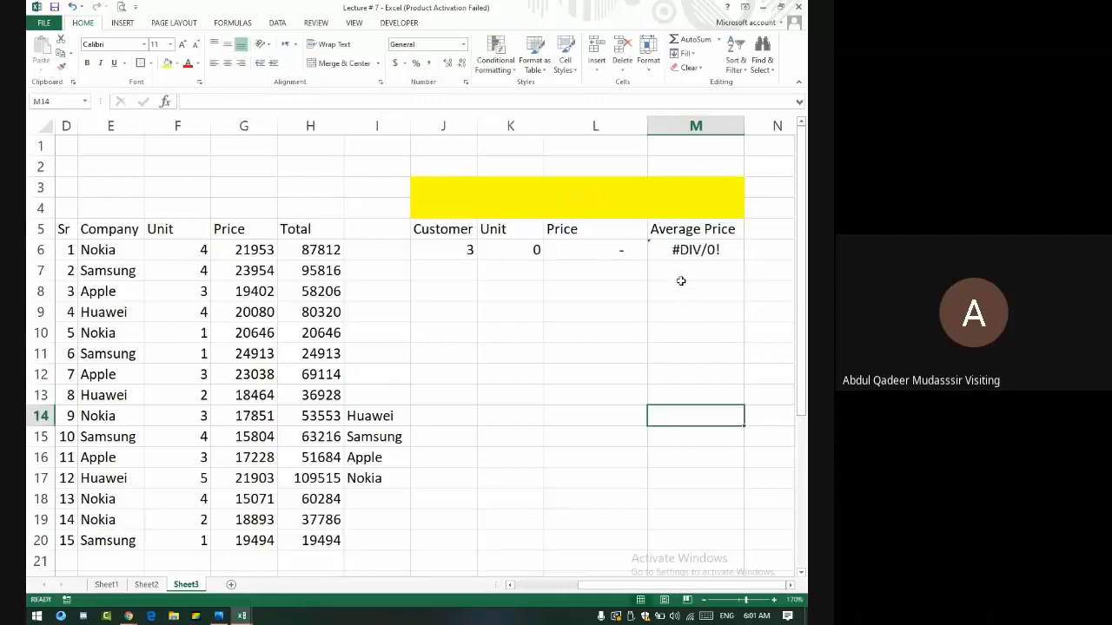
pyautogui.moveTo(445, 251); pyautogui.dragTo(692, 250)
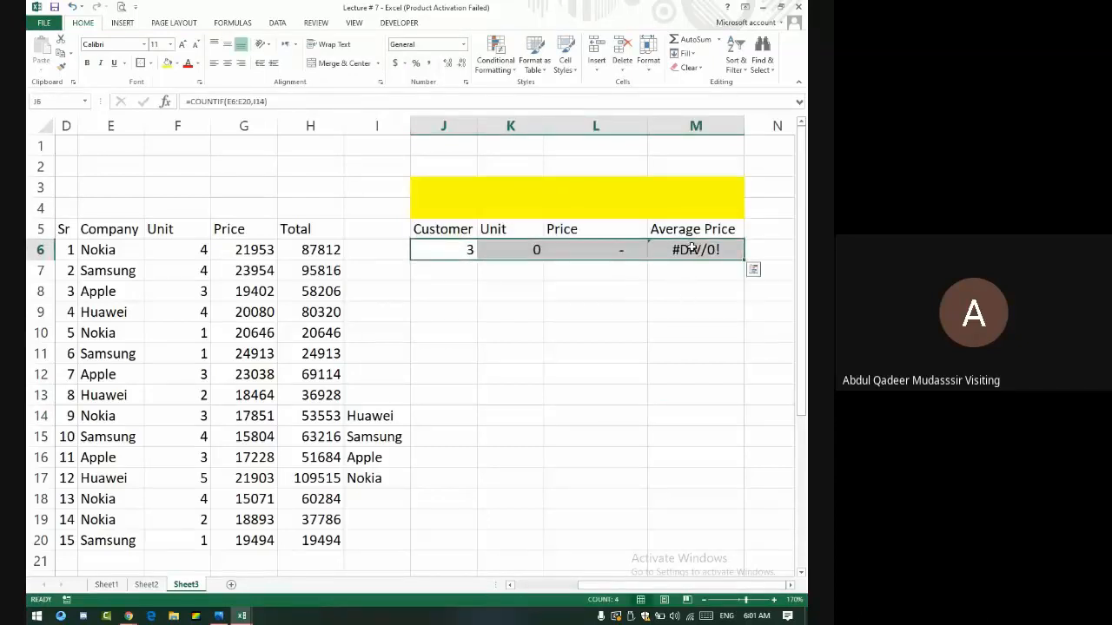
# - Replace J6's formula with =COUNTIF(E6:E20,J3)
pyautogui.click(443, 251)
pyautogui.press('Delete')
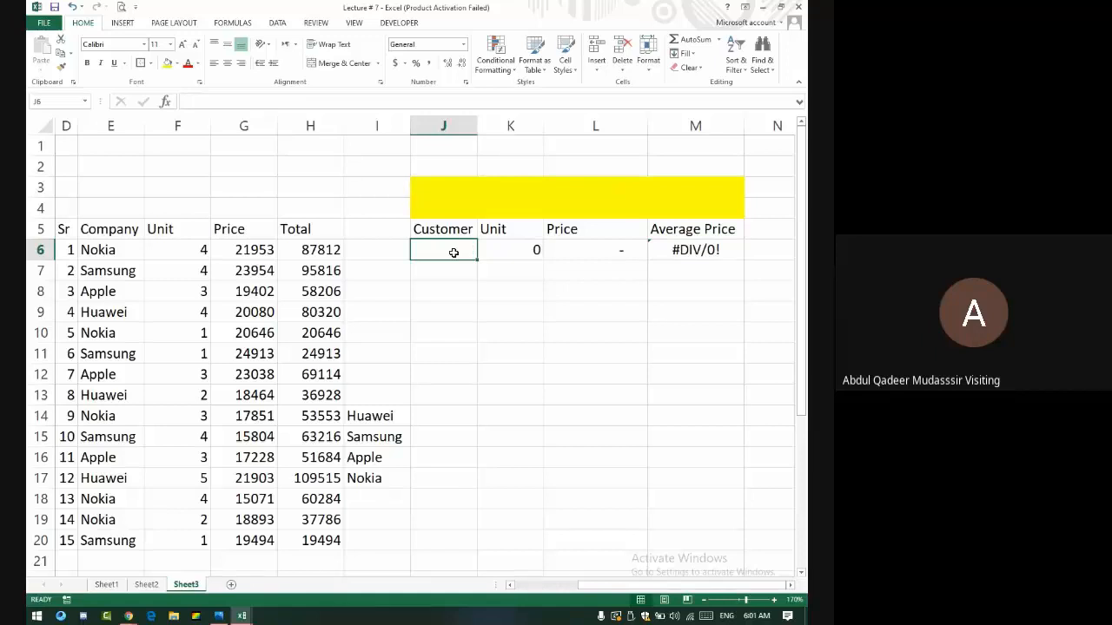
pyautogui.write('=count')
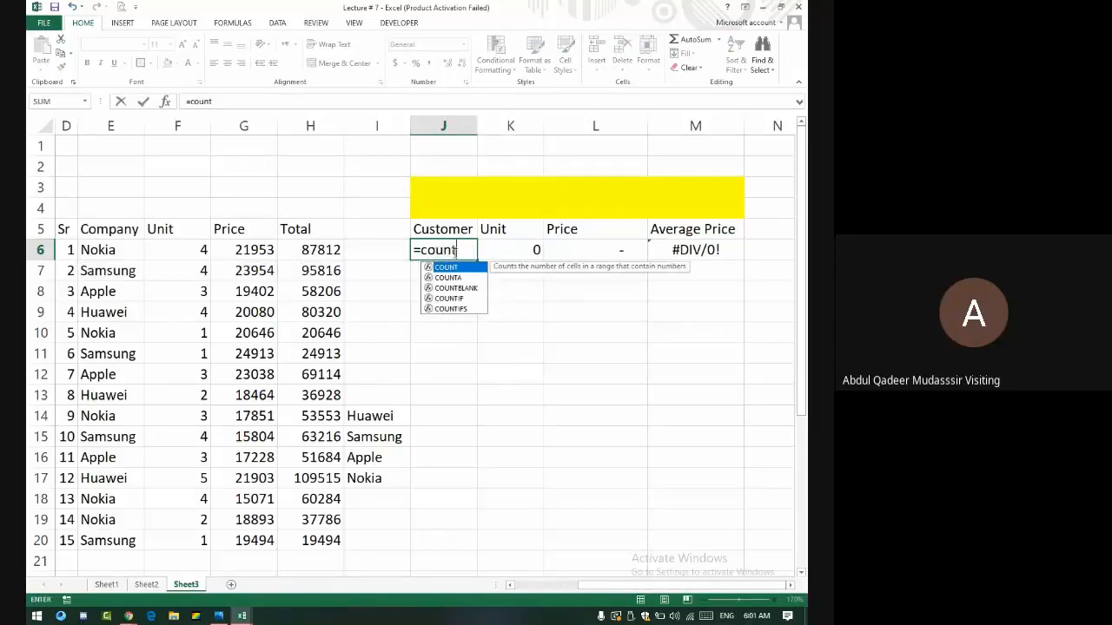
pyautogui.write('if')
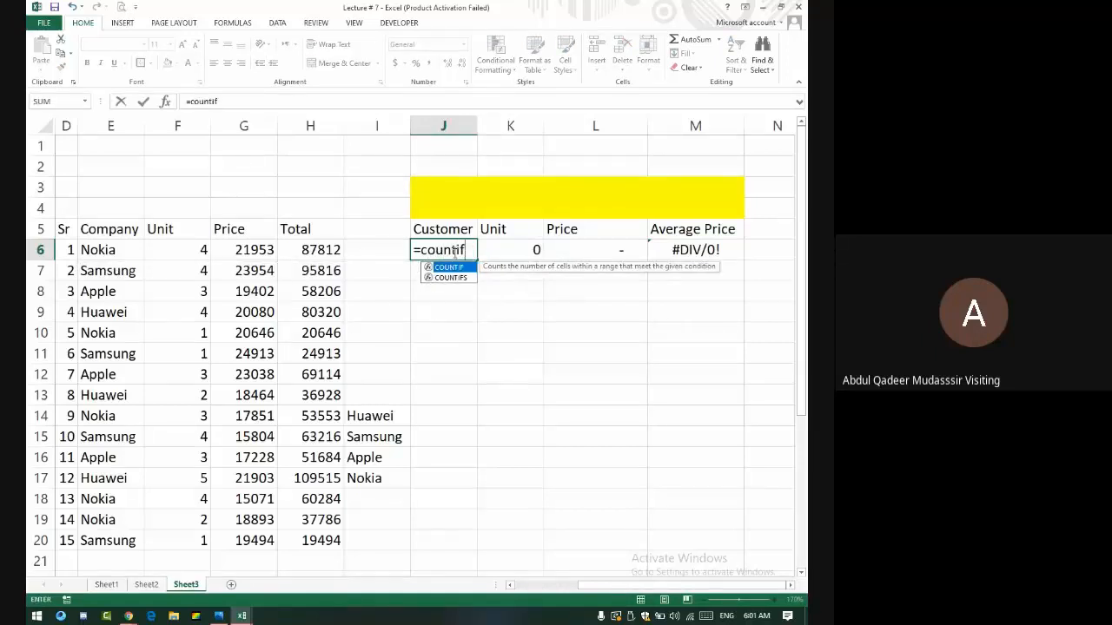
pyautogui.write('(')
pyautogui.moveTo(122, 246); pyautogui.dragTo(126, 542)
pyautogui.write(',')
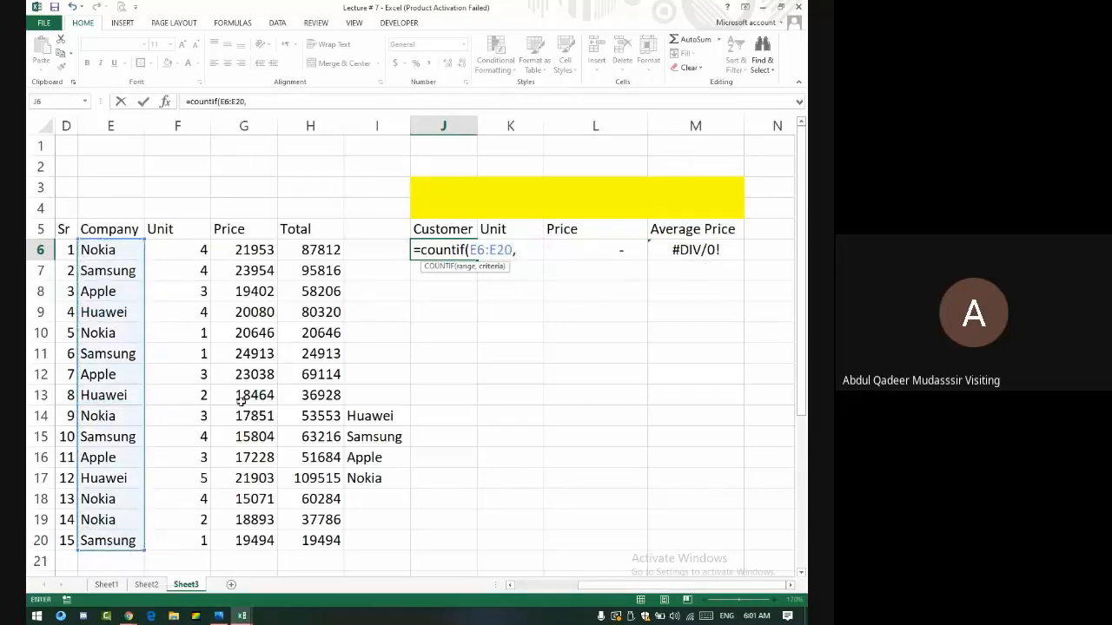
pyautogui.click(542, 203)
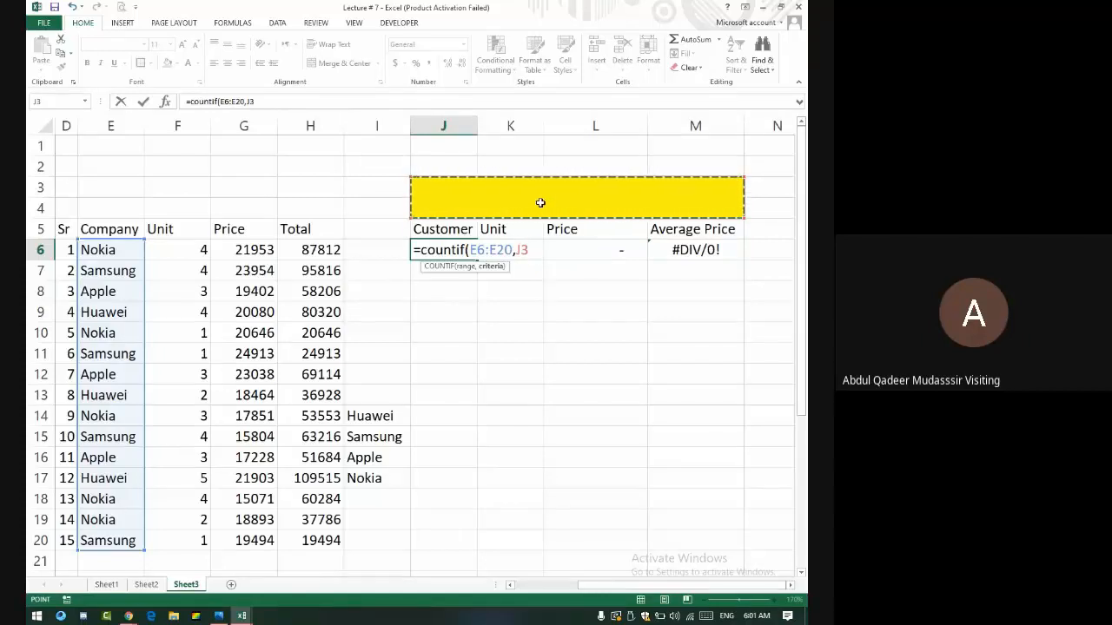
pyautogui.press('Return')
# - Enter =SUMIF(E6:E20,J3,H6:H20) in K6
pyautogui.click(532, 250)
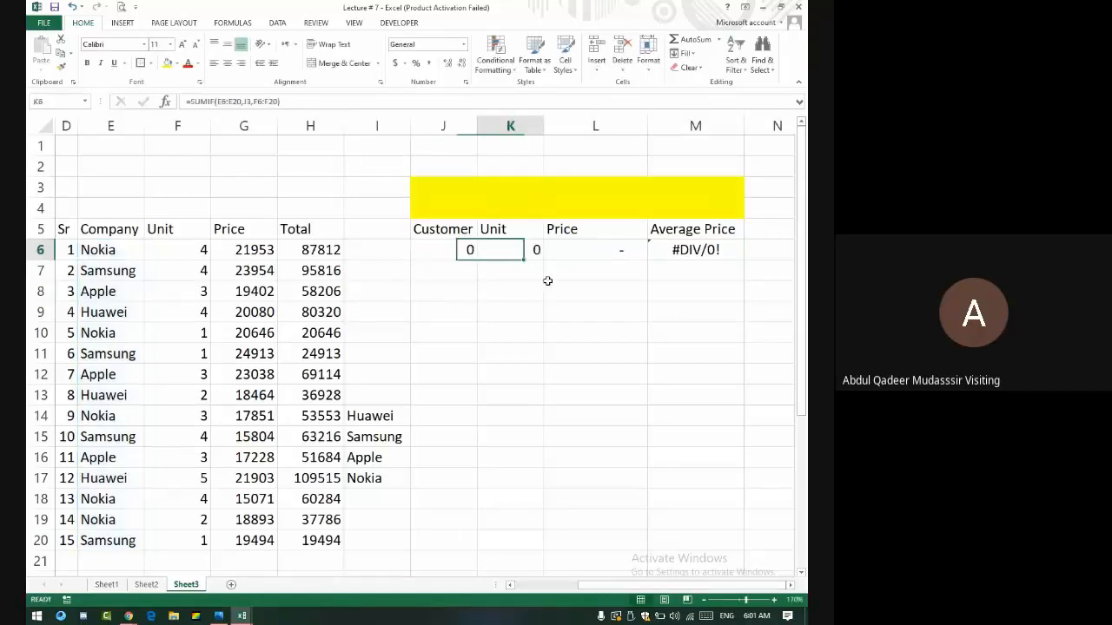
pyautogui.write('=')
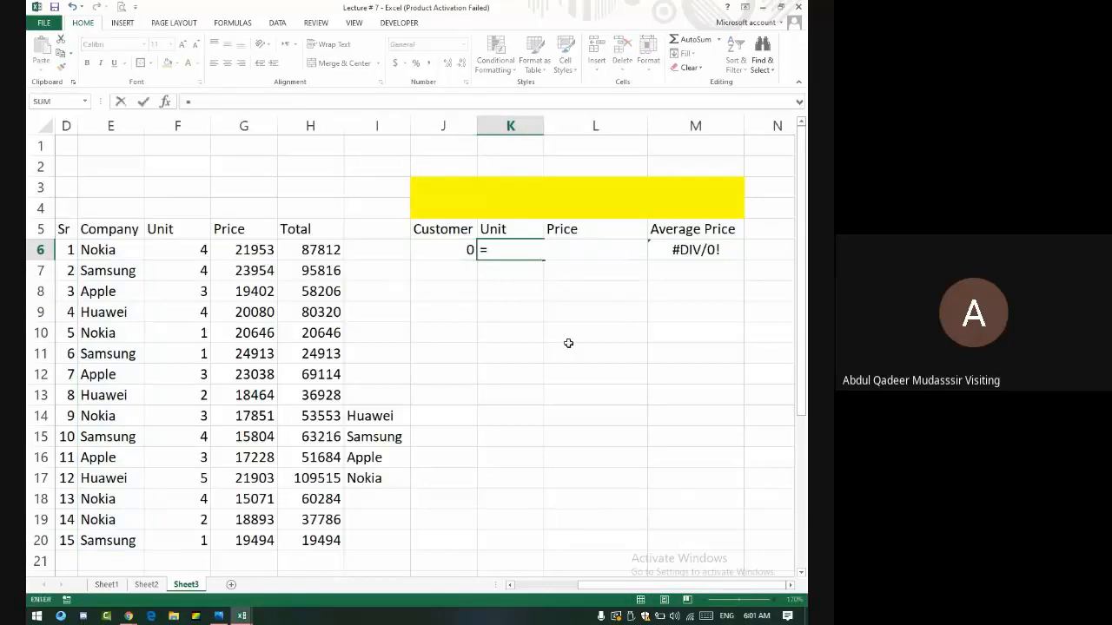
pyautogui.write('sumif')
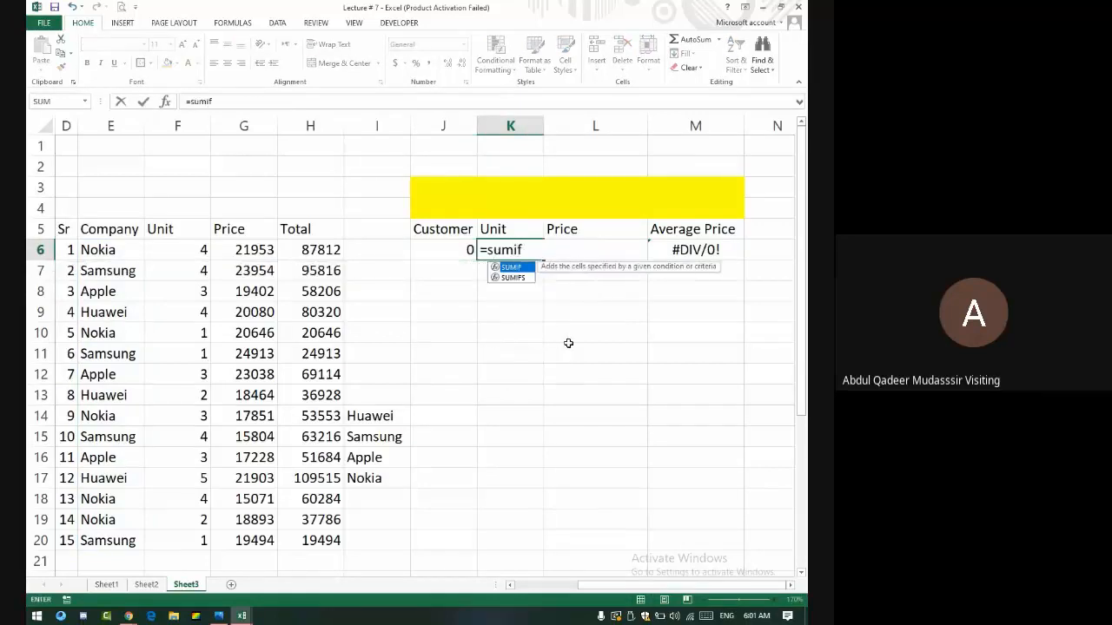
pyautogui.write('(')
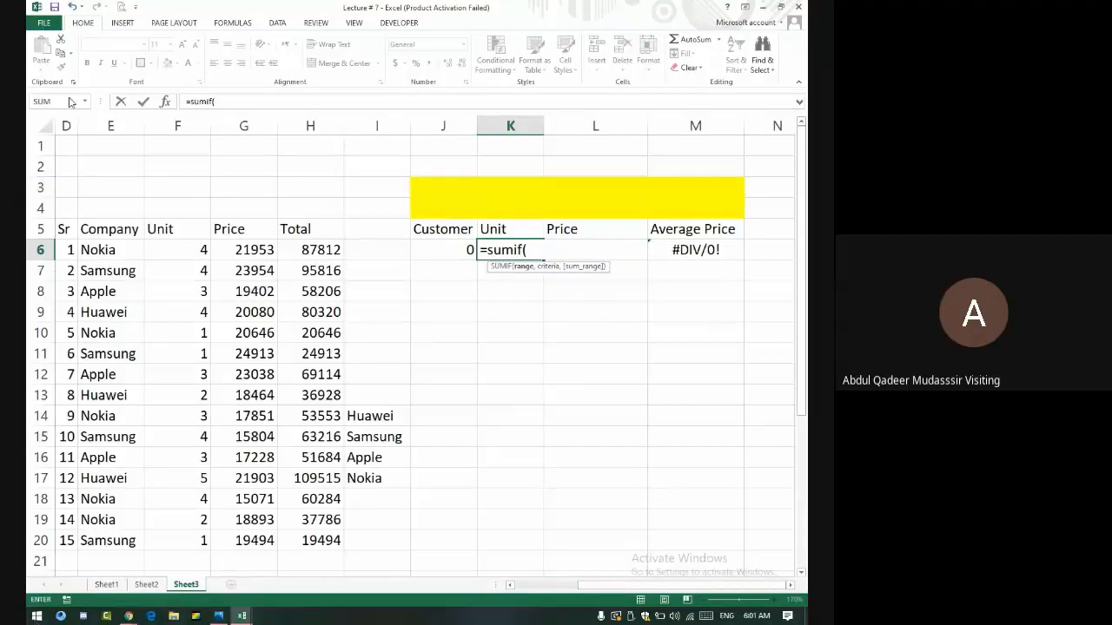
pyautogui.moveTo(135, 251); pyautogui.dragTo(111, 543)
pyautogui.write(',')
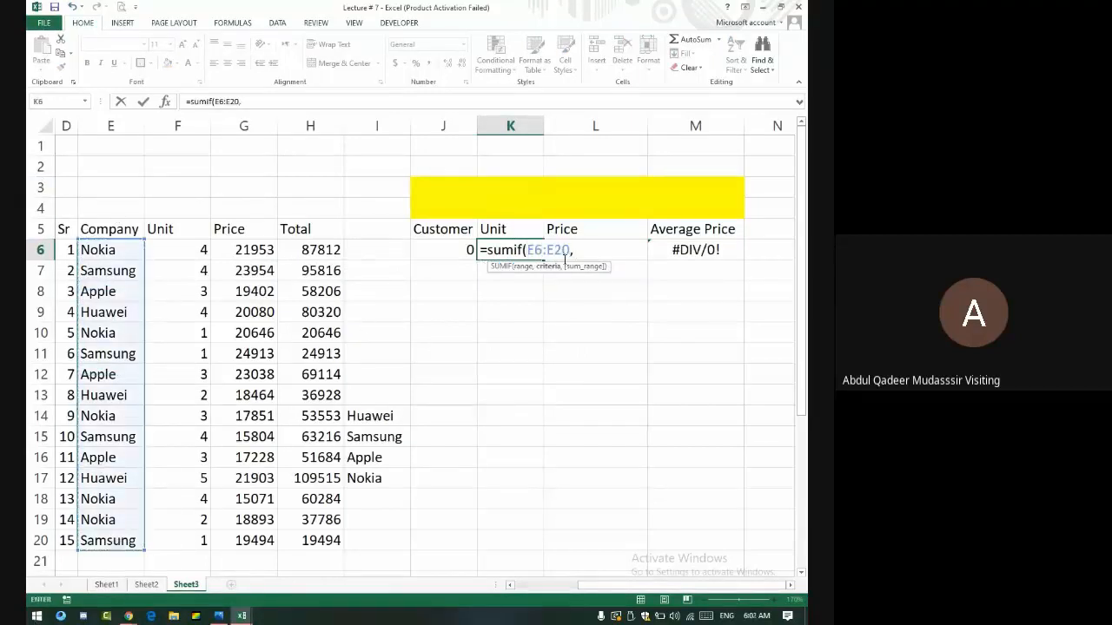
pyautogui.click(568, 194)
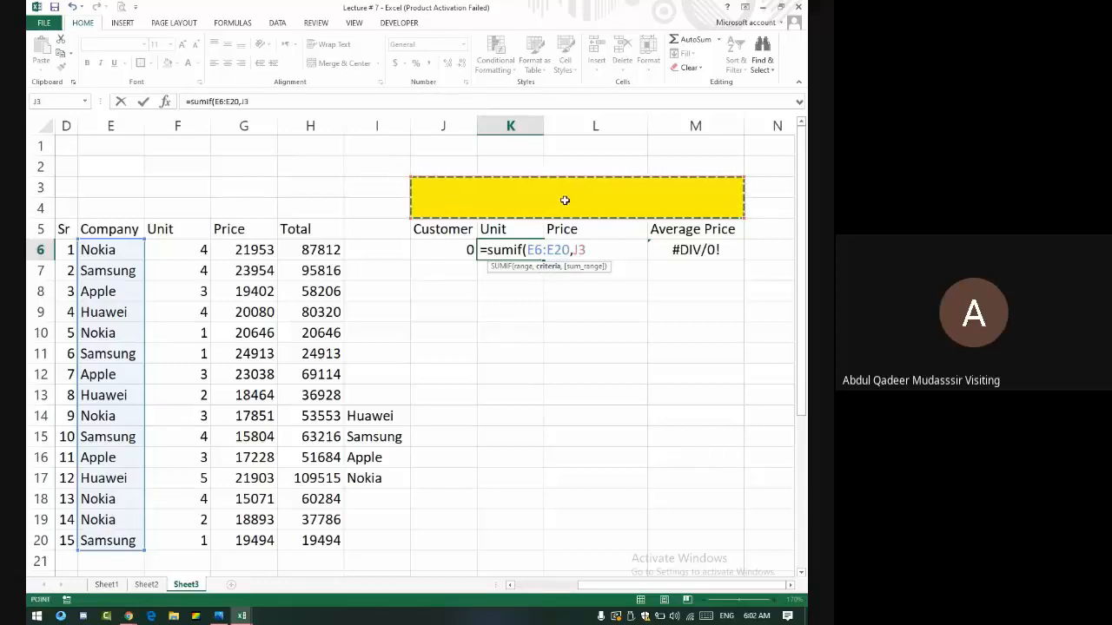
pyautogui.write(',')
pyautogui.moveTo(310, 252); pyautogui.dragTo(341, 543)
pyautogui.press('Return')
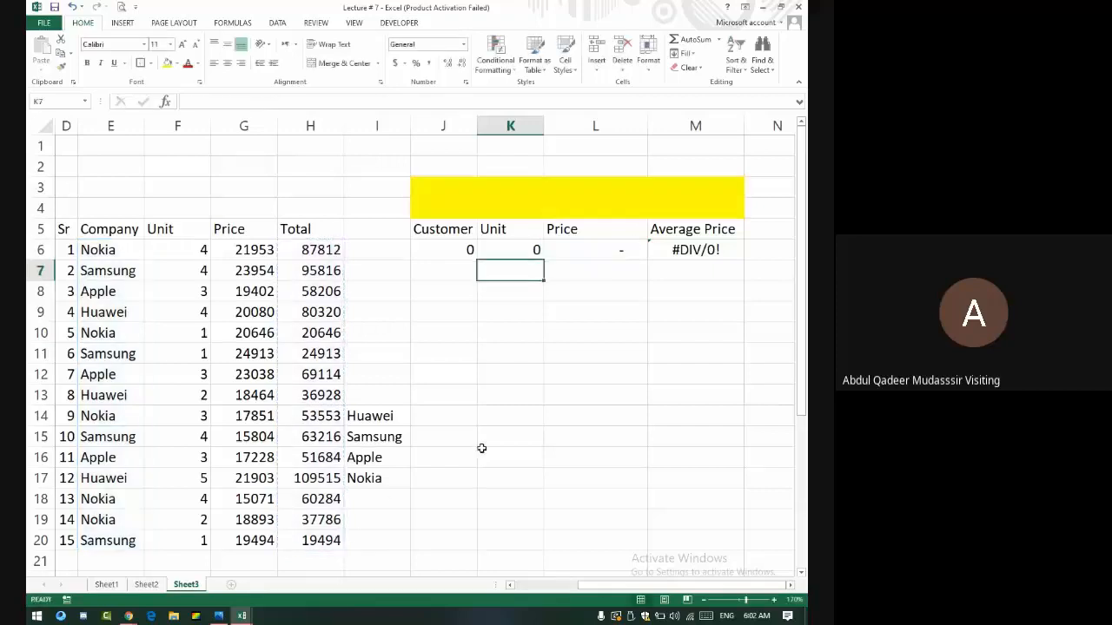
# - Correct K6's sum range to the Unit column, making it =SUMIF(E6:E20,J3,F6:F20)
pyautogui.click(556, 252)
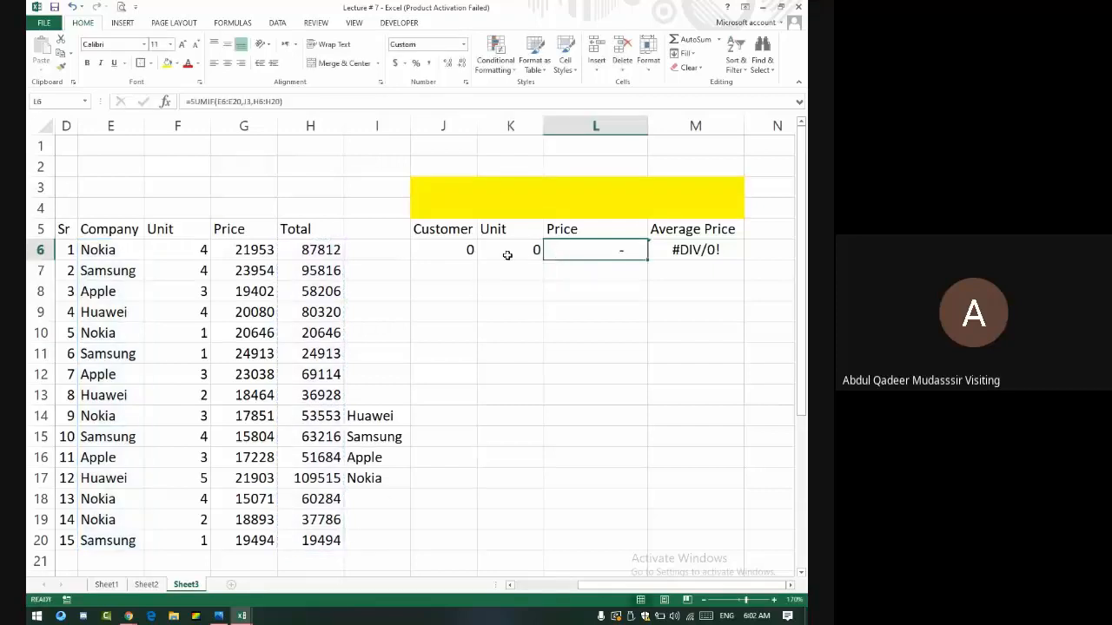
pyautogui.click(508, 254)
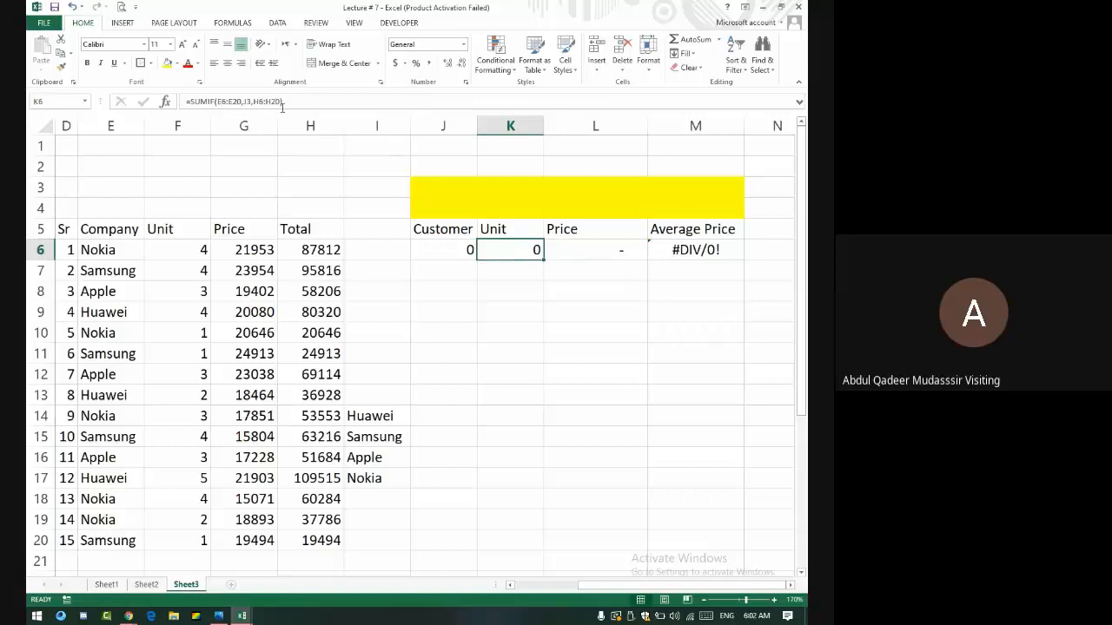
pyautogui.click(282, 103)
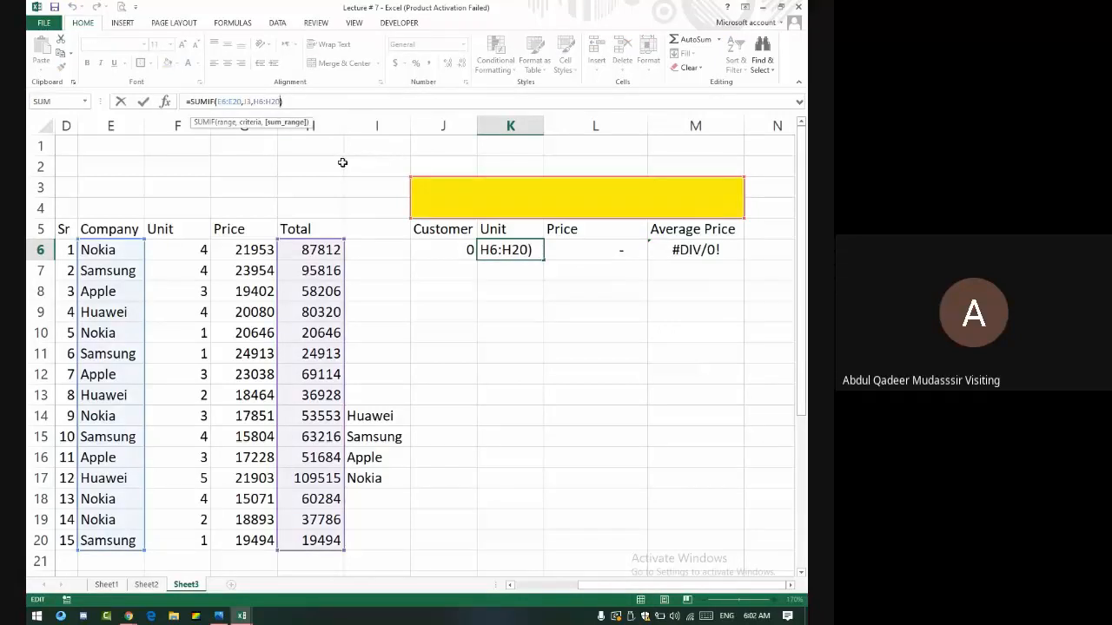
pyautogui.press('BackSpace')
pyautogui.press('BackSpace')
pyautogui.press('BackSpace')
pyautogui.press('BackSpace')
pyautogui.press('BackSpace')
pyautogui.press('BackSpace')
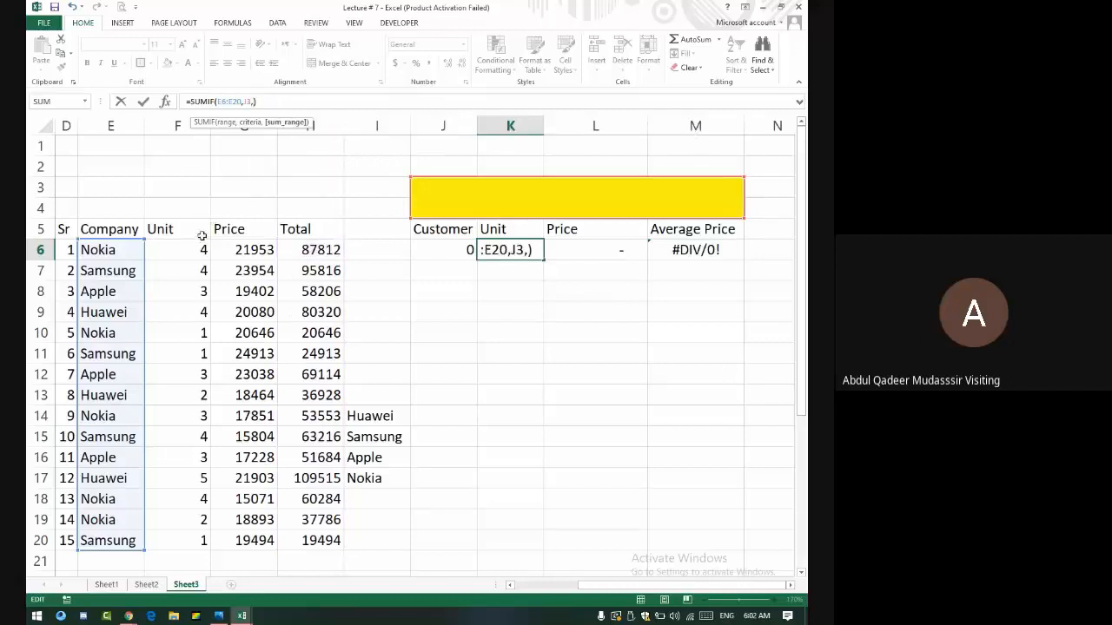
pyautogui.moveTo(198, 248); pyautogui.dragTo(195, 534)
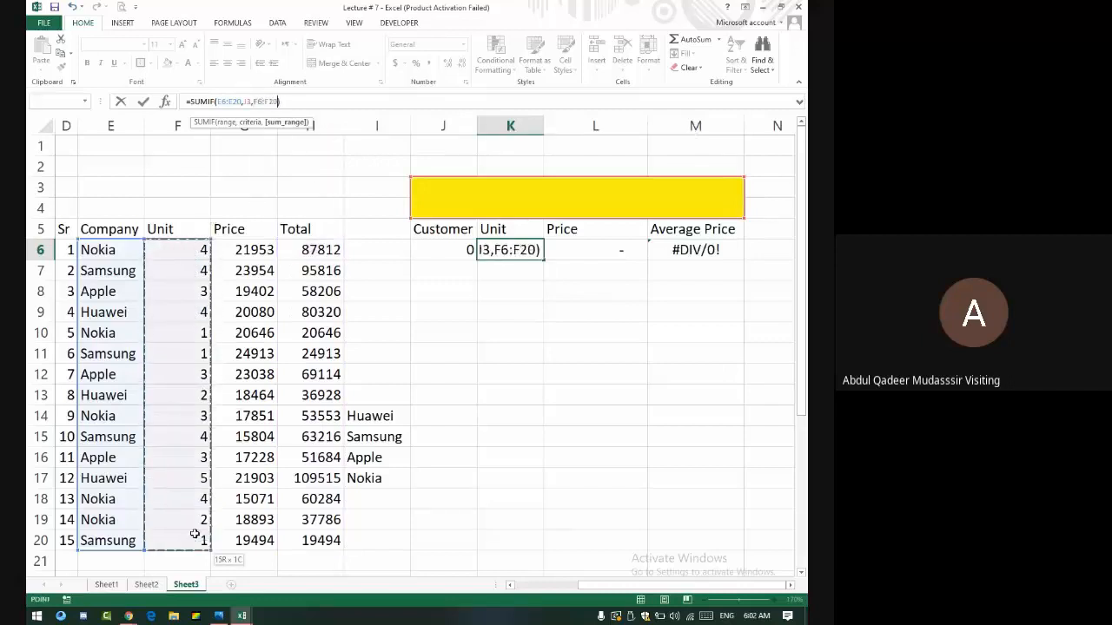
pyautogui.press('Return')
pyautogui.click(542, 193)
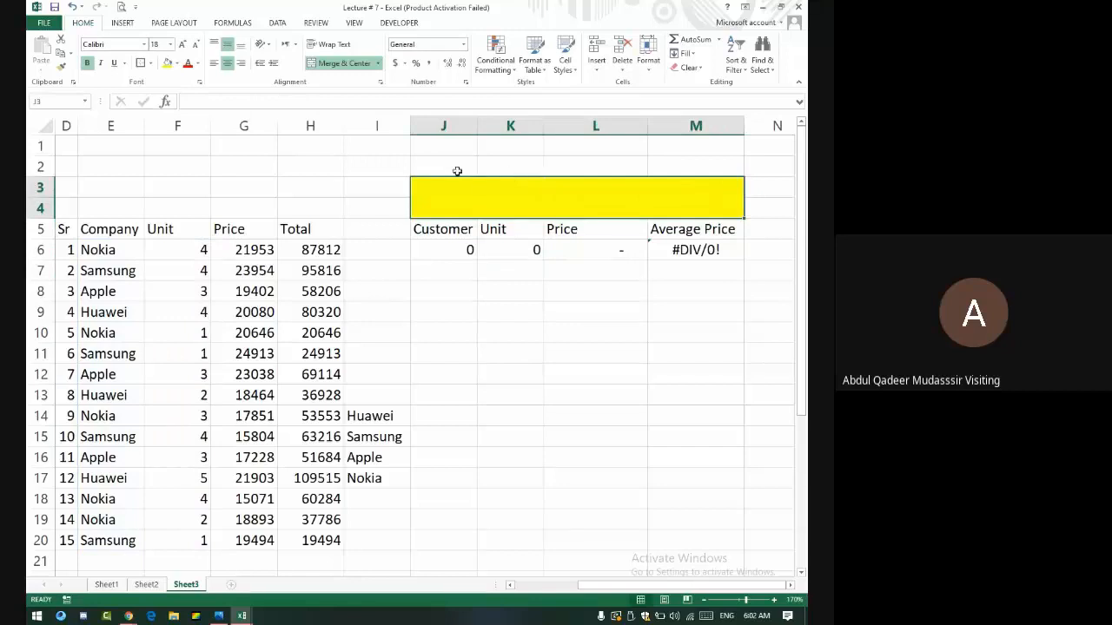
# - Enter huawei in J3, restoring 3 customers, 11 units, 226,763 and 75587.66667
pyautogui.write('huawei')
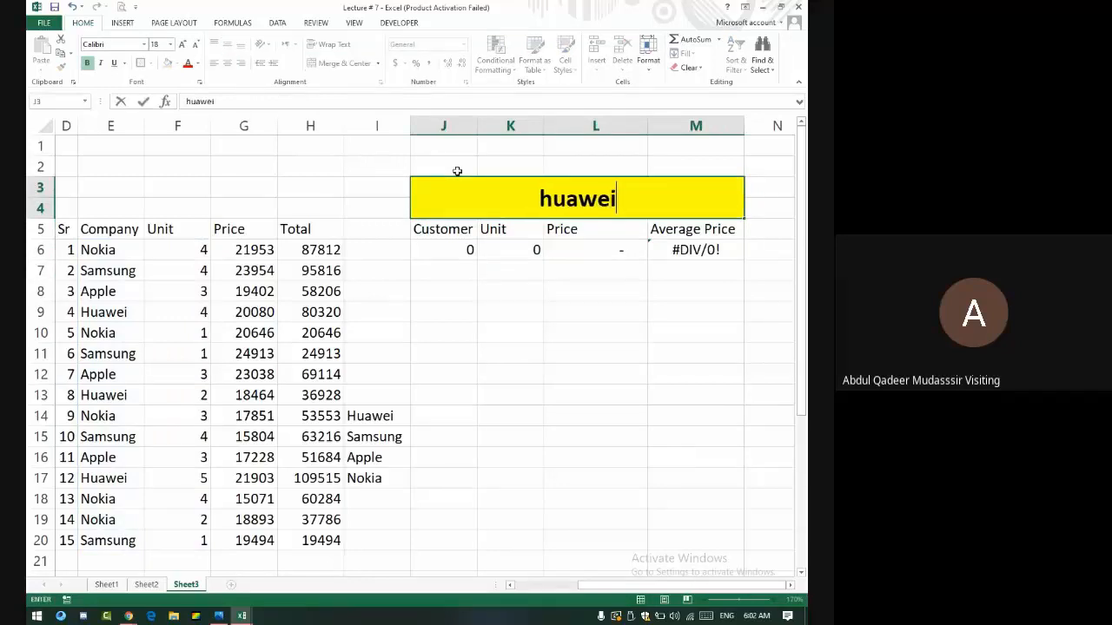
pyautogui.press('Return')
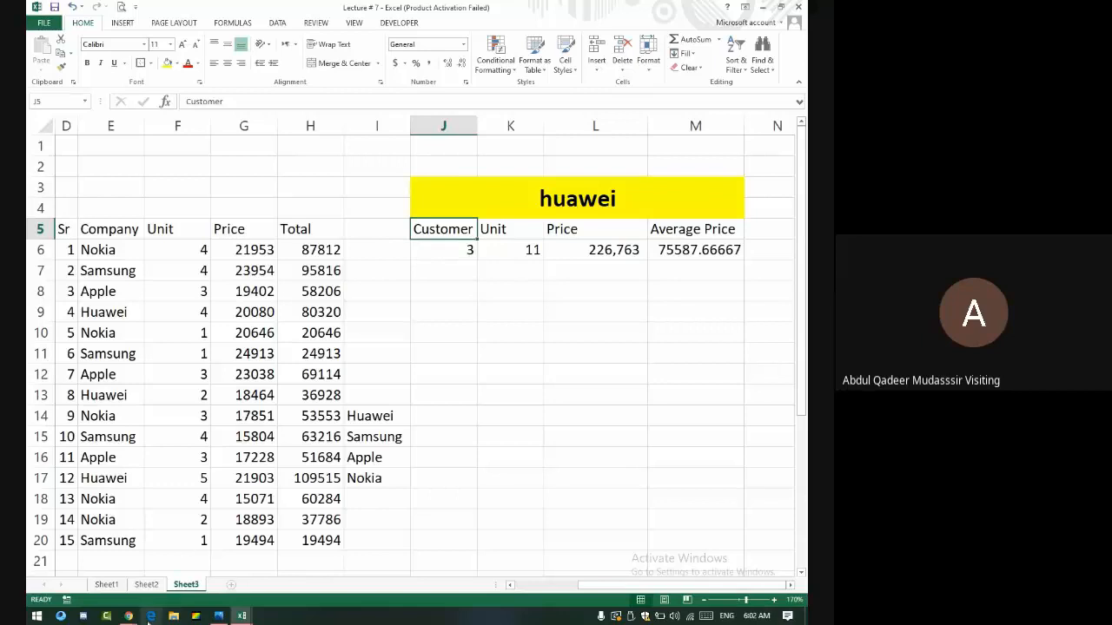
# - Bring the Meet window forward from the taskbar and stop presenting the Excel screen
pyautogui.moveTo(129, 617)
pyautogui.click(119, 565)
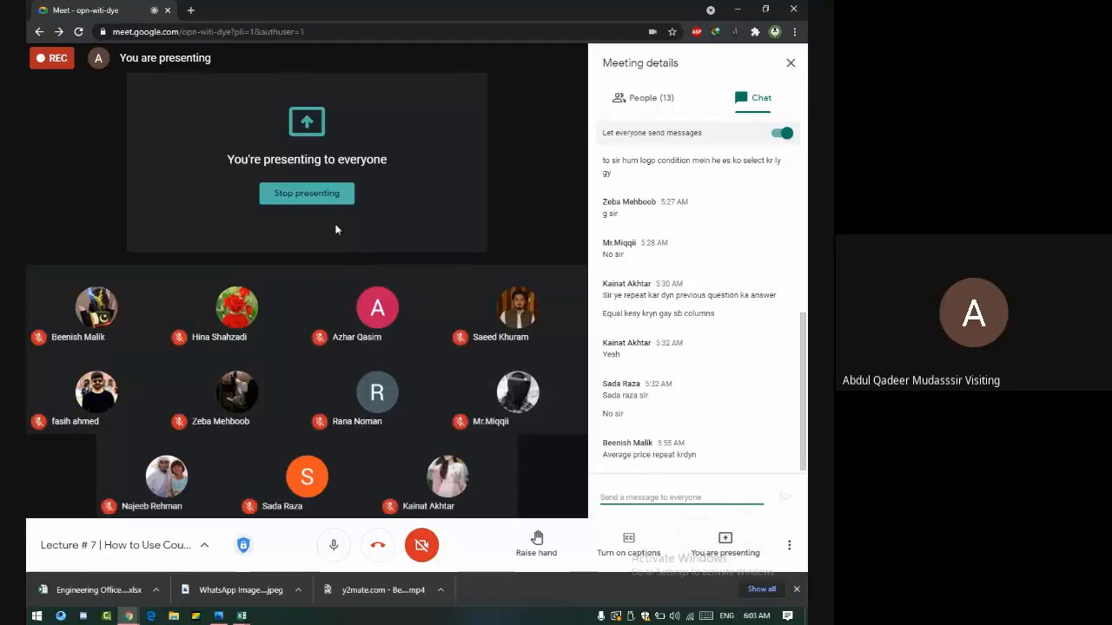
pyautogui.click(329, 193)
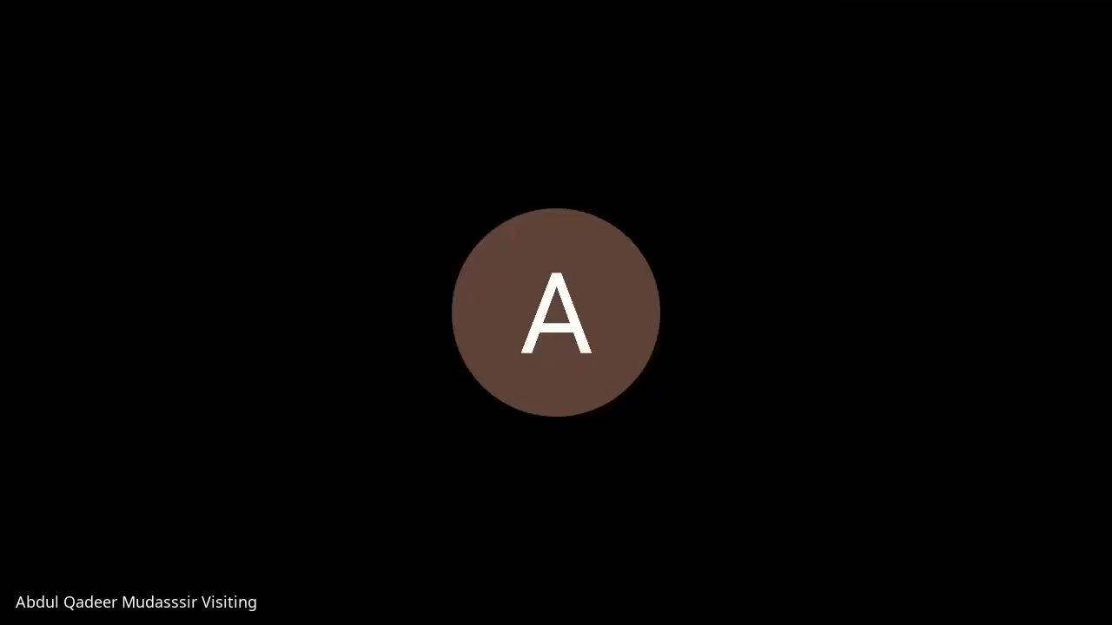